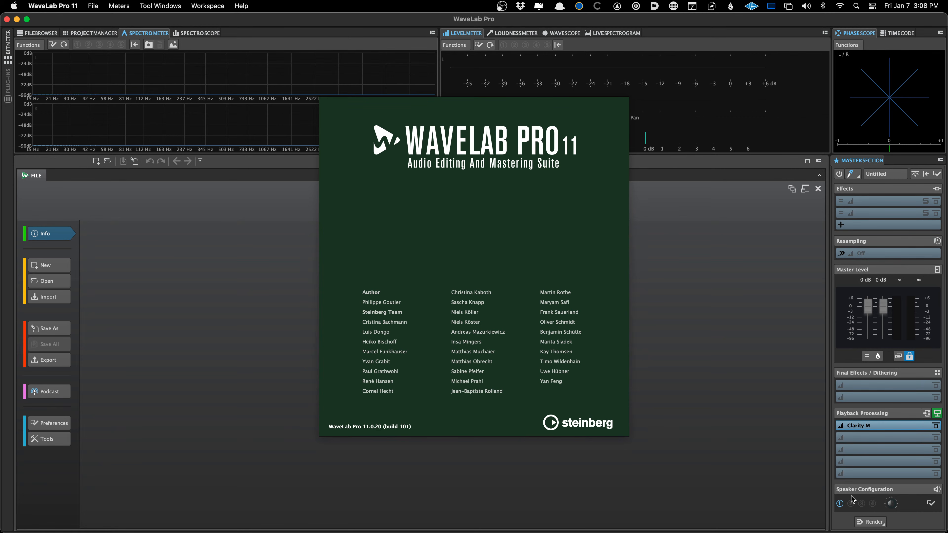
Dismiss the splash screen and open the recent audio files Super Blue_2496.wav and 09 Rowena.wav
{"action": "left_click", "coordinate": [452, 208]}
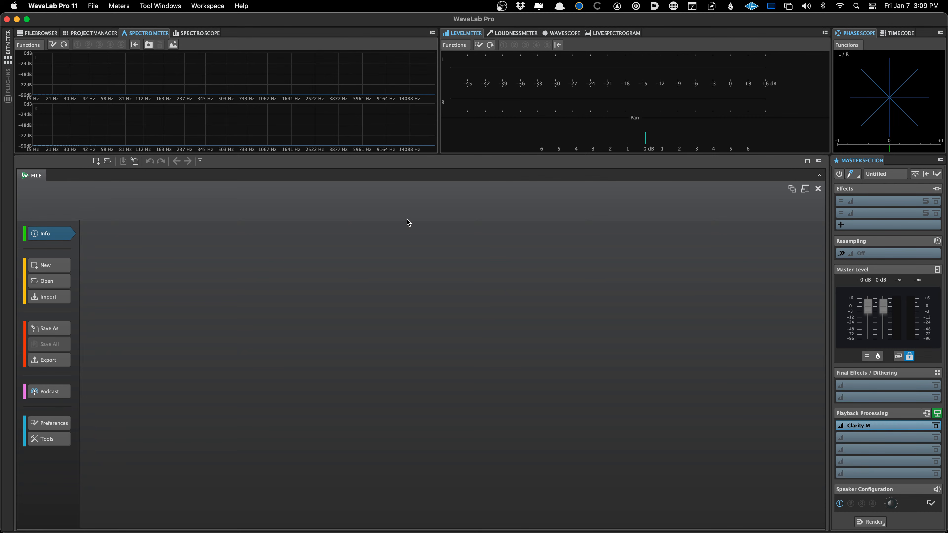
{"action": "right_click", "coordinate": [324, 173]}
{"action": "mouse_move", "coordinate": [367, 180]}
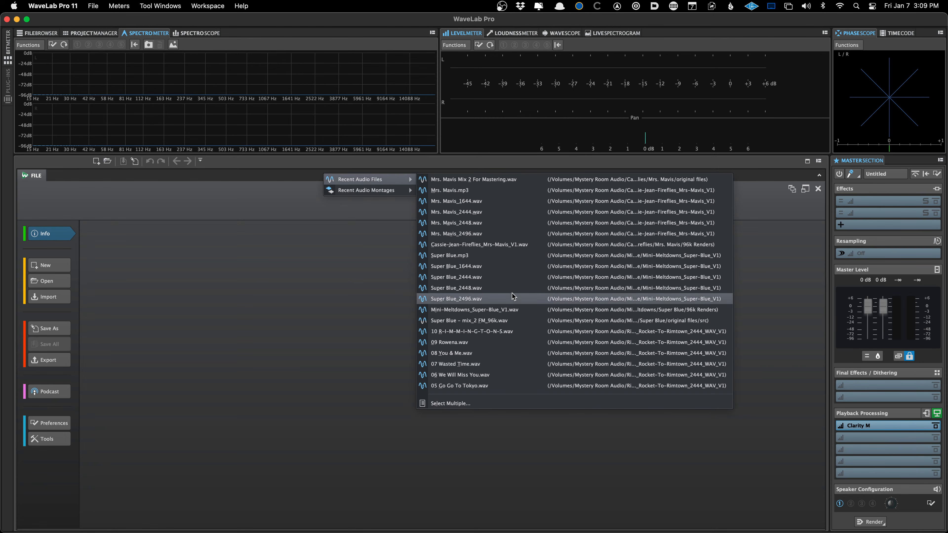
{"action": "left_click", "coordinate": [510, 298]}
{"action": "right_click", "coordinate": [409, 175]}
{"action": "mouse_move", "coordinate": [444, 179]}
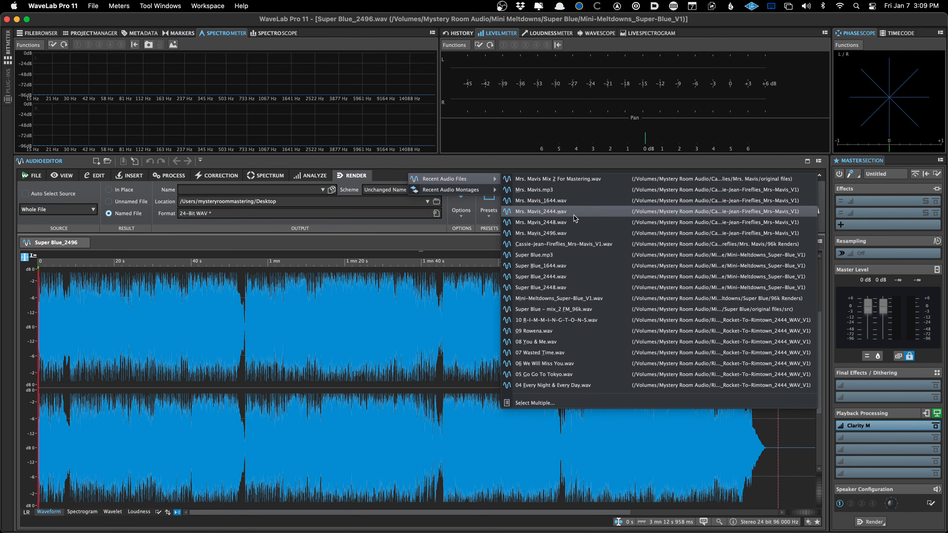
{"action": "left_click", "coordinate": [570, 332]}
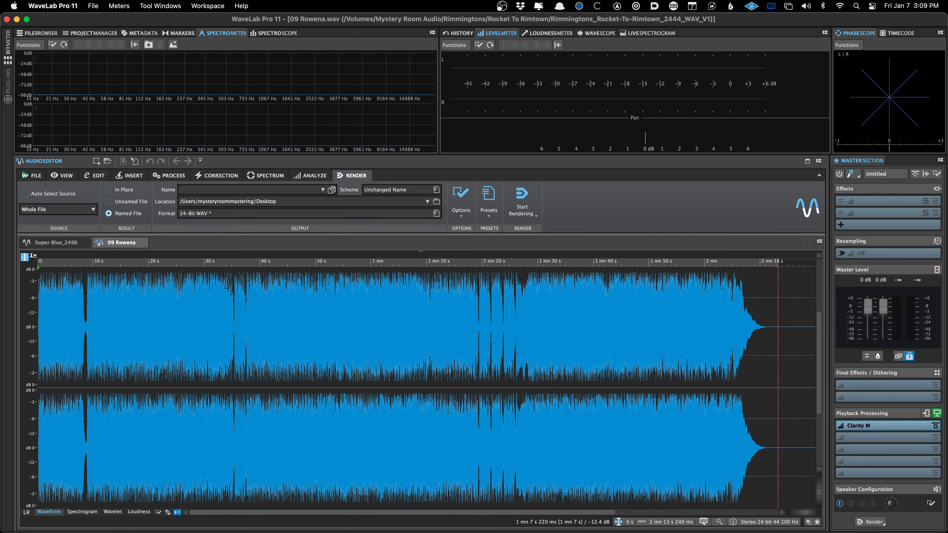
Switch between the Super Blue_2496 and 09 Rowena audio files, and close both of them
{"action": "left_click", "coordinate": [56, 243]}
{"action": "left_click", "coordinate": [121, 243]}
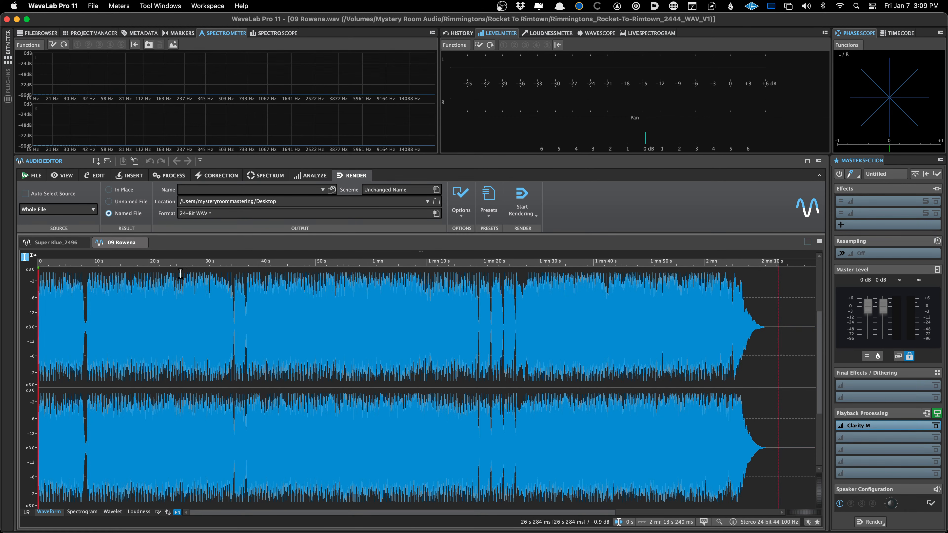
{"action": "left_click", "coordinate": [83, 243]}
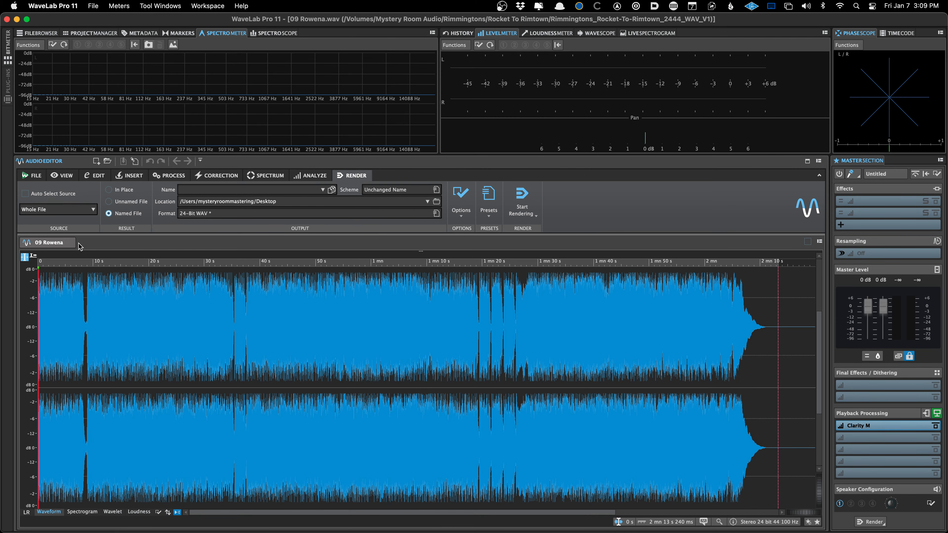
{"action": "left_click", "coordinate": [69, 243]}
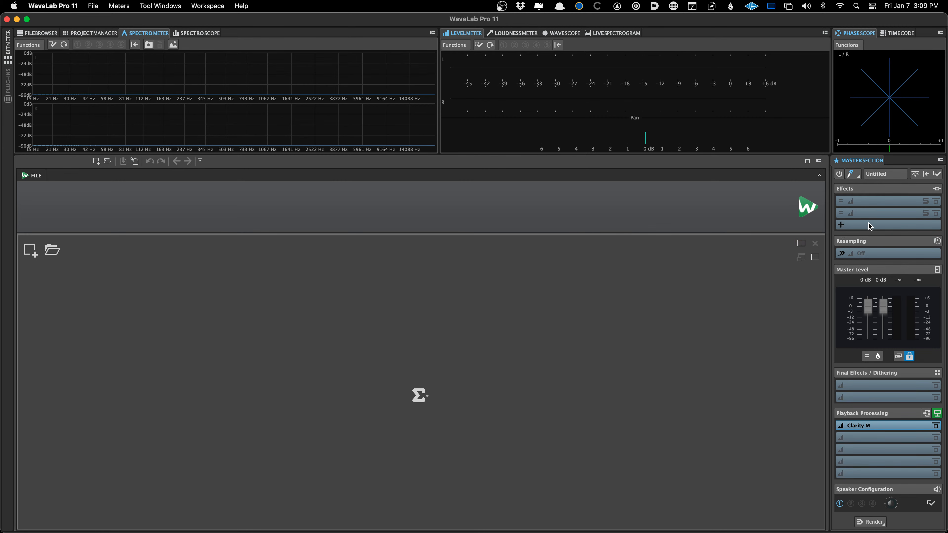
Insert the Steinberg Encoder Checker plug-in in the Playback Processing slot below Clarity M and reposition its window to inspect the encoder slots
{"action": "left_click", "coordinate": [872, 442]}
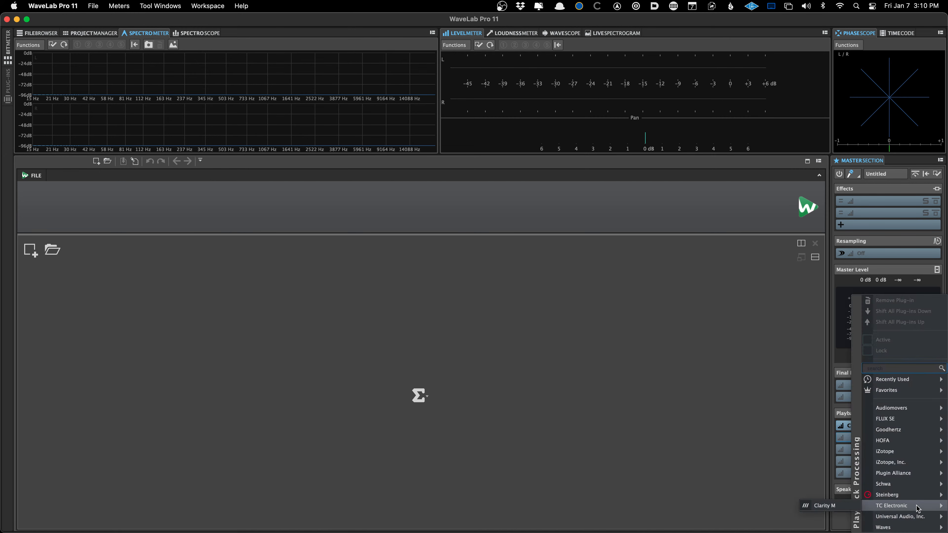
{"action": "mouse_move", "coordinate": [905, 497]}
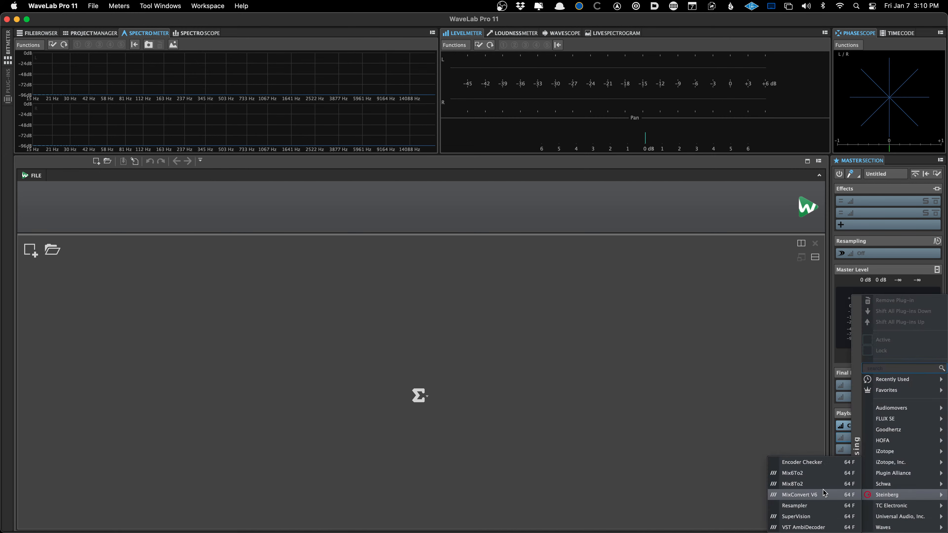
{"action": "left_click", "coordinate": [817, 465]}
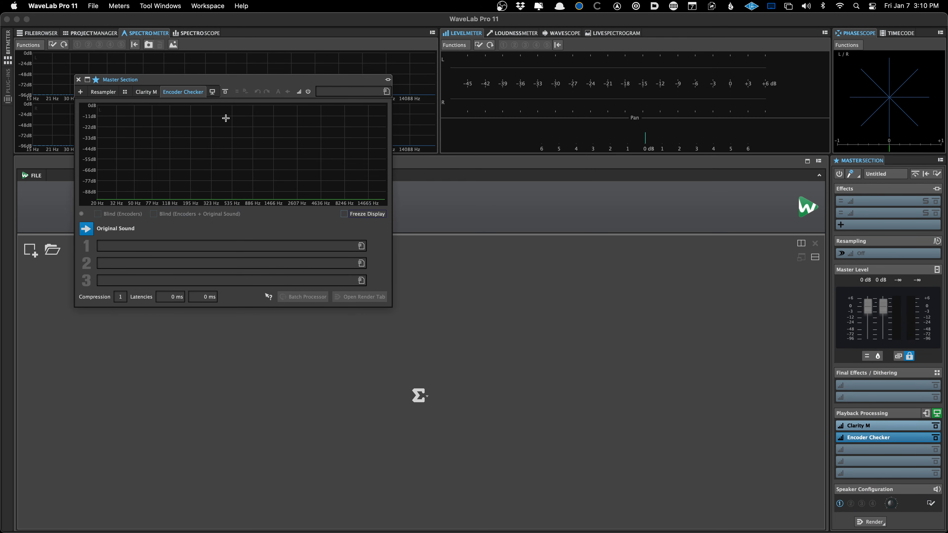
{"action": "left_click_drag", "start_coordinate": [177, 79], "coordinate": [276, 107]}
{"action": "left_click", "coordinate": [211, 273]}
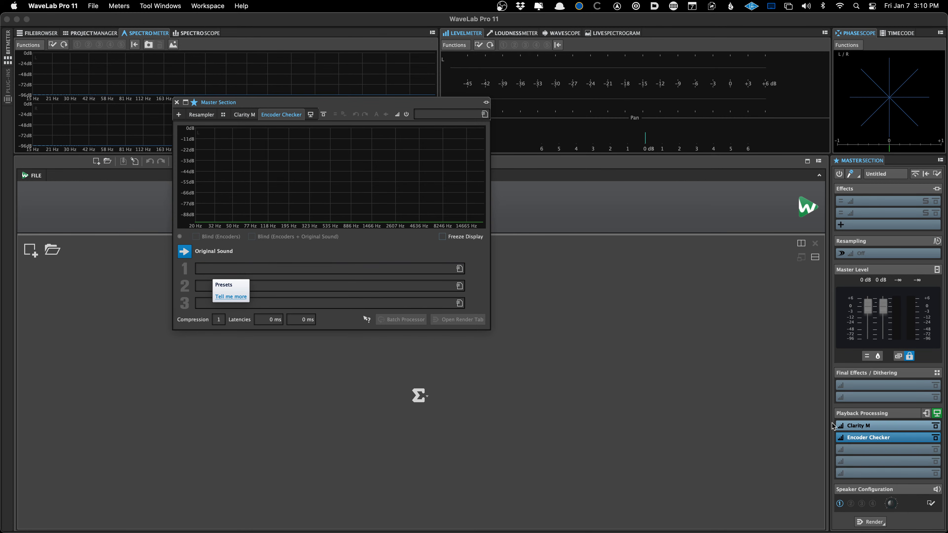
Remove the Encoder Checker plug-in from Playback Processing and collapse the Speaker Configuration section
{"action": "left_click", "coordinate": [896, 439]}
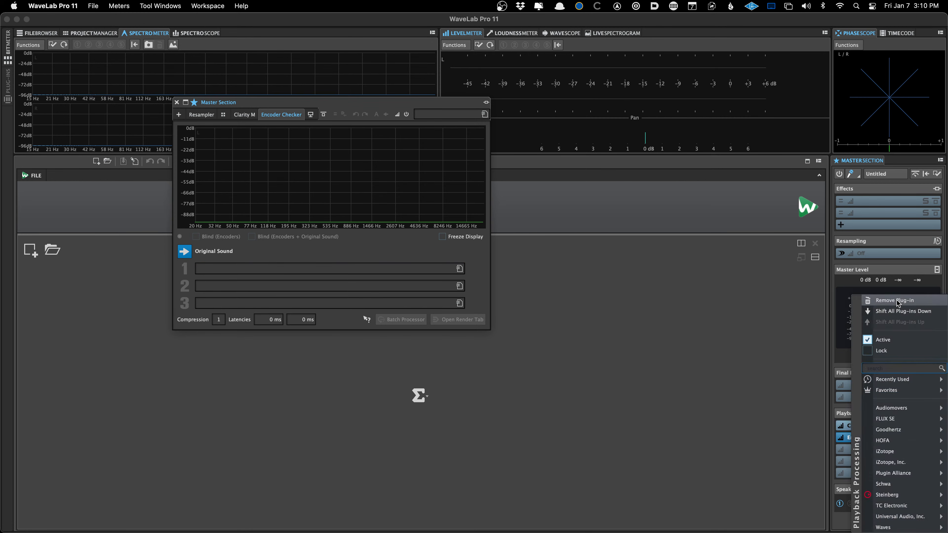
{"action": "left_click", "coordinate": [896, 301]}
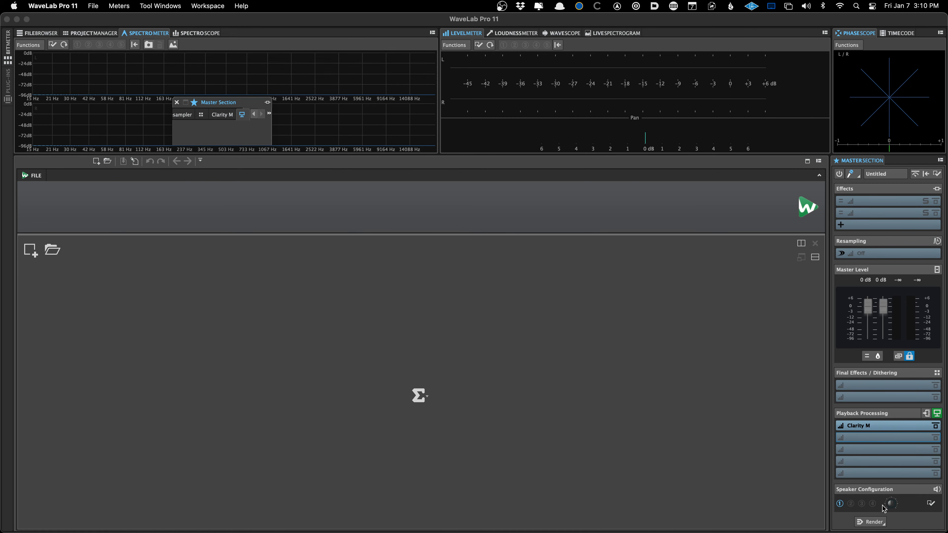
{"action": "mouse_move", "coordinate": [890, 505]}
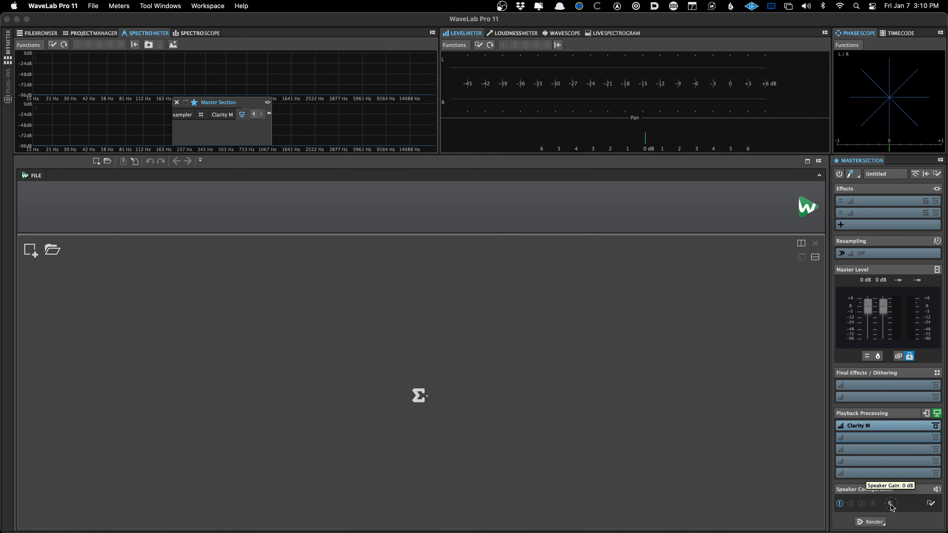
{"action": "left_click", "coordinate": [869, 489]}
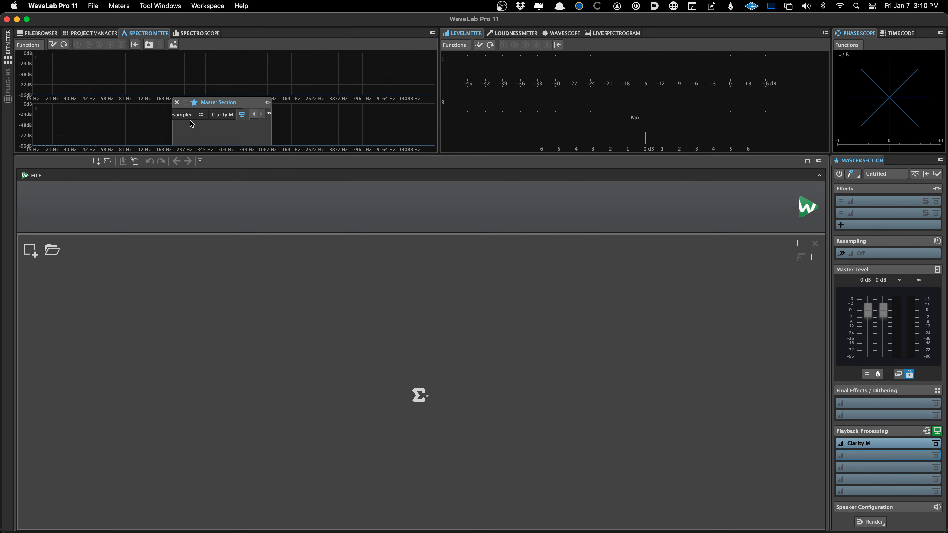
Close the floating Master Section plug-in window and apply the saved JP Start workspace layout
{"action": "left_click", "coordinate": [177, 103]}
{"action": "left_click", "coordinate": [176, 102]}
{"action": "left_click", "coordinate": [208, 5]}
{"action": "mouse_move", "coordinate": [216, 31]}
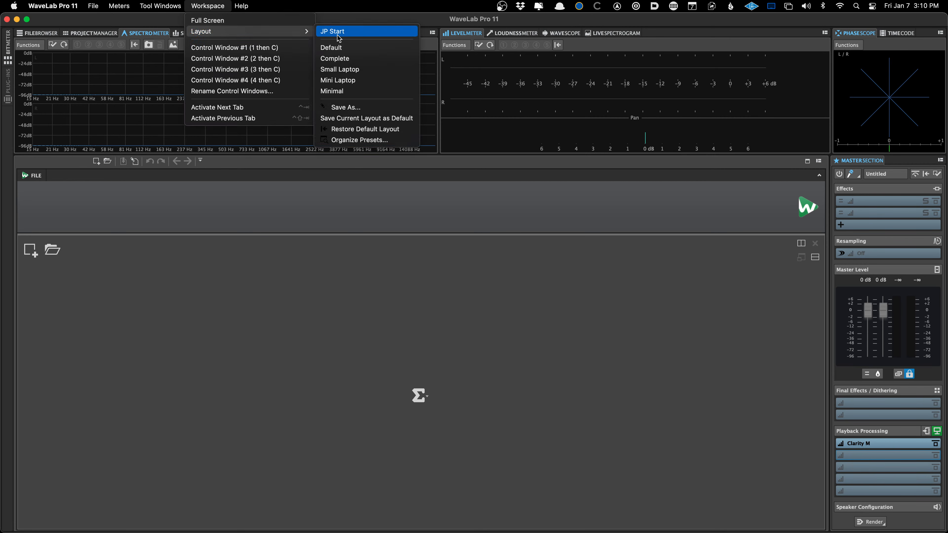
{"action": "left_click", "coordinate": [338, 34]}
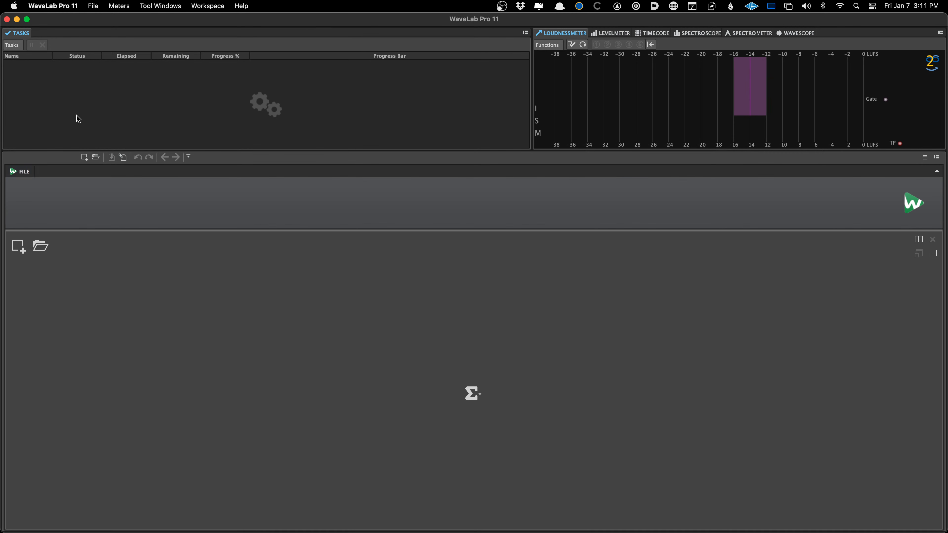
Create a new batch processor from the One Core Empty template and close it again
{"action": "left_click", "coordinate": [85, 158]}
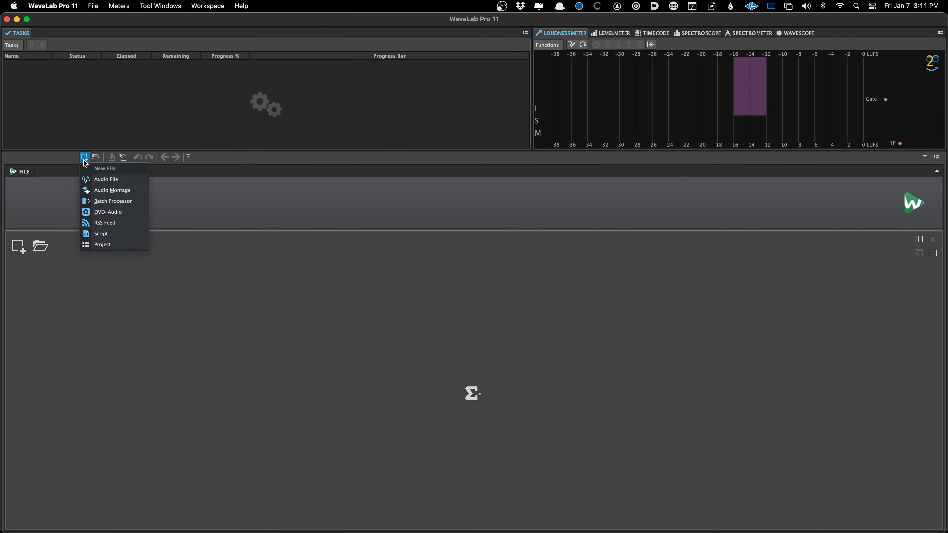
{"action": "left_click", "coordinate": [119, 204]}
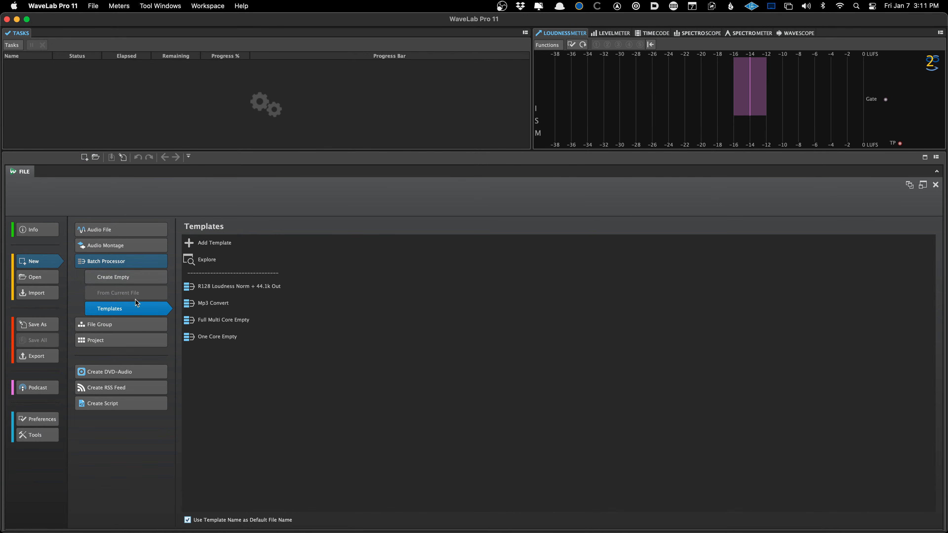
{"action": "left_click", "coordinate": [230, 333]}
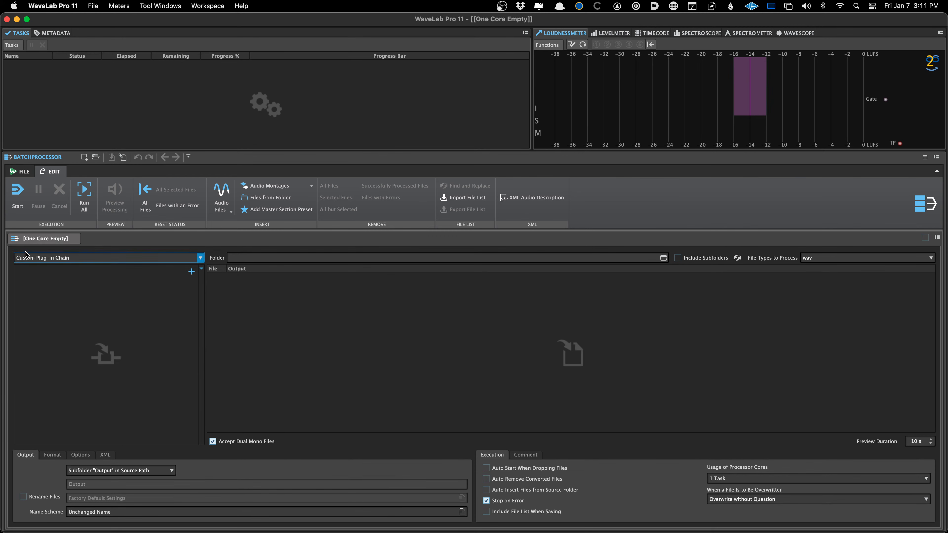
{"action": "left_click", "coordinate": [73, 239]}
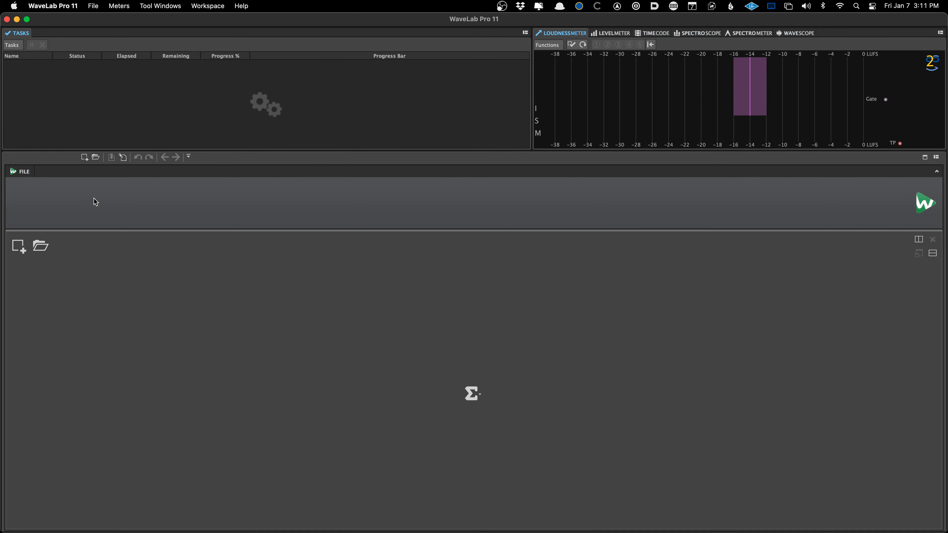
Reopen the recent audio file Super Blue_2496.wav and start playback from about 15 s
{"action": "right_click", "coordinate": [135, 190]}
{"action": "mouse_move", "coordinate": [171, 182]}
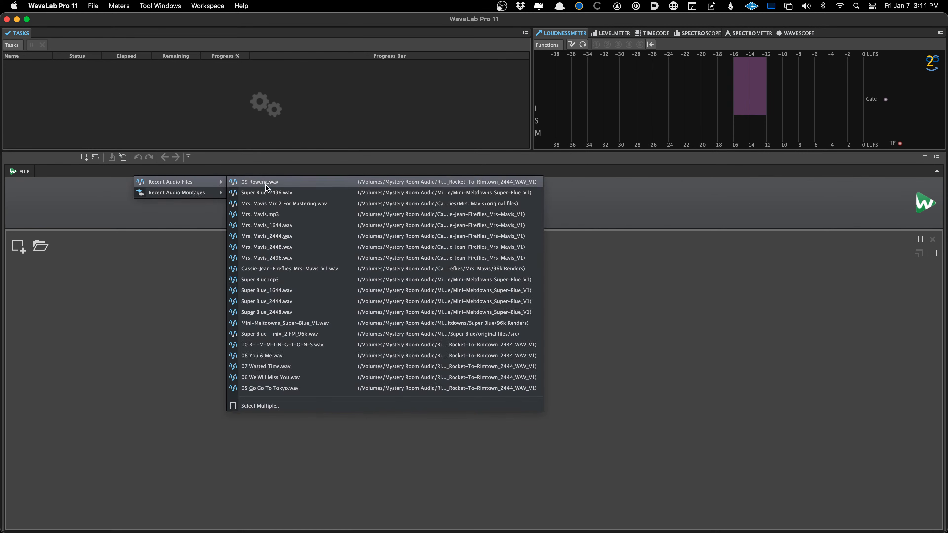
{"action": "left_click", "coordinate": [315, 192]}
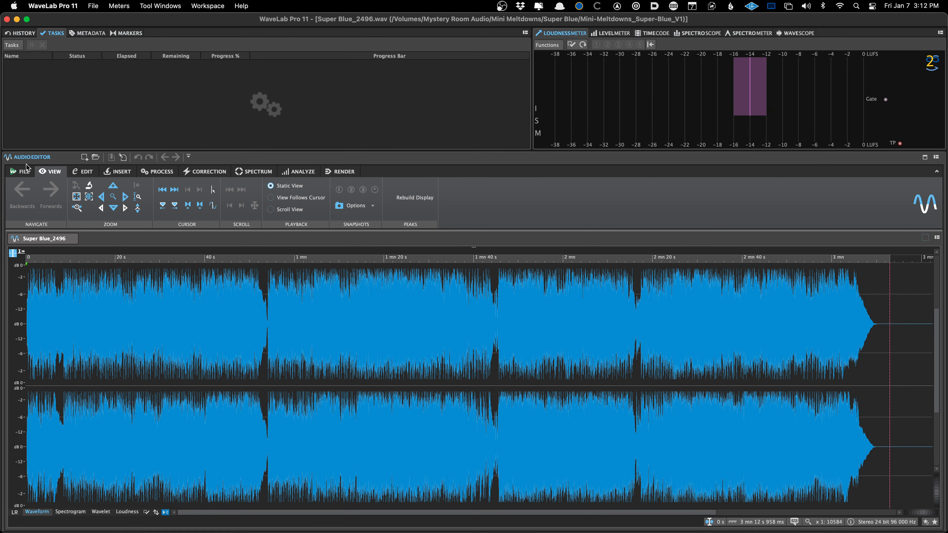
{"action": "left_click", "coordinate": [93, 303]}
{"action": "key", "text": "space"}
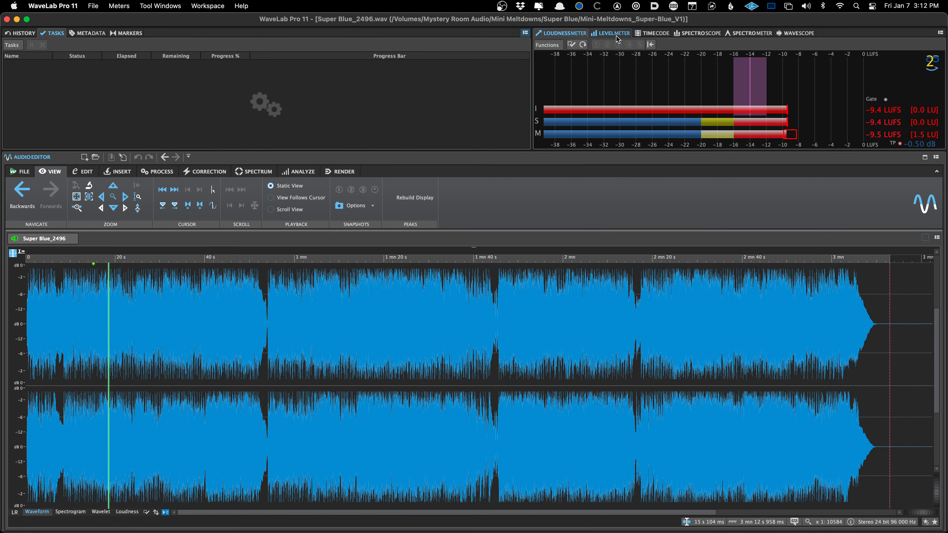
Examine the playing audio in the Timecode, Spectroscope, Spectrometer, Wavescope and Level Meter displays
{"action": "left_click", "coordinate": [652, 33]}
{"action": "left_click", "coordinate": [716, 34]}
{"action": "left_click", "coordinate": [750, 33]}
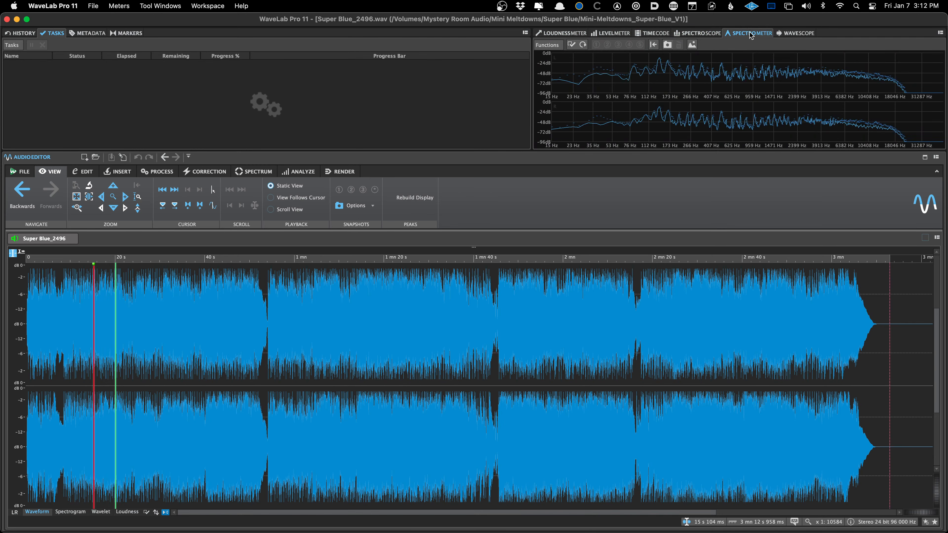
{"action": "left_click", "coordinate": [797, 33]}
{"action": "left_click", "coordinate": [626, 34]}
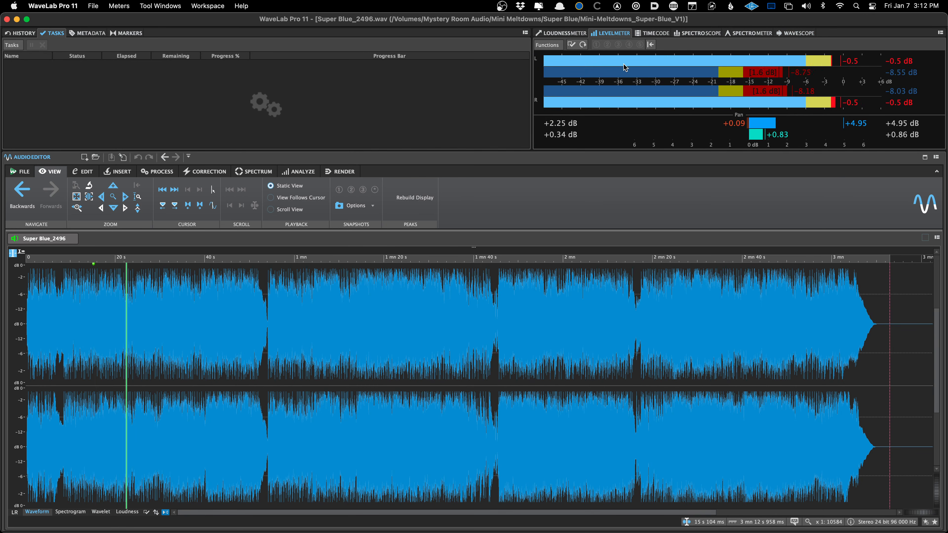
{"action": "left_click", "coordinate": [584, 45]}
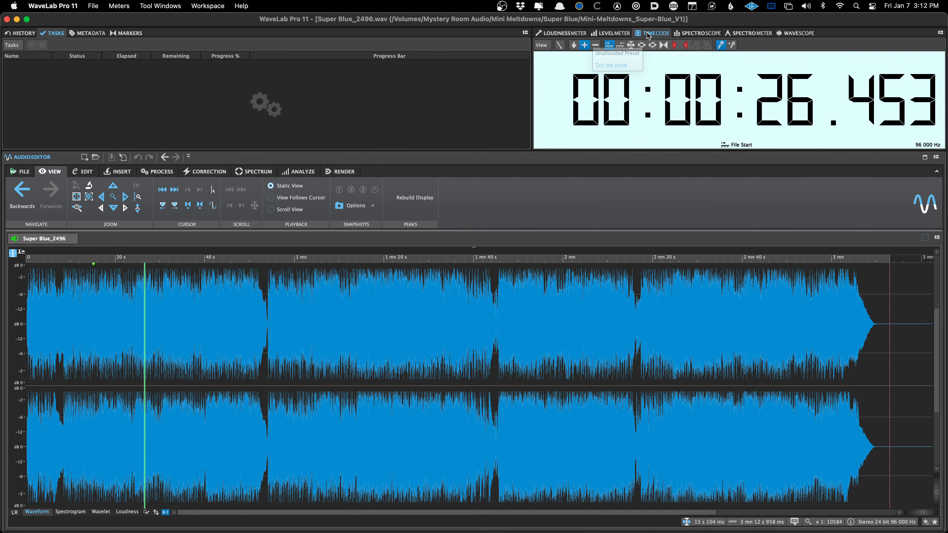
{"action": "left_click", "coordinate": [211, 4]}
{"action": "mouse_move", "coordinate": [303, 31]}
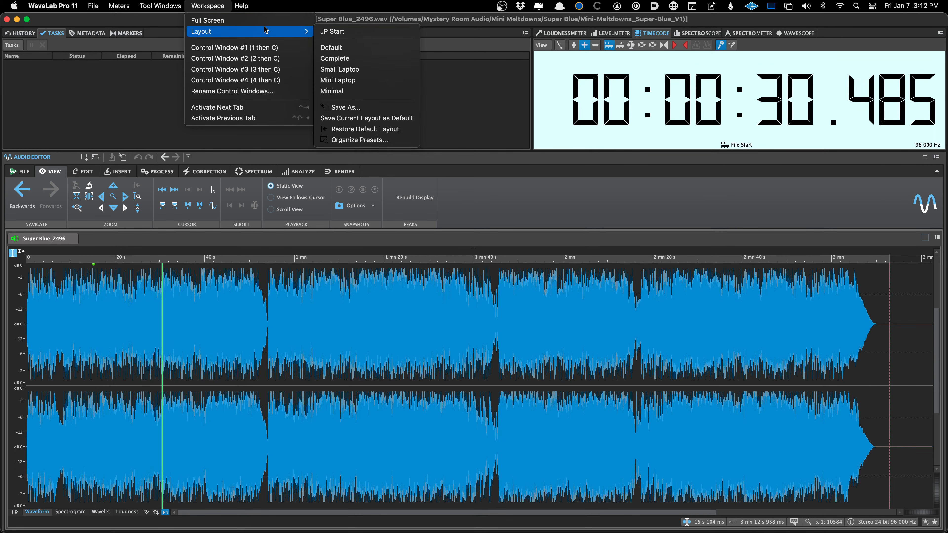
{"action": "left_click", "coordinate": [207, 3]}
Show the Spectroscope, stop playback and place the edit cursor at about 32 s in the waveform
{"action": "left_click", "coordinate": [697, 33]}
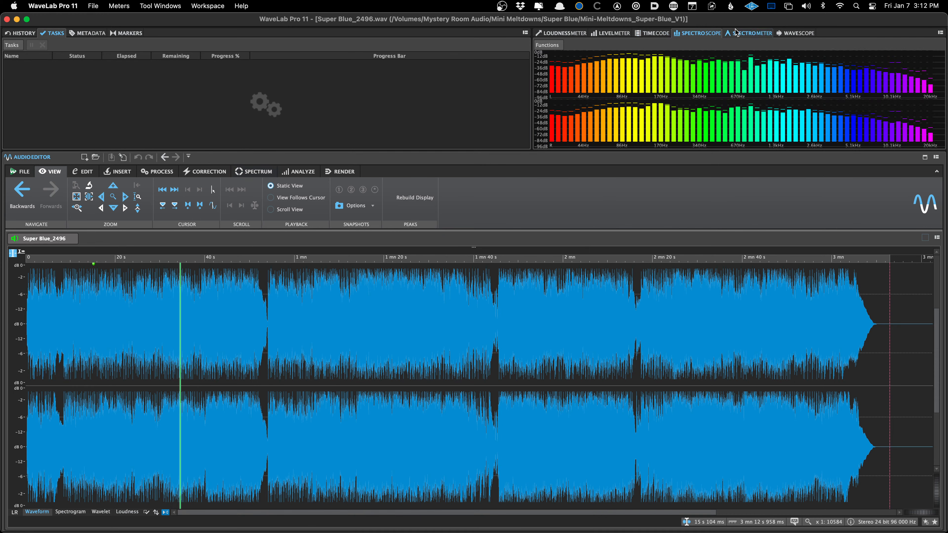
{"action": "left_click", "coordinate": [162, 341]}
{"action": "left_click", "coordinate": [168, 340]}
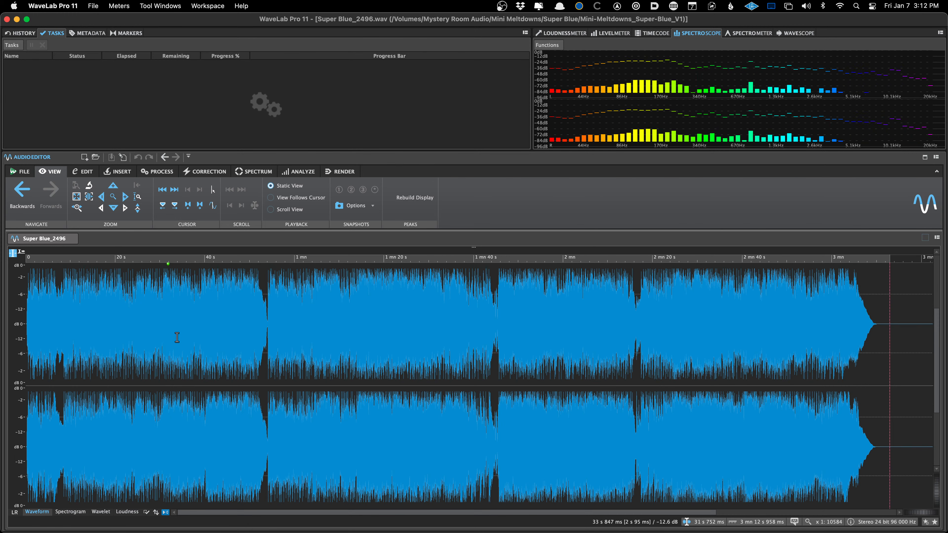
Run a Global Analysis of the whole Super Blue_2496 file and examine its EBU R-128 loudness and peak results
{"action": "key", "text": "y"}
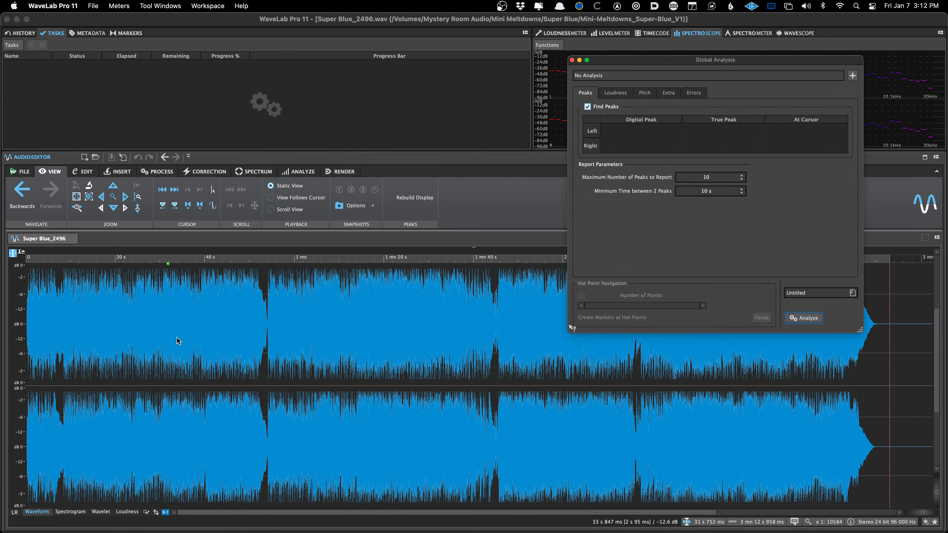
{"action": "key", "text": "Return"}
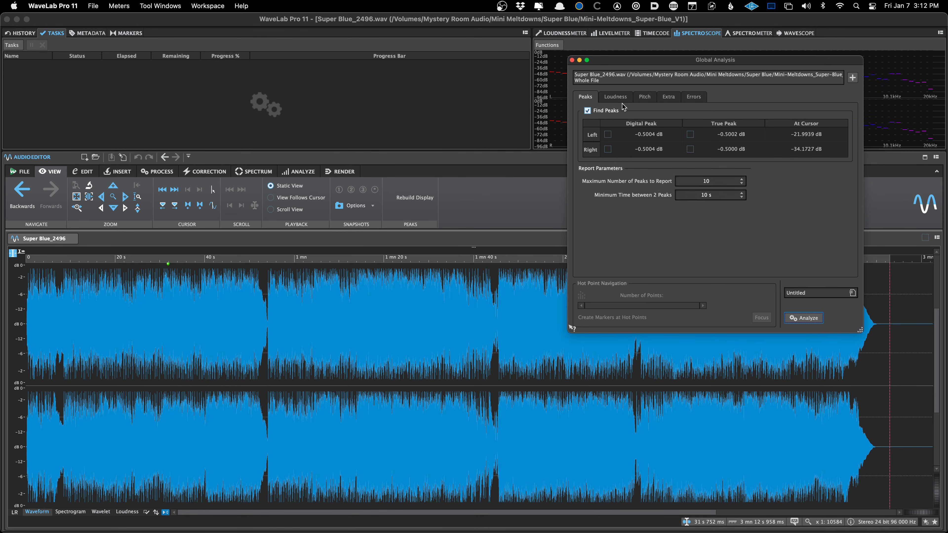
{"action": "left_click", "coordinate": [615, 97]}
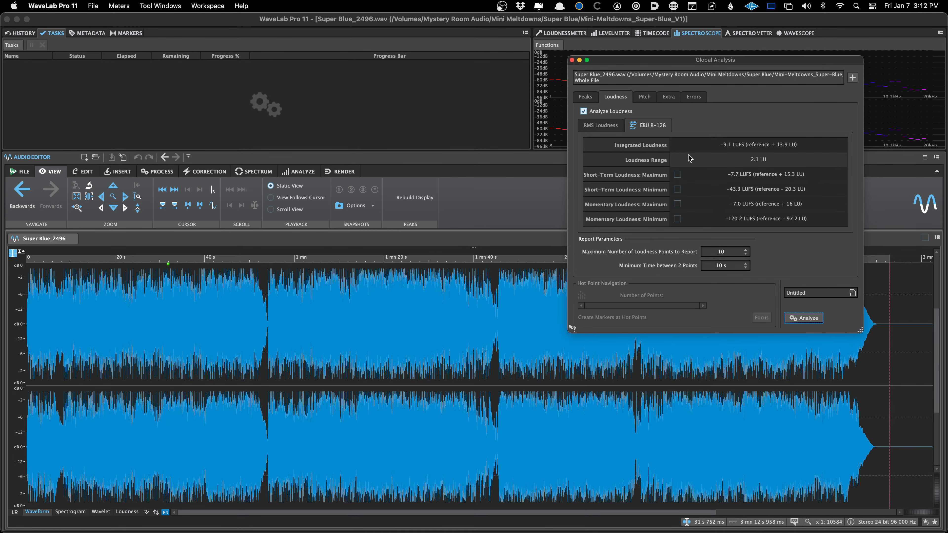
{"action": "left_click", "coordinate": [586, 96]}
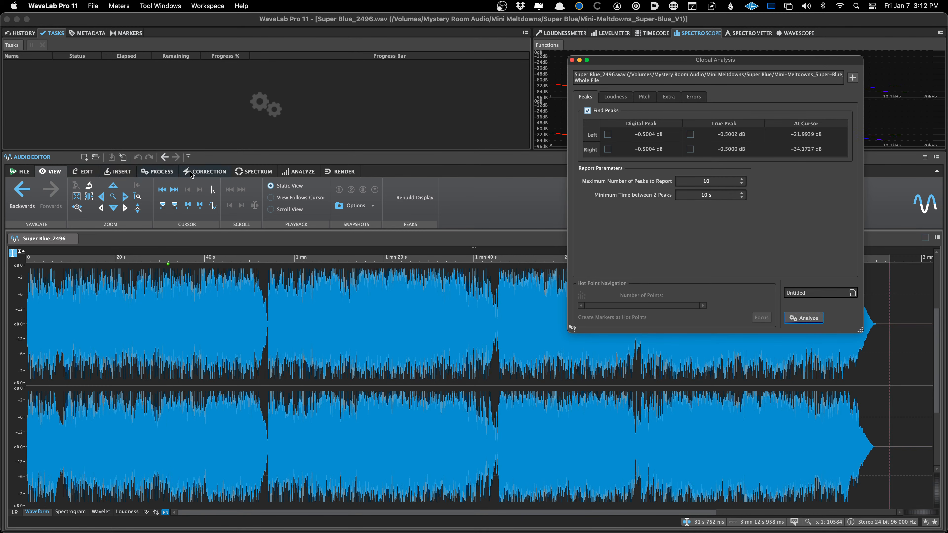
Run a 3D Frequency Analysis of Super Blue_2496, examine the plot, and close both analysis windows
{"action": "left_click", "coordinate": [289, 173]}
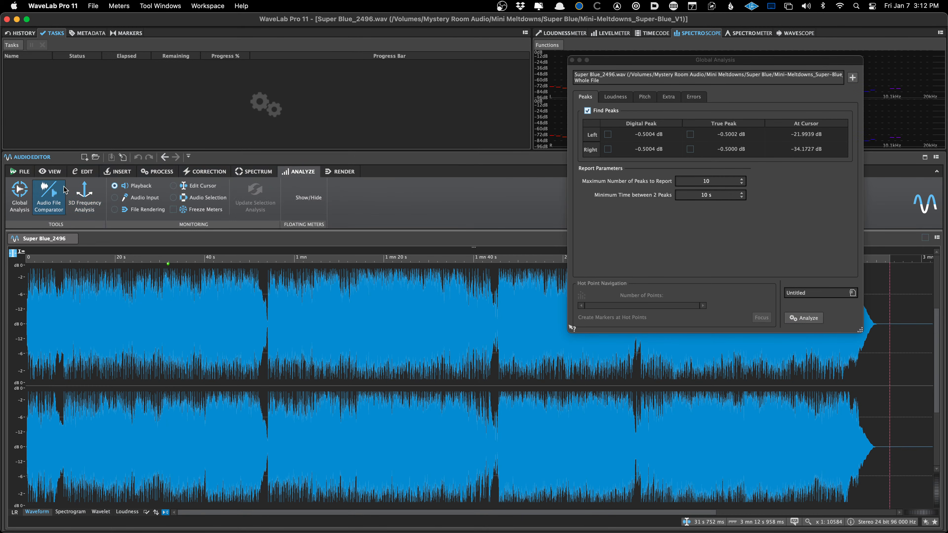
{"action": "left_click", "coordinate": [84, 195]}
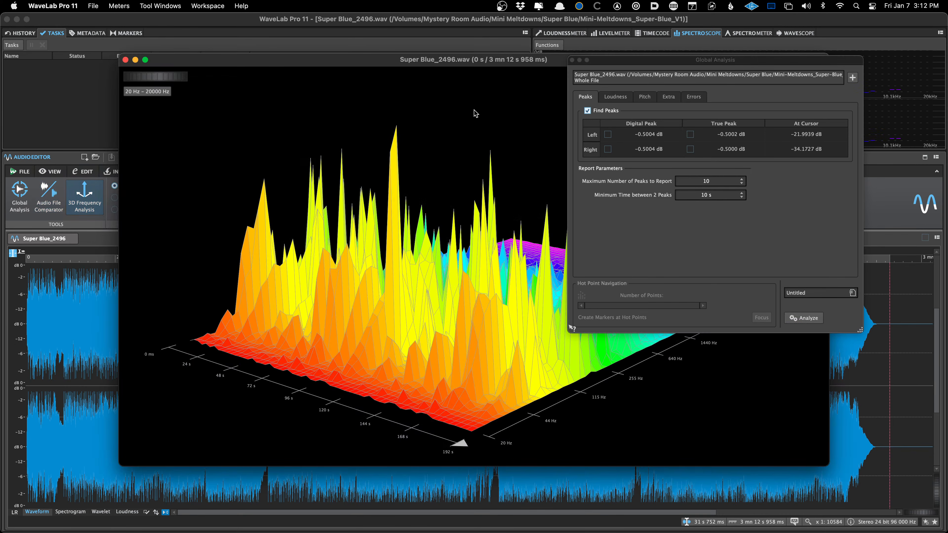
{"action": "left_click", "coordinate": [572, 60]}
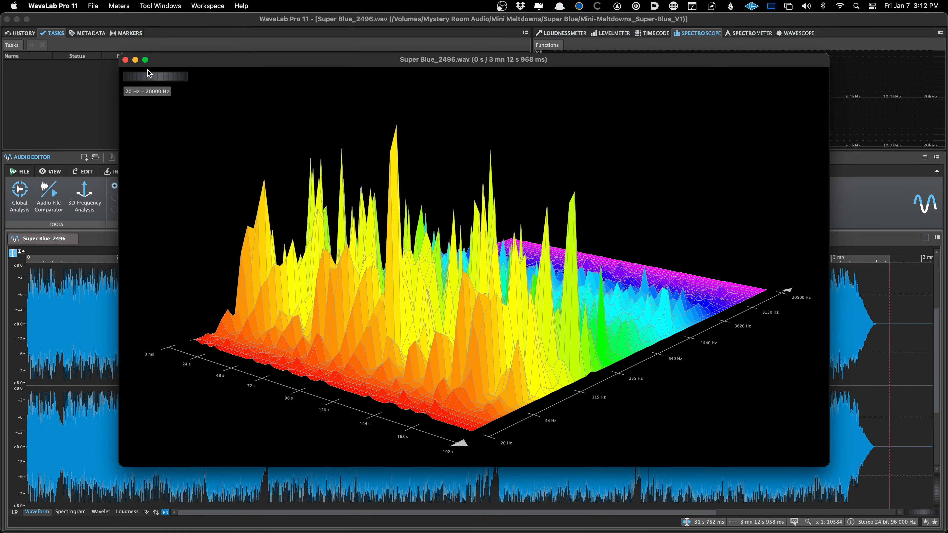
{"action": "left_click", "coordinate": [125, 60]}
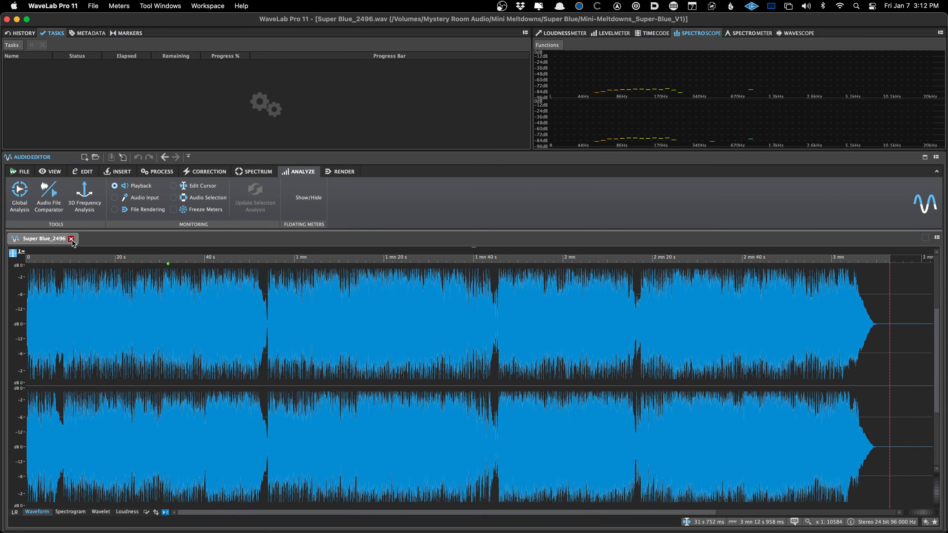
Replace the open Super Blue_2496 file with a new 96k Album audio montage and display its Loudness Meter and Inspector
{"action": "left_click", "coordinate": [73, 241]}
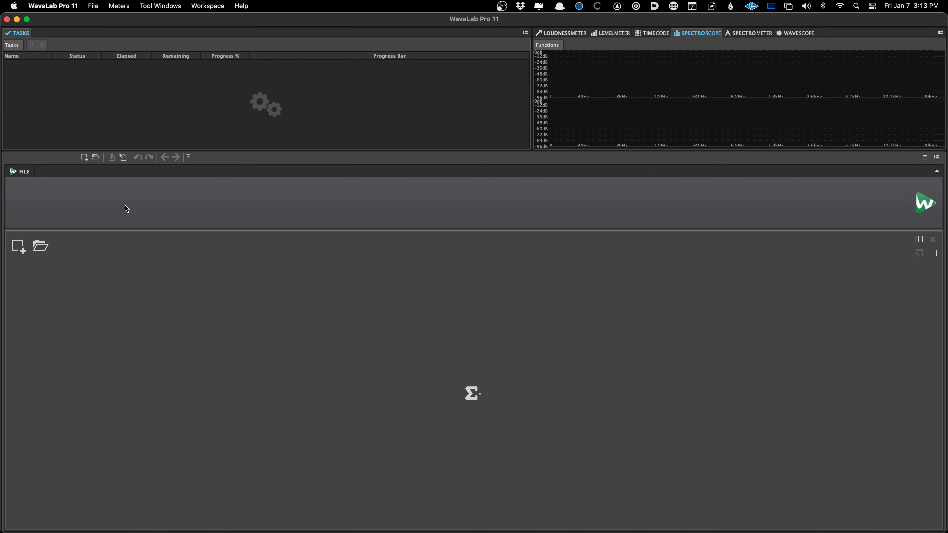
{"action": "key", "text": "super+n"}
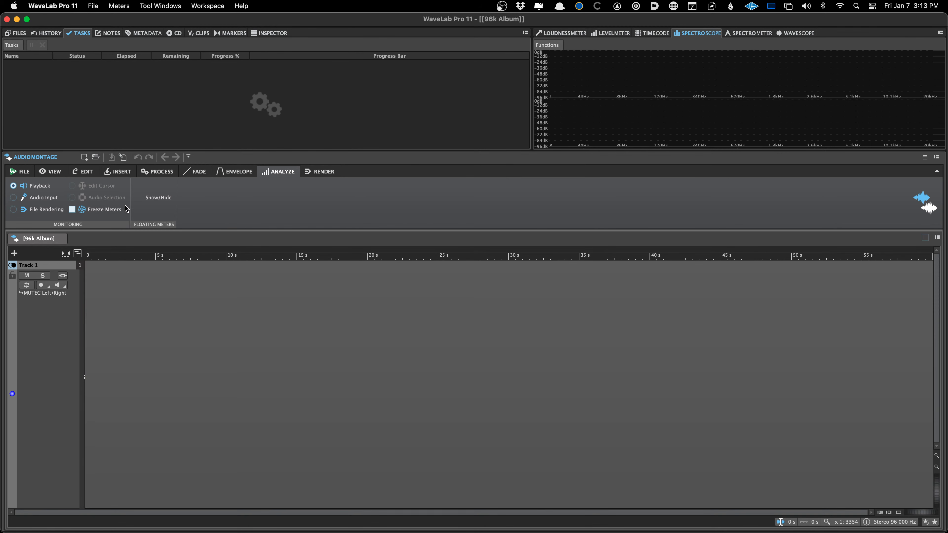
{"action": "left_click", "coordinate": [573, 33]}
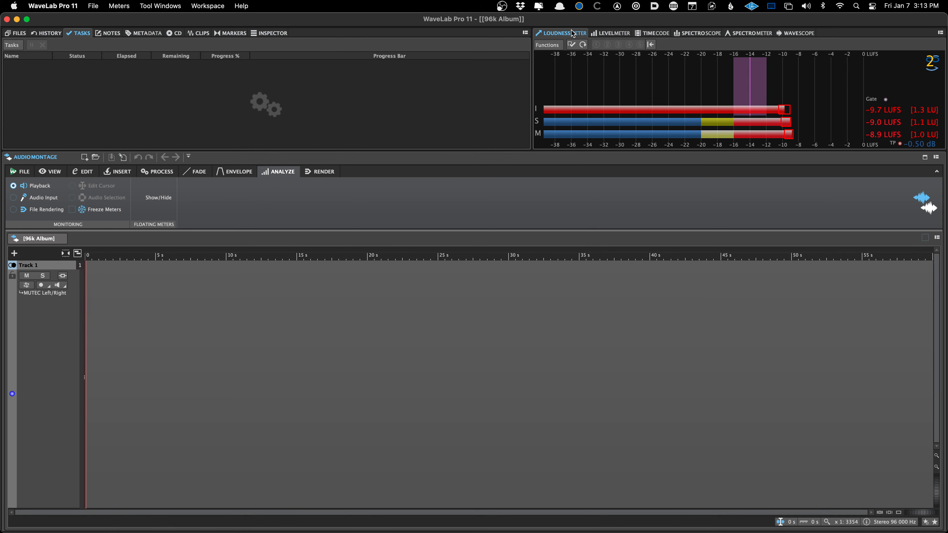
{"action": "left_click", "coordinate": [274, 33]}
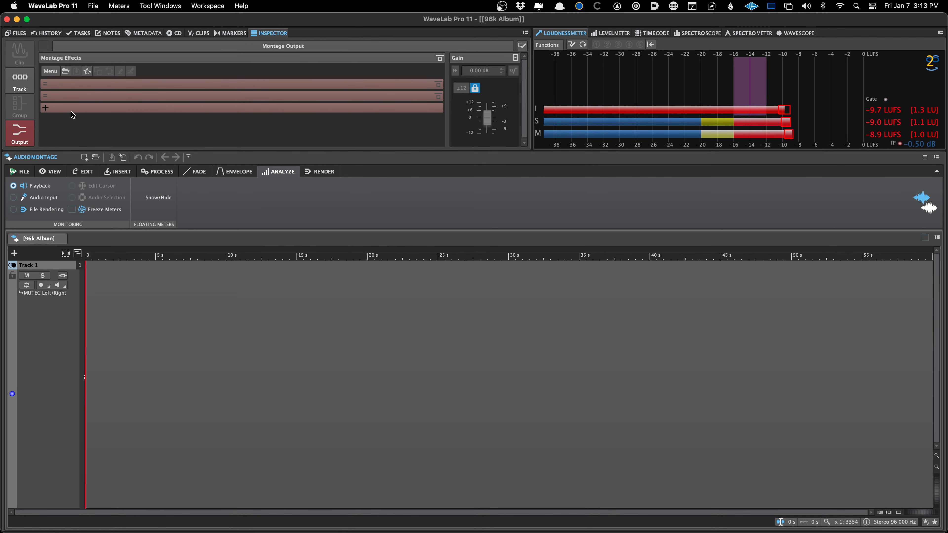
Reopen the recent audio file Super Blue_2496.wav beside the montage, view its Audio Editor layout, and close the file again
{"action": "right_click", "coordinate": [280, 189]}
{"action": "mouse_move", "coordinate": [312, 208]}
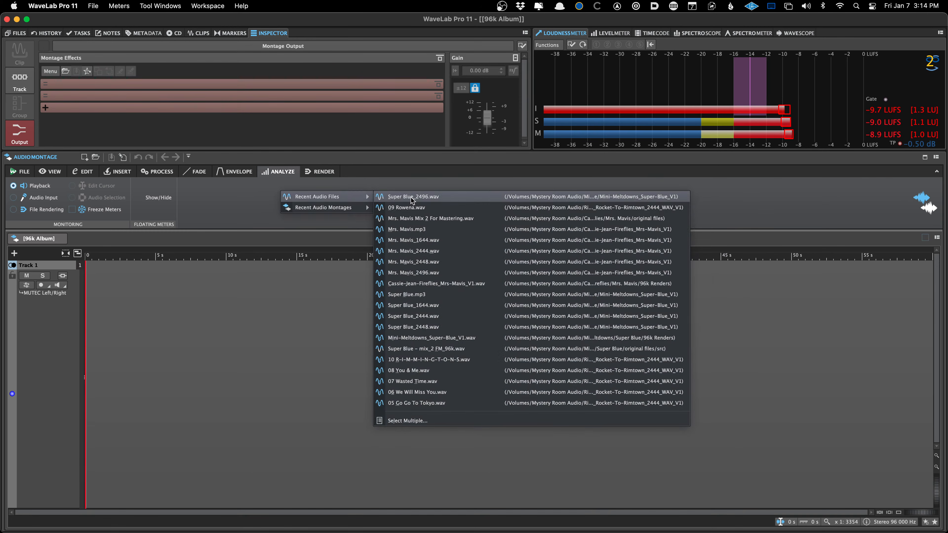
{"action": "left_click", "coordinate": [414, 199]}
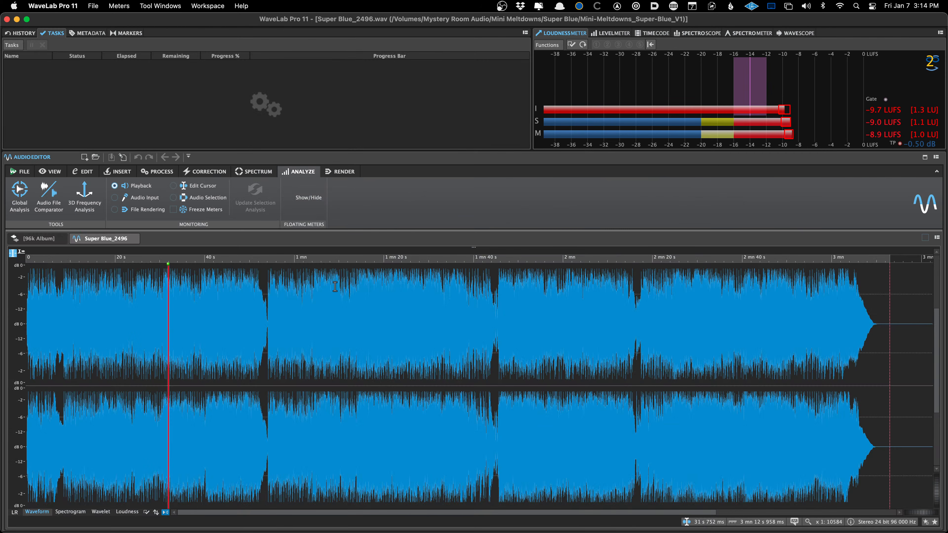
{"action": "right_click", "coordinate": [865, 372]}
{"action": "left_click", "coordinate": [136, 239]}
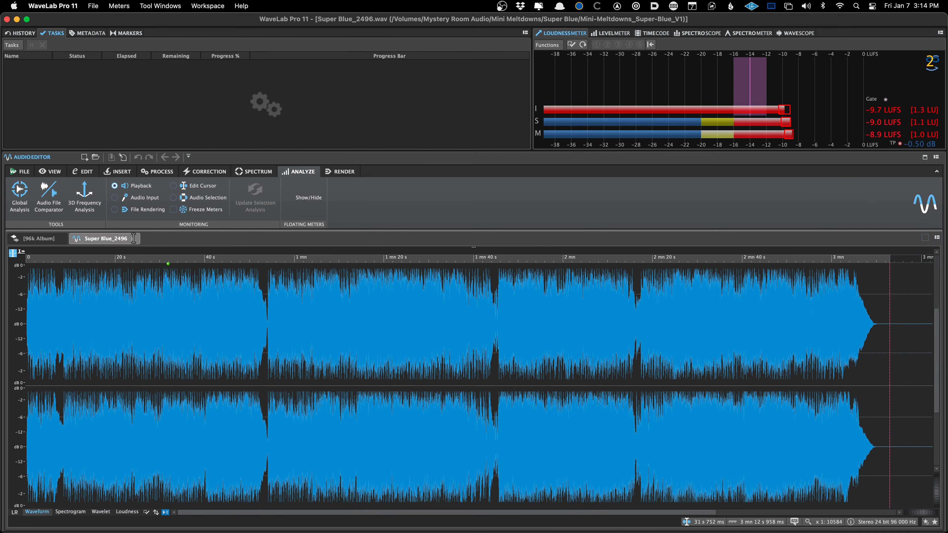
{"action": "left_click", "coordinate": [135, 239]}
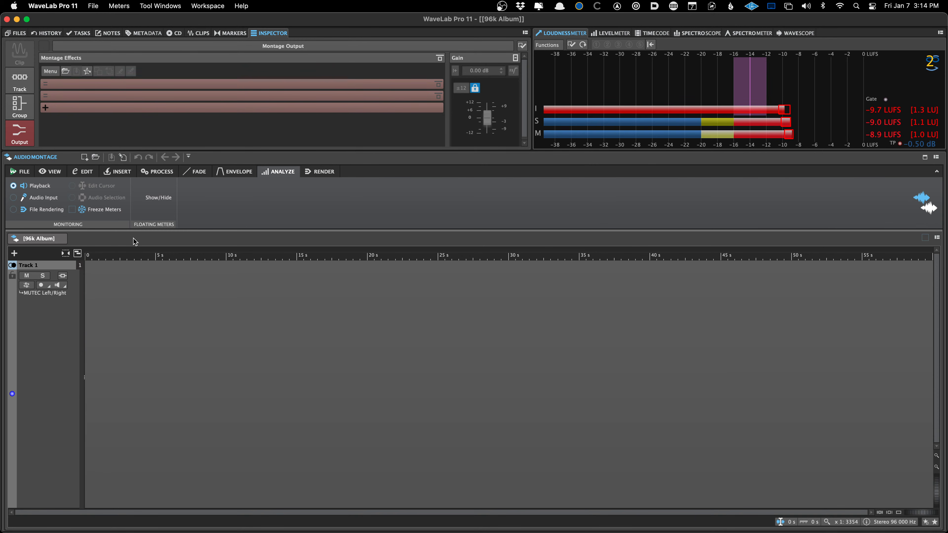
Choose the A Free Society, Amanda's Mantra, Candlestick Park, I Saw You Laughing, Roman À Clef and Soul Wave WAV files for insertion into the montage
{"action": "key", "text": "super+o"}
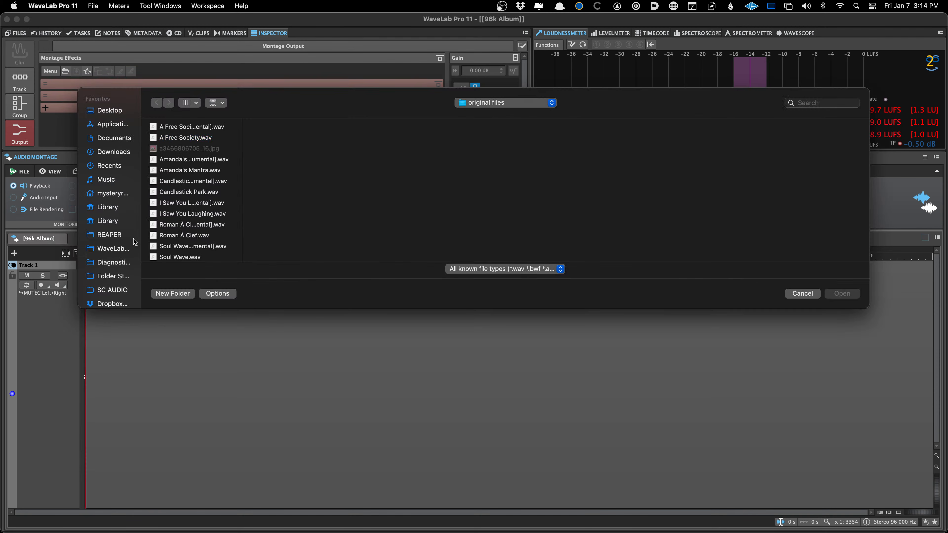
{"action": "left_click", "coordinate": [199, 172], "text": "super"}
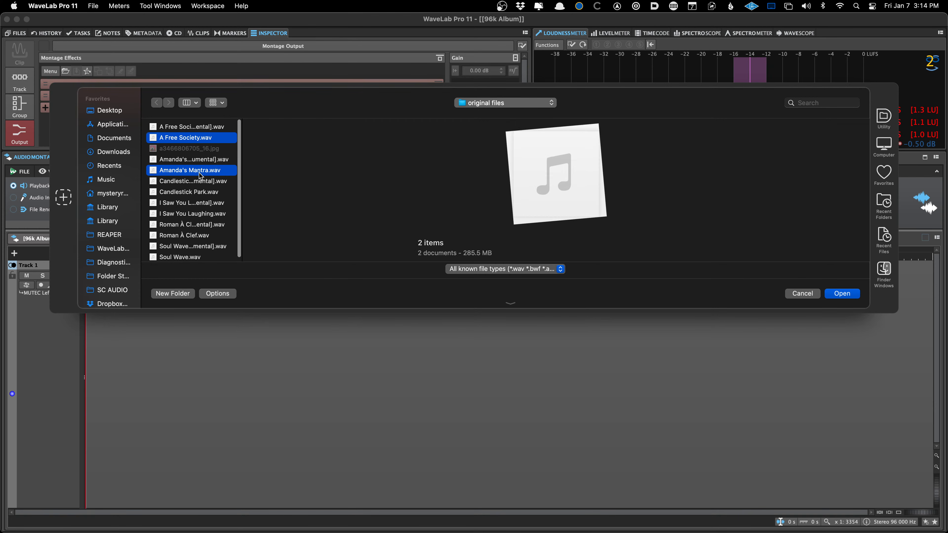
{"action": "left_click", "coordinate": [211, 192], "text": "super"}
{"action": "left_click", "coordinate": [215, 214], "text": "super"}
{"action": "left_click", "coordinate": [209, 235], "text": "super"}
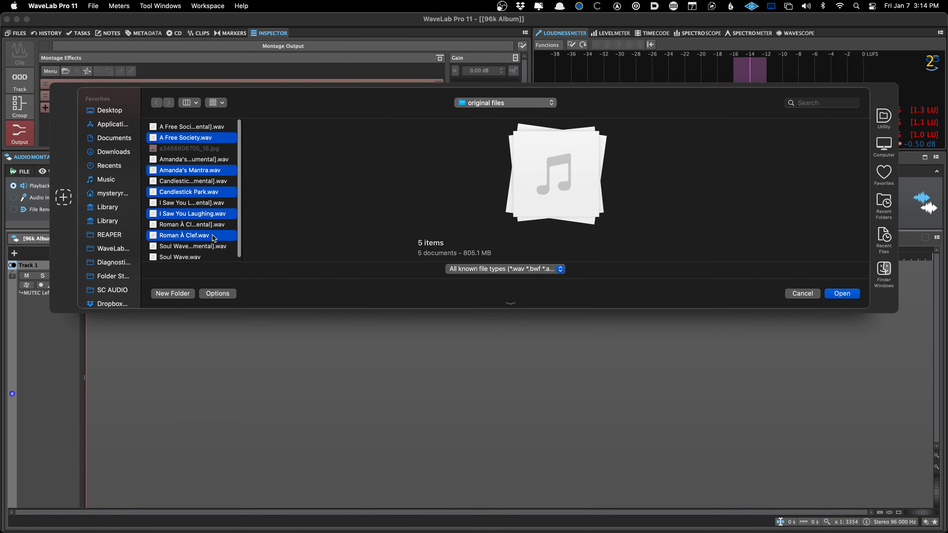
{"action": "scroll", "coordinate": [203, 258], "scroll_direction": "down", "scroll_amount": 1}
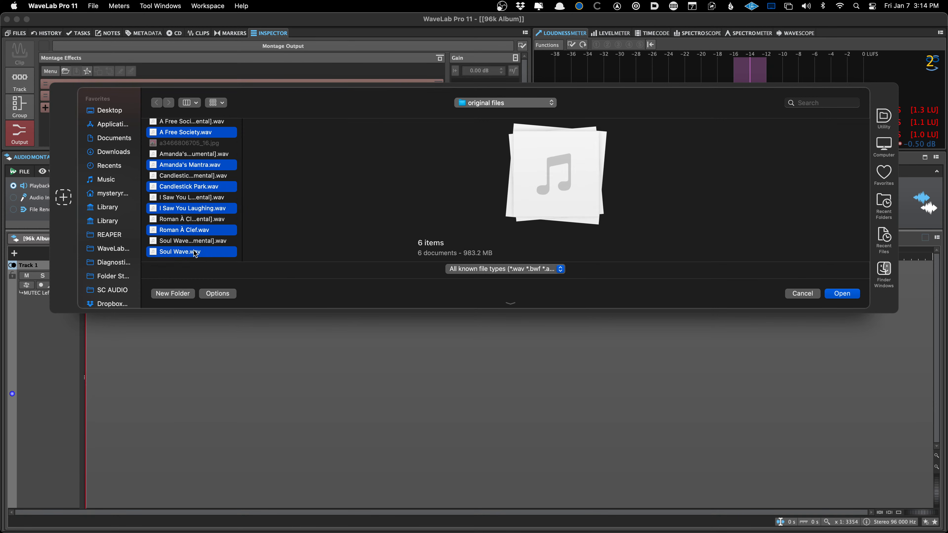
{"action": "left_click", "coordinate": [192, 253], "text": "super"}
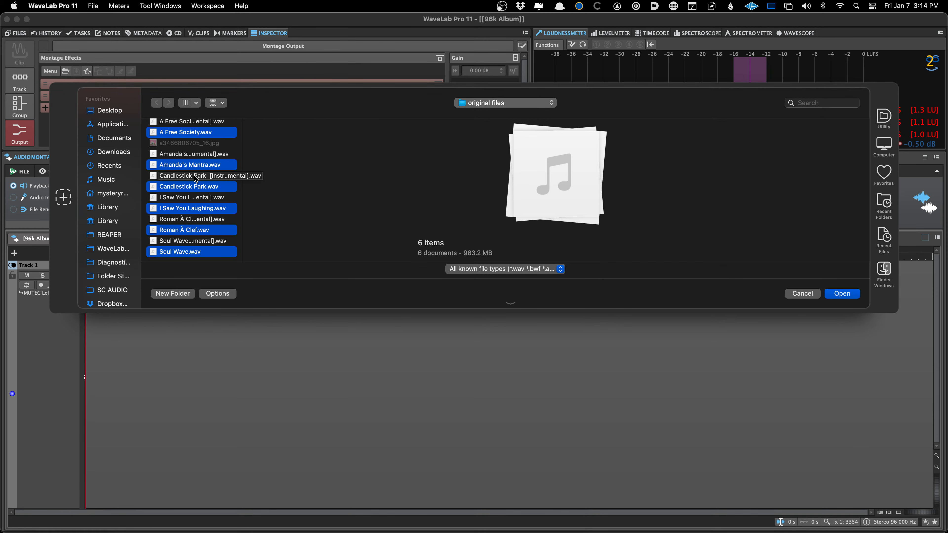
{"action": "key", "text": "Return"}
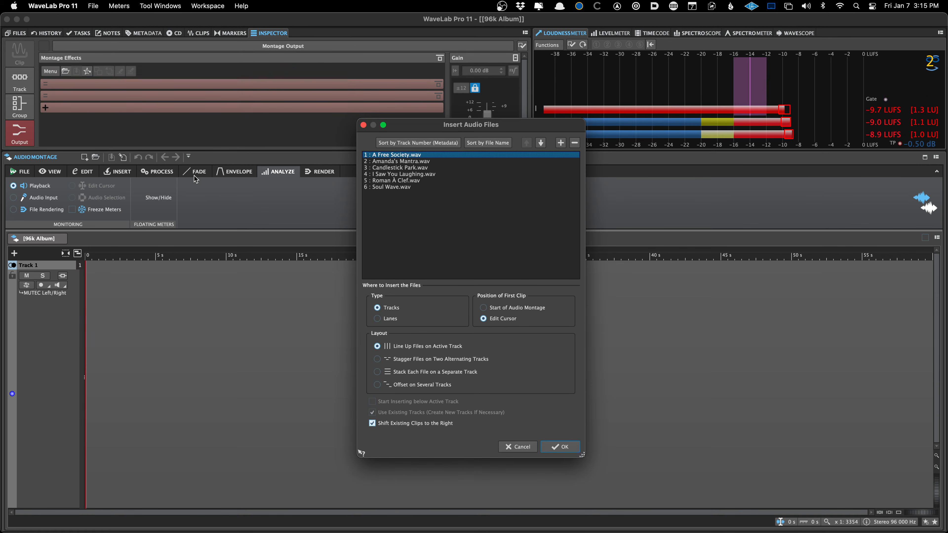
Insert the files lined up on the active track in the order Candlestick Park, A Free Society, I Saw You Laughing, Roman À Clef, Amanda's Mantra, Soul Wave
{"action": "key", "text": "Down"}
{"action": "key", "text": "Down"}
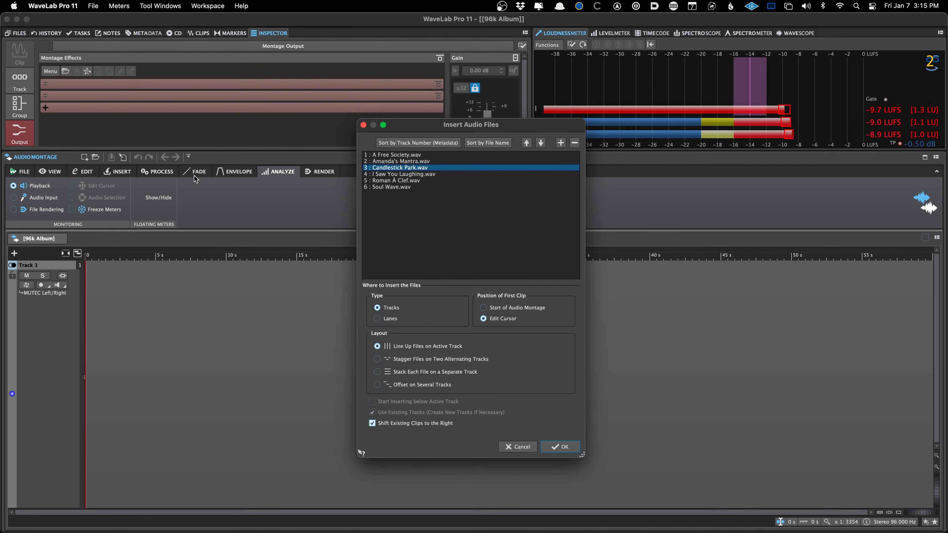
{"action": "mouse_move", "coordinate": [403, 168]}
{"action": "left_mouse_down"}
{"action": "mouse_move", "coordinate": [400, 155]}
{"action": "mouse_move", "coordinate": [401, 186]}
{"action": "mouse_move", "coordinate": [401, 168]}
{"action": "left_mouse_up"}
{"action": "left_click", "coordinate": [400, 167]}
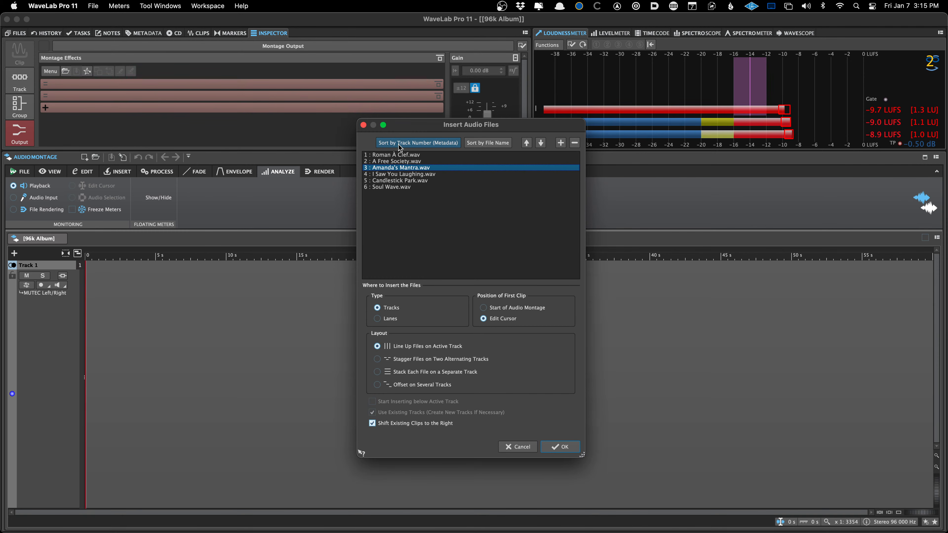
{"action": "left_click", "coordinate": [406, 145]}
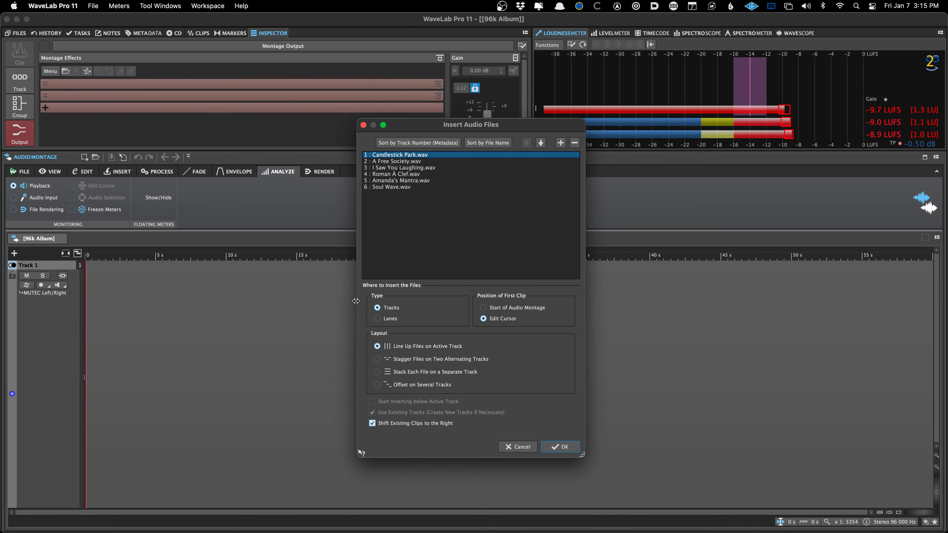
{"action": "left_click", "coordinate": [559, 448]}
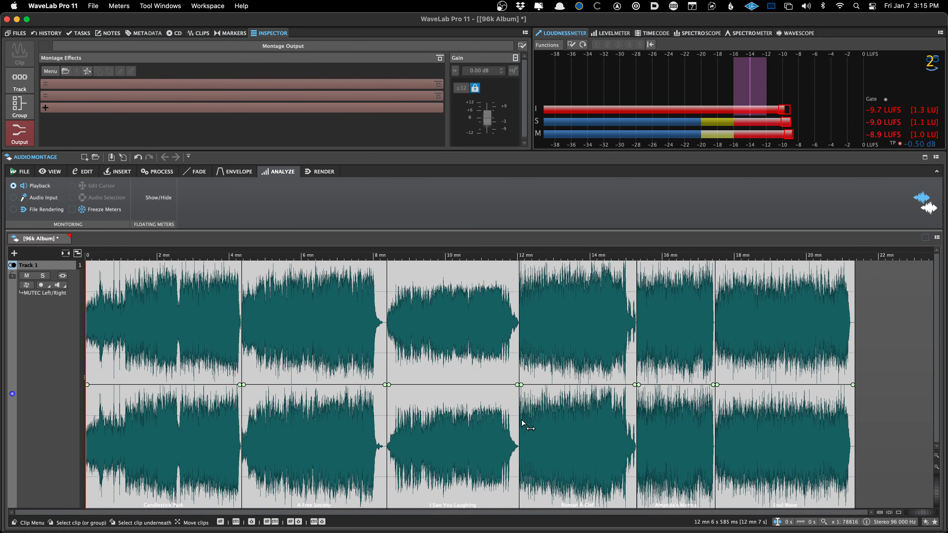
Undo the lined-up insertion and insert the same six non-instrumental song files staggered on two alternating tracks
{"action": "key", "text": "super+z"}
{"action": "key", "text": "super+i"}
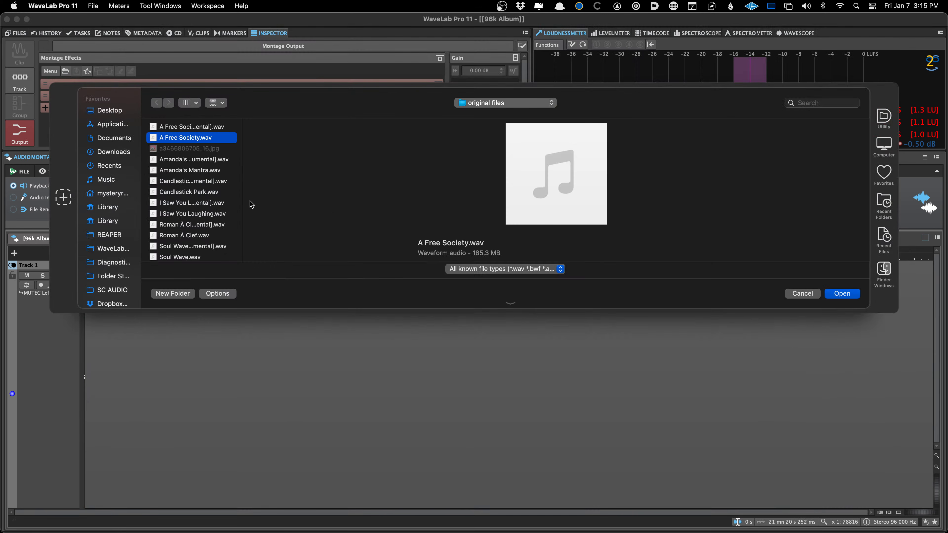
{"action": "left_click", "coordinate": [222, 173], "text": "super"}
{"action": "left_click", "coordinate": [213, 190], "text": "super"}
{"action": "left_click", "coordinate": [211, 214], "text": "super"}
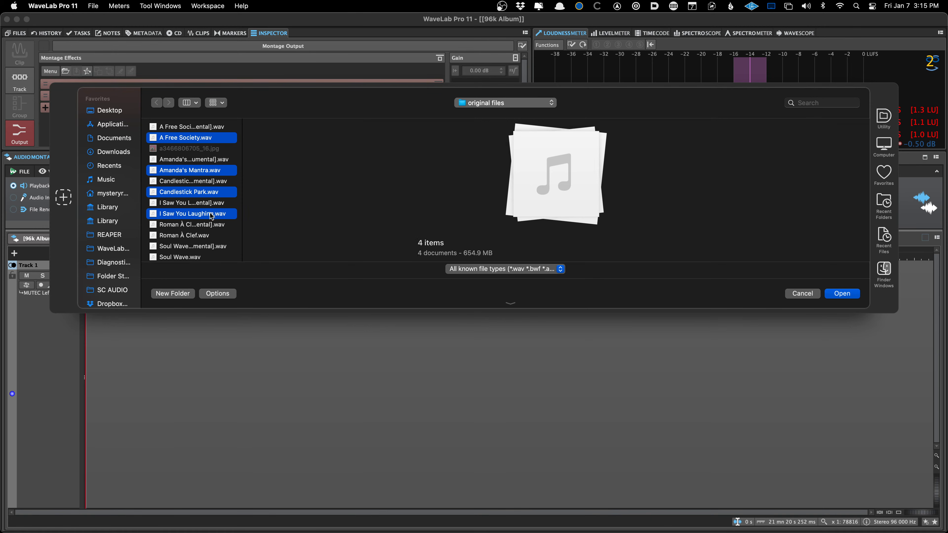
{"action": "left_click", "coordinate": [206, 235], "text": "super"}
{"action": "left_click", "coordinate": [199, 257], "text": "super"}
{"action": "scroll", "coordinate": [201, 258], "scroll_direction": "down", "scroll_amount": 2}
{"action": "key", "text": "Return"}
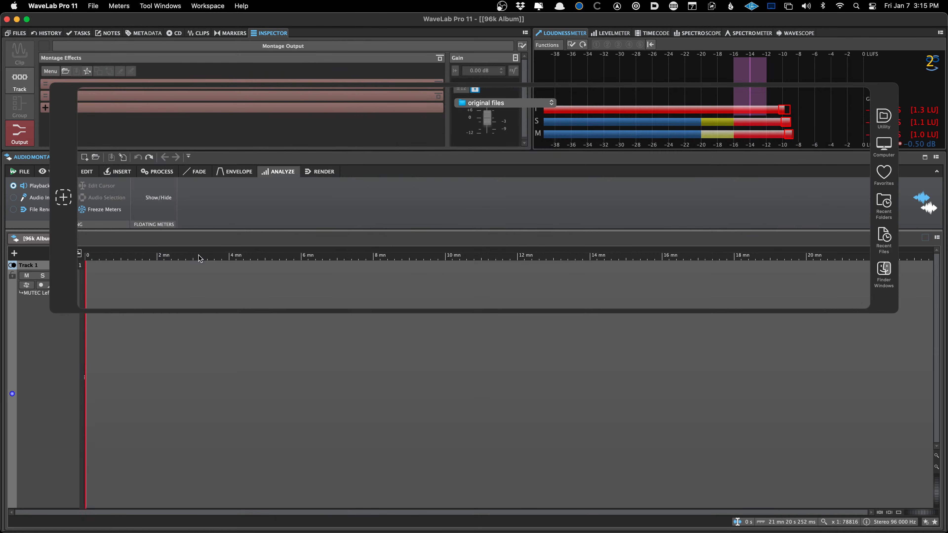
{"action": "left_click", "coordinate": [430, 359]}
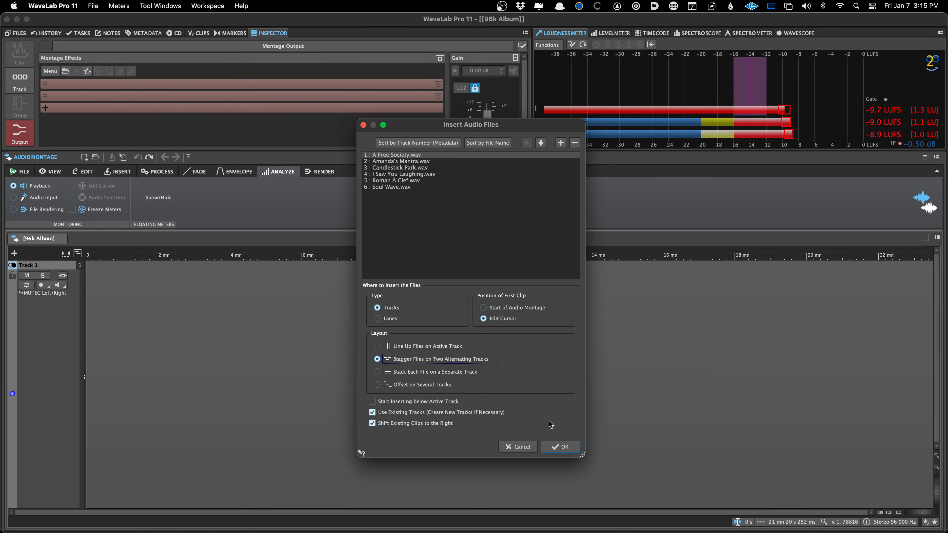
{"action": "left_click", "coordinate": [550, 446]}
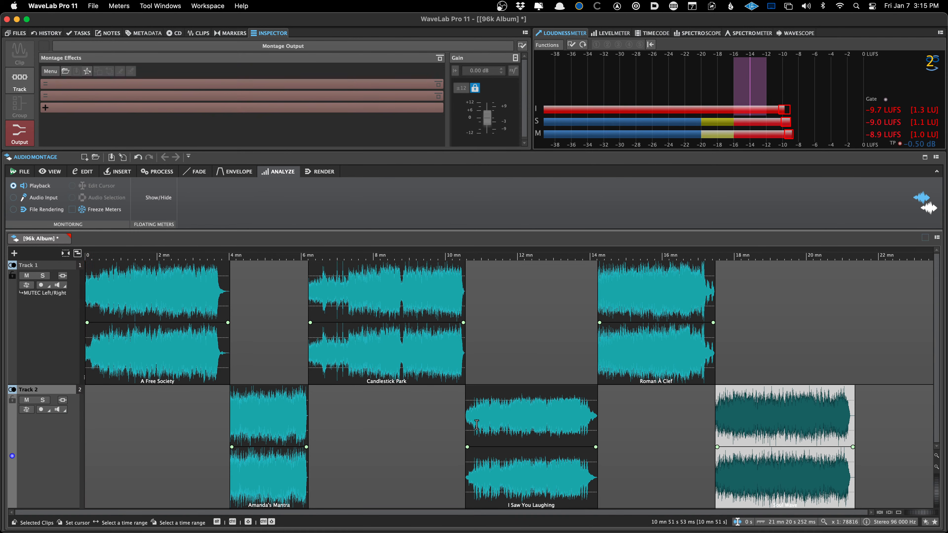
View the Inspector's clip settings for A Free Society, Amanda's Mantra, Candlestick Park, I Saw You Laughing and Roman À Clef in turn
{"action": "left_click", "coordinate": [119, 284]}
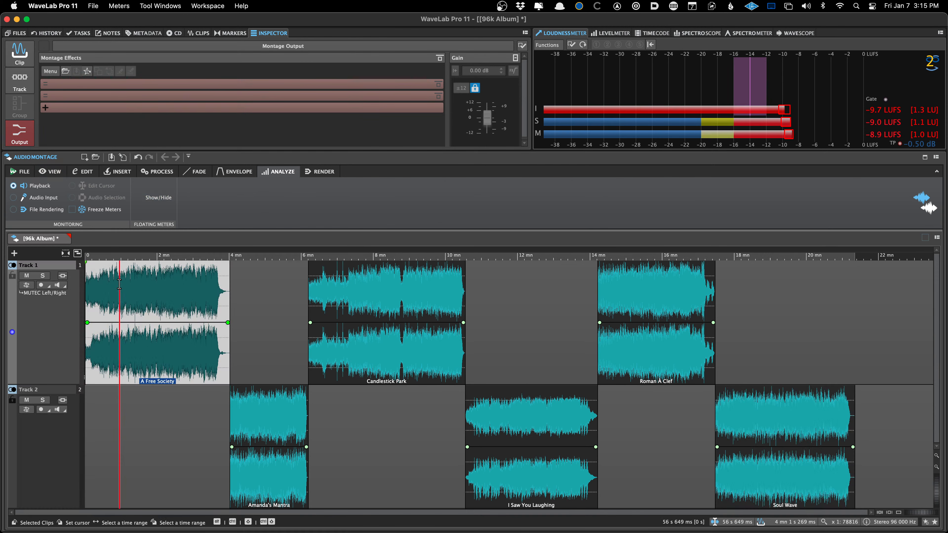
{"action": "left_click", "coordinate": [26, 60]}
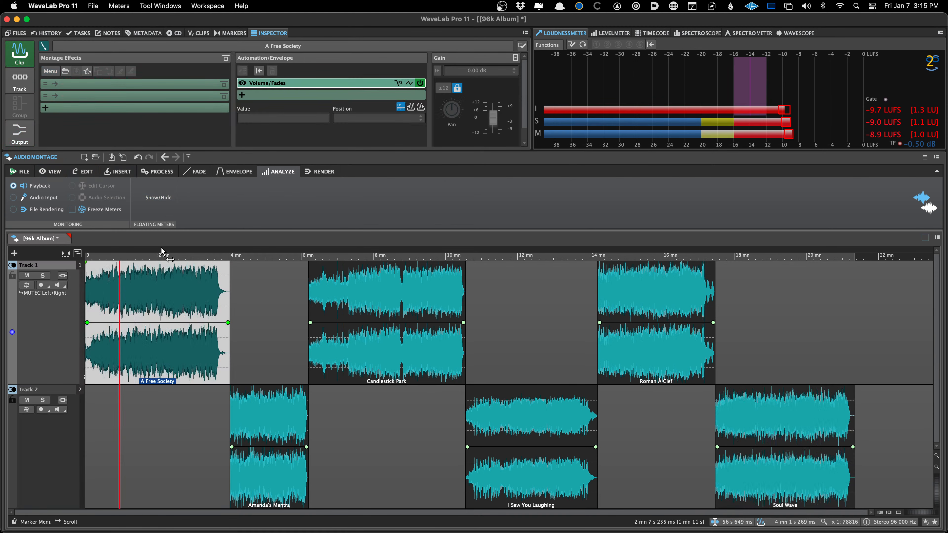
{"action": "left_click", "coordinate": [183, 314]}
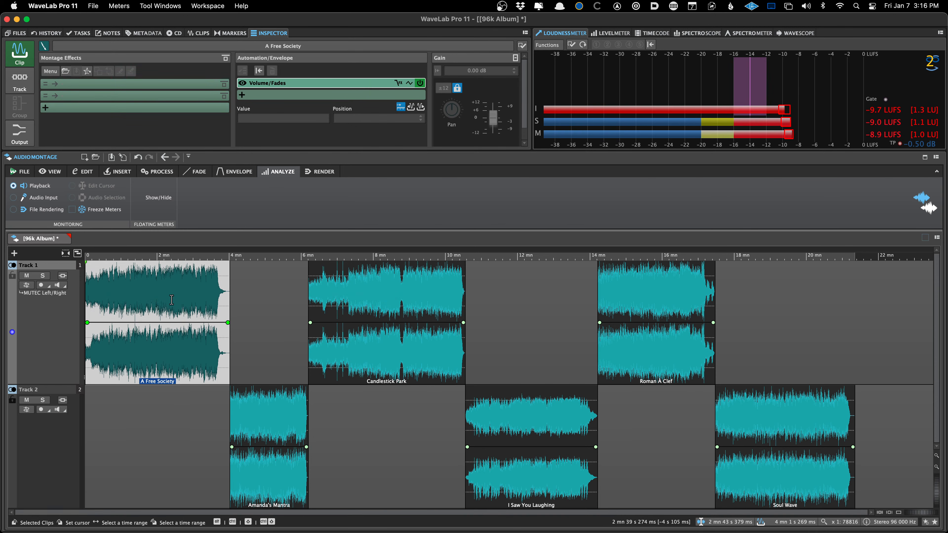
{"action": "left_click", "coordinate": [273, 414]}
{"action": "left_click", "coordinate": [356, 291]}
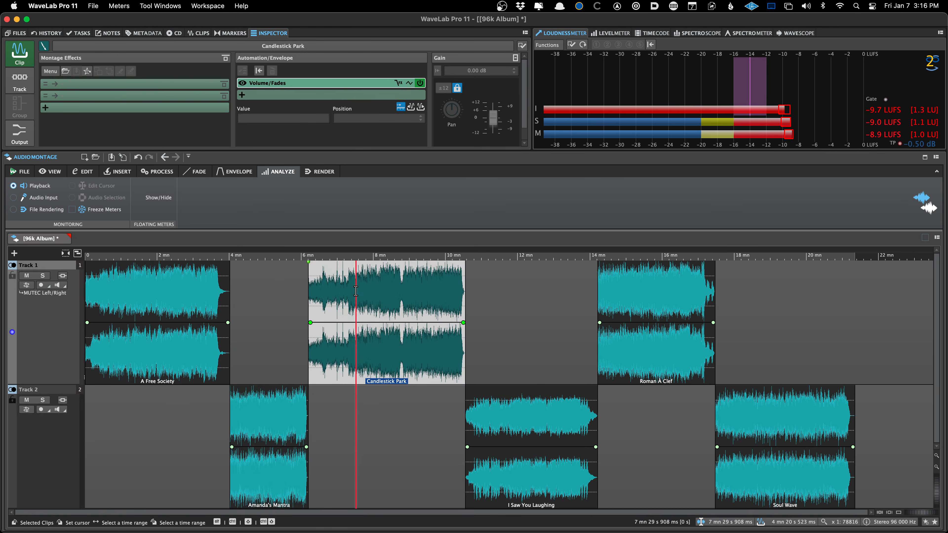
{"action": "left_click", "coordinate": [506, 418]}
{"action": "left_click", "coordinate": [637, 299]}
View Track 1's Inspector settings, return to the clip settings, and select the A Free Society clip with the cursor at about 1 min 3 s
{"action": "left_click", "coordinate": [13, 92]}
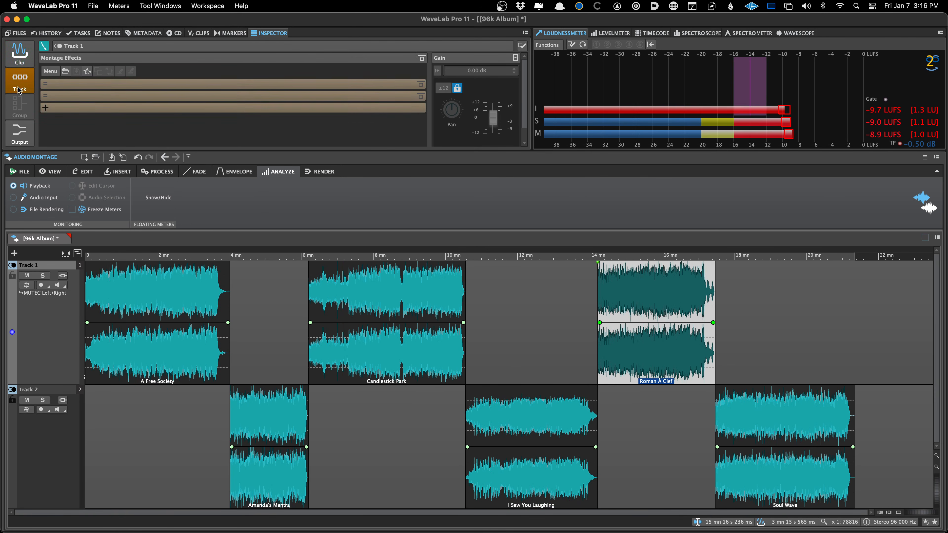
{"action": "left_click", "coordinate": [31, 55]}
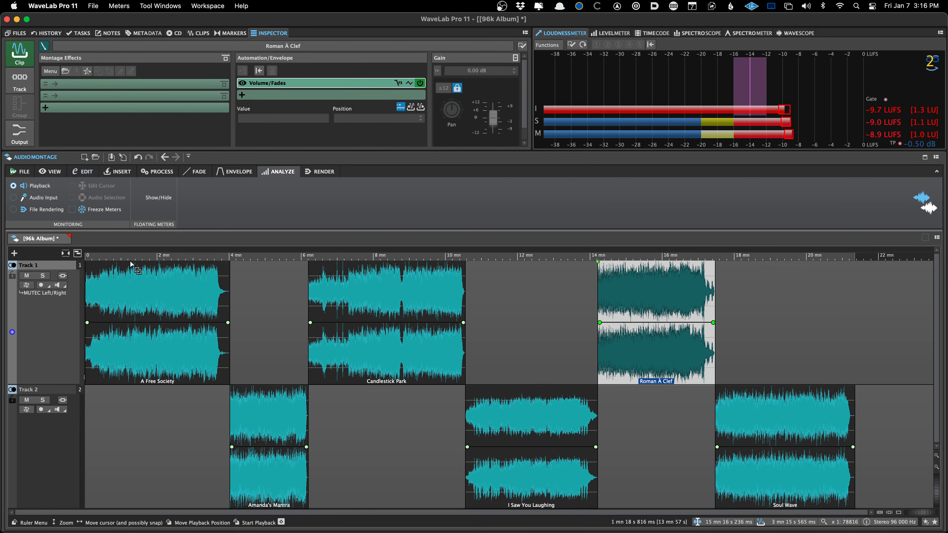
{"action": "left_click", "coordinate": [123, 278]}
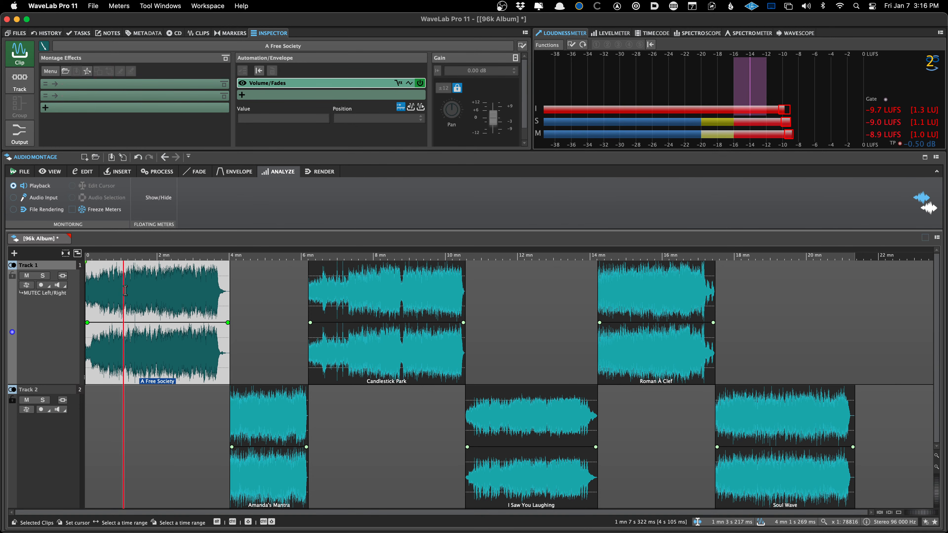
Undo the staggered insertion and insert the same six non-instrumental song files offset on several tracks
{"action": "key", "text": "super+z"}
{"action": "key", "text": "super+i"}
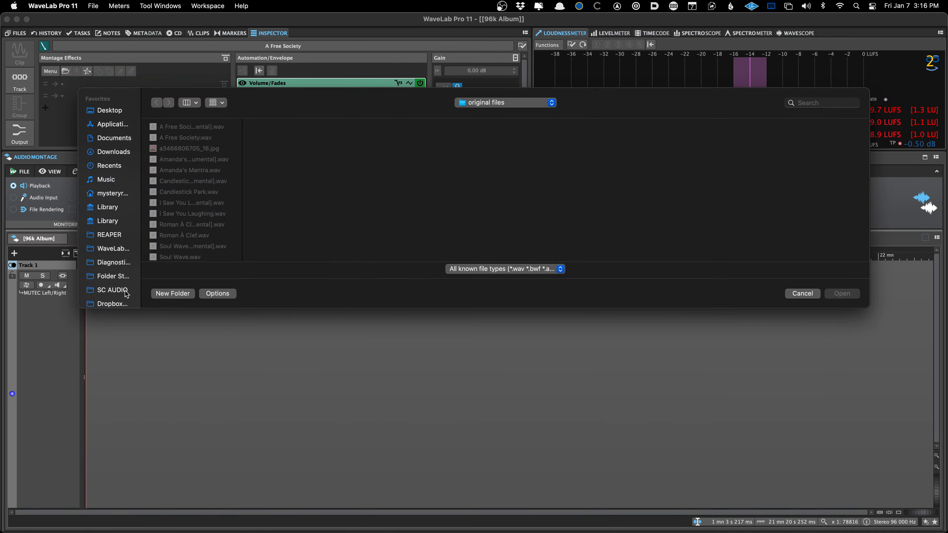
{"action": "left_click", "coordinate": [216, 138]}
{"action": "left_click", "coordinate": [205, 170], "text": "super"}
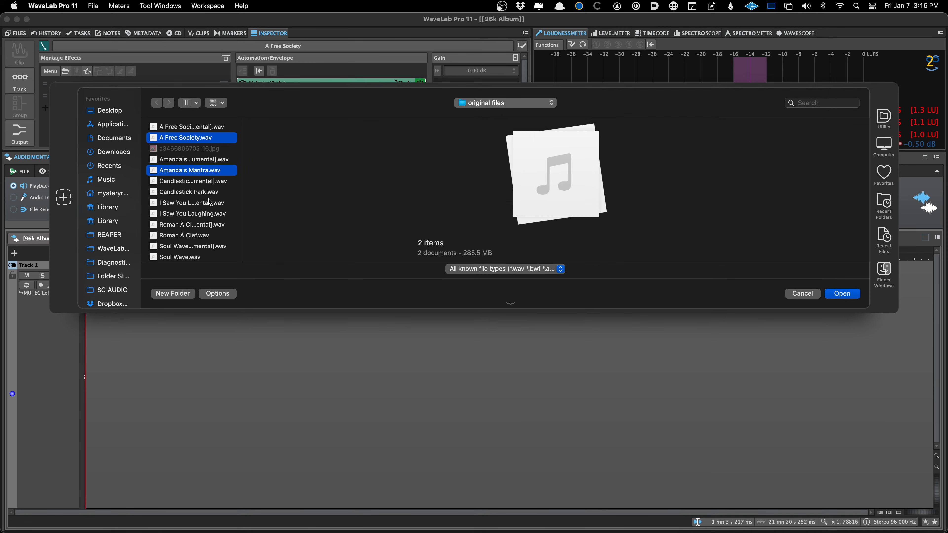
{"action": "left_click", "coordinate": [208, 192], "text": "super"}
{"action": "left_click", "coordinate": [203, 214], "text": "super"}
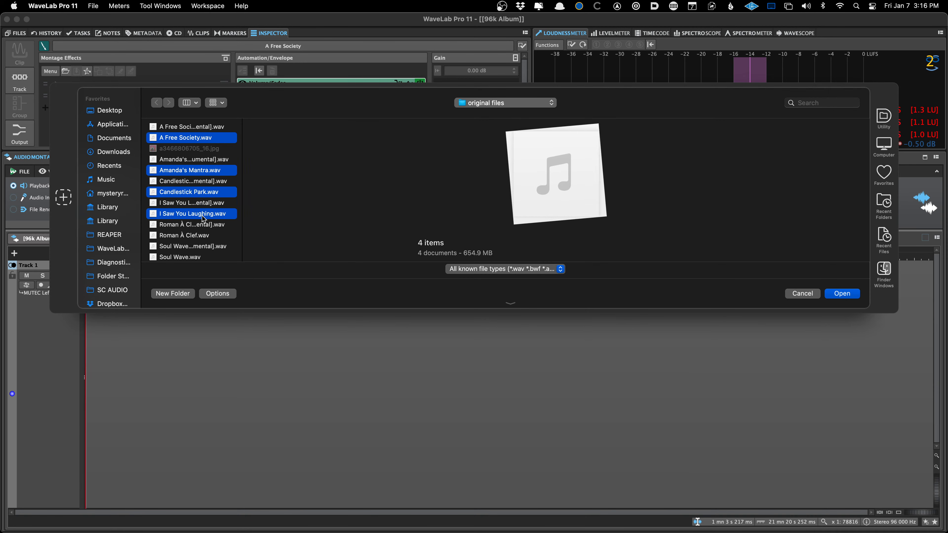
{"action": "left_click", "coordinate": [194, 236], "text": "super"}
{"action": "left_click", "coordinate": [188, 258], "text": "super"}
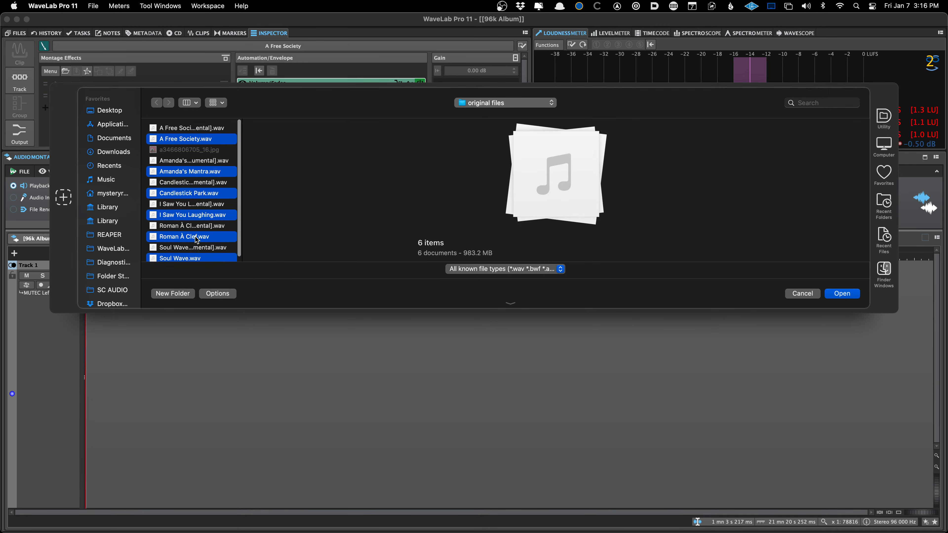
{"action": "key", "text": "Return"}
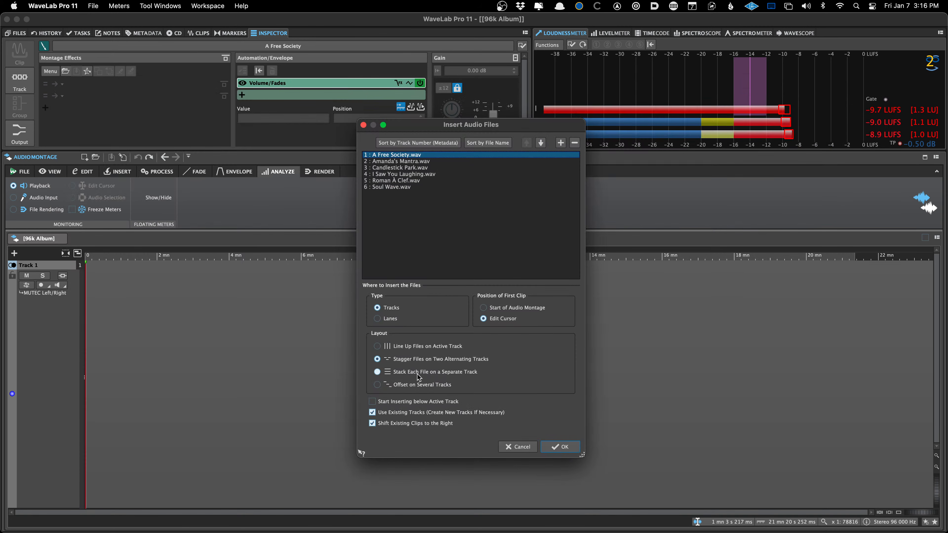
{"action": "left_click", "coordinate": [418, 374]}
{"action": "left_click", "coordinate": [556, 447]}
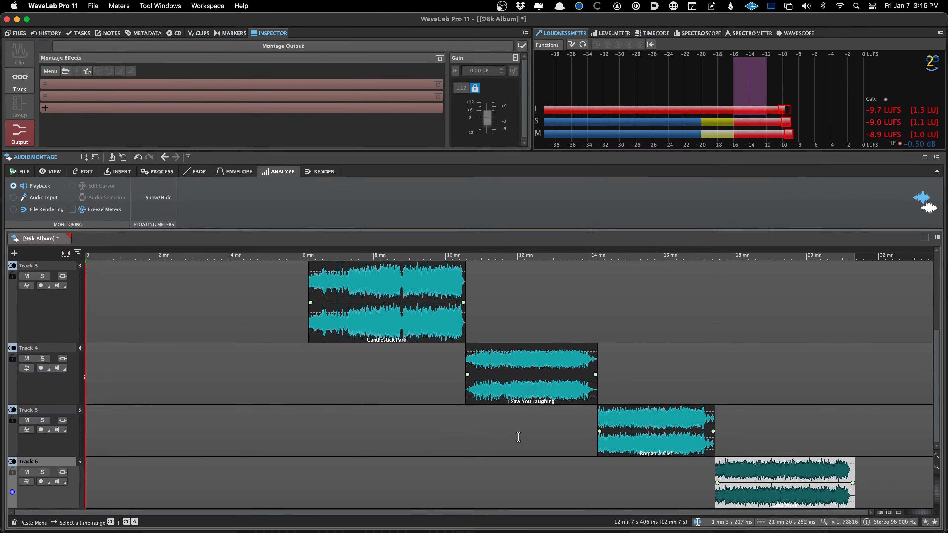
Examine how the six inserted clips are distributed one after another across Tracks 1 to 6
{"action": "scroll", "coordinate": [370, 417], "scroll_direction": "up", "scroll_amount": 5}
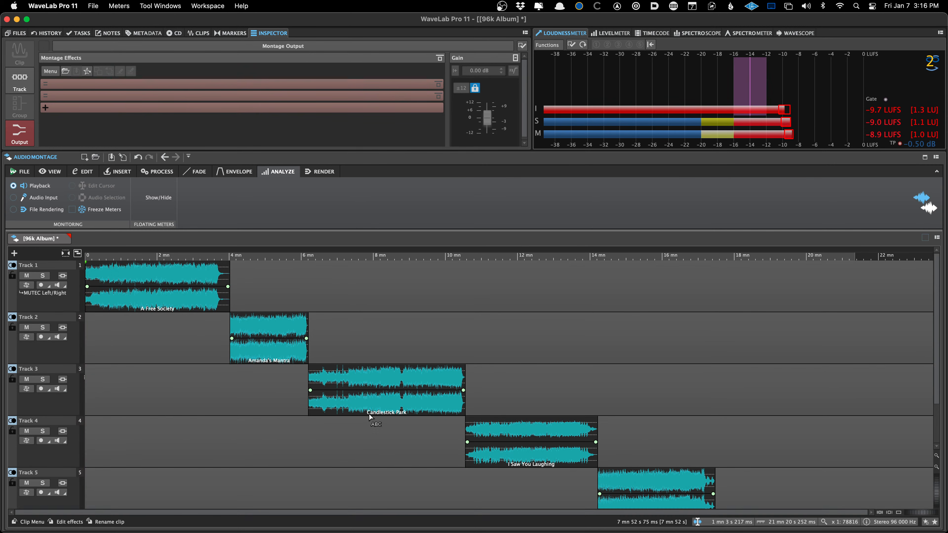
{"action": "scroll", "coordinate": [369, 413], "scroll_direction": "down", "scroll_amount": 3}
{"action": "scroll", "coordinate": [369, 413], "scroll_direction": "up", "scroll_amount": 3}
{"action": "scroll", "coordinate": [358, 410], "scroll_direction": "down", "scroll_amount": 3}
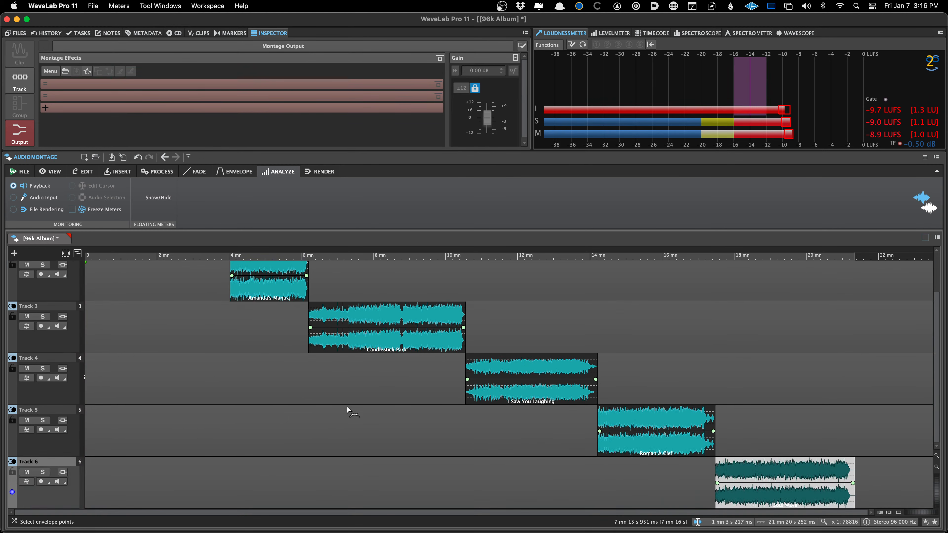
{"action": "scroll", "coordinate": [343, 407], "scroll_direction": "up", "scroll_amount": 3}
{"action": "scroll", "coordinate": [299, 386], "scroll_direction": "down", "scroll_amount": 3}
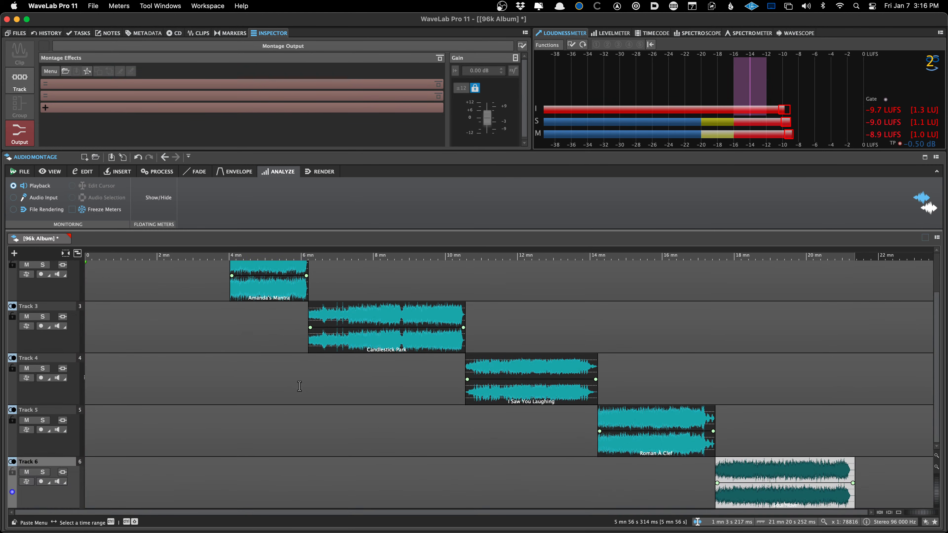
{"action": "scroll", "coordinate": [370, 403], "scroll_direction": "up", "scroll_amount": 3}
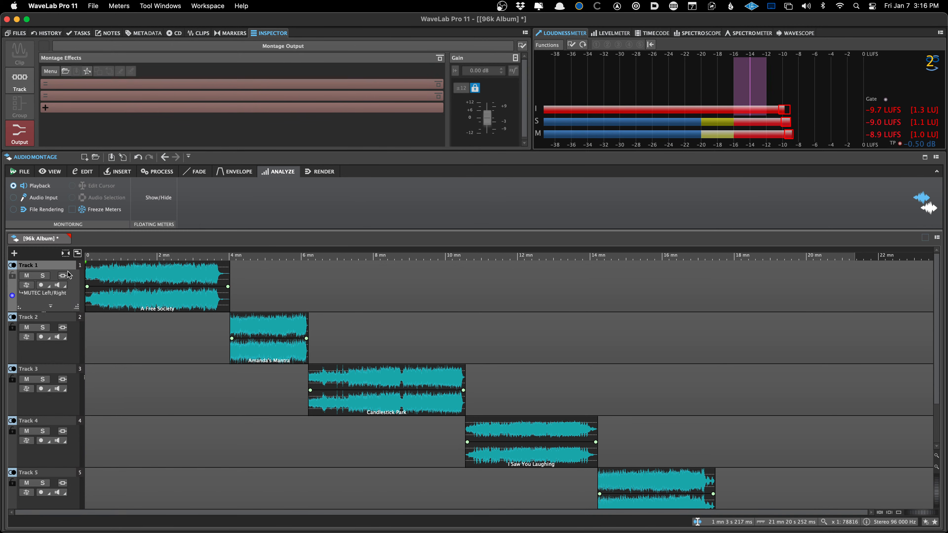
Play the montage from about 8 min 8 s while switching the active track from Track 2 to Track 1
{"action": "left_click", "coordinate": [51, 317]}
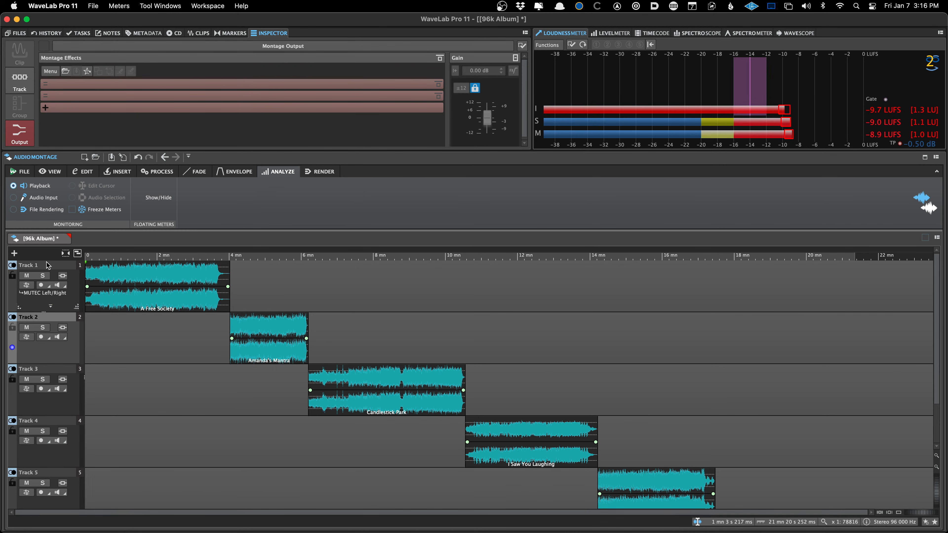
{"action": "left_click", "coordinate": [378, 327]}
{"action": "key", "text": "space"}
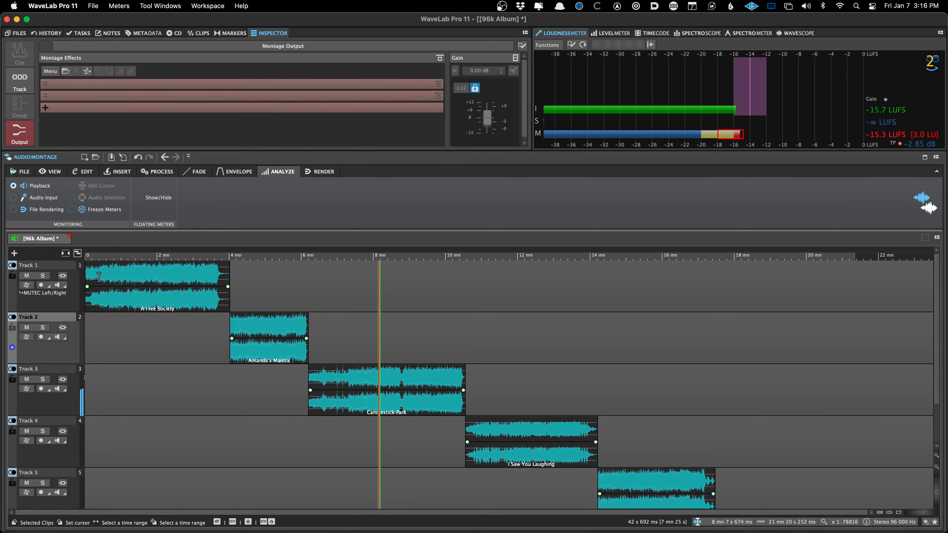
{"action": "left_click", "coordinate": [58, 264]}
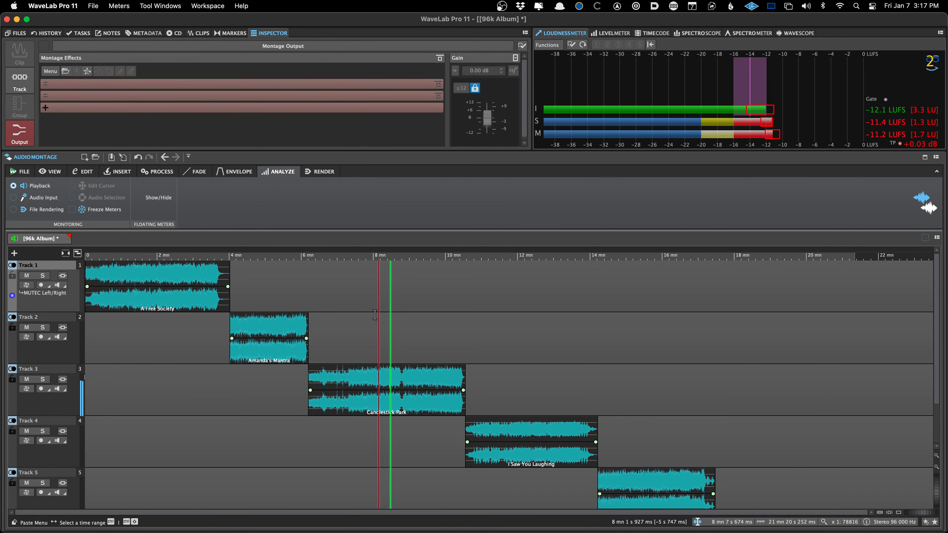
Look over the six single-song tracks, from A Free Society down to Soul Wave, to review the offset layout
{"action": "scroll", "coordinate": [384, 314], "scroll_direction": "down", "scroll_amount": 2}
{"action": "scroll", "coordinate": [390, 313], "scroll_direction": "up", "scroll_amount": 2}
{"action": "scroll", "coordinate": [390, 313], "scroll_direction": "down", "scroll_amount": 2}
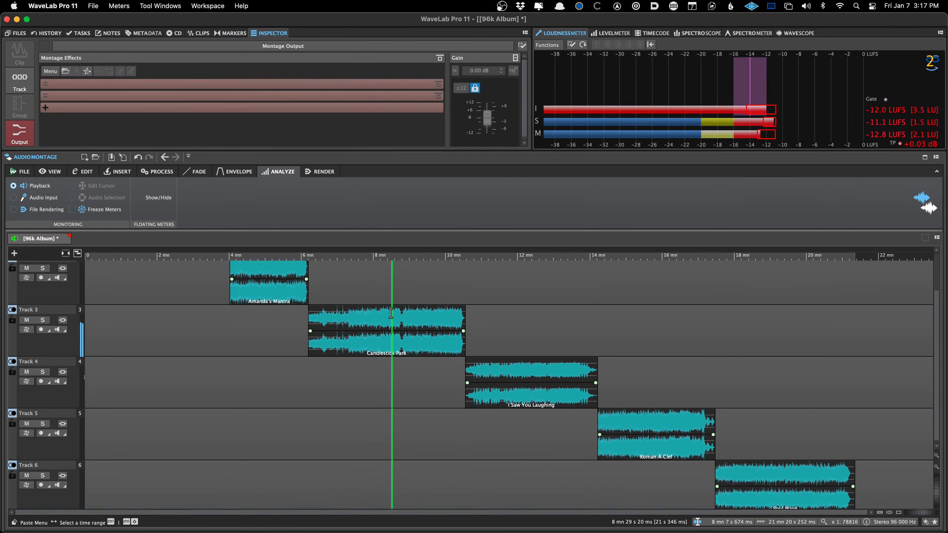
{"action": "scroll", "coordinate": [410, 313], "scroll_direction": "up", "scroll_amount": 2}
{"action": "scroll", "coordinate": [418, 314], "scroll_direction": "down", "scroll_amount": 2}
{"action": "scroll", "coordinate": [434, 315], "scroll_direction": "up", "scroll_amount": 2}
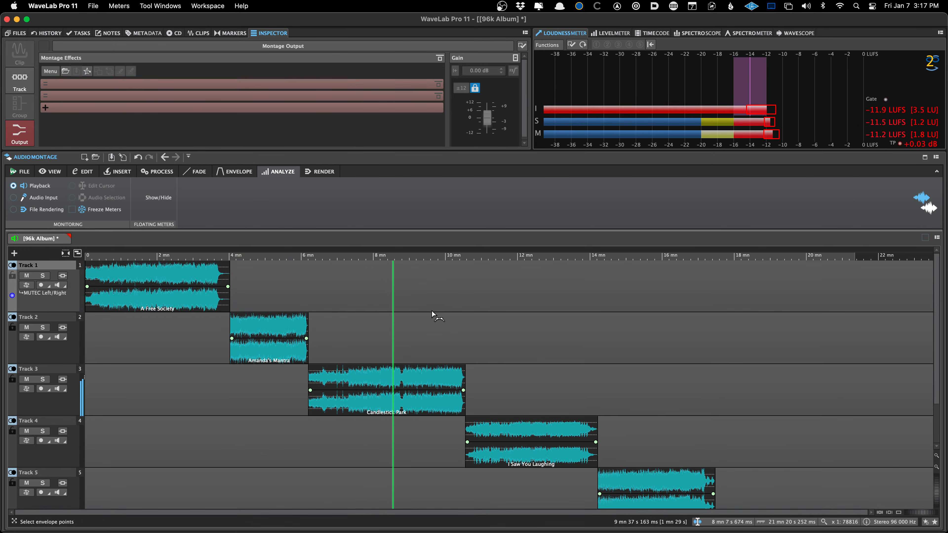
{"action": "scroll", "coordinate": [425, 328], "scroll_direction": "down", "scroll_amount": 2}
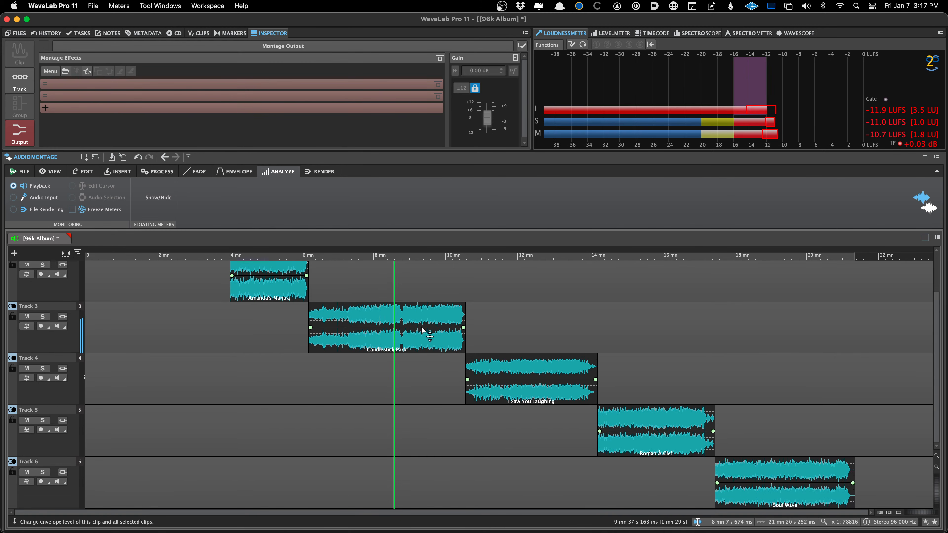
{"action": "scroll", "coordinate": [422, 330], "scroll_direction": "up", "scroll_amount": 2}
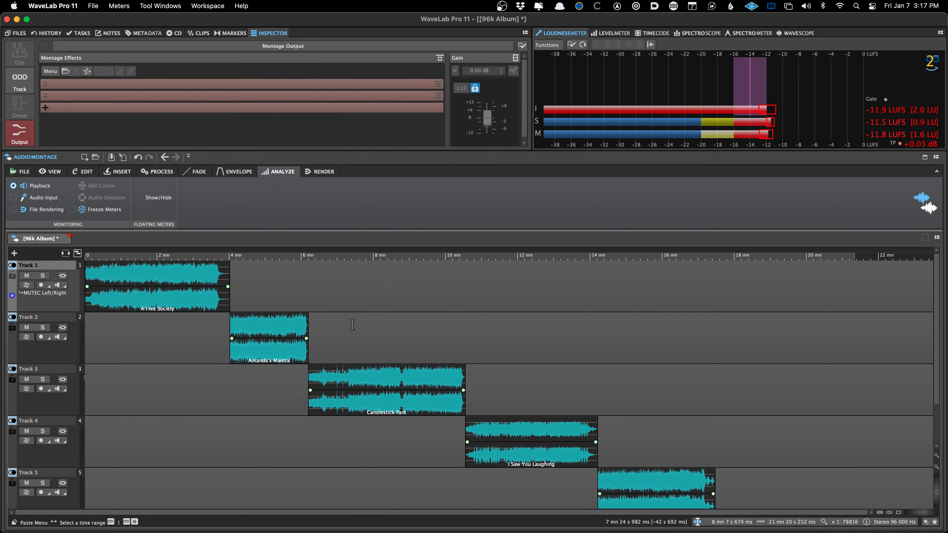
{"action": "scroll", "coordinate": [352, 325], "scroll_direction": "down", "scroll_amount": 2}
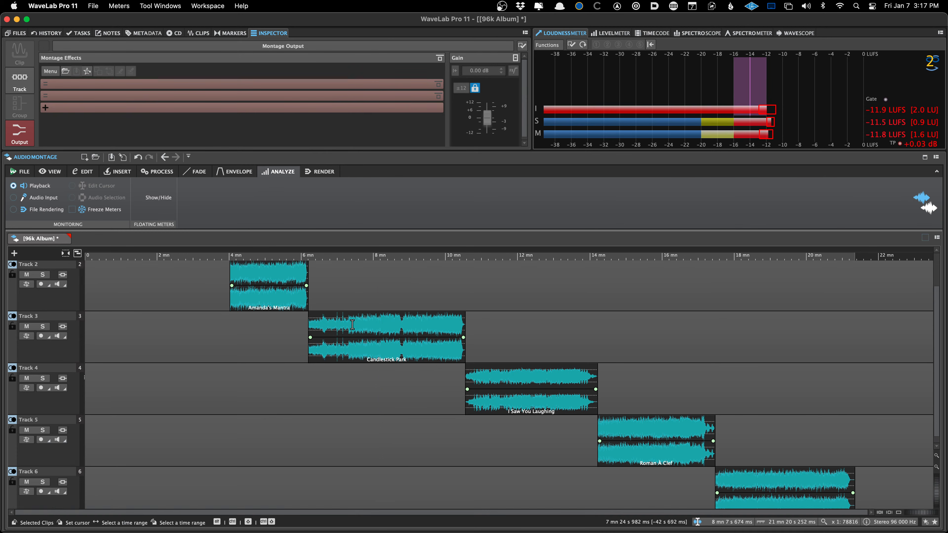
Undo the offset insertion and insert the six non-instrumental song files staggered on two alternating tracks
{"action": "key", "text": "super+z"}
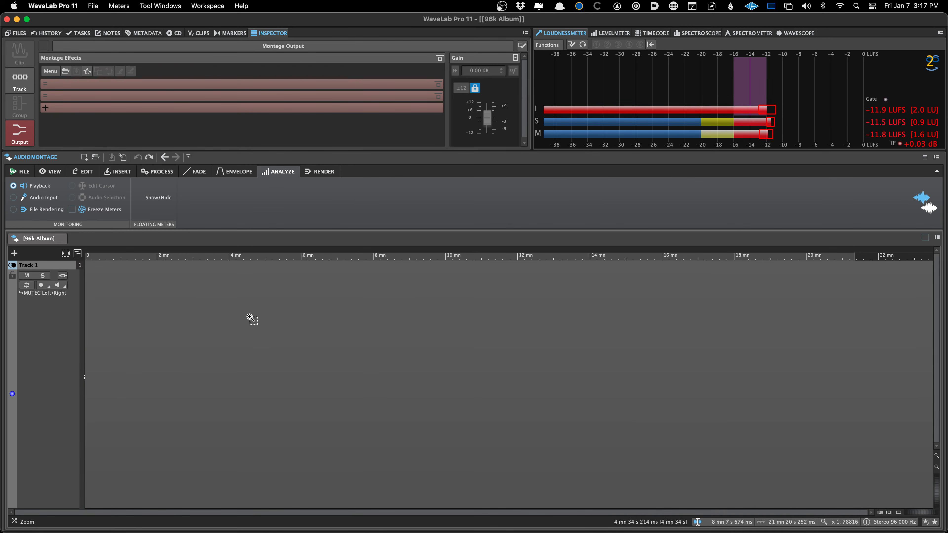
{"action": "key", "text": "super+i"}
{"action": "left_click", "coordinate": [217, 139]}
{"action": "left_click", "coordinate": [213, 171], "text": "super"}
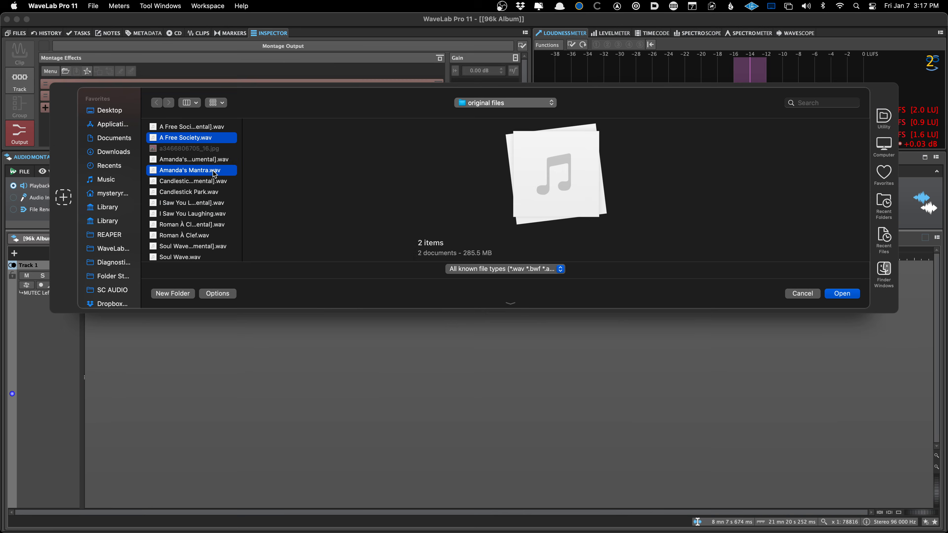
{"action": "left_click", "coordinate": [212, 191], "text": "super"}
{"action": "left_click", "coordinate": [215, 214], "text": "super"}
{"action": "left_click", "coordinate": [214, 235], "text": "super"}
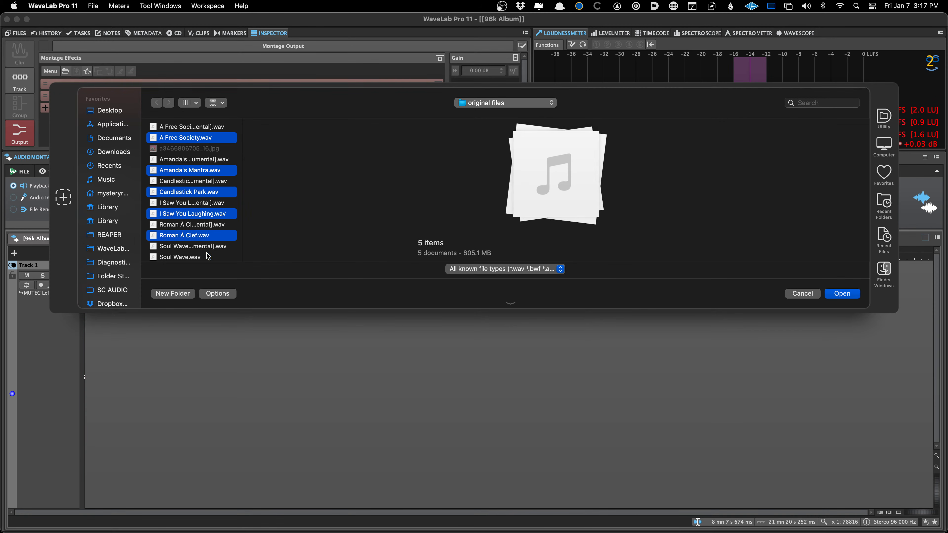
{"action": "left_click", "coordinate": [208, 256], "text": "super"}
{"action": "key", "text": "Return"}
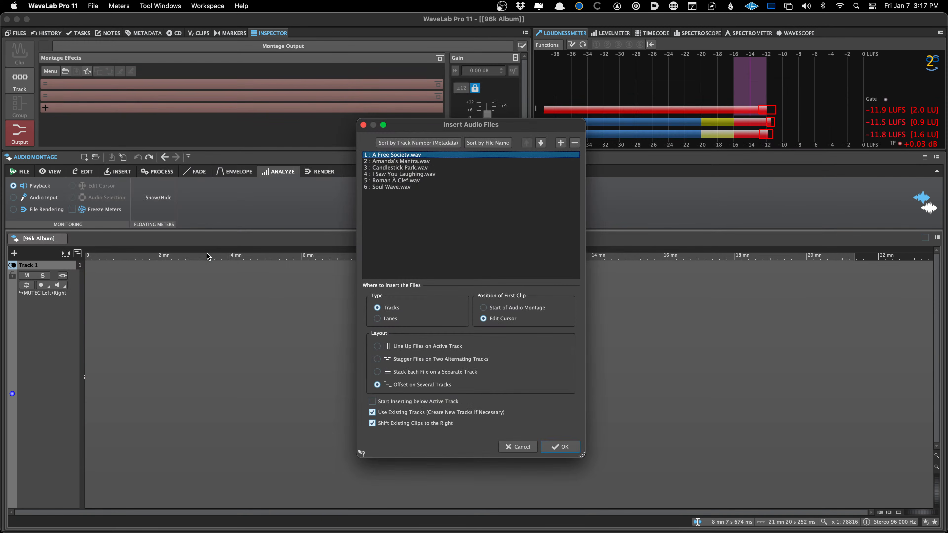
{"action": "left_click", "coordinate": [406, 359]}
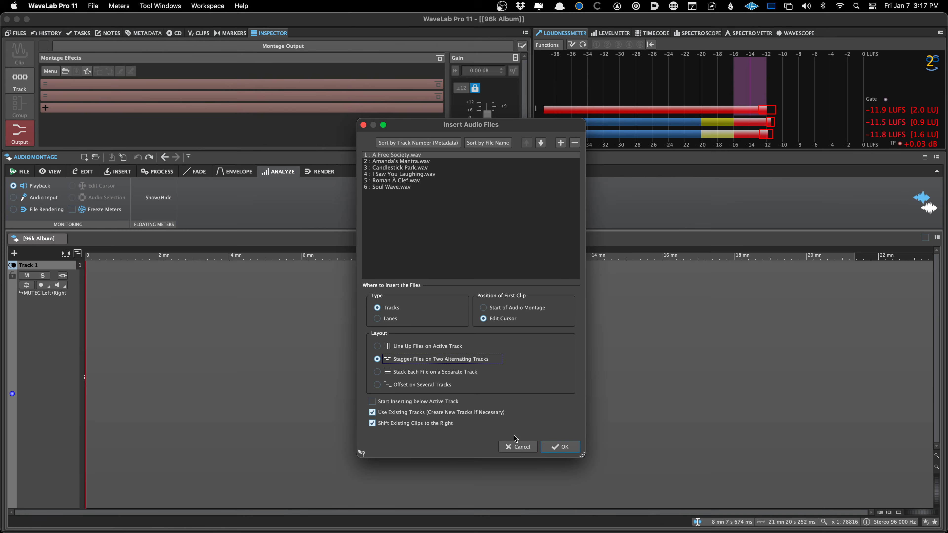
{"action": "left_click", "coordinate": [558, 446]}
Move the Amanda's Mantra clip earlier to start at about 3 min 47 s, overlapping the end of A Free Society
{"action": "left_click", "coordinate": [172, 417]}
{"action": "scroll", "coordinate": [170, 420], "scroll_direction": "up", "scroll_amount": 3}
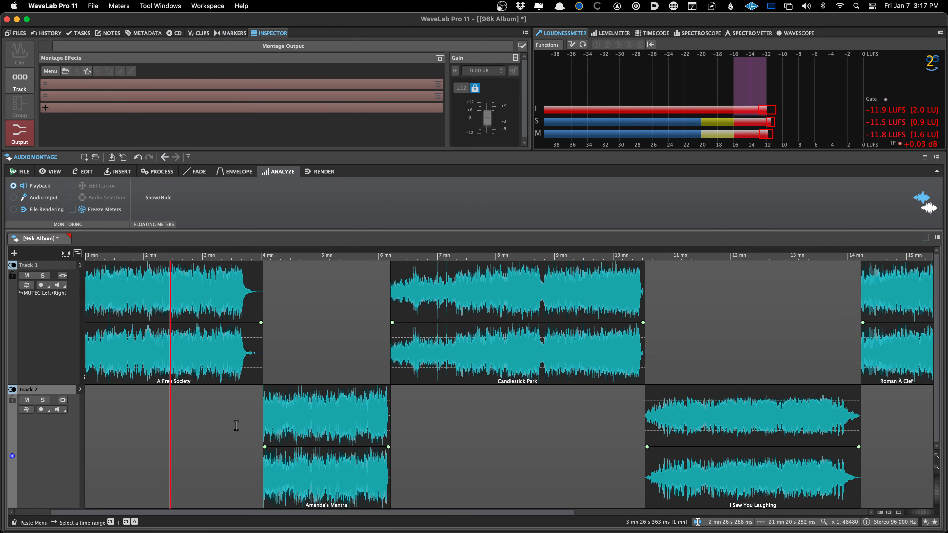
{"action": "scroll", "coordinate": [243, 421], "scroll_direction": "up", "scroll_amount": 5}
{"action": "left_click_drag", "start_coordinate": [403, 472], "coordinate": [321, 475]}
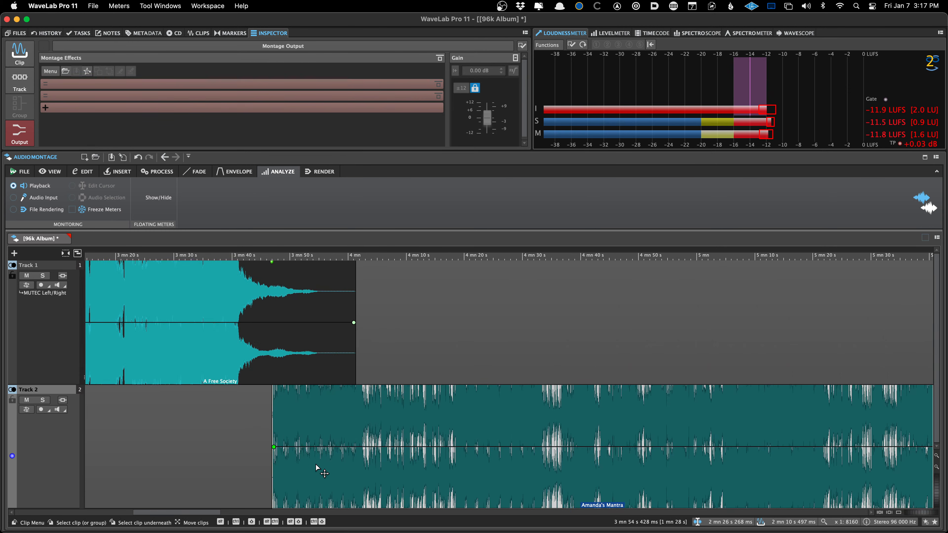
Add a fade-out to A Free Society from about 3 min 47 s to the clip's end, then select Amanda's Mantra
{"action": "left_click", "coordinate": [242, 435]}
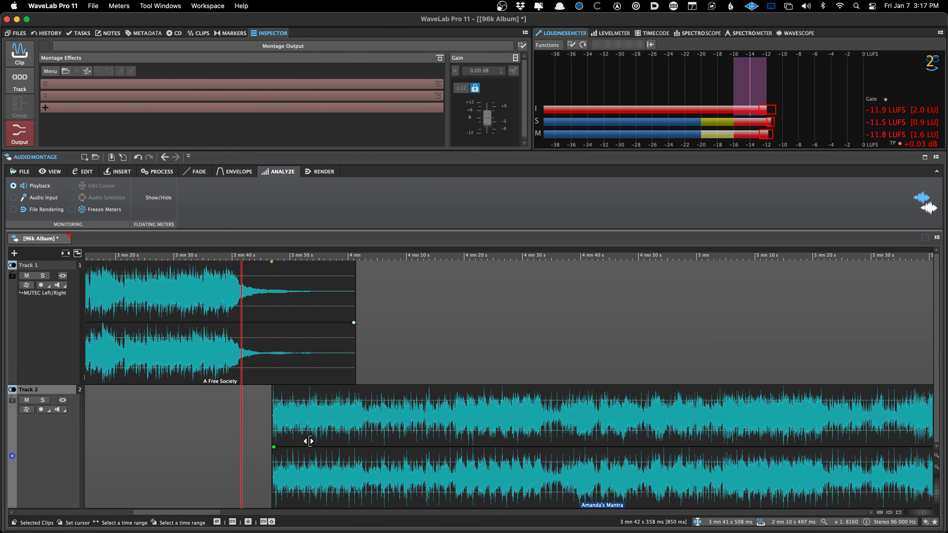
{"action": "left_click_drag", "start_coordinate": [353, 322], "coordinate": [271, 325]}
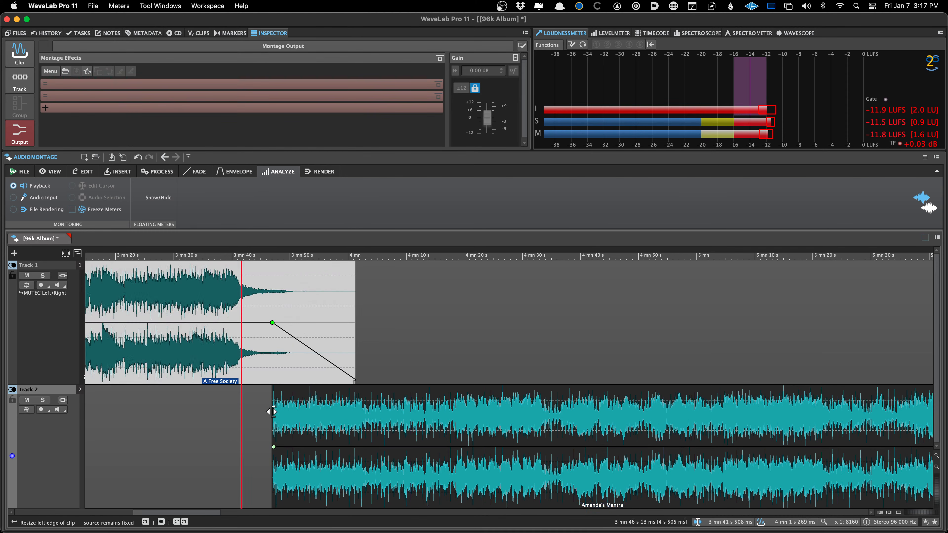
{"action": "left_click", "coordinate": [317, 460]}
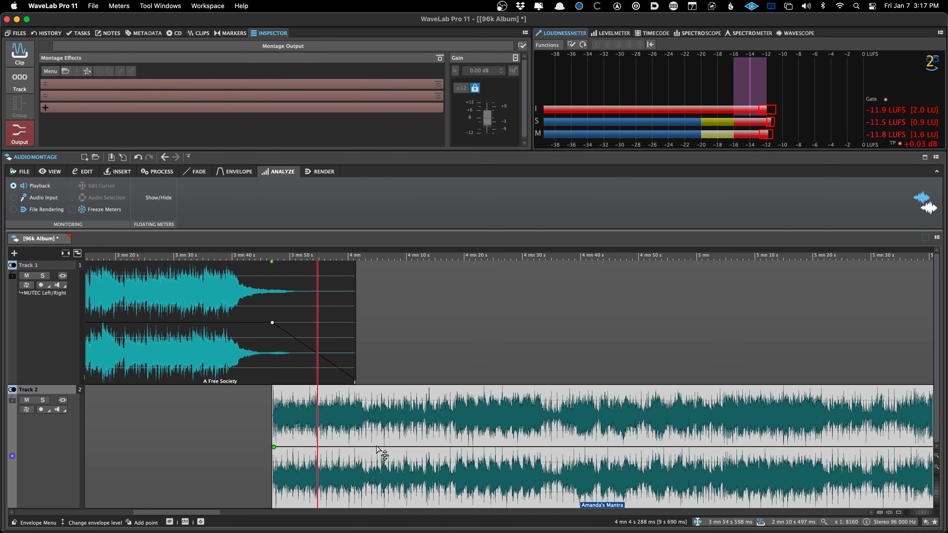
View the Inspector's clip settings for Amanda's Mantra and A Free Society, with the cursor at about 1 min 50 s
{"action": "scroll", "coordinate": [358, 463], "scroll_direction": "down", "scroll_amount": 5}
{"action": "scroll", "coordinate": [416, 471], "scroll_direction": "down", "scroll_amount": 3}
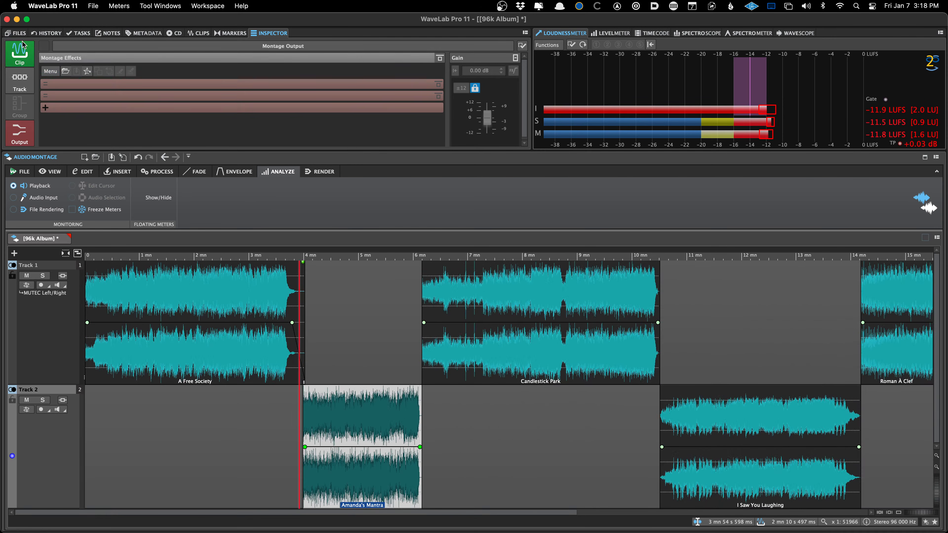
{"action": "left_click", "coordinate": [416, 472]}
{"action": "left_click", "coordinate": [187, 279]}
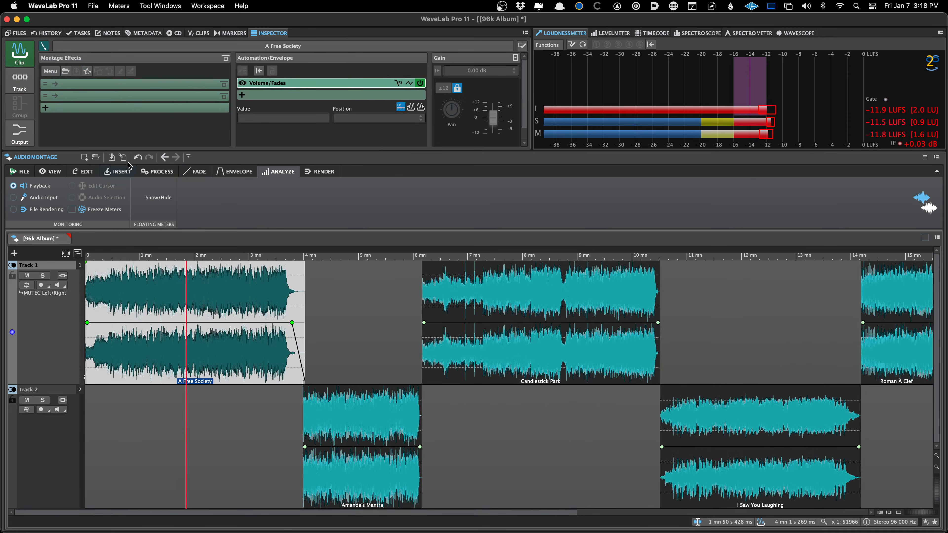
View the Inspector's Track 1 and Montage Output settings, then return to the clip settings for A Free Society
{"action": "left_click", "coordinate": [20, 79]}
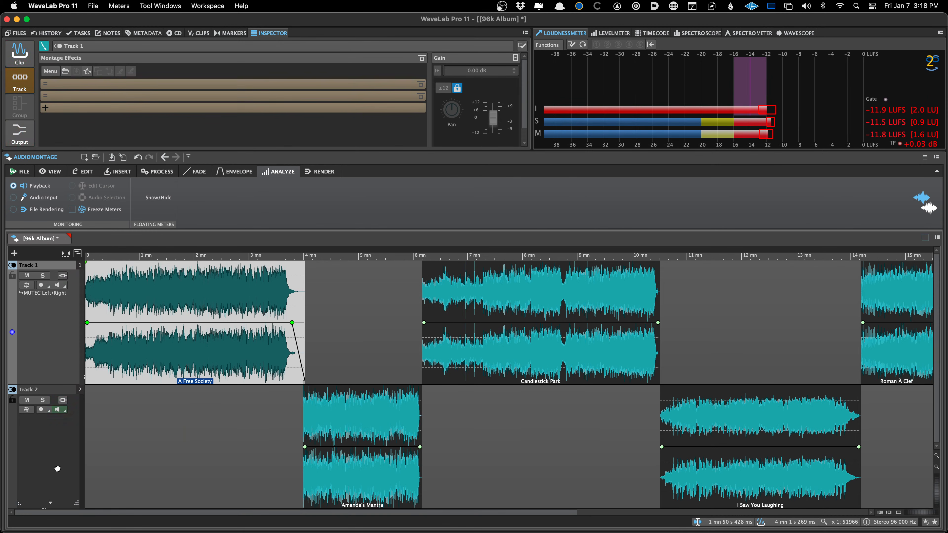
{"action": "left_click", "coordinate": [20, 131]}
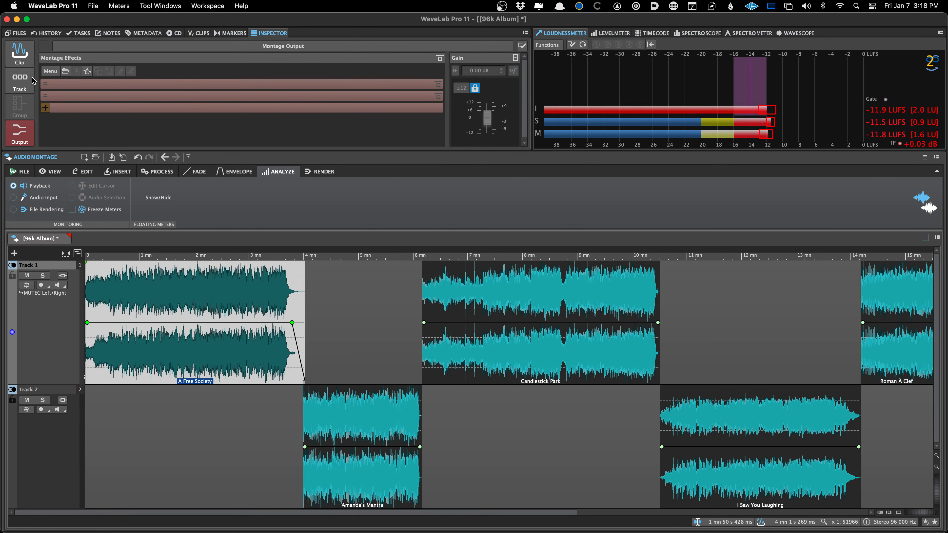
{"action": "left_click", "coordinate": [19, 53]}
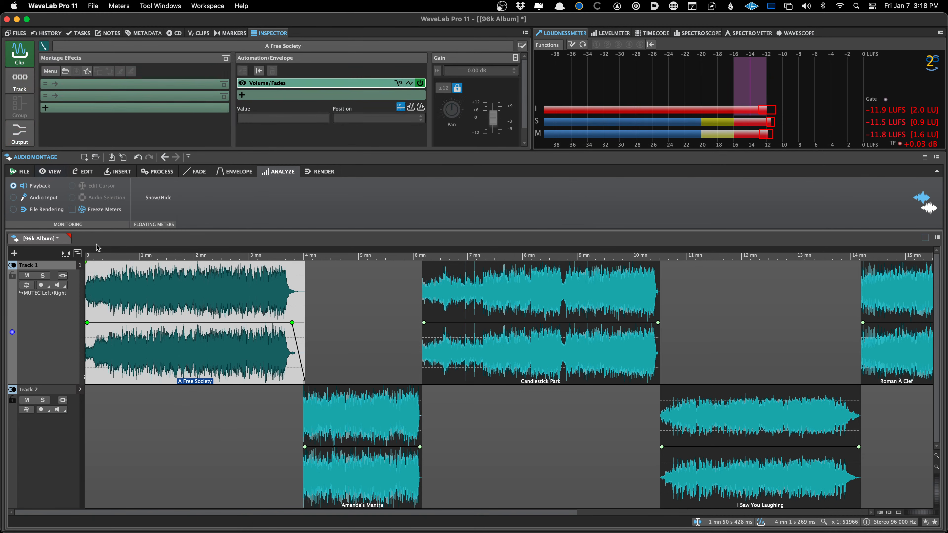
Place the cursor at about 51 s in A Free Society and compare the Inspector's track and clip settings
{"action": "left_click", "coordinate": [132, 298]}
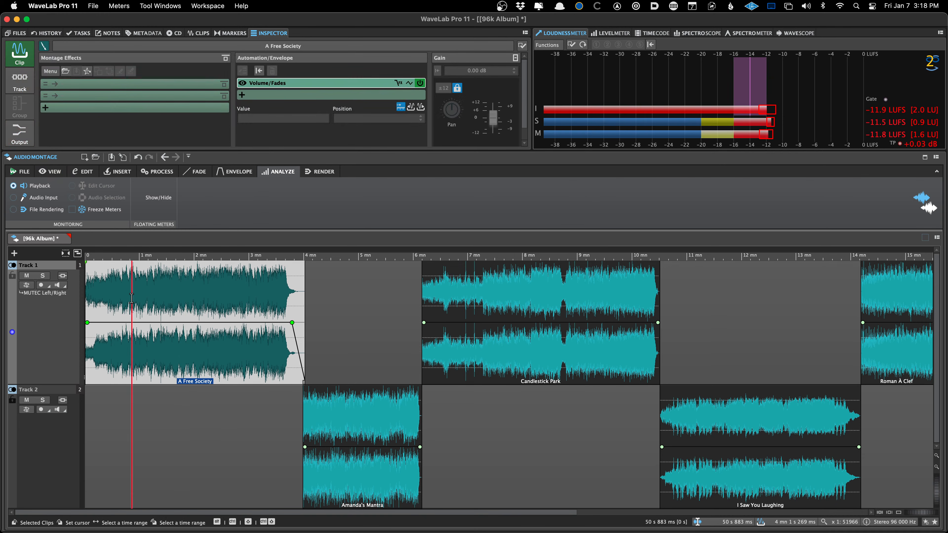
{"action": "left_click", "coordinate": [25, 80]}
{"action": "left_click", "coordinate": [19, 52]}
{"action": "key", "text": "Down"}
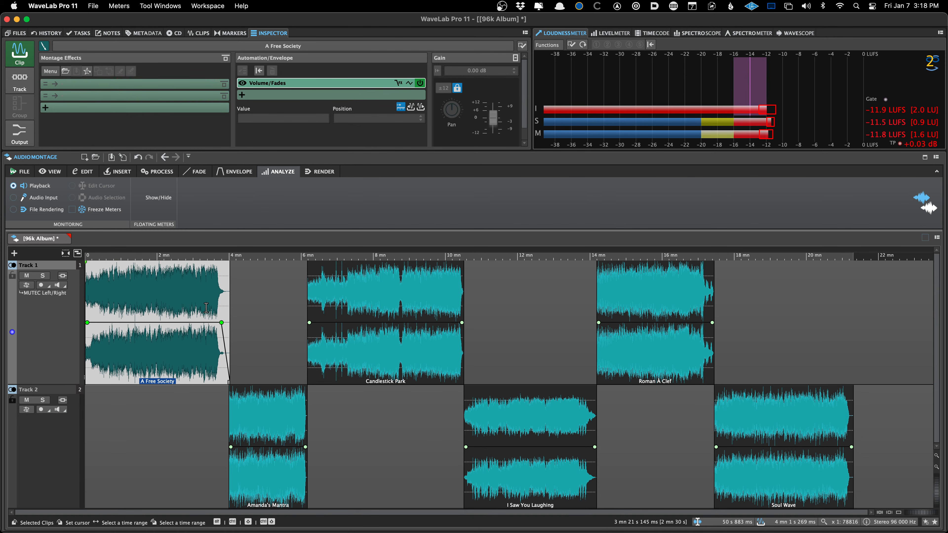
Show the Montage Output settings and play the montage, moving the playback position to about 6 min 29 s before stopping
{"action": "left_click", "coordinate": [25, 142]}
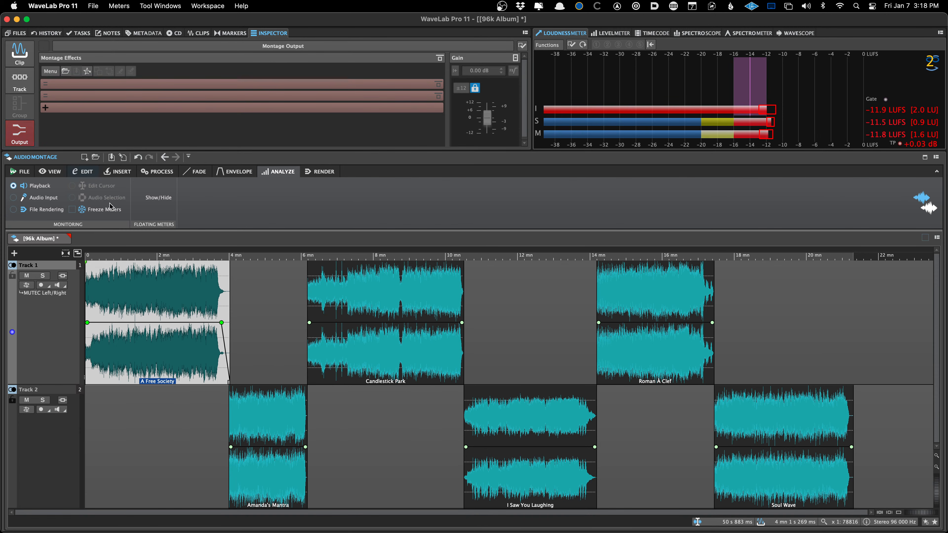
{"action": "key", "text": "space"}
{"action": "left_click", "coordinate": [264, 355]}
{"action": "left_click", "coordinate": [319, 417]}
{"action": "key", "text": "space"}
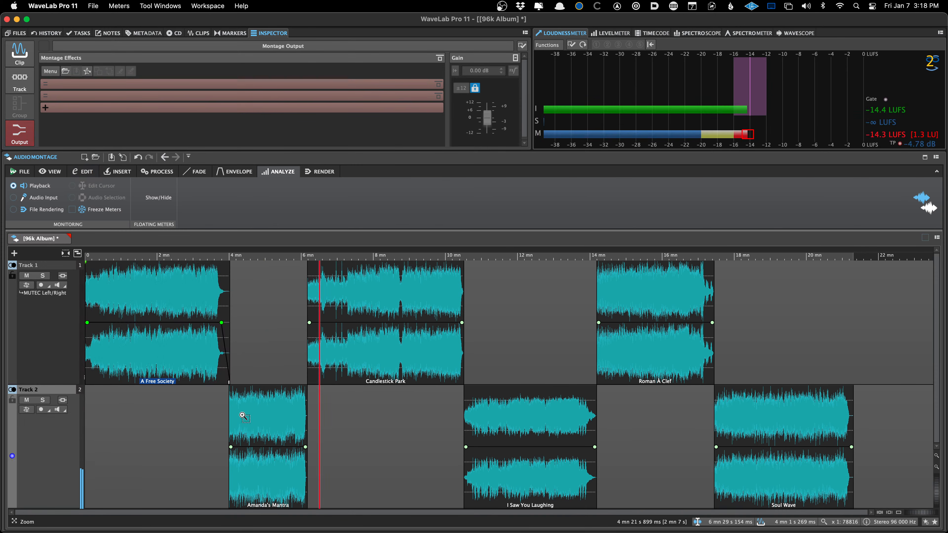
Select the Amanda's Mantra clip on Track 2 of the montage
{"action": "scroll", "coordinate": [242, 415], "scroll_direction": "up", "scroll_amount": 3}
{"action": "key", "text": "super+s"}
{"action": "left_click", "coordinate": [542, 267]}
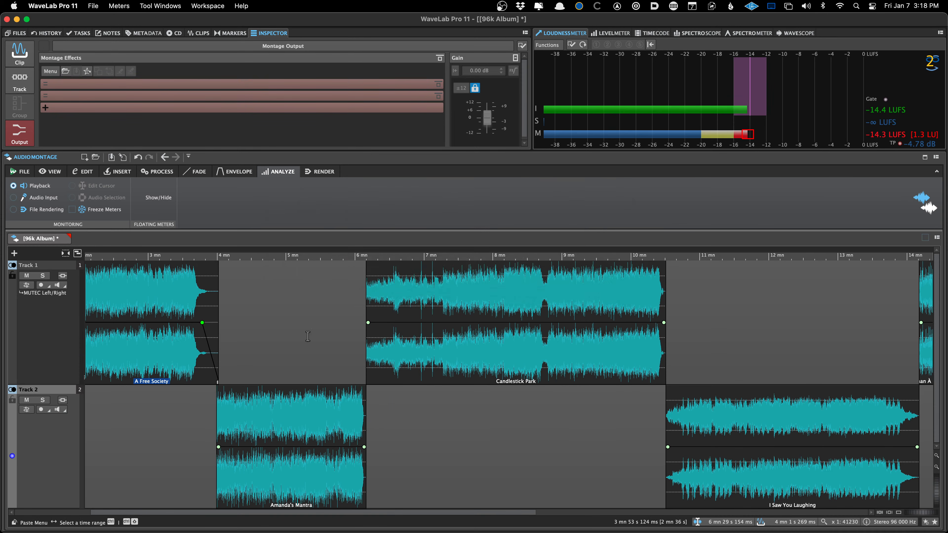
{"action": "scroll", "coordinate": [308, 336], "scroll_direction": "up", "scroll_amount": 3}
{"action": "left_click", "coordinate": [319, 473]}
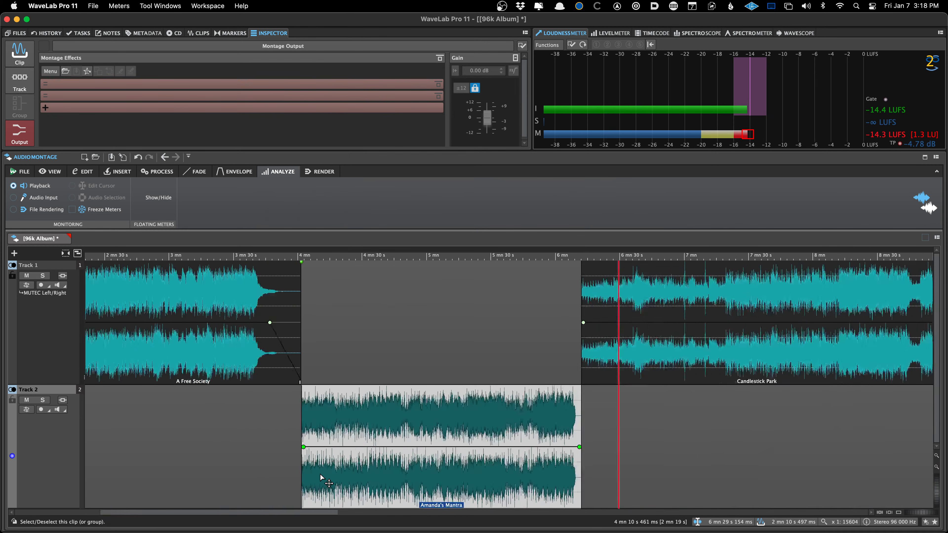
Play the montage from about 1 min 29 s, skipping through the following songs to about 18 min 27 s in Soul Wave, and stop
{"action": "scroll", "coordinate": [320, 474], "scroll_direction": "down", "scroll_amount": 5}
{"action": "left_click", "coordinate": [139, 447]}
{"action": "key", "text": "space"}
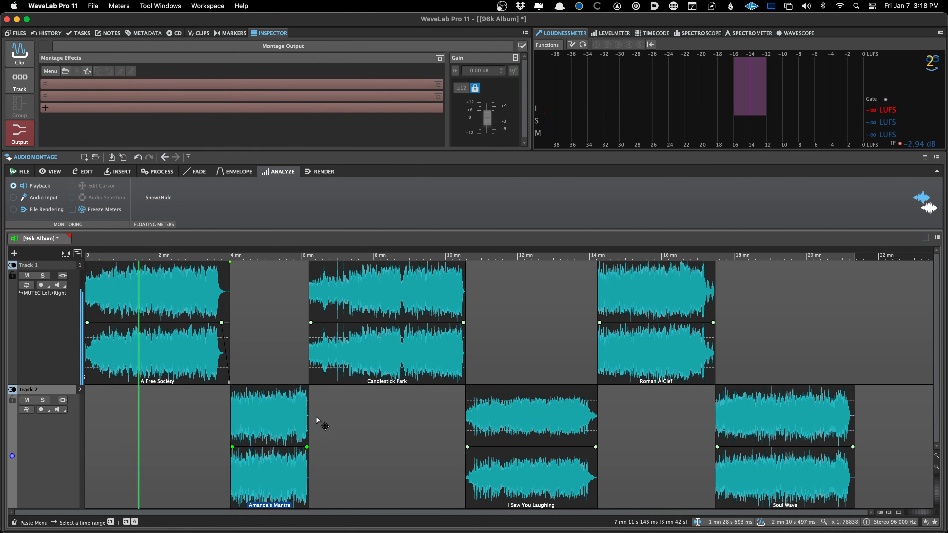
{"action": "left_click", "coordinate": [292, 422]}
{"action": "left_click", "coordinate": [383, 421]}
{"action": "left_click", "coordinate": [531, 422]}
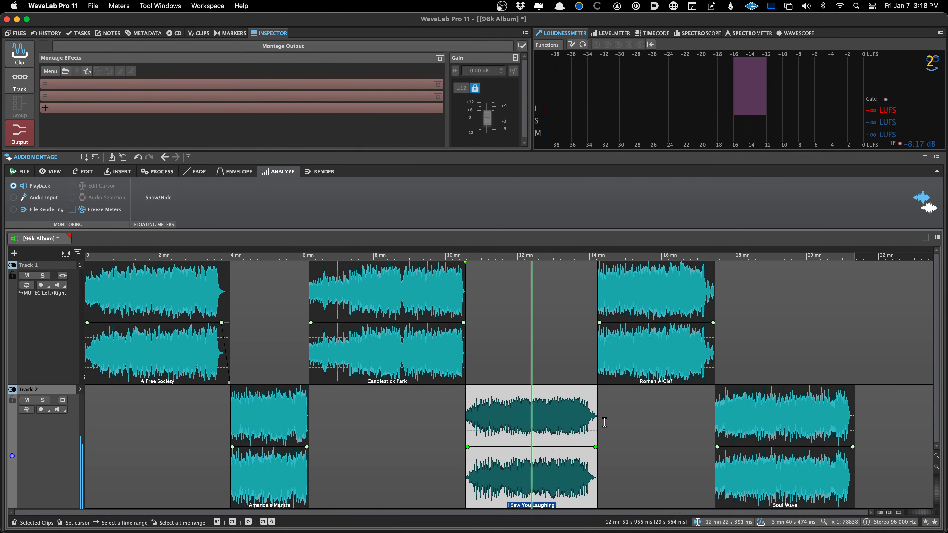
{"action": "left_click", "coordinate": [616, 422]}
{"action": "left_click", "coordinate": [750, 423]}
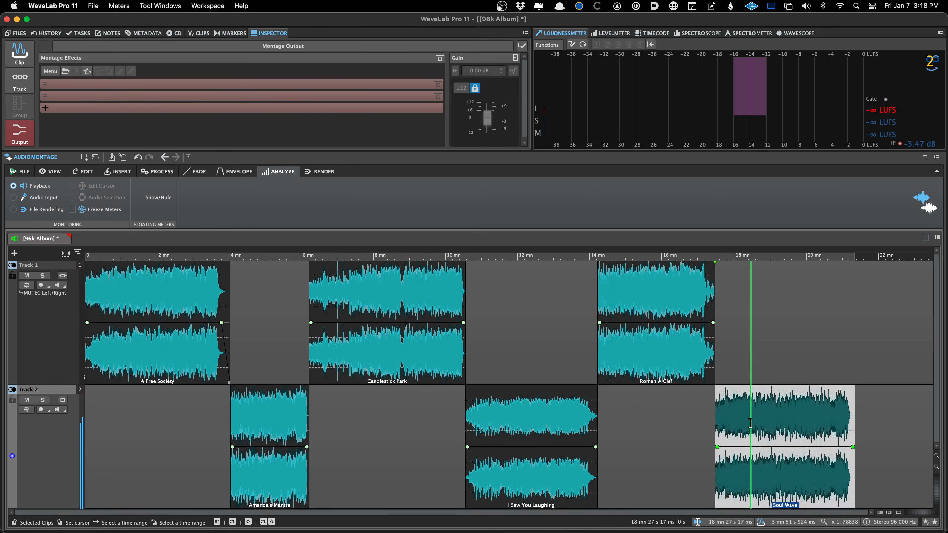
{"action": "key", "text": "space"}
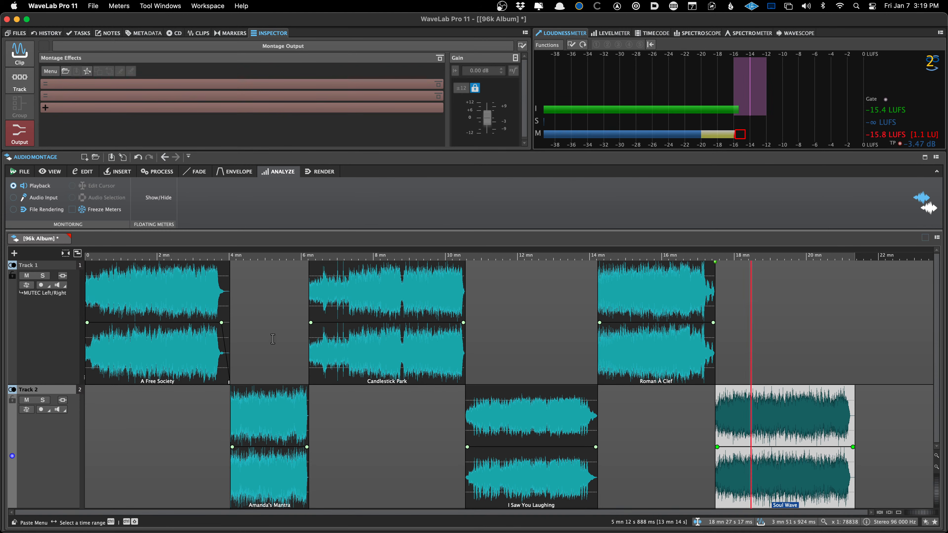
Add two volume envelope points near the start of Candlestick Park and raise the opening segment to +1.5 dB
{"action": "left_click", "coordinate": [319, 310]}
{"action": "scroll", "coordinate": [318, 309], "scroll_direction": "up", "scroll_amount": 5}
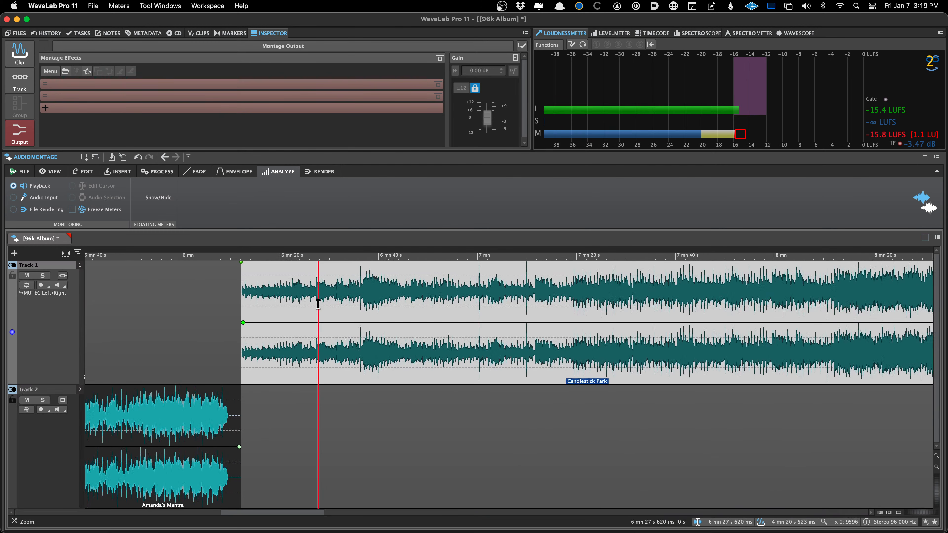
{"action": "double_click", "coordinate": [366, 323]}
{"action": "double_click", "coordinate": [297, 323]}
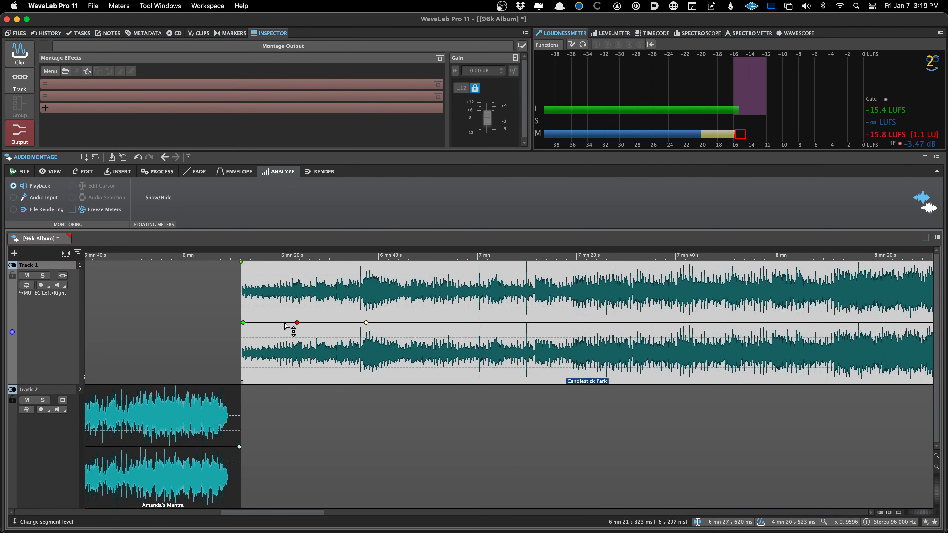
{"action": "left_click_drag", "start_coordinate": [285, 323], "coordinate": [286, 312]}
{"action": "key", "text": "super+s"}
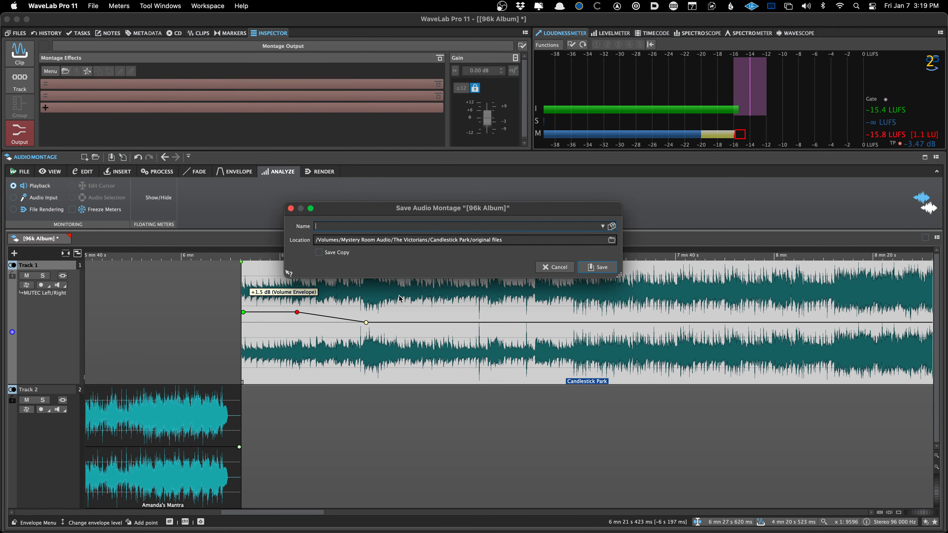
{"action": "left_click", "coordinate": [555, 267]}
{"action": "scroll", "coordinate": [535, 284], "scroll_direction": "down", "scroll_amount": 5}
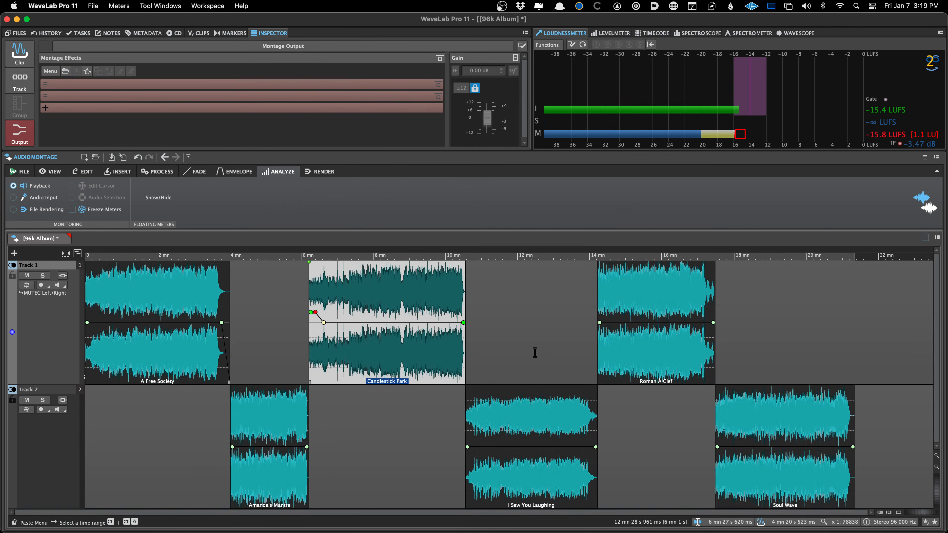
Trim the end of Soul Wave to about 21 min 10 s and add a curved fade-out from about 20 min 47 s
{"action": "scroll", "coordinate": [475, 358], "scroll_direction": "up", "scroll_amount": 3}
{"action": "scroll", "coordinate": [475, 358], "scroll_direction": "up", "scroll_amount": 3}
{"action": "scroll", "coordinate": [454, 374], "scroll_direction": "down", "scroll_amount": 4}
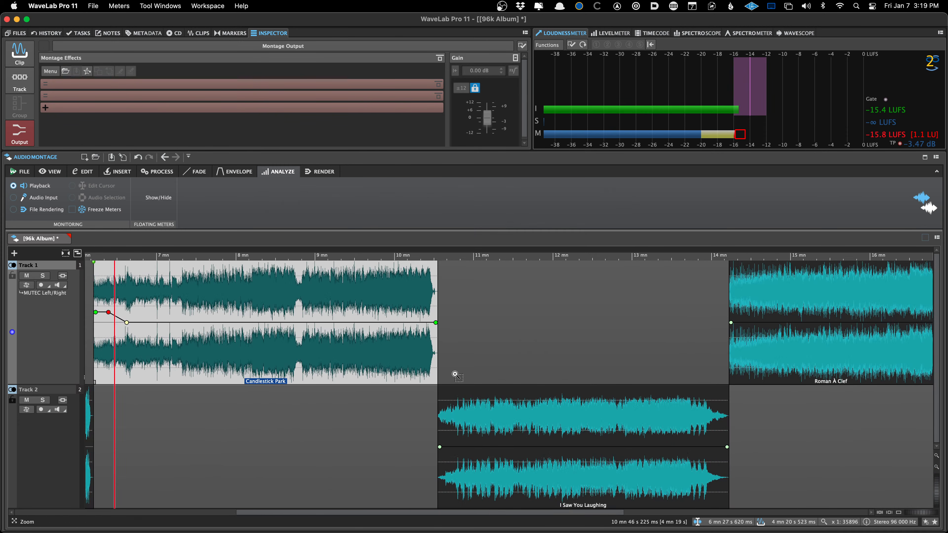
{"action": "scroll", "coordinate": [732, 433], "scroll_direction": "right", "scroll_amount": 10}
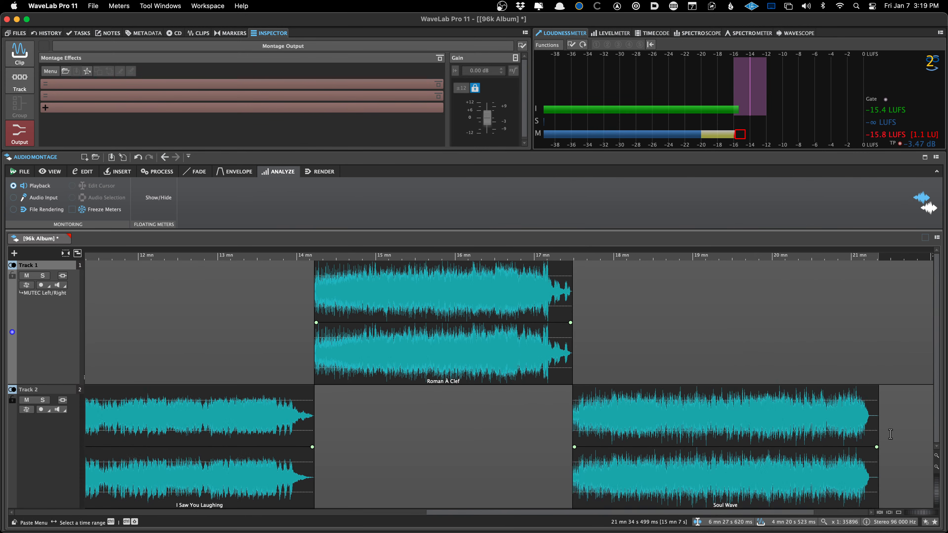
{"action": "left_click_drag", "start_coordinate": [878, 436], "coordinate": [834, 447]}
{"action": "left_click", "coordinate": [825, 431]}
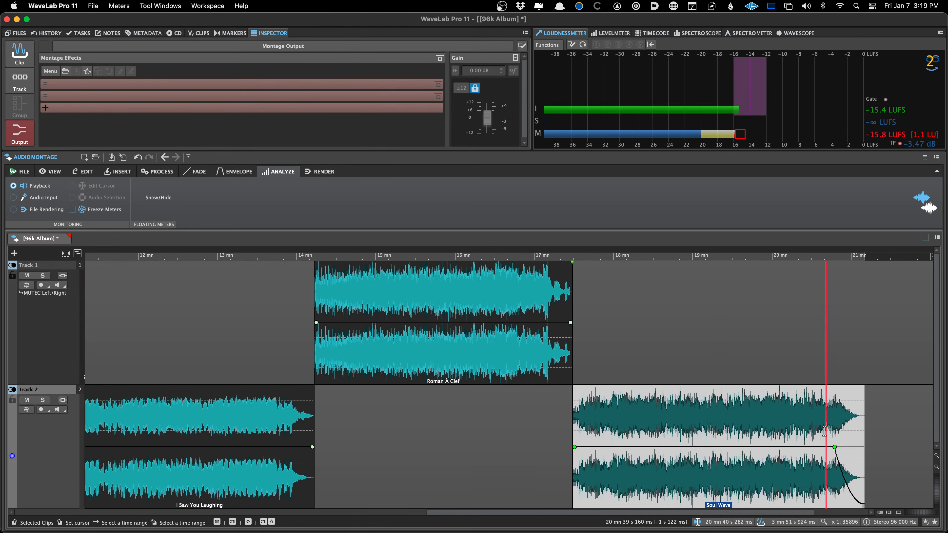
{"action": "scroll", "coordinate": [824, 431], "scroll_direction": "up", "scroll_amount": 3}
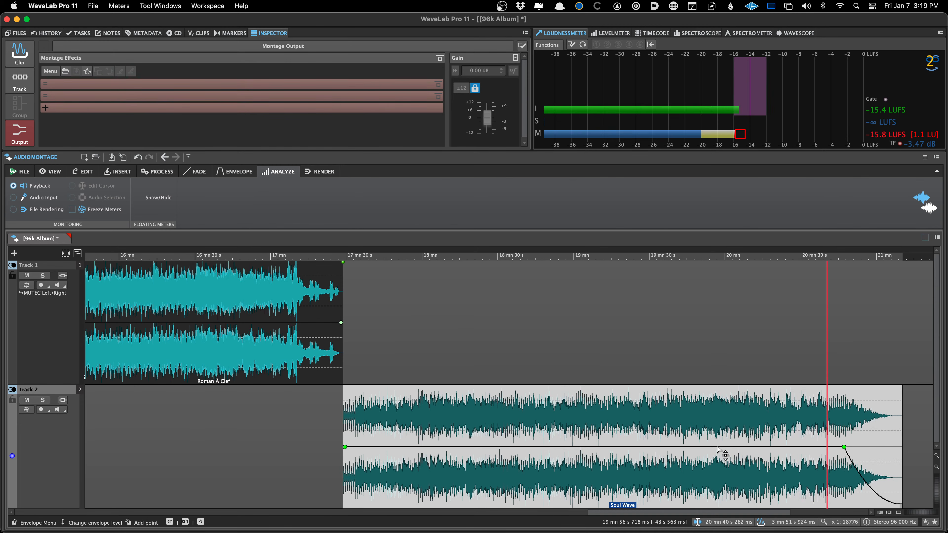
{"action": "scroll", "coordinate": [715, 430], "scroll_direction": "down", "scroll_amount": 5}
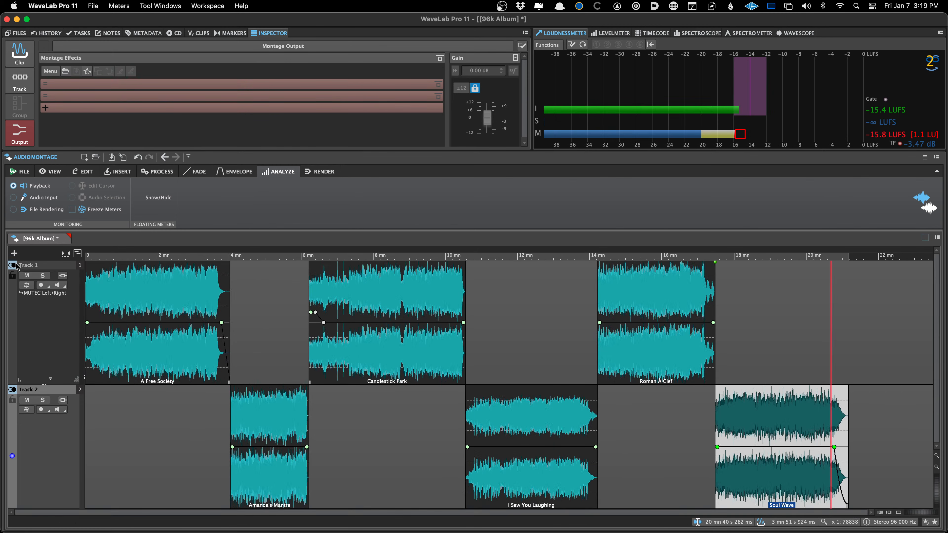
View the Inspector's clip settings for Soul Wave and A Free Society, followed by the Track 1 and Montage Output settings
{"action": "left_click", "coordinate": [19, 53]}
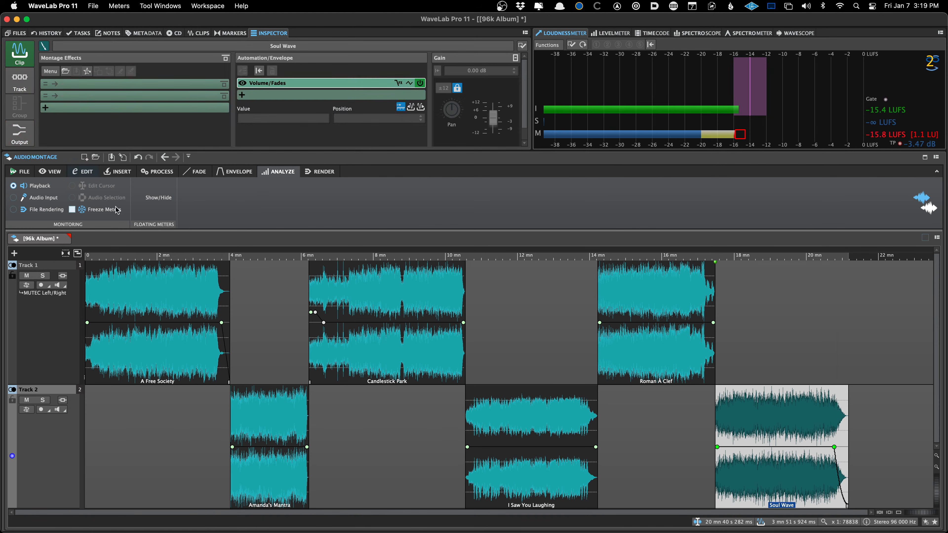
{"action": "left_click", "coordinate": [119, 336]}
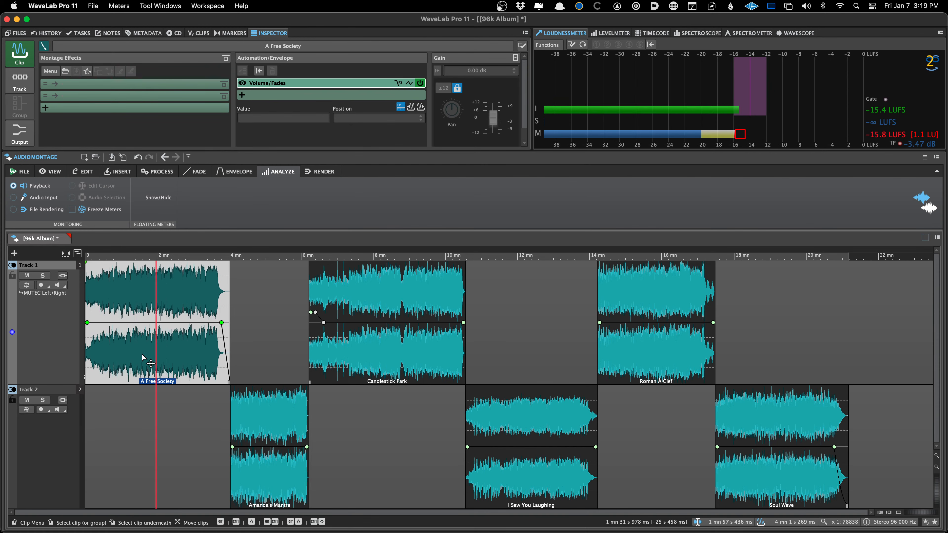
{"action": "left_click", "coordinate": [34, 89]}
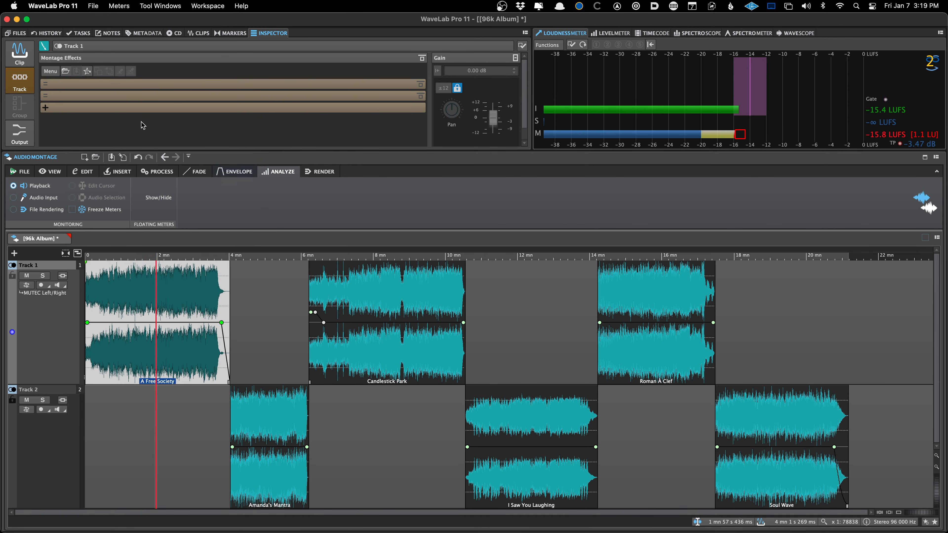
{"action": "left_click", "coordinate": [21, 130]}
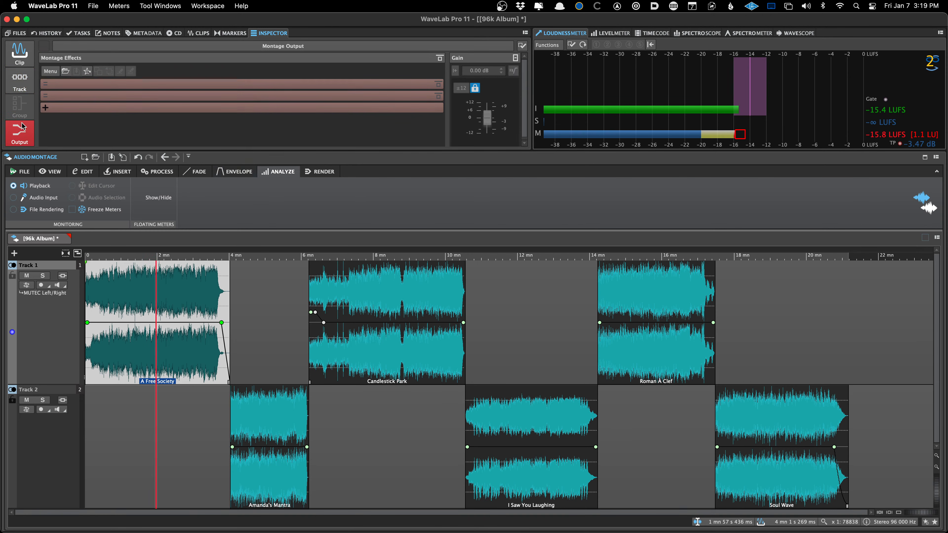
Play the montage from A Free Society and move playback to about 5 min 9 s, where Amanda's Mantra plays
{"action": "left_click", "coordinate": [143, 277]}
{"action": "key", "text": "space"}
{"action": "left_click", "coordinate": [274, 278]}
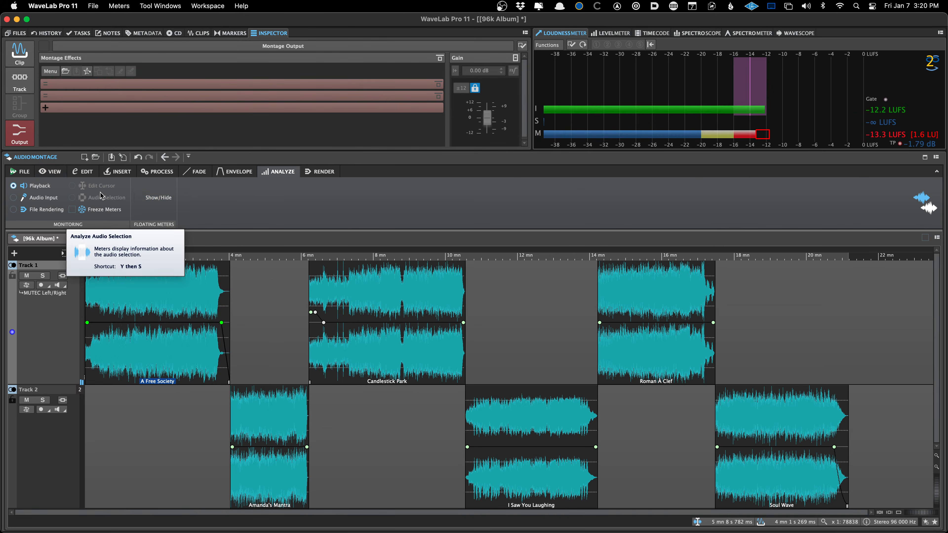
Show the Master Section and audition Amanda's Mantra from about 5 min 9 s and A Free Society from about 1 min 23 s
{"action": "key", "text": "F4"}
{"action": "key", "text": "space"}
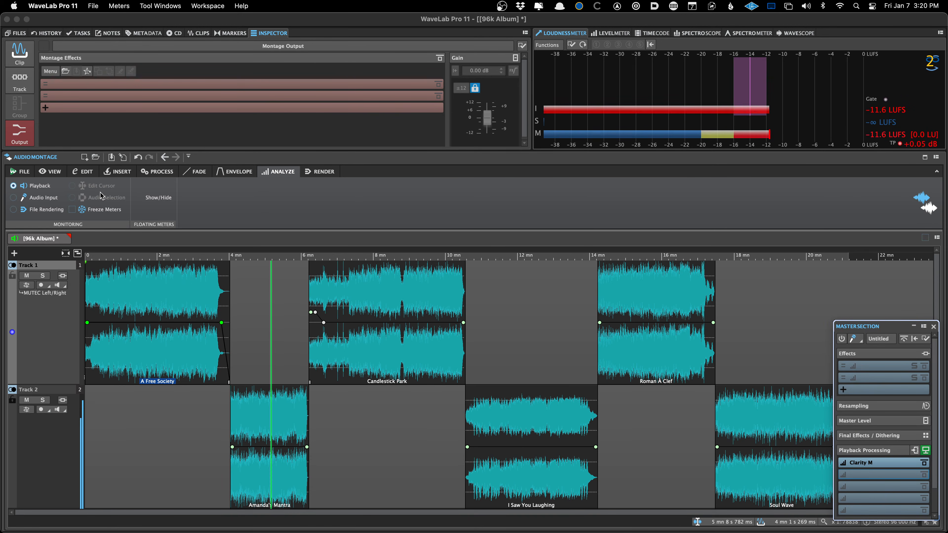
{"action": "key", "text": "space"}
{"action": "left_click", "coordinate": [135, 299]}
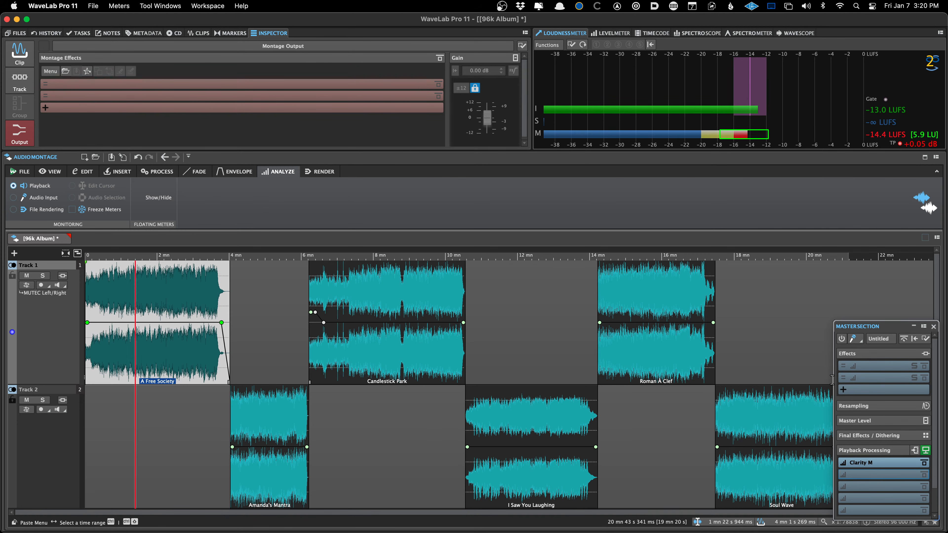
{"action": "key", "text": "space"}
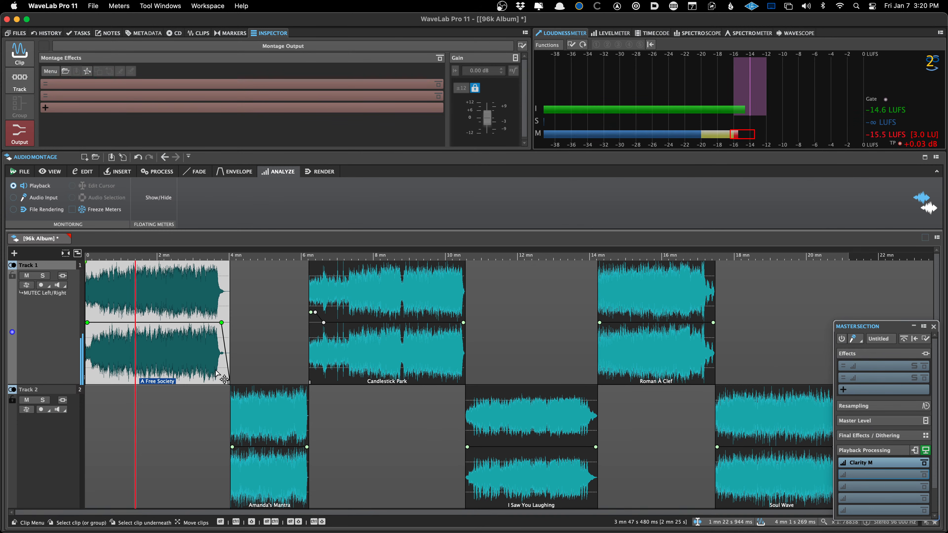
{"action": "left_click", "coordinate": [143, 404]}
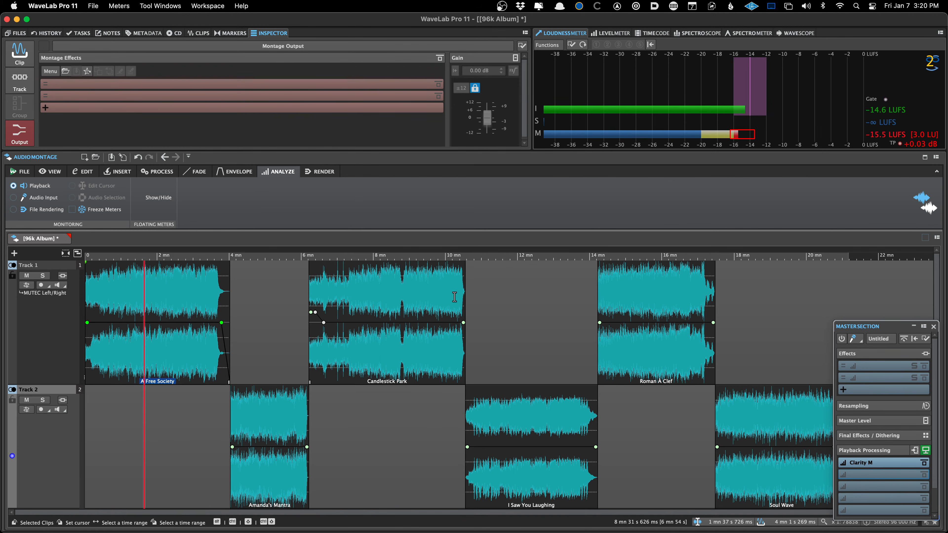
Open the recent audio file Super Blue_2496.wav alongside the 96k Album montage
{"action": "right_click", "coordinate": [225, 236]}
{"action": "mouse_move", "coordinate": [262, 270]}
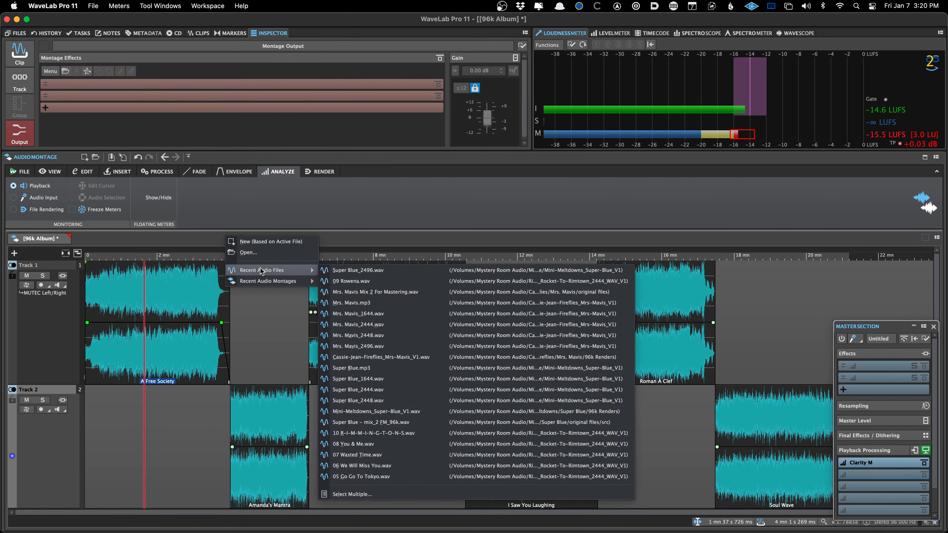
{"action": "left_click", "coordinate": [327, 272]}
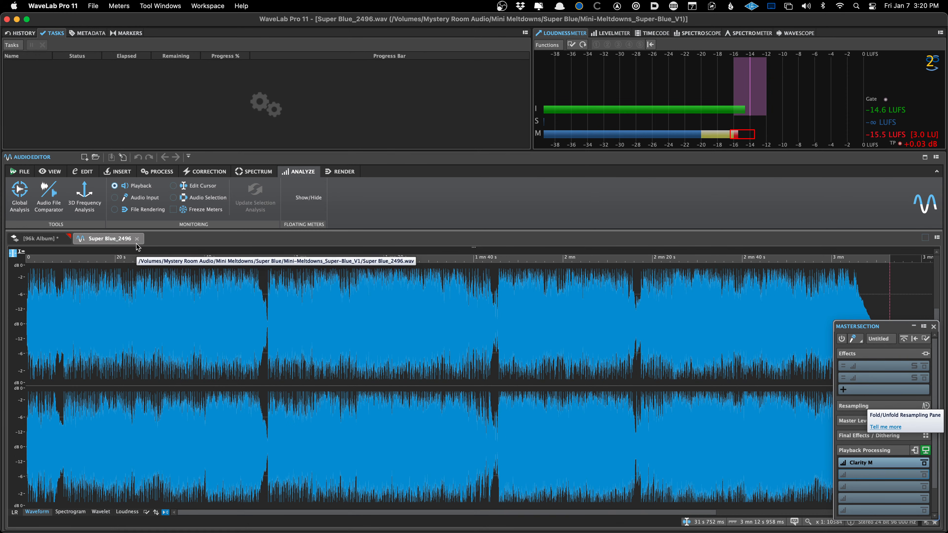
Hide the Master Section and close Super Blue_2496 to return to the 96k Album montage
{"action": "key", "text": "super+Tab"}
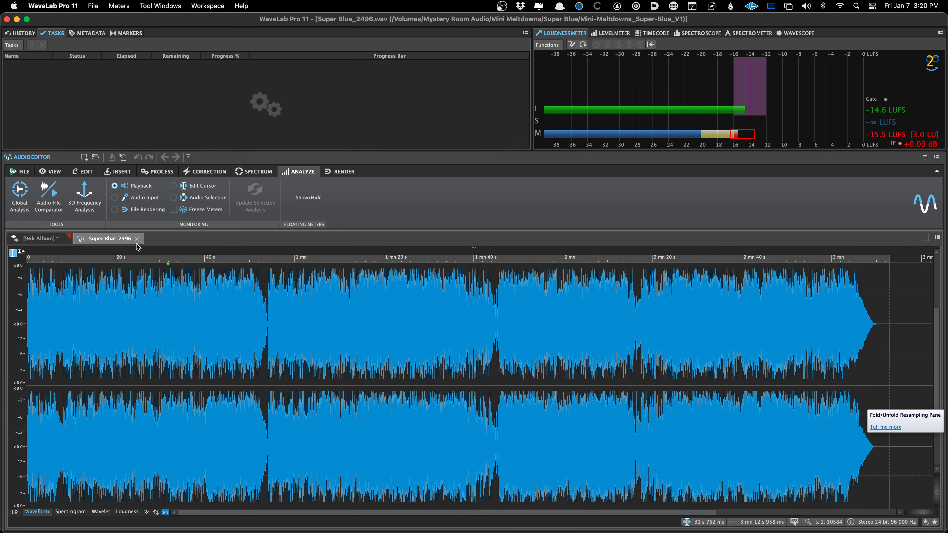
{"action": "left_click", "coordinate": [137, 239]}
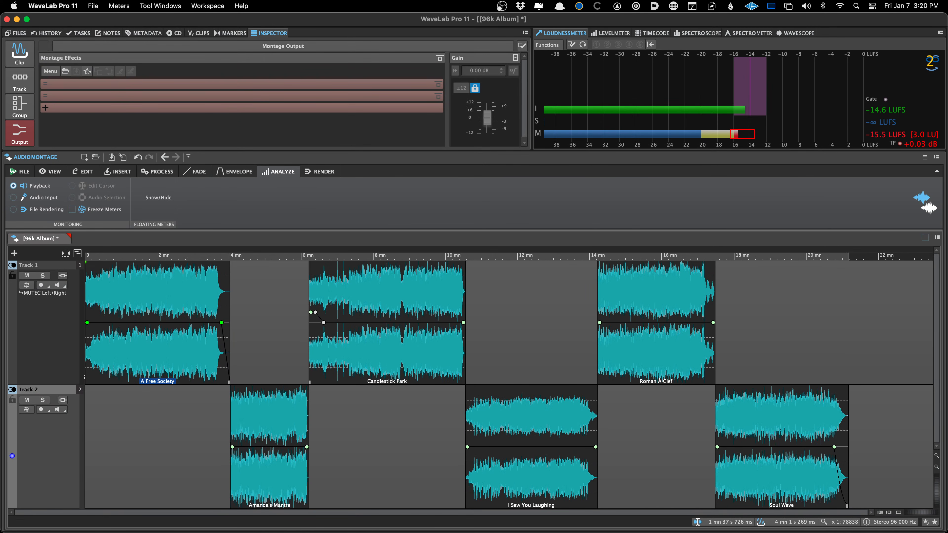
View the Inspector's track settings for Track 2 and Track 1 while selecting clips across both tracks, ending on I Saw You Laughing
{"action": "left_click", "coordinate": [23, 77]}
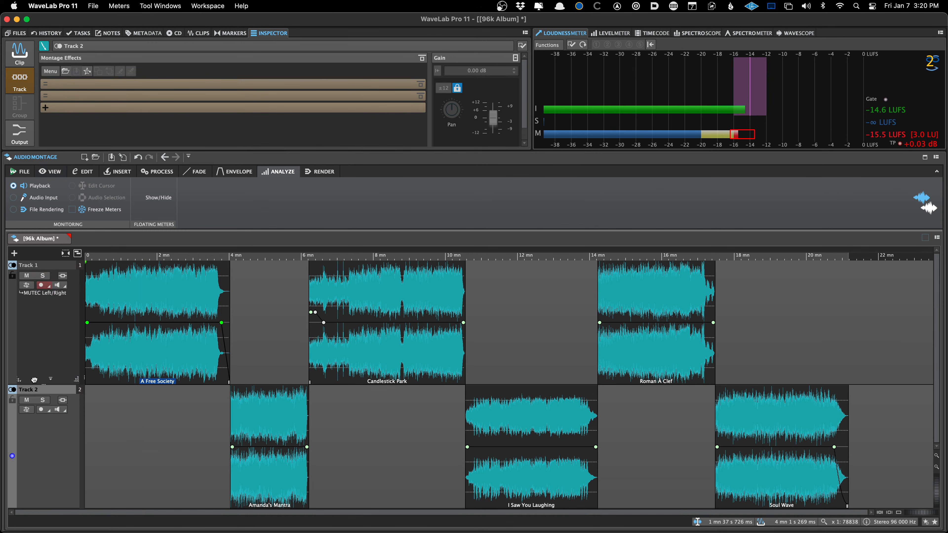
{"action": "left_click", "coordinate": [36, 270]}
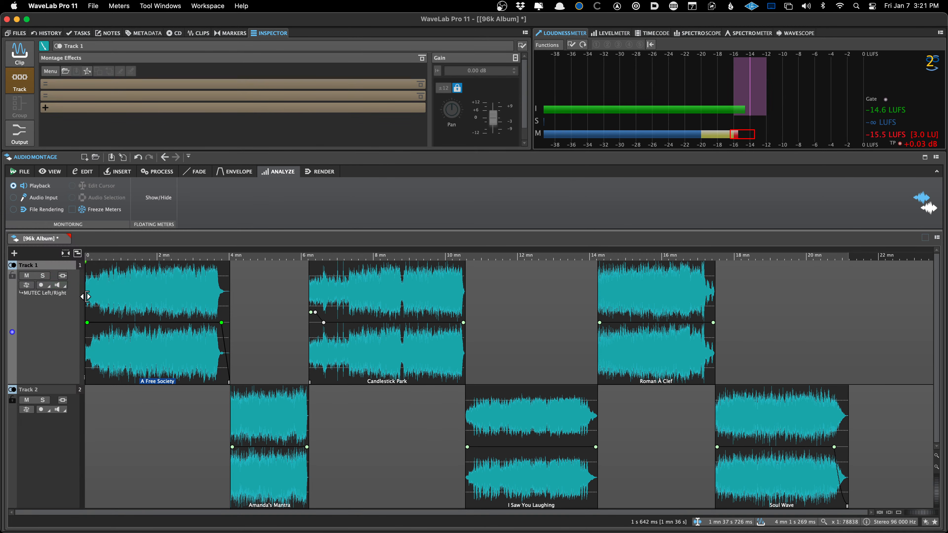
{"action": "left_click", "coordinate": [261, 407]}
{"action": "left_click", "coordinate": [362, 368]}
{"action": "left_click", "coordinate": [490, 419]}
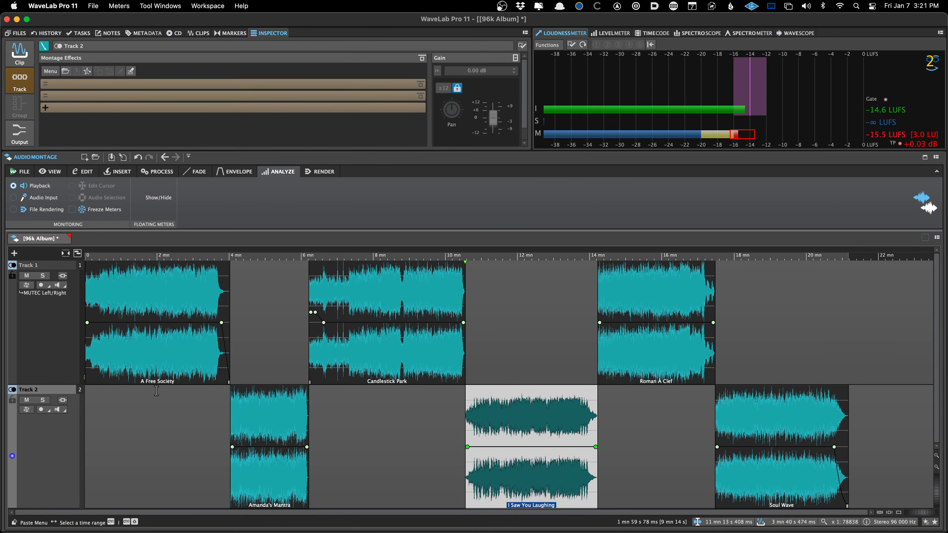
Save the montage as "The Victorians – Candlestick Park 6496 DIGITAL MASTER V1_" in the Candlestick Park original files folder
{"action": "key", "text": "super+s"}
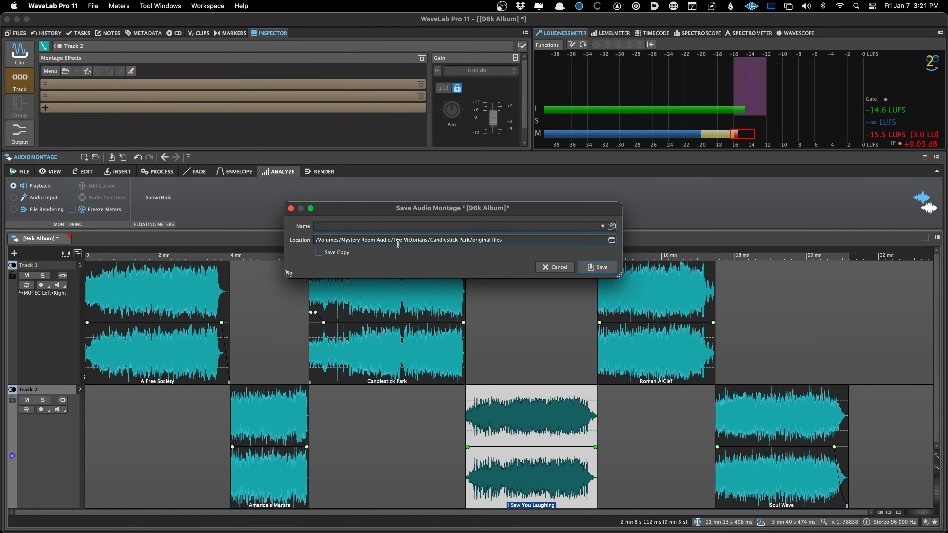
{"action": "left_click_drag", "start_coordinate": [439, 240], "coordinate": [448, 240]}
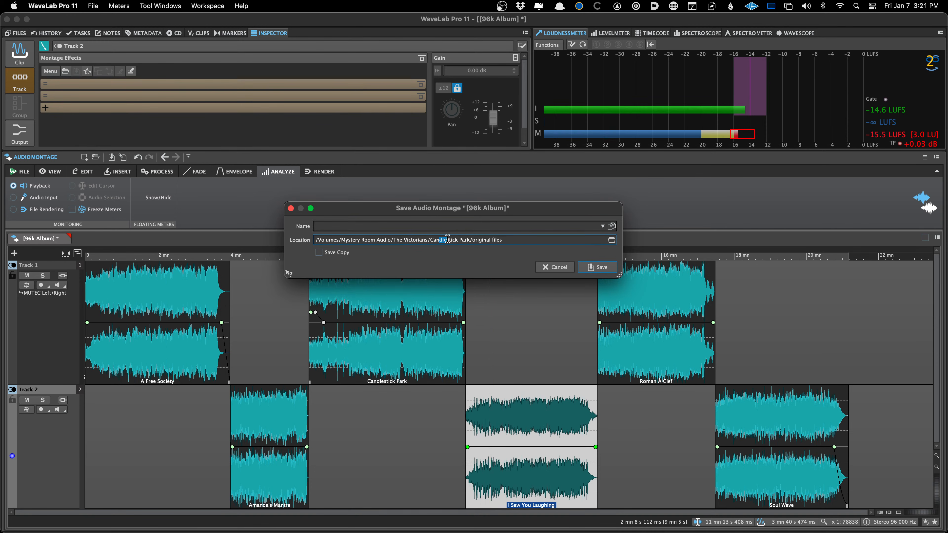
{"action": "left_click_drag", "start_coordinate": [513, 238], "coordinate": [447, 239]}
{"action": "left_click", "coordinate": [512, 237]}
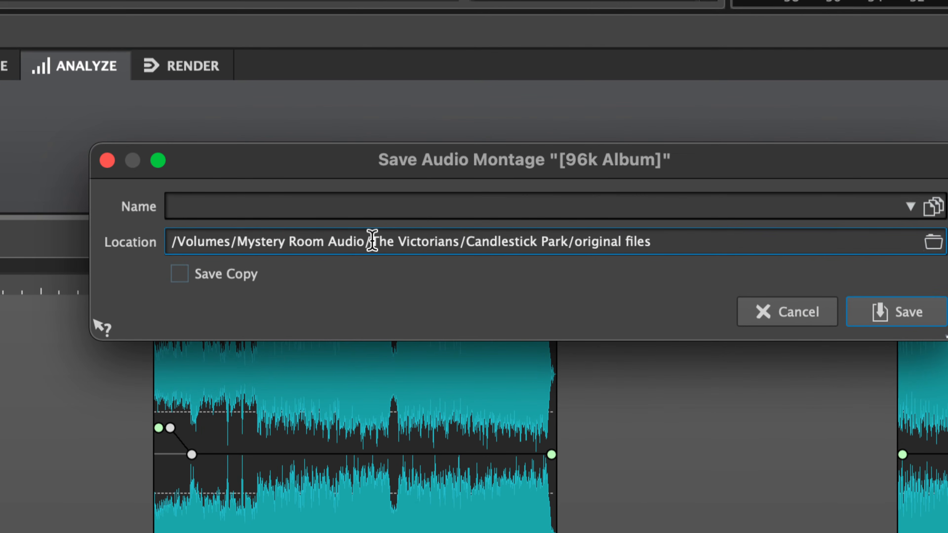
{"action": "left_click_drag", "start_coordinate": [393, 239], "coordinate": [570, 228]}
{"action": "key", "text": "super+c"}
{"action": "left_click", "coordinate": [455, 205]}
{"action": "key", "text": "super+v"}
{"action": "type", "text": "–"}
{"action": "key", "text": "super+c"}
{"action": "left_click", "coordinate": [528, 209]}
{"action": "key", "text": "super+v"}
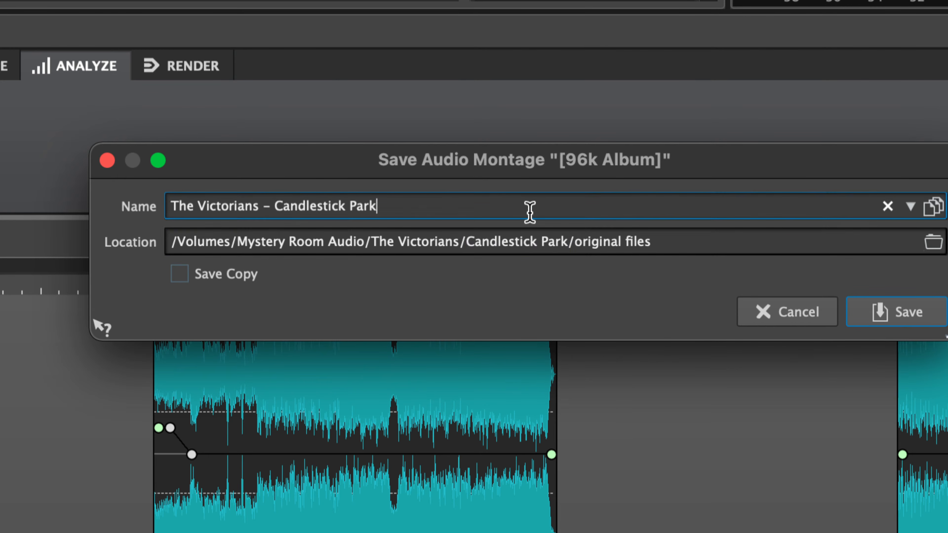
{"action": "type", "text": "6496 DIGITAL MASTER V1_"}
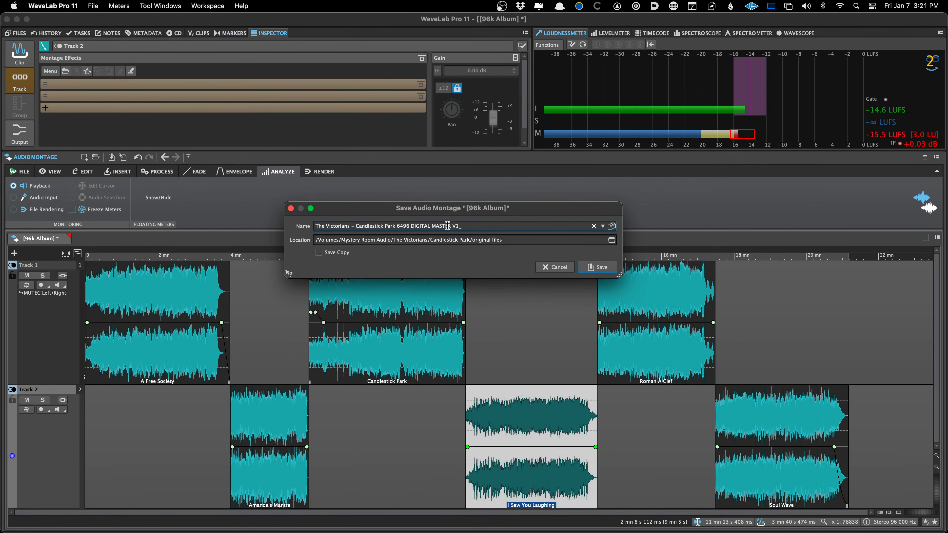
{"action": "key", "text": "Return"}
Switch to Path Finder, locate the saved montage in The Victorians' Candlestick Park original files folder, and open it in WaveLab
{"action": "key", "text": "super+Tab"}
{"action": "key", "text": "super+Tab"}
{"action": "key", "text": "super+Tab"}
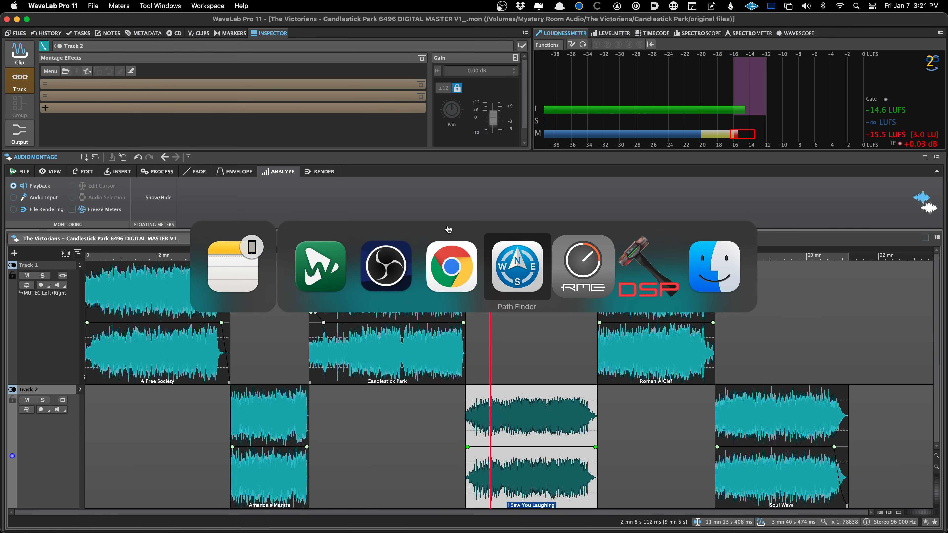
{"action": "left_click", "coordinate": [229, 452]}
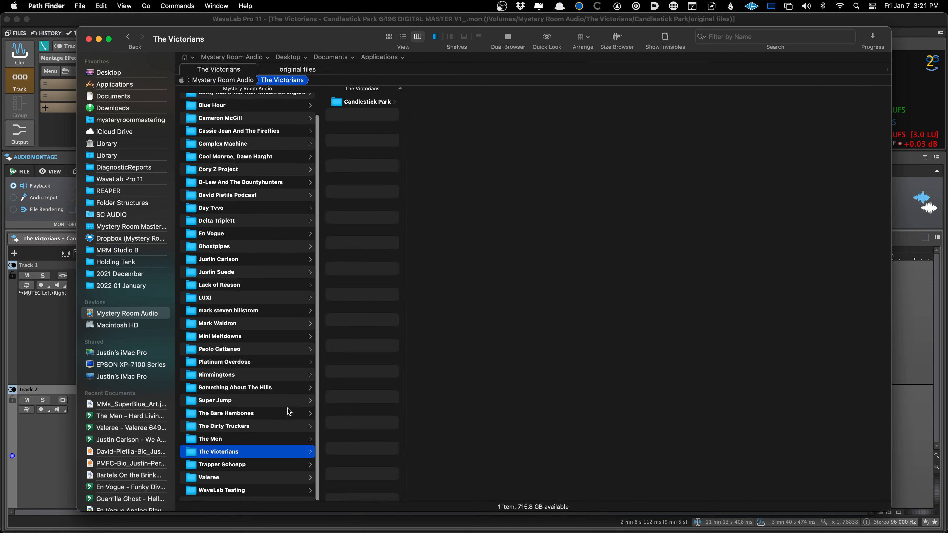
{"action": "left_click", "coordinate": [381, 101]}
{"action": "left_click", "coordinate": [463, 102]}
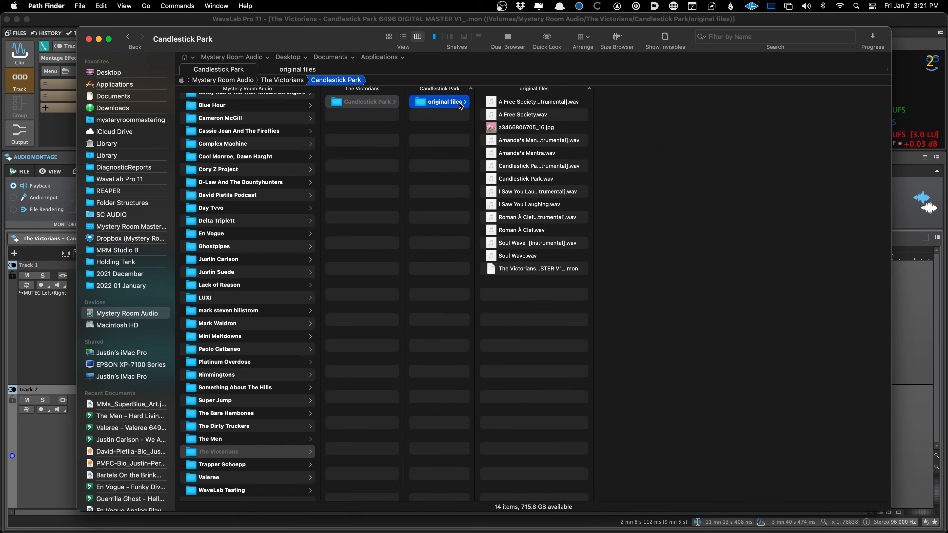
{"action": "left_click", "coordinate": [510, 270]}
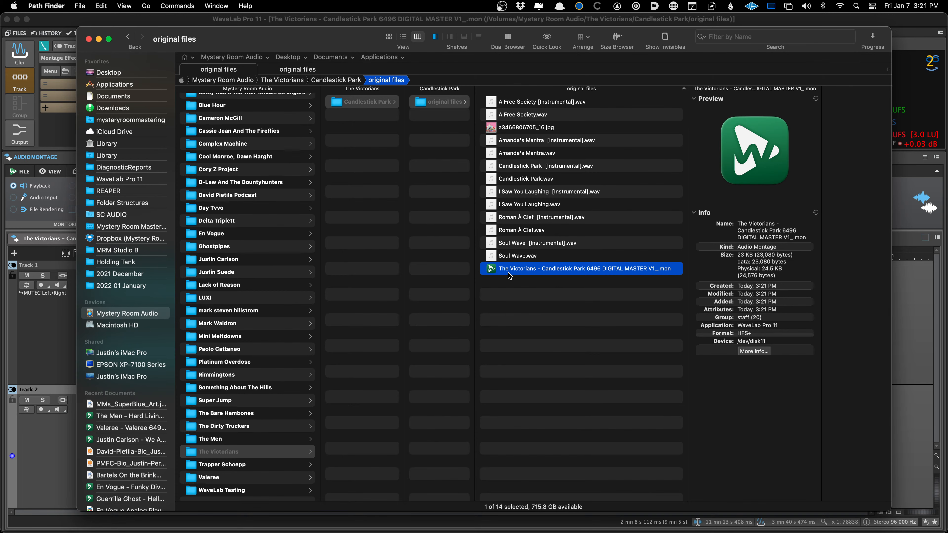
{"action": "double_click", "coordinate": [508, 272]}
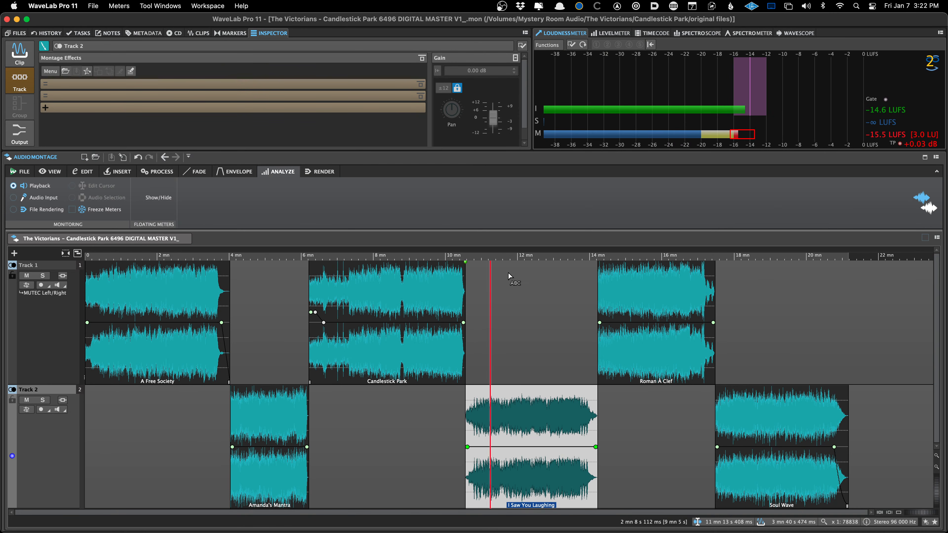
Delete all clips from the montage and remove Track 2, leaving only an empty Track 1
{"action": "left_click", "coordinate": [265, 319]}
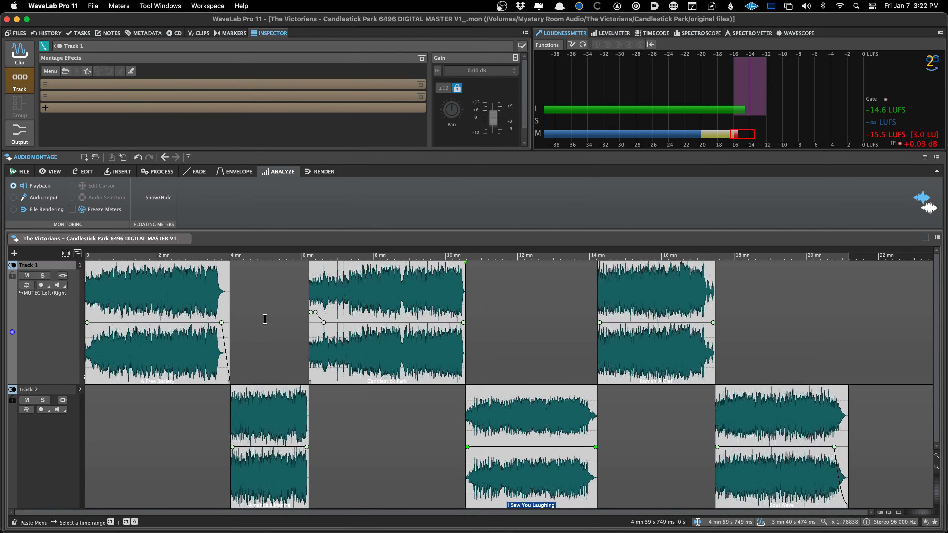
{"action": "key", "text": "Delete"}
{"action": "key", "text": "Return"}
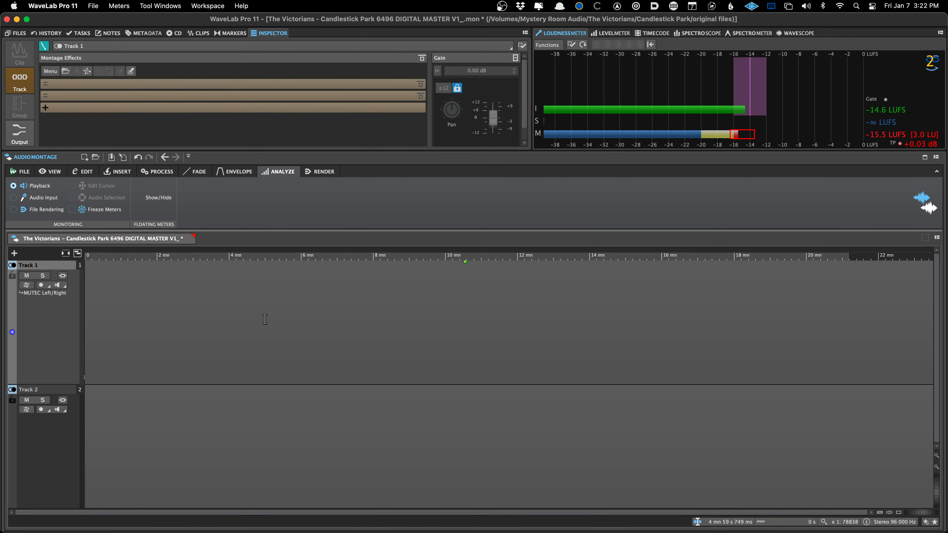
{"action": "left_click", "coordinate": [55, 453]}
{"action": "key", "text": "Delete"}
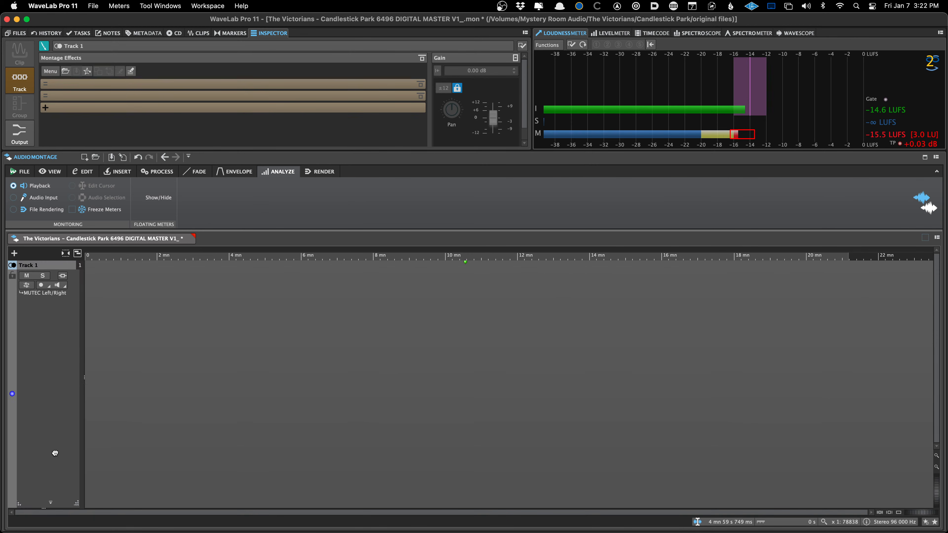
Choose the six non-instrumental song WAVs from original files for insertion at the montage start, from A Free Society to Soul Wave
{"action": "key", "text": "Home"}
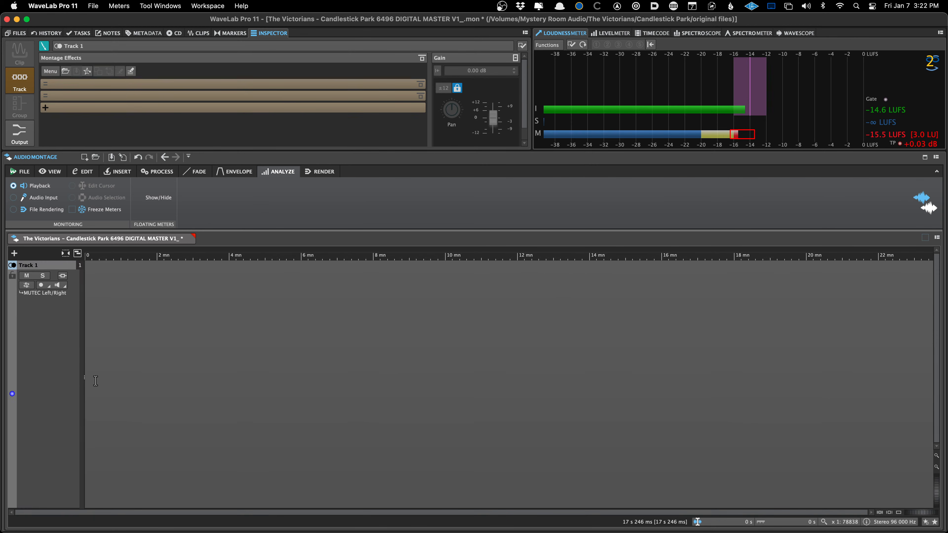
{"action": "key", "text": "super+i"}
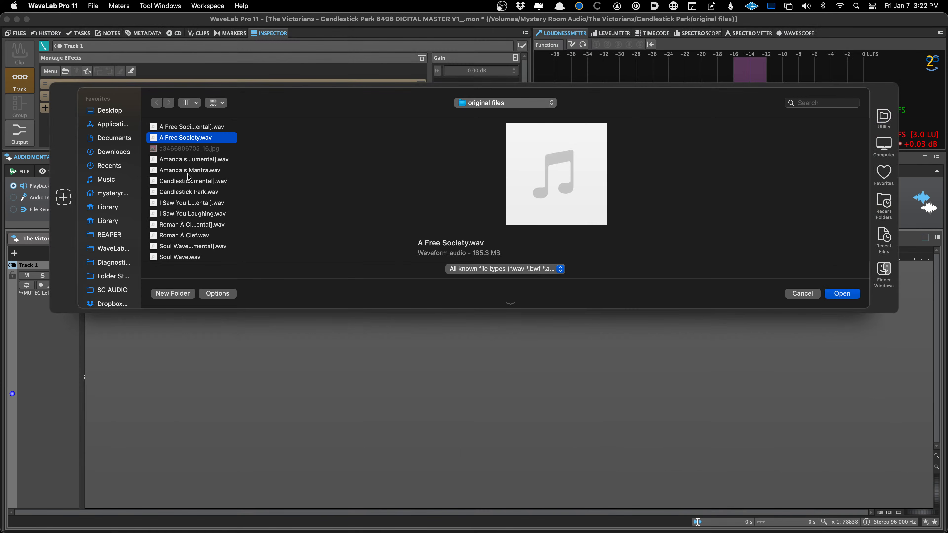
{"action": "left_click", "coordinate": [191, 175], "text": "super"}
{"action": "left_click", "coordinate": [191, 192], "text": "super"}
{"action": "left_click", "coordinate": [193, 213], "text": "super"}
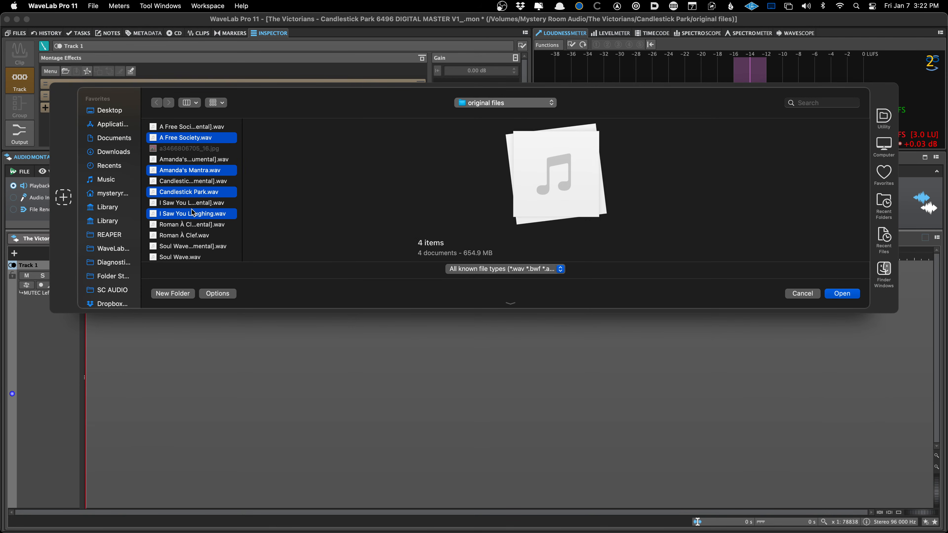
{"action": "left_click", "coordinate": [192, 224], "text": "super"}
{"action": "left_click", "coordinate": [202, 236], "text": "super"}
{"action": "left_click", "coordinate": [205, 227], "text": "super"}
{"action": "left_click", "coordinate": [195, 257], "text": "super"}
{"action": "scroll", "coordinate": [201, 247], "scroll_direction": "up", "scroll_amount": 1}
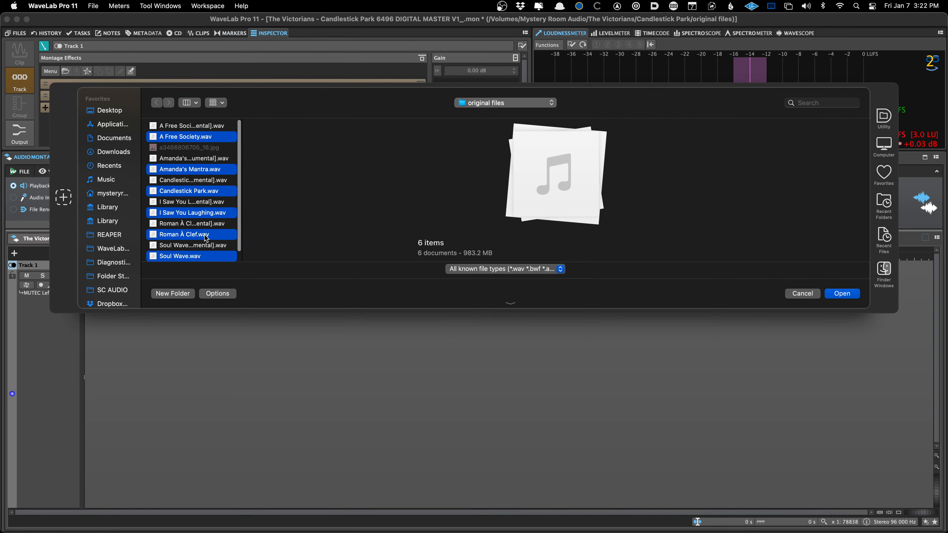
{"action": "key", "text": "Return"}
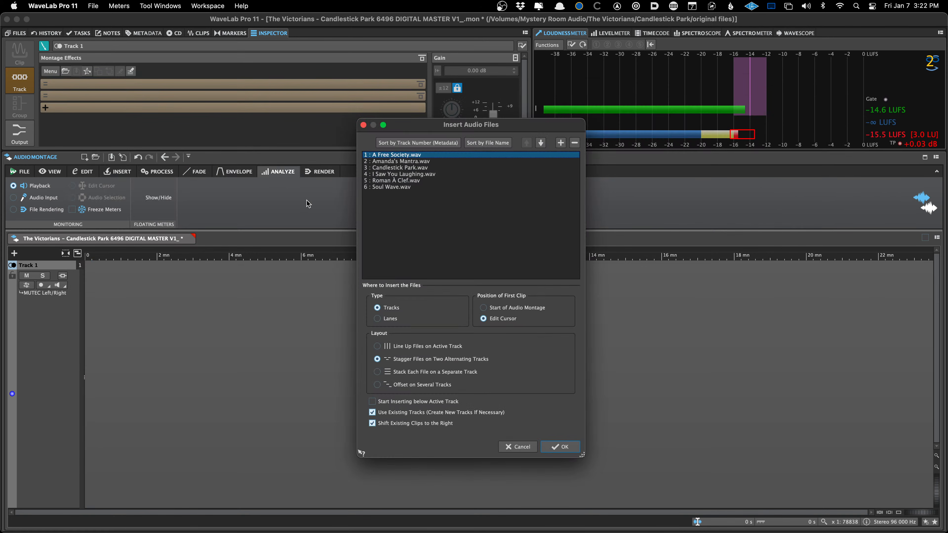
Sort the files by track number metadata and insert them as Tracks, staggered on two alternating tracks from the edit cursor
{"action": "key", "text": "Down"}
{"action": "key", "text": "Down"}
{"action": "key", "text": "super+Down"}
{"action": "left_click", "coordinate": [444, 143]}
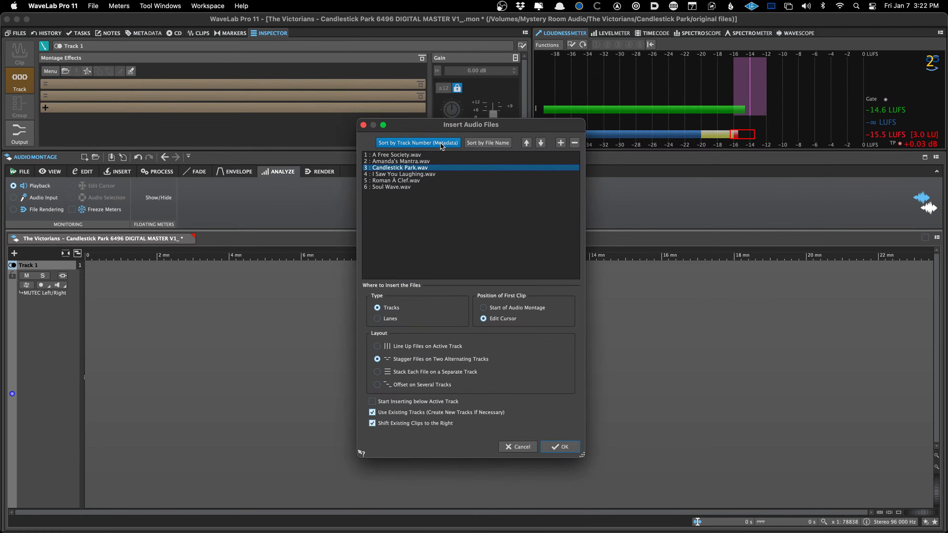
{"action": "left_click", "coordinate": [390, 319]}
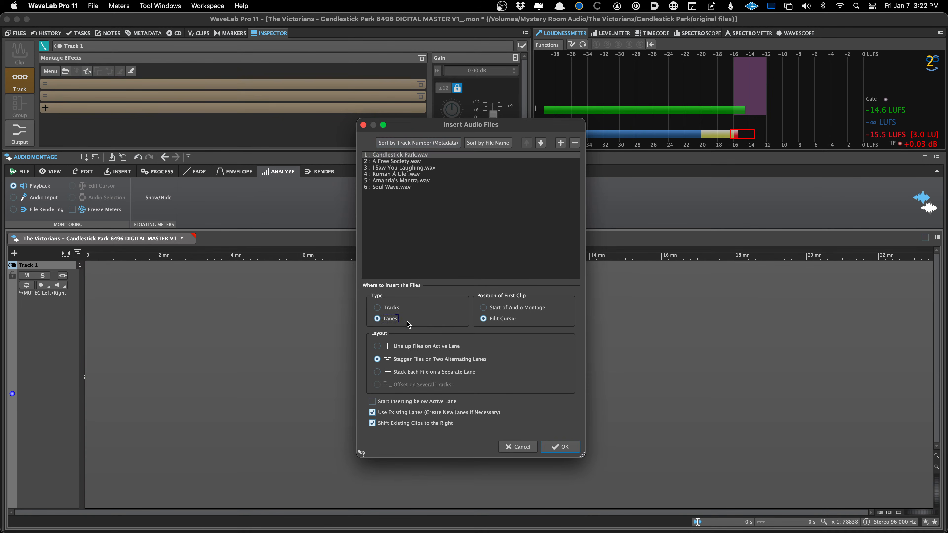
{"action": "left_click", "coordinate": [388, 309]}
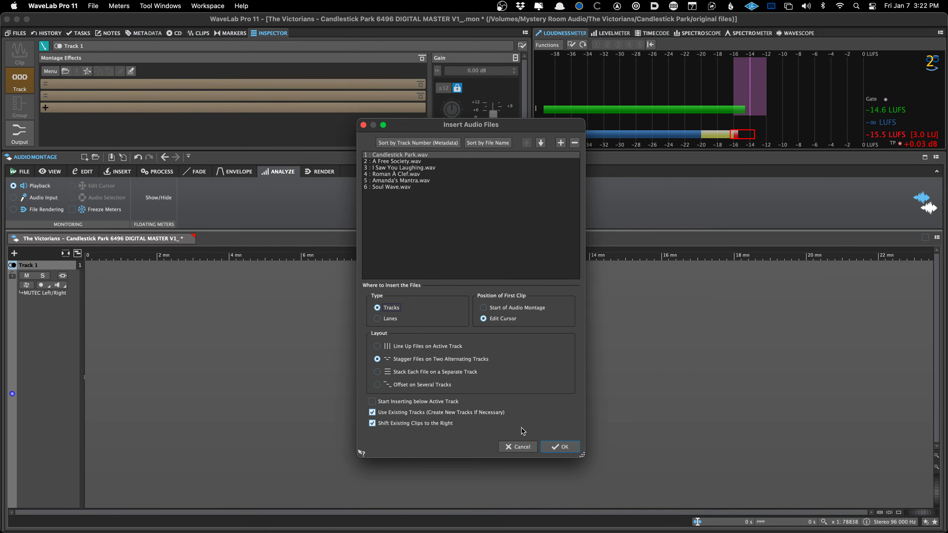
{"action": "left_click", "coordinate": [554, 448]}
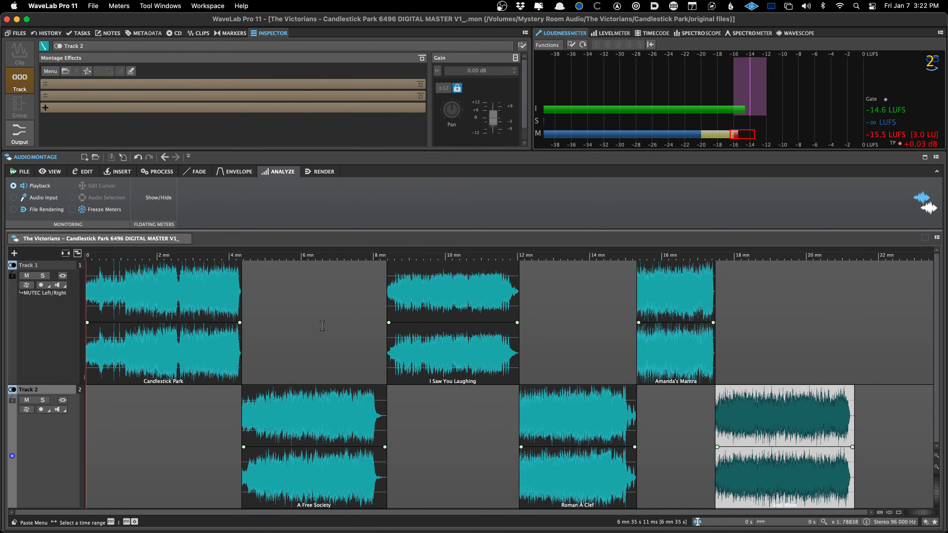
Audition the end of Candlestick Park from about 4 min 11 s and move A Free Society about 0.3 s later
{"action": "left_click", "coordinate": [236, 389]}
{"action": "scroll", "coordinate": [236, 388], "scroll_direction": "up", "scroll_amount": 10}
{"action": "scroll", "coordinate": [492, 436], "scroll_direction": "up", "scroll_amount": 2}
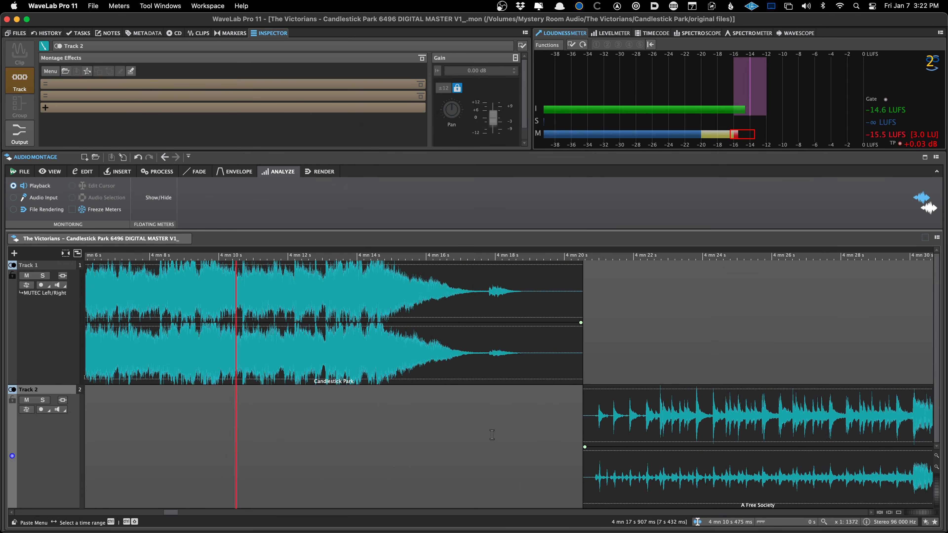
{"action": "left_click", "coordinate": [474, 437]}
{"action": "key", "text": "space"}
{"action": "left_click", "coordinate": [274, 437]}
{"action": "key", "text": "Return"}
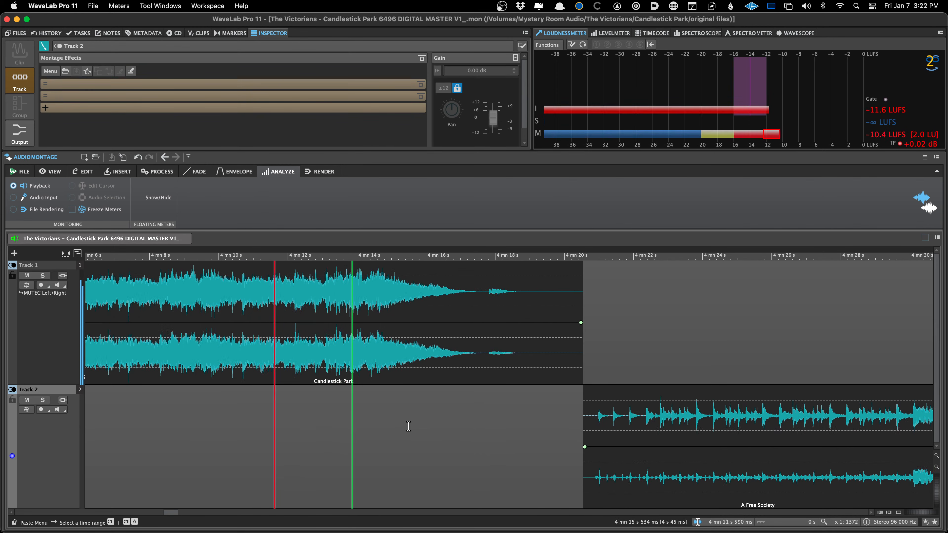
{"action": "left_click_drag", "start_coordinate": [613, 493], "coordinate": [631, 485]}
{"action": "key", "text": "space"}
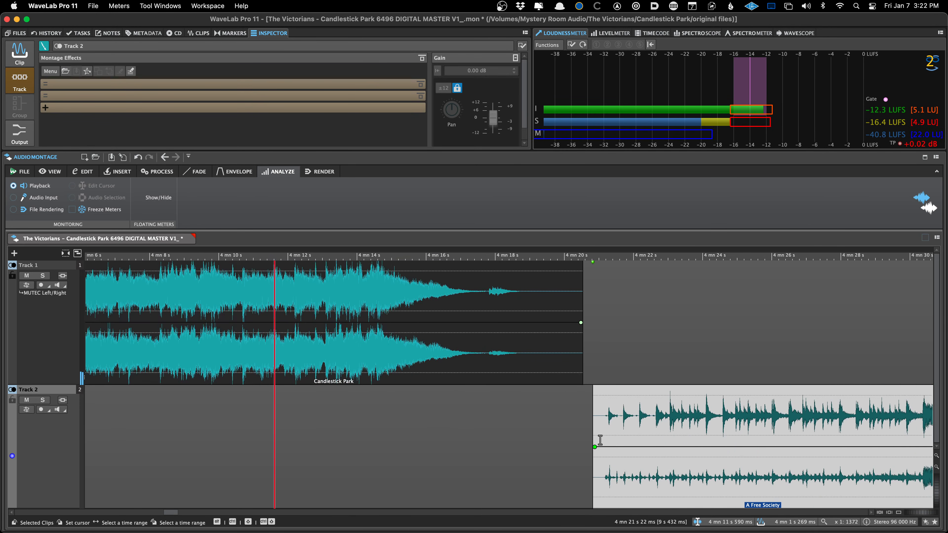
Trim about 0.3 s of silence from the start of A Free Society and give it a 13 ms fade-in
{"action": "scroll", "coordinate": [600, 439], "scroll_direction": "up", "scroll_amount": 5}
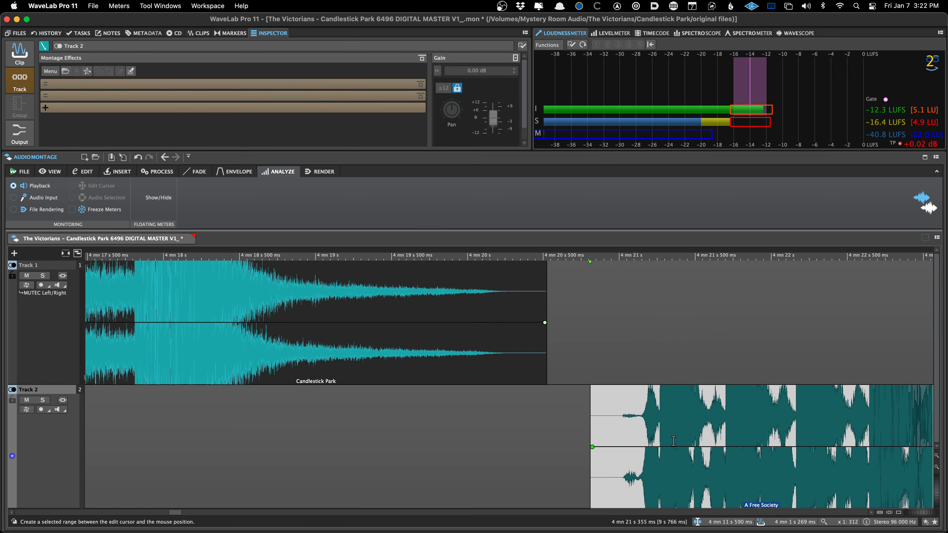
{"action": "left_click_drag", "start_coordinate": [591, 435], "coordinate": [641, 438]}
{"action": "scroll", "coordinate": [643, 450], "scroll_direction": "down", "scroll_amount": 18}
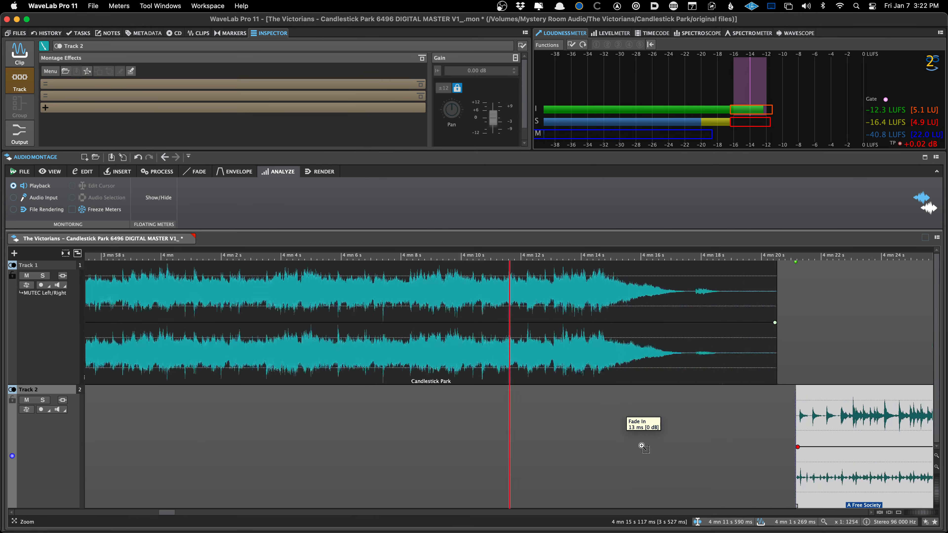
Audition the end of A Free Society, shorten its silent tail and add a fade-out about 12 s long
{"action": "left_click", "coordinate": [379, 358]}
{"action": "key", "text": "space"}
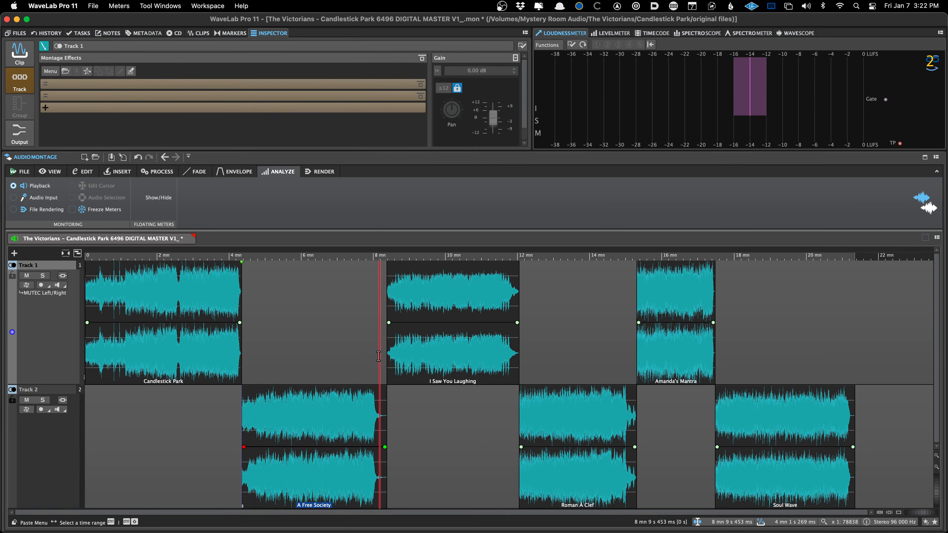
{"action": "scroll", "coordinate": [380, 366], "scroll_direction": "up", "scroll_amount": 10}
{"action": "scroll", "coordinate": [404, 417], "scroll_direction": "up", "scroll_amount": 5}
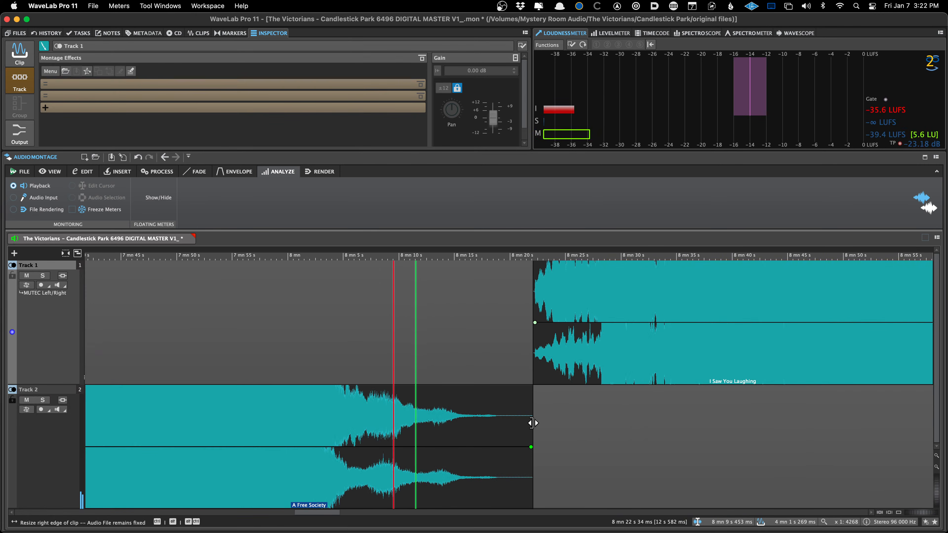
{"action": "left_click_drag", "start_coordinate": [531, 423], "coordinate": [357, 447]}
Move I Saw You Laughing earlier to start at about 8 min 8 s, overlapping A Free Society's fade-out, and save the montage
{"action": "left_click_drag", "start_coordinate": [539, 377], "coordinate": [418, 360]}
{"action": "key", "text": "super+s"}
{"action": "key", "text": "shift+Down"}
{"action": "key", "text": "shift+Down"}
{"action": "key", "text": "shift+Down"}
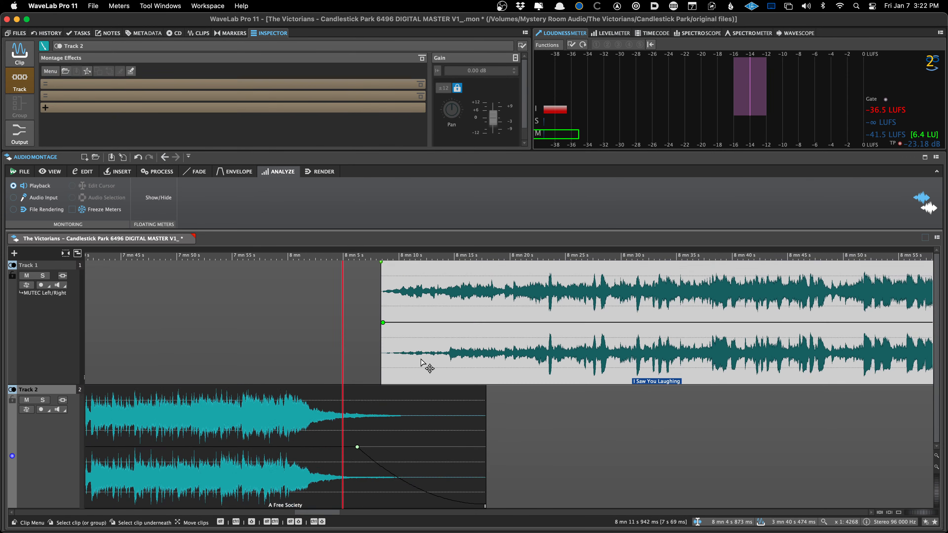
{"action": "key", "text": "super+s"}
Nudge Roman À Clef on Track 2 to begin just after the end of I Saw You Laughing
{"action": "key", "text": "super+Down"}
{"action": "left_click", "coordinate": [506, 400]}
{"action": "key", "text": "Up"}
{"action": "key", "text": "Up"}
{"action": "key", "text": "Up"}
{"action": "key", "text": "Up"}
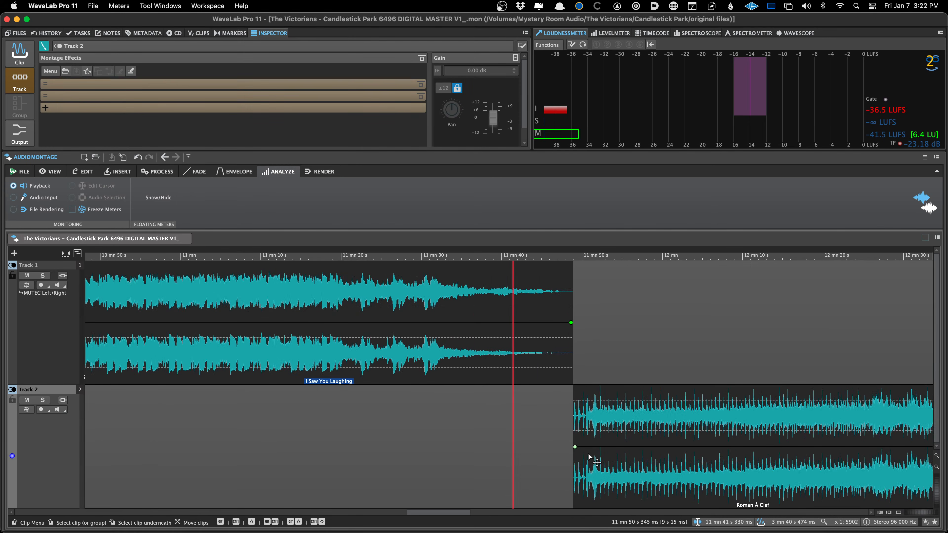
{"action": "left_click_drag", "start_coordinate": [589, 458], "coordinate": [592, 463]}
{"action": "key", "text": "super+Down"}
Nudge Amanda's Mantra on Track 1 to begin just after the end of Roman À Clef
{"action": "scroll", "coordinate": [627, 425], "scroll_direction": "up", "scroll_amount": 10}
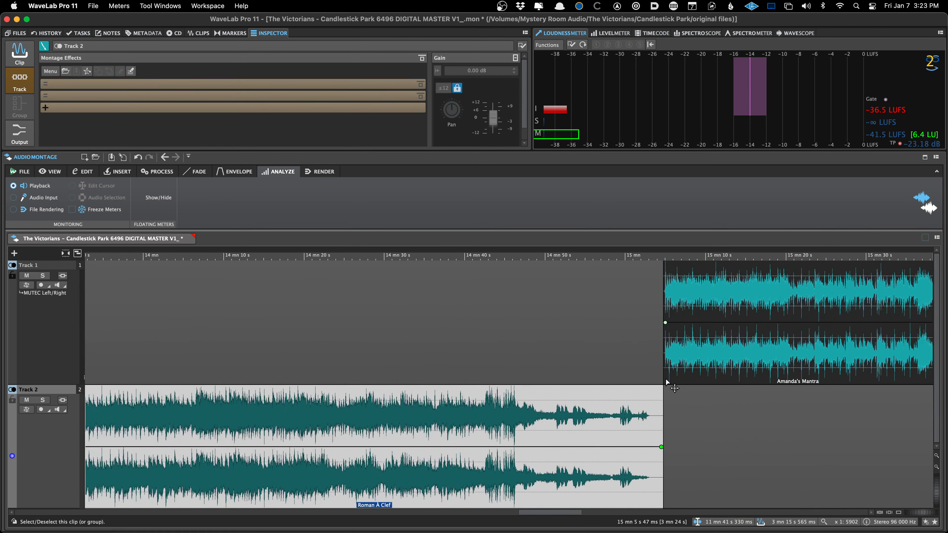
{"action": "scroll", "coordinate": [665, 379], "scroll_direction": "right", "scroll_amount": 8}
{"action": "left_click", "coordinate": [450, 379]}
{"action": "key", "text": "super+Down"}
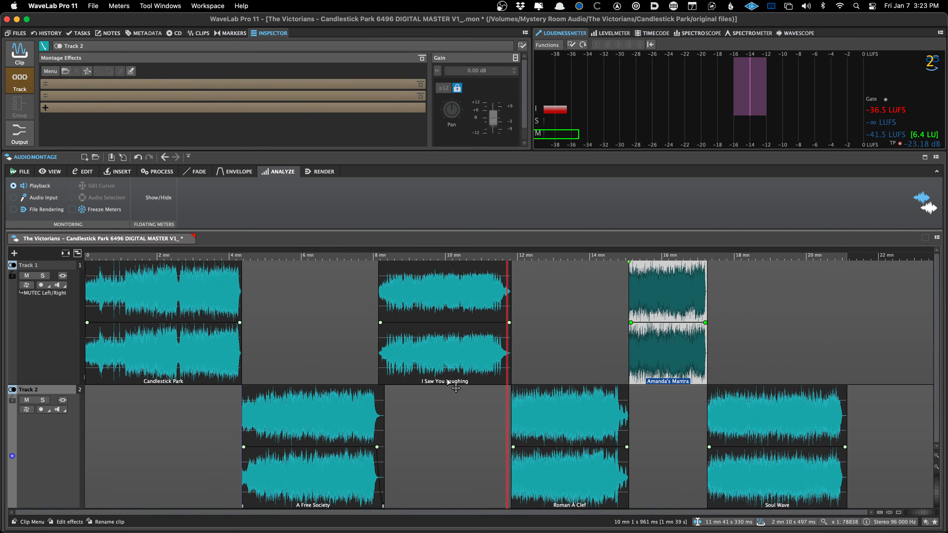
Move Soul Wave on Track 2 to start about 0.3 s after the end of Amanda's Mantra
{"action": "left_click", "coordinate": [704, 395]}
{"action": "scroll", "coordinate": [731, 447], "scroll_direction": "up", "scroll_amount": 10}
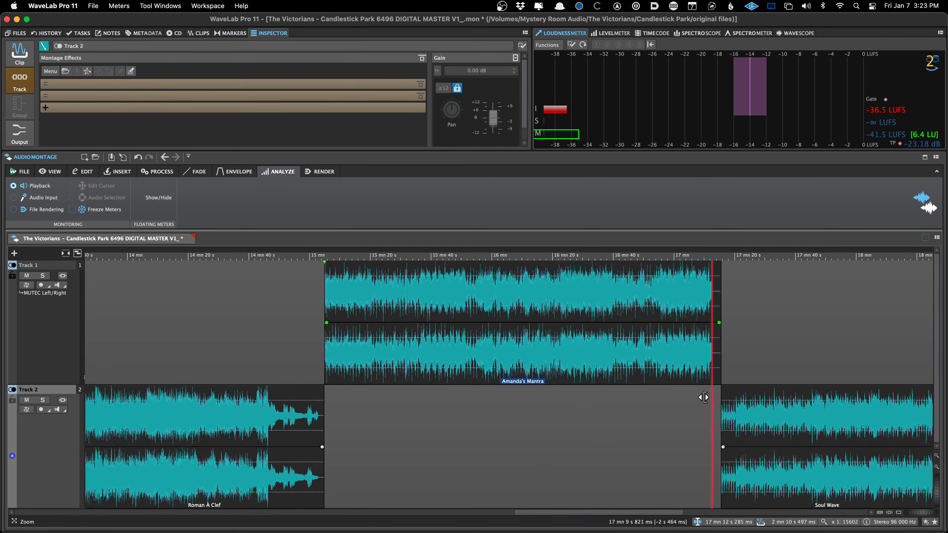
{"action": "left_click", "coordinate": [725, 464]}
{"action": "left_click_drag", "start_coordinate": [718, 470], "coordinate": [720, 471]}
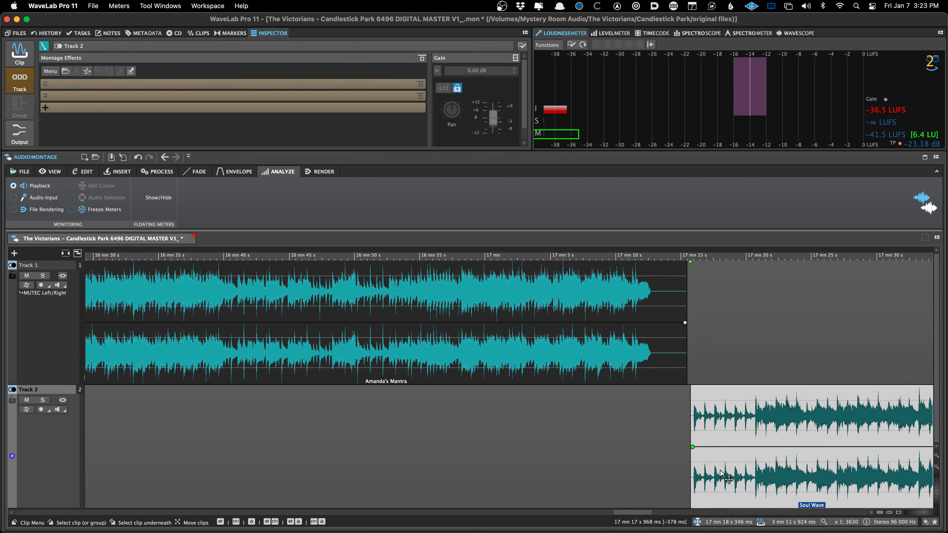
Save the montage with the repositioned Soul Wave clip
{"action": "key", "text": "super+s"}
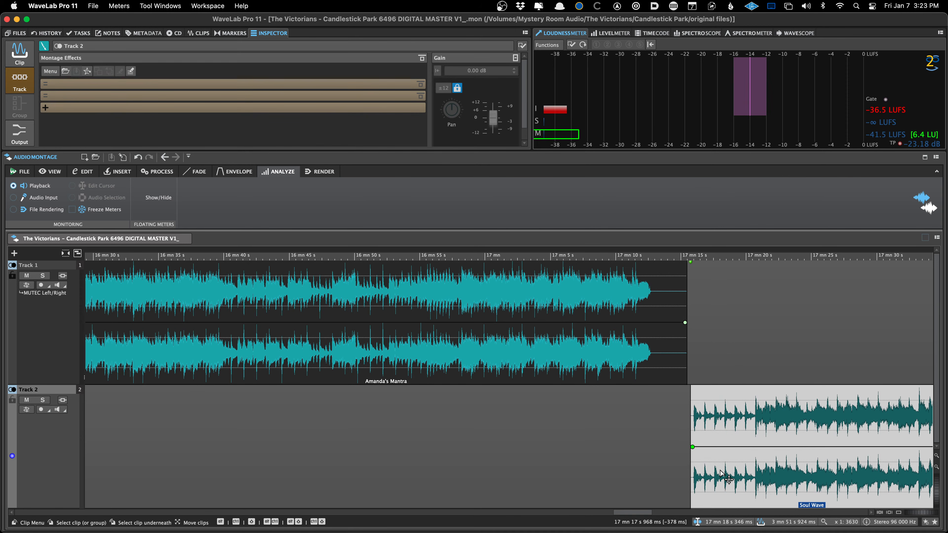
{"action": "scroll", "coordinate": [480, 445], "scroll_direction": "down", "scroll_amount": 10}
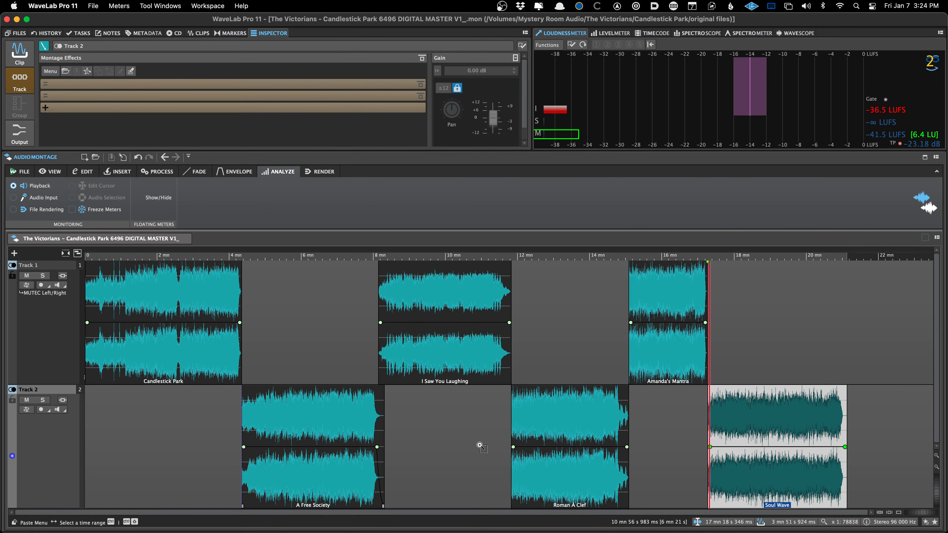
{"action": "left_click", "coordinate": [480, 445]}
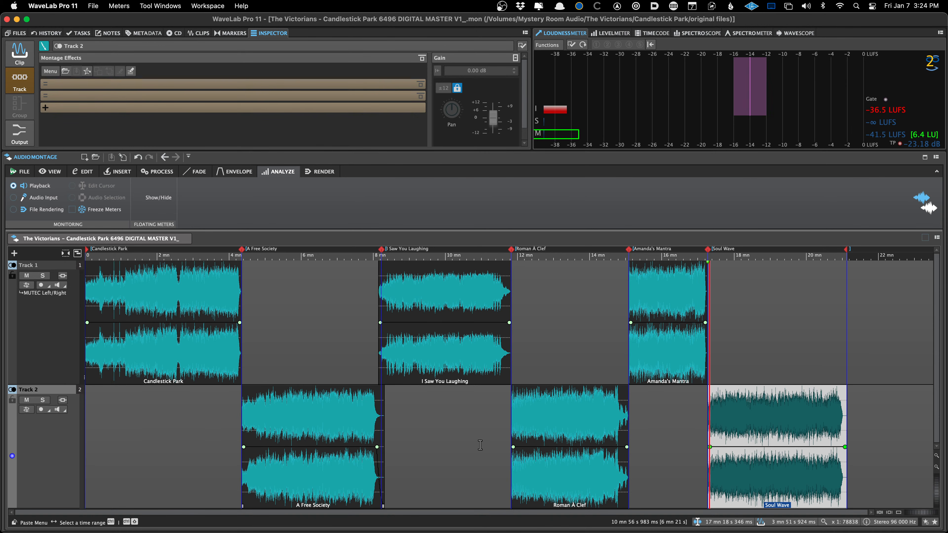
Generate CD track markers for all the clips with the CD Wizard's JP Start preset, and save the montage
{"action": "key", "text": "super+a"}
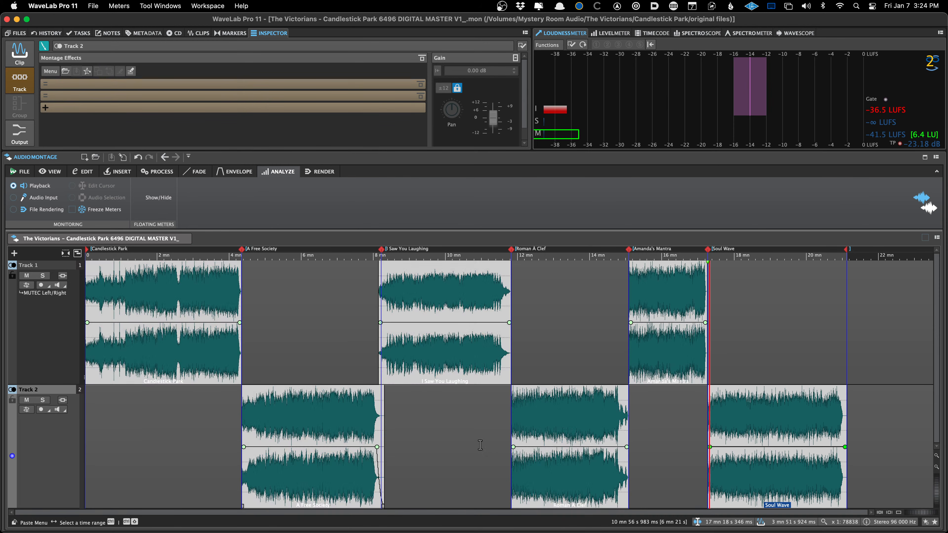
{"action": "key", "text": "super+s"}
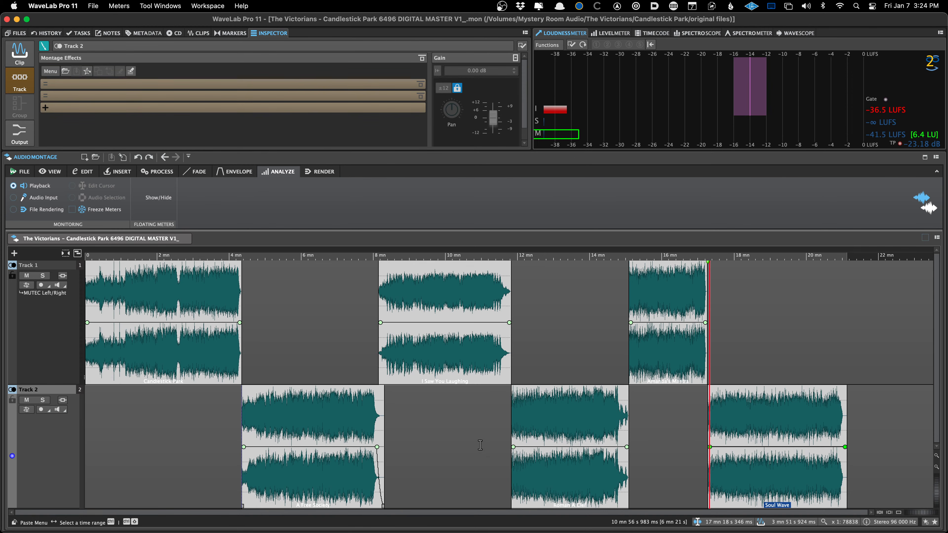
{"action": "key", "text": "w"}
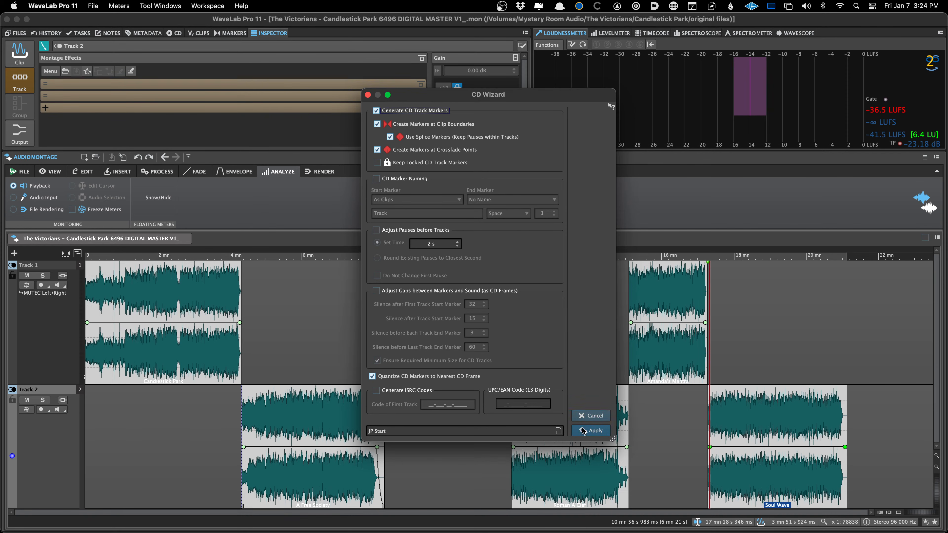
{"action": "left_click", "coordinate": [388, 433]}
{"action": "left_click", "coordinate": [374, 419]}
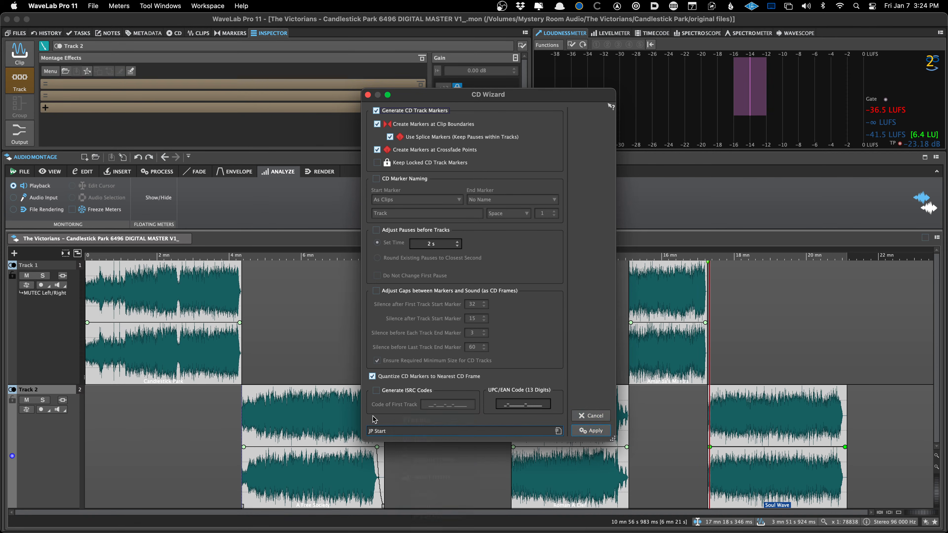
{"action": "left_click", "coordinate": [591, 431]}
{"action": "left_click", "coordinate": [288, 342]}
{"action": "key", "text": "super+s"}
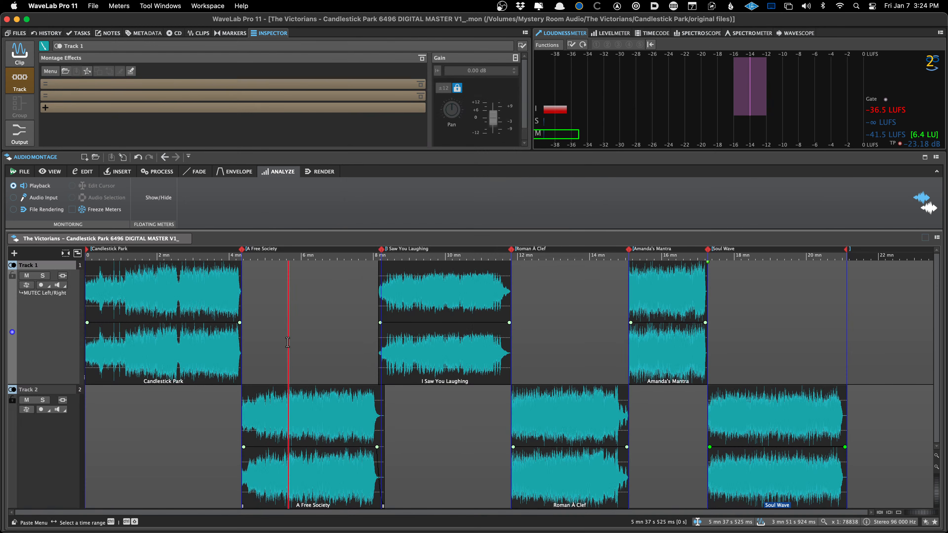
Examine where the Candlestick Park marker sits relative to the first audio at the start of the montage
{"action": "key", "text": "Home"}
{"action": "key", "text": "Up"}
{"action": "key", "text": "Up"}
{"action": "key", "text": "Up"}
{"action": "key", "text": "Up"}
{"action": "key", "text": "Up"}
{"action": "key", "text": "Up"}
{"action": "key", "text": "Up"}
{"action": "key", "text": "Up"}
{"action": "key", "text": "Up"}
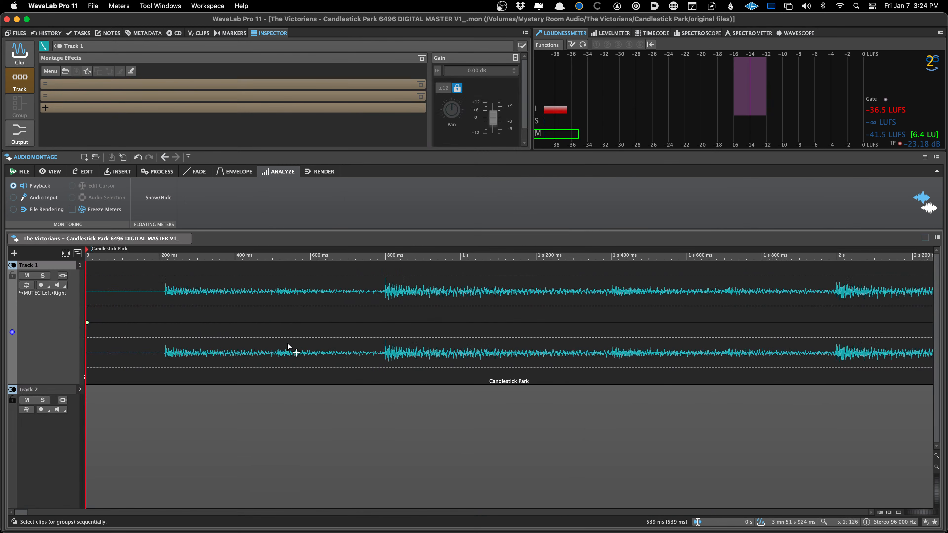
Move the A Free Society CD marker to about 90 ms before its clip's start and save the montage
{"action": "key", "text": "super+Right"}
{"action": "left_click_drag", "start_coordinate": [510, 243], "coordinate": [477, 253]}
{"action": "key", "text": "shift+Up"}
{"action": "key", "text": "shift+Down"}
{"action": "key", "text": "Down"}
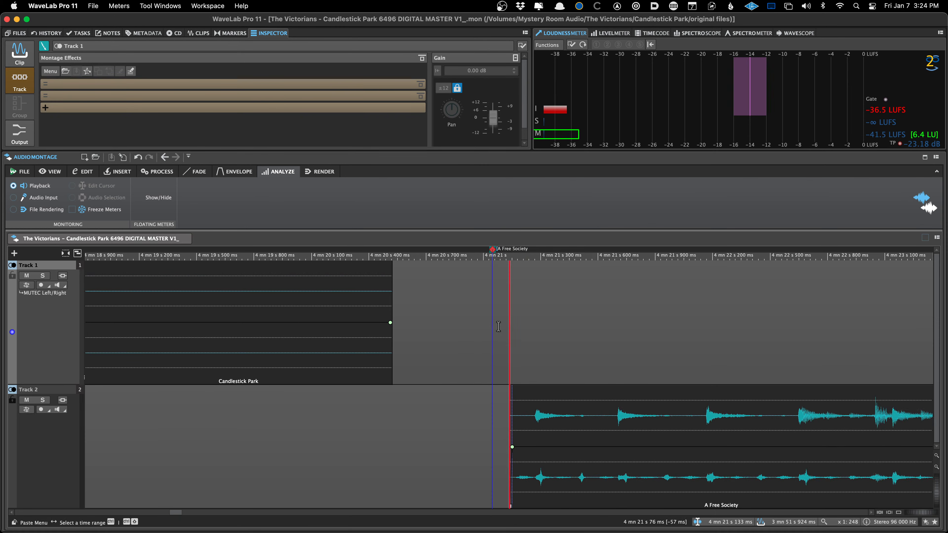
{"action": "key", "text": "super+Right"}
{"action": "key", "text": "super+s"}
Move the I Saw You Laughing CD marker from the crossfade point to the start of its clip, and save
{"action": "key", "text": "Down"}
{"action": "key", "text": "Down"}
{"action": "key", "text": "Down"}
{"action": "key", "text": "Down"}
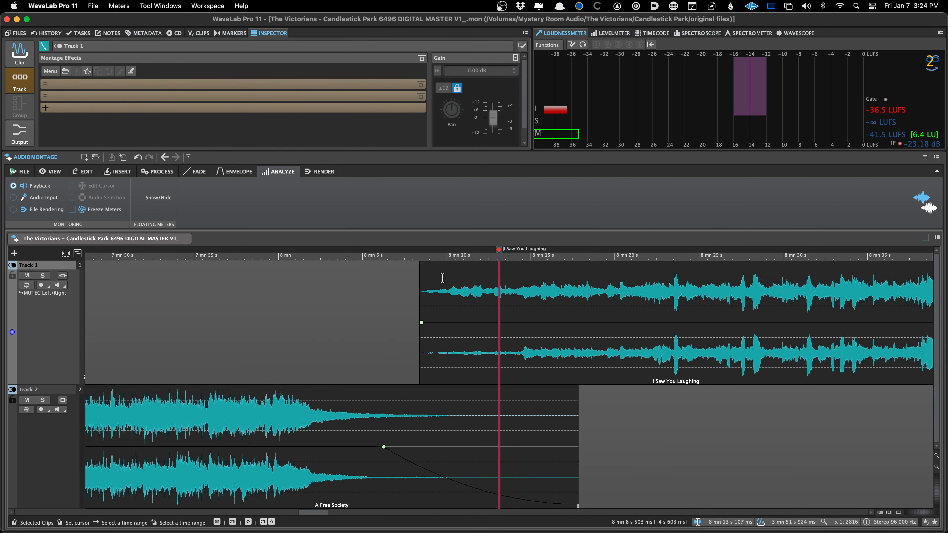
{"action": "left_click_drag", "start_coordinate": [426, 256], "coordinate": [418, 253]}
{"action": "key", "text": "super+s"}
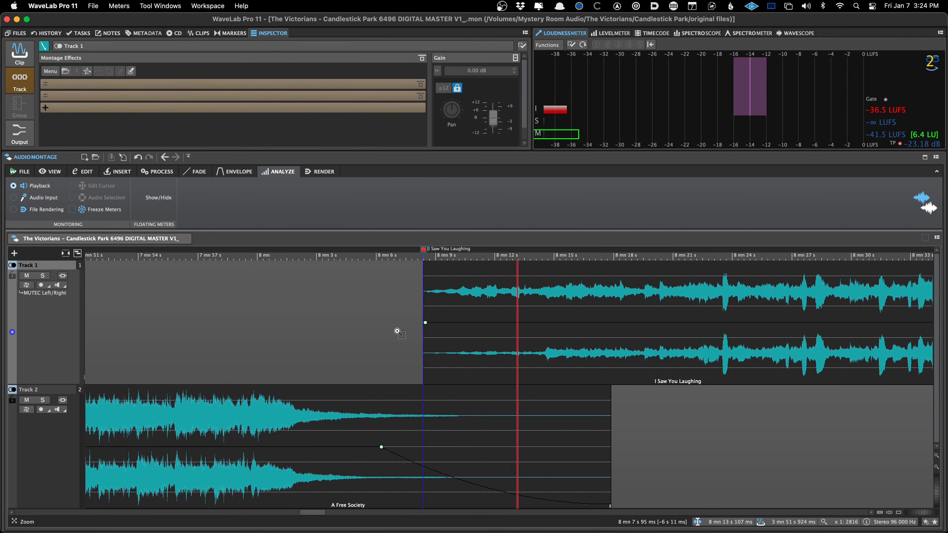
Fine-tune the I Saw You Laughing marker to the point where the song's audio begins, at about 8 min 8.6 s
{"action": "key", "text": "Up"}
{"action": "key", "text": "Up"}
{"action": "key", "text": "Up"}
{"action": "key", "text": "Up"}
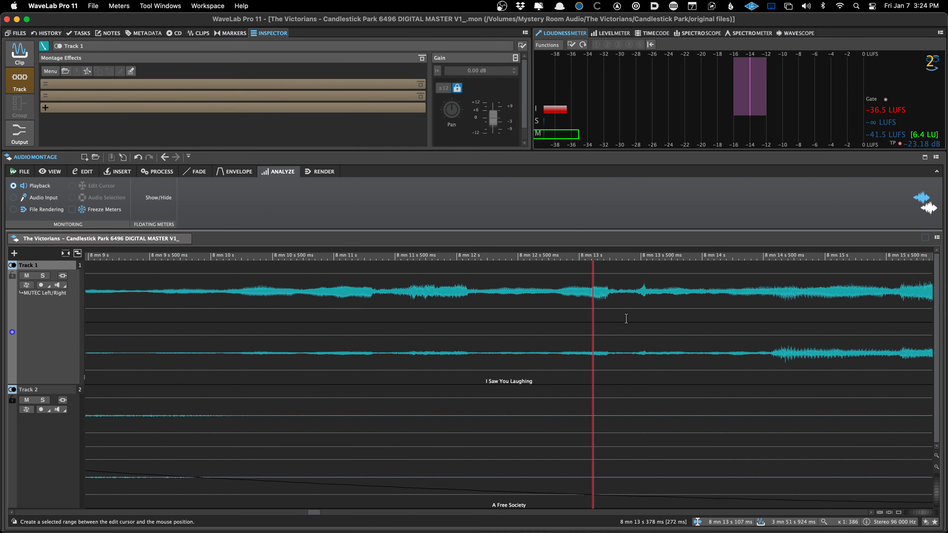
{"action": "key", "text": "shift+Tab"}
{"action": "key", "text": "shift+Up"}
{"action": "key", "text": "shift+Up"}
{"action": "key", "text": "shift+Up"}
{"action": "key", "text": "shift+Up"}
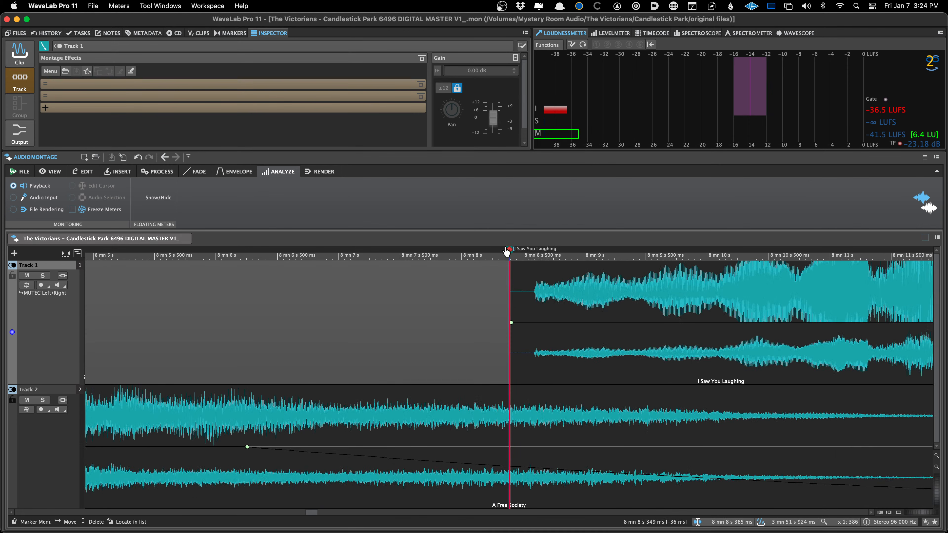
{"action": "mouse_move", "coordinate": [507, 249]}
{"action": "left_mouse_down"}
{"action": "mouse_move", "coordinate": [532, 252]}
{"action": "mouse_move", "coordinate": [533, 261]}
{"action": "left_mouse_up"}
Trim the silence at the start of I Saw You Laughing, give the clip a 4 ms fade-in, and save
{"action": "key", "text": "Down"}
{"action": "key", "text": "Down"}
{"action": "key", "text": "Down"}
{"action": "key", "text": "Down"}
{"action": "key", "text": "Down"}
{"action": "key", "text": "super+s"}
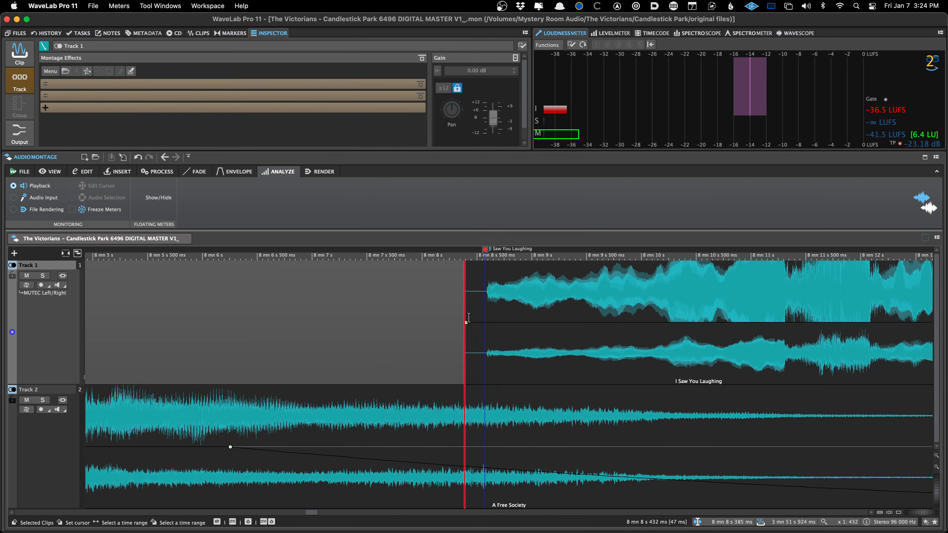
{"action": "left_click_drag", "start_coordinate": [466, 316], "coordinate": [485, 322]}
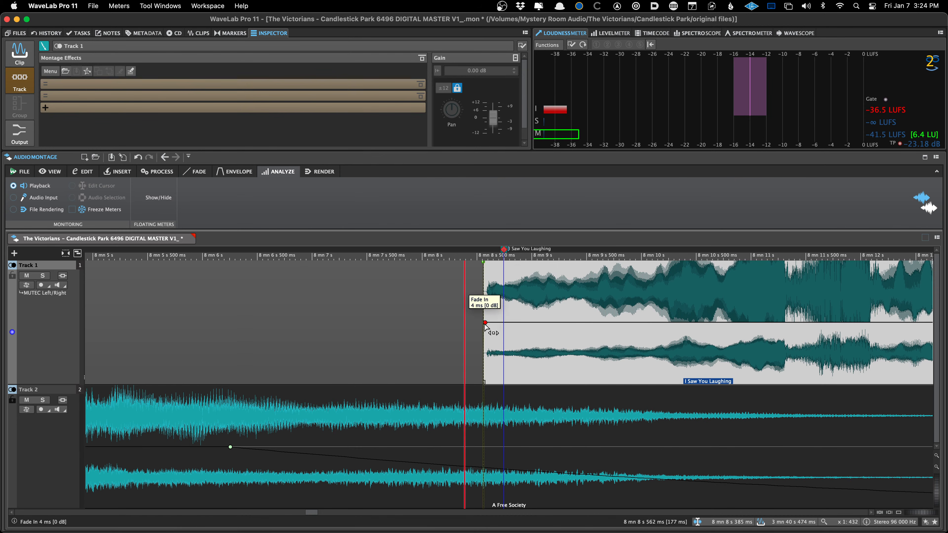
{"action": "key", "text": "super+s"}
Move I Saw You Laughing and the songs after it later, to begin around the end of A Free Society, and save
{"action": "key", "text": "Down"}
{"action": "key", "text": "Down"}
{"action": "key", "text": "Down"}
{"action": "key", "text": "Down"}
{"action": "key", "text": "Down"}
{"action": "key", "text": "Down"}
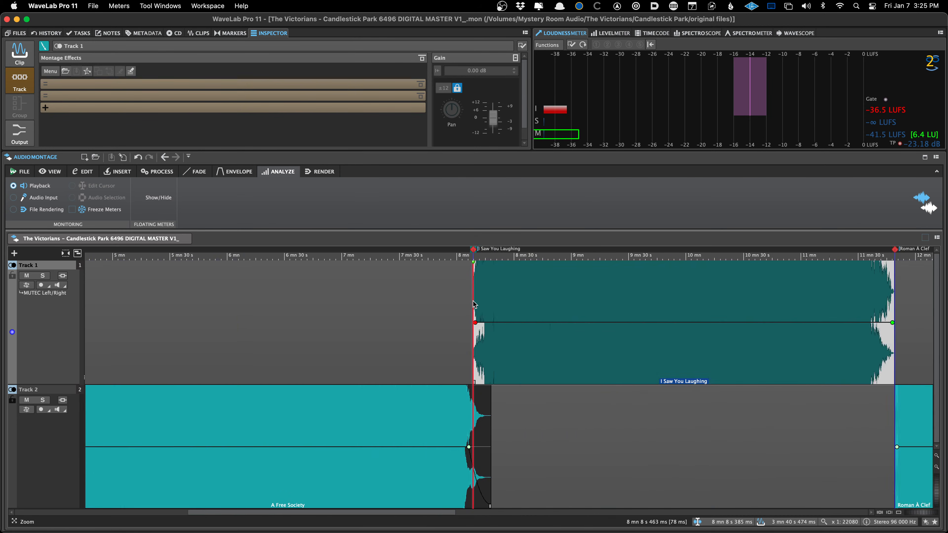
{"action": "key", "text": "Down"}
{"action": "key", "text": "Down"}
{"action": "mouse_move", "coordinate": [431, 355]}
{"action": "left_mouse_down"}
{"action": "mouse_move", "coordinate": [462, 354]}
{"action": "mouse_move", "coordinate": [407, 358]}
{"action": "mouse_move", "coordinate": [430, 357]}
{"action": "left_mouse_up"}
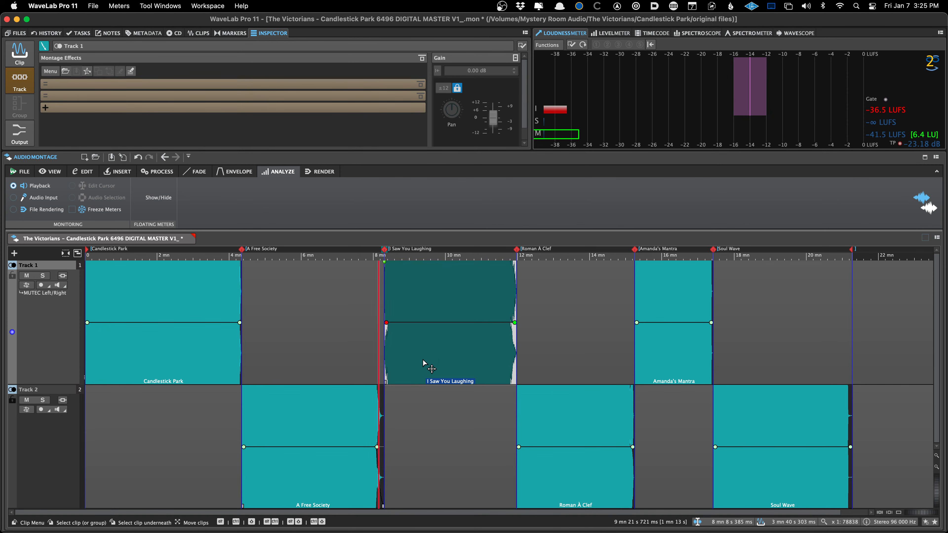
{"action": "key", "text": "super+s"}
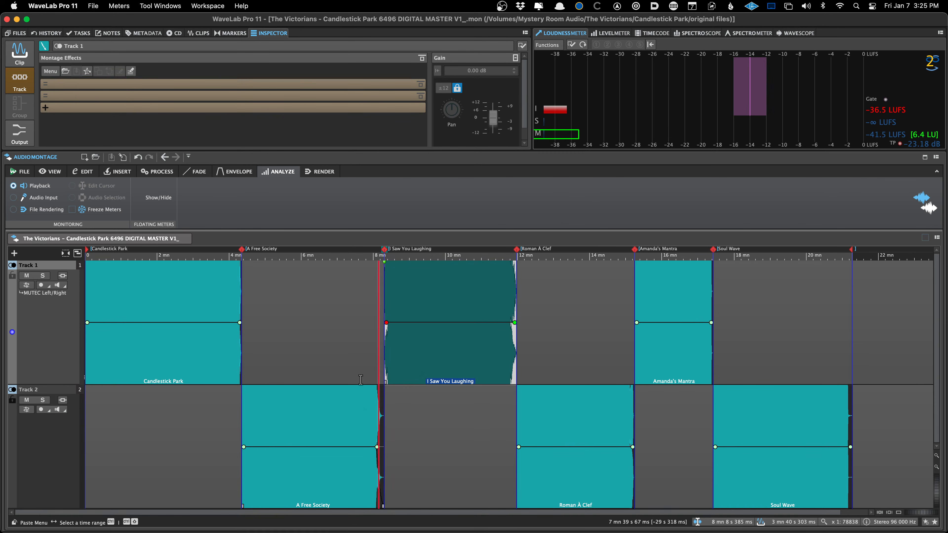
Move I Saw You Laughing back over A Free Society's fade-out, and shift A Free Society earlier to start at about 4 min 20.5 s
{"action": "left_click_drag", "start_coordinate": [399, 379], "coordinate": [392, 380]}
{"action": "mouse_move", "coordinate": [260, 470]}
{"action": "left_mouse_down"}
{"action": "mouse_move", "coordinate": [281, 470]}
{"action": "mouse_move", "coordinate": [244, 473]}
{"action": "mouse_move", "coordinate": [339, 478]}
{"action": "mouse_move", "coordinate": [257, 480]}
{"action": "left_mouse_up"}
{"action": "key", "text": "shift+Down"}
{"action": "key", "text": "shift+Down"}
{"action": "key", "text": "shift+Down"}
{"action": "key", "text": "shift+Down"}
Examine the transitions between consecutive songs from A Free Society through to Soul Wave
{"action": "key", "text": "Up"}
{"action": "key", "text": "Up"}
{"action": "key", "text": "Up"}
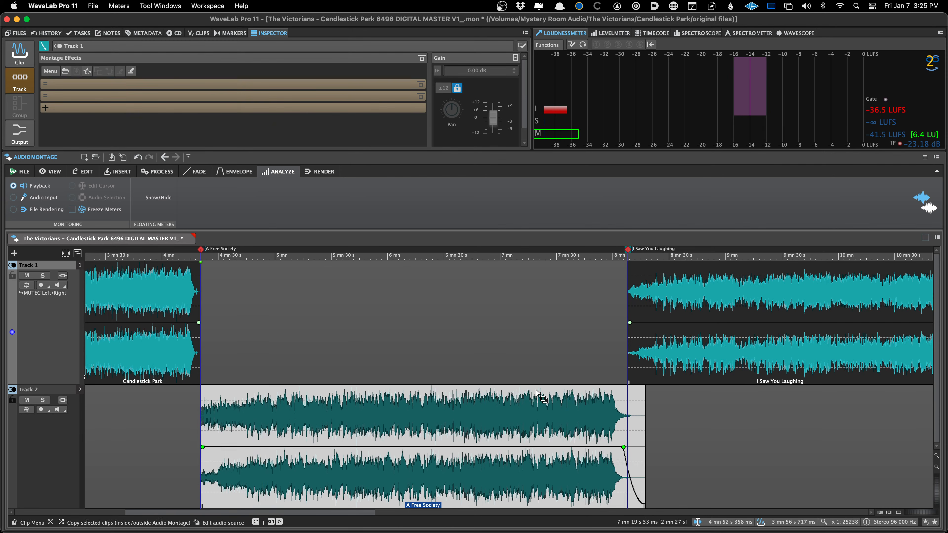
{"action": "key", "text": "Up"}
{"action": "key", "text": "Up"}
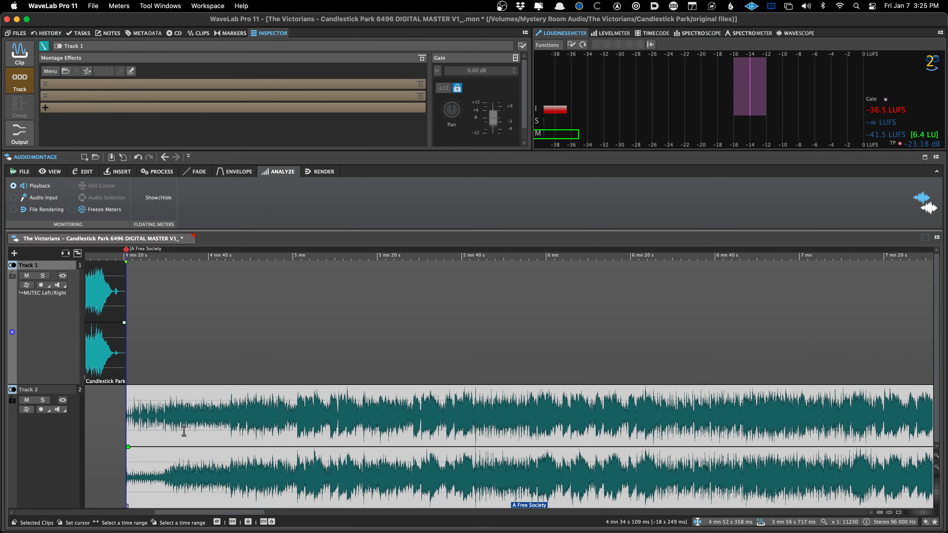
{"action": "key", "text": "shift+Right"}
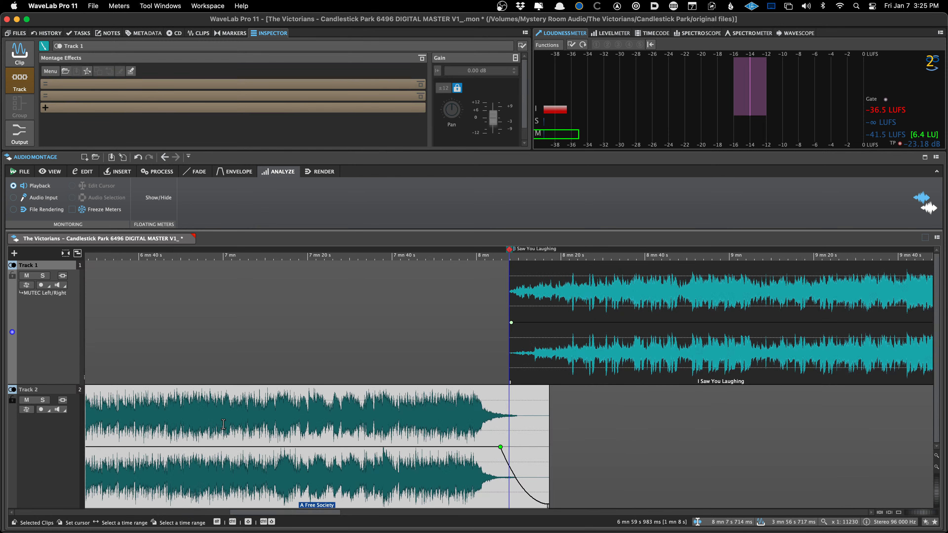
{"action": "scroll", "coordinate": [224, 425], "scroll_direction": "up", "scroll_amount": 5}
{"action": "key", "text": "shift+Right"}
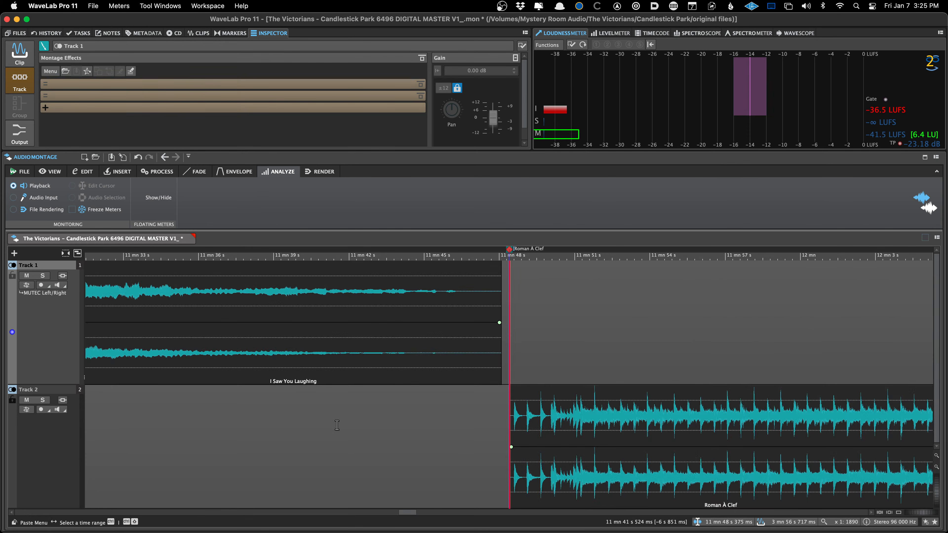
{"action": "key", "text": "shift+Right"}
{"action": "key", "text": "shift+Right"}
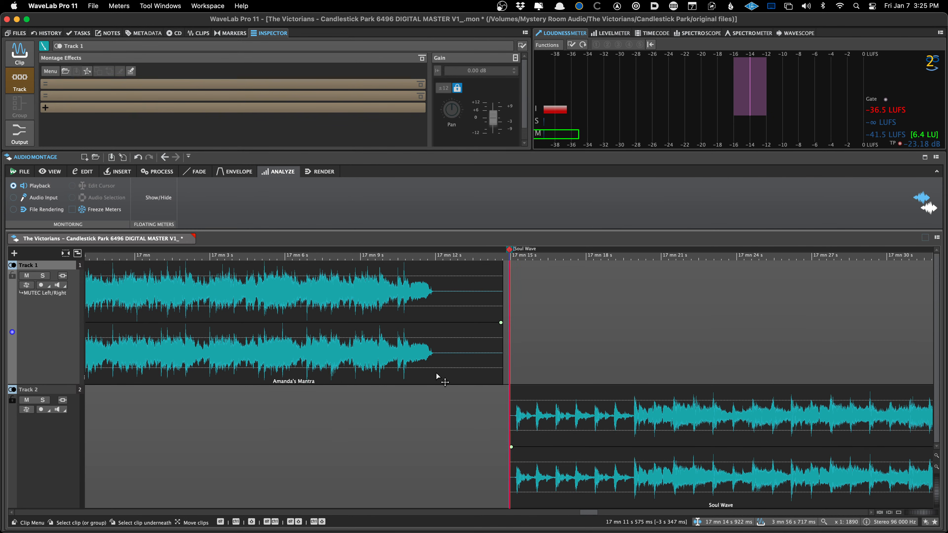
Add a fade-out to Amanda's Mantra from about 17 min 12 s to the end of its clip, and save the montage
{"action": "key", "text": "shift+Up"}
{"action": "key", "text": "shift+Up"}
{"action": "key", "text": "shift+Up"}
{"action": "key", "text": "shift+Up"}
{"action": "key", "text": "shift+Up"}
{"action": "key", "text": "shift+Up"}
{"action": "key", "text": "shift+Up"}
{"action": "key", "text": "shift+Up"}
{"action": "key", "text": "shift+Up"}
{"action": "key", "text": "shift+Up"}
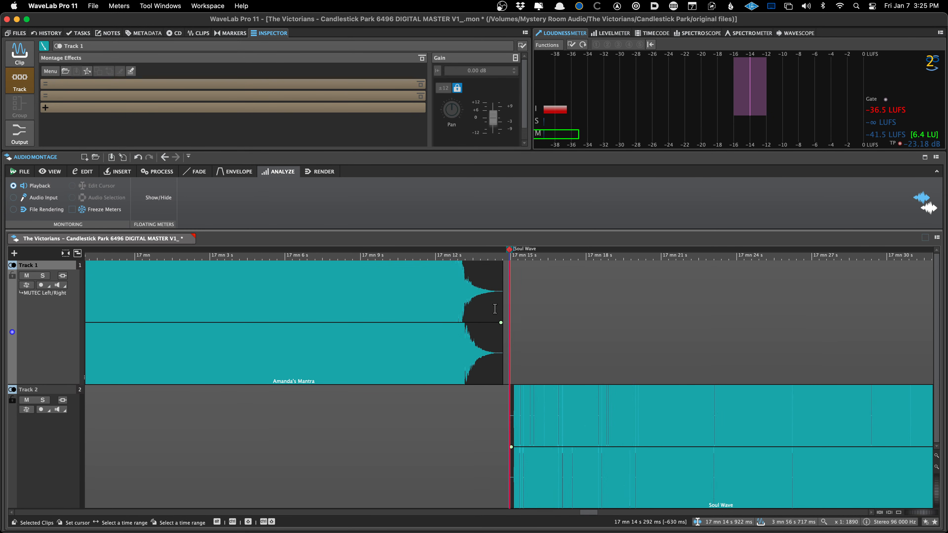
{"action": "left_click_drag", "start_coordinate": [501, 322], "coordinate": [434, 323]}
{"action": "key", "text": "shift+Down"}
{"action": "key", "text": "shift+Down"}
{"action": "key", "text": "shift+Down"}
{"action": "key", "text": "shift+Down"}
{"action": "key", "text": "shift+Down"}
{"action": "key", "text": "shift+Down"}
{"action": "key", "text": "shift+Down"}
{"action": "key", "text": "shift+Down"}
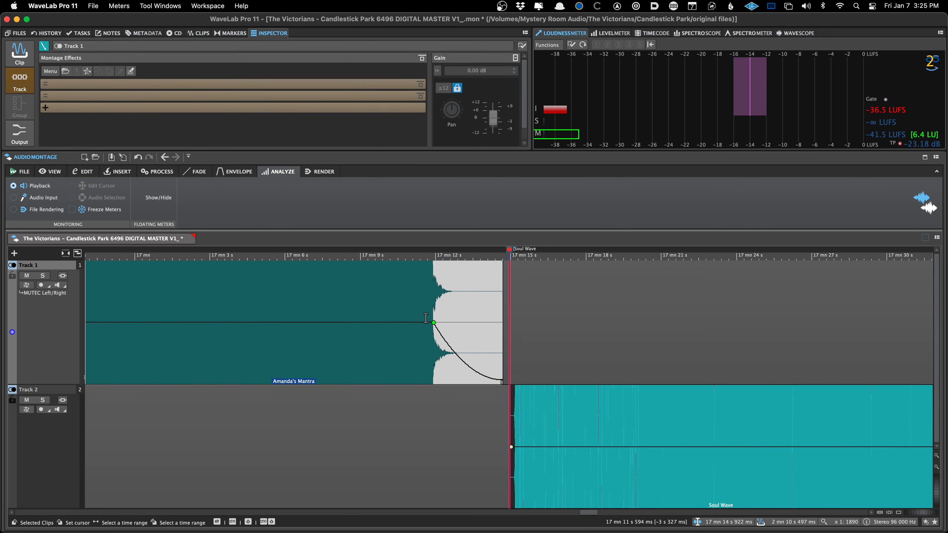
{"action": "key", "text": "Down"}
{"action": "key", "text": "Down"}
{"action": "key", "text": "super+s"}
Shorten the end of Amanda's Mantra to about 17 min 13 s, nudge Soul Wave slightly earlier, and save the montage
{"action": "mouse_move", "coordinate": [506, 310]}
{"action": "left_mouse_down"}
{"action": "mouse_move", "coordinate": [470, 322]}
{"action": "mouse_move", "coordinate": [482, 323]}
{"action": "left_mouse_up"}
{"action": "scroll", "coordinate": [501, 424], "scroll_direction": "up", "scroll_amount": 4}
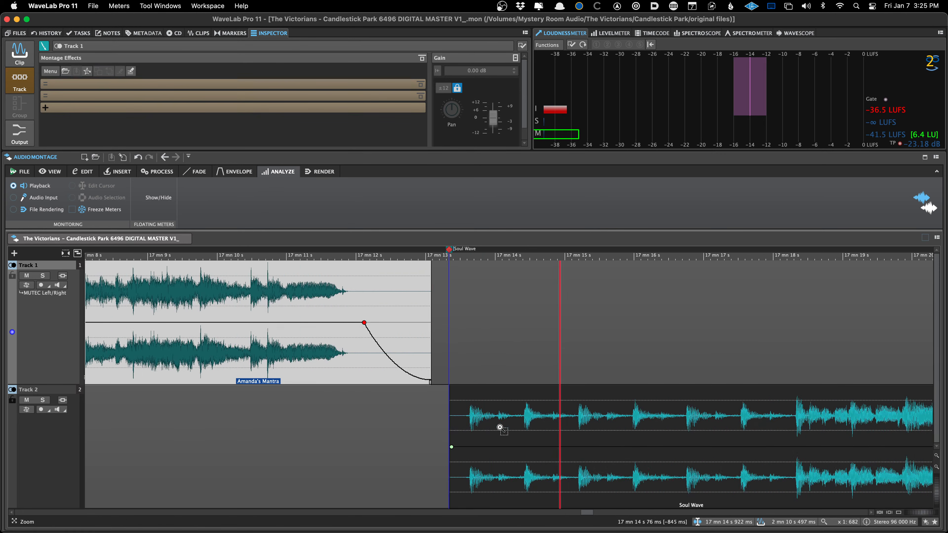
{"action": "left_click", "coordinate": [500, 424]}
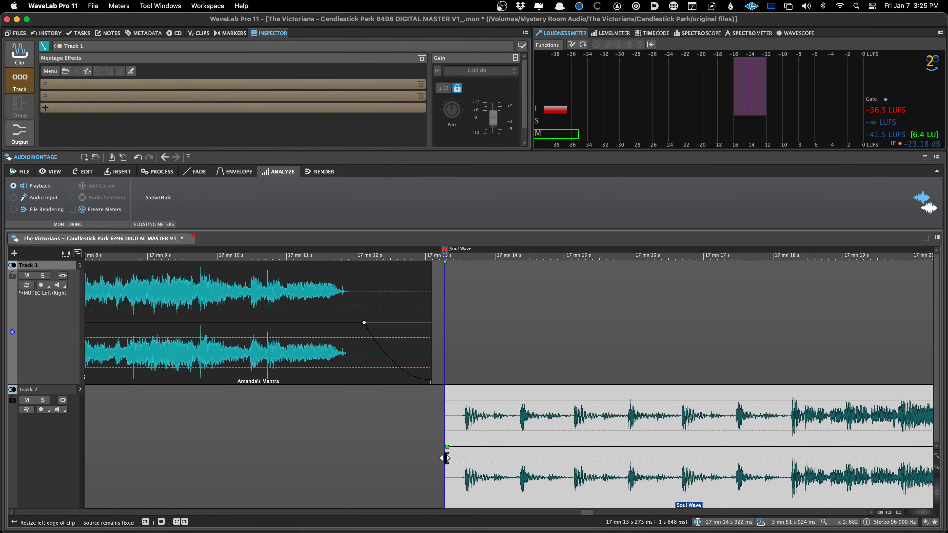
{"action": "key", "text": "super+s"}
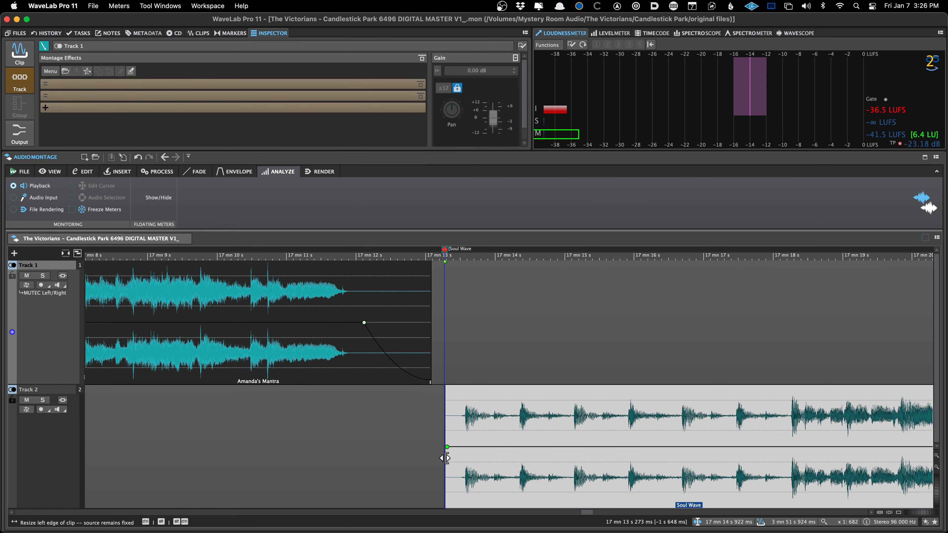
Show the clip-level Inspector settings for Soul Wave and look over the whole album's timeline
{"action": "scroll", "coordinate": [446, 451], "scroll_direction": "down", "scroll_amount": 15}
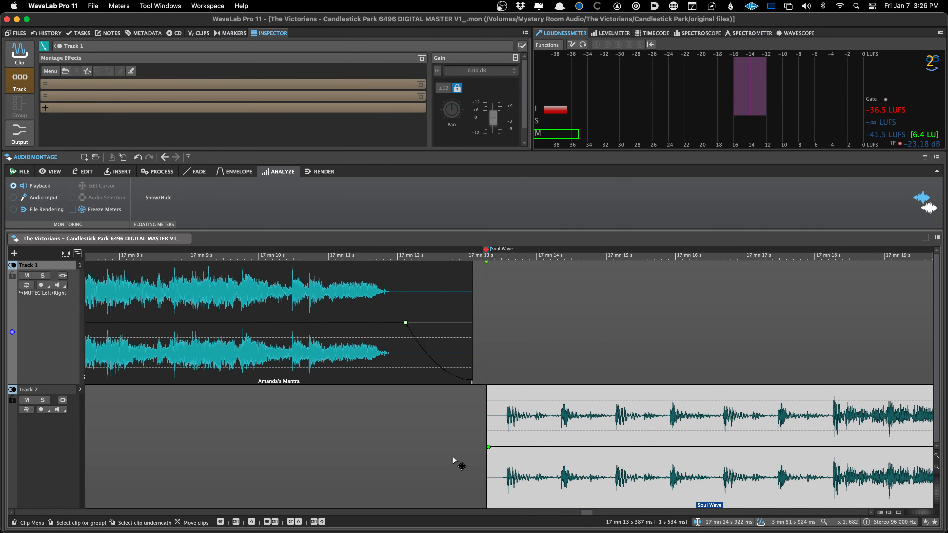
{"action": "scroll", "coordinate": [446, 450], "scroll_direction": "down", "scroll_amount": 2}
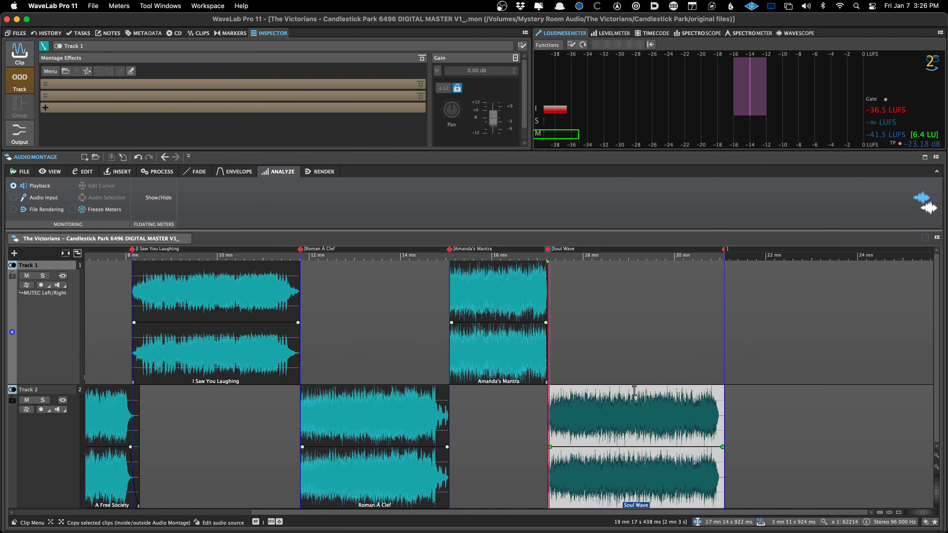
{"action": "left_click", "coordinate": [28, 56]}
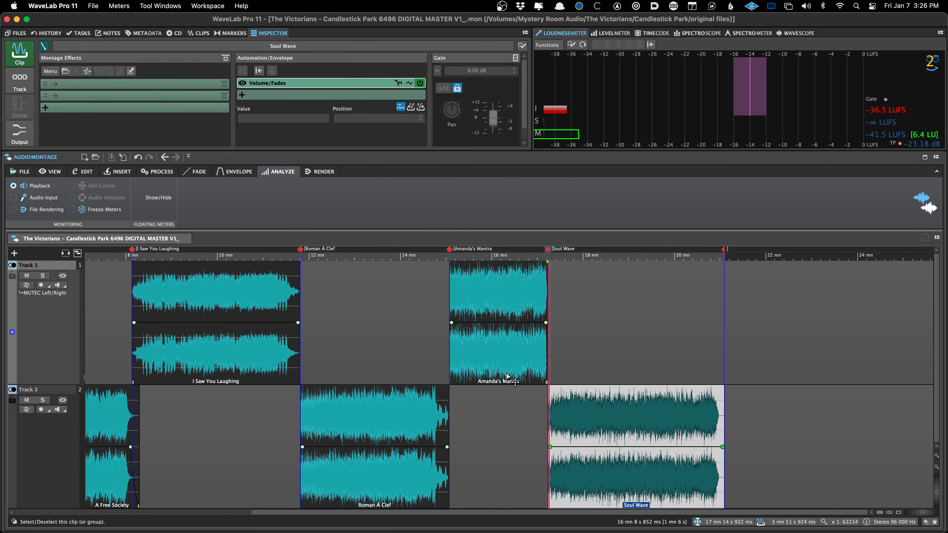
{"action": "scroll", "coordinate": [550, 397], "scroll_direction": "up", "scroll_amount": 15}
{"action": "scroll", "coordinate": [544, 399], "scroll_direction": "down", "scroll_amount": 15}
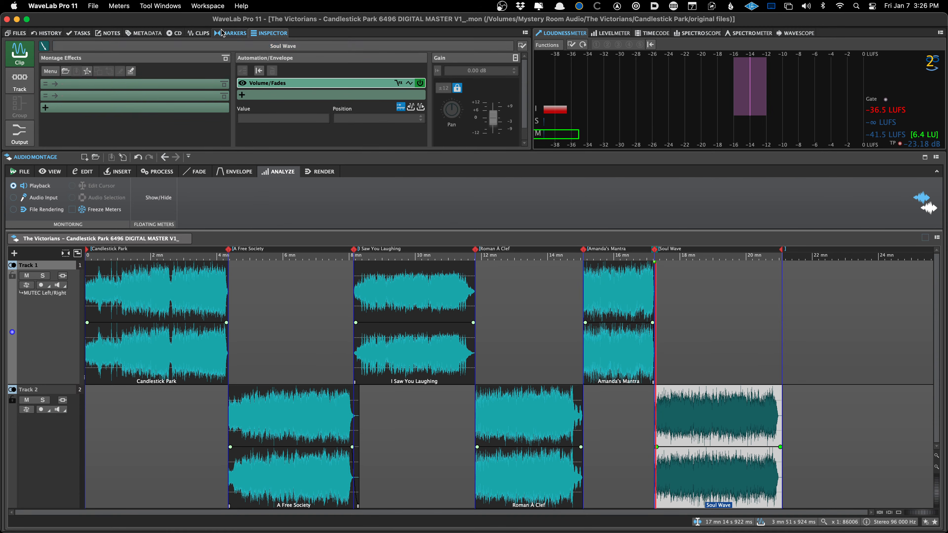
Review the list of CD markers with their times, lengths and clip references
{"action": "left_click", "coordinate": [230, 33]}
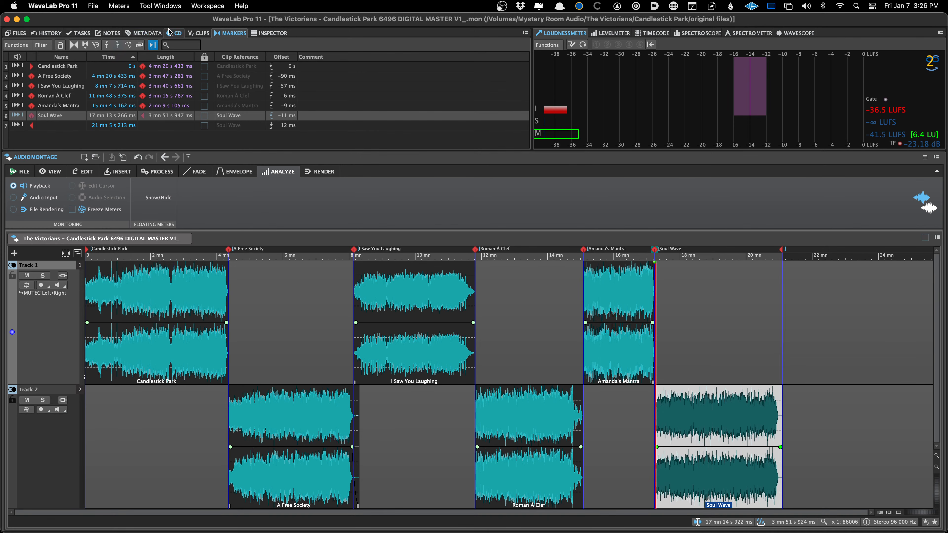
{"action": "left_click", "coordinate": [199, 34]}
{"action": "left_click", "coordinate": [231, 33]}
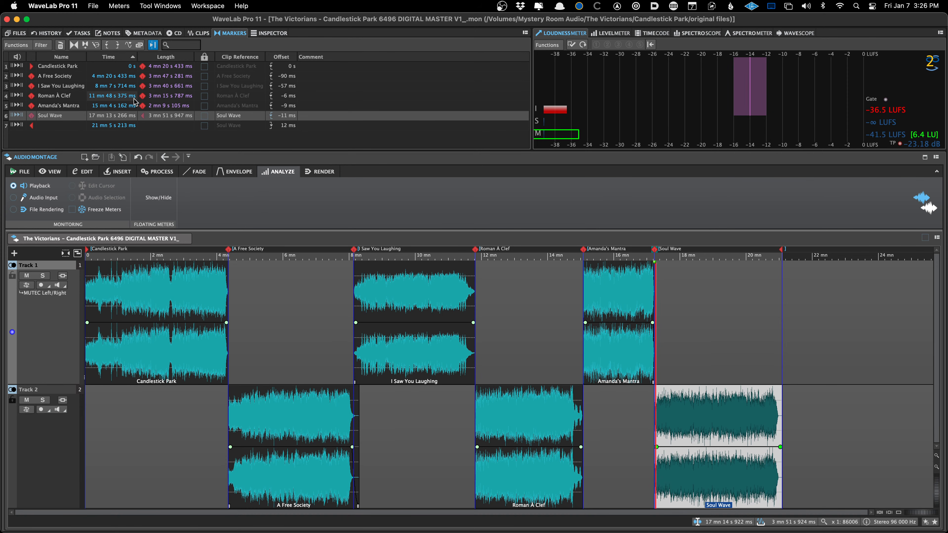
Copy the montage's file name without path or extension and use it to set the CD-Text album title to Candlestick Park
{"action": "key", "text": "super+shift+c"}
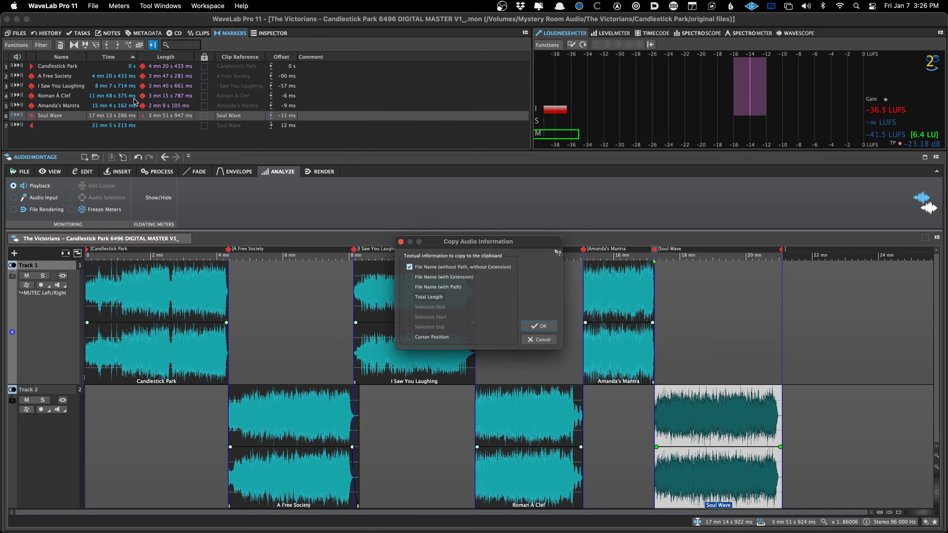
{"action": "key", "text": "Return"}
{"action": "key", "text": "super+shift+t"}
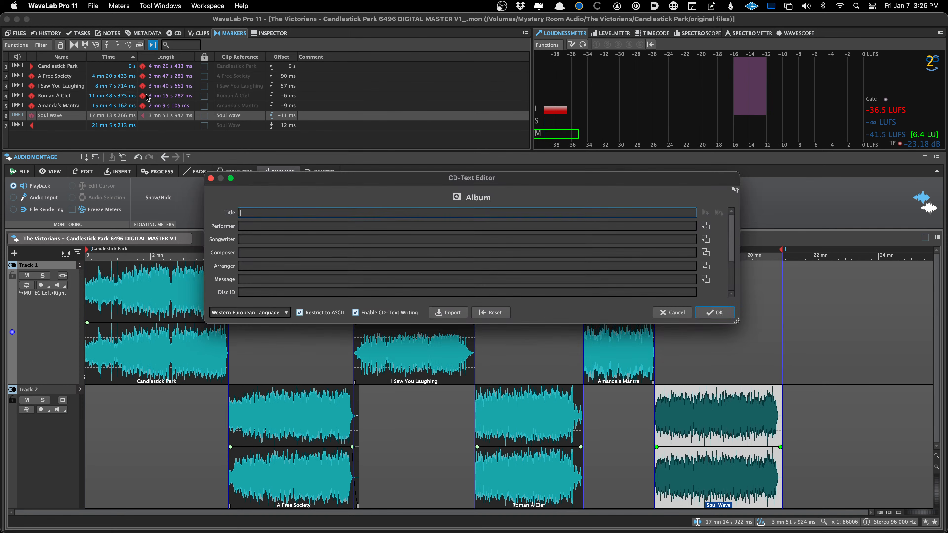
{"action": "key", "text": "super+v"}
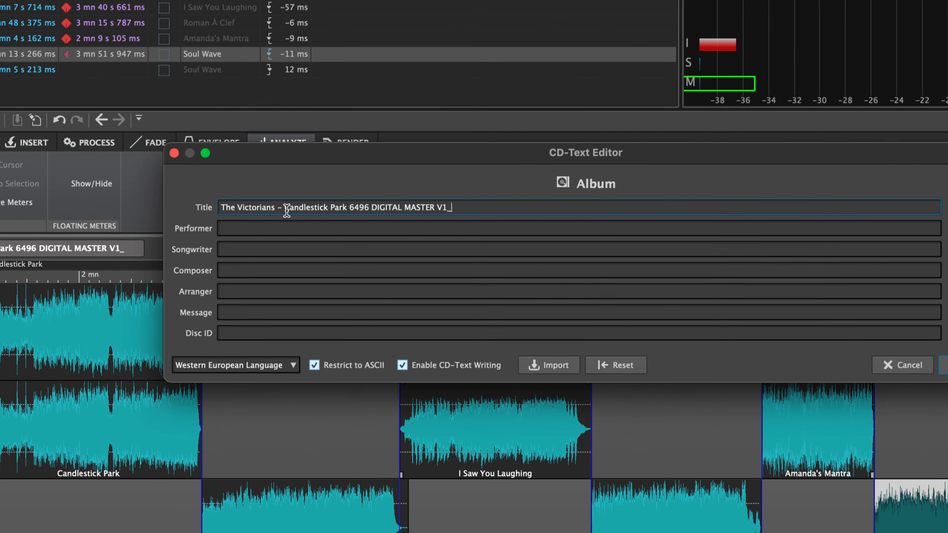
{"action": "left_click_drag", "start_coordinate": [286, 210], "coordinate": [219, 212]}
{"action": "key", "text": "BackSpace"}
{"action": "left_click_drag", "start_coordinate": [287, 209], "coordinate": [412, 207]}
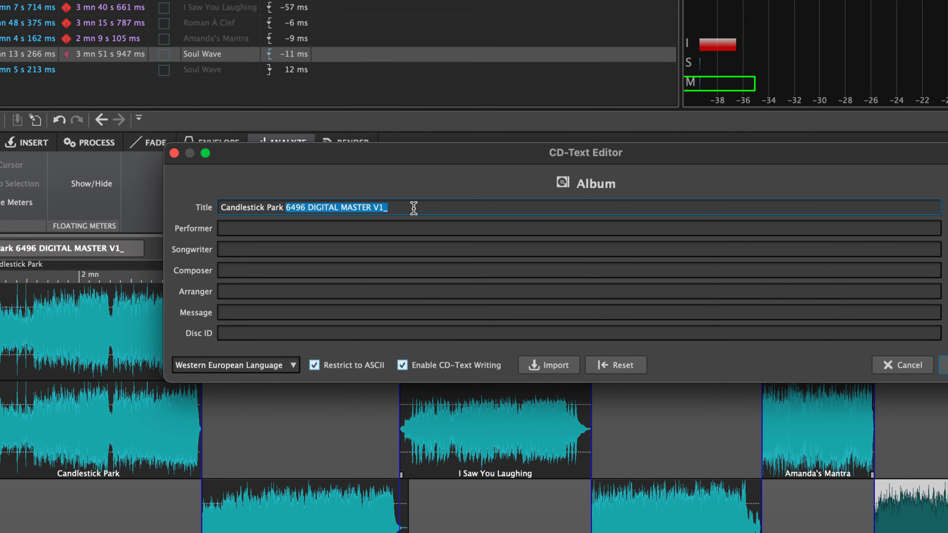
{"action": "key", "text": "BackSpace"}
Set the CD-Text album performer to The Victorians and copy it to all tracks
{"action": "left_click", "coordinate": [328, 223]}
{"action": "key", "text": "super+v"}
{"action": "left_click_drag", "start_coordinate": [275, 229], "coordinate": [460, 229]}
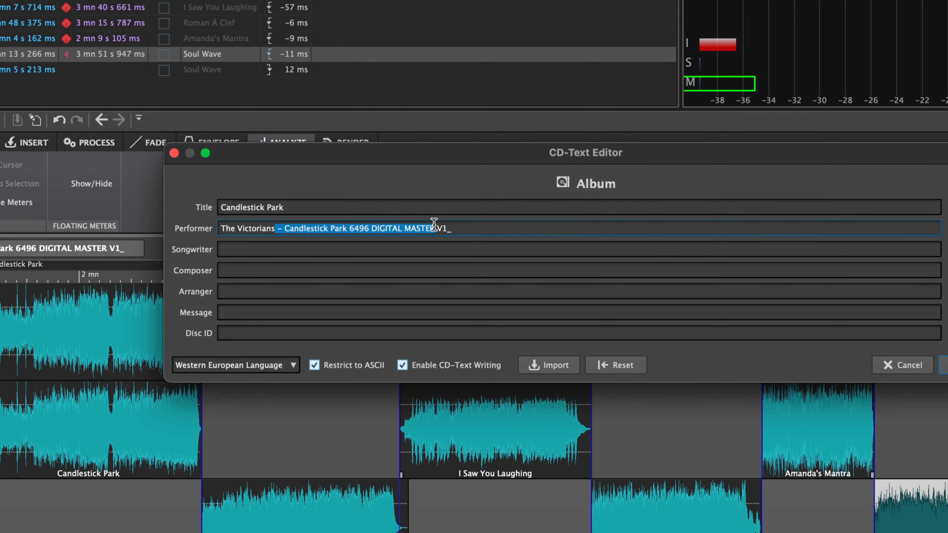
{"action": "key", "text": "BackSpace"}
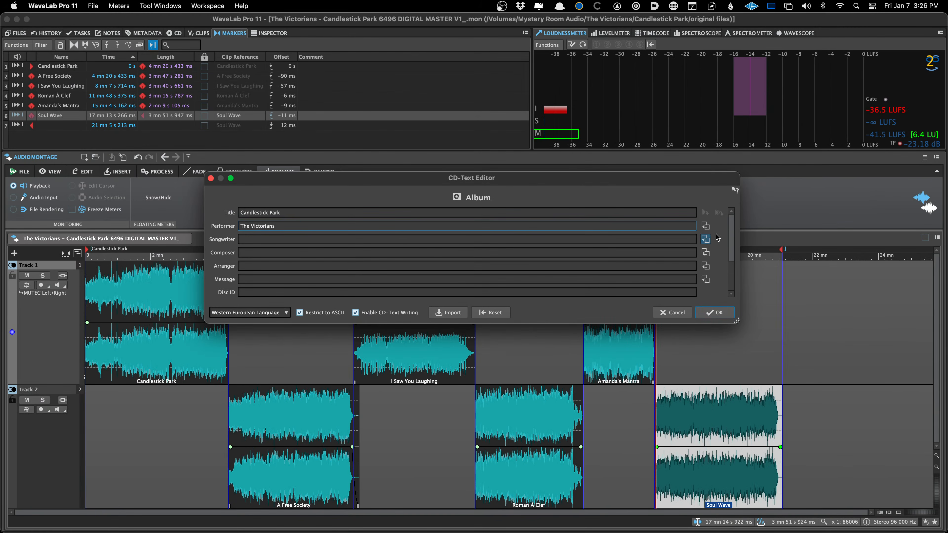
{"action": "left_click", "coordinate": [706, 226]}
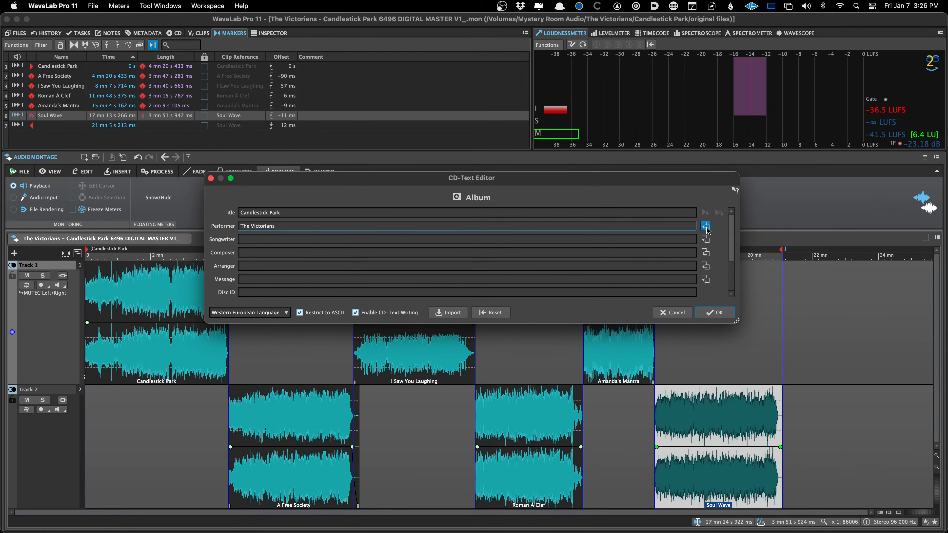
Fill the CD-Text track titles from the CD marker names, look through the tracks' entries and accept the CD-Text
{"action": "scroll", "coordinate": [718, 216], "scroll_direction": "down", "scroll_amount": 1}
{"action": "left_click", "coordinate": [706, 212]}
{"action": "scroll", "coordinate": [690, 210], "scroll_direction": "down", "scroll_amount": 5}
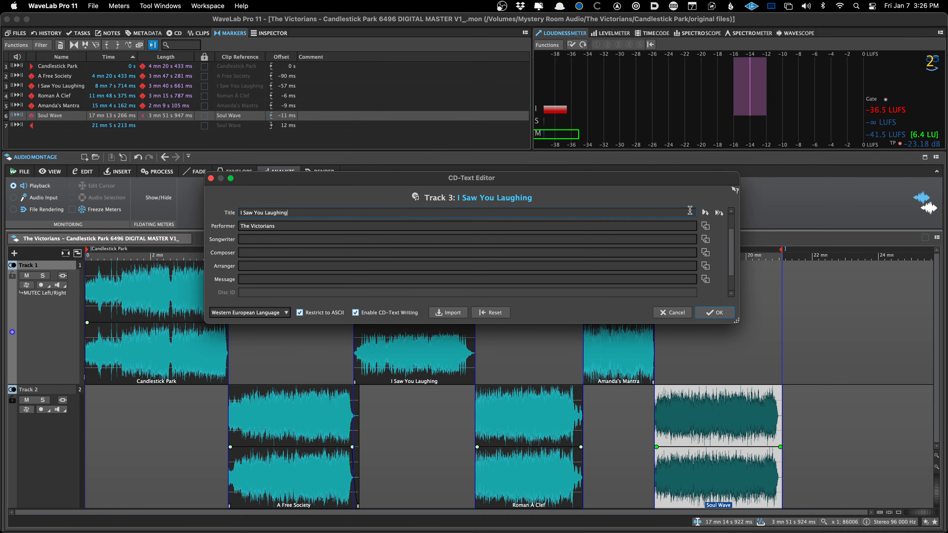
{"action": "scroll", "coordinate": [690, 210], "scroll_direction": "up", "scroll_amount": 4}
{"action": "scroll", "coordinate": [690, 211], "scroll_direction": "up", "scroll_amount": 2}
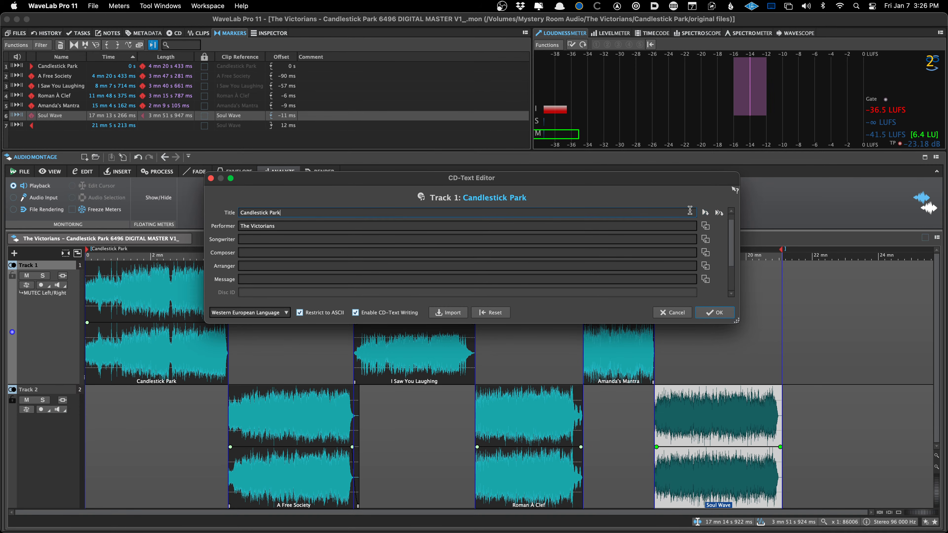
{"action": "key", "text": "Return"}
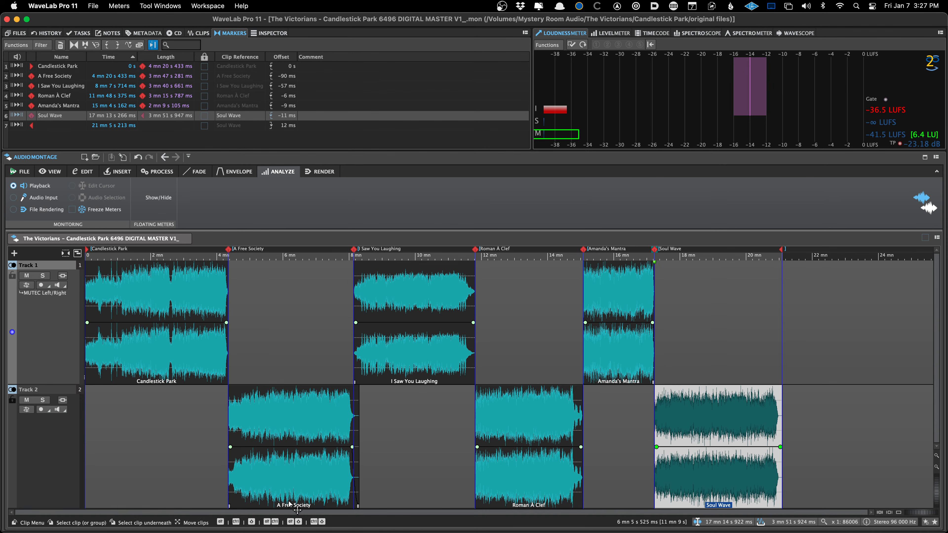
Try shifting I Saw You Laughing and the songs after it about 20 seconds later, and undo the move
{"action": "left_click_drag", "start_coordinate": [266, 497], "coordinate": [283, 493]}
{"action": "key", "text": "super+z"}
{"action": "mouse_move", "coordinate": [371, 366]}
{"action": "left_mouse_down"}
{"action": "mouse_move", "coordinate": [383, 366]}
{"action": "mouse_move", "coordinate": [371, 366]}
{"action": "left_mouse_up"}
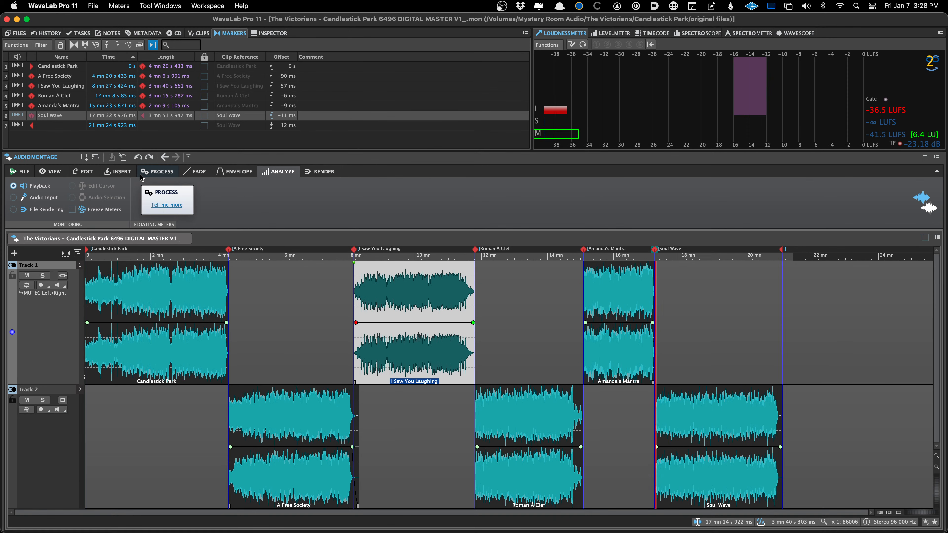
Normalize the clips with the Loudness Meta Normalizer to -16.00 LUFS, referenced to the top of the loudness range and ignoring peaks
{"action": "left_click", "coordinate": [274, 324]}
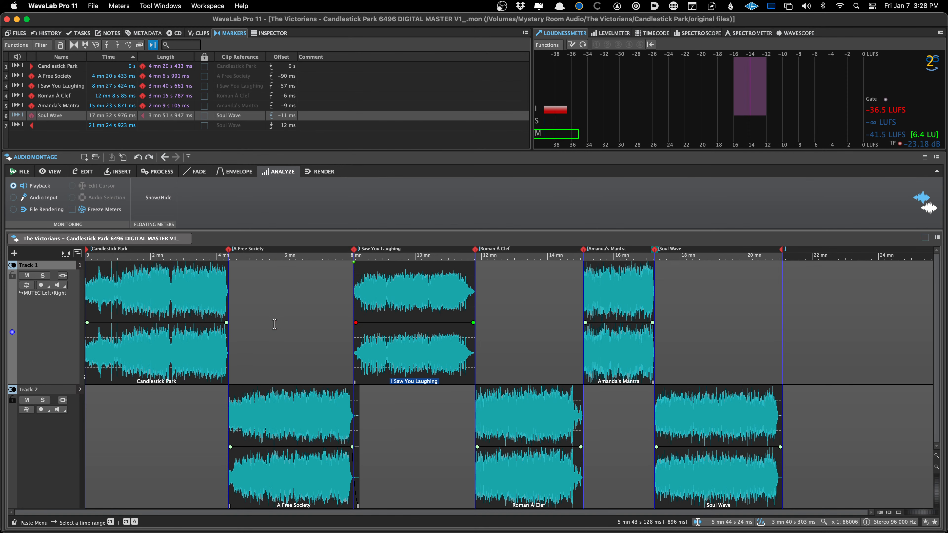
{"action": "key", "text": "n"}
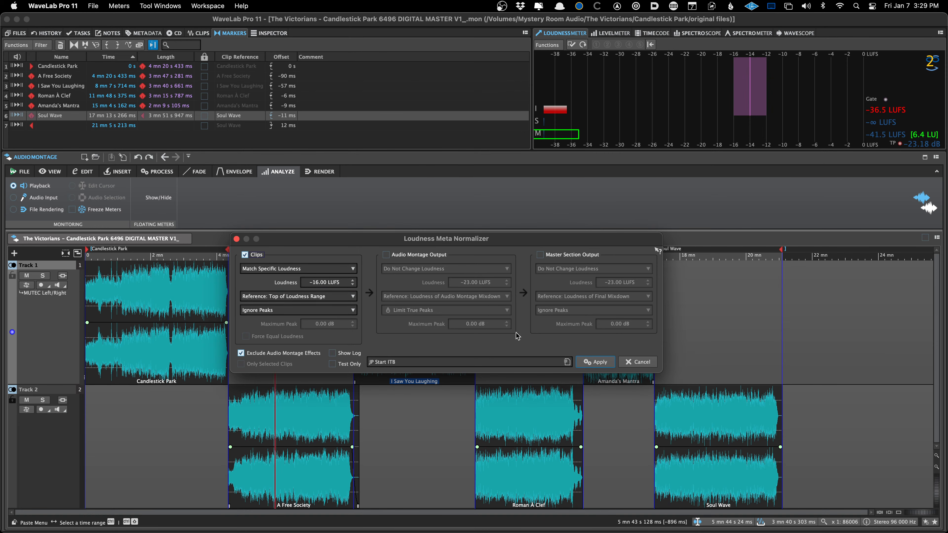
{"action": "left_click", "coordinate": [593, 362]}
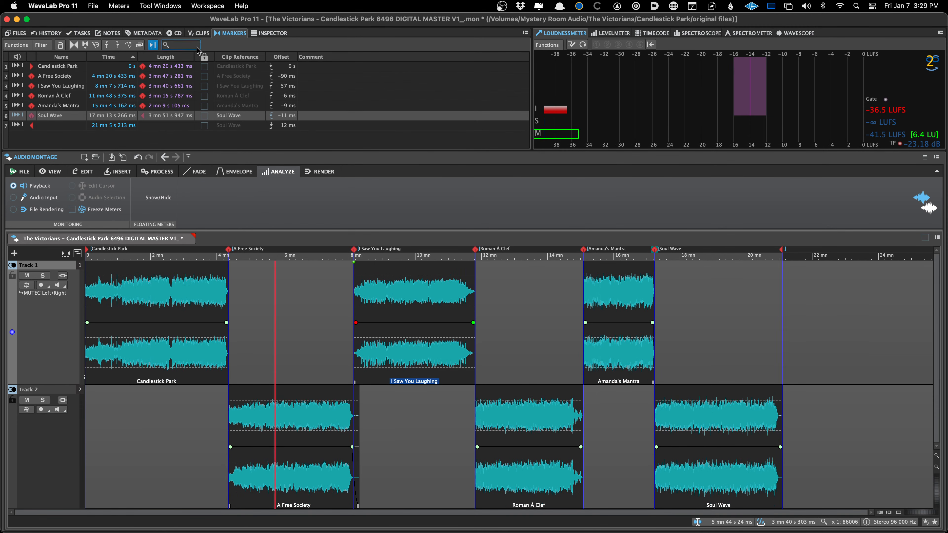
In the clip list, move A Free Society to Track 1 and back to Track 2, and save the montage
{"action": "left_click", "coordinate": [198, 32]}
{"action": "scroll", "coordinate": [211, 87], "scroll_direction": "left", "scroll_amount": 2}
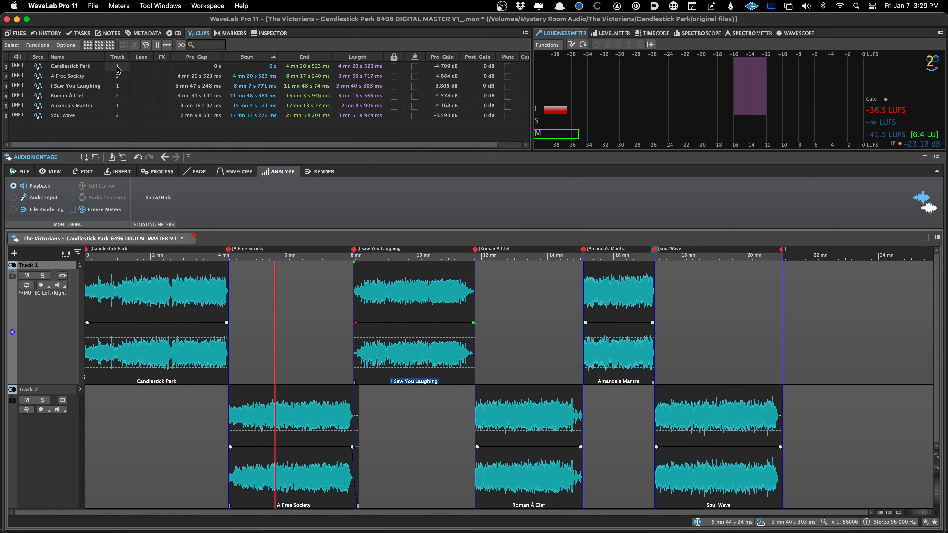
{"action": "left_click", "coordinate": [117, 76]}
{"action": "left_click", "coordinate": [128, 104]}
{"action": "left_click", "coordinate": [118, 76]}
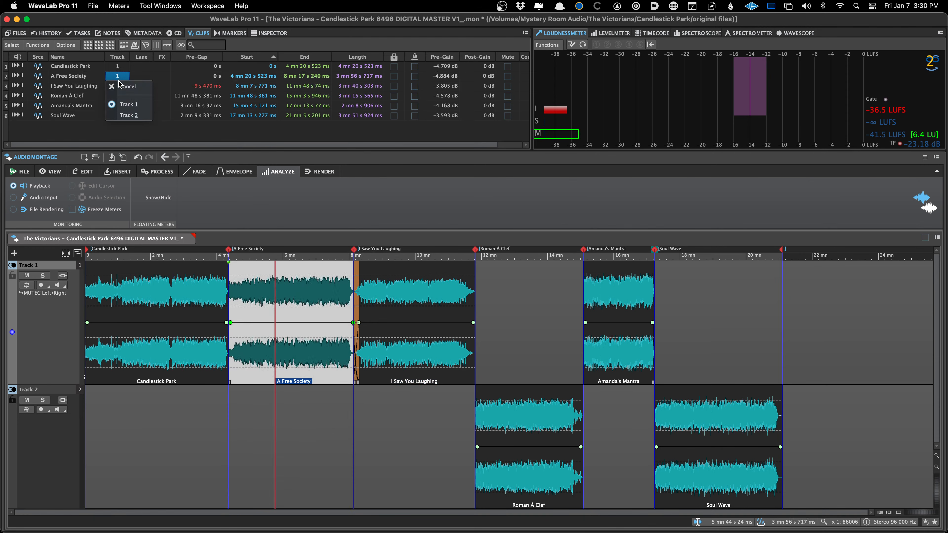
{"action": "left_click", "coordinate": [128, 121]}
{"action": "left_click", "coordinate": [116, 74]}
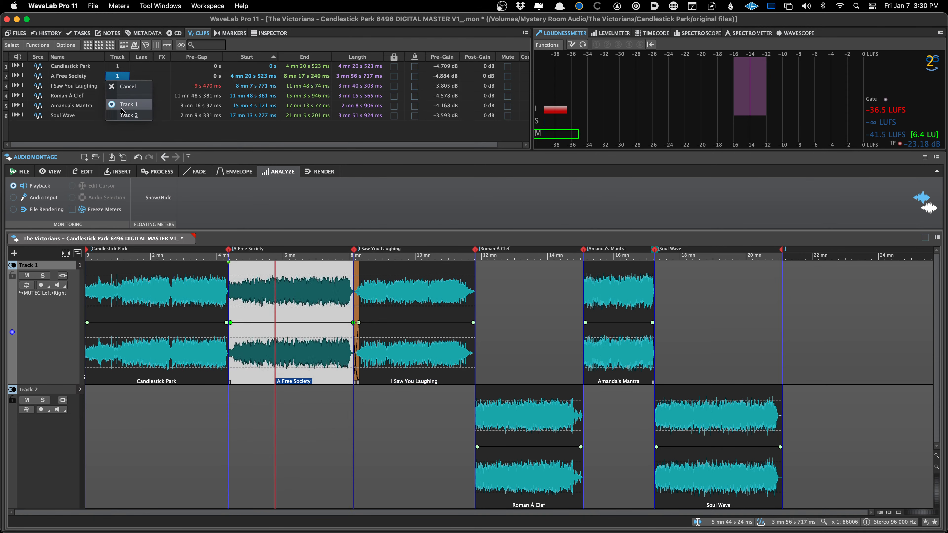
{"action": "left_click", "coordinate": [129, 115]}
{"action": "scroll", "coordinate": [336, 75], "scroll_direction": "right", "scroll_amount": 2}
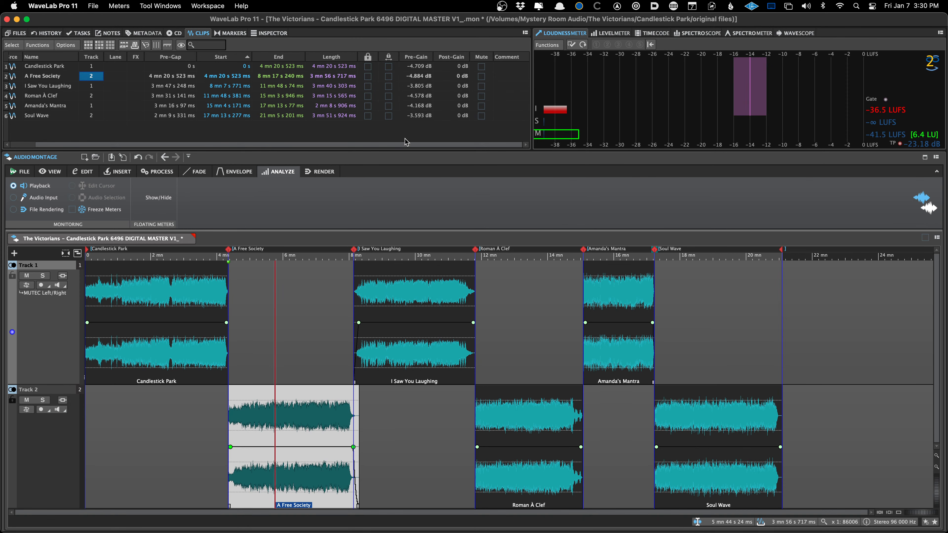
{"action": "key", "text": "super+s"}
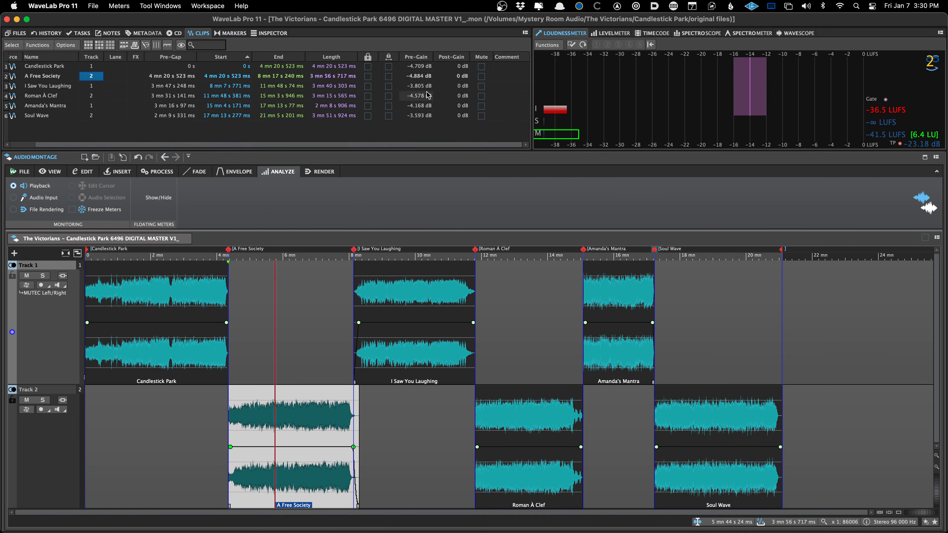
Insert Steinberg's MasterRig as the first clip effect on A Free Society
{"action": "left_click", "coordinate": [178, 301]}
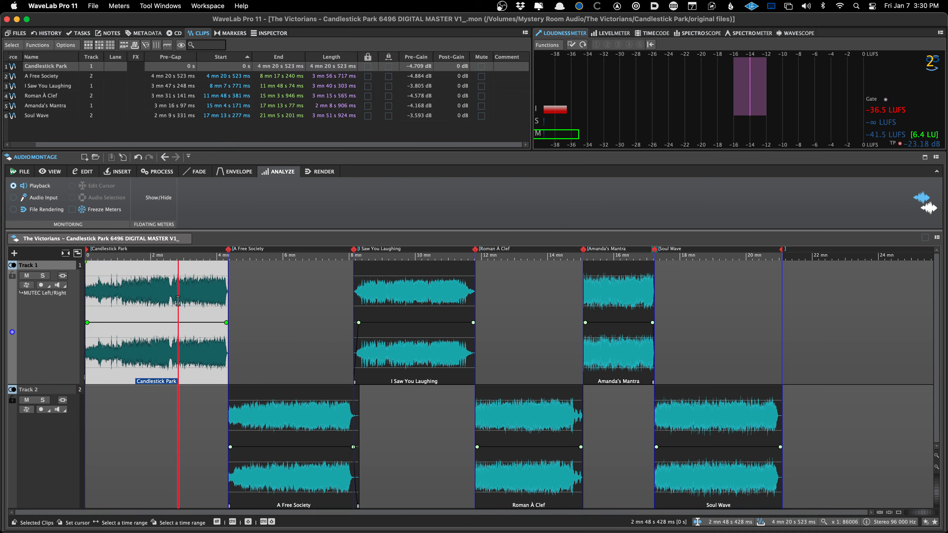
{"action": "left_click", "coordinate": [250, 328]}
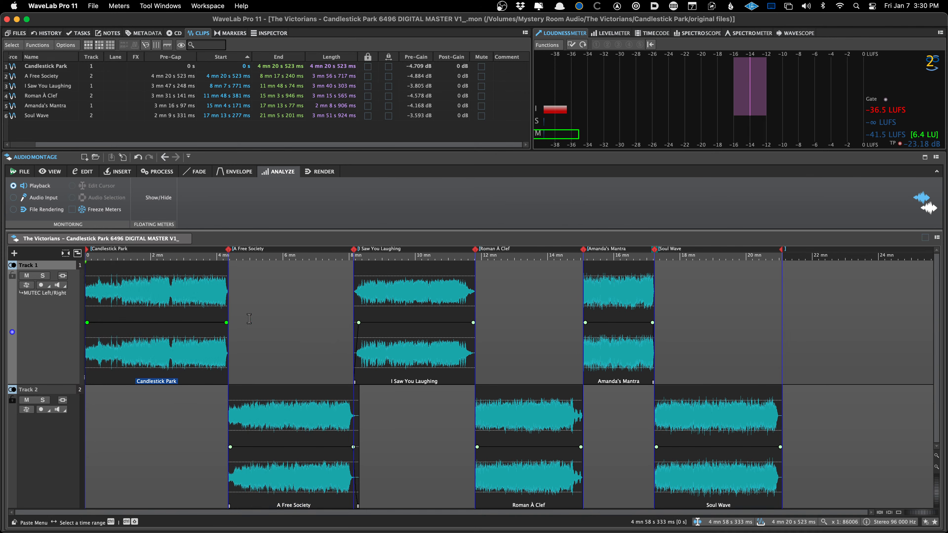
{"action": "left_click", "coordinate": [269, 430]}
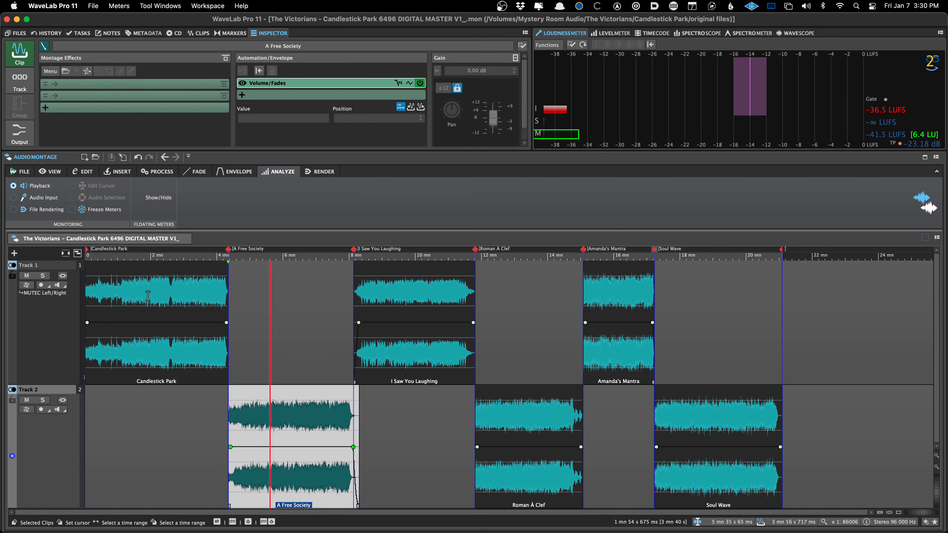
{"action": "left_click", "coordinate": [282, 410]}
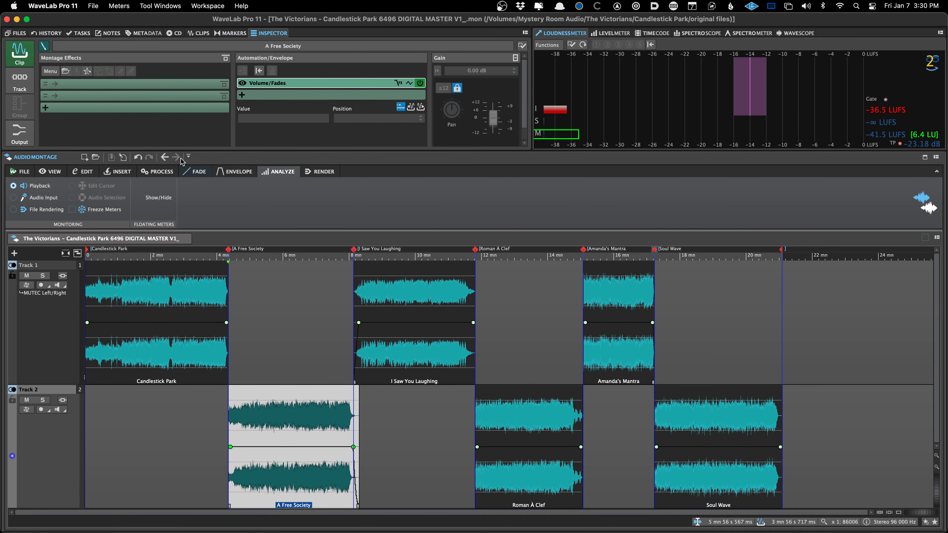
{"action": "left_click", "coordinate": [92, 86]}
{"action": "mouse_move", "coordinate": [126, 394]}
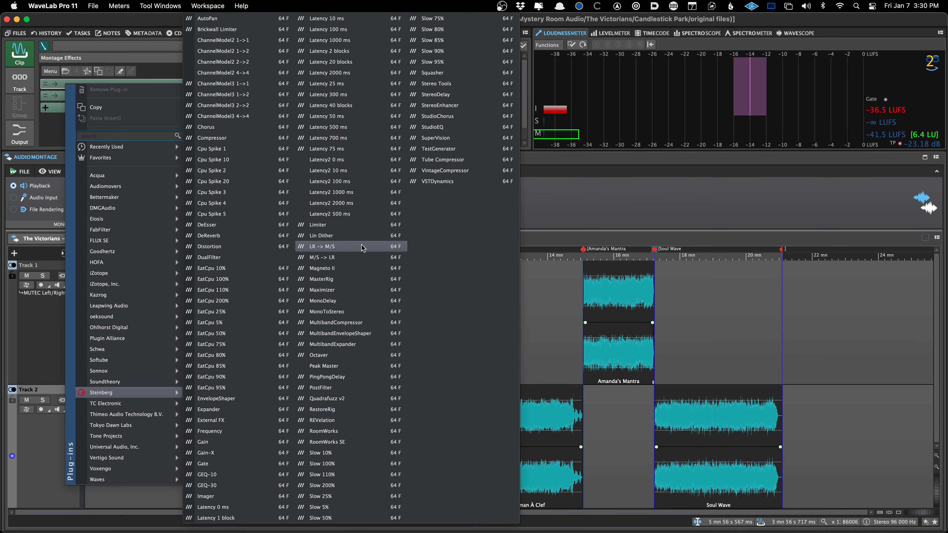
{"action": "left_click", "coordinate": [331, 279]}
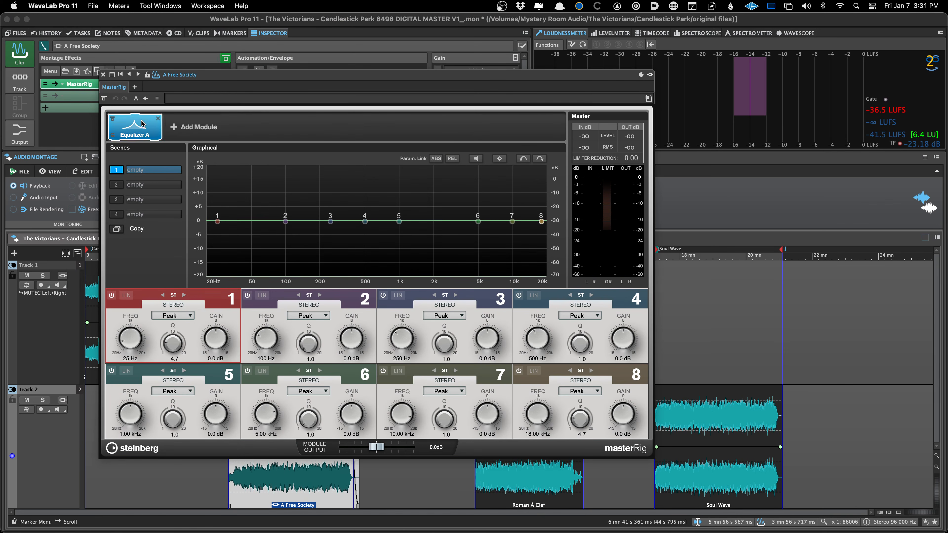
Add a Compressor A module to MasterRig, close the plug-in and save the montage
{"action": "left_click", "coordinate": [191, 127]}
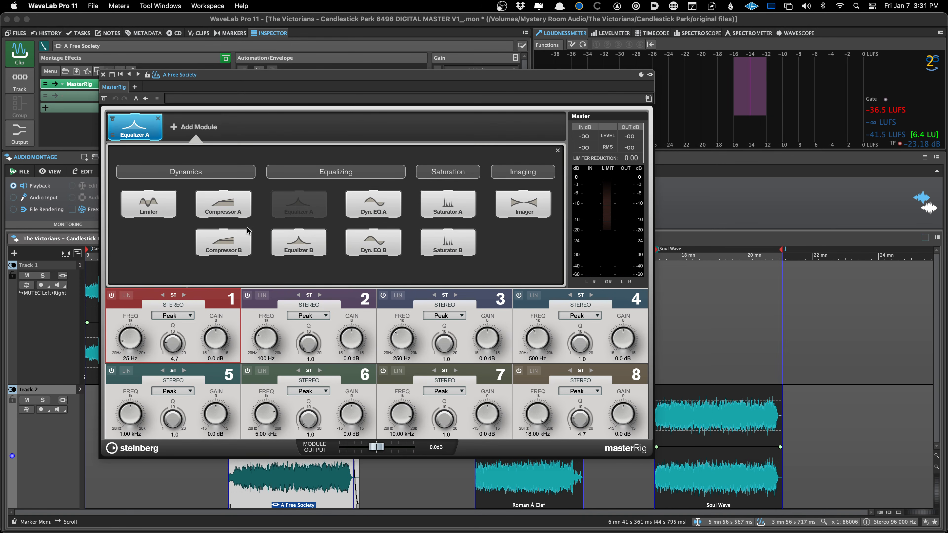
{"action": "left_click", "coordinate": [236, 212]}
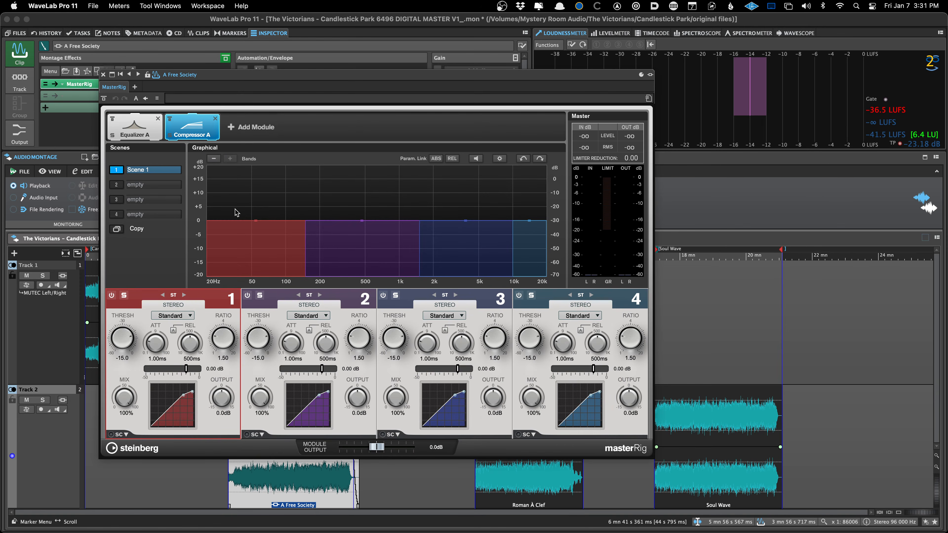
{"action": "left_click", "coordinate": [103, 75]}
{"action": "key", "text": "super+s"}
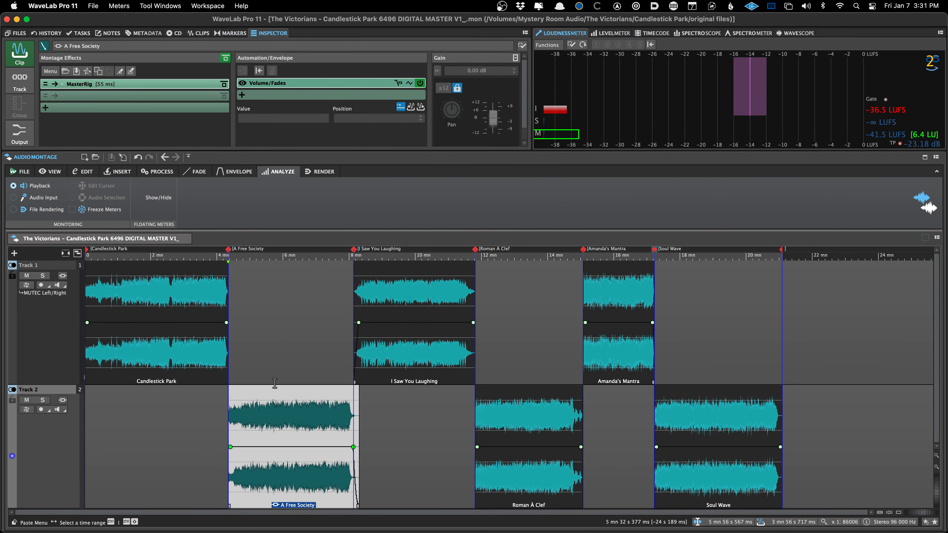
Play a short passage of A Free Society from about 5 min 38 s
{"action": "left_click", "coordinate": [272, 409]}
{"action": "key", "text": "space"}
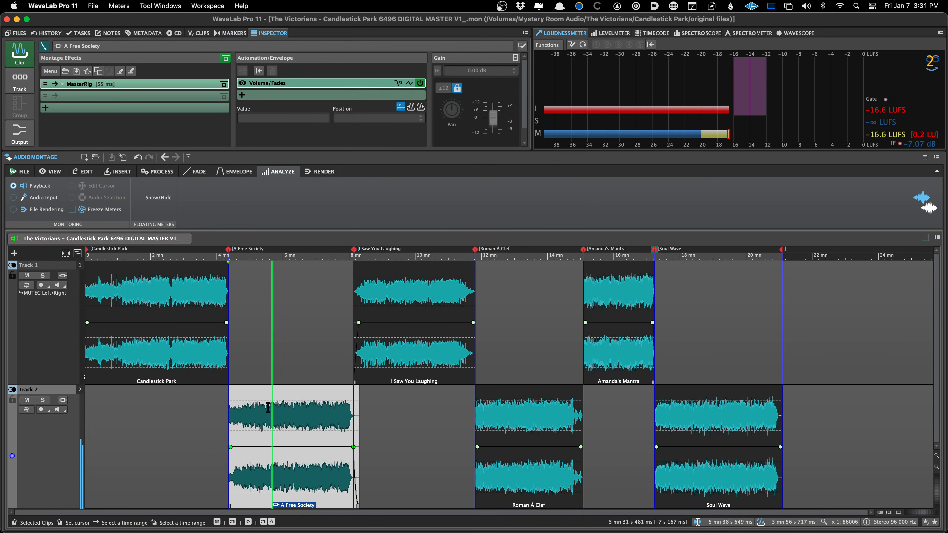
{"action": "key", "text": "space"}
Look at the montage output effects, and load a saved JP Clip FX plug-in chain with Unisum onto A Free Society's clip
{"action": "key", "text": "o"}
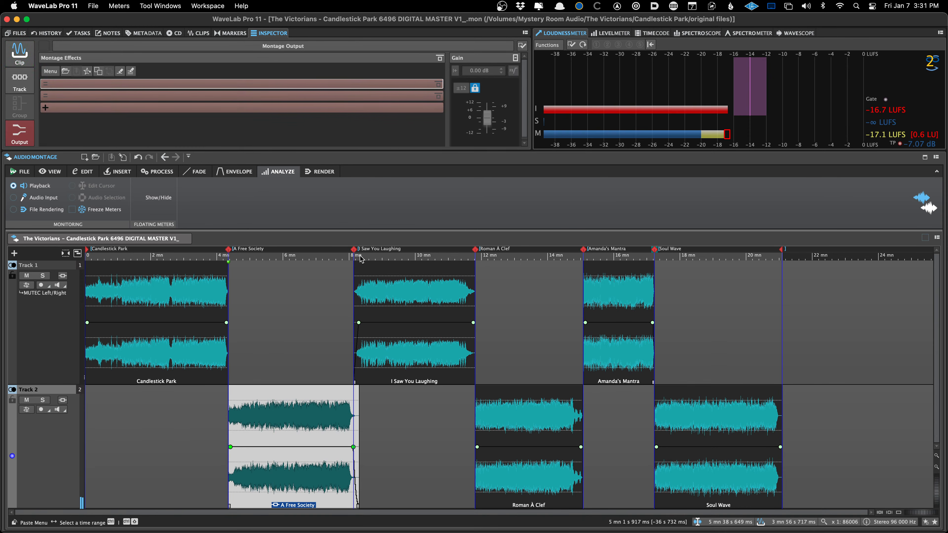
{"action": "key", "text": "super+o"}
{"action": "key", "text": "Escape"}
{"action": "key", "text": "c"}
{"action": "key", "text": "super+o"}
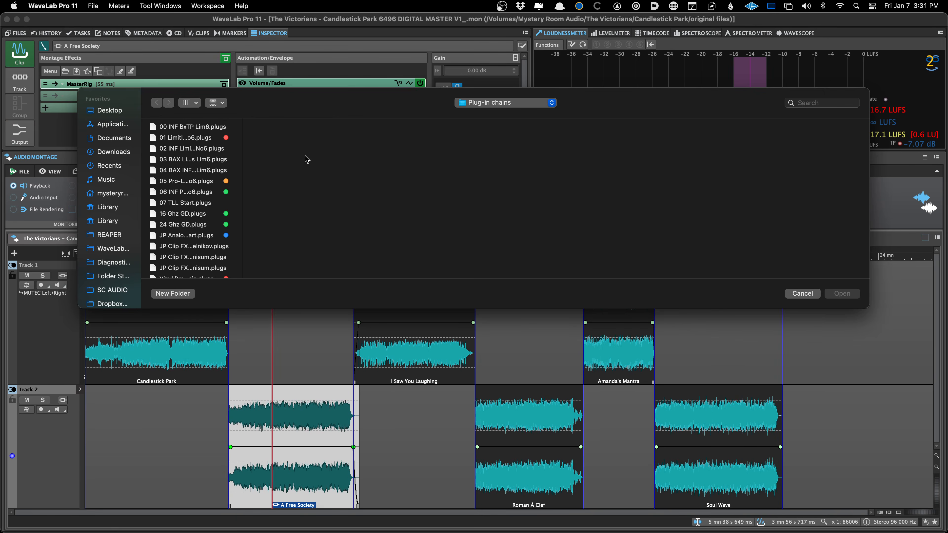
{"action": "left_click", "coordinate": [189, 203]}
{"action": "double_click", "coordinate": [188, 258]}
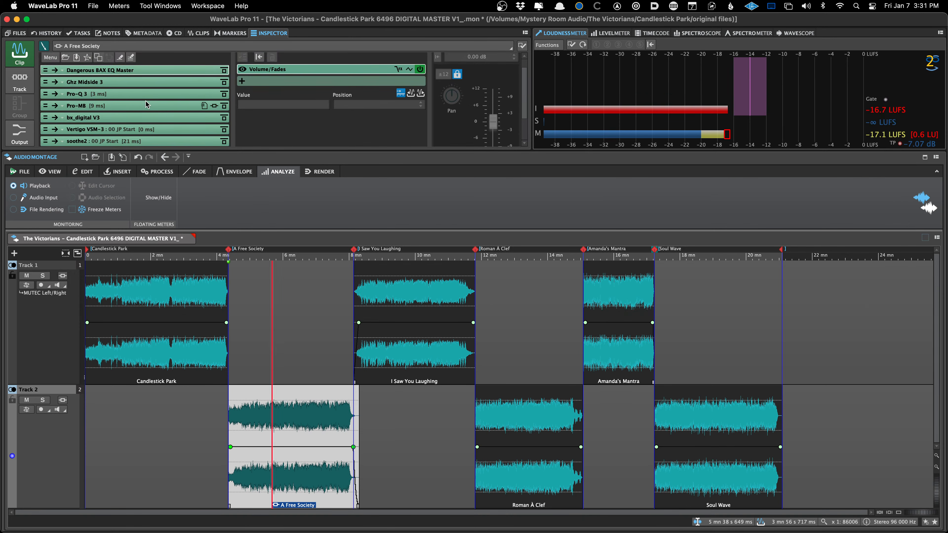
Show the Pro-Q 3 settings on A Free Society and play the song through the plug-in chain
{"action": "left_click", "coordinate": [149, 93]}
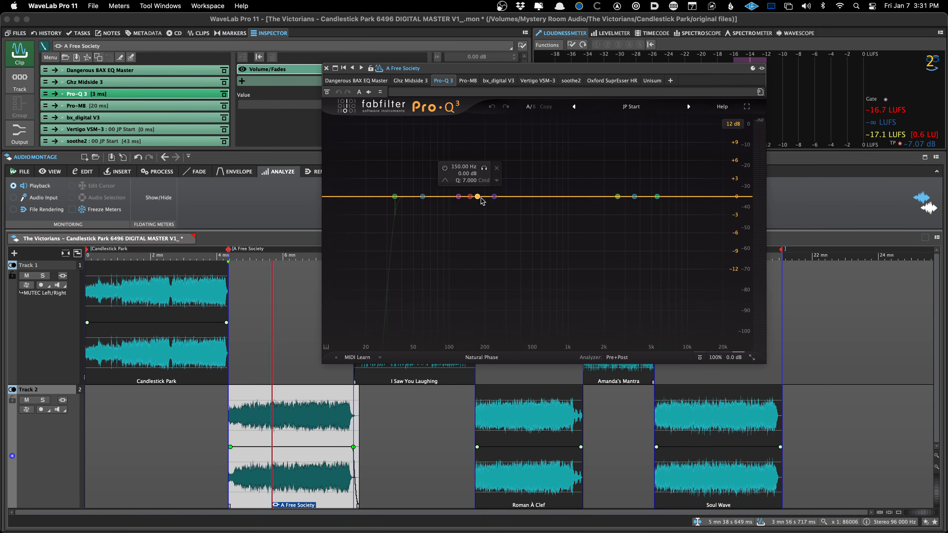
{"action": "key", "text": "space"}
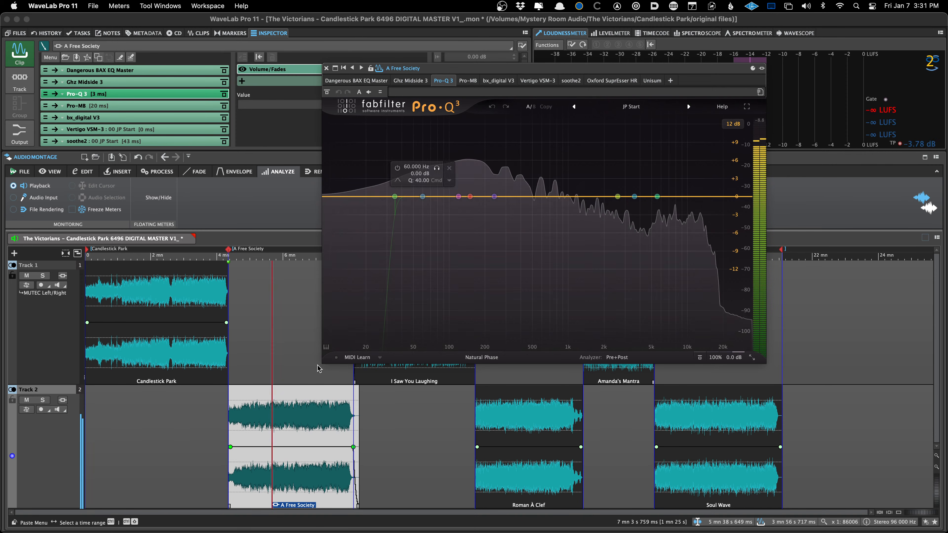
{"action": "left_click_drag", "start_coordinate": [497, 69], "coordinate": [482, 112]}
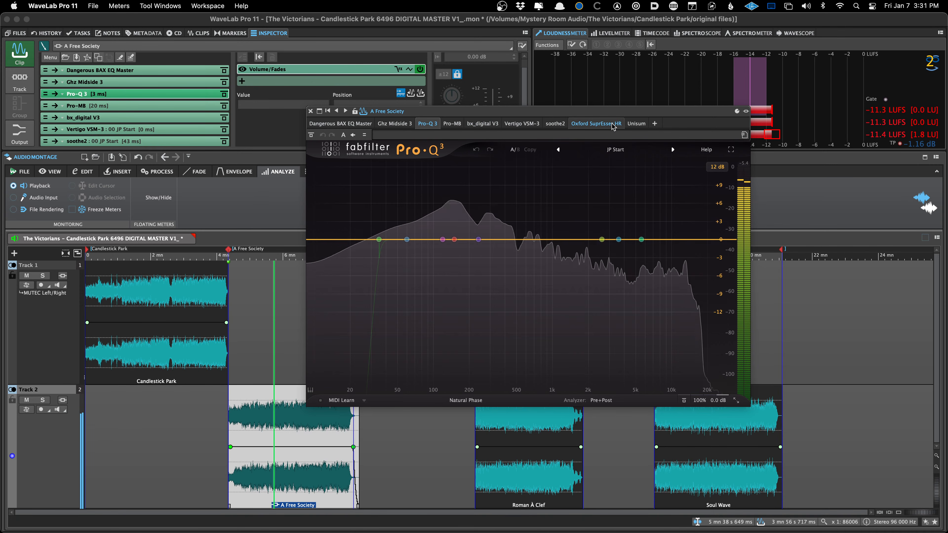
Show the Unisum compressor on A Free Society, raise its threshold to 0.73 dB, and save the montage
{"action": "left_click", "coordinate": [596, 123]}
{"action": "left_click", "coordinate": [634, 124]}
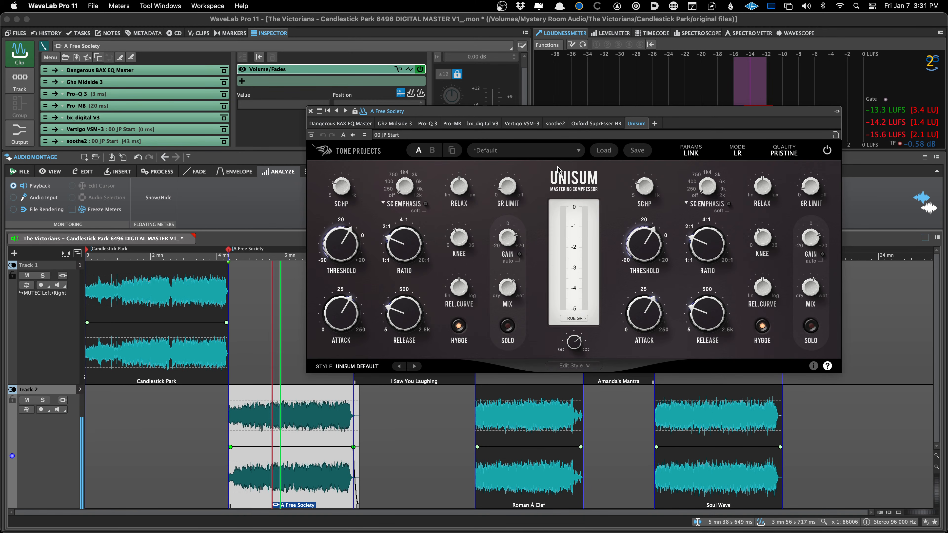
{"action": "left_click_drag", "start_coordinate": [328, 243], "coordinate": [328, 210]}
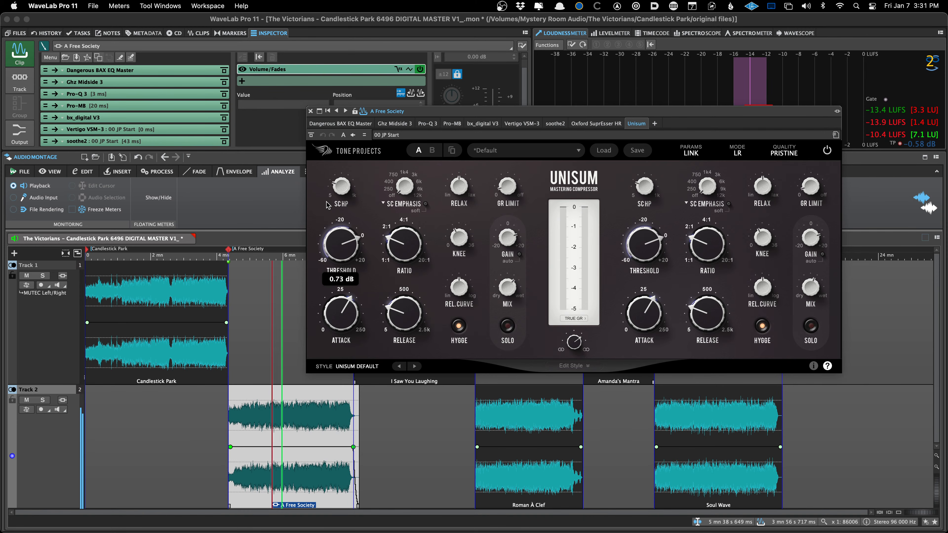
{"action": "left_click", "coordinate": [311, 111]}
{"action": "key", "text": "super+s"}
Play from about 6 min 34 s and load the saved 06 INF plug-in chain into the montage output effects
{"action": "left_click", "coordinate": [303, 332]}
{"action": "key", "text": "space"}
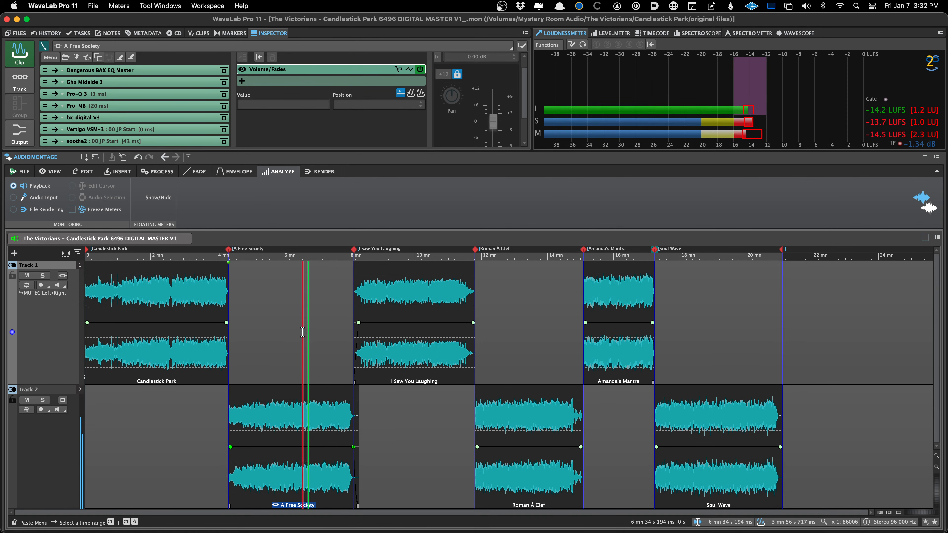
{"action": "key", "text": "super+o"}
{"action": "key", "text": "Escape"}
{"action": "key", "text": "super+shift+o"}
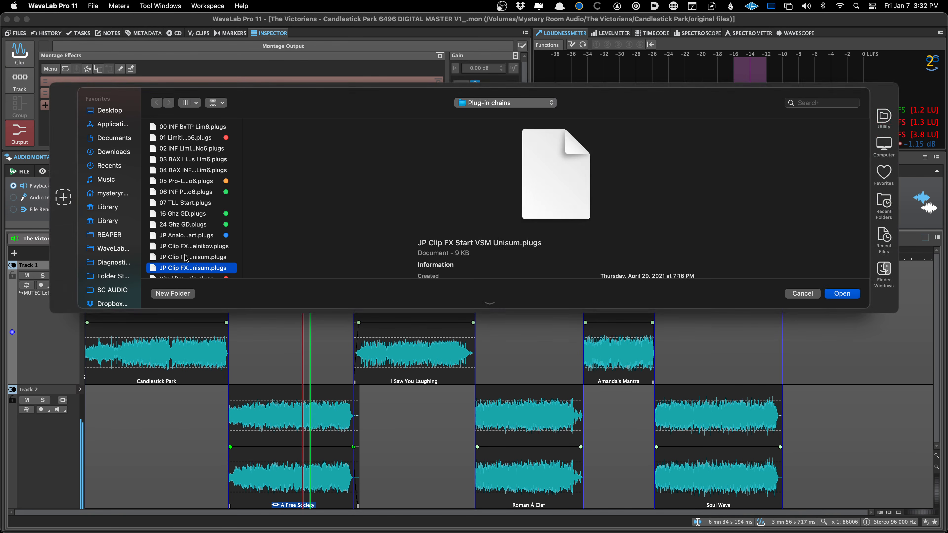
{"action": "double_click", "coordinate": [200, 193]}
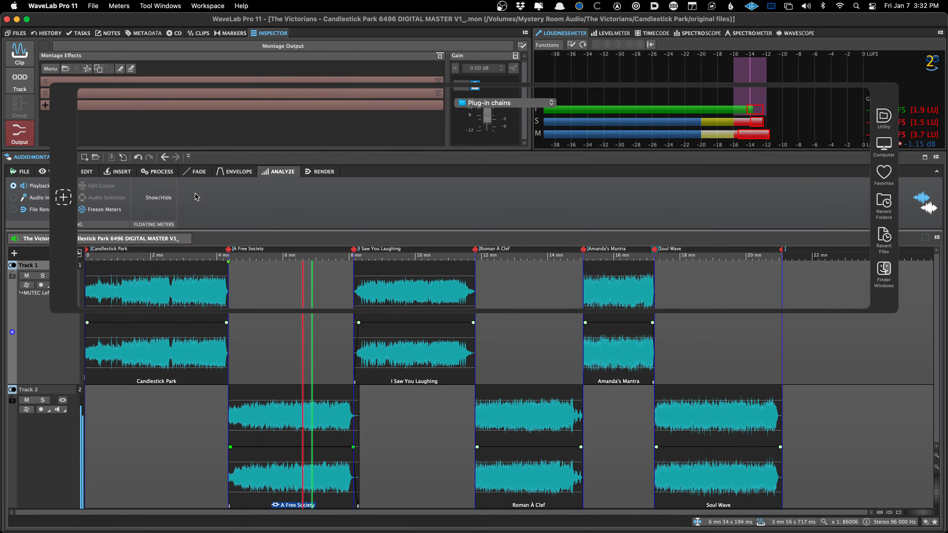
Play A Free Society from about 6 min 23 s and show its clip's Pro-Q 3 settings
{"action": "left_click", "coordinate": [294, 412]}
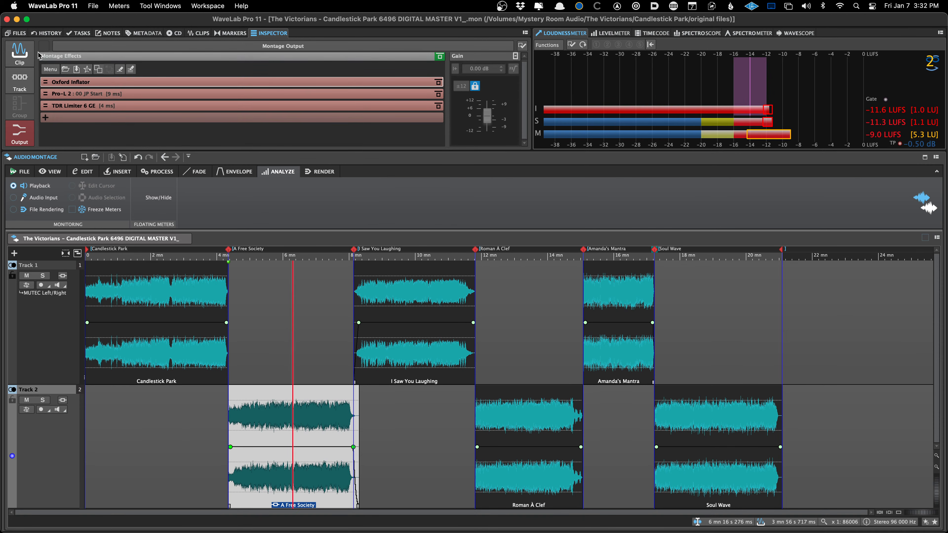
{"action": "left_click", "coordinate": [293, 429]}
{"action": "left_click", "coordinate": [297, 429]}
{"action": "key", "text": "space"}
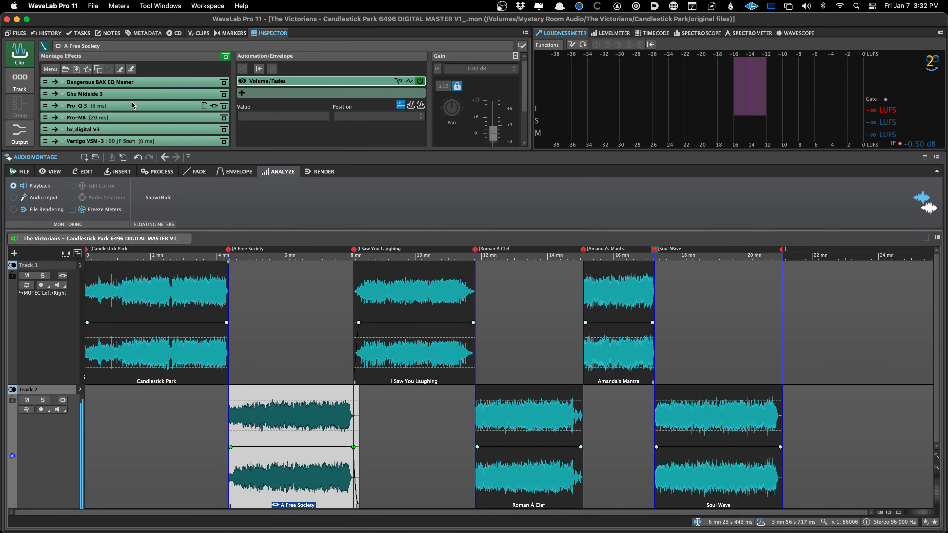
{"action": "left_click", "coordinate": [132, 105]}
{"action": "left_click_drag", "start_coordinate": [433, 111], "coordinate": [486, 93]}
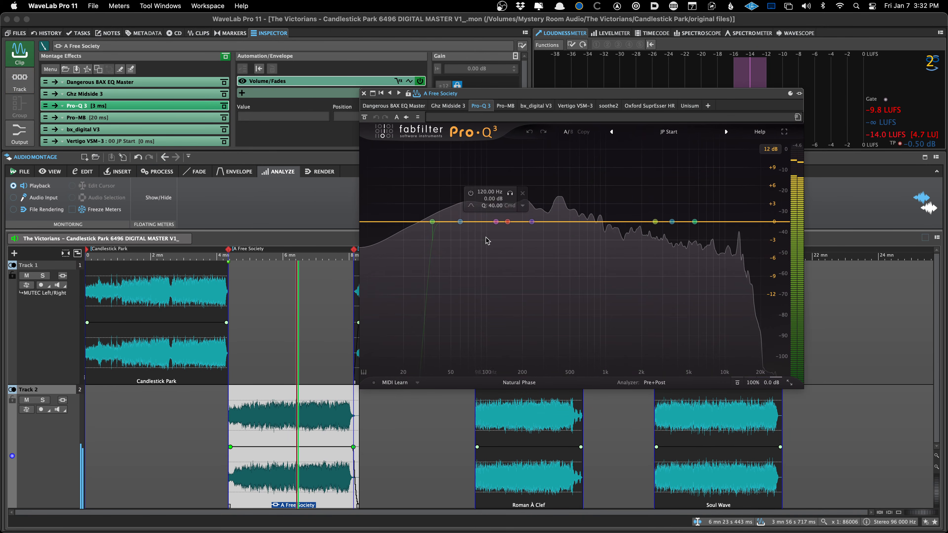
Play Candlestick Park from about 2 min 7 s while viewing the output's Oxford Inflator and Pro-L 2, and save the montage
{"action": "left_click", "coordinate": [155, 291]}
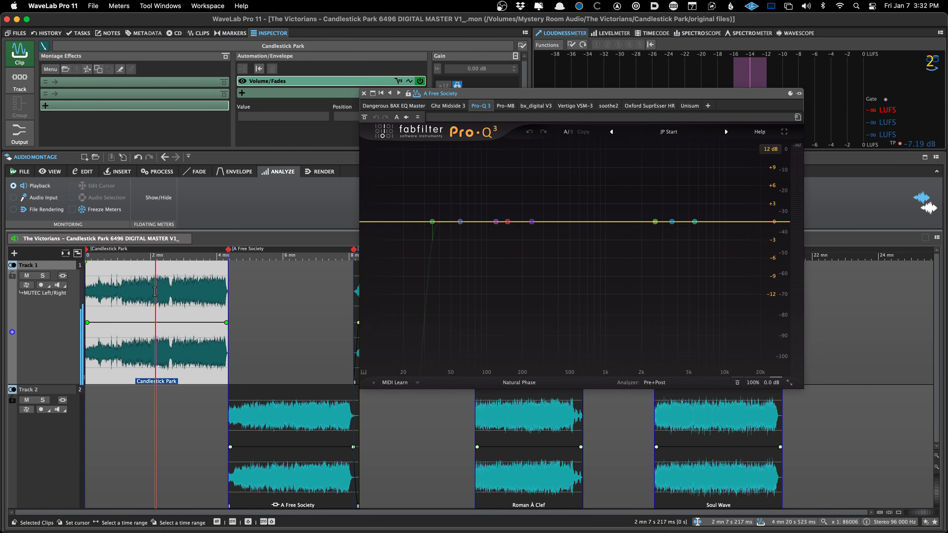
{"action": "key", "text": "space"}
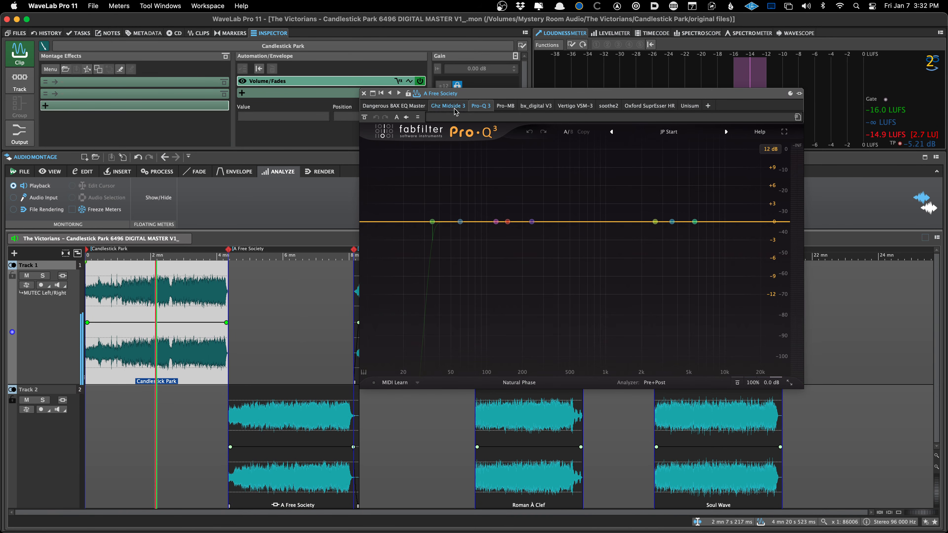
{"action": "left_click", "coordinate": [19, 131]}
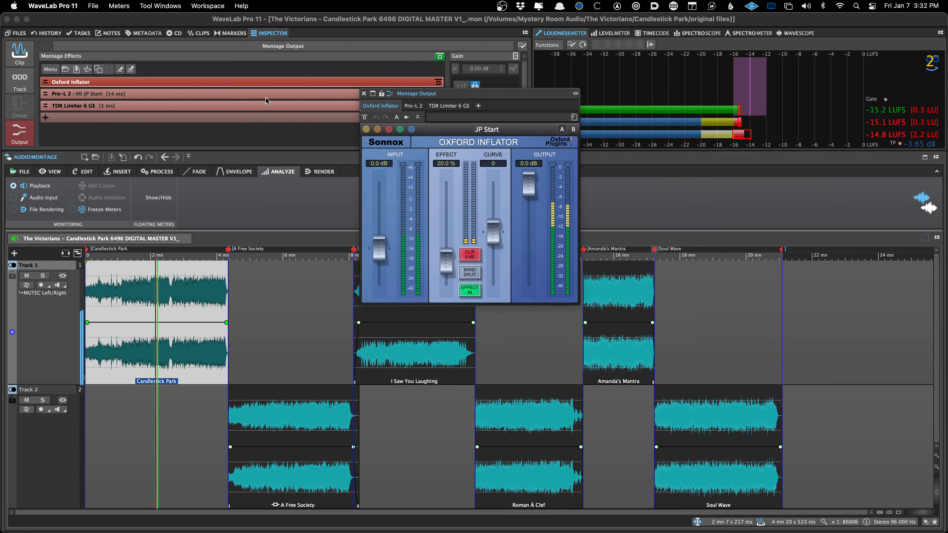
{"action": "left_click", "coordinate": [165, 94]}
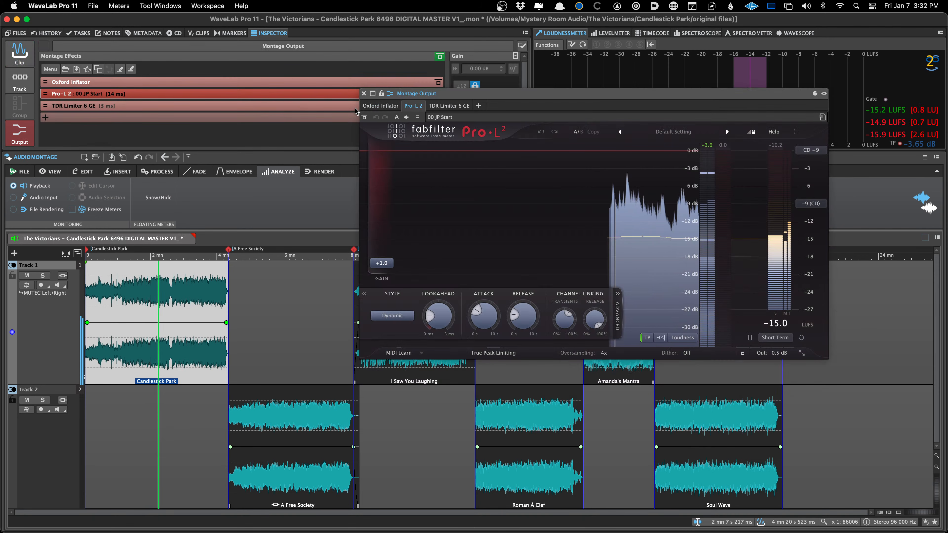
{"action": "left_click", "coordinate": [364, 94]}
{"action": "key", "text": "super+s"}
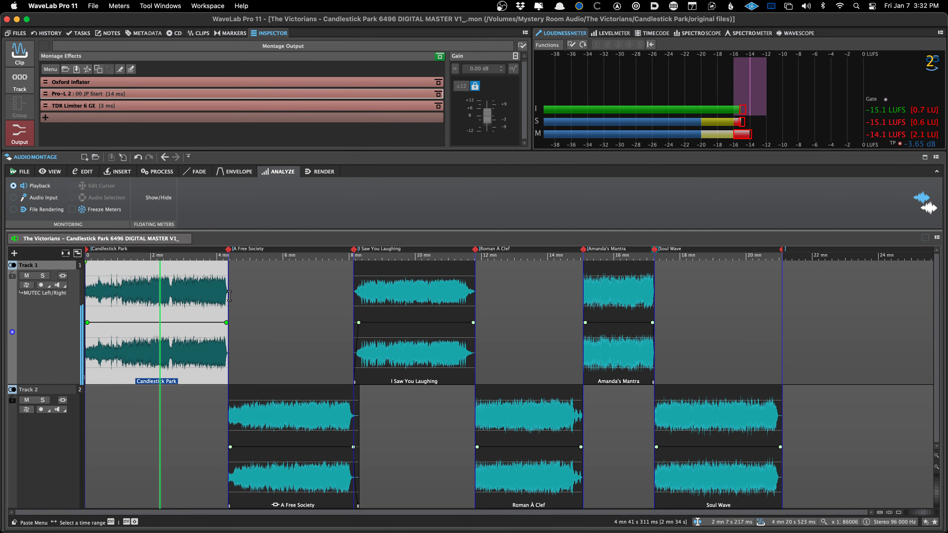
Compare playback of Candlestick Park from about 2 min 14 s with A Free Society from about 5 min 23 s
{"action": "key", "text": "space"}
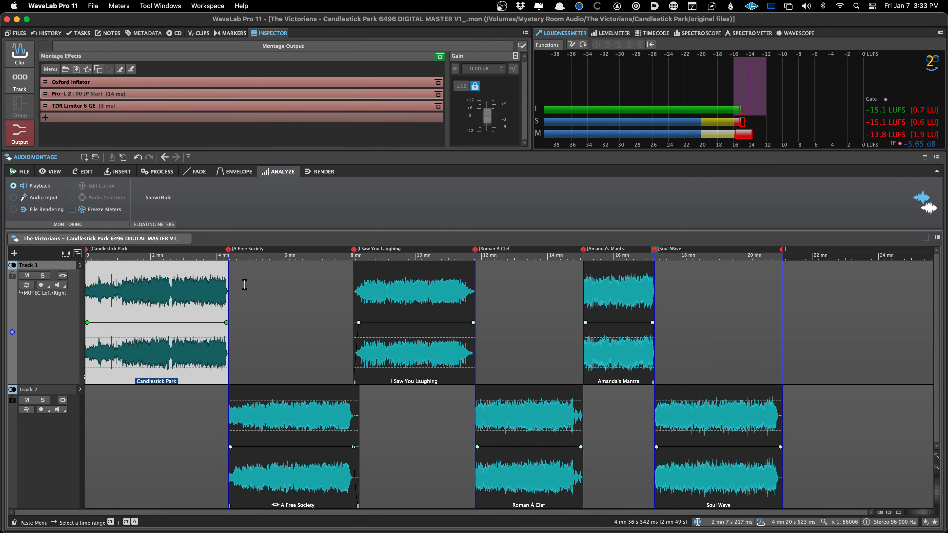
{"action": "left_click", "coordinate": [160, 297]}
{"action": "key", "text": "space"}
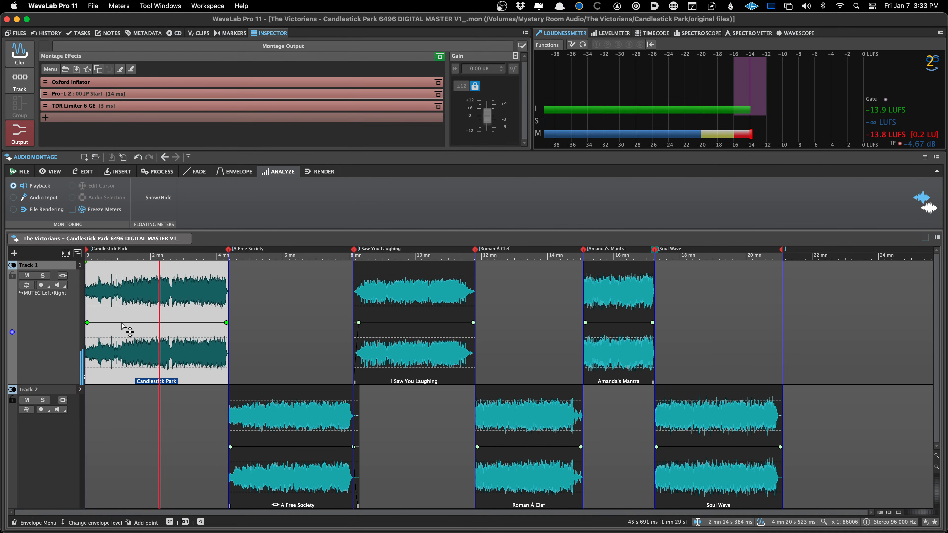
{"action": "left_click", "coordinate": [241, 325]}
{"action": "key", "text": "space"}
{"action": "left_click", "coordinate": [264, 325]}
{"action": "key", "text": "space"}
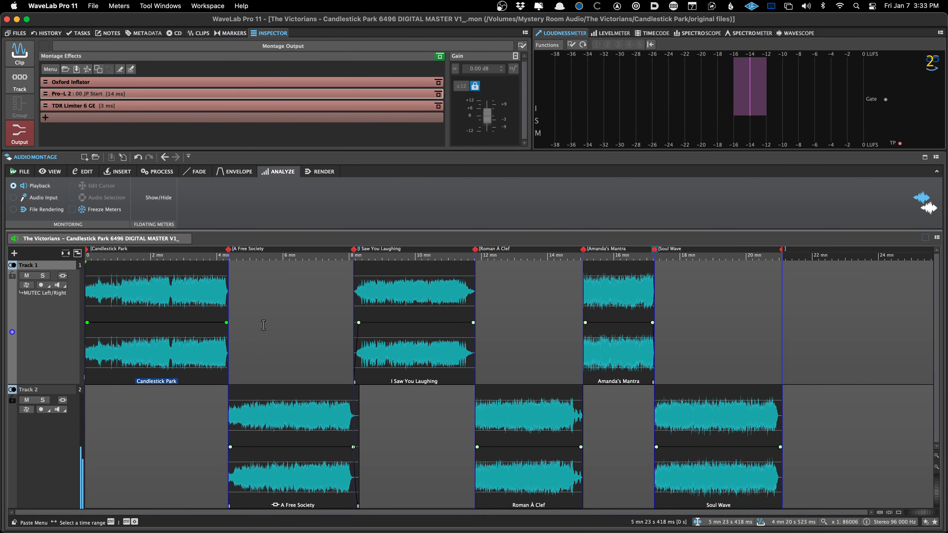
{"action": "key", "text": "space"}
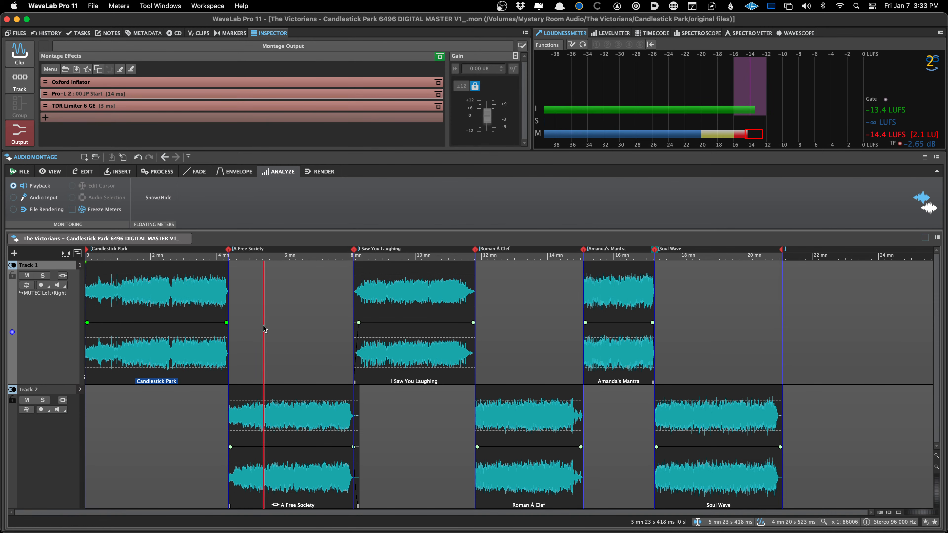
Inspect the overlap between the end of A Free Society and the start of I Saw You Laughing
{"action": "key", "text": "Tab"}
{"action": "key", "text": "Up"}
{"action": "key", "text": "Up"}
{"action": "key", "text": "Up"}
{"action": "key", "text": "Up"}
{"action": "key", "text": "Up"}
{"action": "key", "text": "Up"}
{"action": "key", "text": "Up"}
{"action": "key", "text": "Up"}
{"action": "key", "text": "Up"}
{"action": "key", "text": "Up"}
{"action": "key", "text": "Up"}
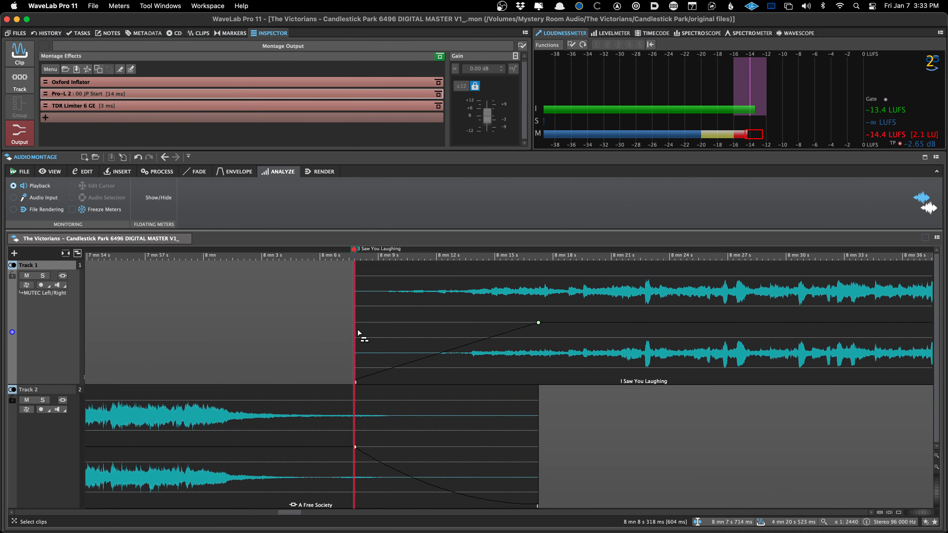
Audition the transition from I Saw You Laughing into Roman À Clef, starting at about 11 min 46 s
{"action": "scroll", "coordinate": [358, 331], "scroll_direction": "down", "scroll_amount": 10}
{"action": "scroll", "coordinate": [528, 411], "scroll_direction": "up", "scroll_amount": 5}
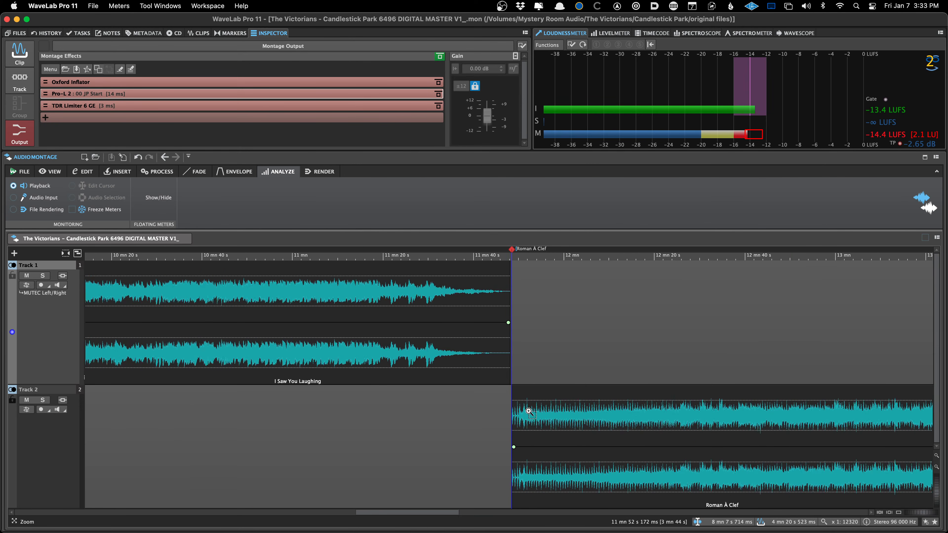
{"action": "scroll", "coordinate": [527, 411], "scroll_direction": "up", "scroll_amount": 4}
{"action": "key", "text": "space"}
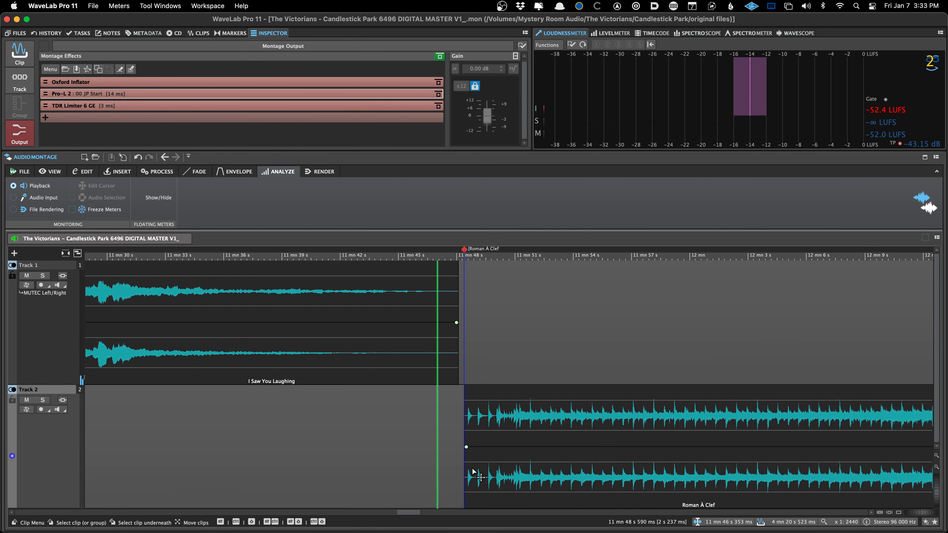
{"action": "key", "text": "space"}
{"action": "scroll", "coordinate": [473, 464], "scroll_direction": "up", "scroll_amount": 2}
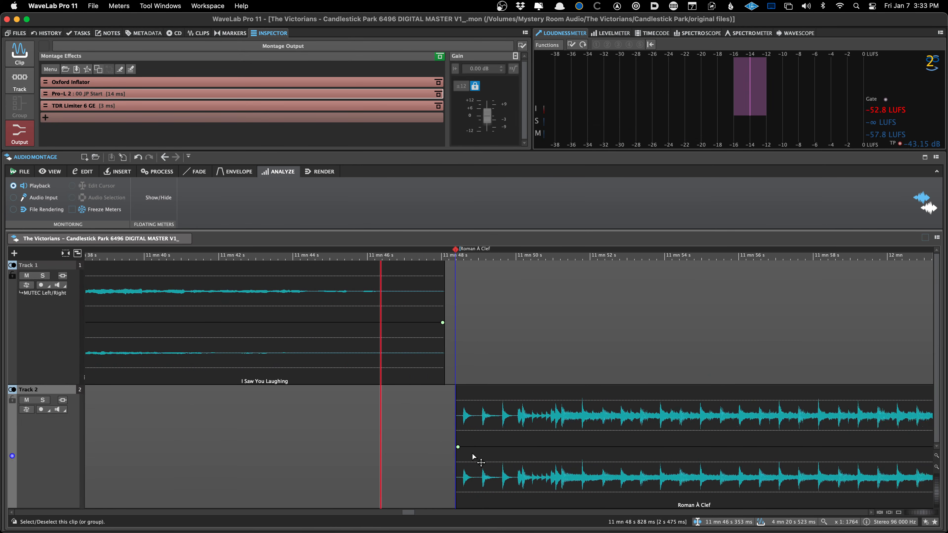
{"action": "scroll", "coordinate": [473, 464], "scroll_direction": "up", "scroll_amount": 4}
{"action": "scroll", "coordinate": [410, 425], "scroll_direction": "up", "scroll_amount": 3}
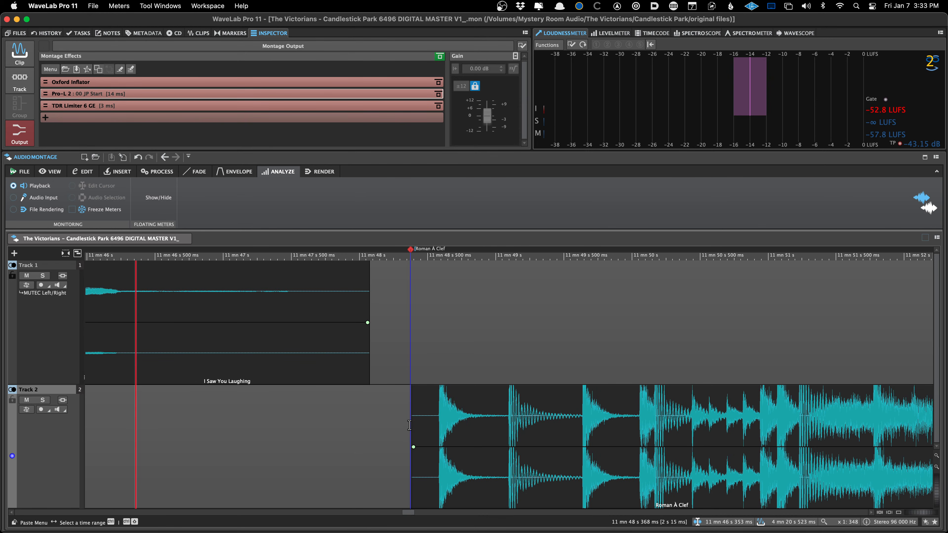
{"action": "key", "text": "space"}
{"action": "left_click", "coordinate": [409, 425]}
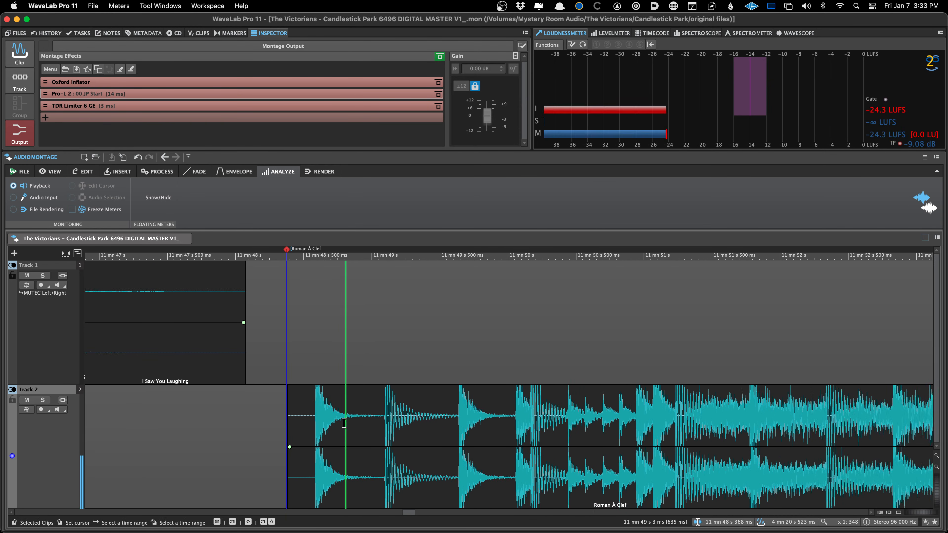
{"action": "key", "text": "space"}
Trim about 200 ms of silence from the start of the Roman À Clef clip and save the montage
{"action": "scroll", "coordinate": [288, 420], "scroll_direction": "up", "scroll_amount": 4}
{"action": "key", "text": "shift+Up"}
{"action": "key", "text": "shift+Up"}
{"action": "key", "text": "shift+Up"}
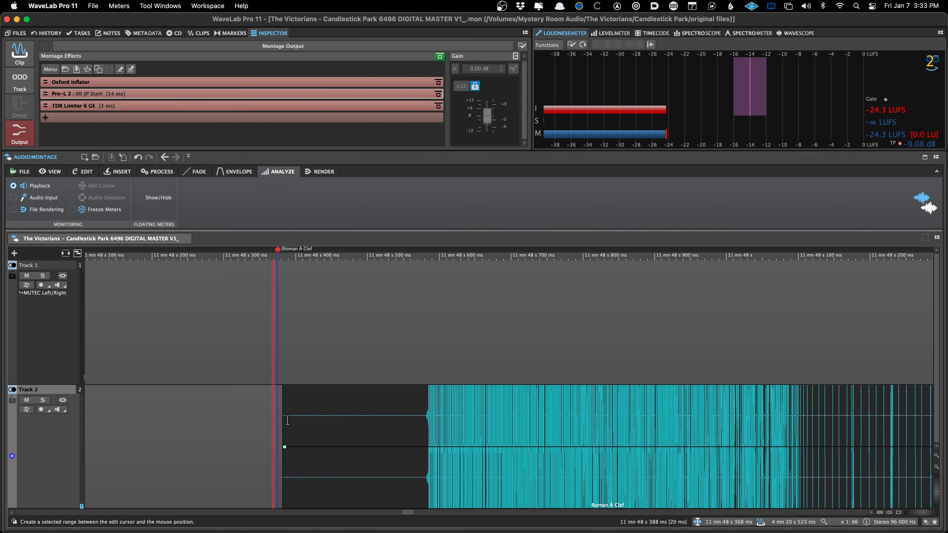
{"action": "left_click_drag", "start_coordinate": [425, 406], "coordinate": [284, 436]}
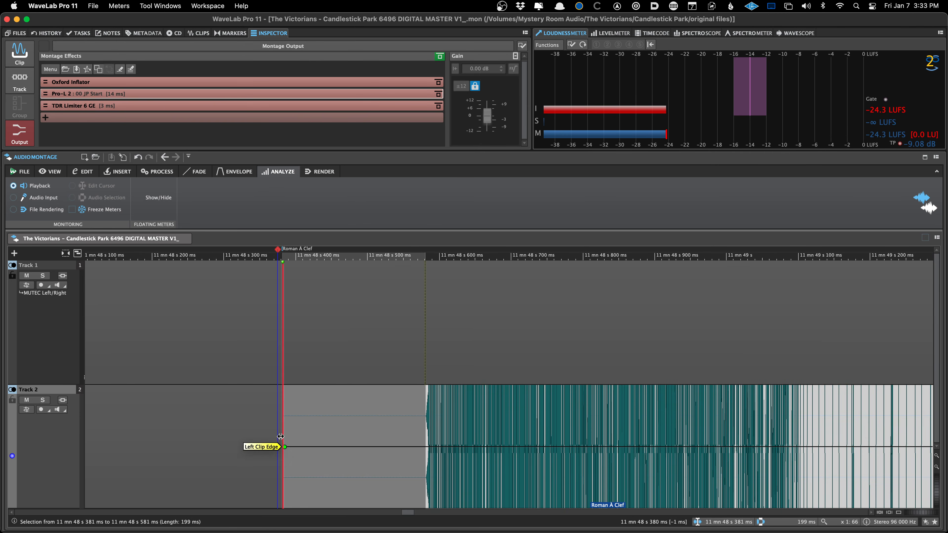
{"action": "left_click", "coordinate": [280, 437]}
{"action": "left_click_drag", "start_coordinate": [282, 423], "coordinate": [425, 432]}
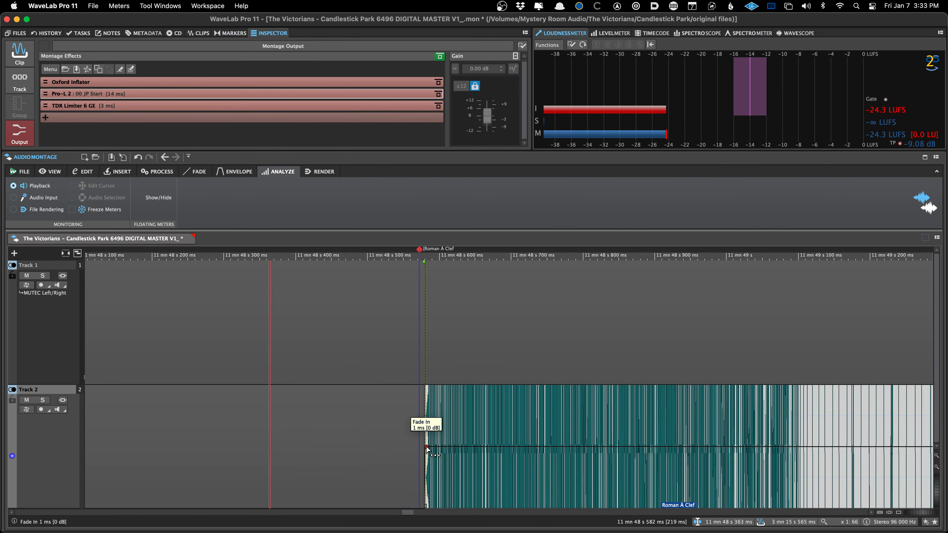
{"action": "key", "text": "super+s"}
Move the Roman À Clef track marker back ahead of its clip, to about 11 min 48 s 400 ms, and save the montage
{"action": "left_click_drag", "start_coordinate": [420, 250], "coordinate": [308, 252]}
{"action": "key", "text": "super+s"}
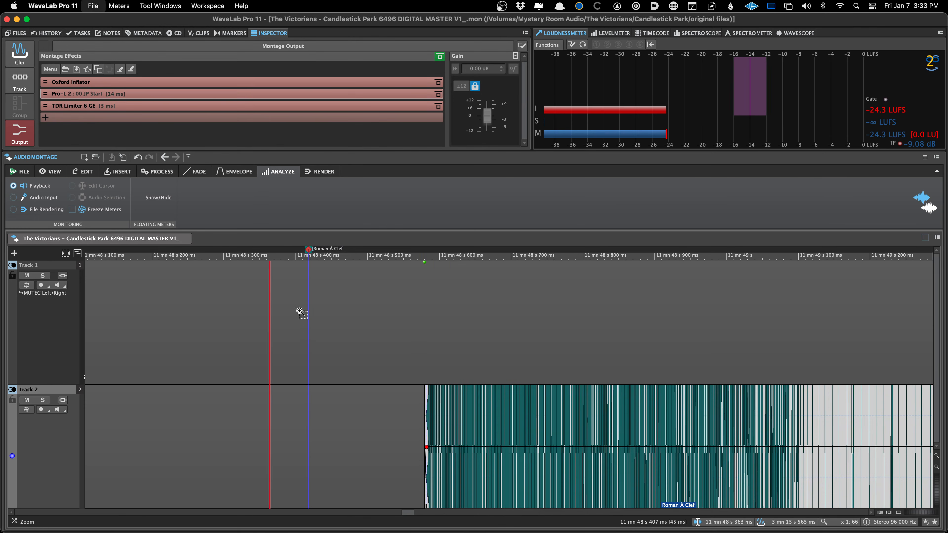
{"action": "left_click_drag", "start_coordinate": [269, 325], "coordinate": [307, 321]}
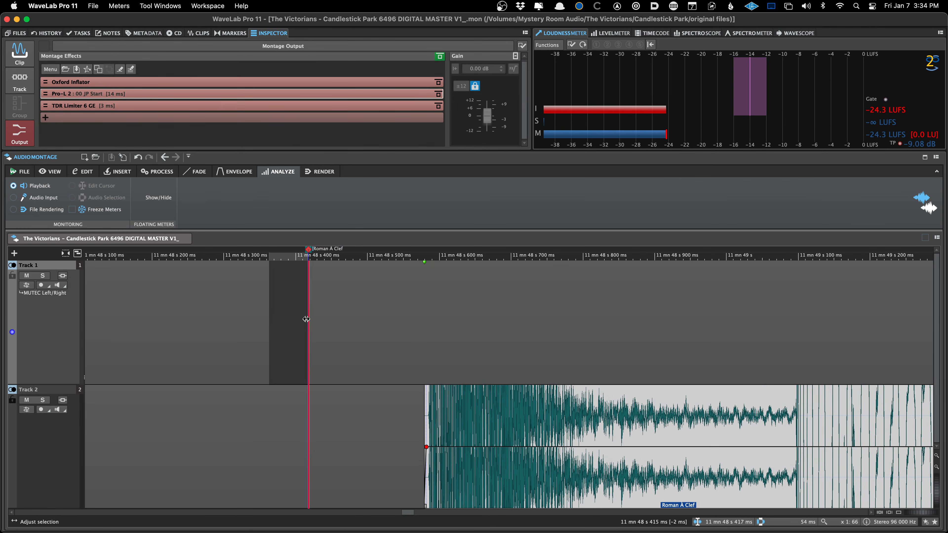
{"action": "left_click", "coordinate": [298, 323]}
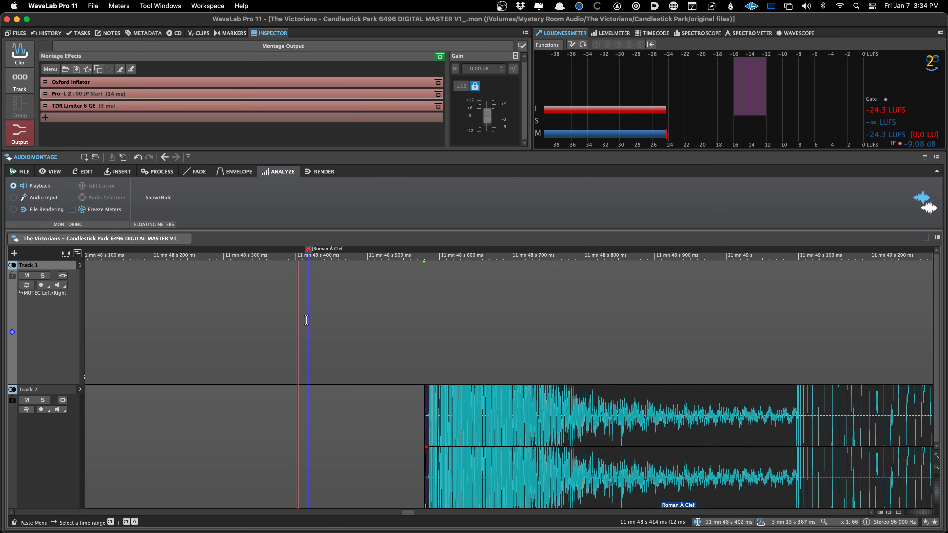
{"action": "left_click", "coordinate": [308, 318]}
{"action": "scroll", "coordinate": [308, 319], "scroll_direction": "right", "scroll_amount": 3}
{"action": "scroll", "coordinate": [309, 319], "scroll_direction": "down", "scroll_amount": 10}
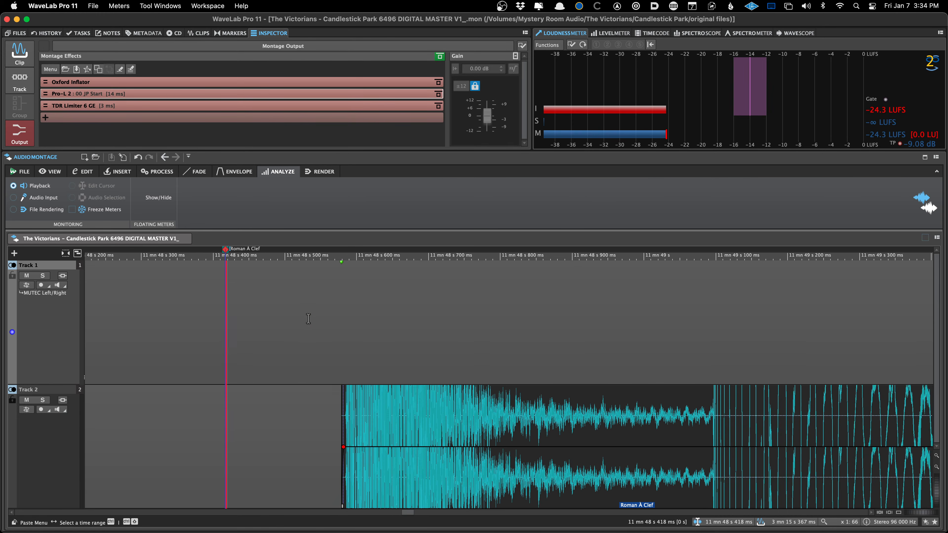
{"action": "scroll", "coordinate": [257, 327], "scroll_direction": "down", "scroll_amount": 3}
{"action": "scroll", "coordinate": [242, 323], "scroll_direction": "left", "scroll_amount": 3}
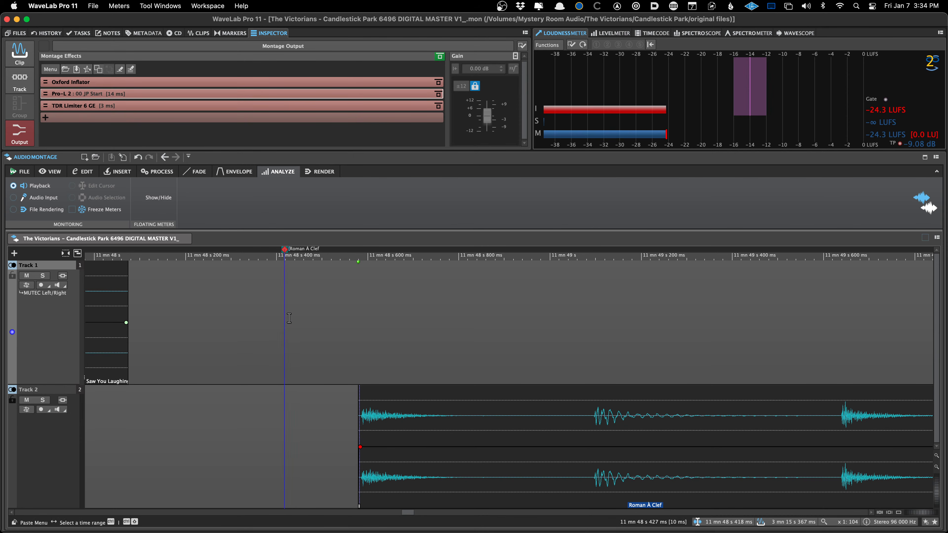
{"action": "left_click_drag", "start_coordinate": [285, 250], "coordinate": [275, 250]}
{"action": "left_click", "coordinate": [261, 277]}
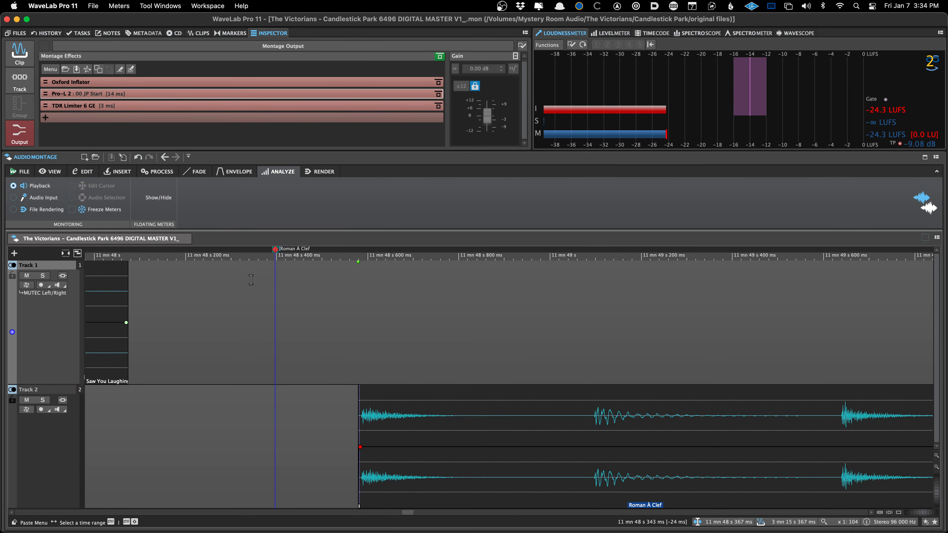
{"action": "scroll", "coordinate": [251, 279], "scroll_direction": "down", "scroll_amount": 4}
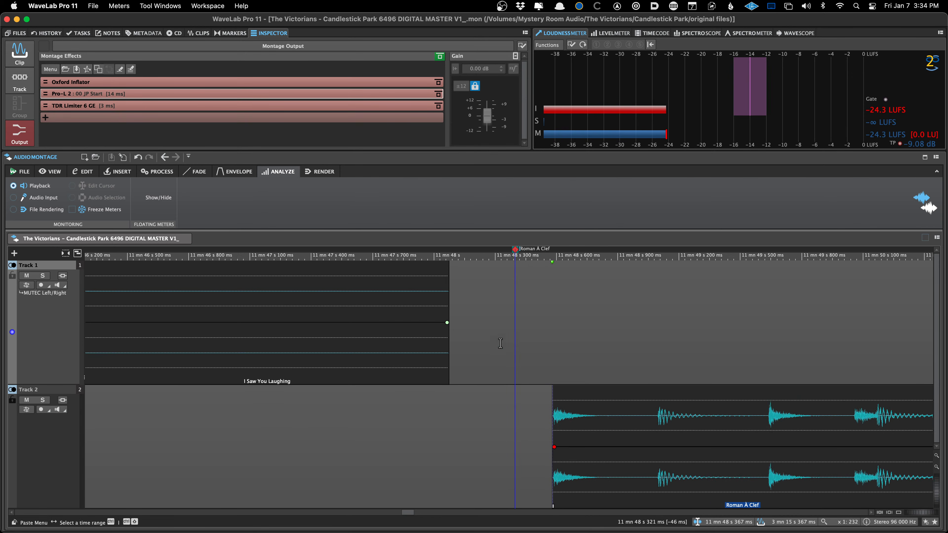
Show the montage's render settings with the whole album in view
{"action": "left_click", "coordinate": [320, 171]}
{"action": "scroll", "coordinate": [488, 342], "scroll_direction": "down", "scroll_amount": 10}
{"action": "scroll", "coordinate": [488, 342], "scroll_direction": "down", "scroll_amount": 3}
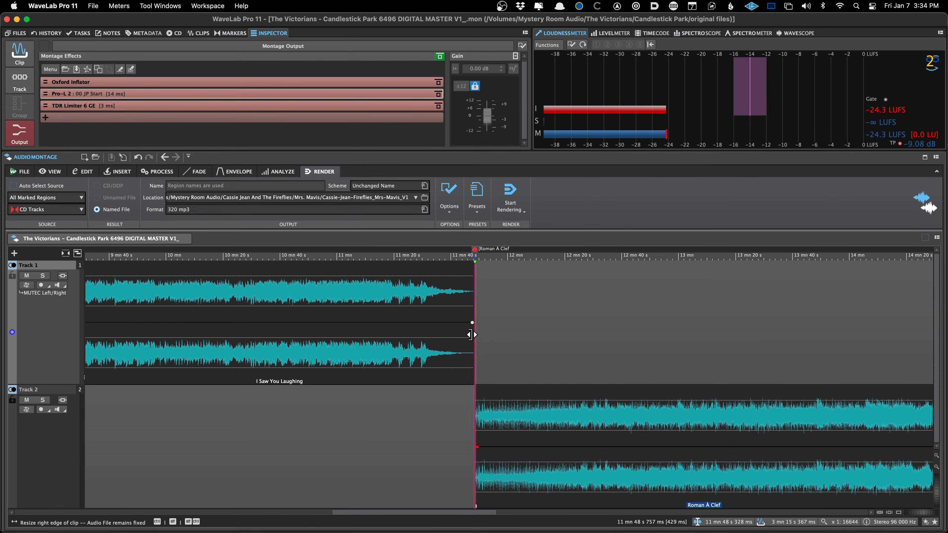
{"action": "scroll", "coordinate": [455, 354], "scroll_direction": "down", "scroll_amount": 6}
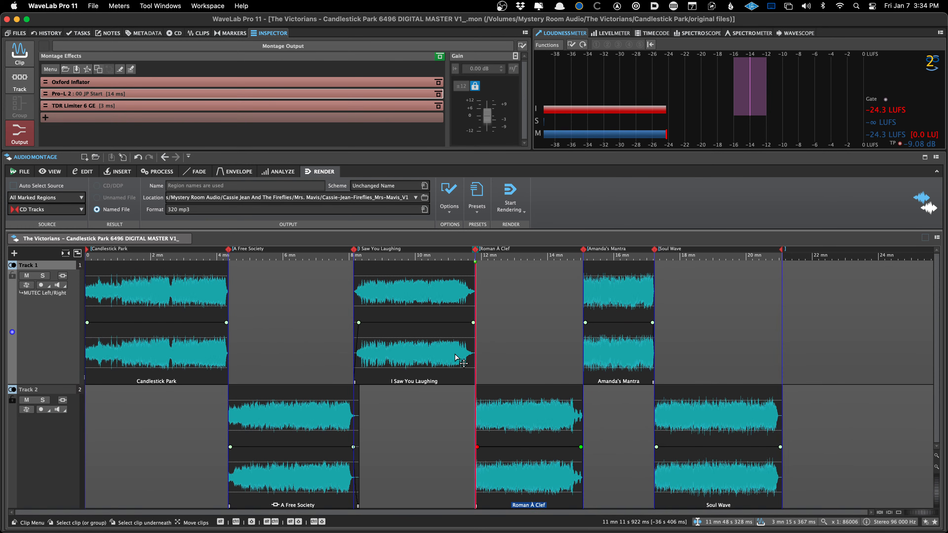
Audition A Free Society from about 6 min 35 s and show that clip's plug-in chain
{"action": "left_click", "coordinate": [303, 354]}
{"action": "key", "text": "space"}
{"action": "left_click", "coordinate": [19, 54]}
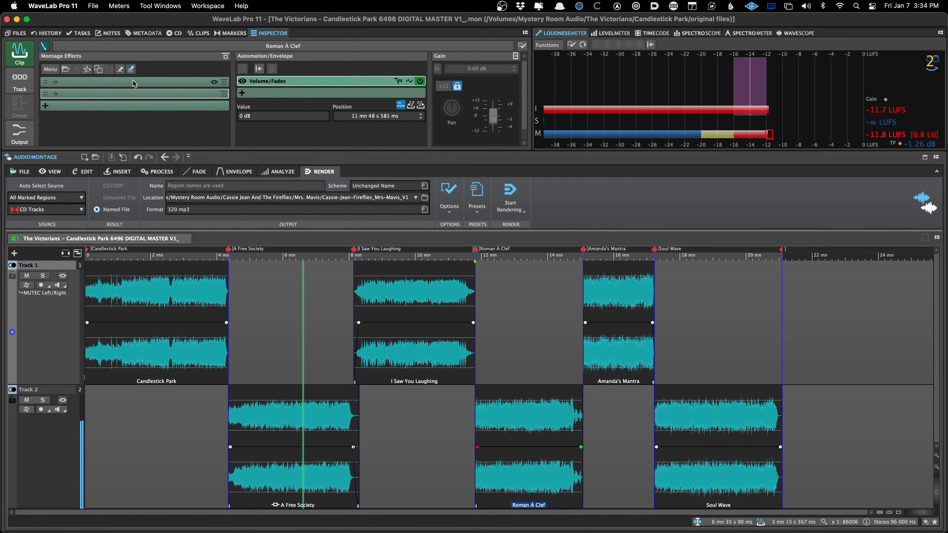
{"action": "left_click", "coordinate": [273, 418]}
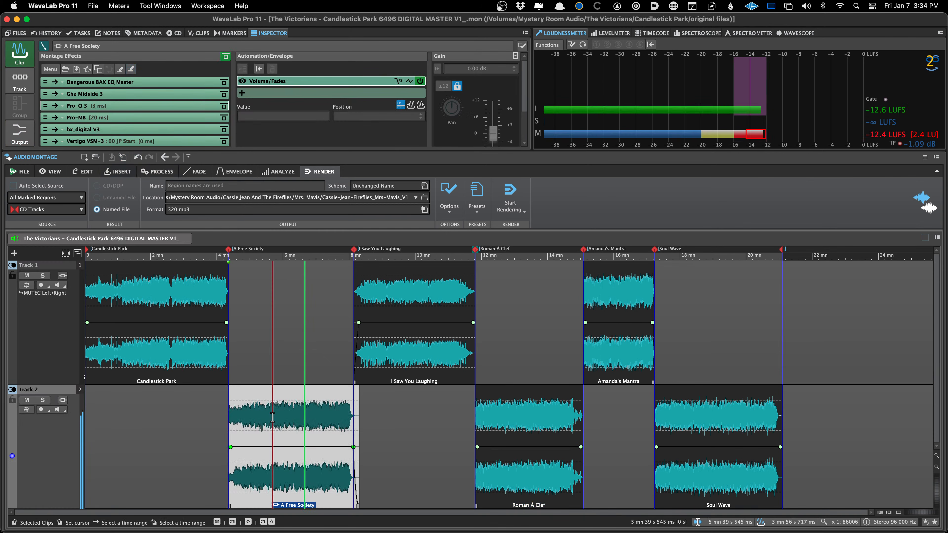
{"action": "key", "text": "space"}
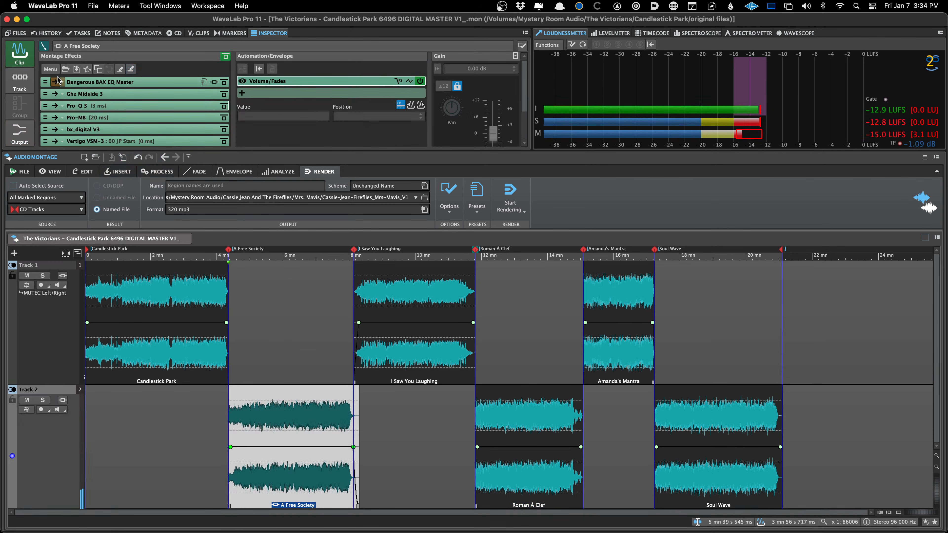
Copy all clip plug-ins from A Free Society, select every other clip and insert the copied plug-ins into Candlestick Park's chain
{"action": "left_click", "coordinate": [50, 69]}
{"action": "left_click", "coordinate": [85, 146]}
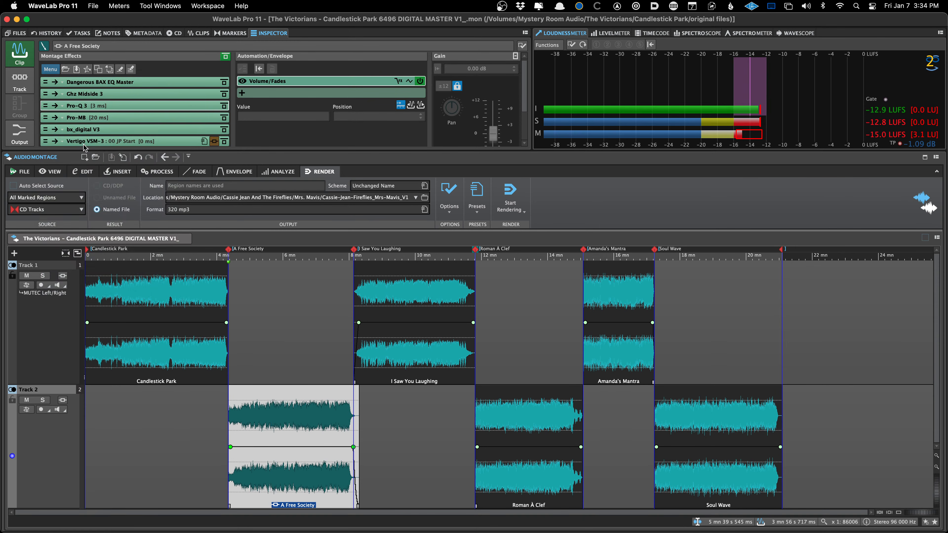
{"action": "left_click_drag", "start_coordinate": [210, 365], "coordinate": [675, 479]}
{"action": "left_click", "coordinate": [311, 466], "text": "super"}
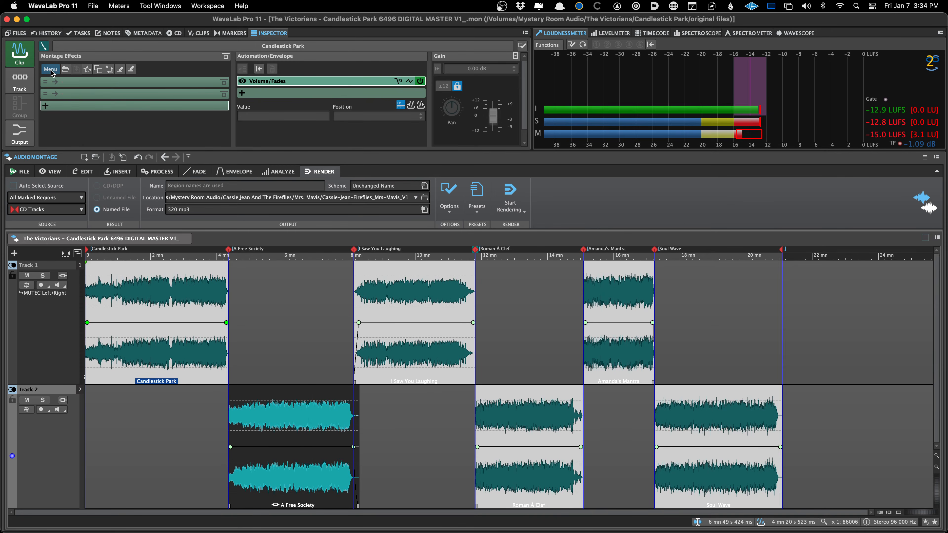
{"action": "left_click", "coordinate": [51, 69]}
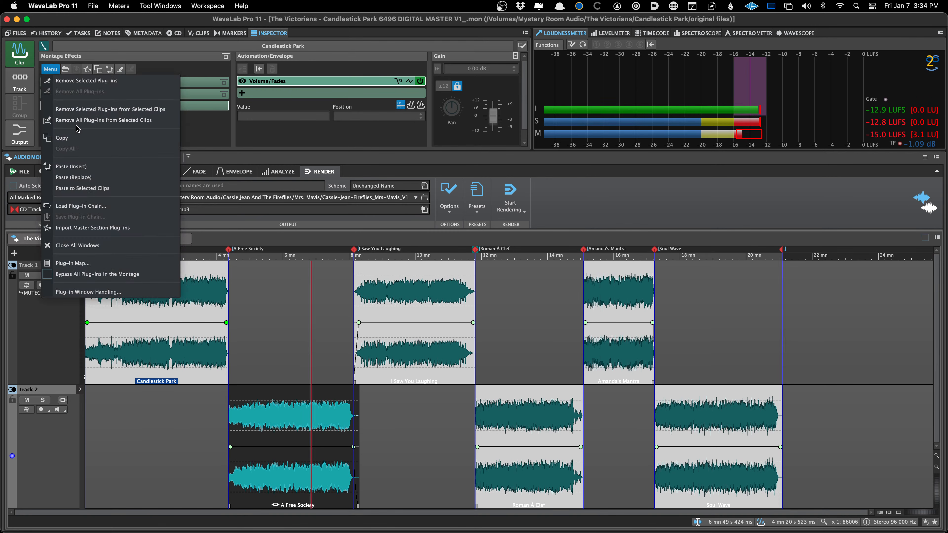
{"action": "left_click", "coordinate": [93, 169]}
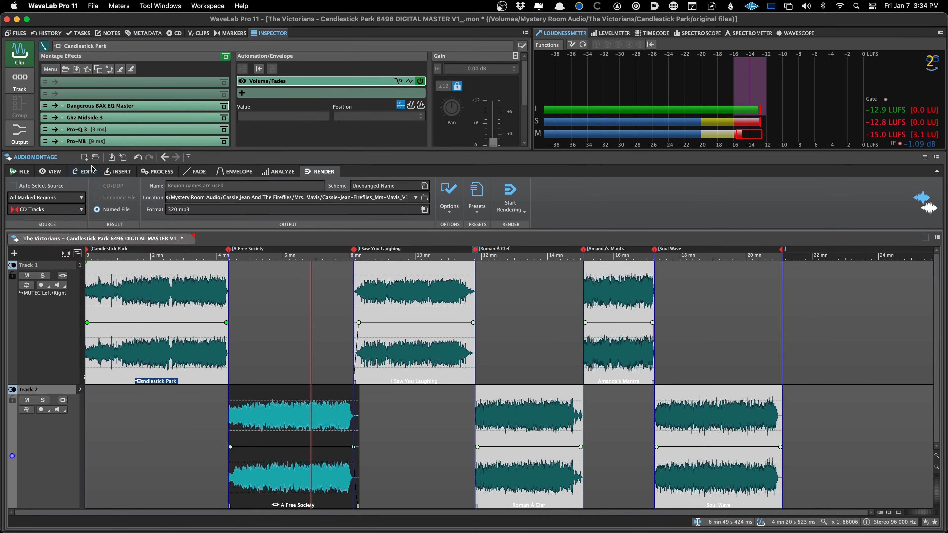
Save and close the montage, and reopen The Victorians - Candlestick Park 6496 DIGITAL MASTER V1_ from the recent audio montages
{"action": "key", "text": "super+s"}
{"action": "left_click", "coordinate": [183, 239]}
{"action": "right_click", "coordinate": [180, 262]}
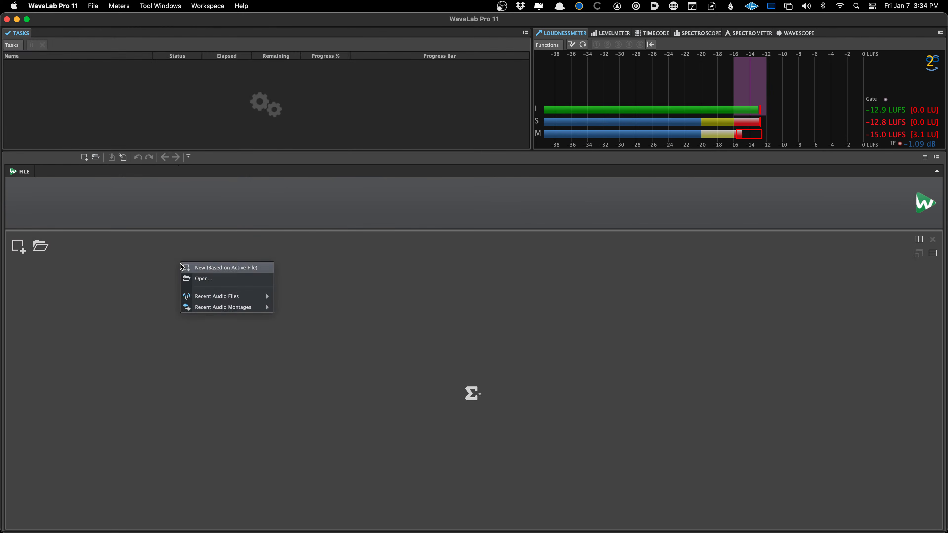
{"action": "mouse_move", "coordinate": [261, 307]}
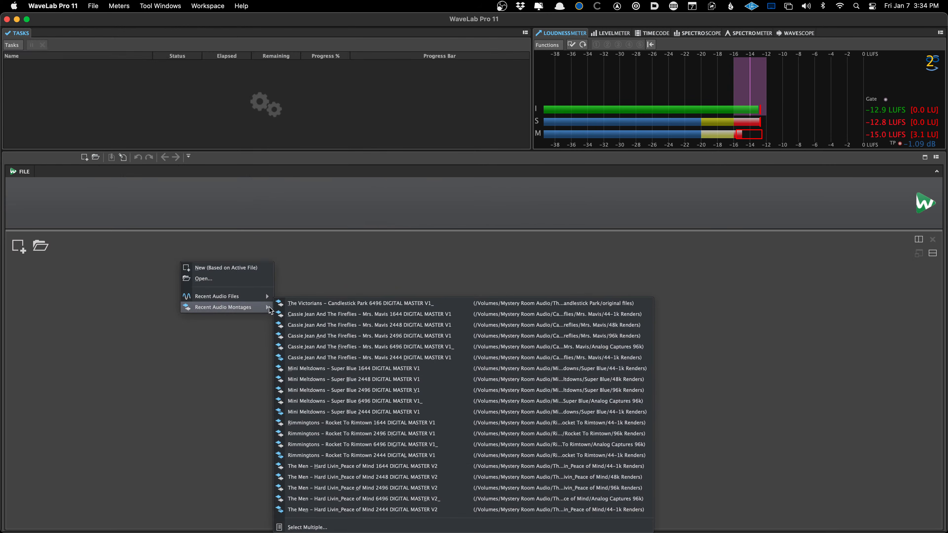
{"action": "left_click", "coordinate": [283, 303]}
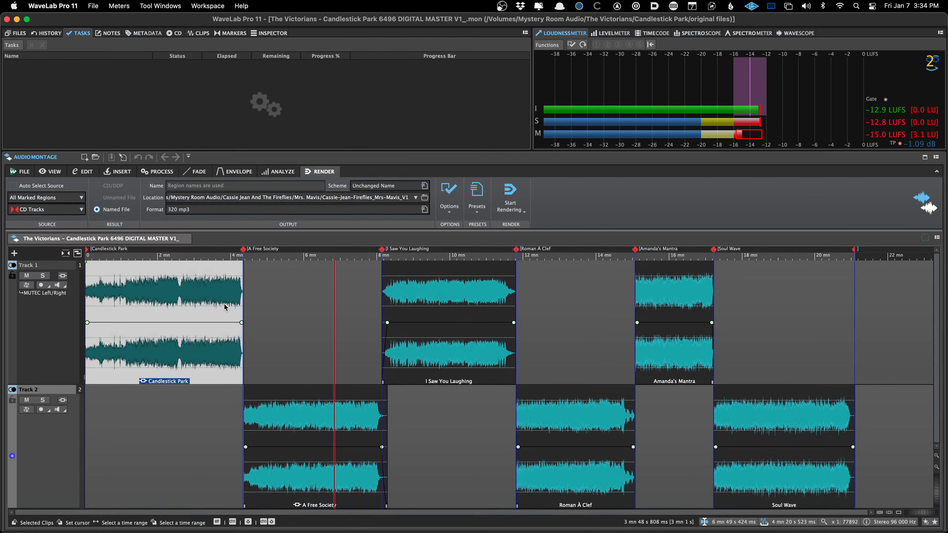
Add a reference track beneath the two stereo tracks, return the cursor to the start and save the montage
{"action": "left_click", "coordinate": [185, 302]}
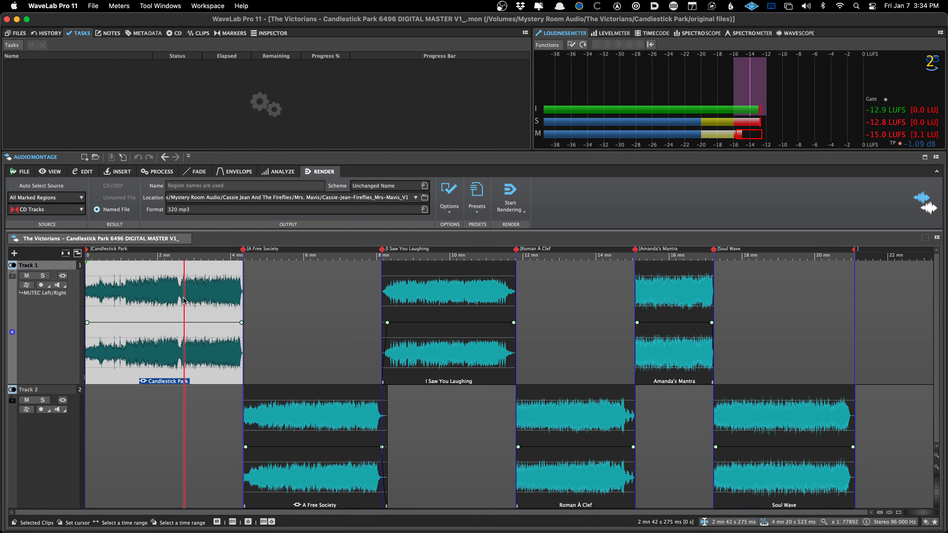
{"action": "left_click", "coordinate": [171, 300]}
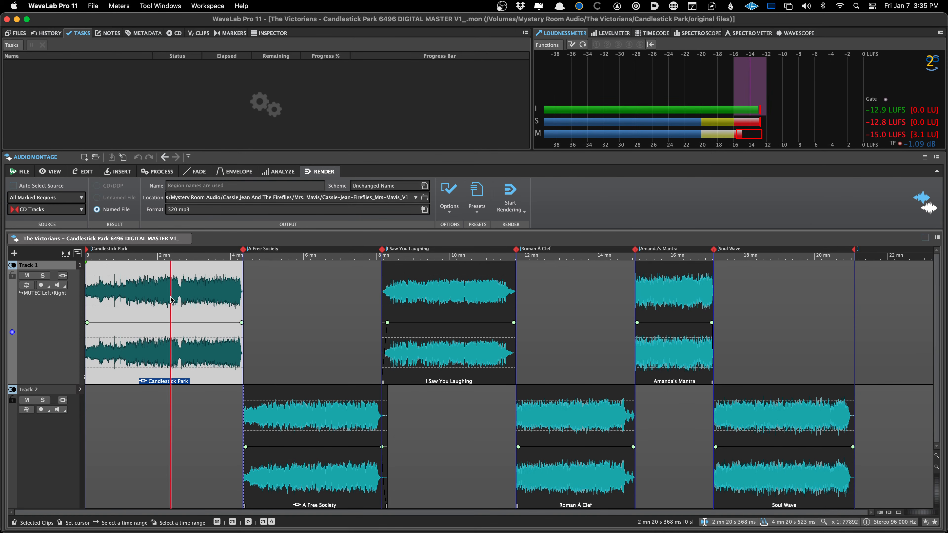
{"action": "key", "text": "r"}
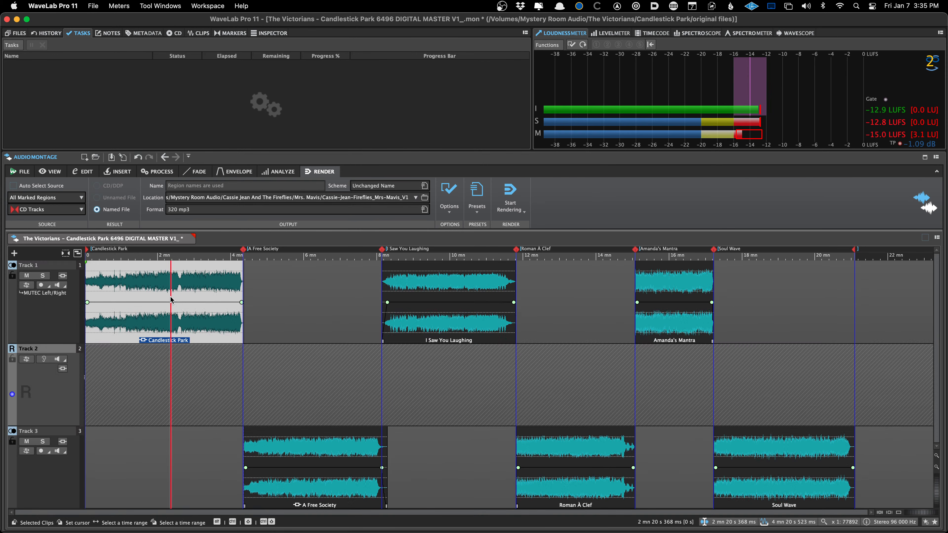
{"action": "key", "text": "super+alt+Down"}
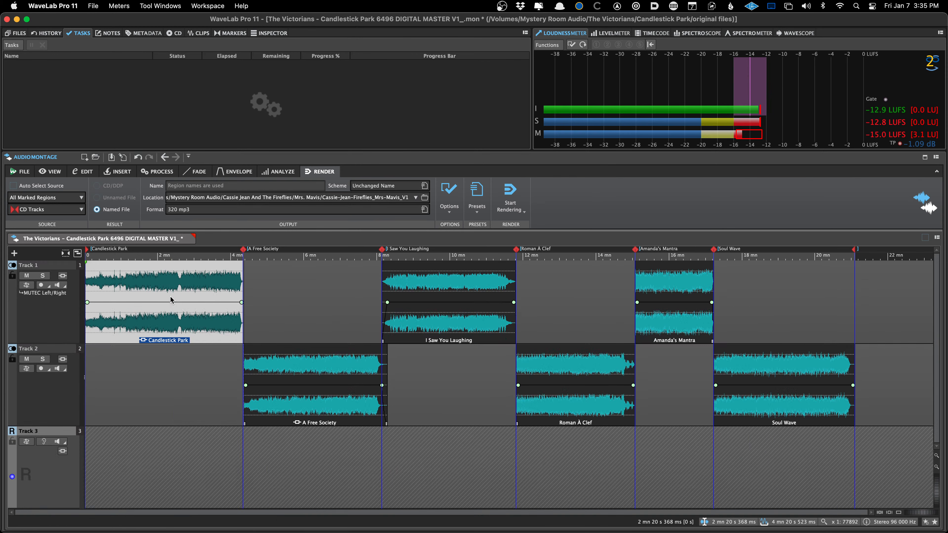
{"action": "left_click", "coordinate": [14, 254]}
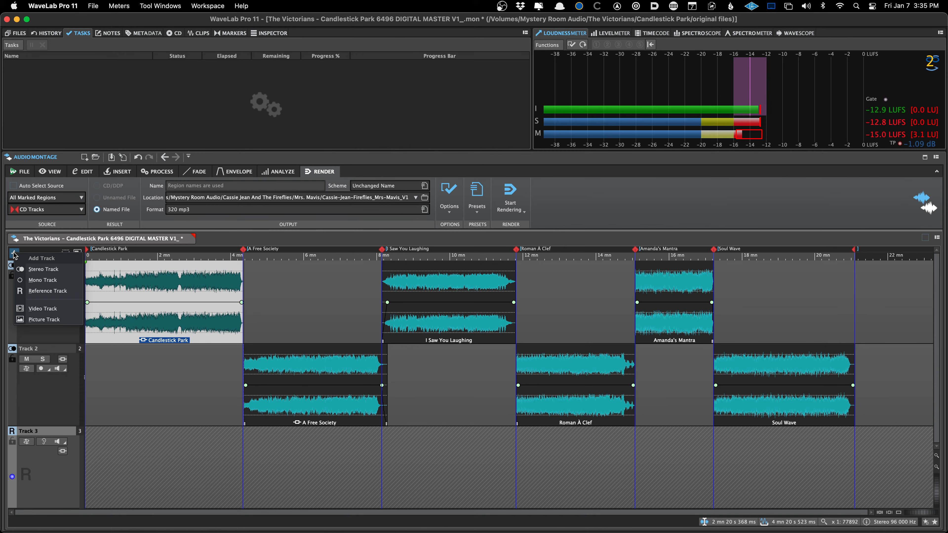
{"action": "left_click", "coordinate": [113, 394]}
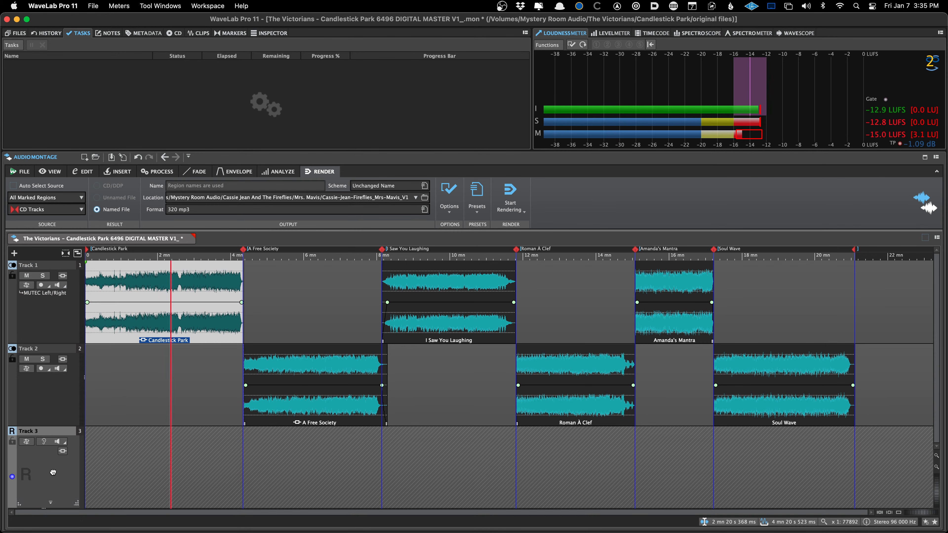
{"action": "key", "text": "Home"}
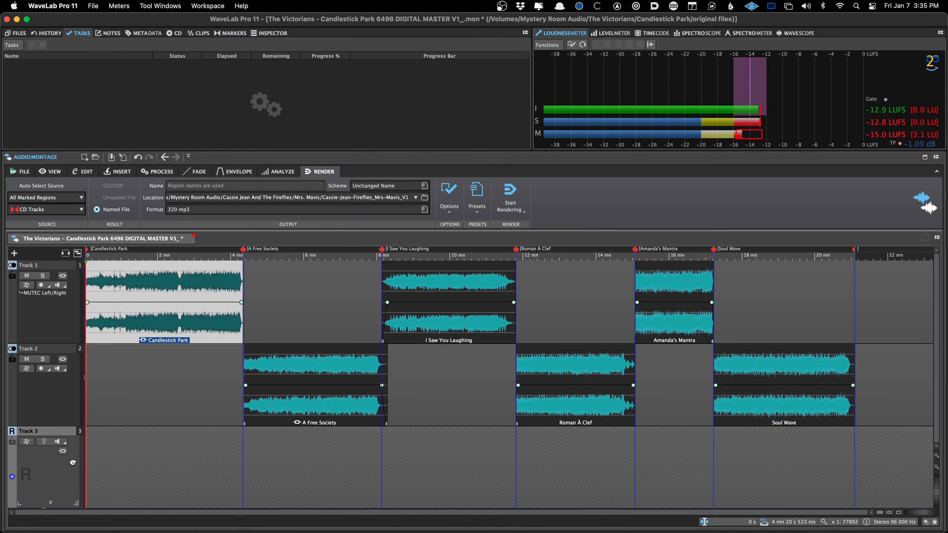
{"action": "key", "text": "super+s"}
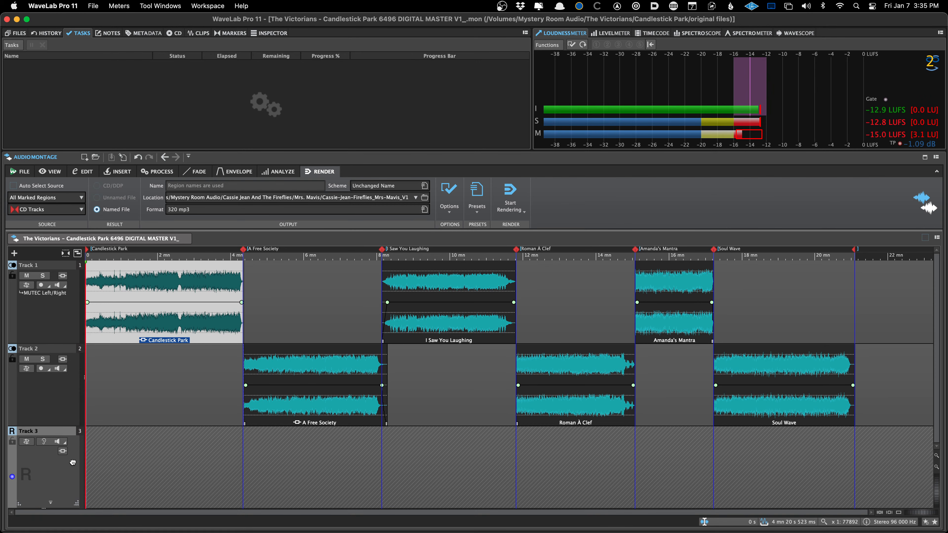
Audition Candlestick Park briefly from about 2 min 9 s
{"action": "left_click", "coordinate": [164, 397]}
{"action": "key", "text": "space"}
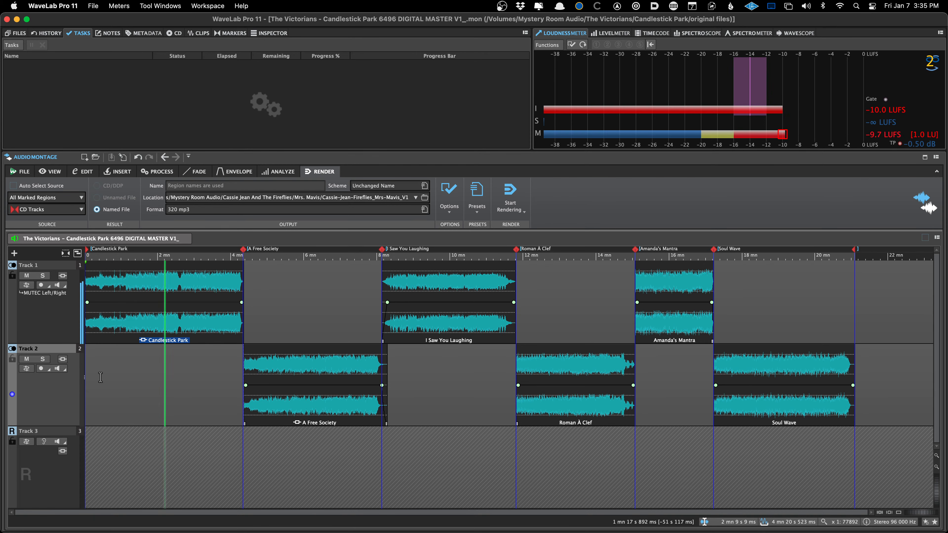
{"action": "key", "text": "space"}
Copy all clips from Track 1 to the reference track, Track 3, without their plug-ins or volume/pan envelopes
{"action": "right_click", "coordinate": [51, 309]}
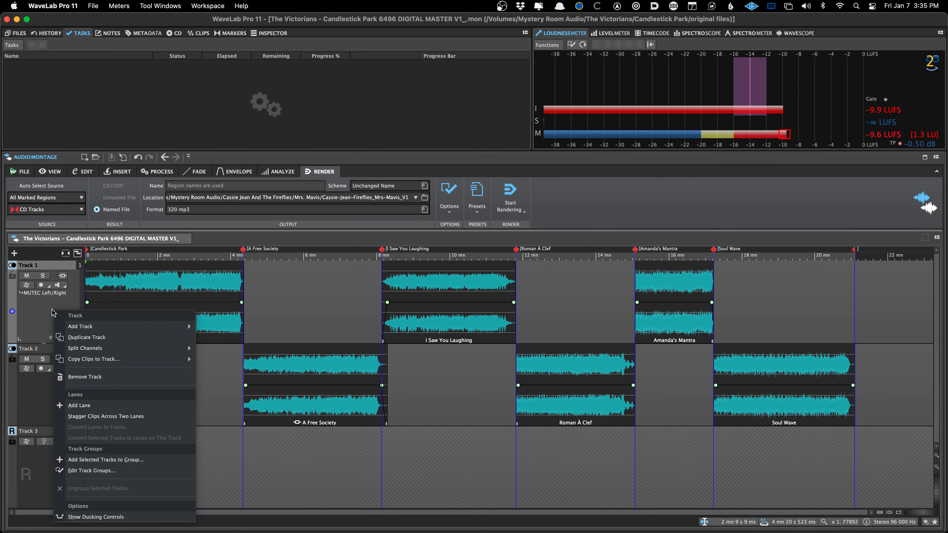
{"action": "mouse_move", "coordinate": [66, 326]}
{"action": "mouse_move", "coordinate": [164, 359]}
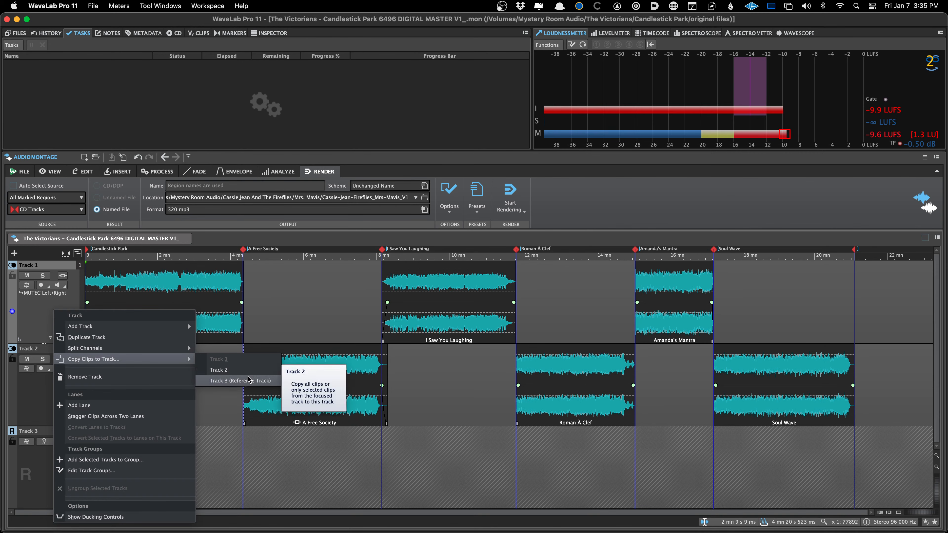
{"action": "left_click", "coordinate": [250, 380]}
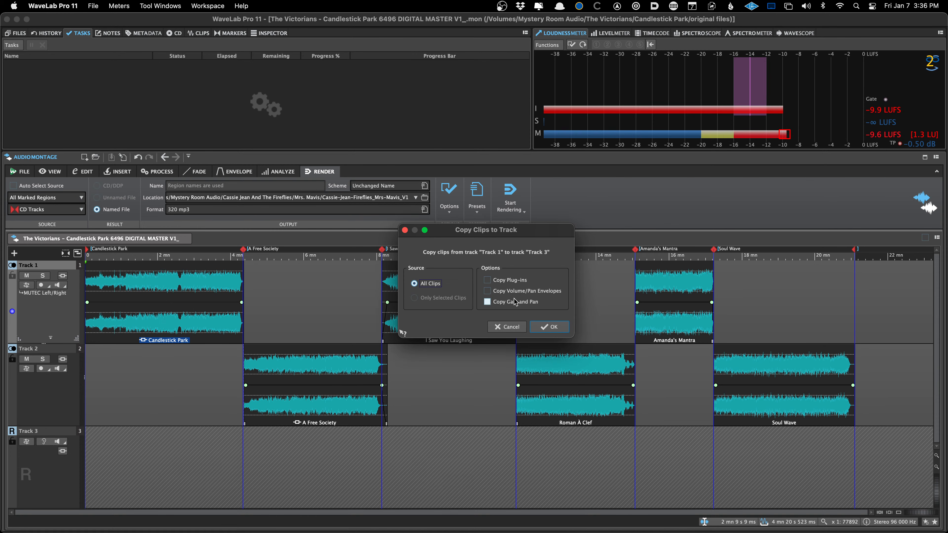
{"action": "left_click", "coordinate": [545, 327]}
Copy all clips from Track 2 to the same reference track and save the montage
{"action": "right_click", "coordinate": [44, 398]}
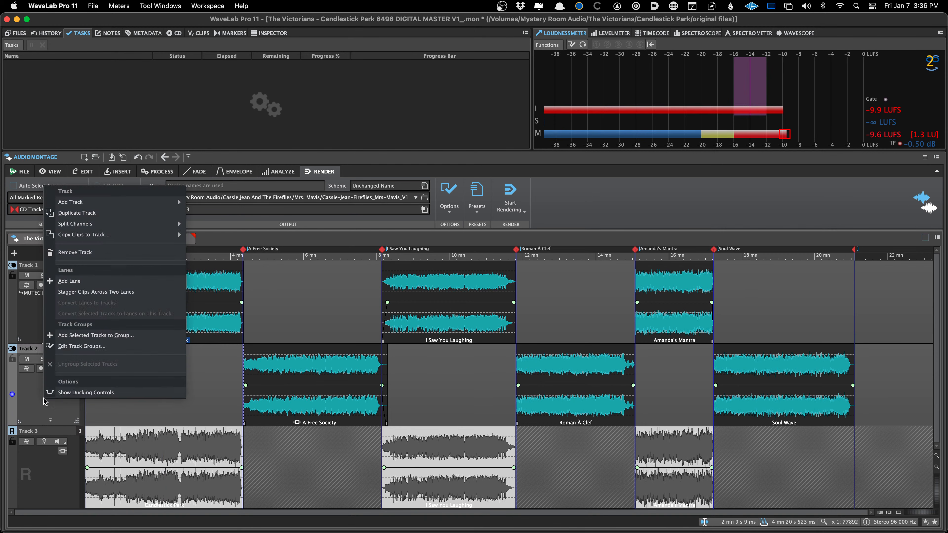
{"action": "mouse_move", "coordinate": [105, 235]}
{"action": "left_click", "coordinate": [259, 257]}
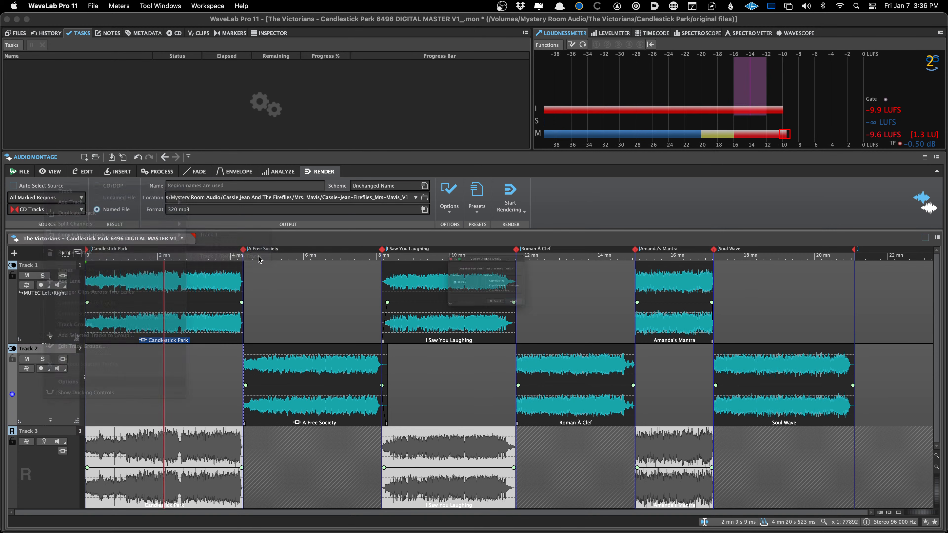
{"action": "left_click", "coordinate": [549, 328]}
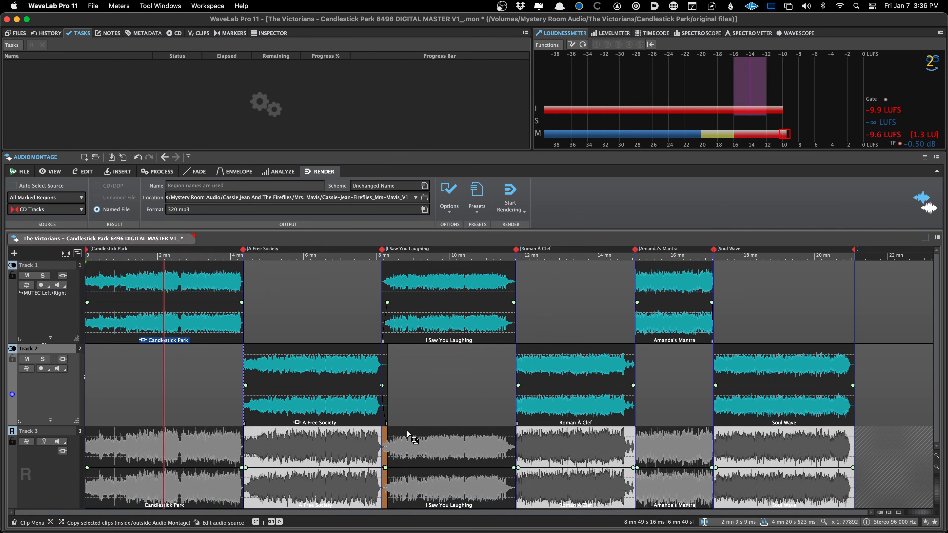
{"action": "key", "text": "super+s"}
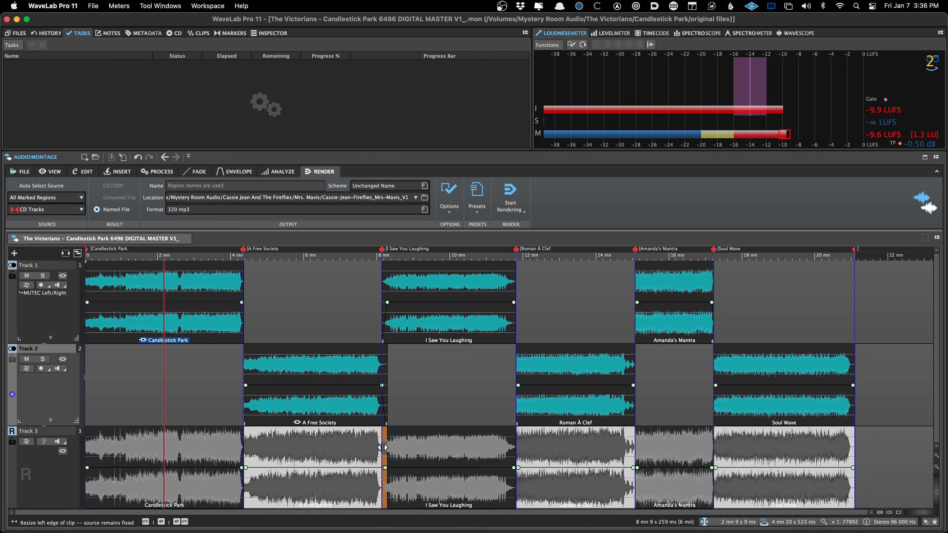
Play the montage from about 3 min 16 s and switch monitoring to the reference track, Track 3
{"action": "left_click", "coordinate": [205, 385]}
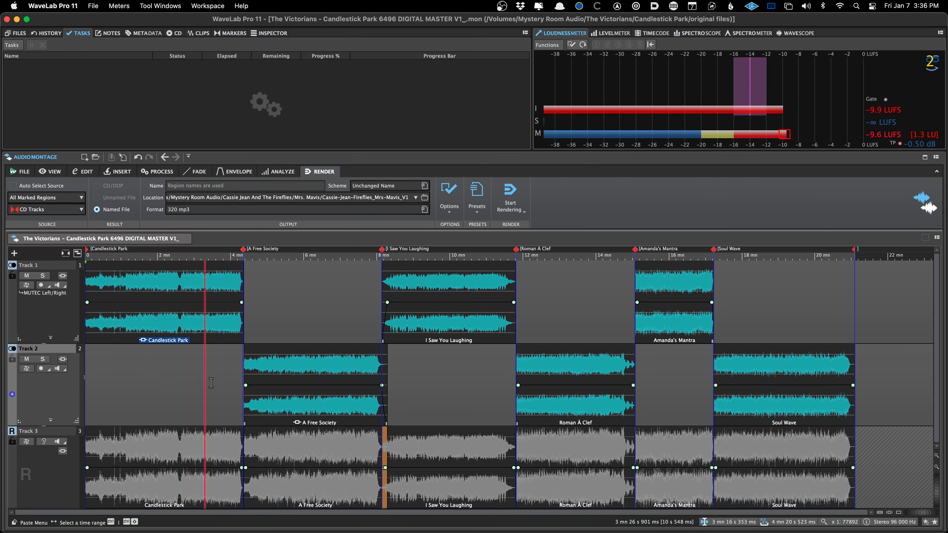
{"action": "key", "text": "space"}
{"action": "left_click", "coordinate": [44, 443]}
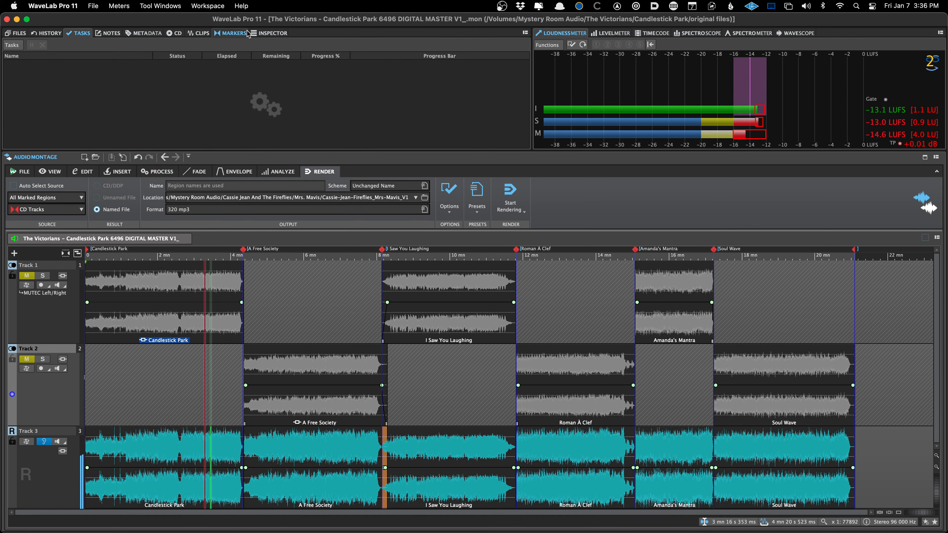
Open the Pro-L 2 limiter from the montage output effects and stop playback
{"action": "left_click", "coordinate": [269, 34]}
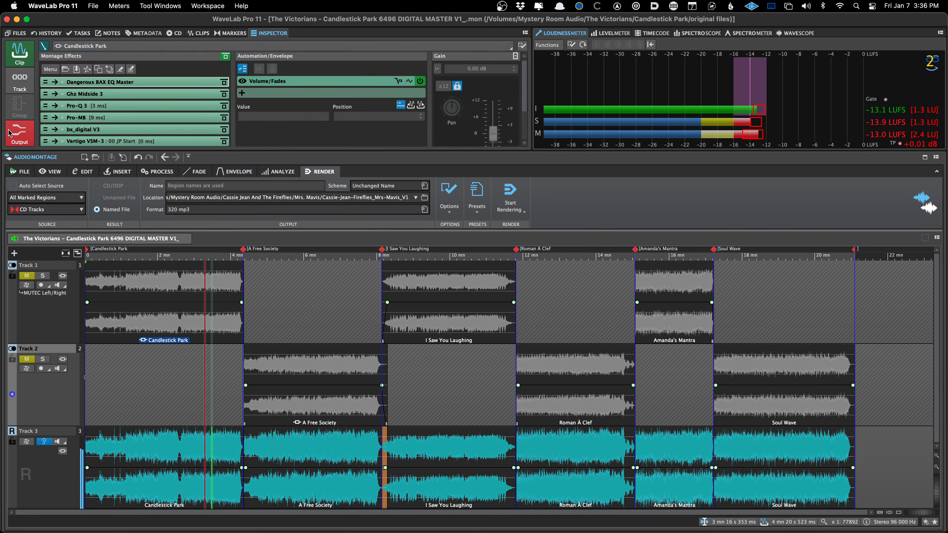
{"action": "left_click", "coordinate": [18, 132]}
{"action": "left_click", "coordinate": [153, 94]}
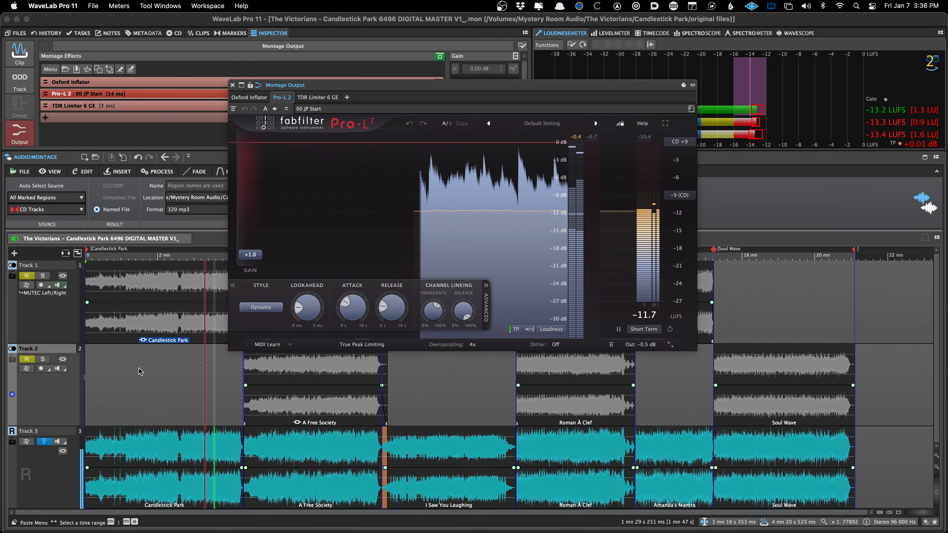
{"action": "key", "text": "space"}
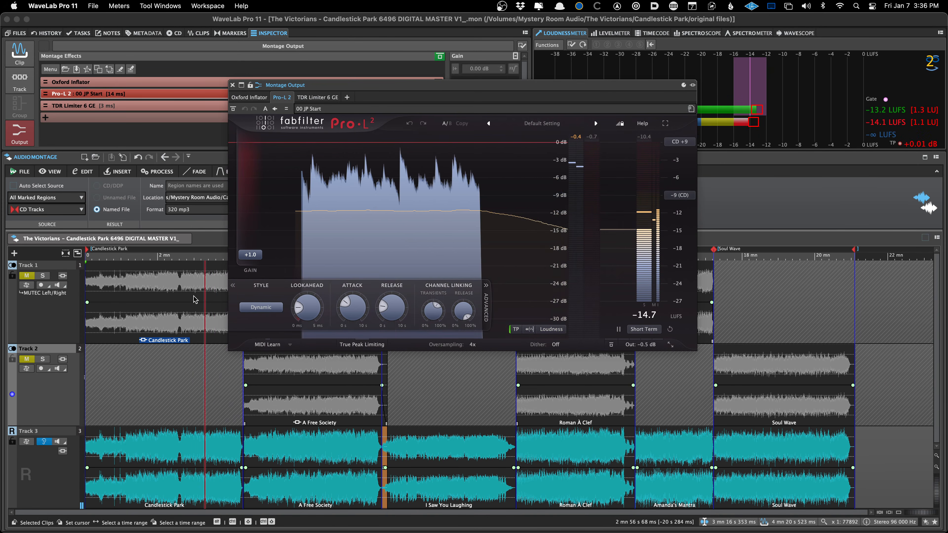
Try lowering the volume envelope of the Track 1 Candlestick Park clip to −∞ dB while playing the reference track
{"action": "left_click", "coordinate": [139, 332]}
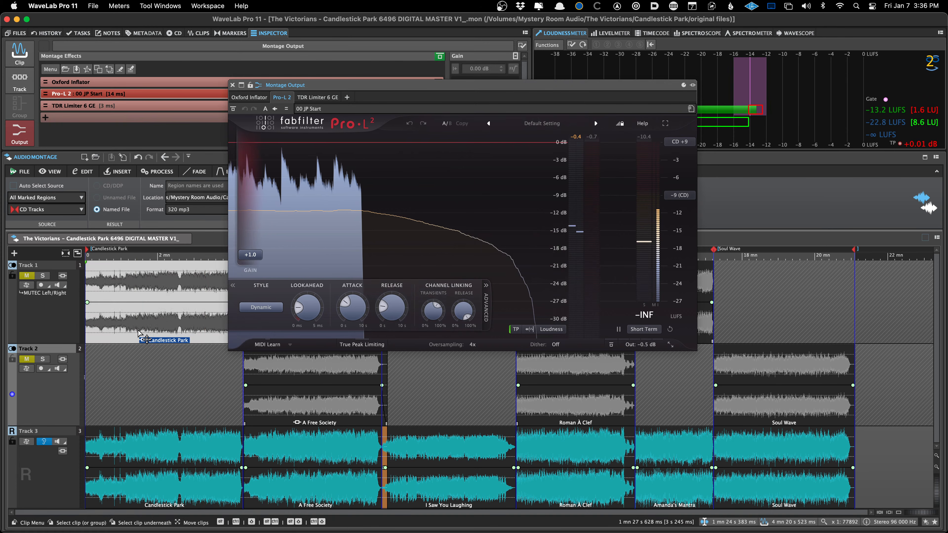
{"action": "left_click_drag", "start_coordinate": [146, 302], "coordinate": [133, 463]}
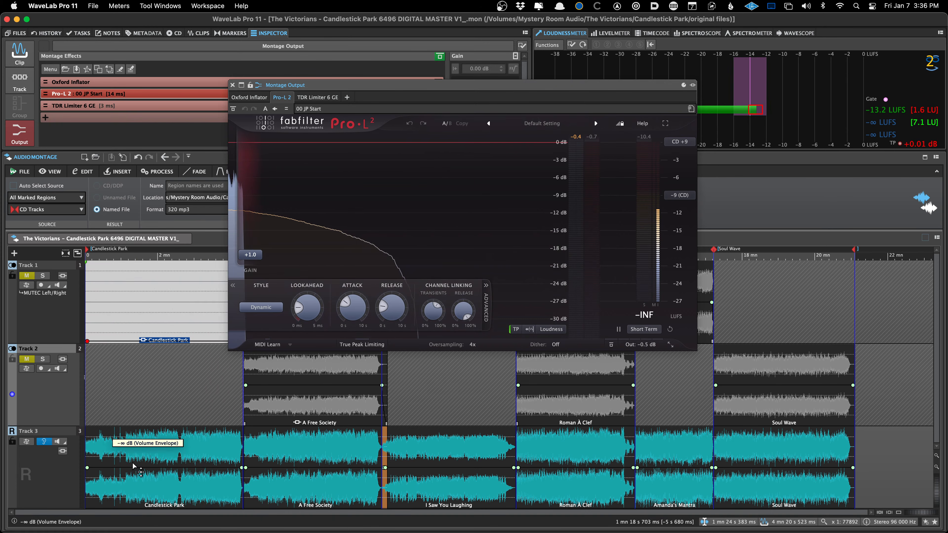
{"action": "left_click", "coordinate": [160, 389]}
{"action": "key", "text": "space"}
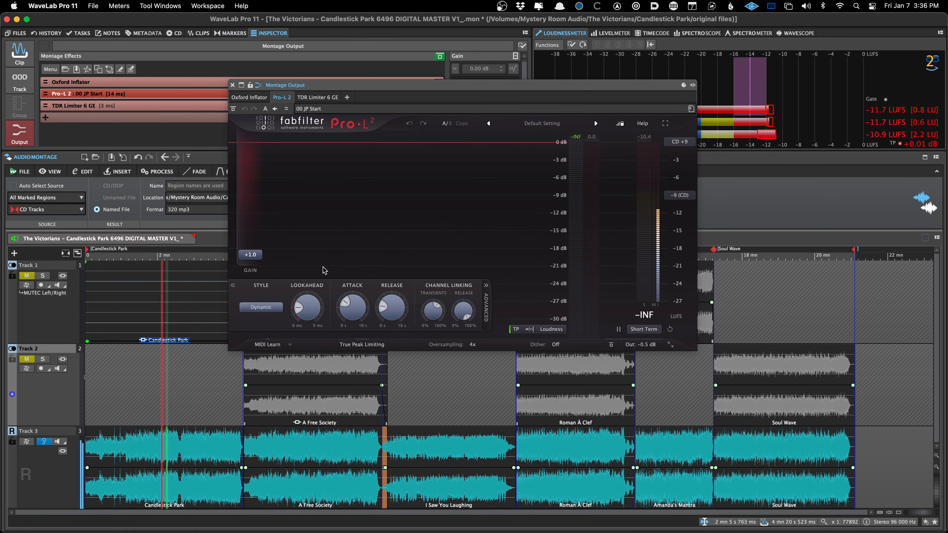
{"action": "left_click", "coordinate": [172, 372]}
{"action": "key", "text": "super+z"}
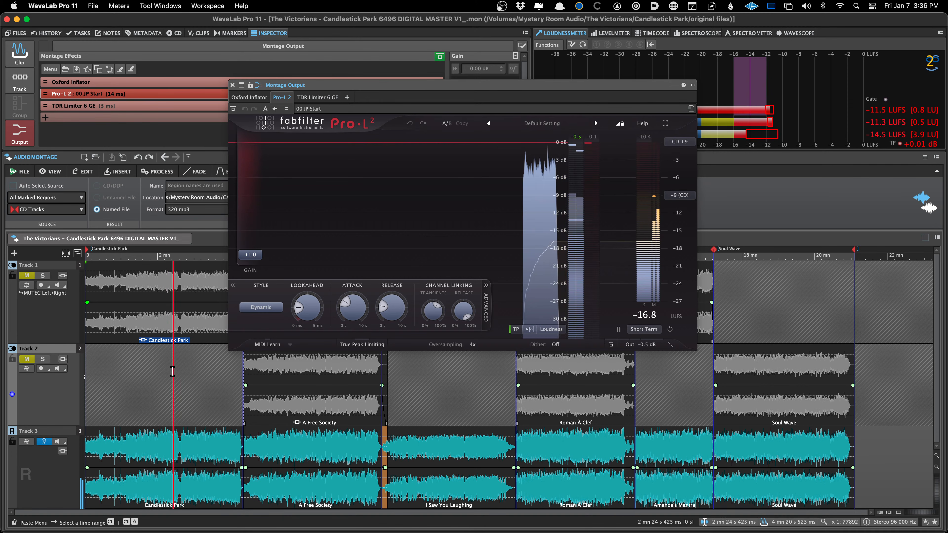
Stop playback, display the Master Section to check its playback processing, and hide it again
{"action": "left_click", "coordinate": [165, 373]}
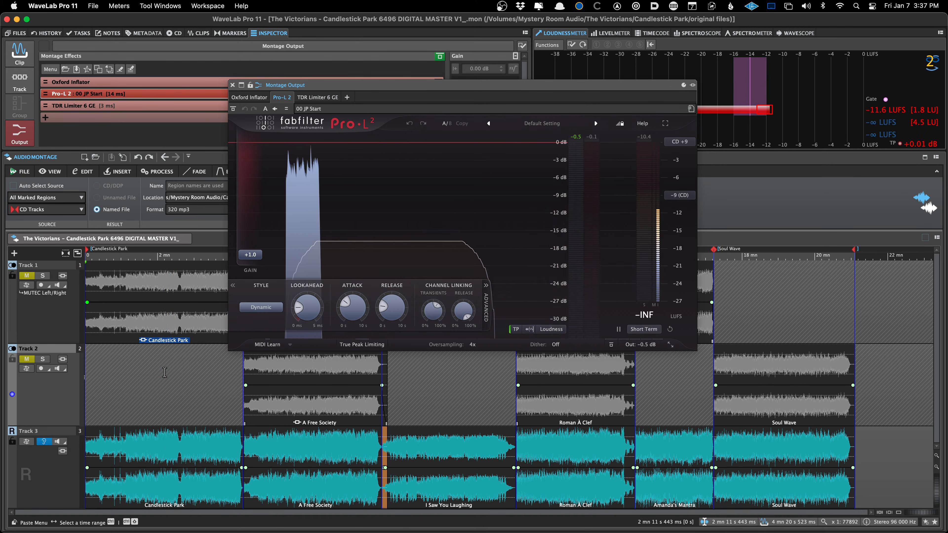
{"action": "key", "text": "F9"}
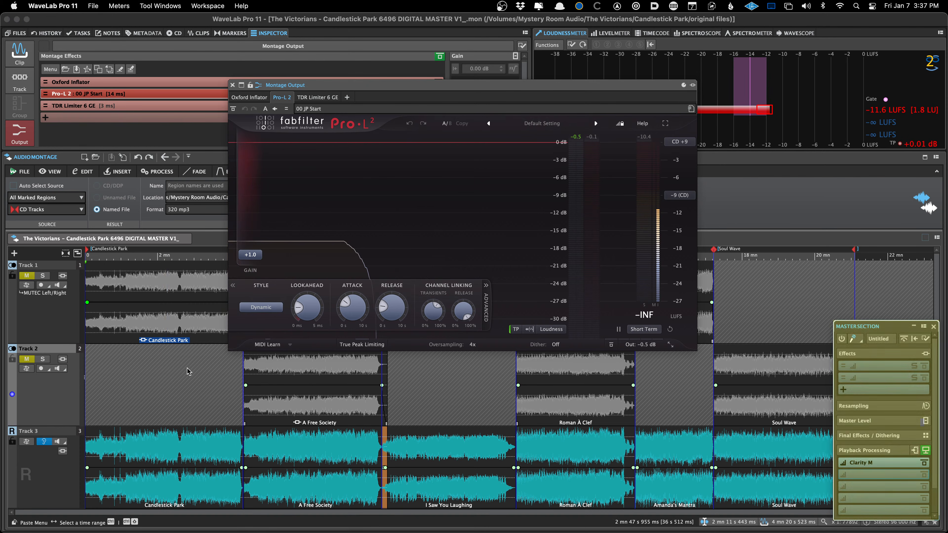
{"action": "key", "text": "F9"}
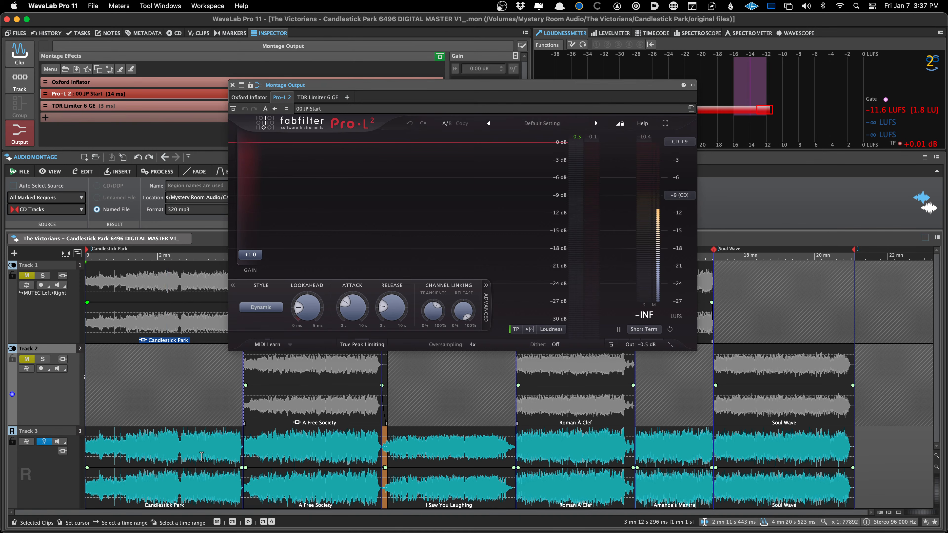
Audition Candlestick Park on the Track 3 reference and return the playback cursor to about 2 min 11 s
{"action": "left_click", "coordinate": [165, 456]}
{"action": "key", "text": "space"}
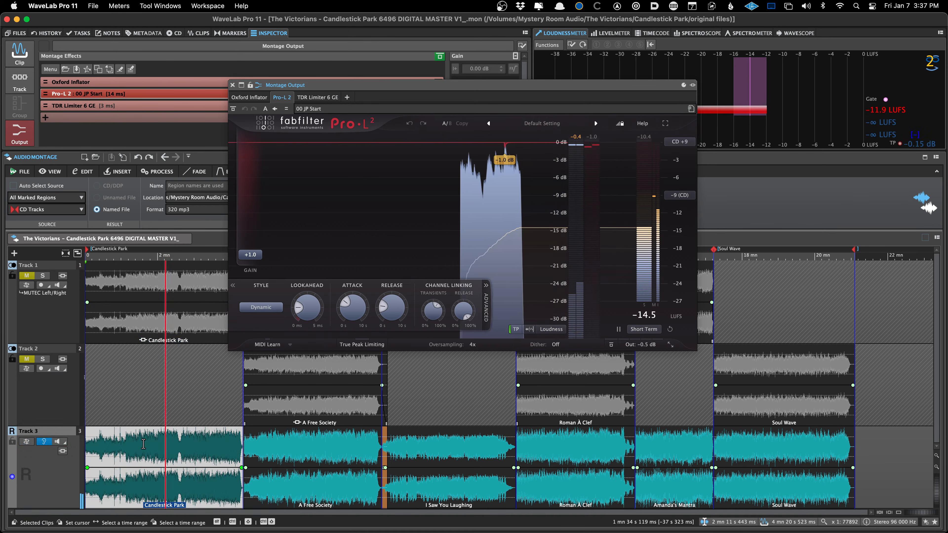
{"action": "left_click", "coordinate": [169, 452]}
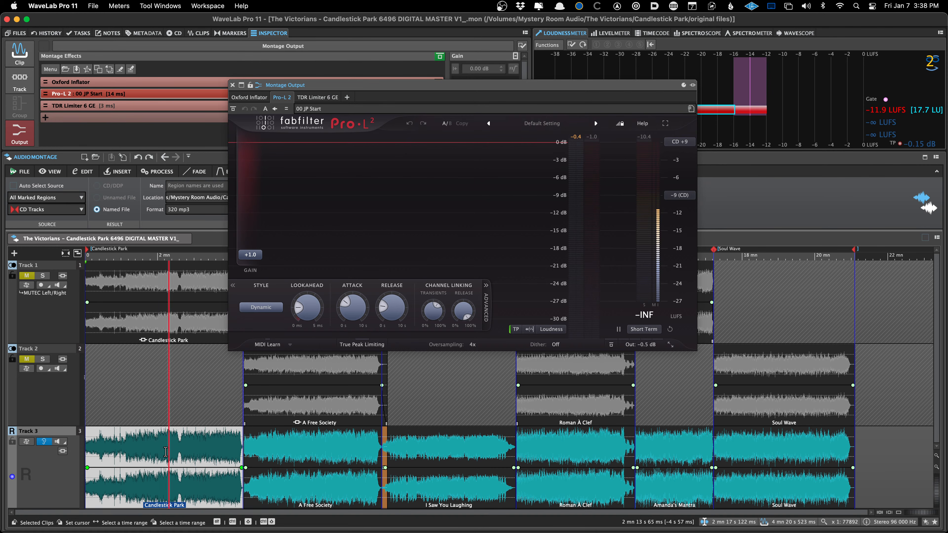
{"action": "left_click", "coordinate": [165, 451]}
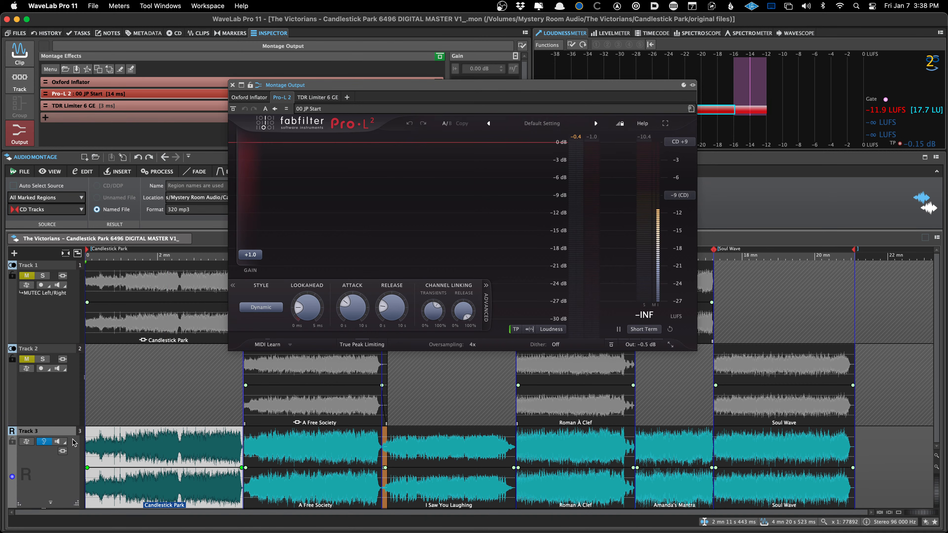
Switch monitoring from the Track 3 reference back to Tracks 1 and 2 and audition Candlestick Park through the output limiter
{"action": "left_click", "coordinate": [45, 442]}
{"action": "key", "text": "space"}
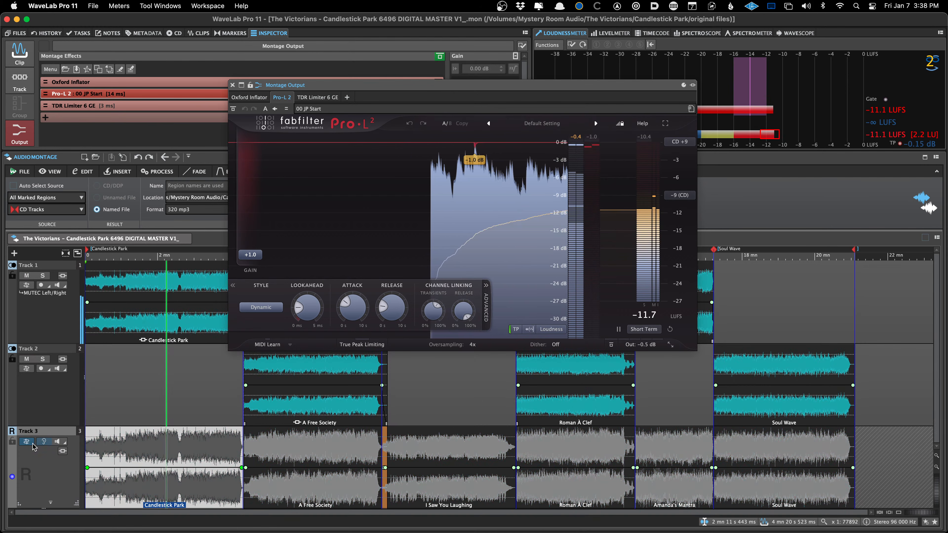
{"action": "key", "text": "space"}
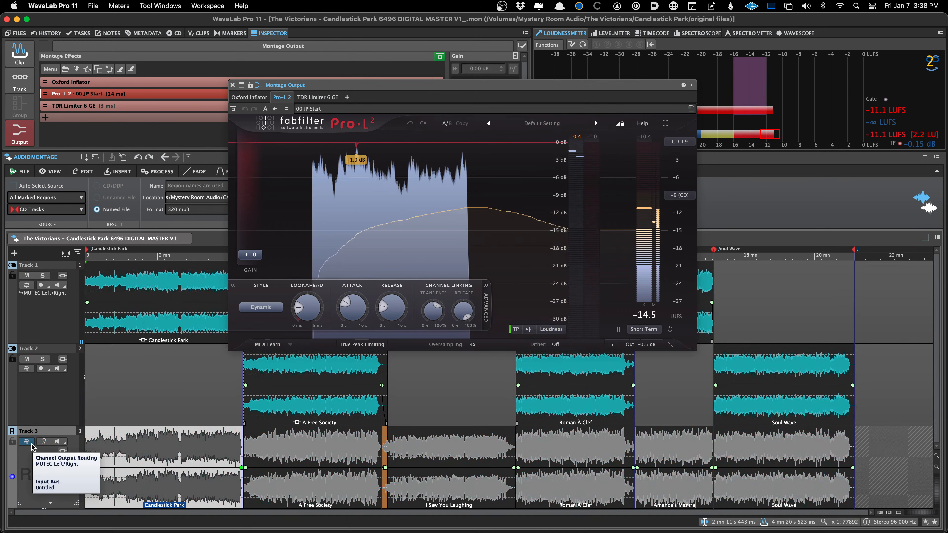
{"action": "key", "text": "space"}
{"action": "key", "text": "space"}
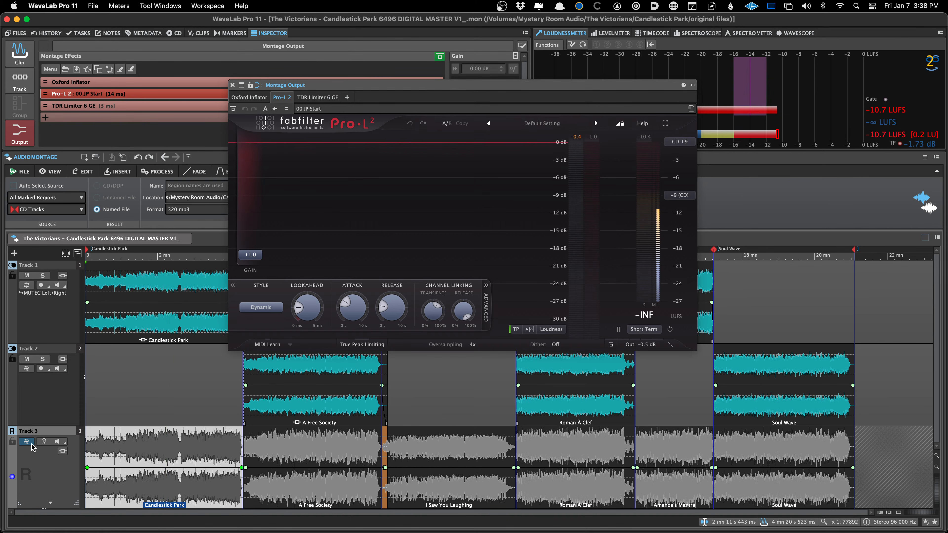
{"action": "key", "text": "space"}
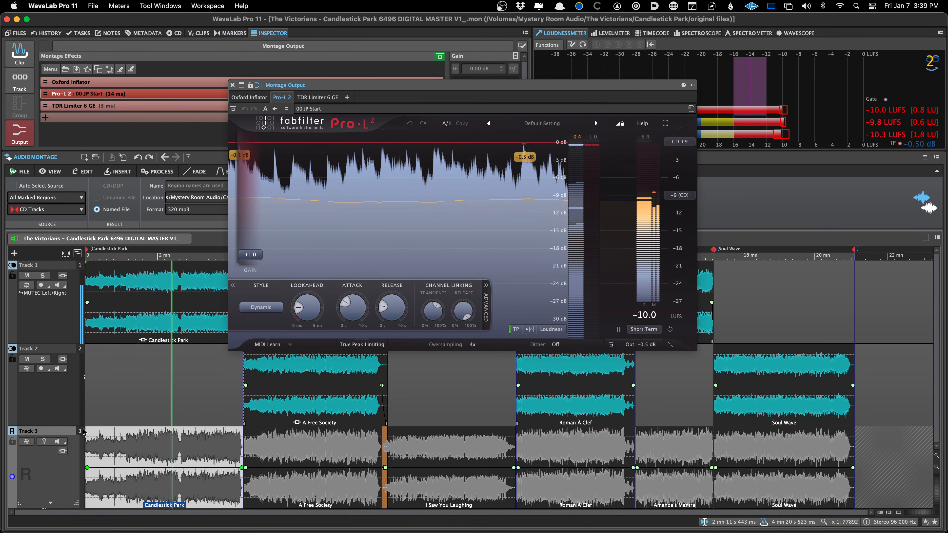
{"action": "key", "text": "space"}
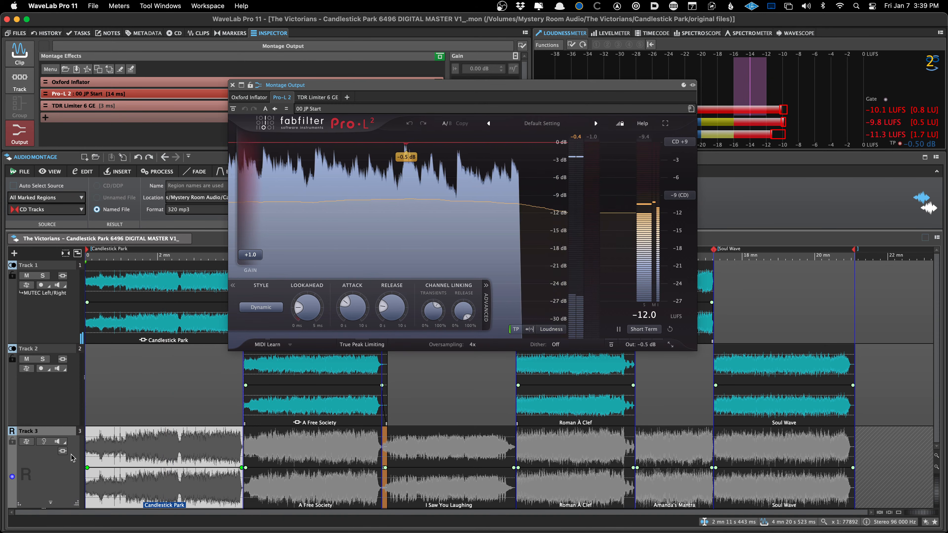
Inspect the channel output routing options of Track 3 and close them without changes
{"action": "left_click", "coordinate": [26, 441]}
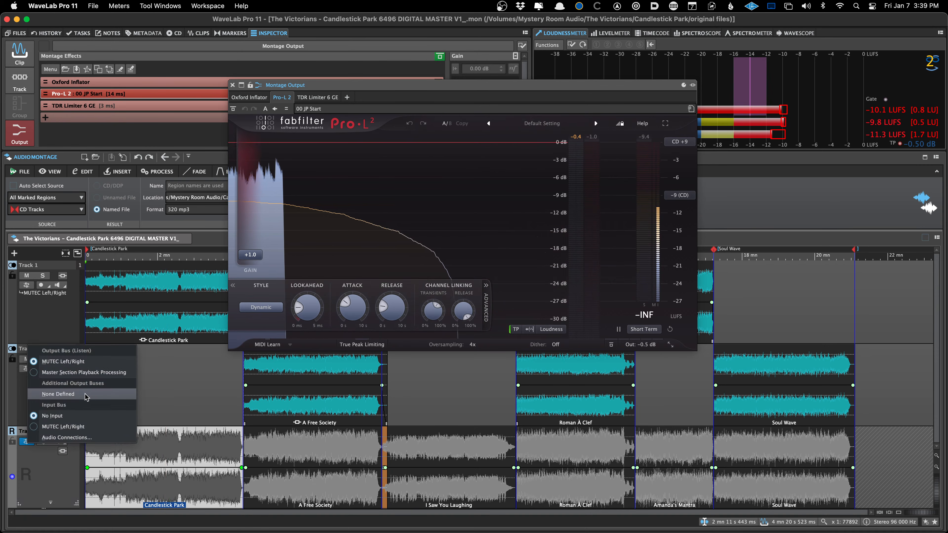
{"action": "left_click", "coordinate": [49, 323]}
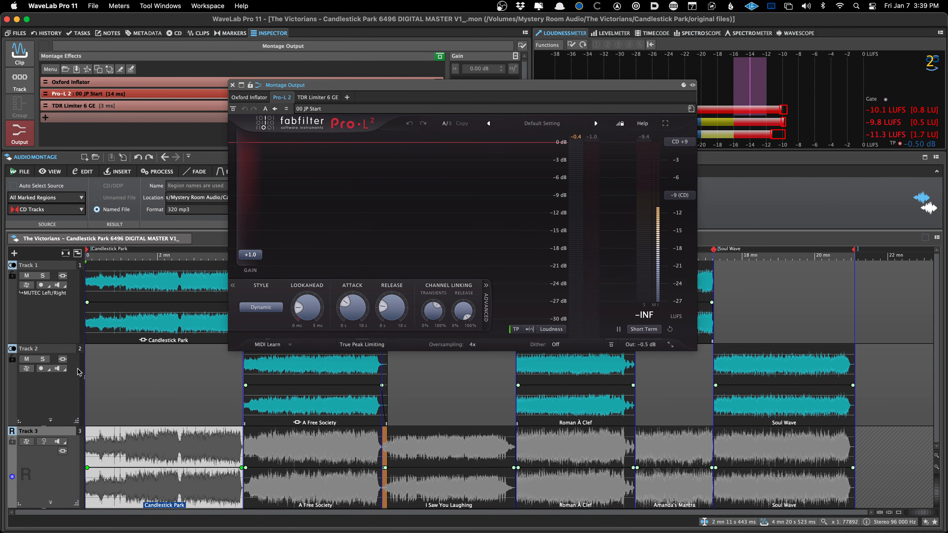
Delete all the clips on reference Track 3
{"action": "left_click_drag", "start_coordinate": [876, 474], "coordinate": [50, 466]}
{"action": "key", "text": "Delete"}
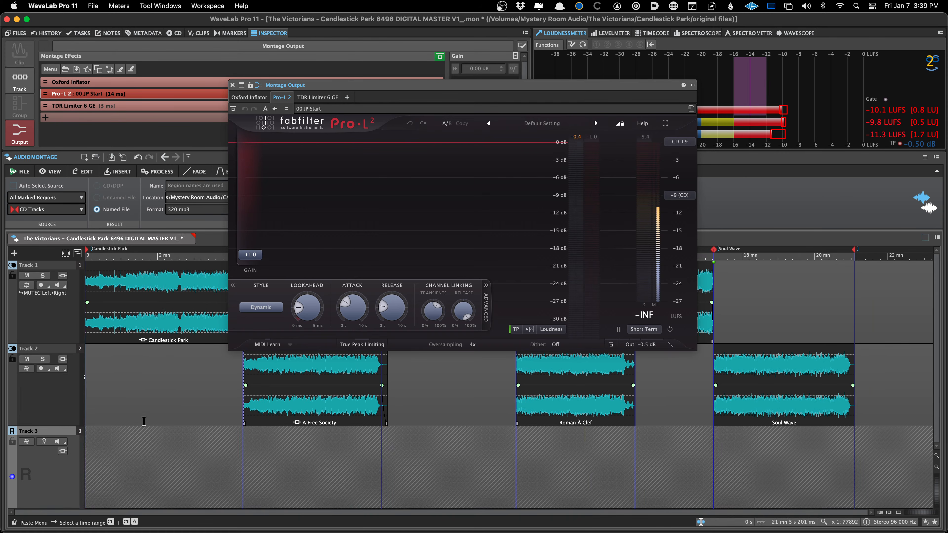
Open the audio file chooser for the empty Track 3, dismiss it, and close the Pro-L 2 window
{"action": "left_click_drag", "start_coordinate": [323, 86], "coordinate": [370, 54]}
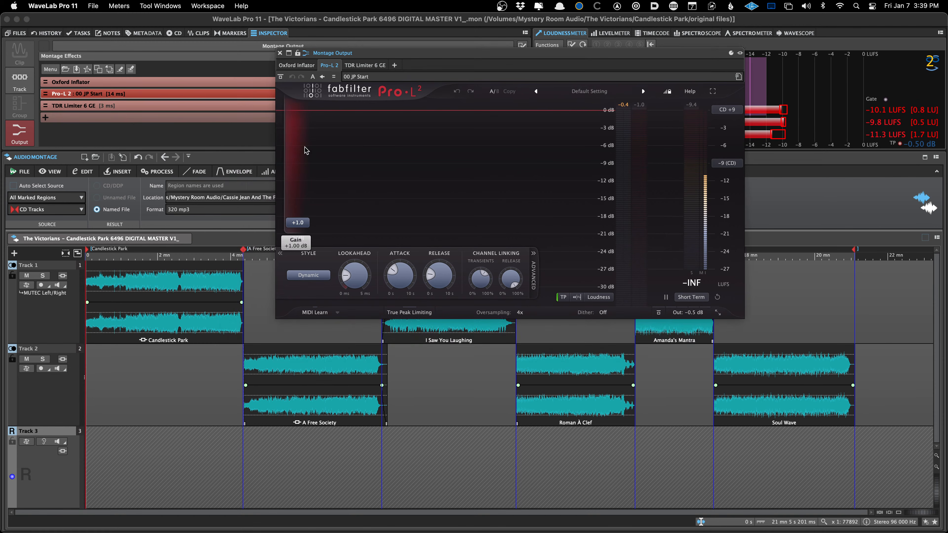
{"action": "double_click", "coordinate": [132, 450]}
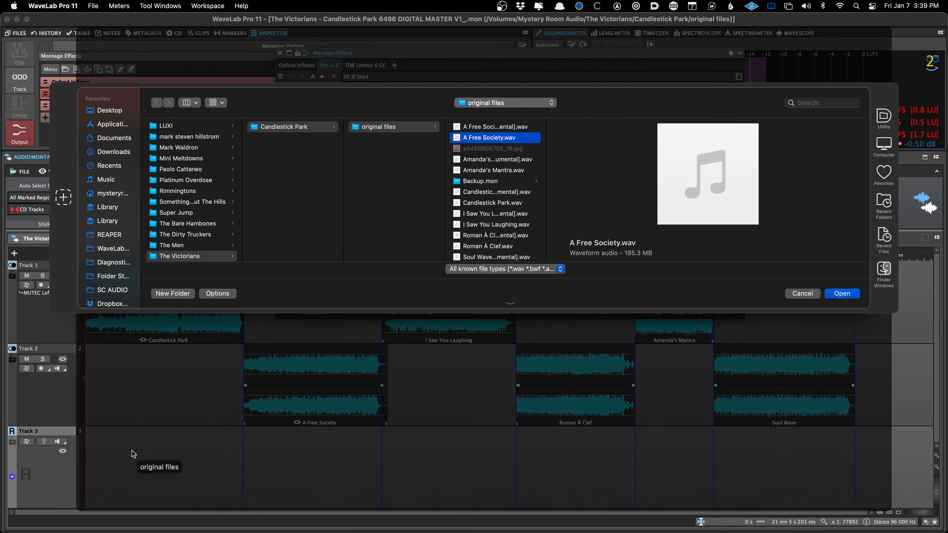
{"action": "key", "text": "Escape"}
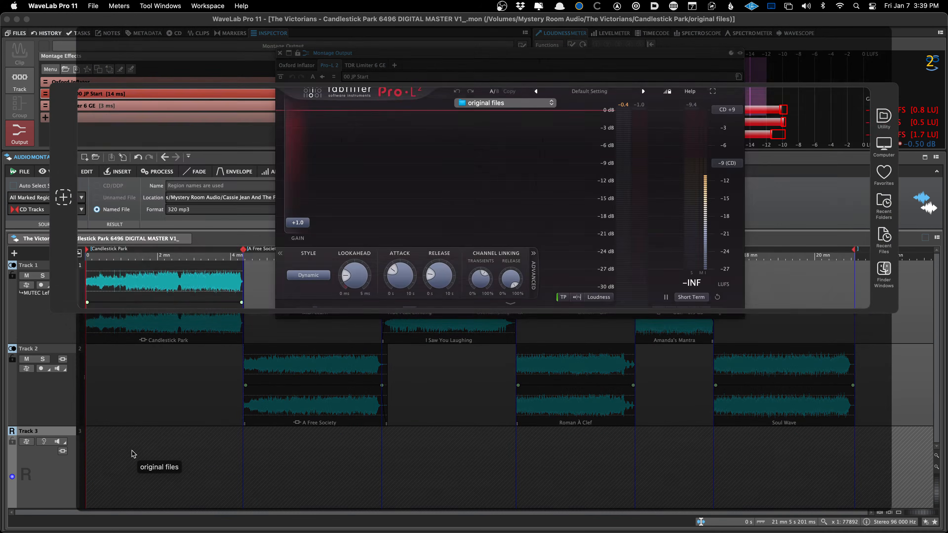
{"action": "left_click", "coordinate": [280, 52]}
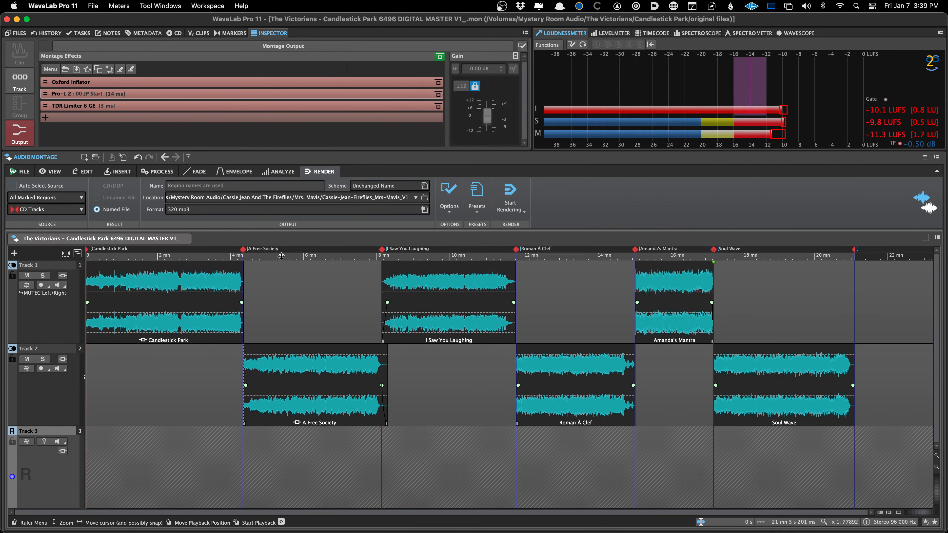
Remove all effects from the montage output
{"action": "left_click", "coordinate": [125, 83]}
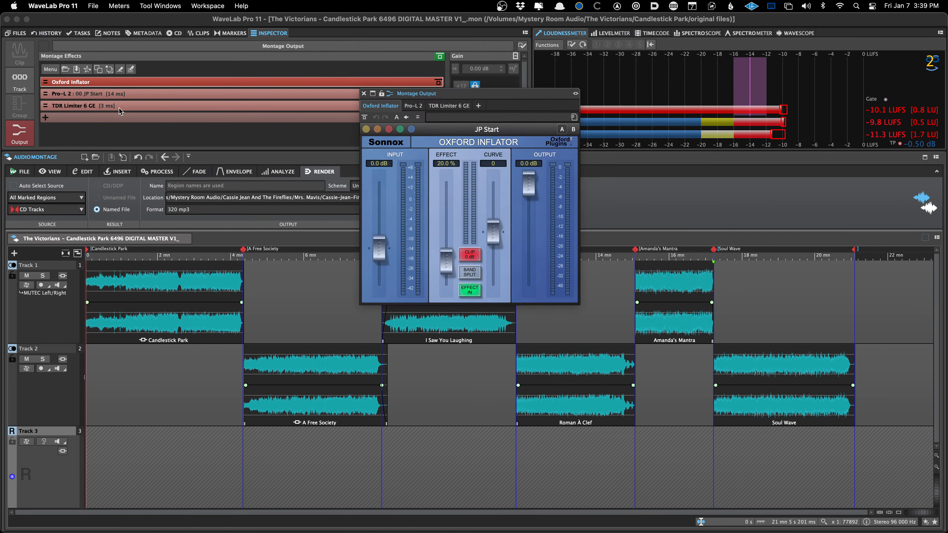
{"action": "right_click", "coordinate": [129, 106]}
{"action": "left_click", "coordinate": [132, 112]}
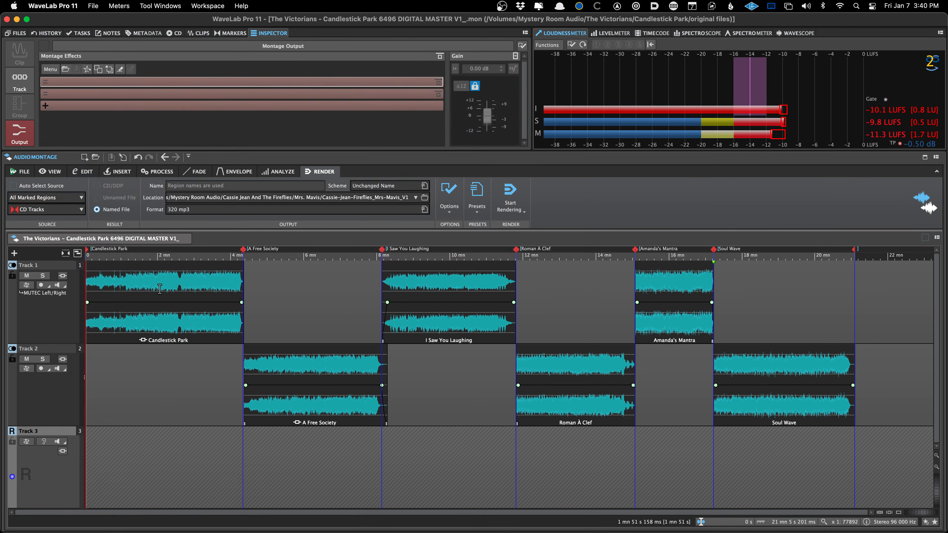
Remove all effects from the A Free Society clip on Track 2
{"action": "left_click", "coordinate": [286, 362]}
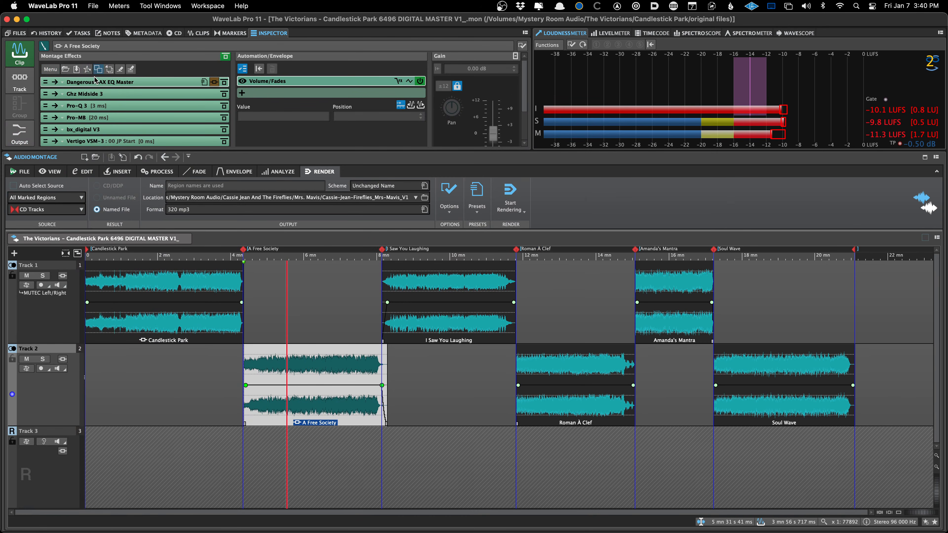
{"action": "left_click", "coordinate": [147, 88]}
{"action": "scroll", "coordinate": [151, 112], "scroll_direction": "down", "scroll_amount": 3}
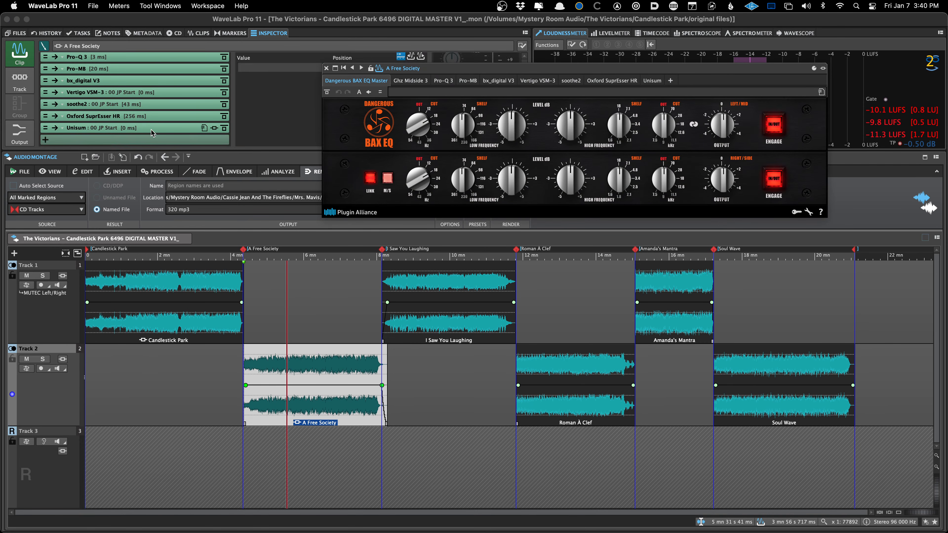
{"action": "right_click", "coordinate": [153, 129]}
{"action": "left_click", "coordinate": [162, 133]}
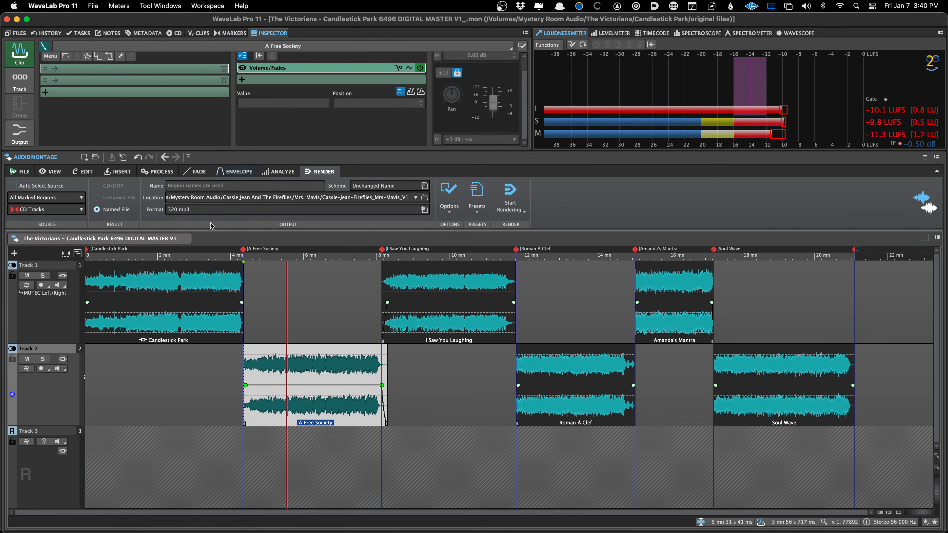
Load the render preset for the whole montage as a 64-Bit Float WAV and name the output file TEST
{"action": "left_click", "coordinate": [253, 287]}
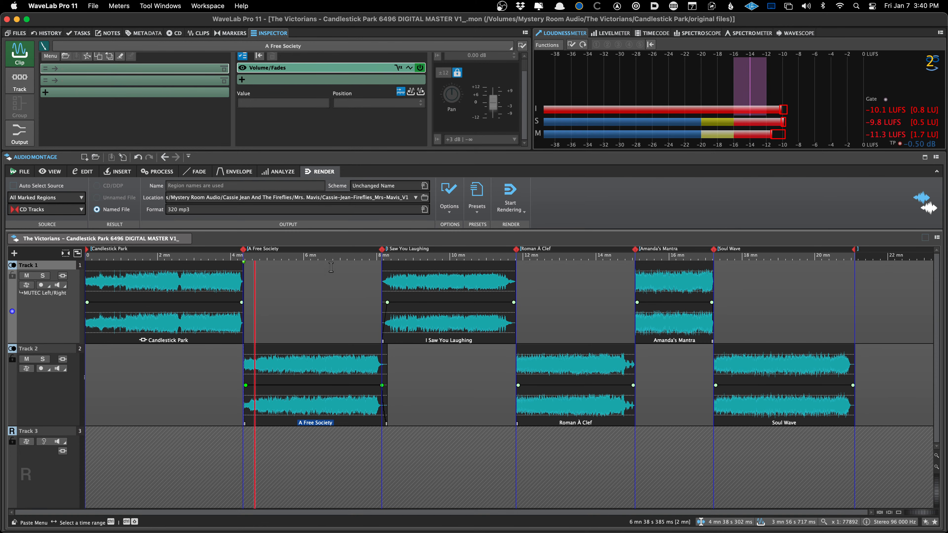
{"action": "left_click", "coordinate": [477, 198]}
{"action": "left_click", "coordinate": [484, 267]}
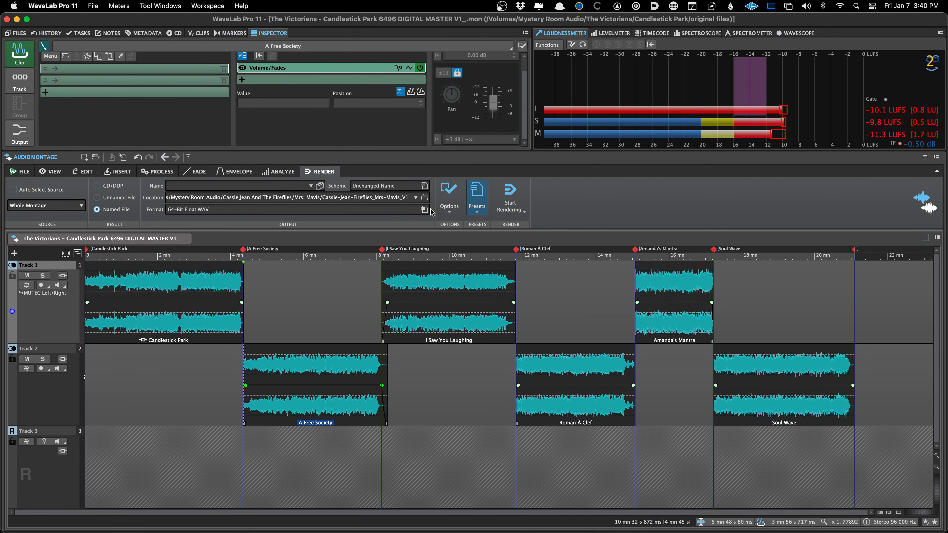
{"action": "left_click", "coordinate": [295, 185]}
{"action": "type", "text": "TEST"}
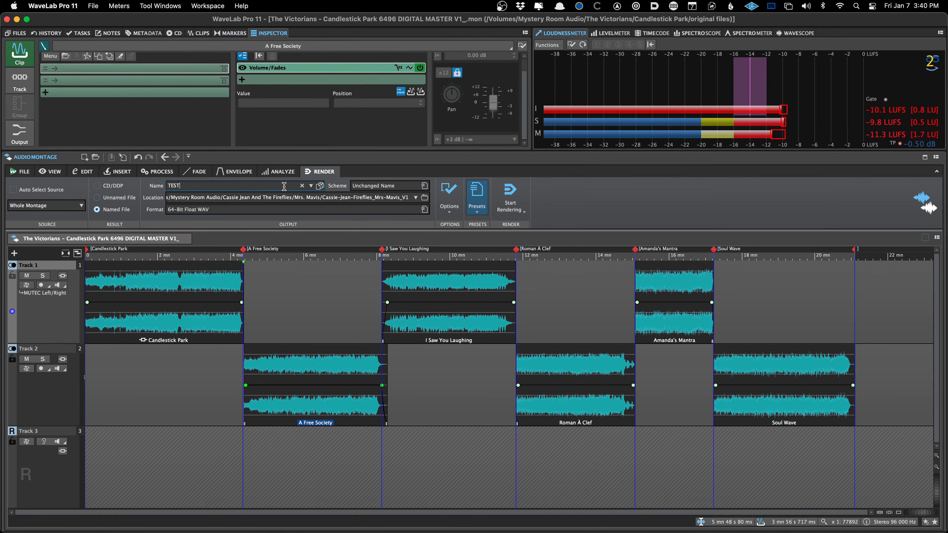
Set the render output location to the Desktop folder, and start the montage render and cancel it
{"action": "left_click", "coordinate": [416, 197]}
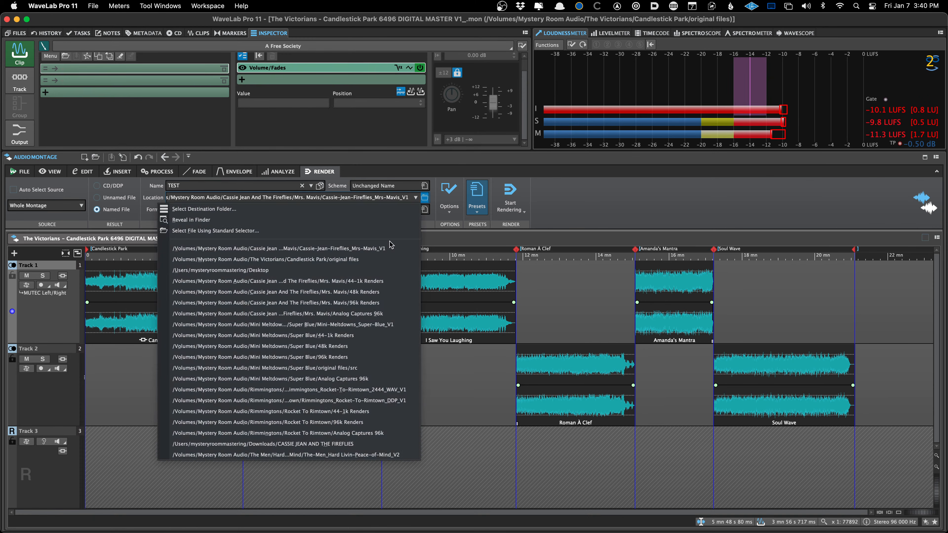
{"action": "left_click", "coordinate": [377, 269]}
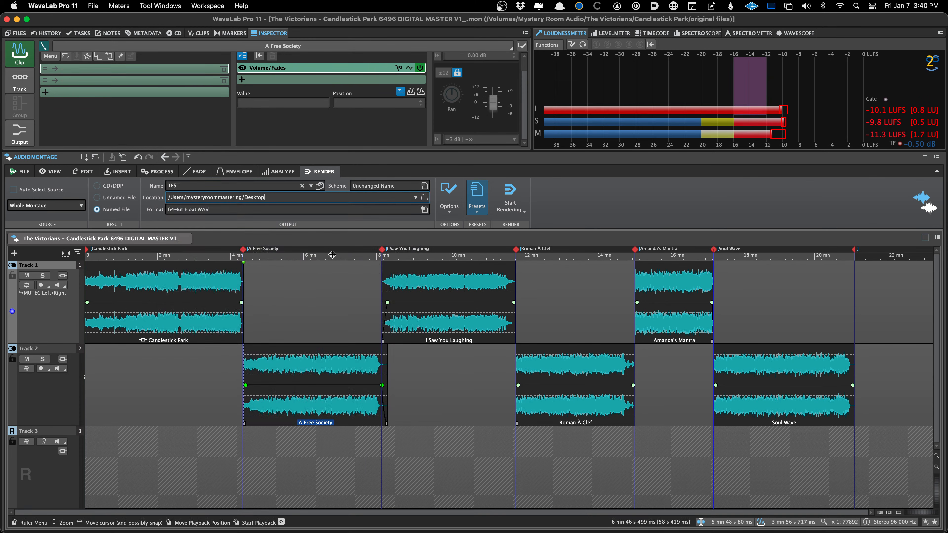
{"action": "key", "text": "super+r"}
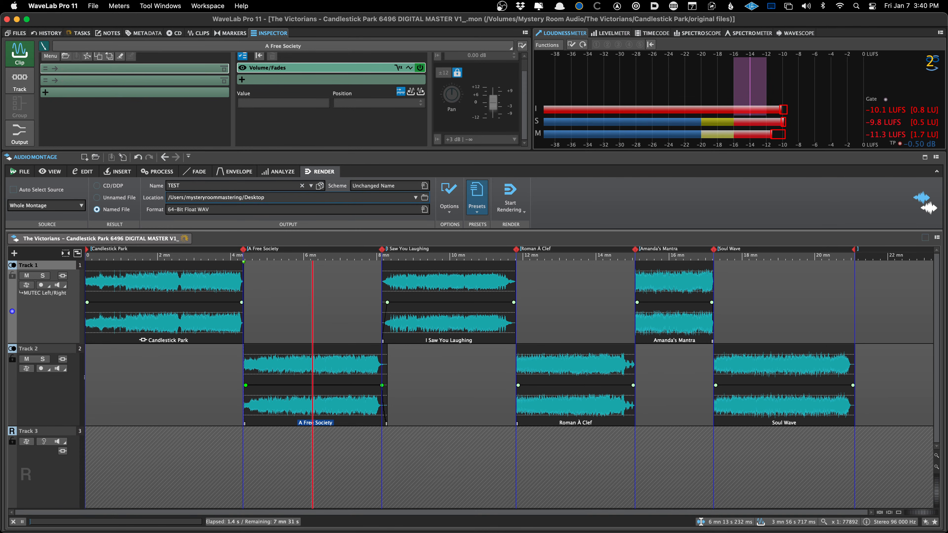
{"action": "left_click", "coordinate": [13, 523]}
Select every clip on Tracks 1 and 2, remove all plug-ins from the selected clips, and save the montage
{"action": "left_click", "coordinate": [193, 293]}
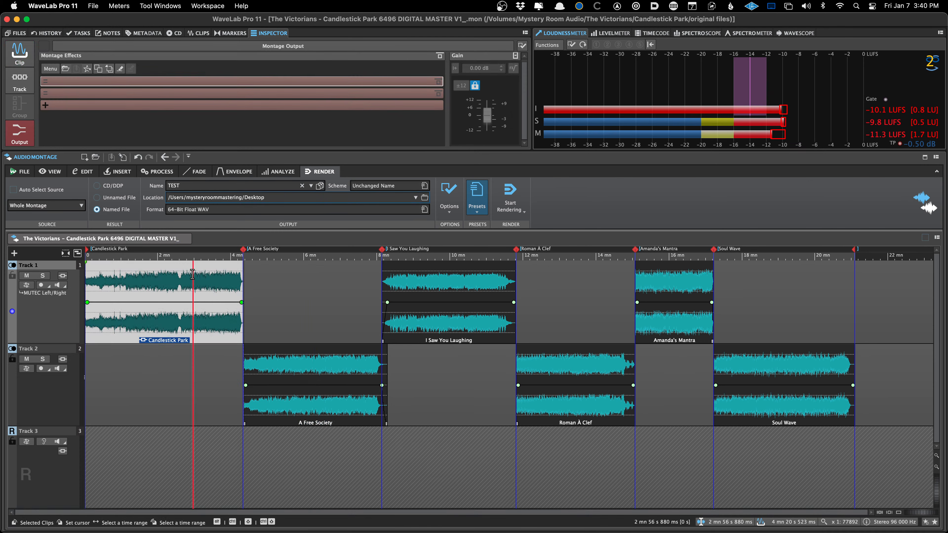
{"action": "left_click", "coordinate": [838, 372]}
{"action": "mouse_move", "coordinate": [867, 380]}
{"action": "left_mouse_down"}
{"action": "mouse_move", "coordinate": [522, 377]}
{"action": "mouse_move", "coordinate": [112, 299]}
{"action": "left_mouse_up"}
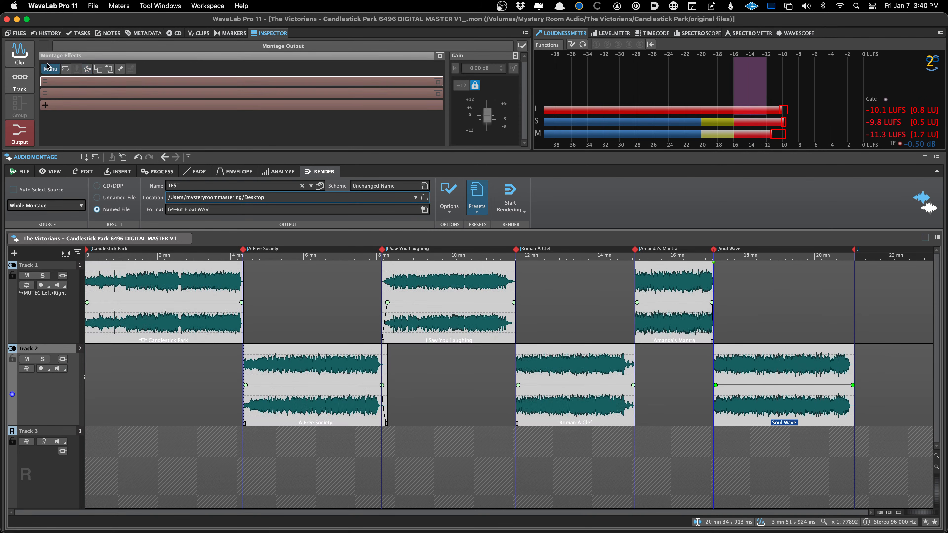
{"action": "left_click", "coordinate": [32, 63]}
{"action": "left_click", "coordinate": [50, 69]}
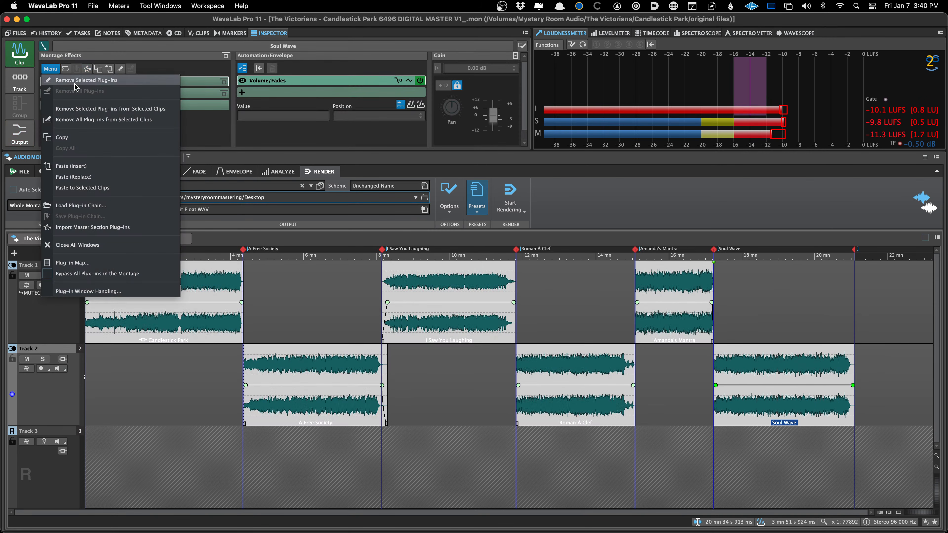
{"action": "left_click", "coordinate": [122, 120]}
{"action": "key", "text": "super+s"}
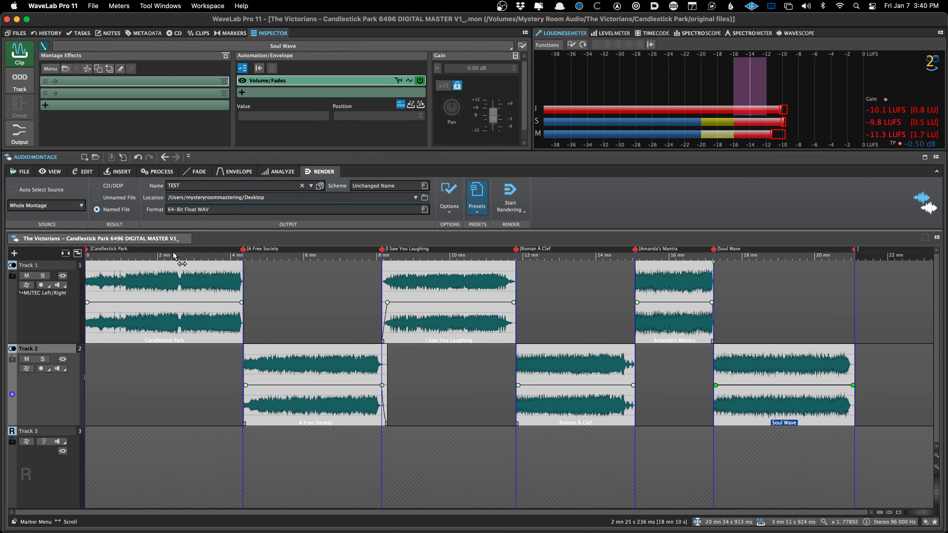
Deselect the clips, render the whole montage as TEST, and close the new untitled montage without saving it
{"action": "left_click", "coordinate": [266, 299]}
{"action": "left_click", "coordinate": [266, 283]}
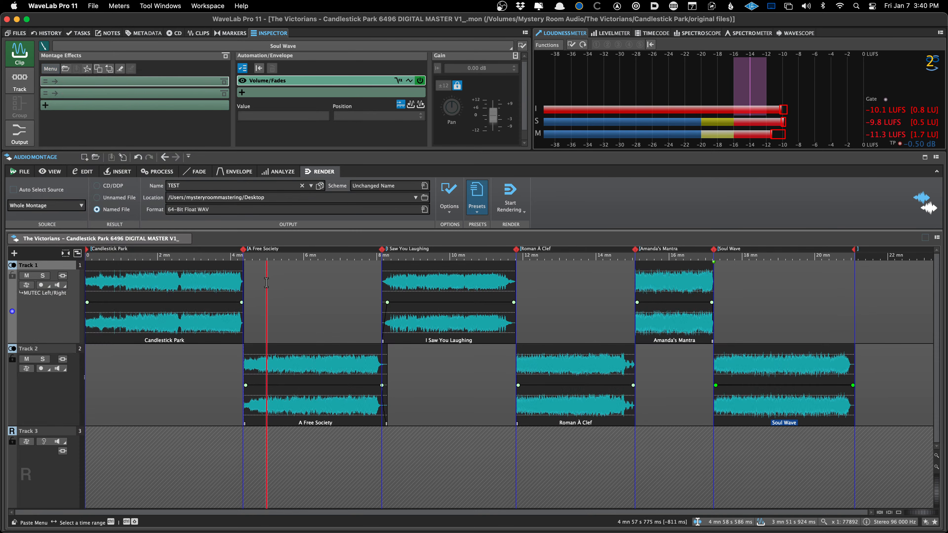
{"action": "key", "text": "super+r"}
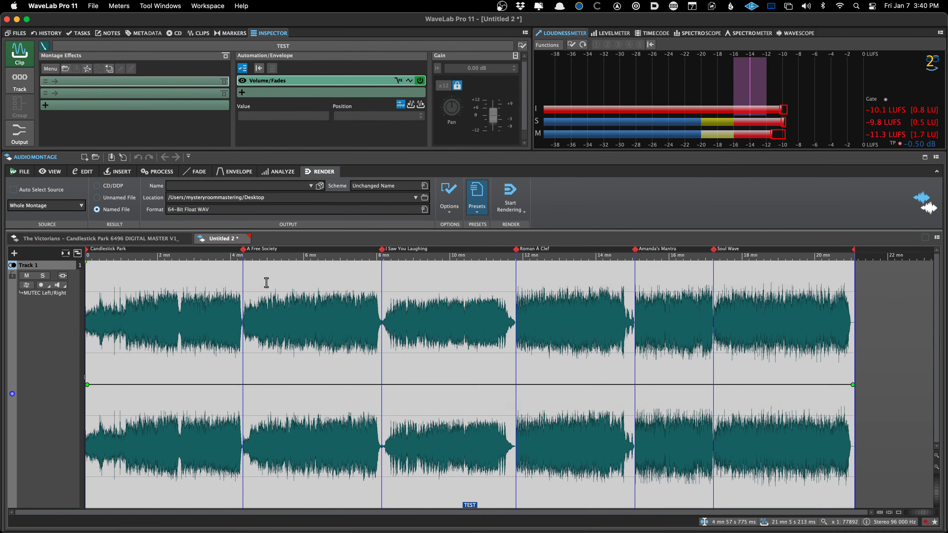
{"action": "left_click", "coordinate": [244, 239]}
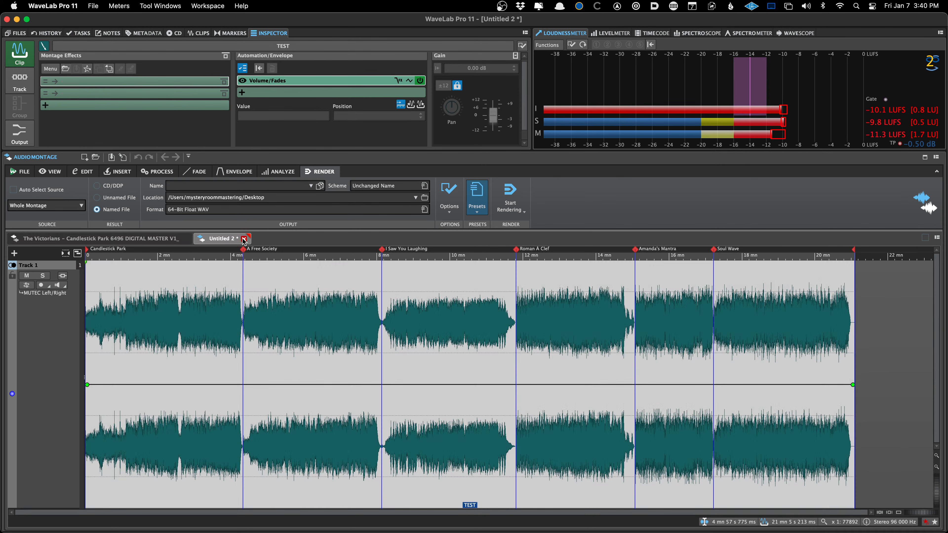
{"action": "left_click", "coordinate": [478, 291]}
Insert the TEST file from the Desktop at the very start of reference Track 3 using Add/Mix
{"action": "left_click", "coordinate": [180, 452]}
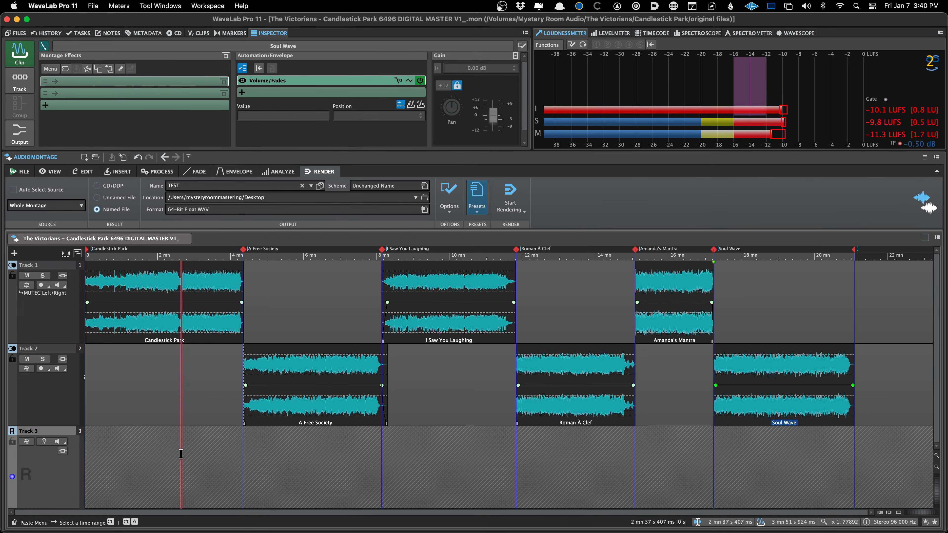
{"action": "key", "text": "Home"}
{"action": "key", "text": "super+i"}
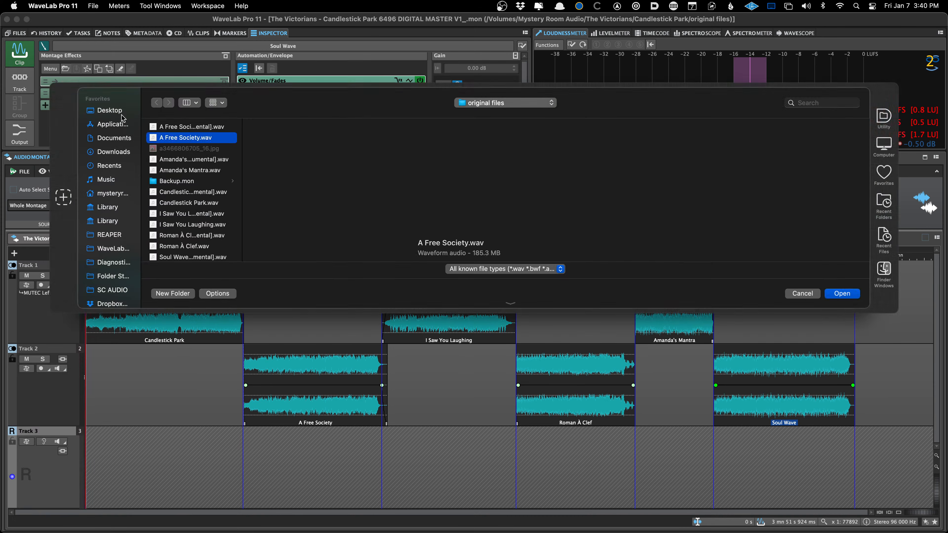
{"action": "left_click", "coordinate": [128, 113]}
{"action": "double_click", "coordinate": [157, 126]}
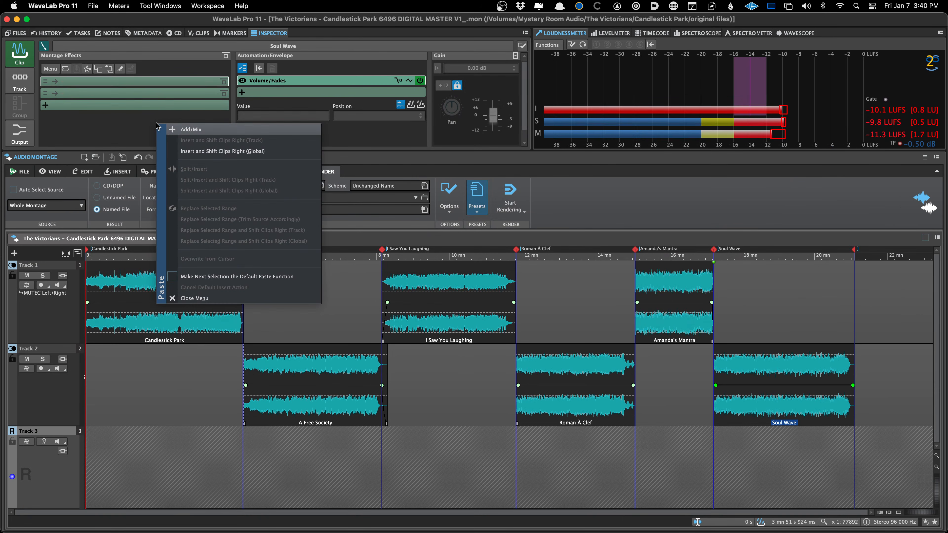
{"action": "left_click", "coordinate": [167, 129]}
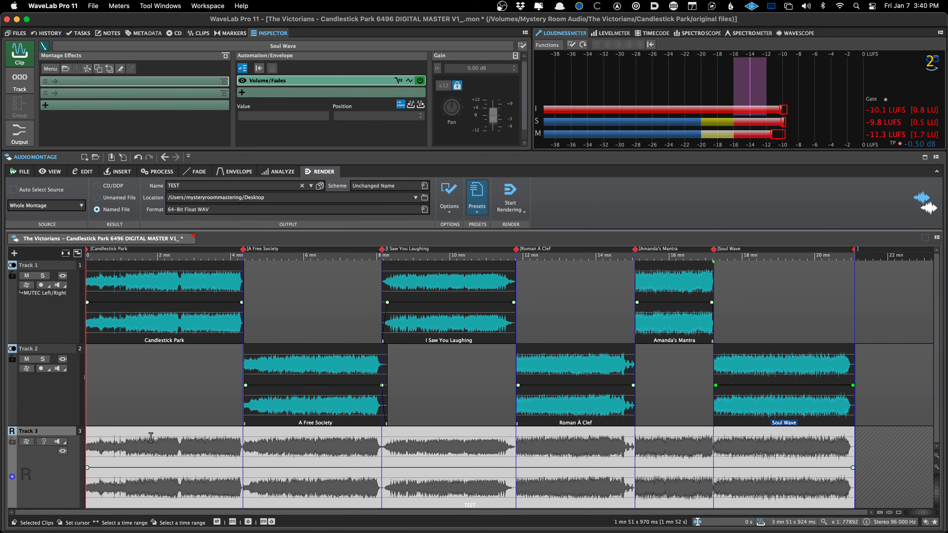
Compare the start of the Candlestick Park clip with the TEST clip on Track 3 for waveform alignment
{"action": "scroll", "coordinate": [131, 443], "scroll_direction": "up", "scroll_amount": 6}
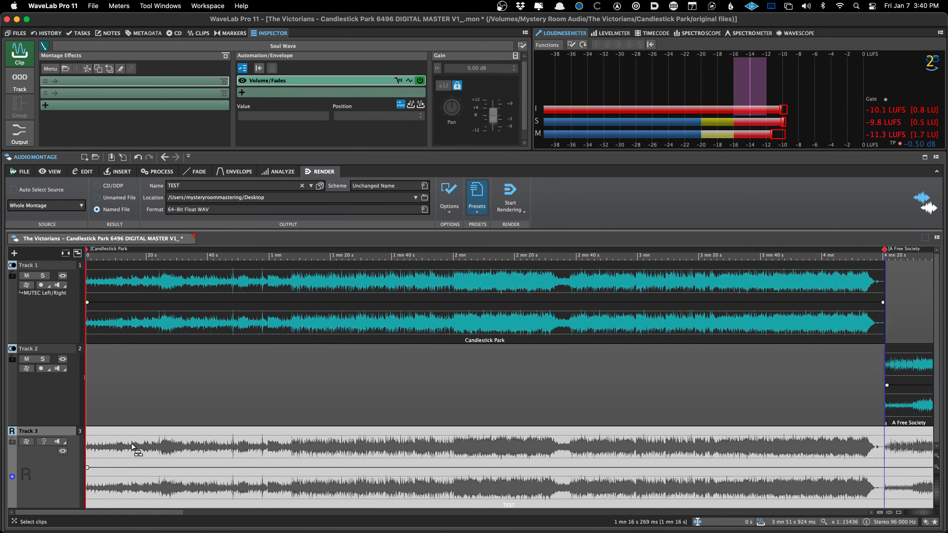
{"action": "scroll", "coordinate": [130, 442], "scroll_direction": "up", "scroll_amount": 3}
{"action": "scroll", "coordinate": [130, 443], "scroll_direction": "up", "scroll_amount": 5}
{"action": "scroll", "coordinate": [131, 446], "scroll_direction": "up", "scroll_amount": 3}
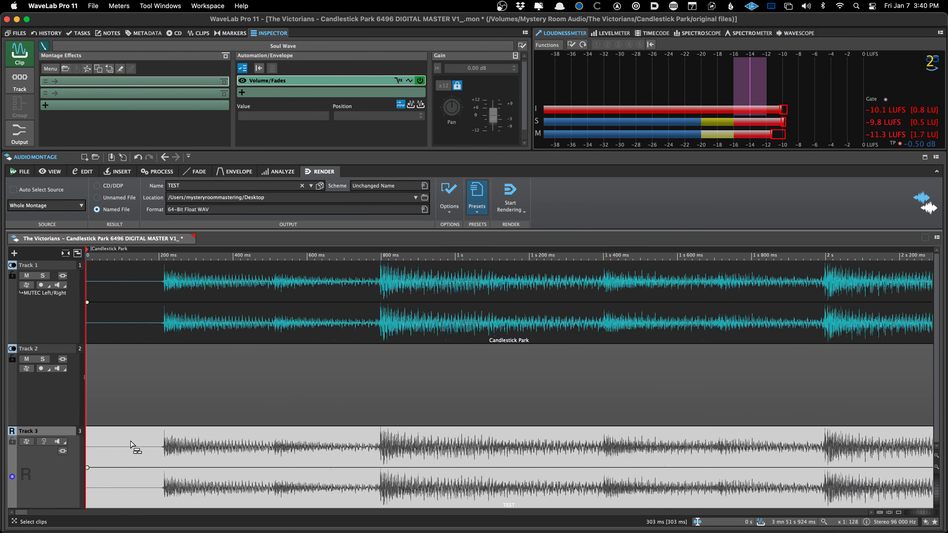
{"action": "scroll", "coordinate": [130, 445], "scroll_direction": "down", "scroll_amount": 15}
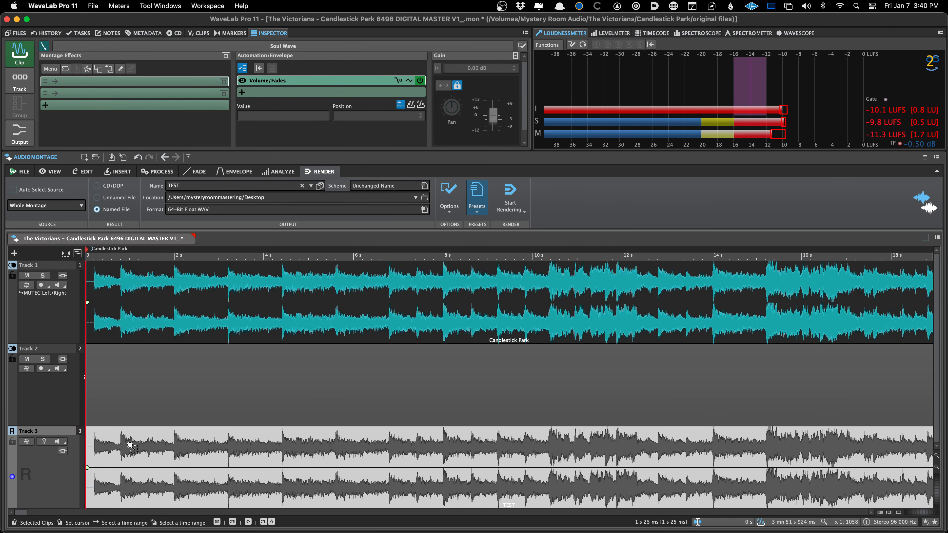
{"action": "left_click", "coordinate": [272, 425]}
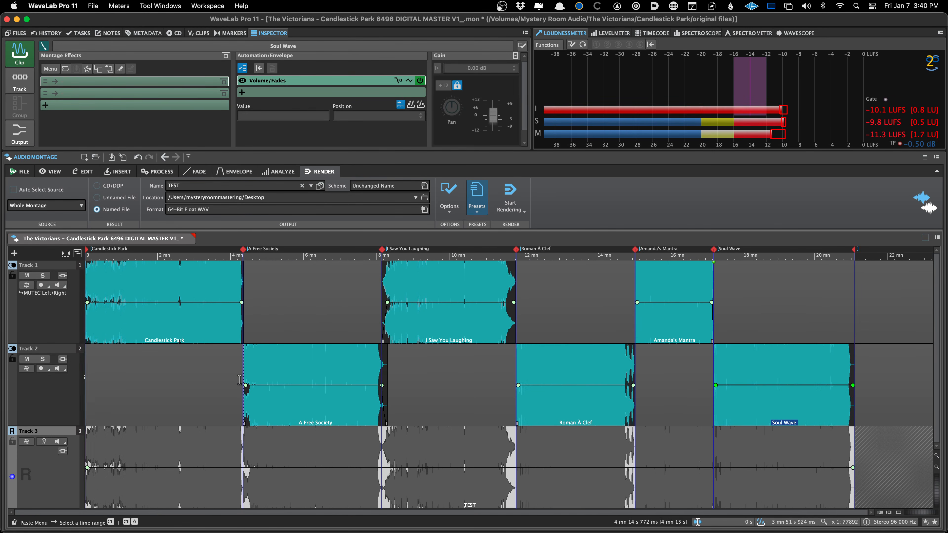
Compare the opening transients of A Free Society on Track 2 with the TEST clip on Track 3, and save the montage
{"action": "scroll", "coordinate": [239, 426], "scroll_direction": "up", "scroll_amount": 14}
{"action": "scroll", "coordinate": [489, 421], "scroll_direction": "up", "scroll_amount": 6}
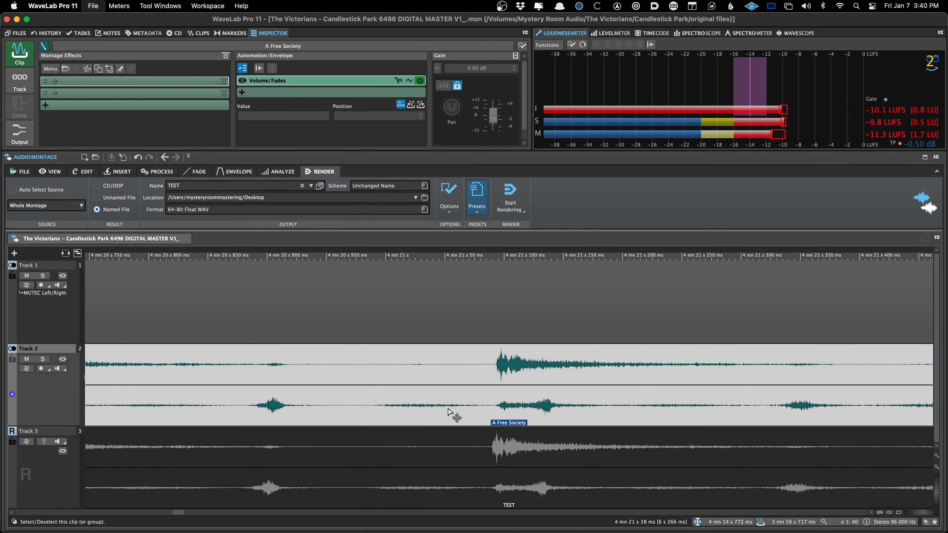
{"action": "scroll", "coordinate": [450, 412], "scroll_direction": "up", "scroll_amount": 2}
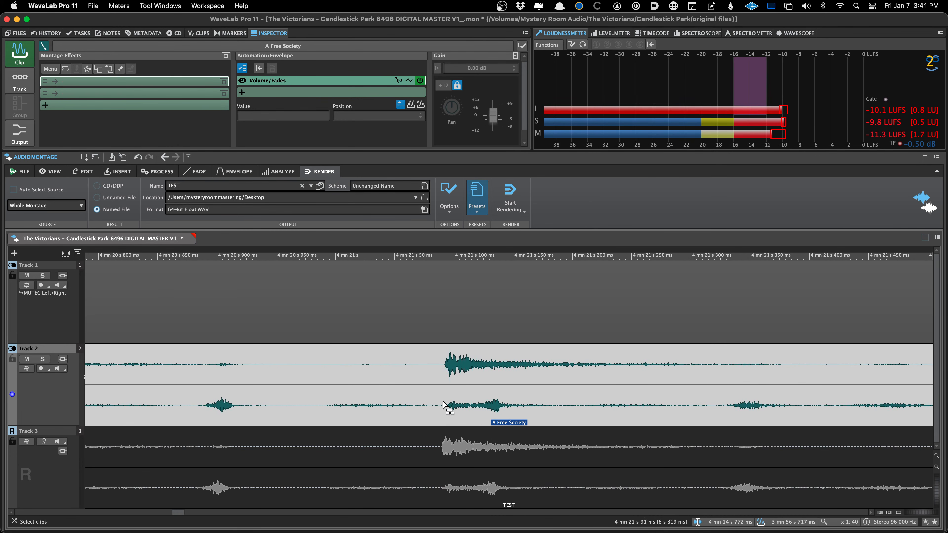
{"action": "scroll", "coordinate": [444, 404], "scroll_direction": "down", "scroll_amount": 10}
{"action": "scroll", "coordinate": [447, 404], "scroll_direction": "up", "scroll_amount": 4}
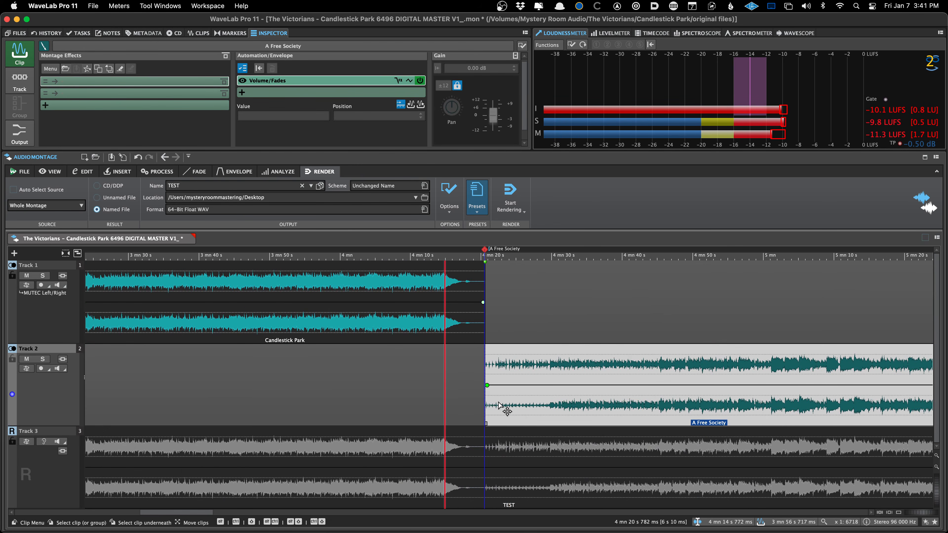
{"action": "scroll", "coordinate": [452, 409], "scroll_direction": "up", "scroll_amount": 1}
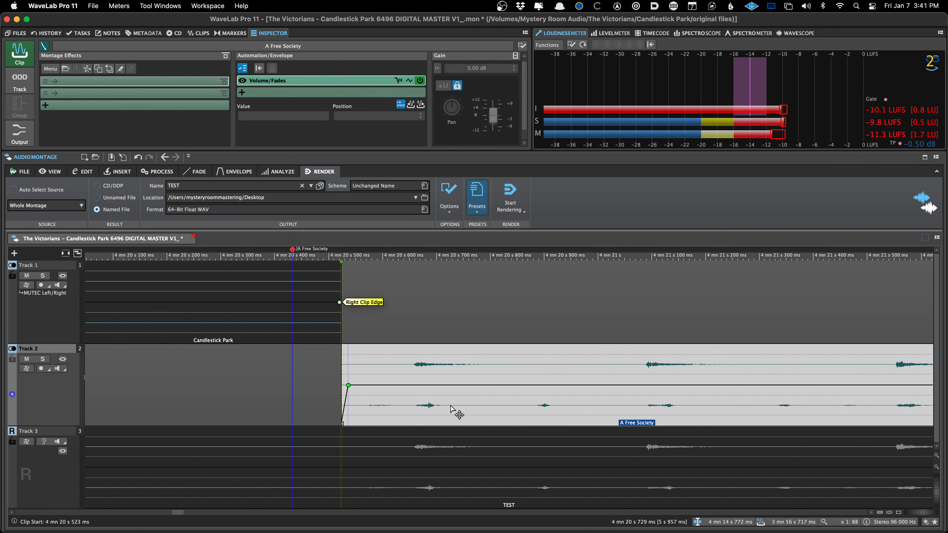
{"action": "scroll", "coordinate": [726, 409], "scroll_direction": "up", "scroll_amount": 1}
{"action": "scroll", "coordinate": [764, 416], "scroll_direction": "up", "scroll_amount": 8}
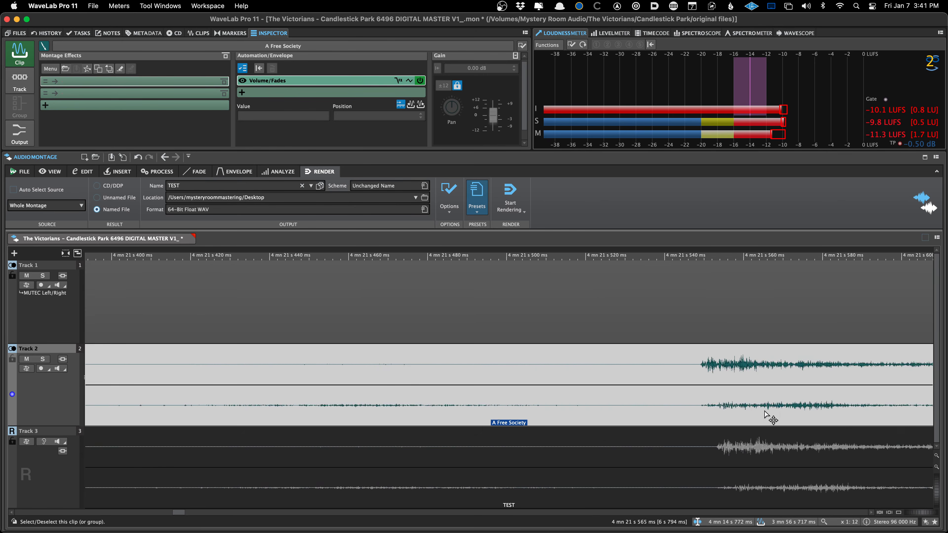
{"action": "scroll", "coordinate": [730, 415], "scroll_direction": "down", "scroll_amount": 15}
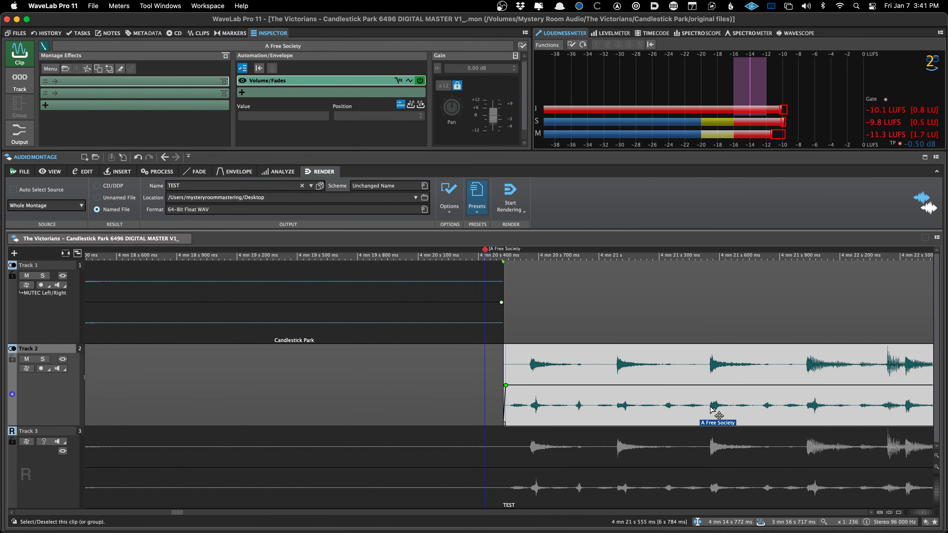
{"action": "key", "text": "super+s"}
Compare the crossfade between A Free Society and I Saw You Laughing with the TEST render on Track 3
{"action": "scroll", "coordinate": [730, 391], "scroll_direction": "right", "scroll_amount": 15}
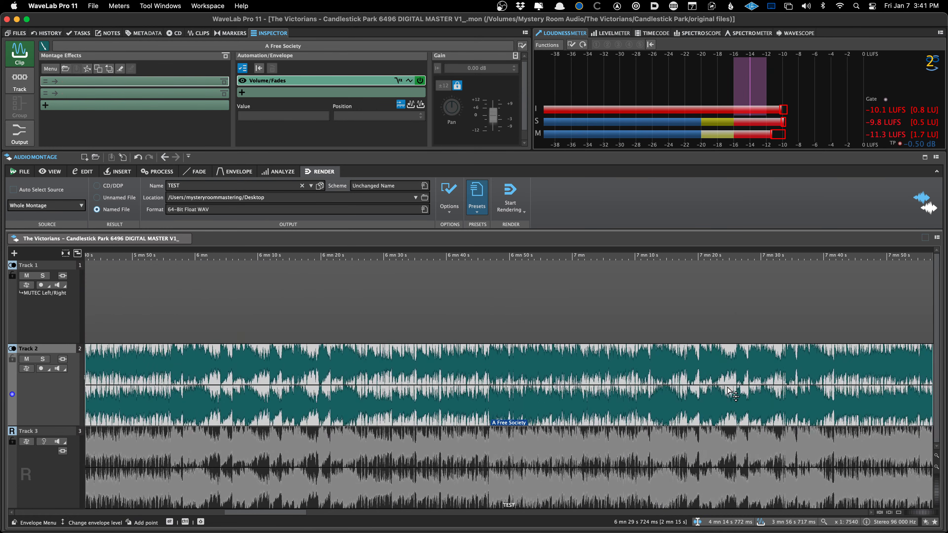
{"action": "left_click", "coordinate": [671, 309]}
{"action": "scroll", "coordinate": [680, 309], "scroll_direction": "up", "scroll_amount": 3}
{"action": "scroll", "coordinate": [725, 344], "scroll_direction": "right", "scroll_amount": 10}
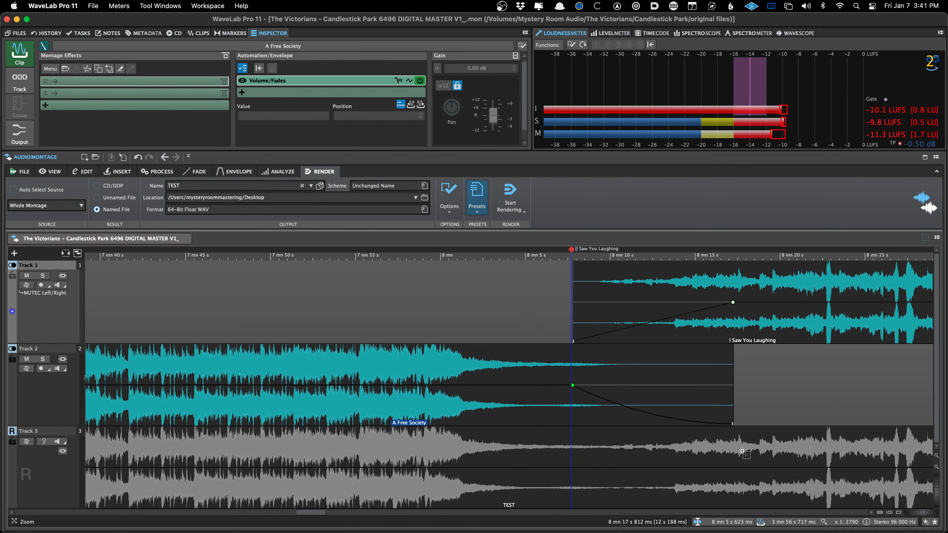
{"action": "left_click", "coordinate": [829, 445]}
{"action": "scroll", "coordinate": [829, 446], "scroll_direction": "up", "scroll_amount": 15}
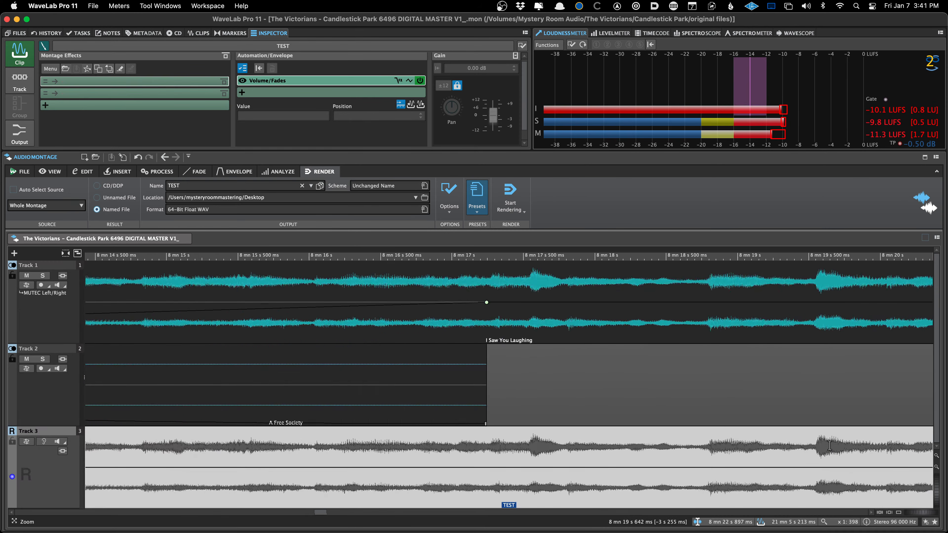
{"action": "scroll", "coordinate": [505, 352], "scroll_direction": "down", "scroll_amount": 15}
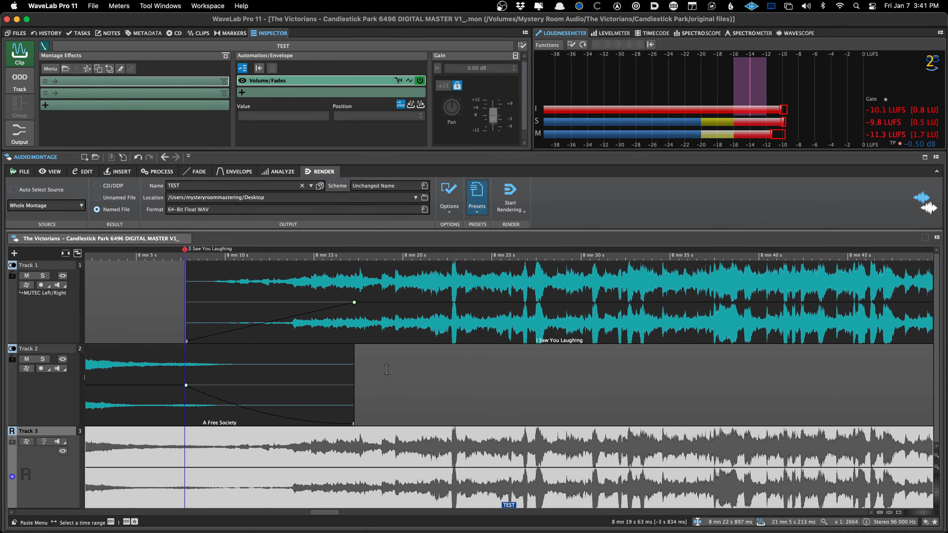
{"action": "scroll", "coordinate": [361, 376], "scroll_direction": "down", "scroll_amount": 5}
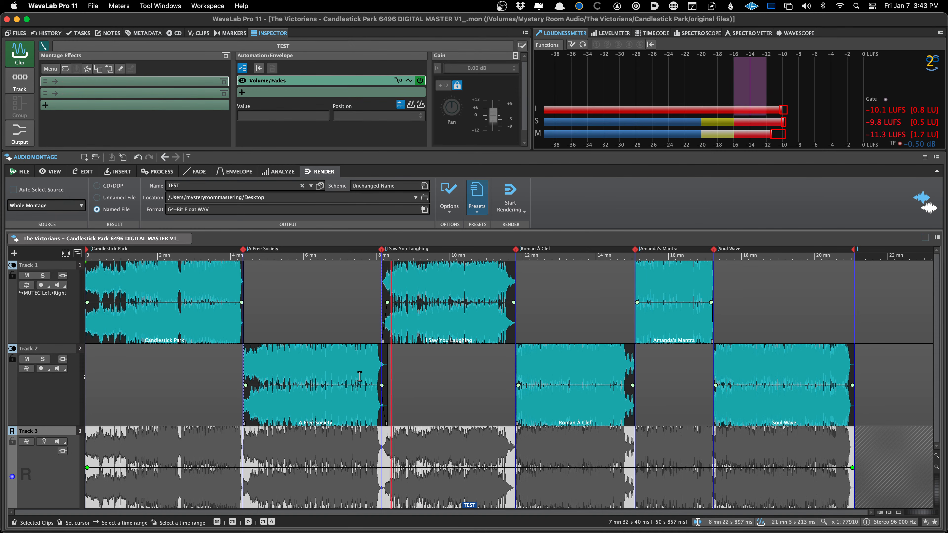
Remove reference Track 3 together with the TEST clip on it
{"action": "key", "text": "shift+Down"}
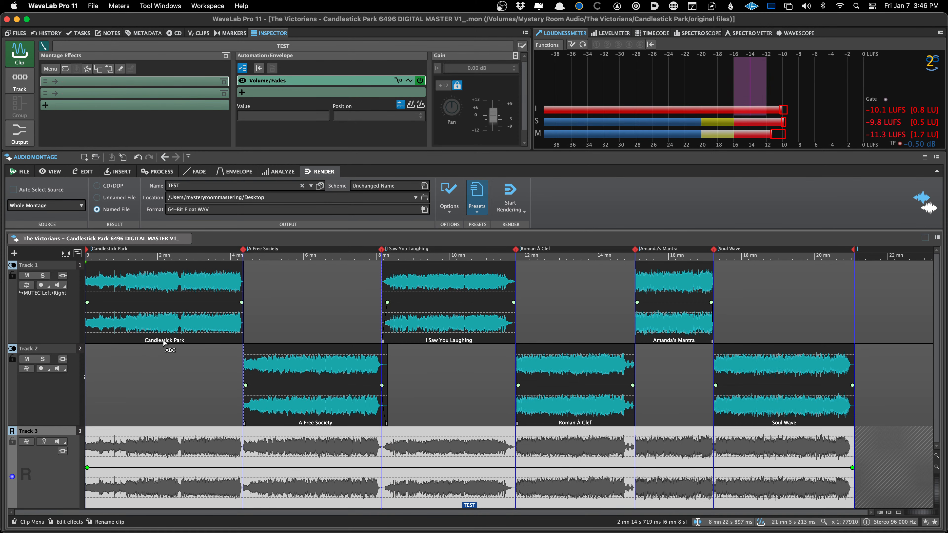
{"action": "right_click", "coordinate": [72, 472]}
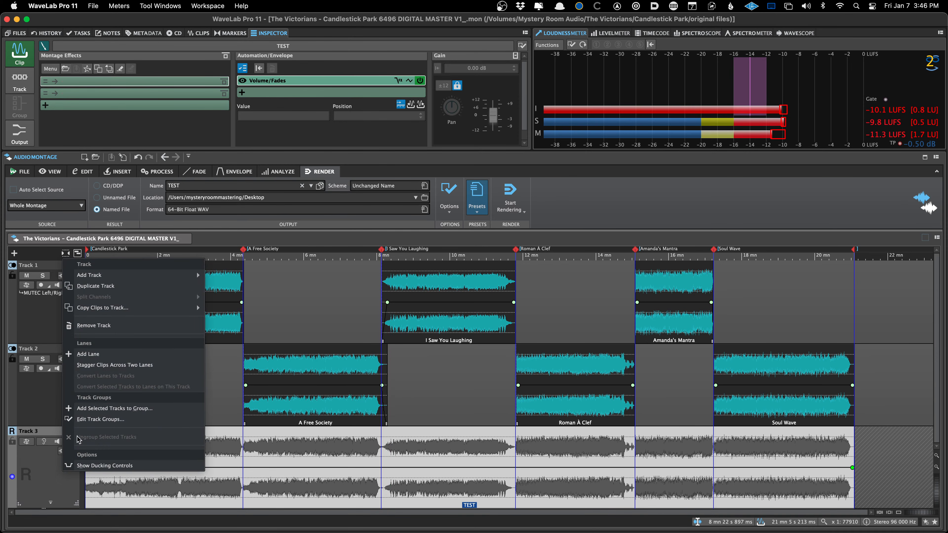
{"action": "left_click", "coordinate": [130, 328]}
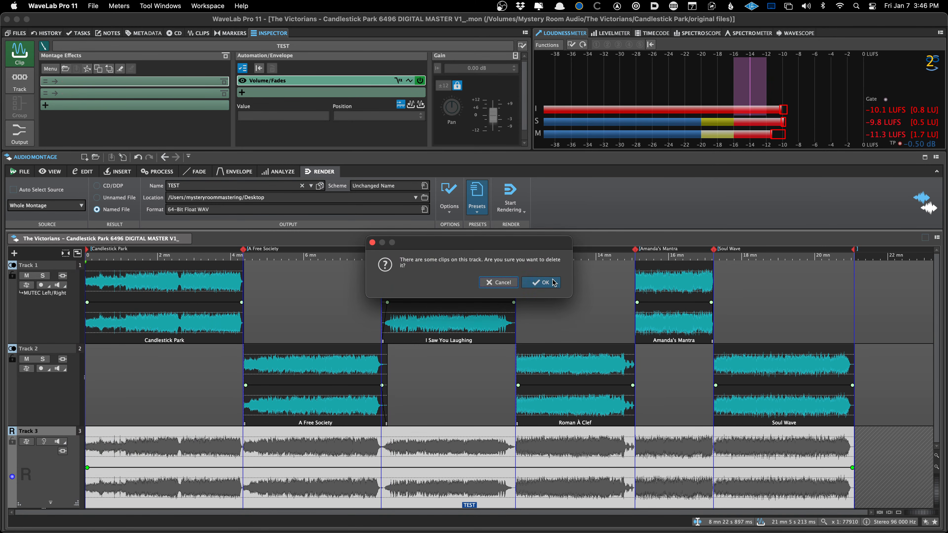
{"action": "left_click", "coordinate": [550, 282]}
Add a reference track below Track 1 and copy all clips from Track 1 to it
{"action": "left_click", "coordinate": [55, 350]}
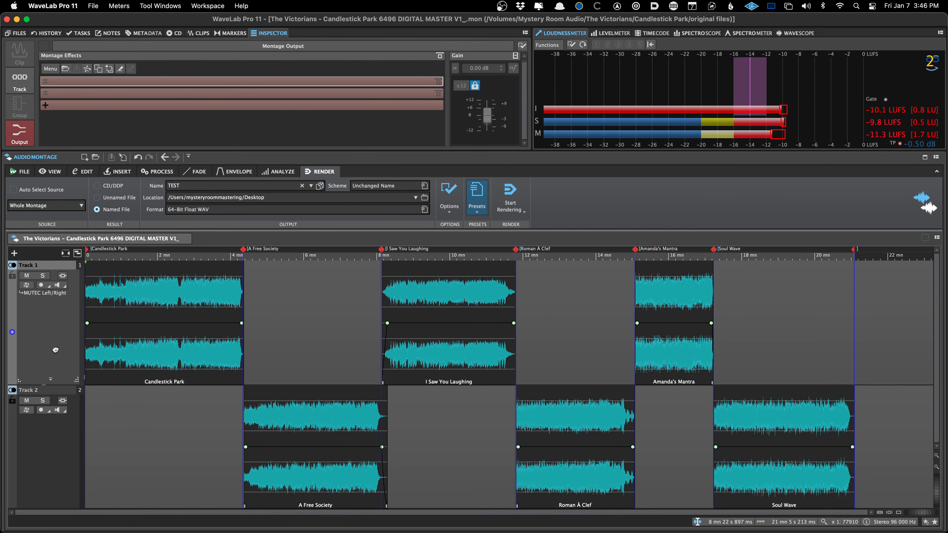
{"action": "key", "text": "super+r"}
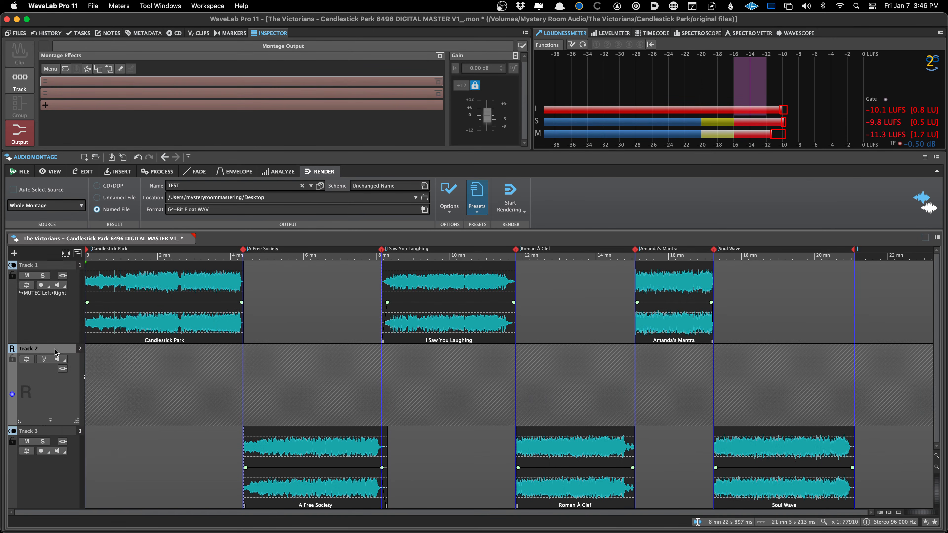
{"action": "right_click", "coordinate": [69, 306]}
{"action": "mouse_move", "coordinate": [92, 348]}
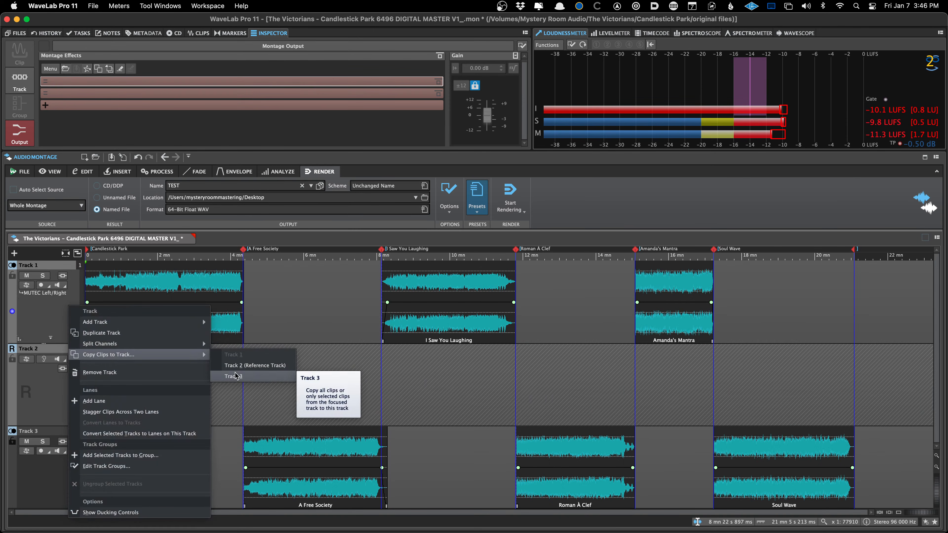
{"action": "left_click", "coordinate": [238, 367]}
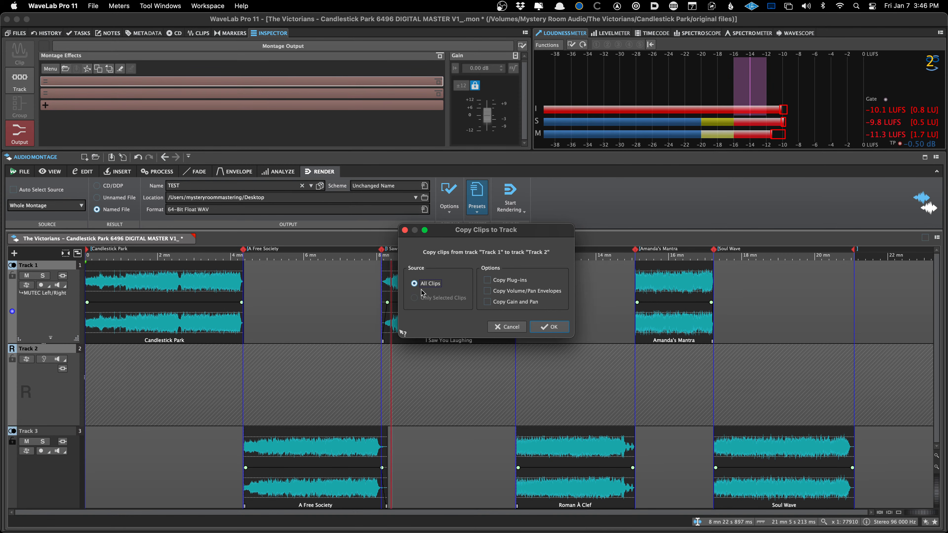
{"action": "left_click", "coordinate": [553, 326]}
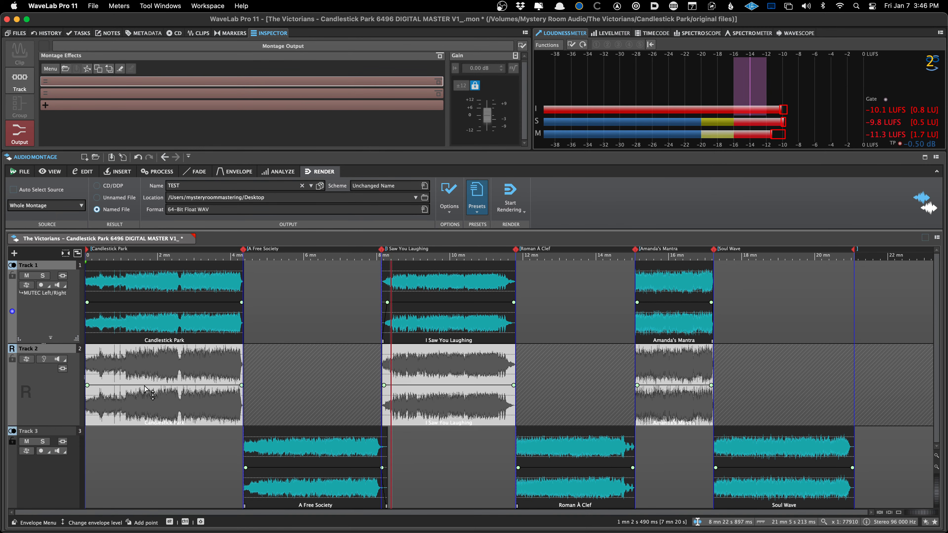
Audition the Candlestick Park copy on reference Track 2 in isolation, and return to monitoring the regular tracks
{"action": "left_click", "coordinate": [168, 377]}
{"action": "key", "text": "space"}
{"action": "left_click", "coordinate": [44, 359]}
{"action": "scroll", "coordinate": [131, 368], "scroll_direction": "up", "scroll_amount": 10}
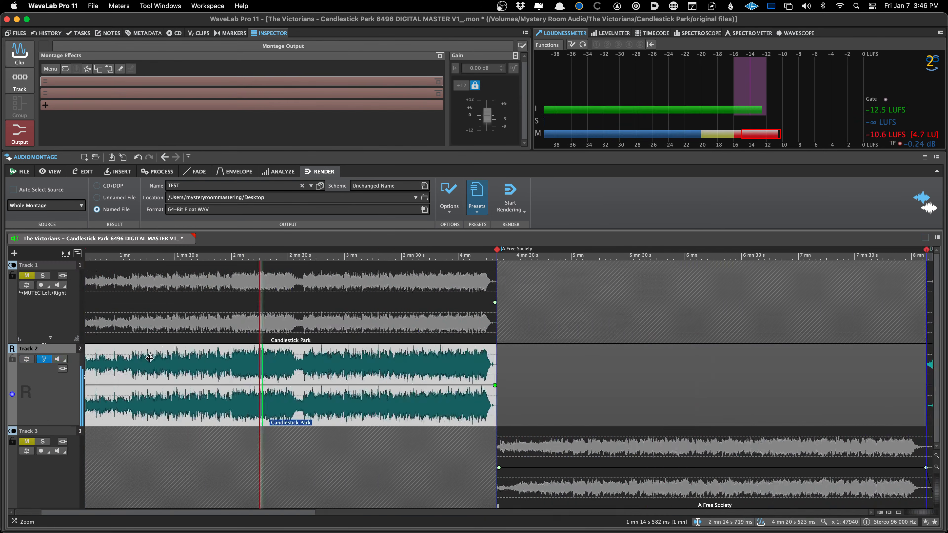
{"action": "scroll", "coordinate": [438, 420], "scroll_direction": "down", "scroll_amount": 10}
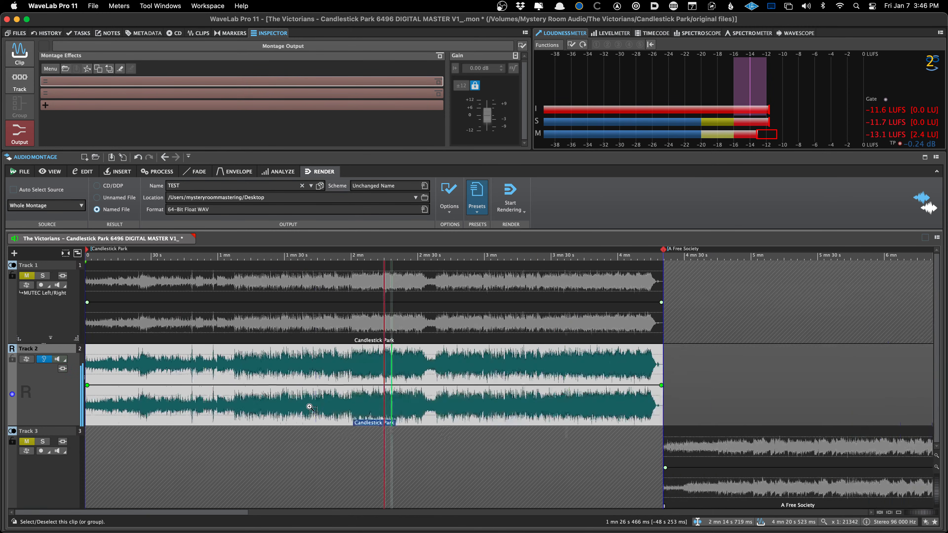
{"action": "left_click", "coordinate": [404, 443]}
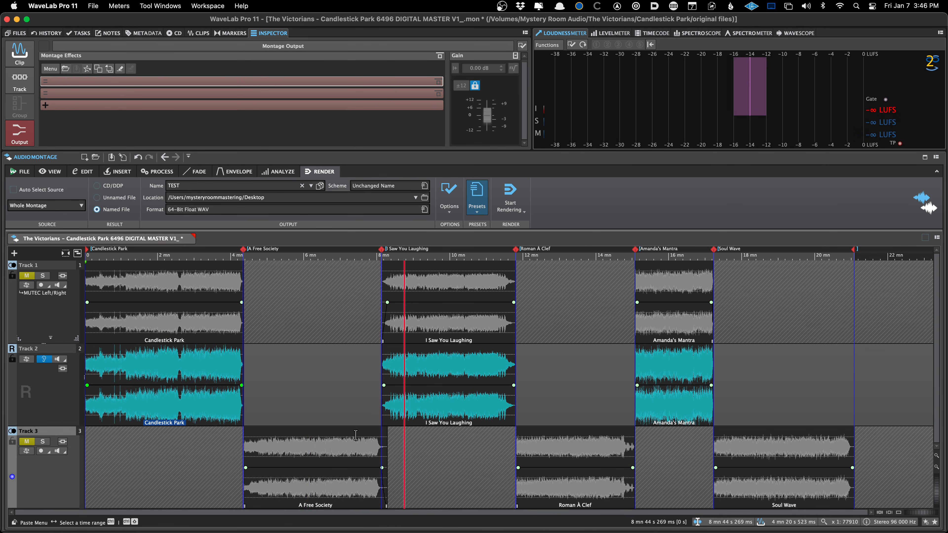
{"action": "left_click", "coordinate": [43, 360]}
Remove reference Track 2 together with its copied clips, and save the montage
{"action": "left_click", "coordinate": [74, 382]}
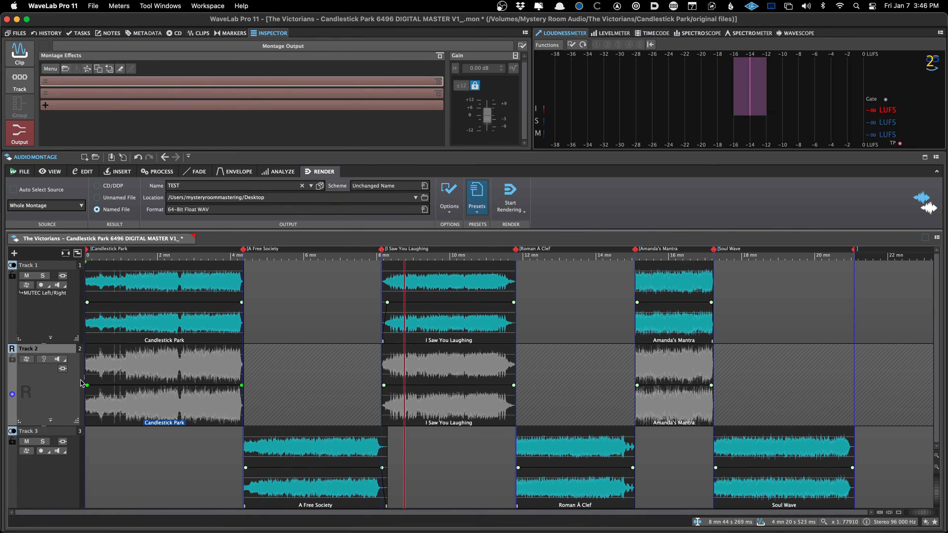
{"action": "key", "text": "Delete"}
{"action": "left_click", "coordinate": [539, 283]}
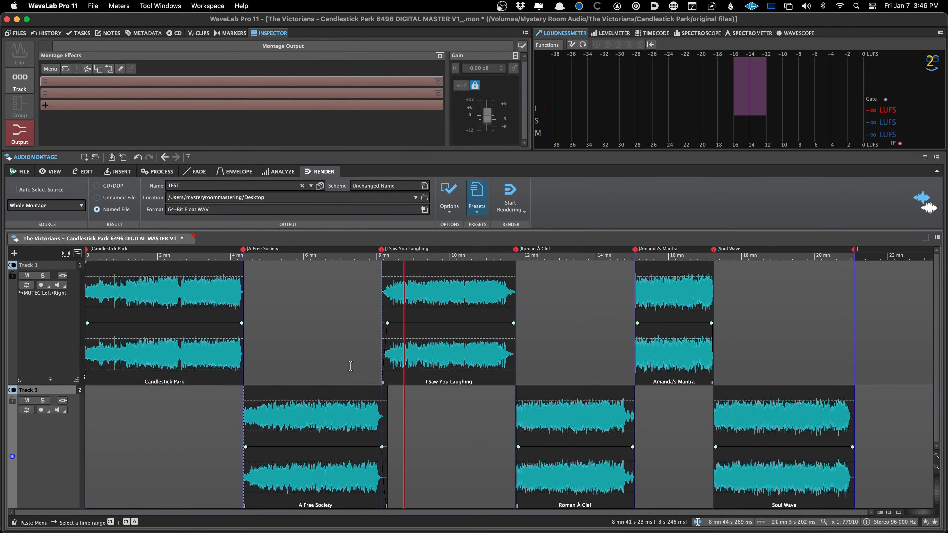
{"action": "key", "text": "super+s"}
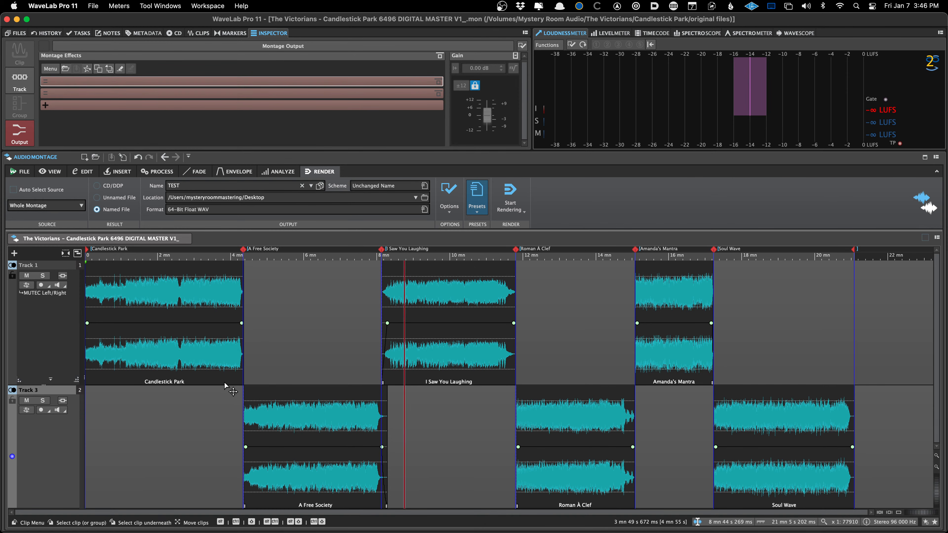
Play the montage from the very start of Candlestick Park
{"action": "left_click", "coordinate": [275, 339]}
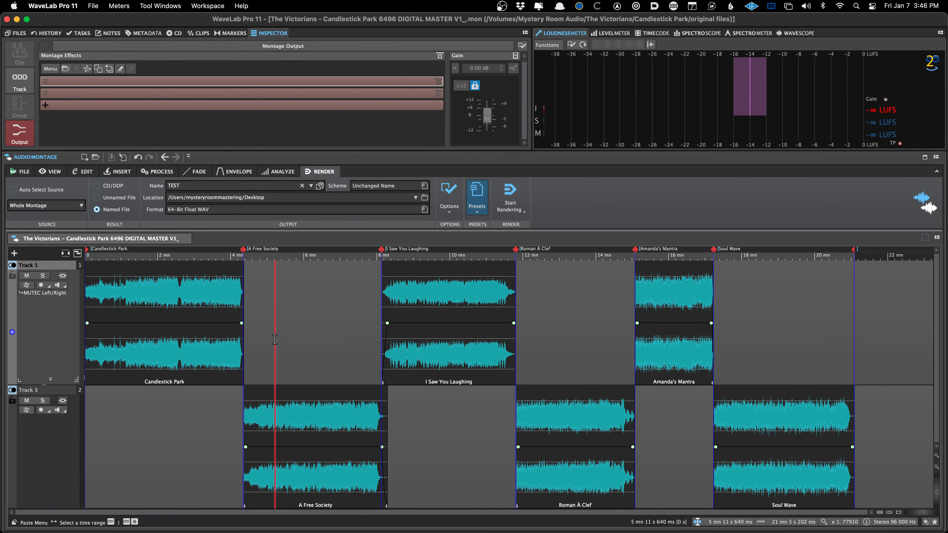
{"action": "key", "text": "Home"}
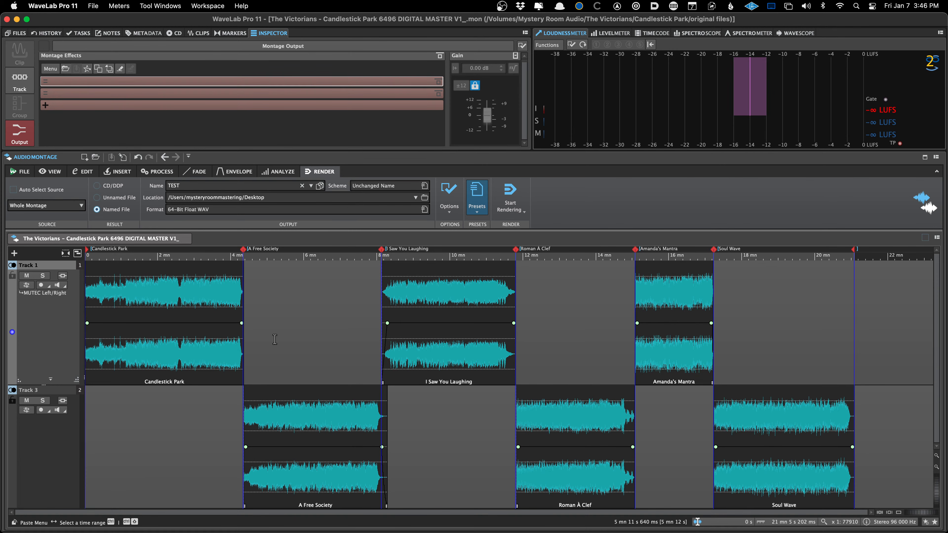
{"action": "scroll", "coordinate": [275, 339], "scroll_direction": "up", "scroll_amount": 10}
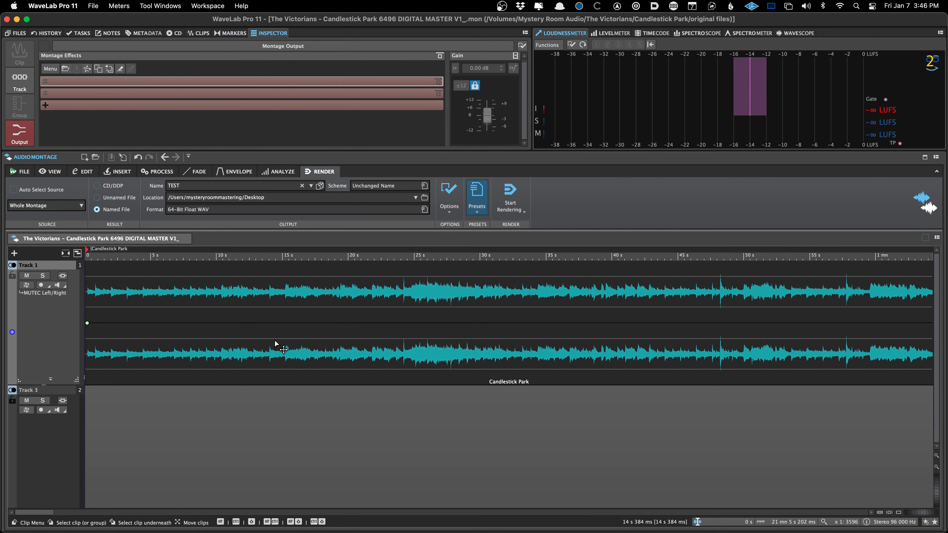
{"action": "scroll", "coordinate": [275, 340], "scroll_direction": "down", "scroll_amount": 2}
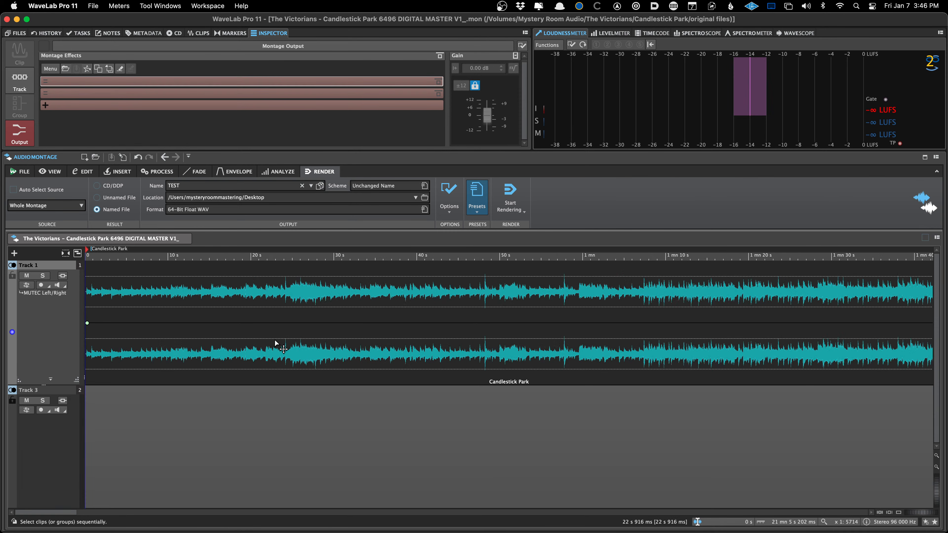
{"action": "key", "text": "shift+space"}
{"action": "key", "text": "space"}
{"action": "scroll", "coordinate": [275, 340], "scroll_direction": "down", "scroll_amount": 8}
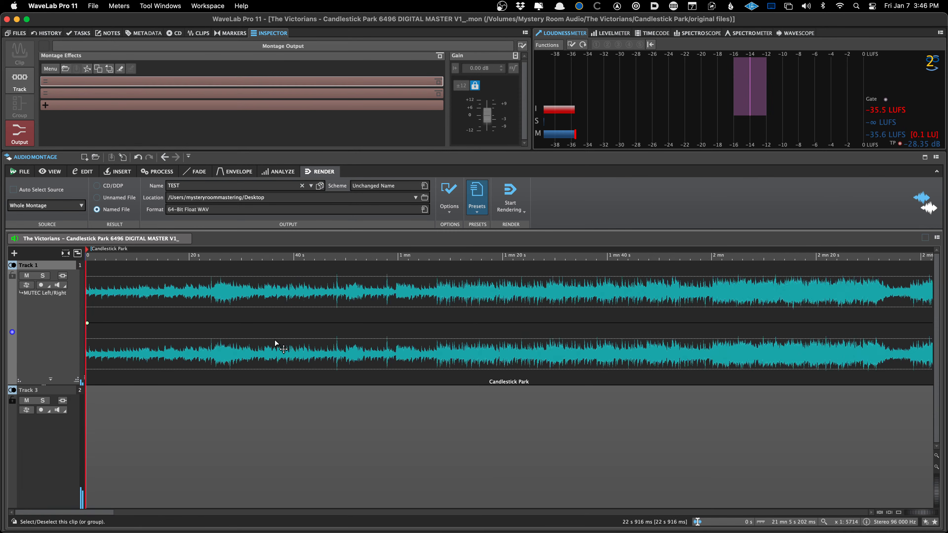
Audition the song starts by jumping playback through the markers from Roman À Clef to Soul Wave
{"action": "left_click", "coordinate": [194, 441]}
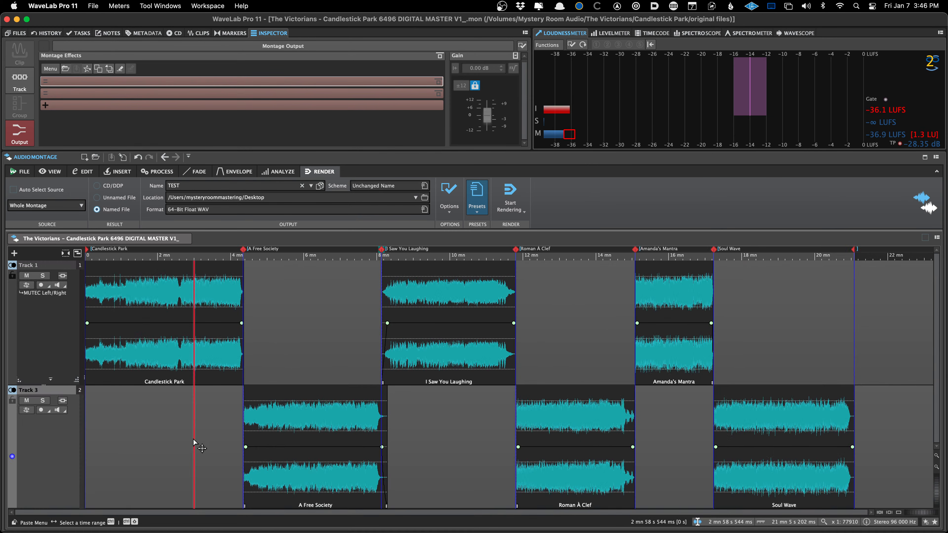
{"action": "key", "text": "space"}
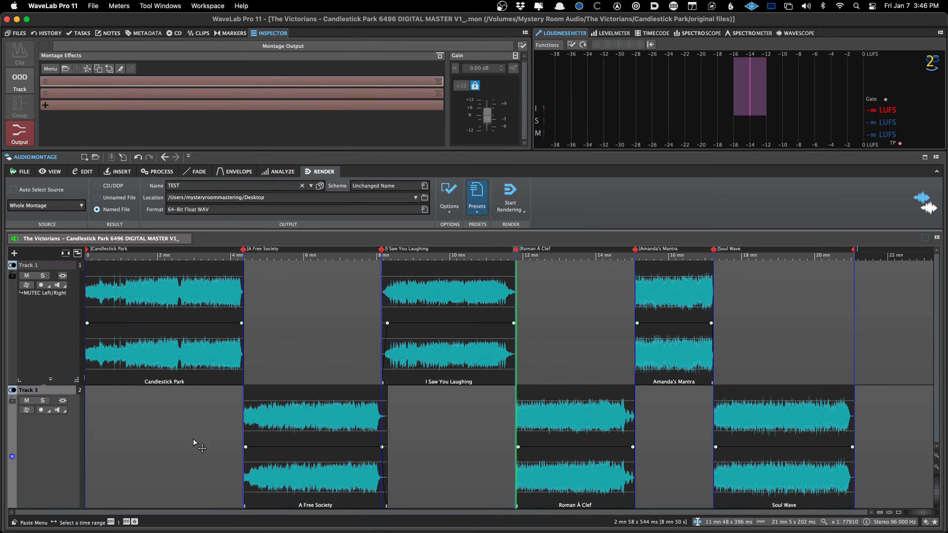
{"action": "key", "text": "super+Right"}
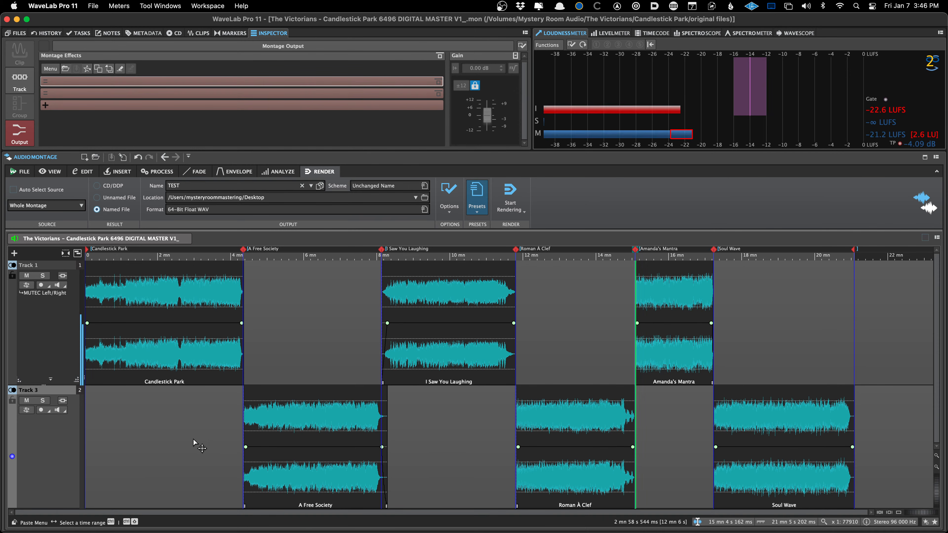
{"action": "key", "text": "super+Right"}
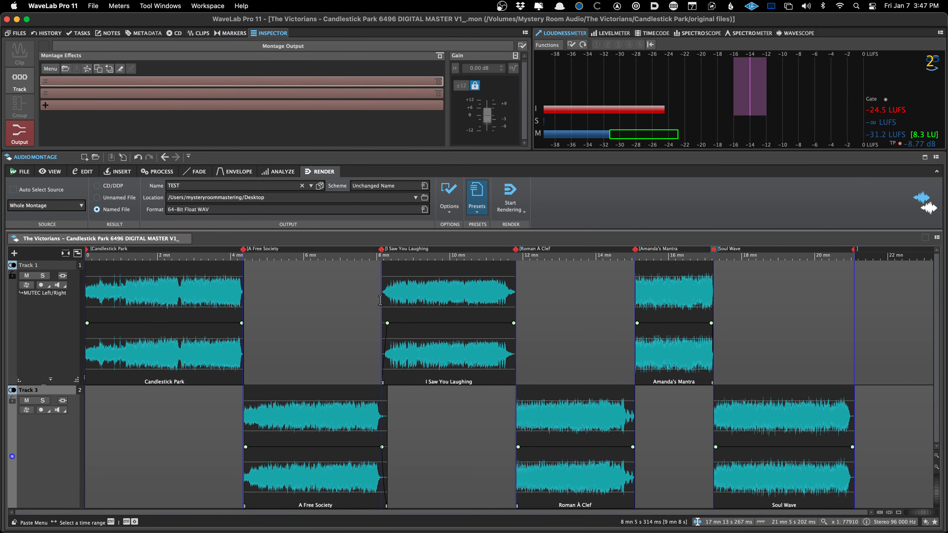
Examine the I Saw You Laughing start marker at the crossfade with A Free Society, and display the montage's marker list
{"action": "scroll", "coordinate": [381, 300], "scroll_direction": "up", "scroll_amount": 5}
{"action": "scroll", "coordinate": [408, 332], "scroll_direction": "down", "scroll_amount": 3}
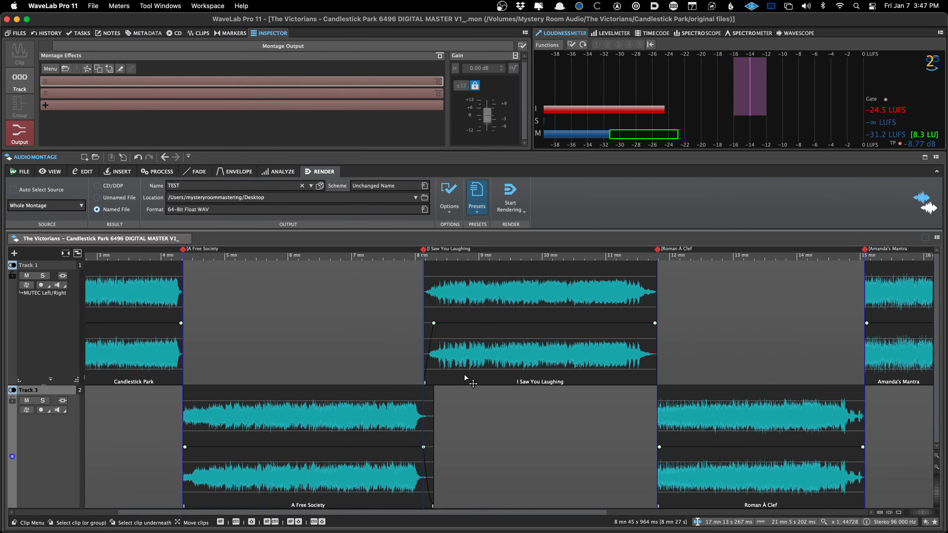
{"action": "left_click", "coordinate": [471, 384]}
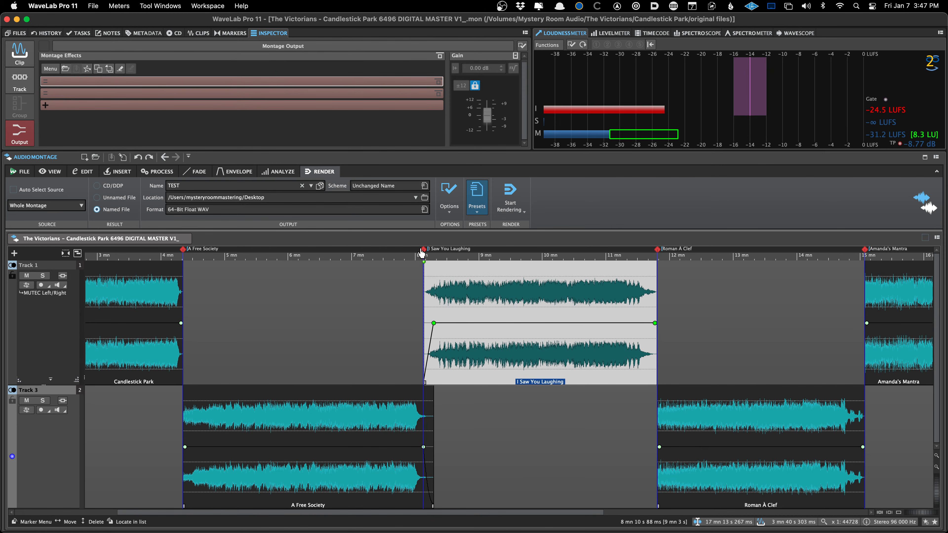
{"action": "scroll", "coordinate": [417, 257], "scroll_direction": "up", "scroll_amount": 6}
{"action": "scroll", "coordinate": [484, 256], "scroll_direction": "up", "scroll_amount": 3}
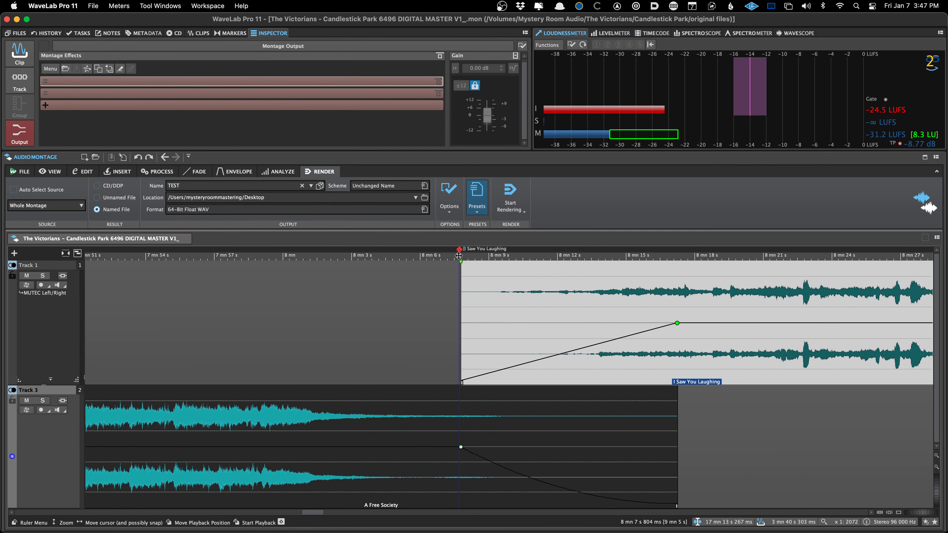
{"action": "left_click", "coordinate": [231, 33]}
{"action": "left_click", "coordinate": [280, 342]}
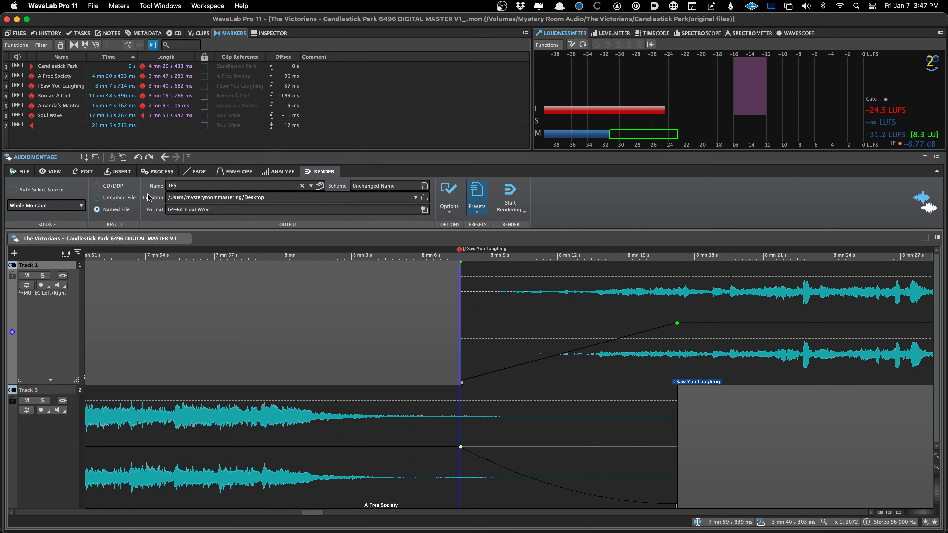
Play Candlestick Park from about 2 min 8 s and check its loudness on the Loudness Meter
{"action": "key", "text": "super+Down"}
{"action": "left_click", "coordinate": [154, 296]}
{"action": "key", "text": "space"}
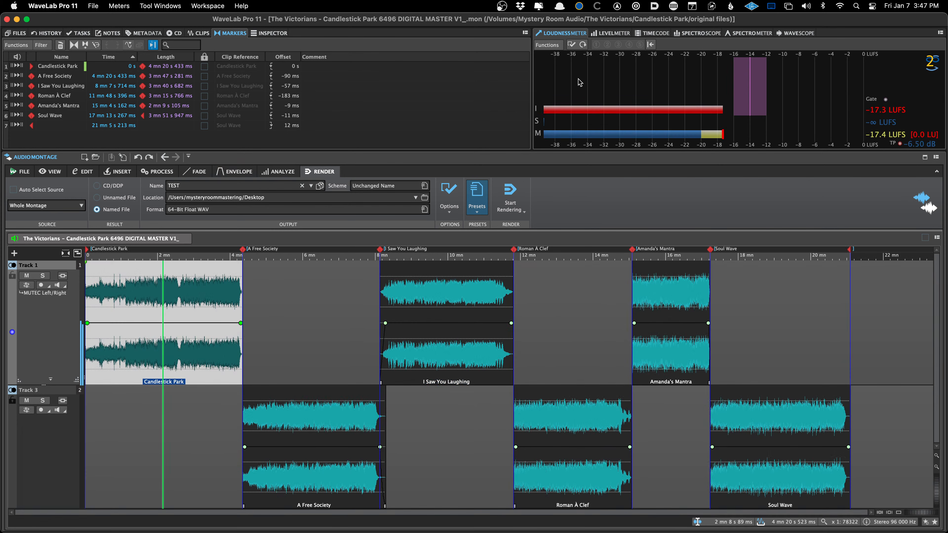
{"action": "left_click", "coordinate": [286, 314]}
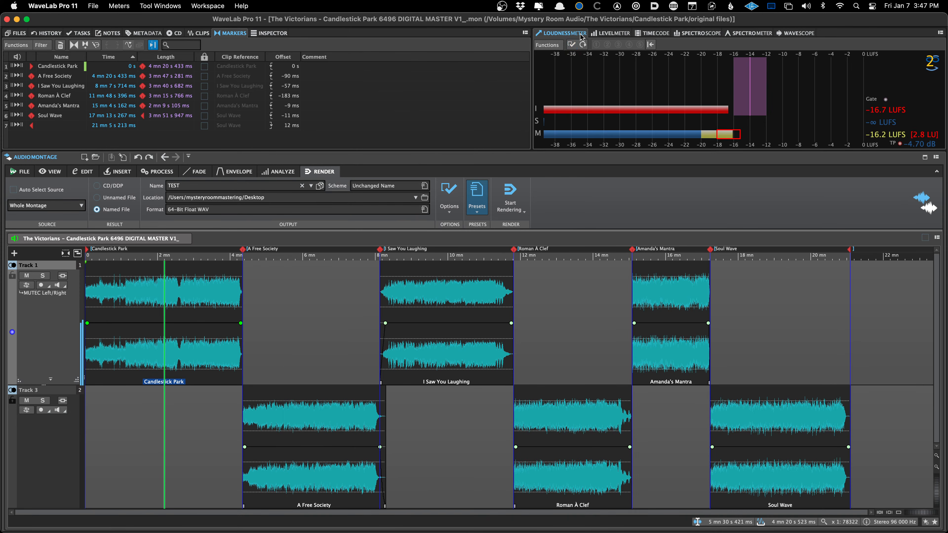
{"action": "left_click", "coordinate": [610, 33]}
{"action": "left_click", "coordinate": [561, 33]}
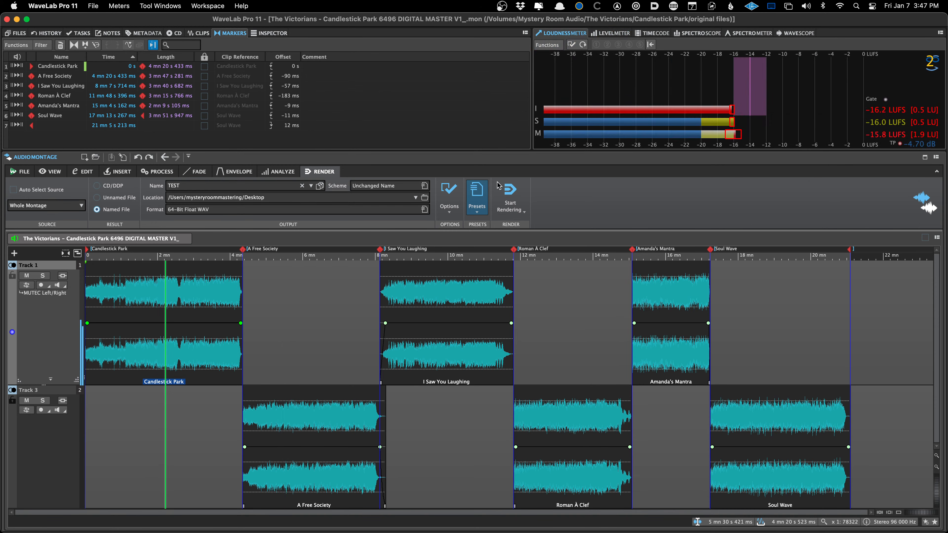
Play A Free Society from about 7 min 0 s and from about 5 min 59 s to check its loudness
{"action": "double_click", "coordinate": [340, 257]}
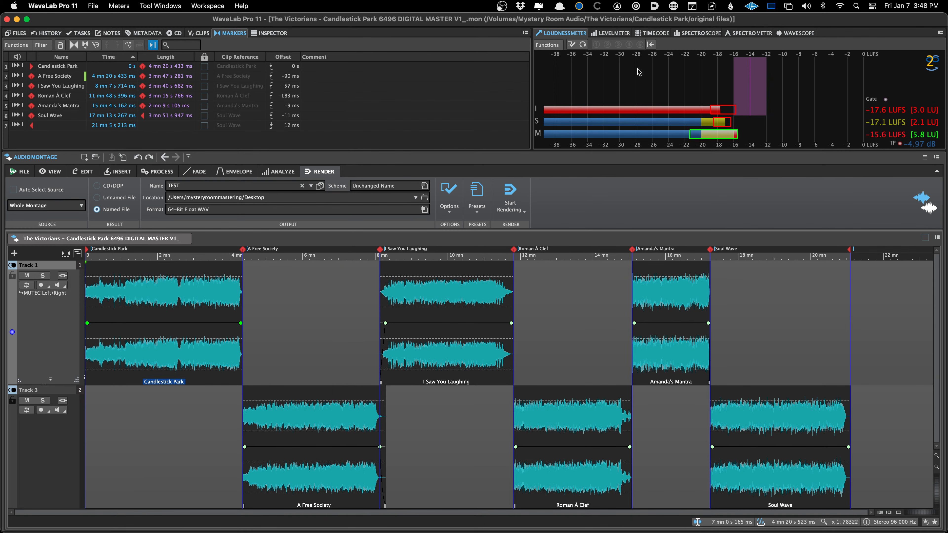
{"action": "key", "text": "space"}
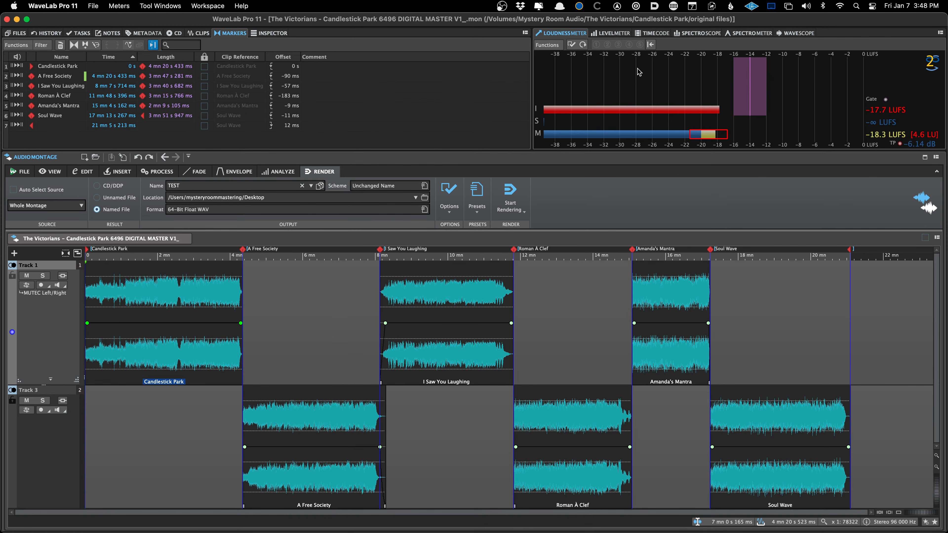
{"action": "key", "text": "space"}
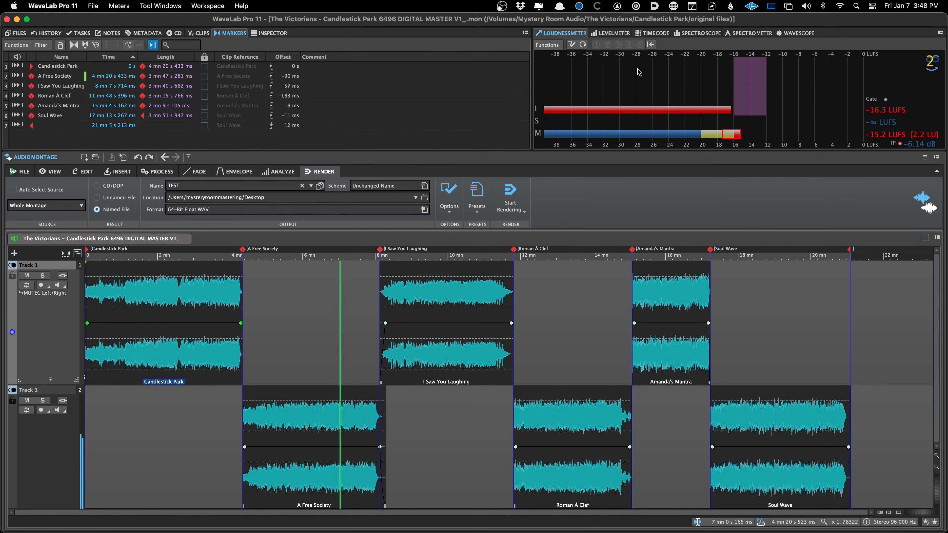
{"action": "key", "text": "space"}
{"action": "left_click", "coordinate": [302, 292]}
{"action": "key", "text": "space"}
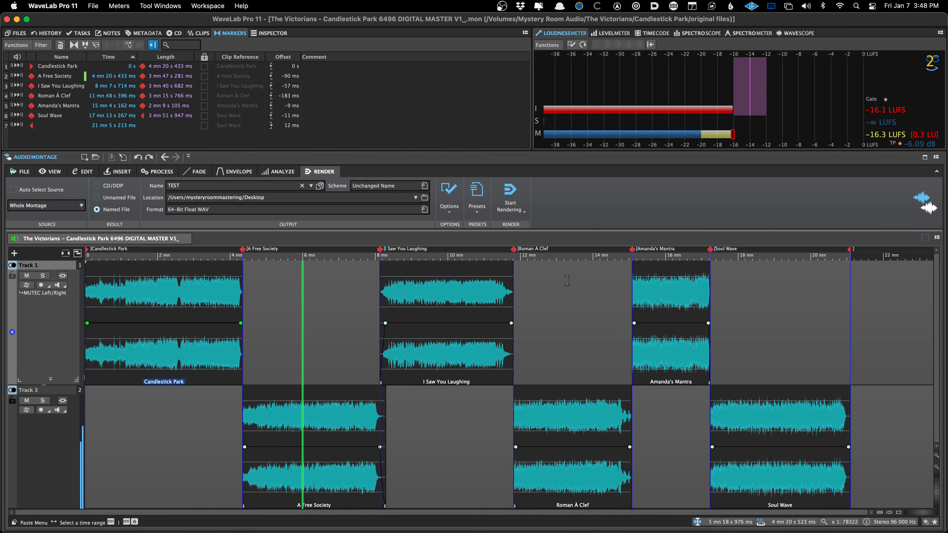
Compare the loudness of A Free Society by playing it from about 7 min 6 s, 6 min 1 s and 5 min 28 s
{"action": "key", "text": "space"}
{"action": "left_click", "coordinate": [343, 313]}
{"action": "key", "text": "space"}
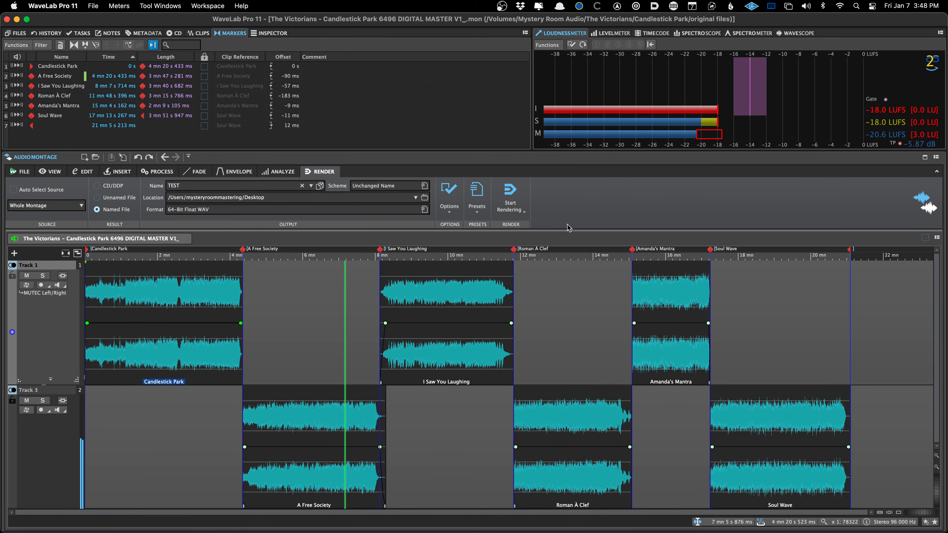
{"action": "left_click", "coordinate": [304, 315]}
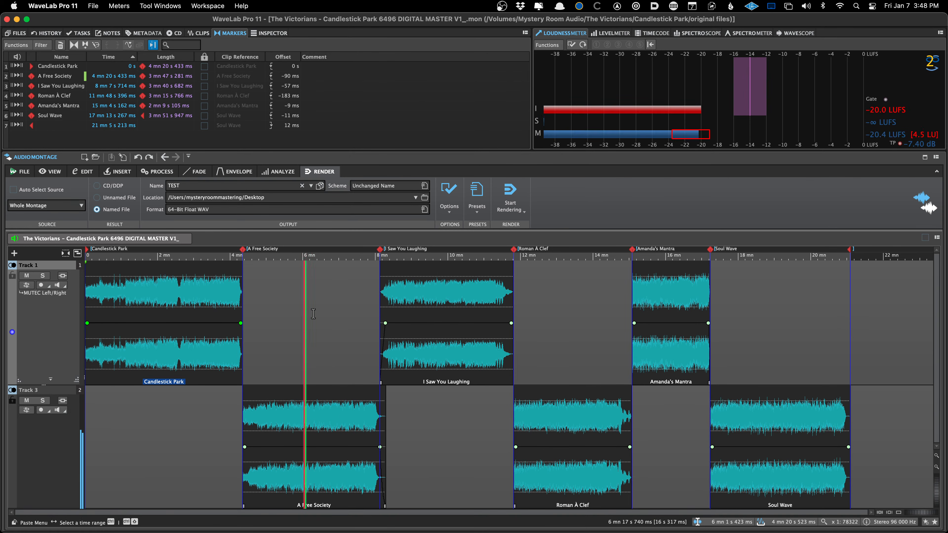
{"action": "left_click", "coordinate": [283, 336]}
{"action": "key", "text": "space"}
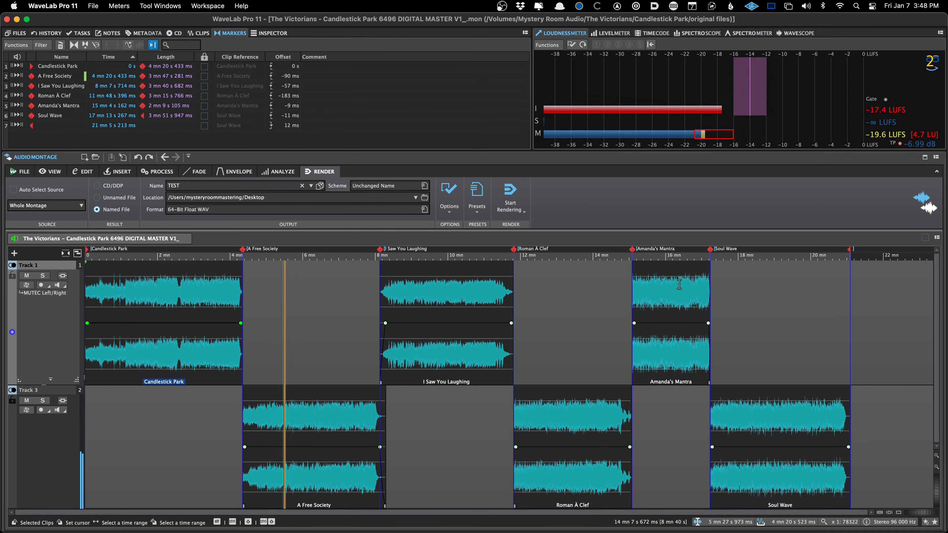
{"action": "key", "text": "space"}
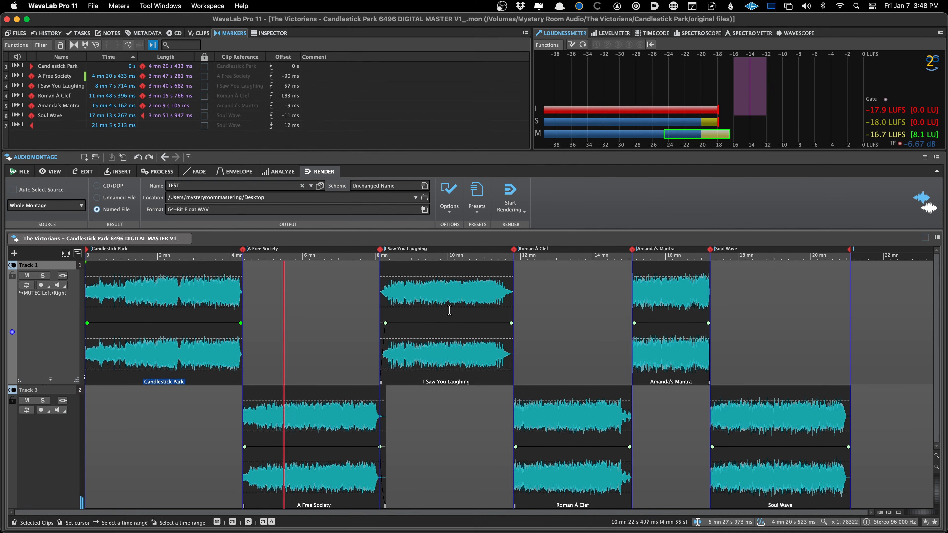
Compare the loudness of A Free Society at about 6 min 47 s with Candlestick Park near its beginning
{"action": "left_click", "coordinate": [333, 355]}
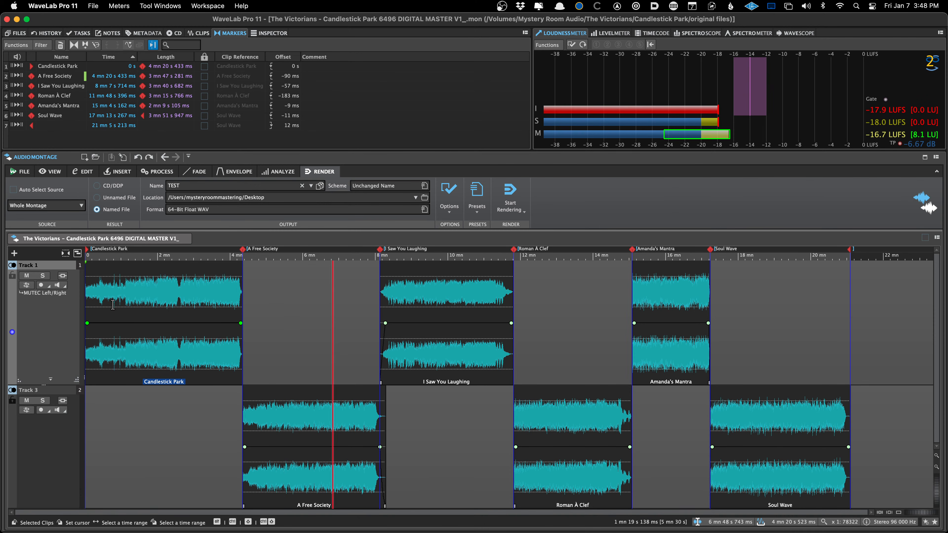
{"action": "left_click", "coordinate": [90, 300]}
{"action": "key", "text": "space"}
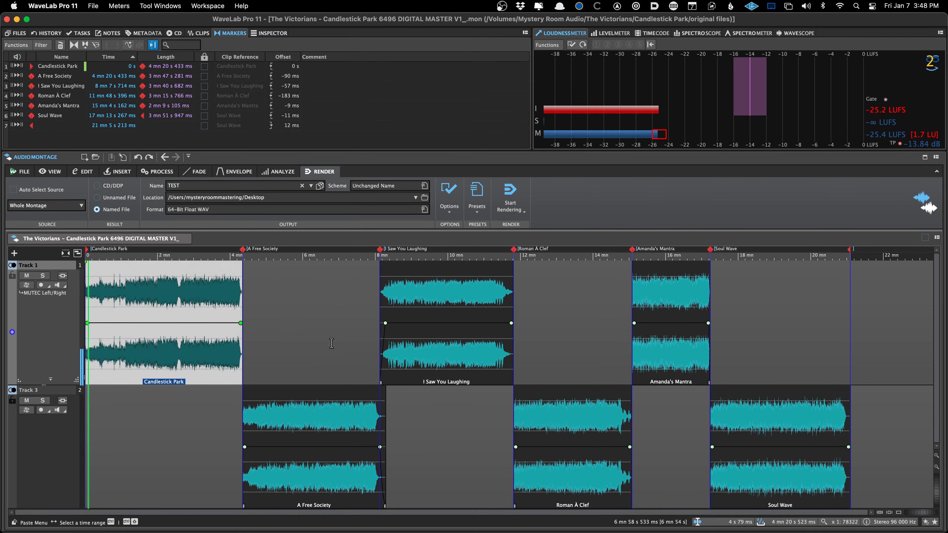
{"action": "left_click", "coordinate": [332, 360]}
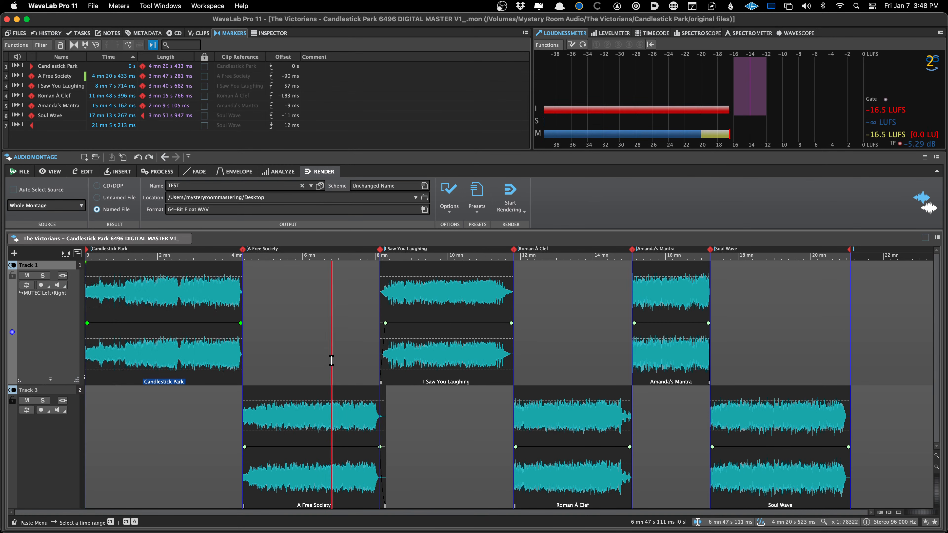
{"action": "key", "text": "space"}
Show the Level Meter and the Timecode, and play Candlestick Park from about 2 min 59 s and 3 min 5 s
{"action": "left_click", "coordinate": [610, 33]}
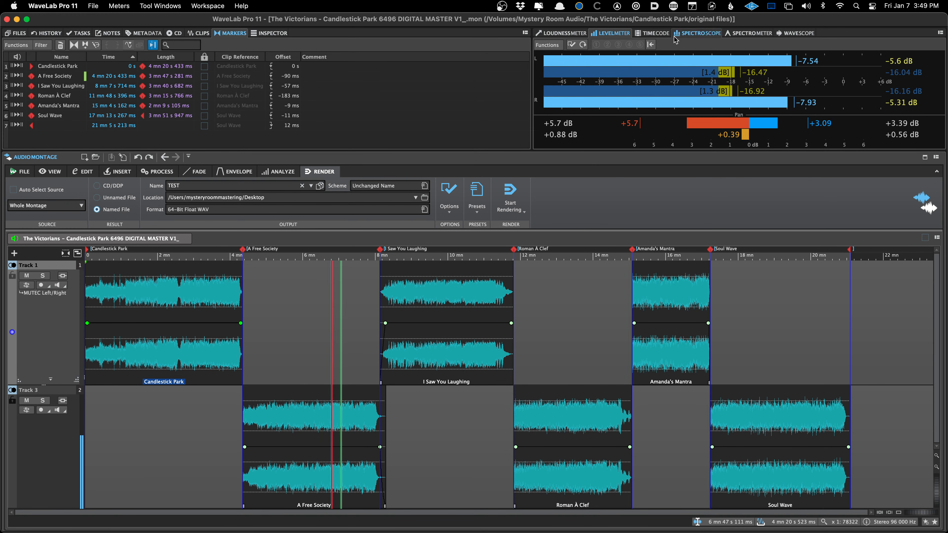
{"action": "left_click", "coordinate": [653, 33]}
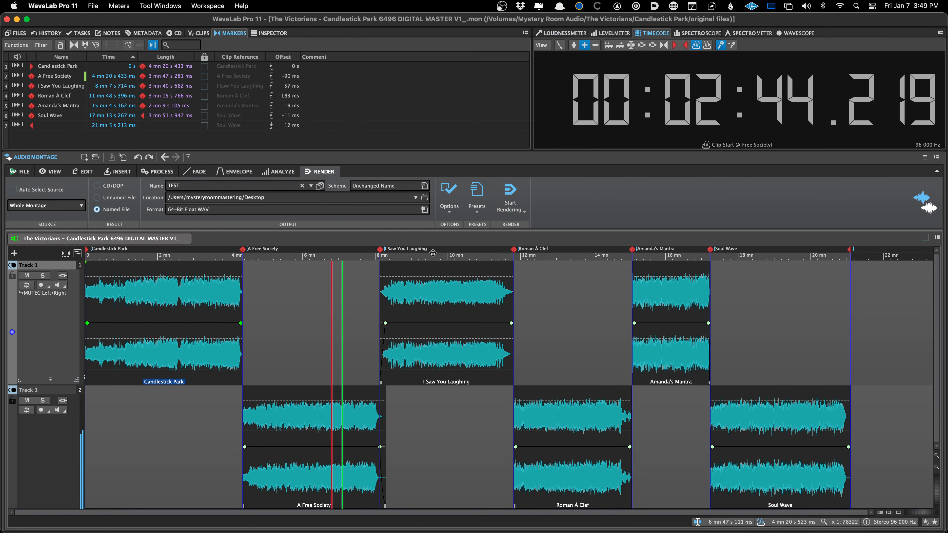
{"action": "left_click", "coordinate": [193, 305]}
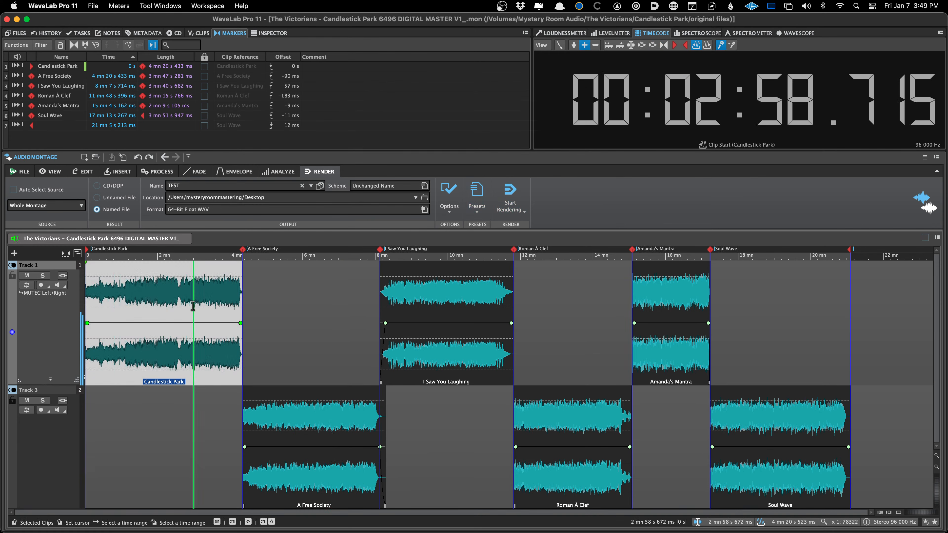
{"action": "key", "text": "space"}
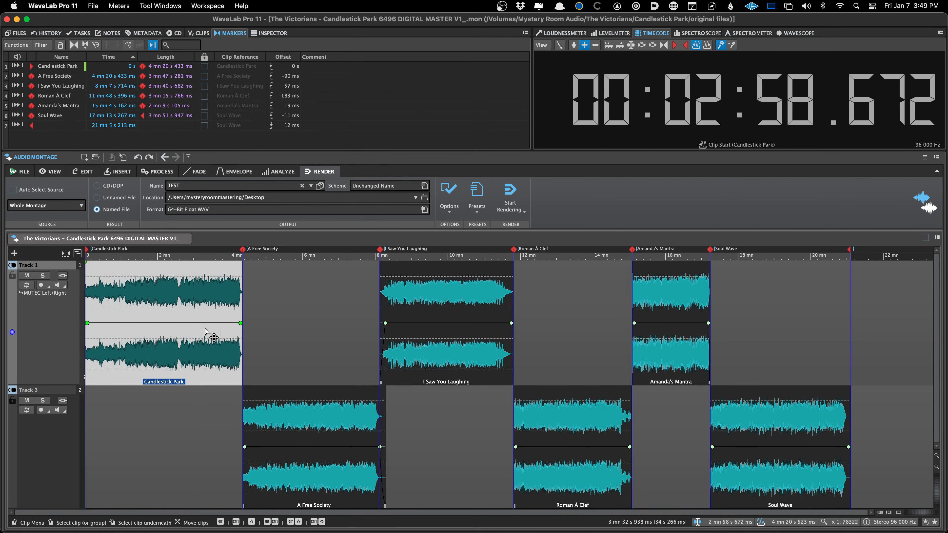
{"action": "left_click", "coordinate": [197, 307]}
{"action": "key", "text": "space"}
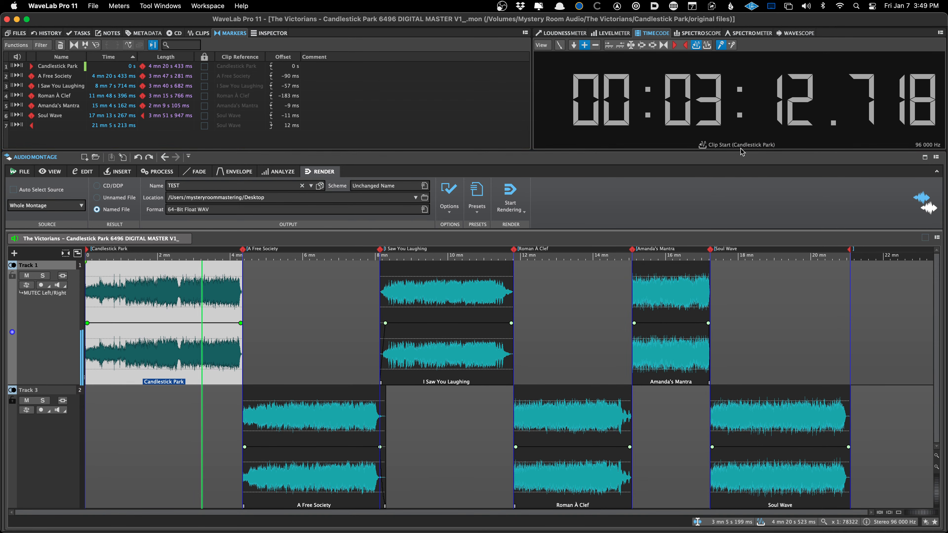
Set the Timecode to count from CD Track Start, and stop playback
{"action": "right_click", "coordinate": [676, 147]}
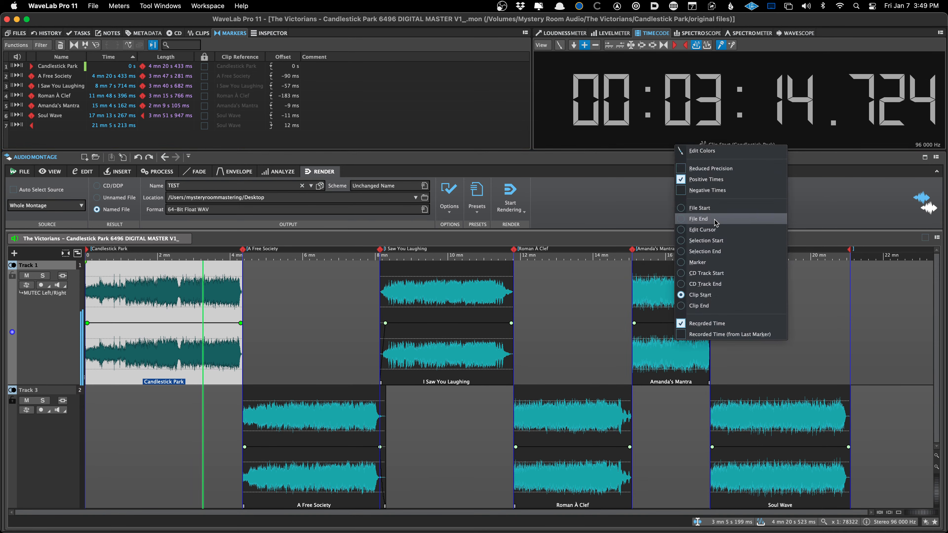
{"action": "left_click", "coordinate": [723, 272]}
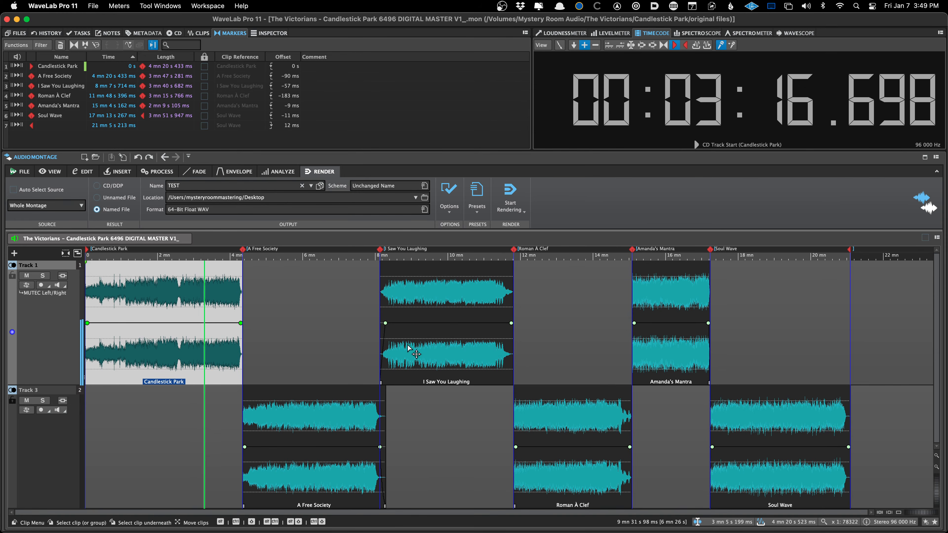
{"action": "key", "text": "space"}
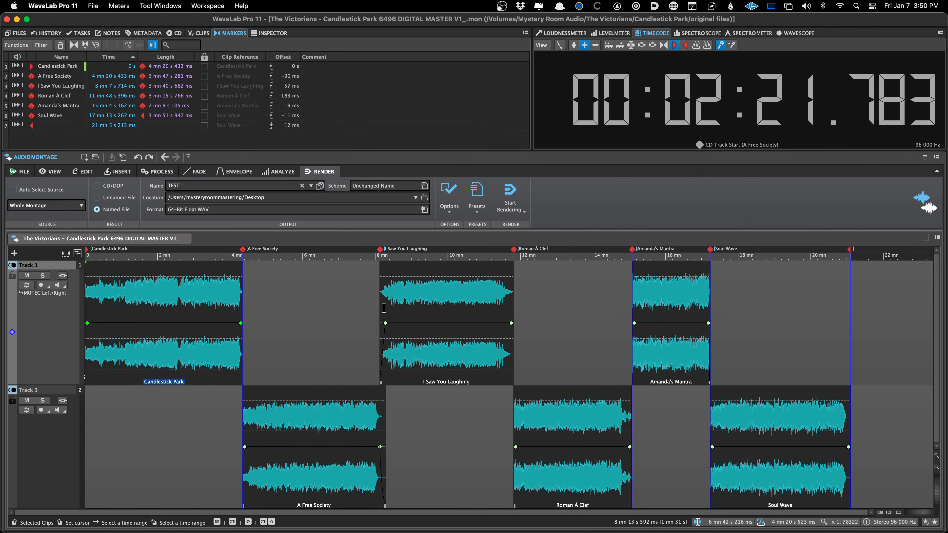
Check the track-relative timecode in I Saw You Laughing at about 9 min 42 s and Candlestick Park at 2 min 40 s and 3 min 9 s
{"action": "left_click", "coordinate": [437, 287]}
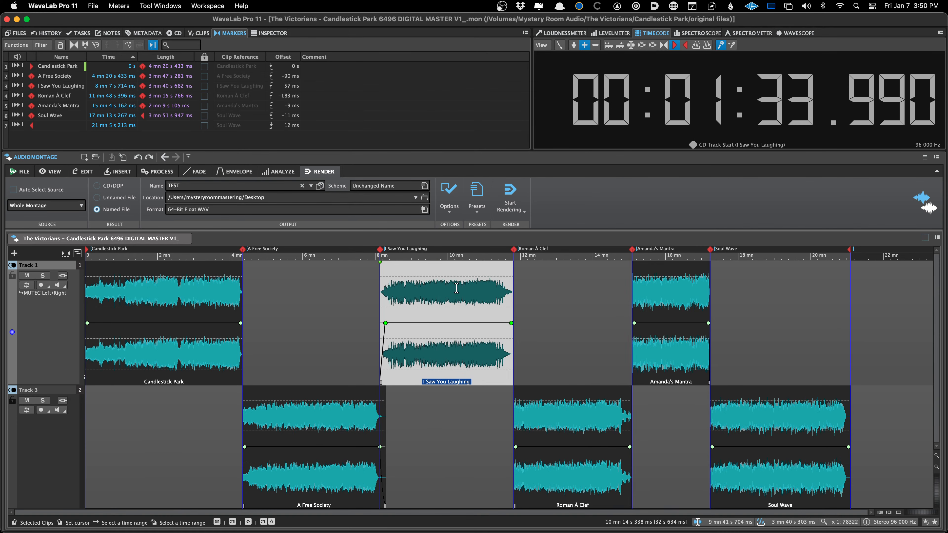
{"action": "scroll", "coordinate": [450, 294], "scroll_direction": "up", "scroll_amount": 3}
{"action": "scroll", "coordinate": [324, 303], "scroll_direction": "left", "scroll_amount": 5}
{"action": "left_click", "coordinate": [243, 299]}
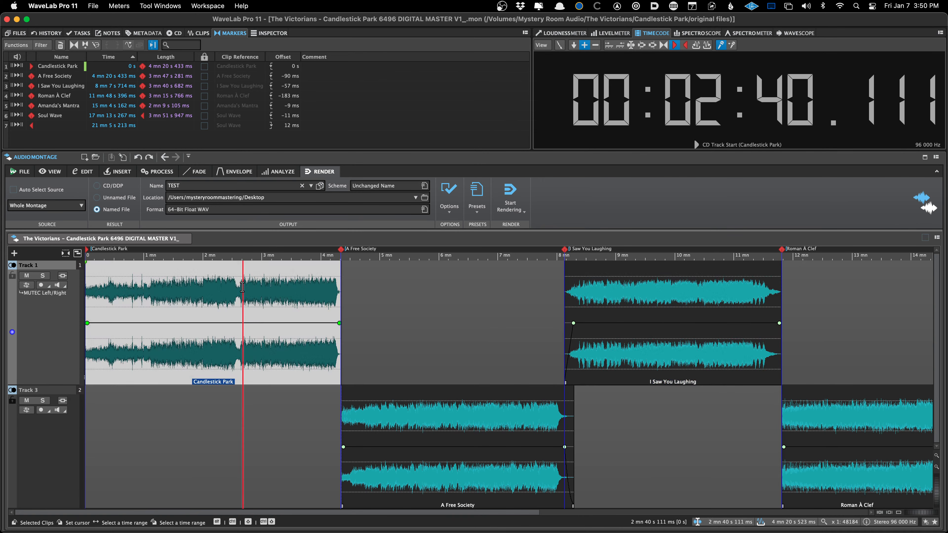
{"action": "left_click", "coordinate": [271, 305]}
{"action": "key", "text": "space"}
{"action": "key", "text": "space"}
{"action": "scroll", "coordinate": [349, 322], "scroll_direction": "up", "scroll_amount": 5}
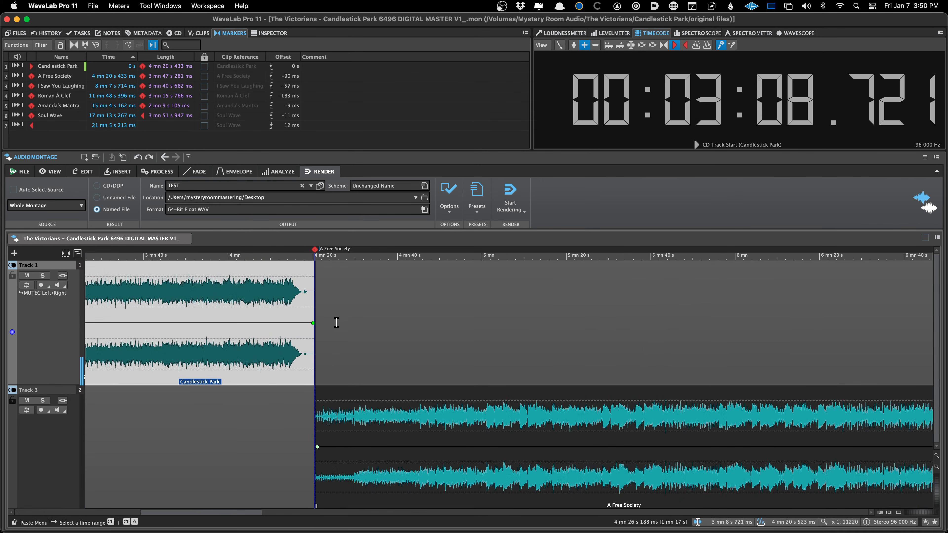
{"action": "scroll", "coordinate": [415, 301], "scroll_direction": "right", "scroll_amount": 5}
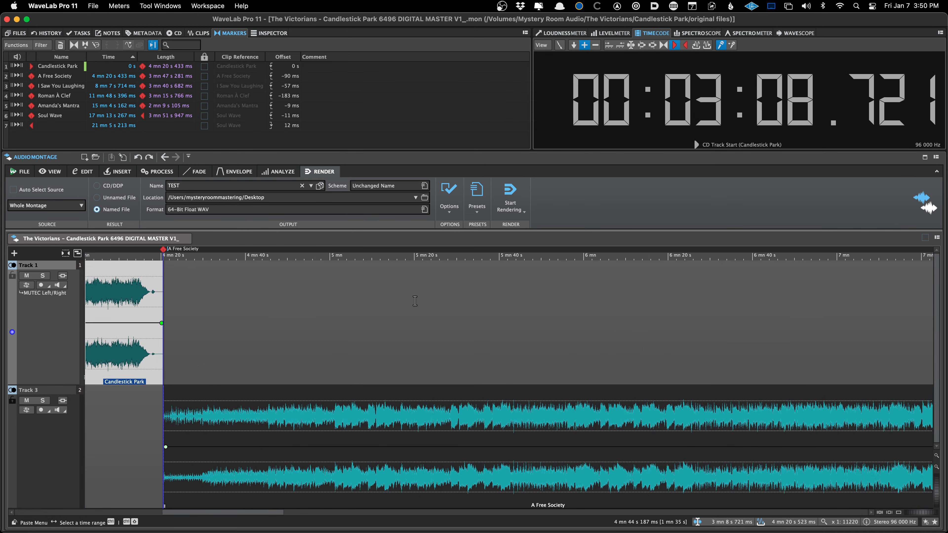
Show the Loudness Meter and place the edit cursor in A Free Society at about 6 min 56 s and 6 min 48 s
{"action": "left_click", "coordinate": [562, 33]}
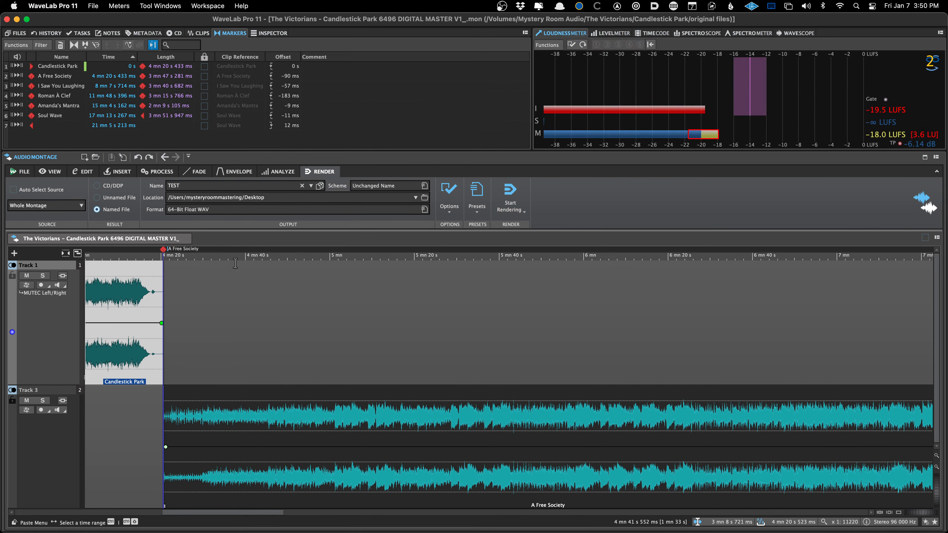
{"action": "scroll", "coordinate": [339, 283], "scroll_direction": "down", "scroll_amount": 3}
{"action": "scroll", "coordinate": [545, 298], "scroll_direction": "up", "scroll_amount": 1}
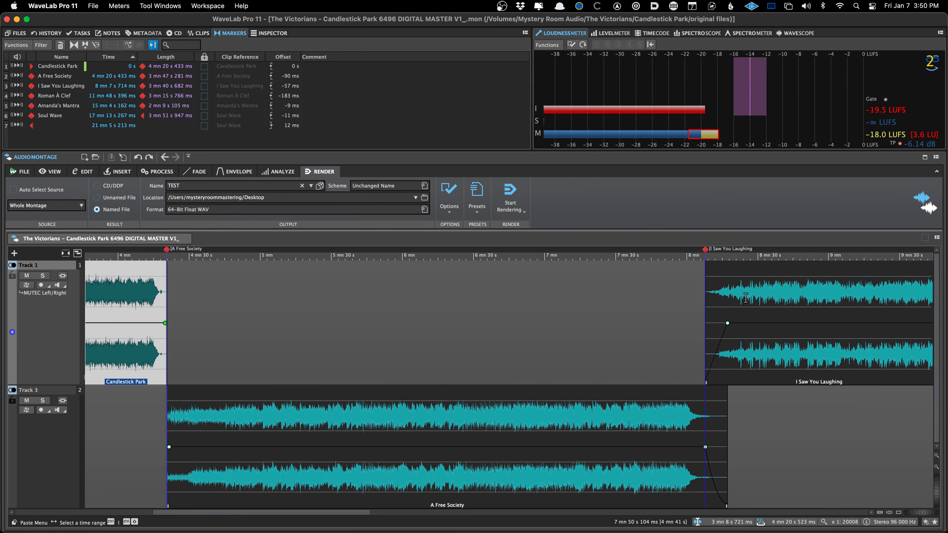
{"action": "left_click", "coordinate": [523, 296]}
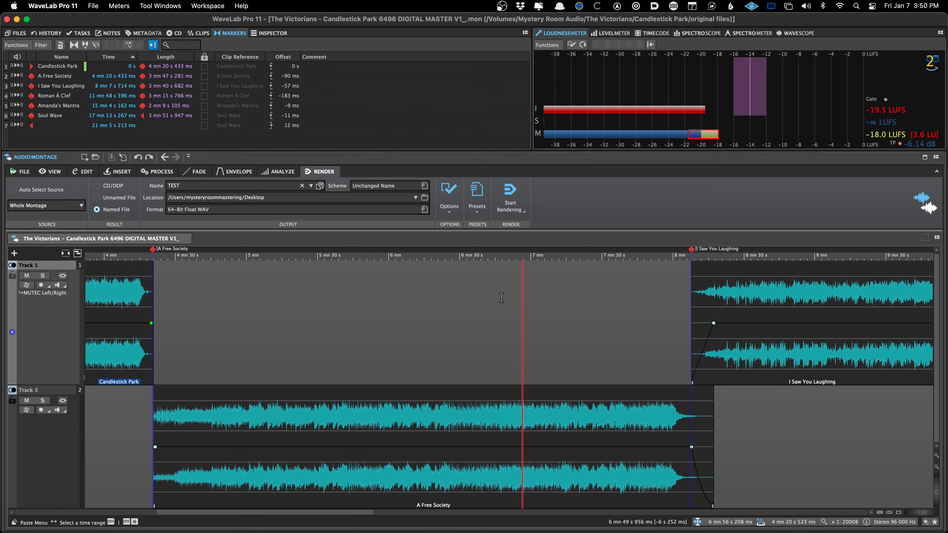
{"action": "left_click", "coordinate": [502, 298]}
{"action": "scroll", "coordinate": [496, 328], "scroll_direction": "right", "scroll_amount": 10}
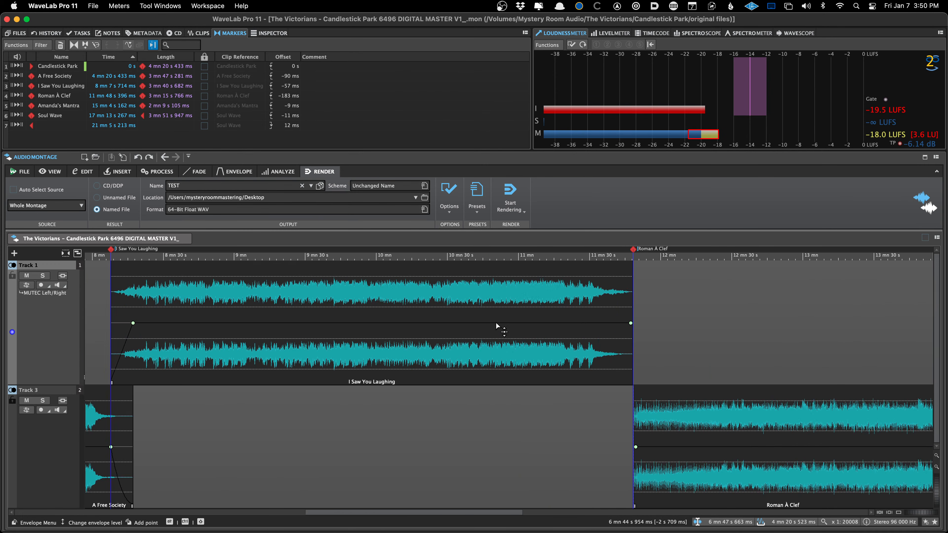
Select about 2 min 15 s from the Roman À Clef start marker to 14 min 3 s and check its end on the Timecode
{"action": "left_click", "coordinate": [625, 336]}
{"action": "scroll", "coordinate": [625, 338], "scroll_direction": "right", "scroll_amount": 2}
{"action": "left_click", "coordinate": [615, 339]}
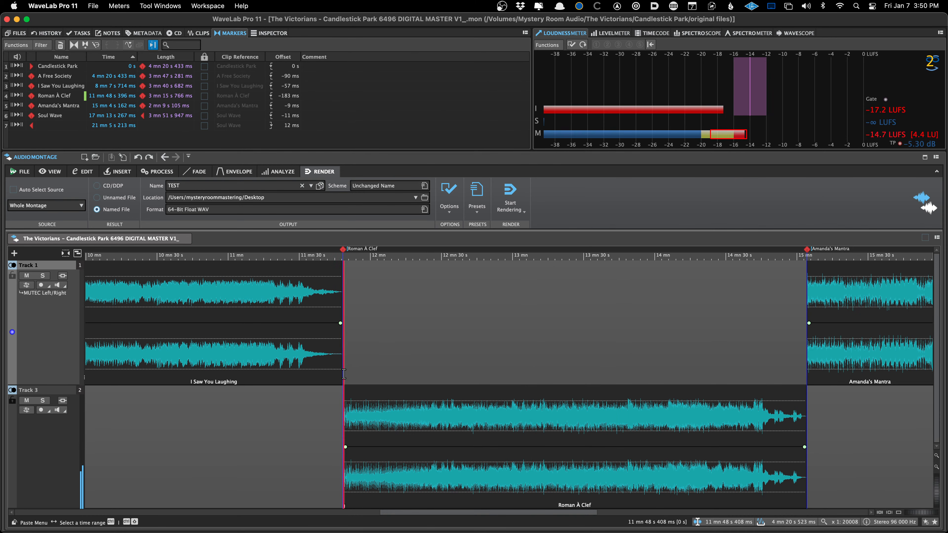
{"action": "left_click_drag", "start_coordinate": [340, 377], "coordinate": [663, 377]}
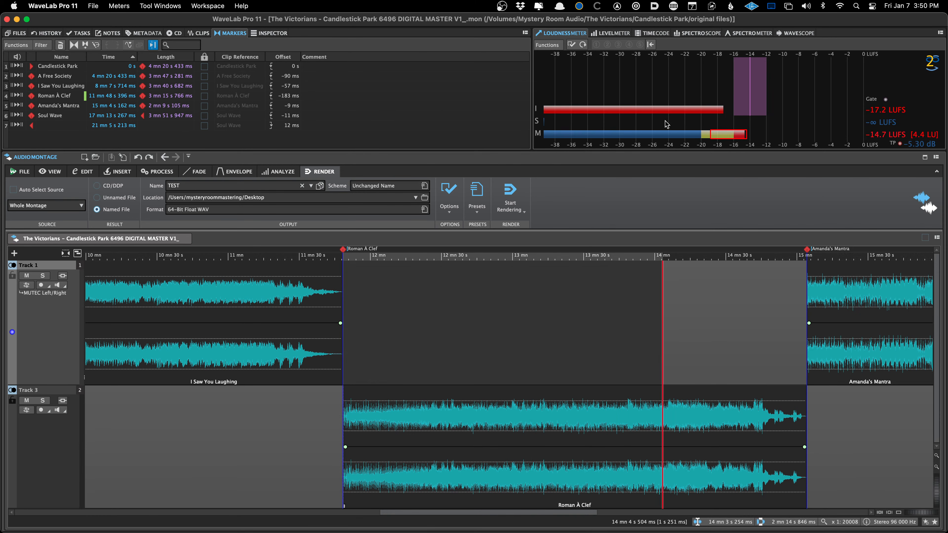
{"action": "left_click", "coordinate": [651, 33]}
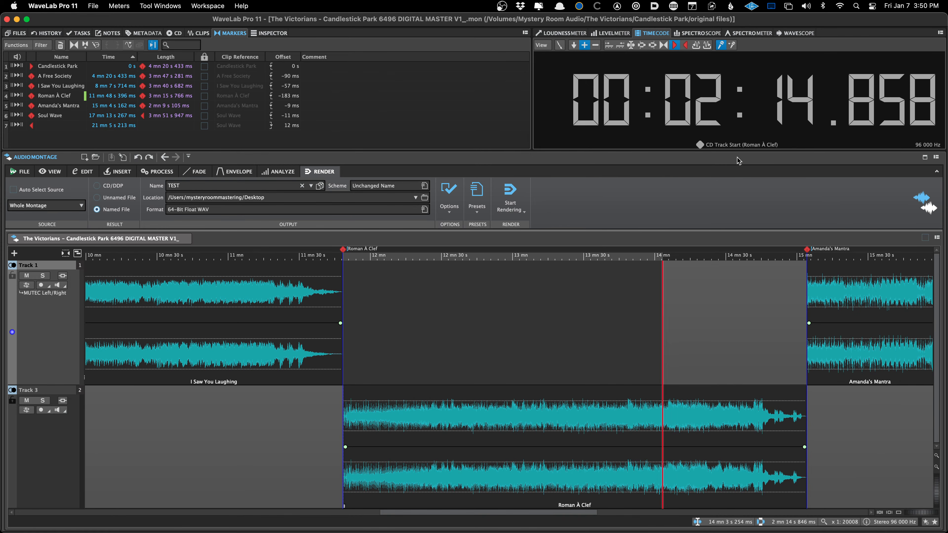
Play Roman À Clef from about 13 min 34 s to watch its track-relative timecode against the whole montage
{"action": "left_click", "coordinate": [594, 326]}
{"action": "key", "text": "space"}
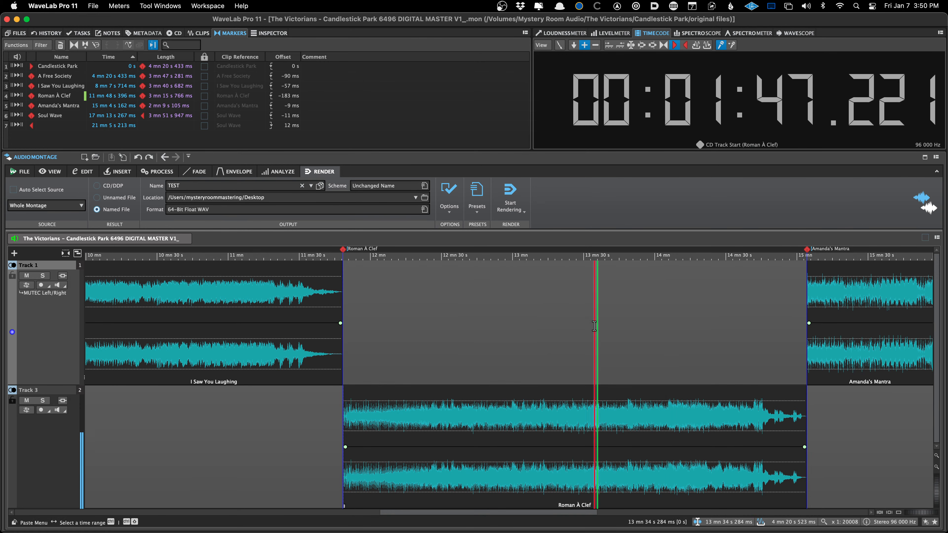
{"action": "key", "text": "Down"}
{"action": "key", "text": "Down"}
{"action": "key", "text": "Down"}
{"action": "key", "text": "Down"}
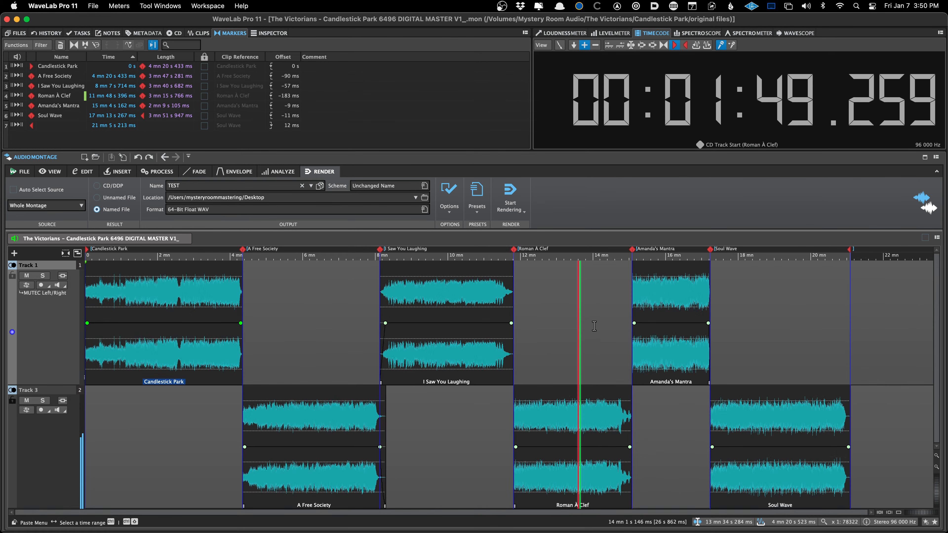
{"action": "key", "text": "Up"}
{"action": "key", "text": "Up"}
{"action": "key", "text": "Up"}
{"action": "key", "text": "Up"}
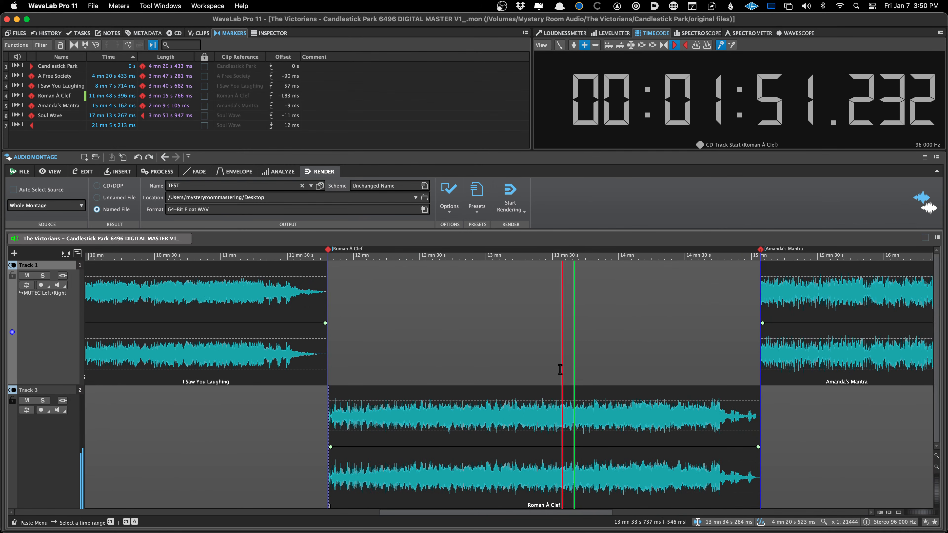
Play Roman À Clef from about 14 min 18 s and check its track-relative timecode close up
{"action": "left_click", "coordinate": [632, 379]}
{"action": "left_click", "coordinate": [659, 376]}
{"action": "key", "text": "Up"}
{"action": "key", "text": "Up"}
{"action": "key", "text": "Up"}
{"action": "key", "text": "Up"}
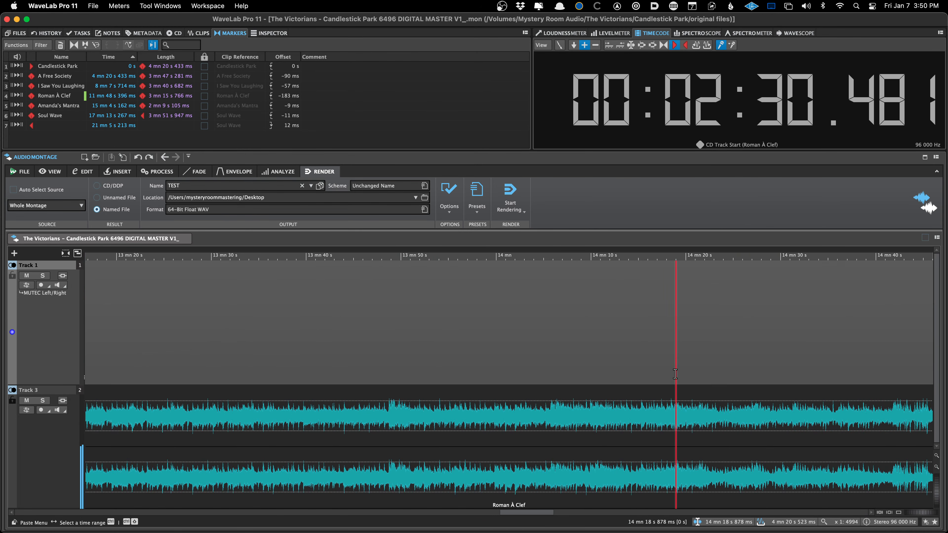
{"action": "scroll", "coordinate": [676, 374], "scroll_direction": "right", "scroll_amount": 2}
{"action": "key", "text": "space"}
{"action": "left_click", "coordinate": [575, 378]}
{"action": "key", "text": "space"}
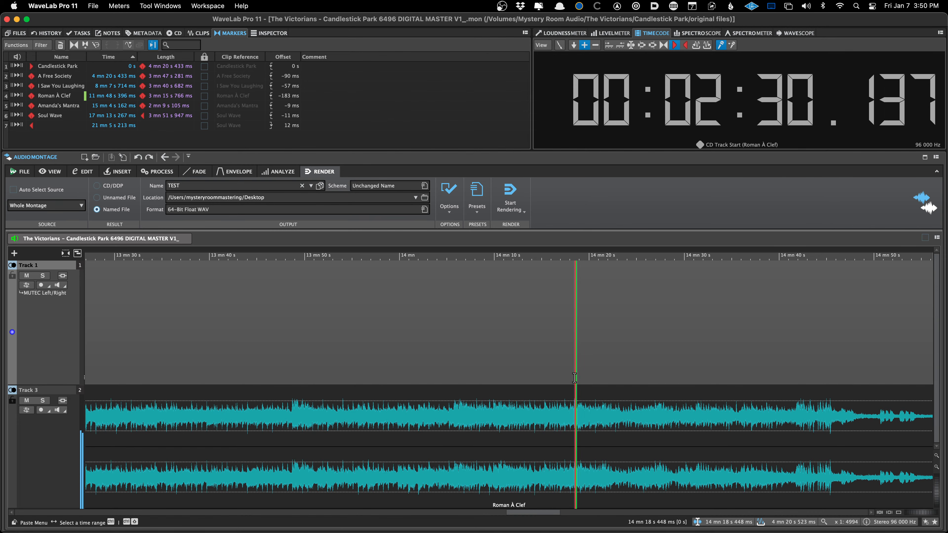
{"action": "scroll", "coordinate": [575, 378], "scroll_direction": "up", "scroll_amount": 4}
{"action": "key", "text": "space"}
{"action": "scroll", "coordinate": [575, 378], "scroll_direction": "down", "scroll_amount": 4}
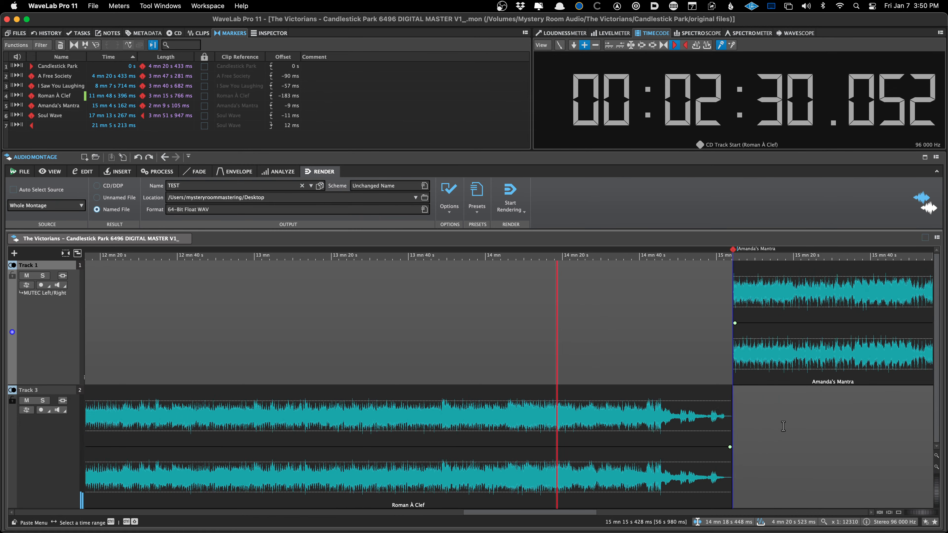
Compare the track-relative timecode in Amanda's Mantra at about 15 min 22 s and in Roman À Clef at about 14 min 22 s
{"action": "left_click", "coordinate": [801, 430]}
{"action": "scroll", "coordinate": [801, 431], "scroll_direction": "right", "scroll_amount": 1}
{"action": "scroll", "coordinate": [800, 431], "scroll_direction": "right", "scroll_amount": 2}
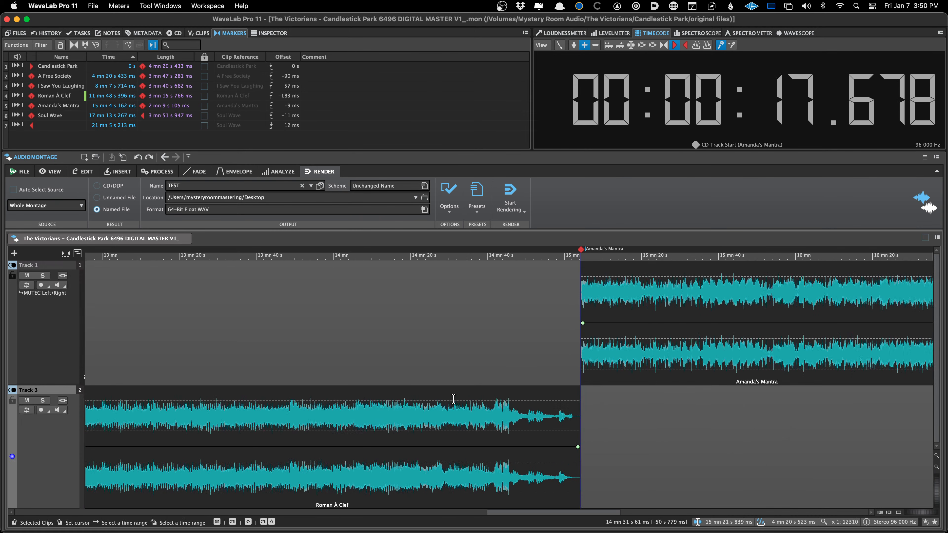
{"action": "left_click", "coordinate": [419, 441]}
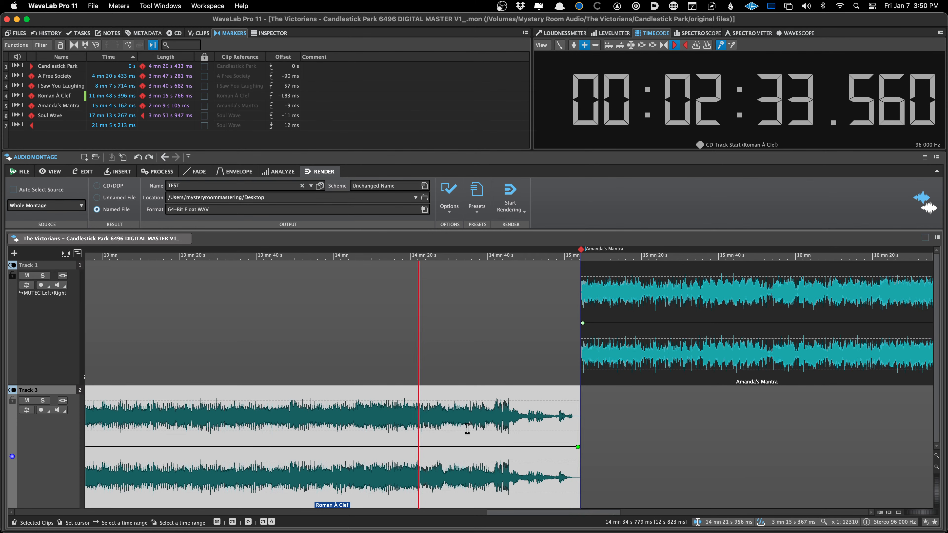
{"action": "scroll", "coordinate": [464, 427], "scroll_direction": "left", "scroll_amount": 4}
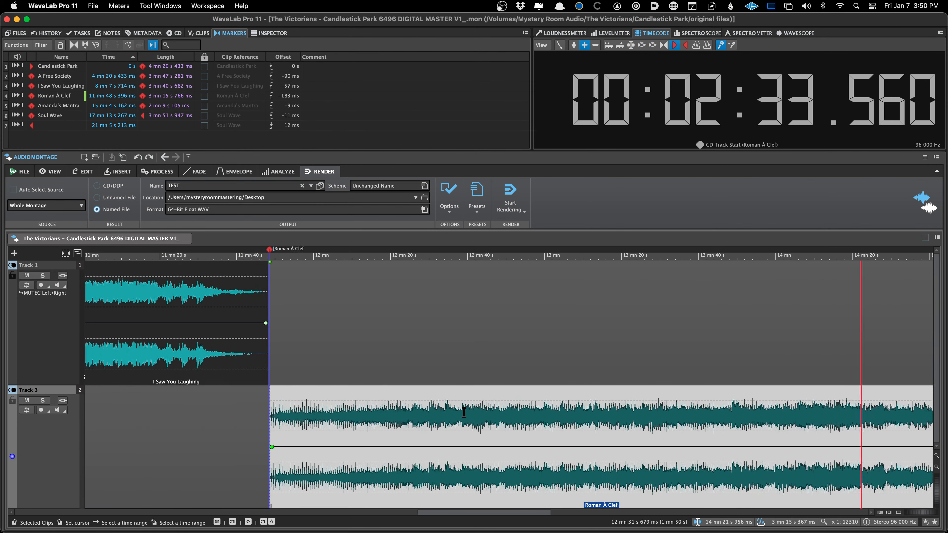
{"action": "scroll", "coordinate": [464, 413], "scroll_direction": "down", "scroll_amount": 5}
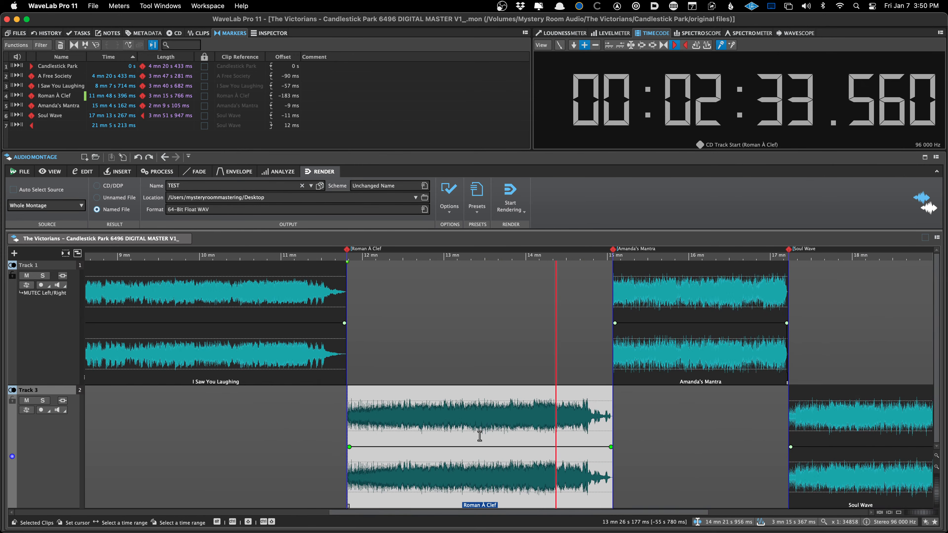
Place the edit cursor in Amanda's Mantra at about 15 min 34 s and add two adjacent envelope points at about 15 min 36 s
{"action": "left_click", "coordinate": [566, 302]}
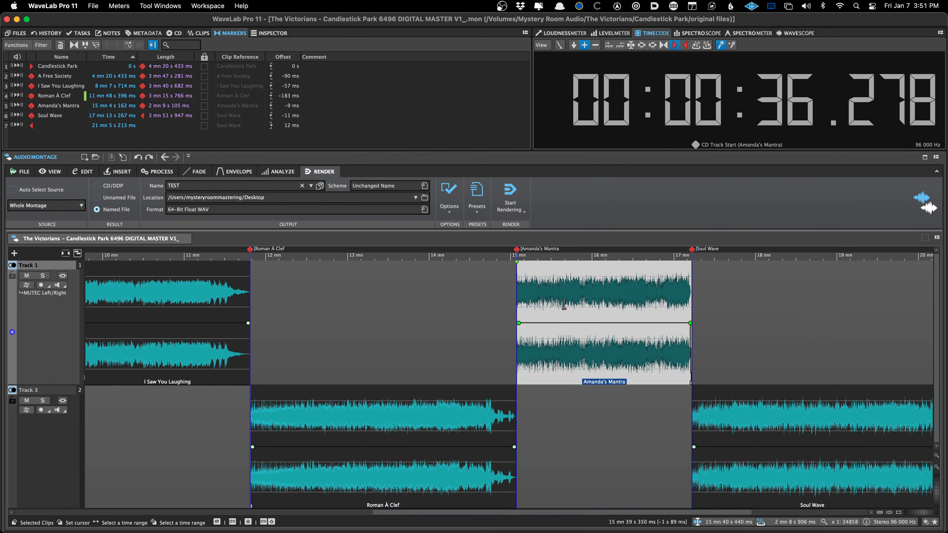
{"action": "left_click", "coordinate": [557, 309]}
{"action": "scroll", "coordinate": [557, 307], "scroll_direction": "up", "scroll_amount": 10}
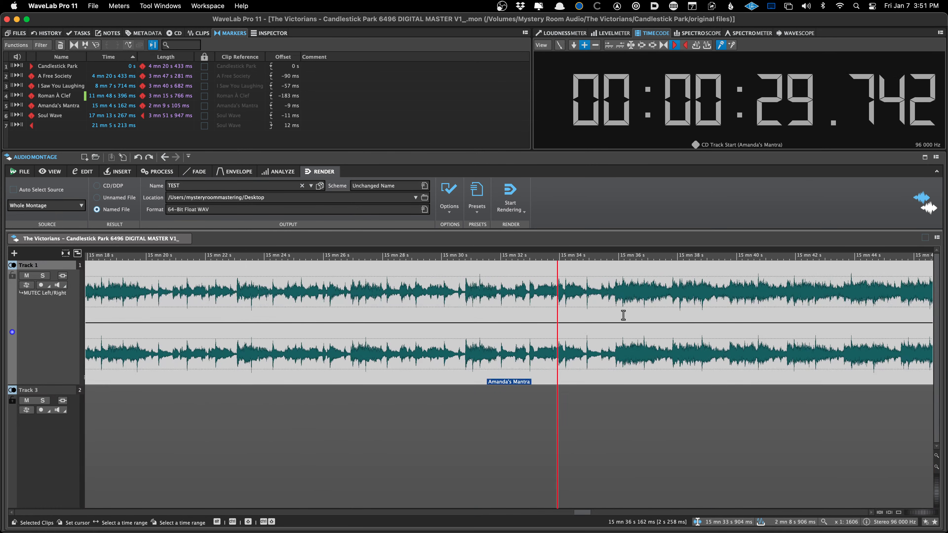
{"action": "left_click", "coordinate": [618, 323]}
{"action": "left_click", "coordinate": [611, 323]}
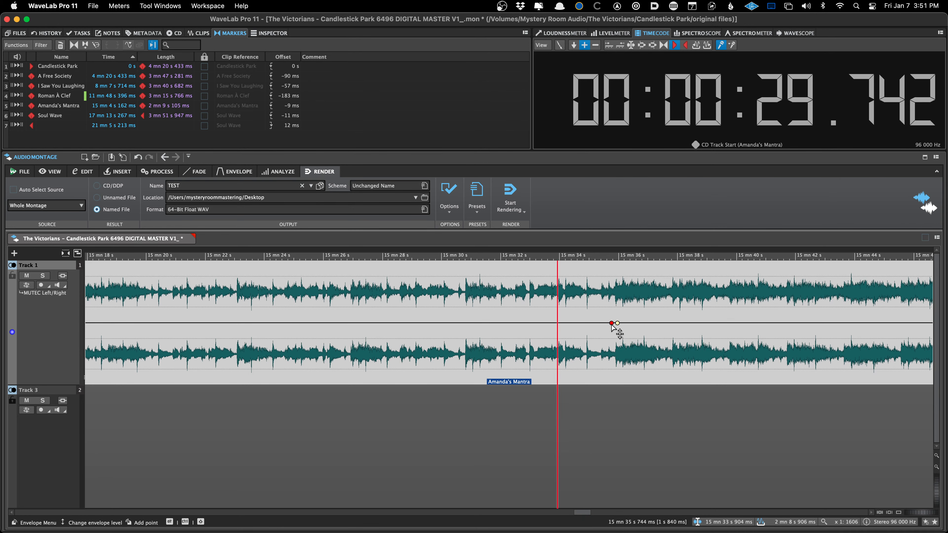
Add two adjacent envelope points in Amanda's Mantra at about 15 min 31 s and lower the segment between the pairs by about 0.9 dB
{"action": "left_click", "coordinate": [484, 323]}
{"action": "left_click", "coordinate": [489, 323]}
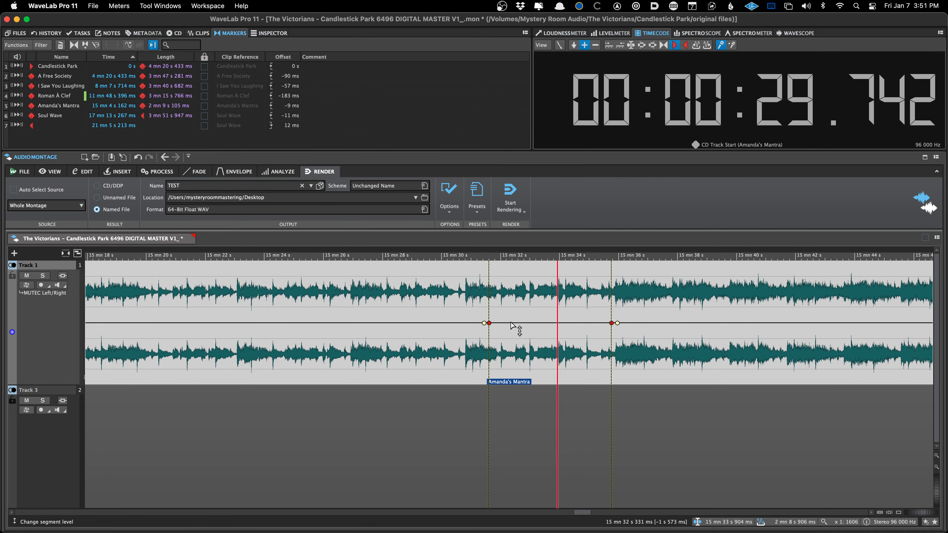
{"action": "left_click_drag", "start_coordinate": [509, 323], "coordinate": [545, 331]}
{"action": "scroll", "coordinate": [545, 330], "scroll_direction": "down", "scroll_amount": 2}
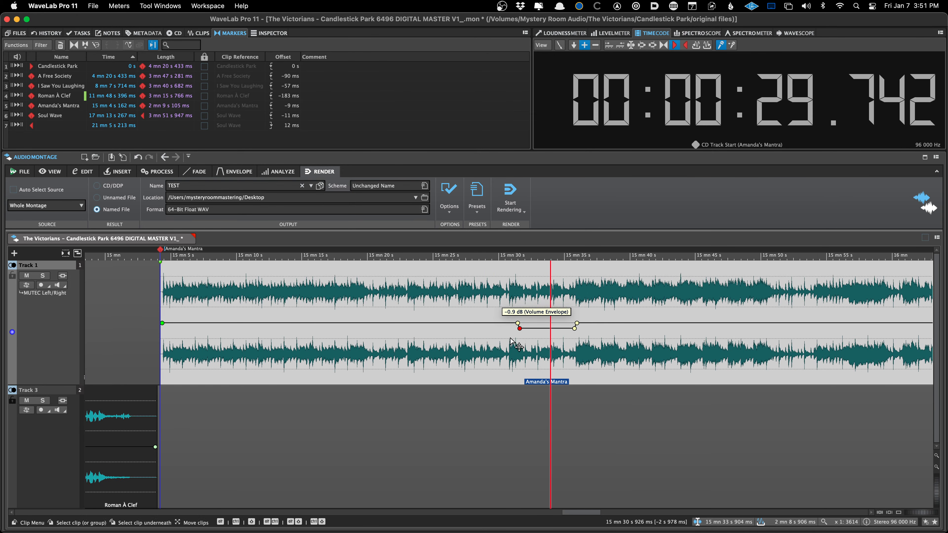
Undo the recent volume envelope edits in Amanda's Mantra and save the montage
{"action": "key", "text": "super+z"}
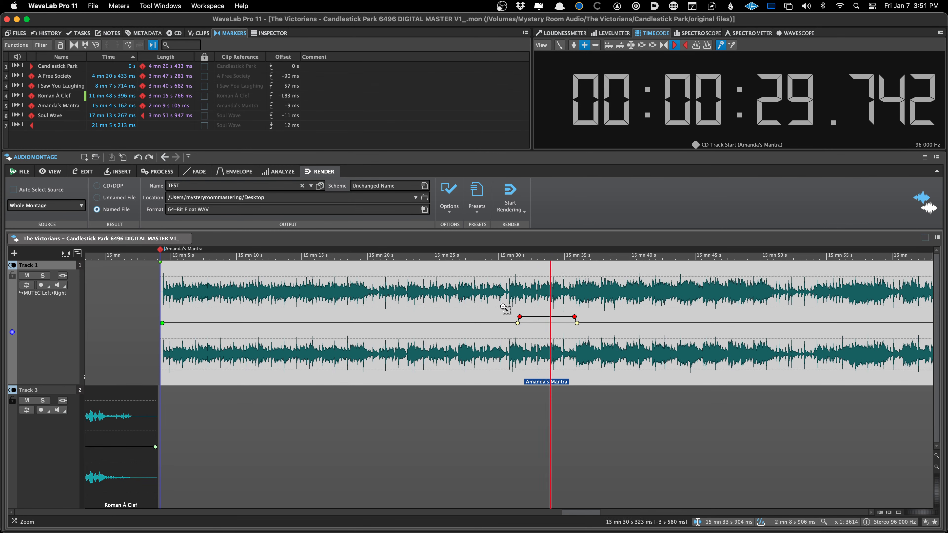
{"action": "key", "text": "super+z"}
{"action": "key", "text": "super+z"}
{"action": "key", "text": "super+z"}
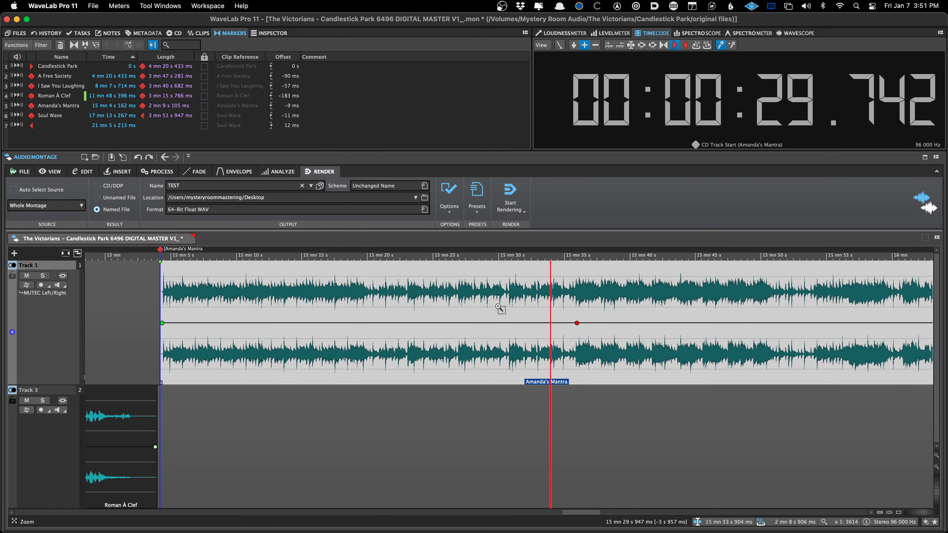
{"action": "key", "text": "super+Down"}
{"action": "key", "text": "super+s"}
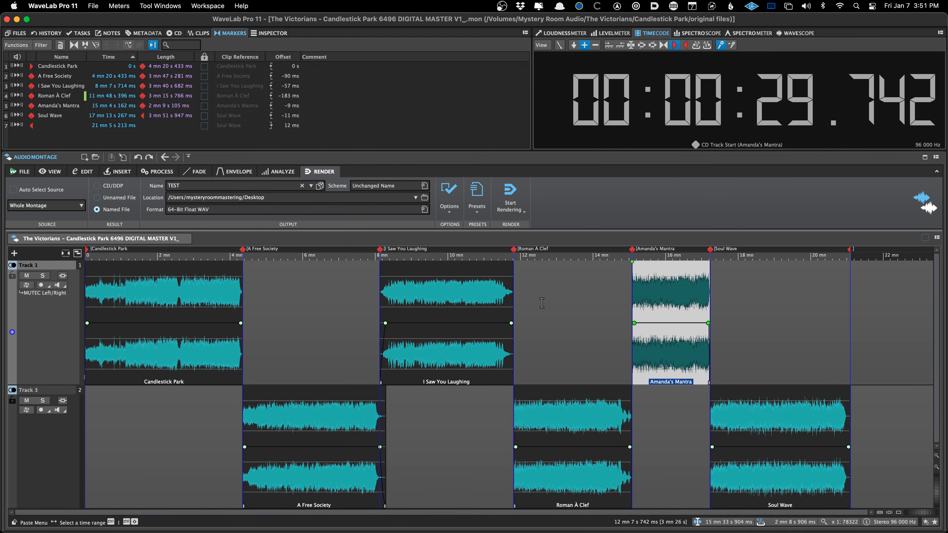
Compare the track-relative timecode at two points in Roman À Clef, at about 16 min 24 s in Amanda's Mantra and 18 min 5 s in Soul Wave
{"action": "left_click", "coordinate": [556, 318]}
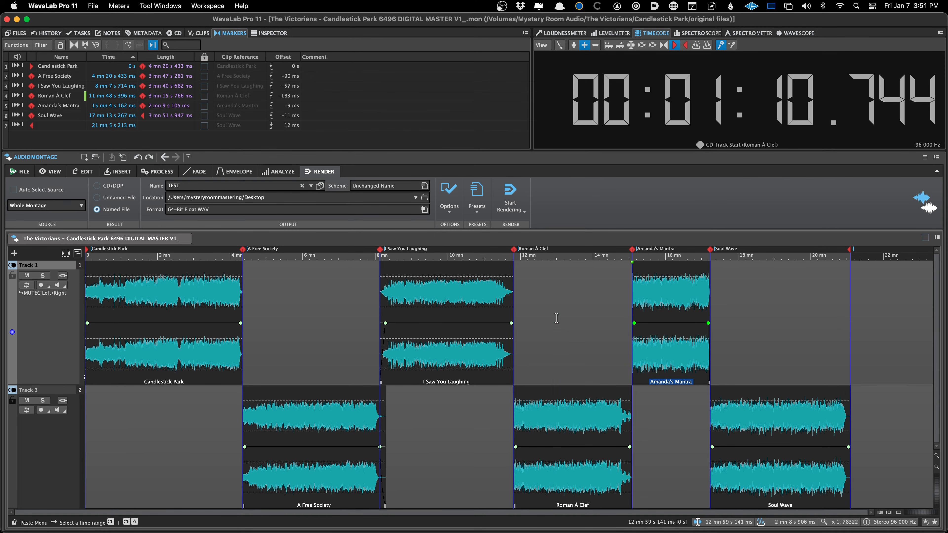
{"action": "left_click", "coordinate": [592, 318]}
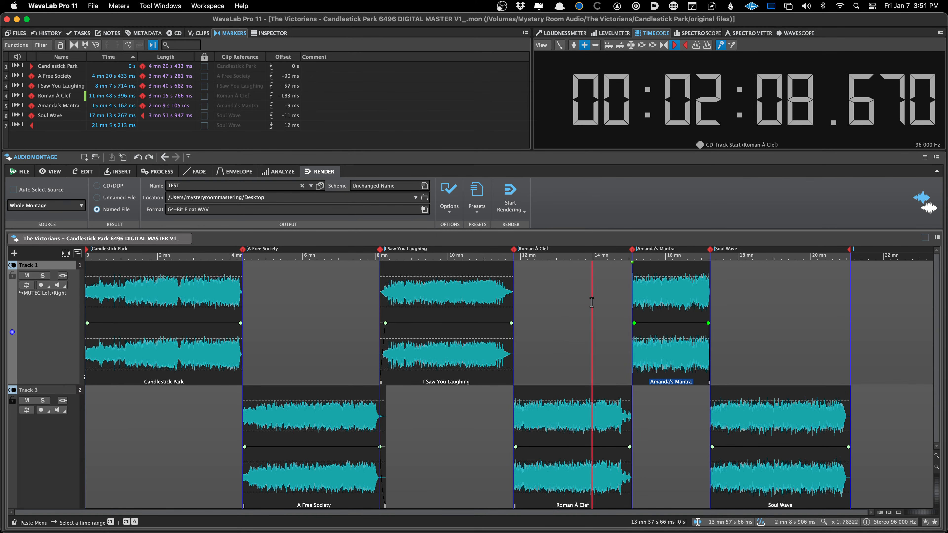
{"action": "left_click", "coordinate": [682, 326]}
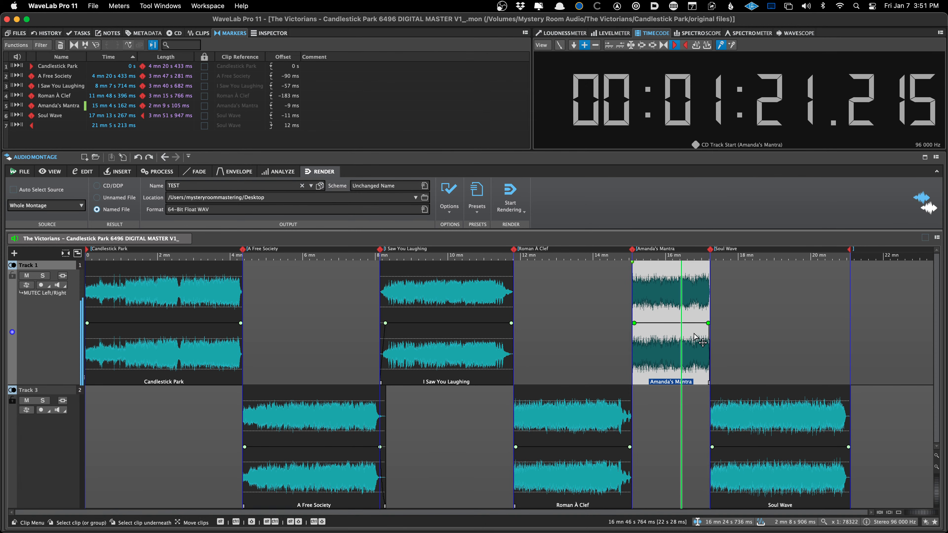
{"action": "left_click", "coordinate": [743, 337]}
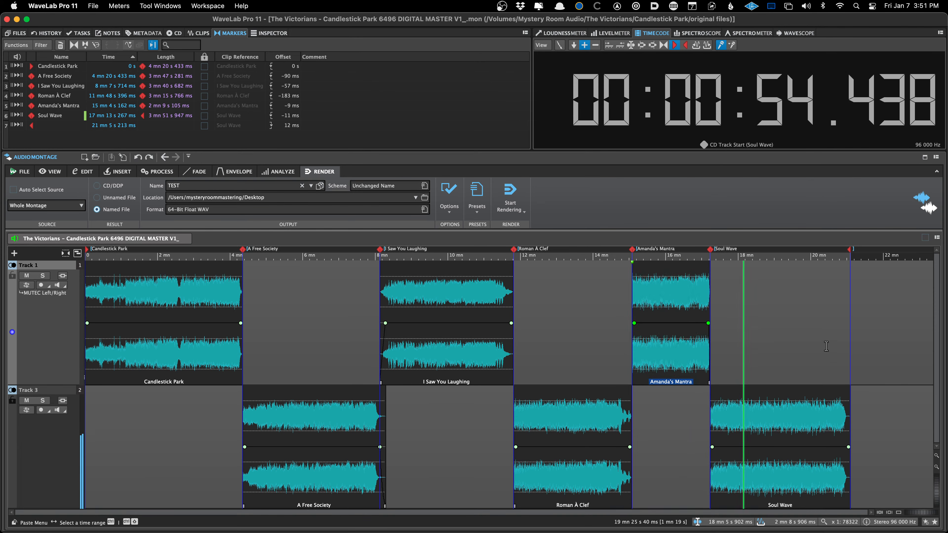
{"action": "key", "text": "space"}
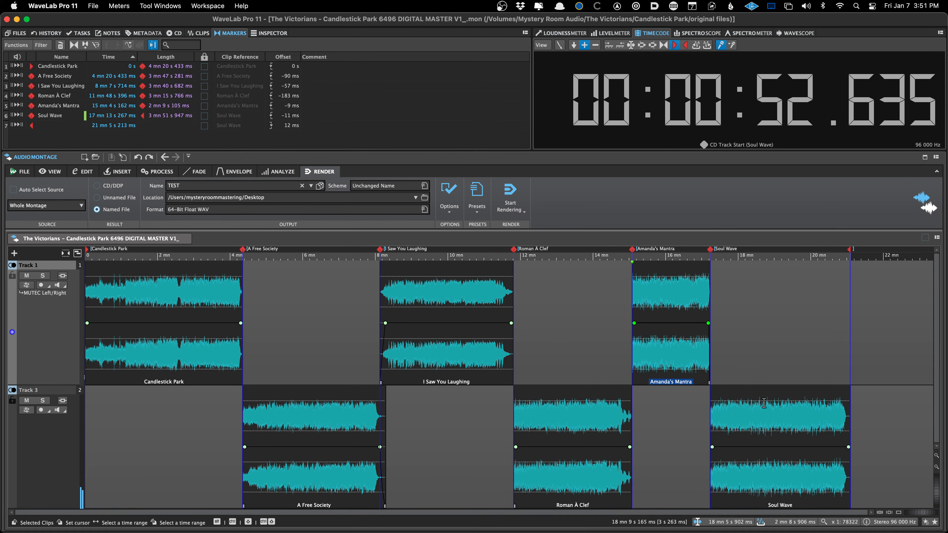
Play the end of Soul Wave from about 20 min 34 s and trim the clip's end back to about 20 min 50 s
{"action": "double_click", "coordinate": [831, 411]}
{"action": "key", "text": "space"}
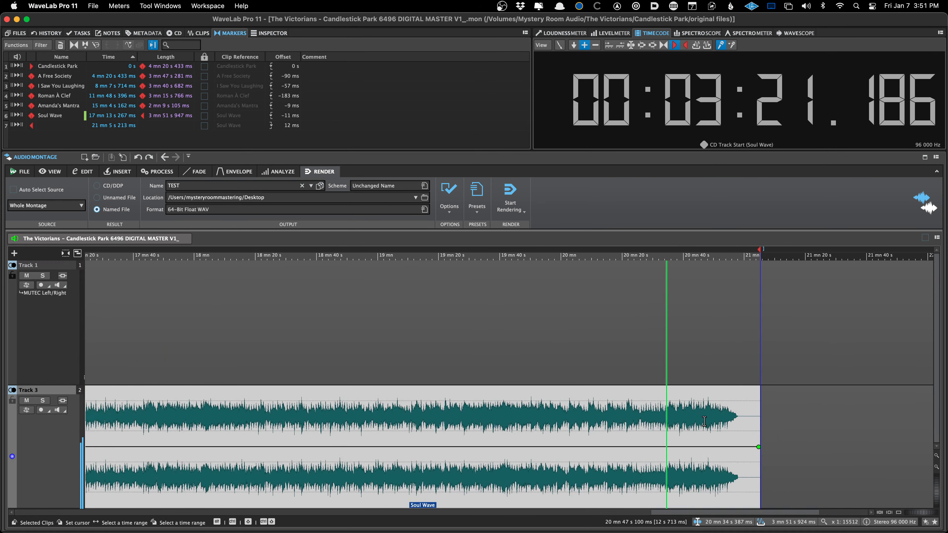
{"action": "scroll", "coordinate": [814, 418], "scroll_direction": "up", "scroll_amount": 2}
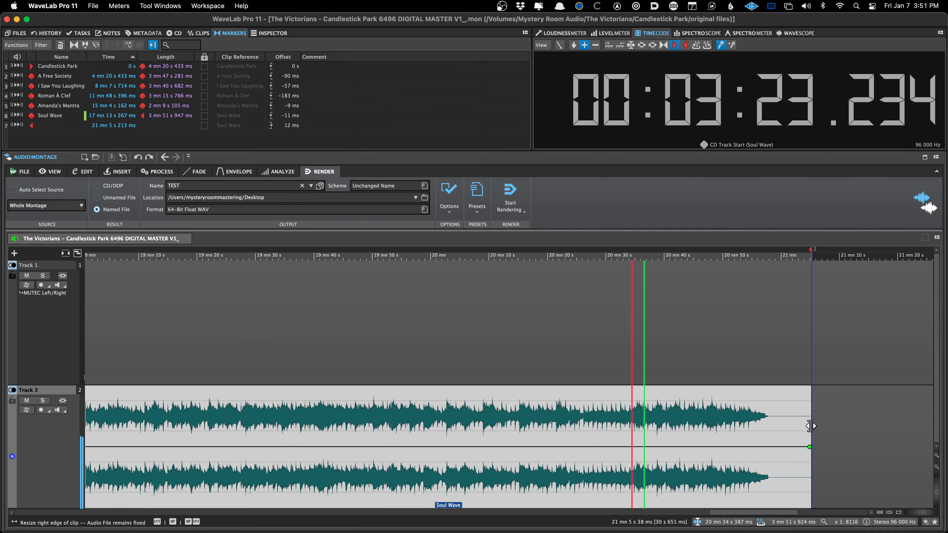
{"action": "left_click_drag", "start_coordinate": [811, 430], "coordinate": [711, 443]}
{"action": "scroll", "coordinate": [724, 392], "scroll_direction": "up", "scroll_amount": 4}
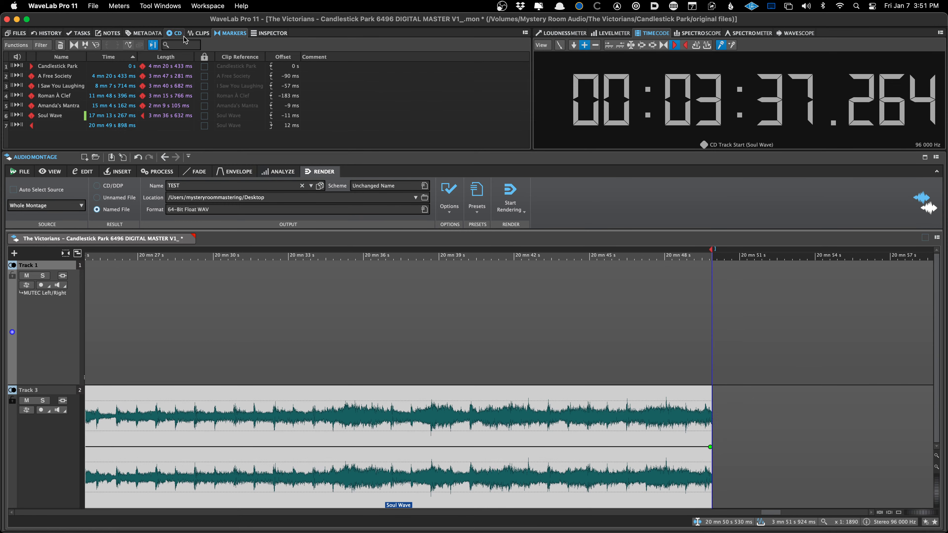
Set the Soul Wave clip's length to exactly 3 min 30 s 000 ms in the clip list
{"action": "left_click", "coordinate": [198, 33]}
{"action": "left_click", "coordinate": [687, 405]}
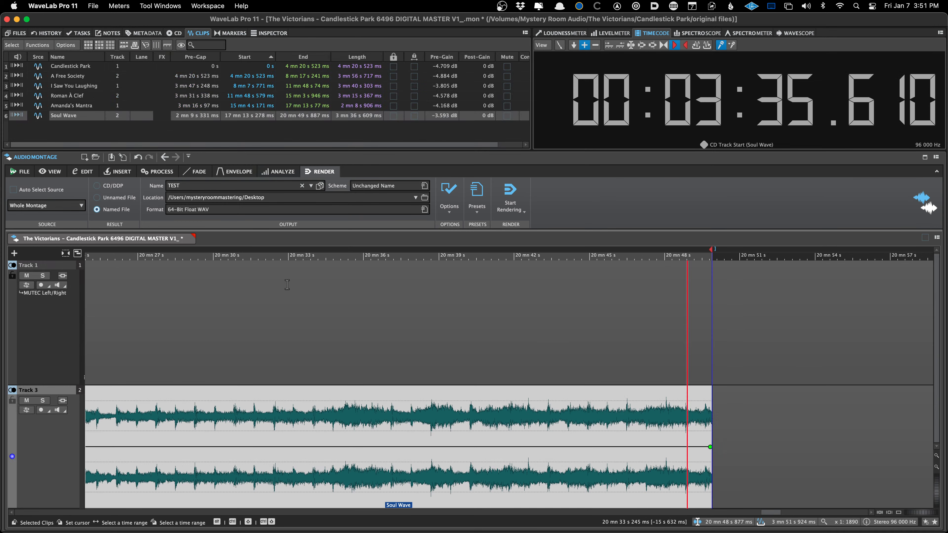
{"action": "double_click", "coordinate": [364, 115]}
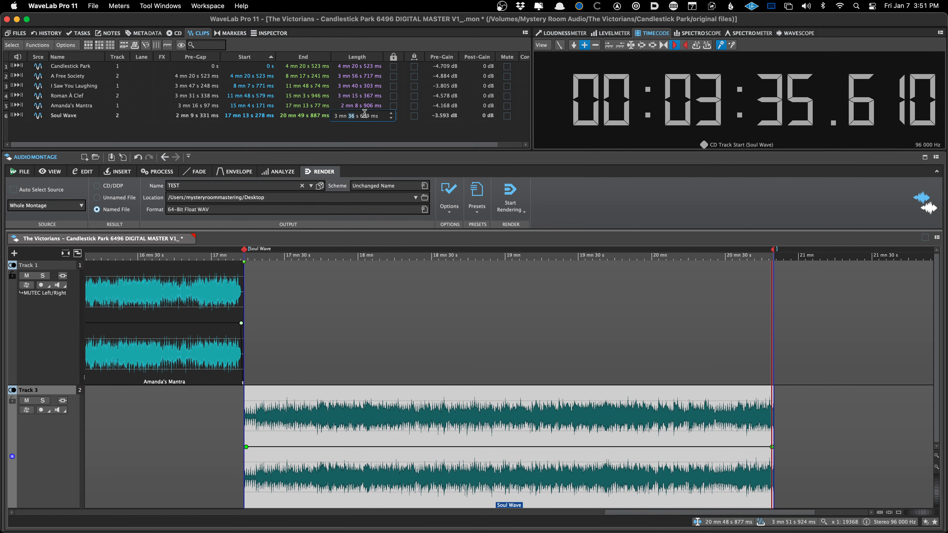
{"action": "type", "text": "30"}
{"action": "key", "text": "Return"}
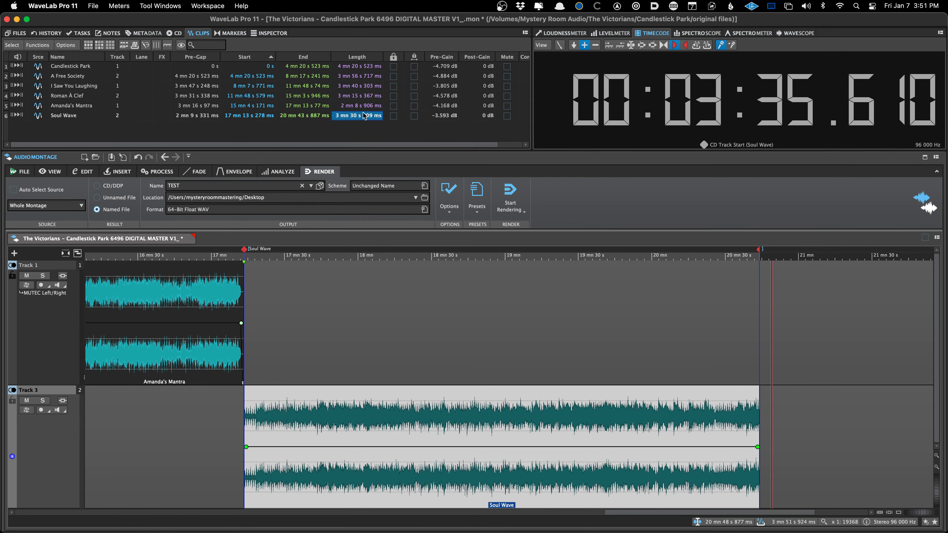
{"action": "double_click", "coordinate": [366, 116]}
{"action": "type", "text": "000"}
{"action": "key", "text": "Return"}
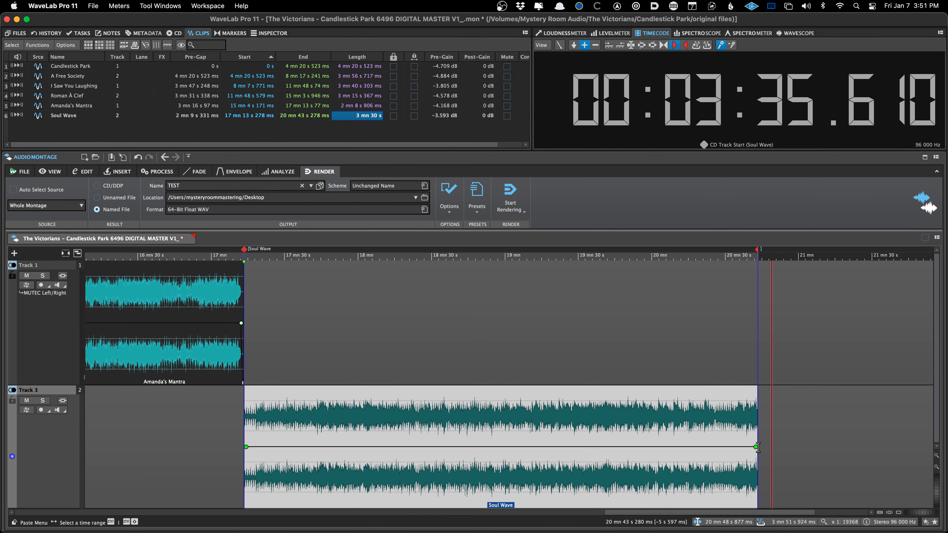
Add a fade-out of about 22 s to the end of Soul Wave, starting near 20 min 21 s, and save the montage
{"action": "left_click_drag", "start_coordinate": [757, 447], "coordinate": [672, 448]}
{"action": "scroll", "coordinate": [730, 448], "scroll_direction": "up", "scroll_amount": 3}
{"action": "key", "text": "f"}
{"action": "key", "text": "super+s"}
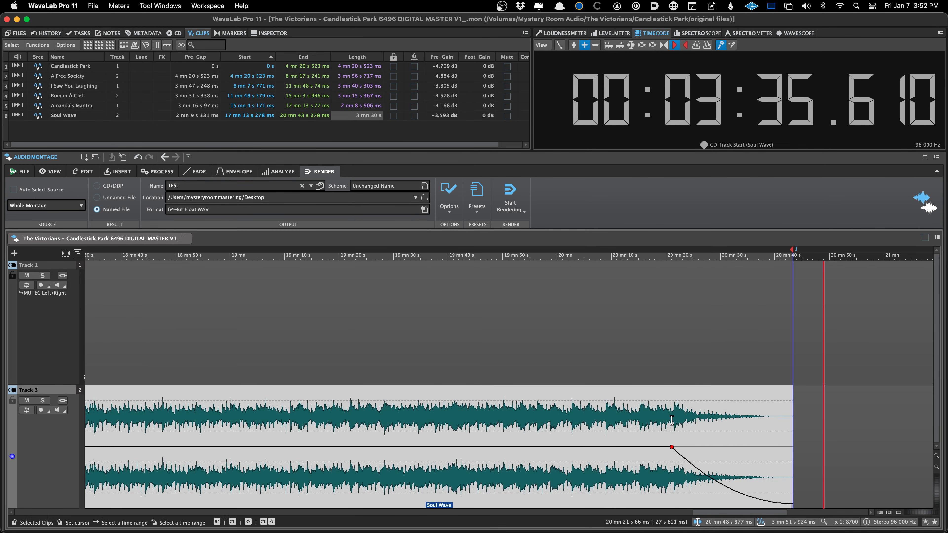
Audition the Soul Wave fade-out from about 20 min 21 s, then stop playback with the whole montage in view
{"action": "left_click", "coordinate": [672, 420]}
{"action": "key", "text": "space"}
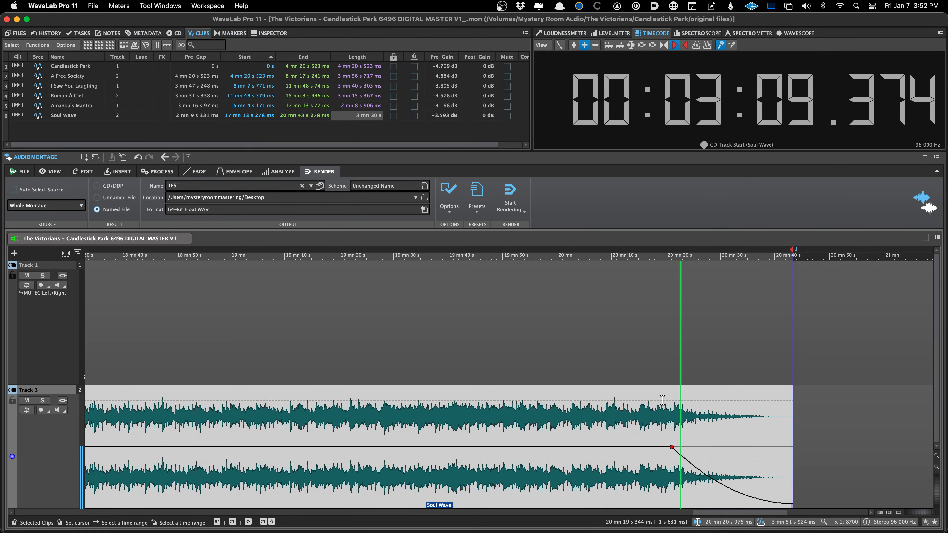
{"action": "scroll", "coordinate": [665, 425], "scroll_direction": "down", "scroll_amount": 2}
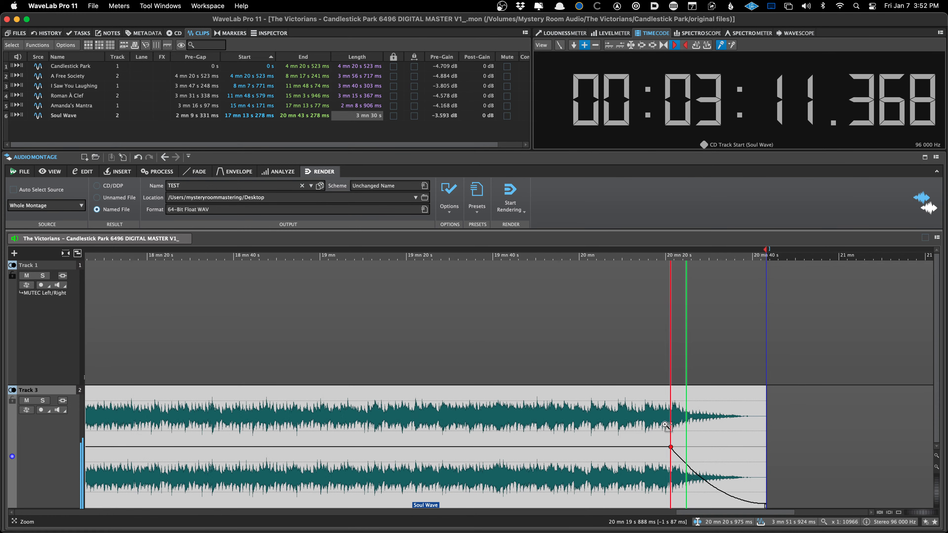
{"action": "scroll", "coordinate": [635, 413], "scroll_direction": "down", "scroll_amount": 9}
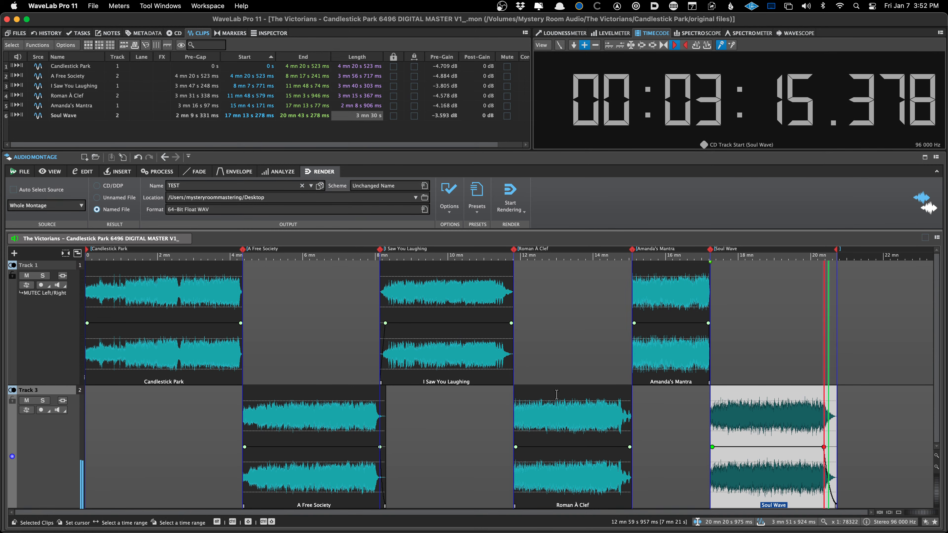
{"action": "key", "text": "space"}
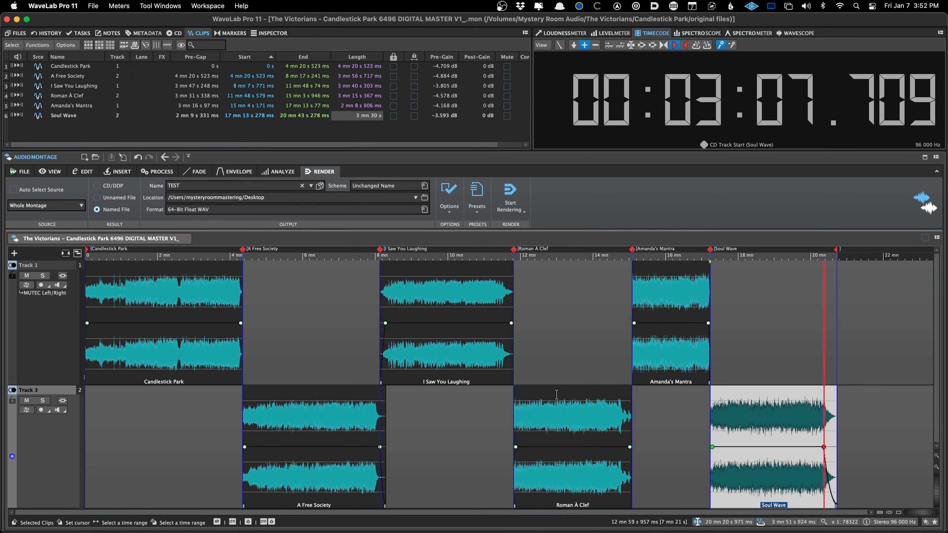
Select the Candlestick Park clip, switch to Path Finder and duplicate Candlestick Park.wav in the original files folder
{"action": "left_click", "coordinate": [180, 304]}
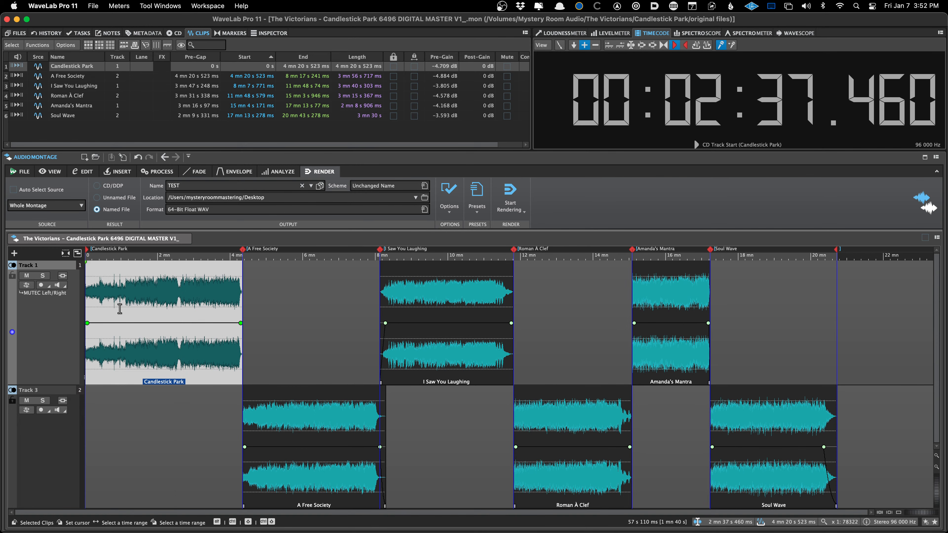
{"action": "left_click", "coordinate": [121, 309]}
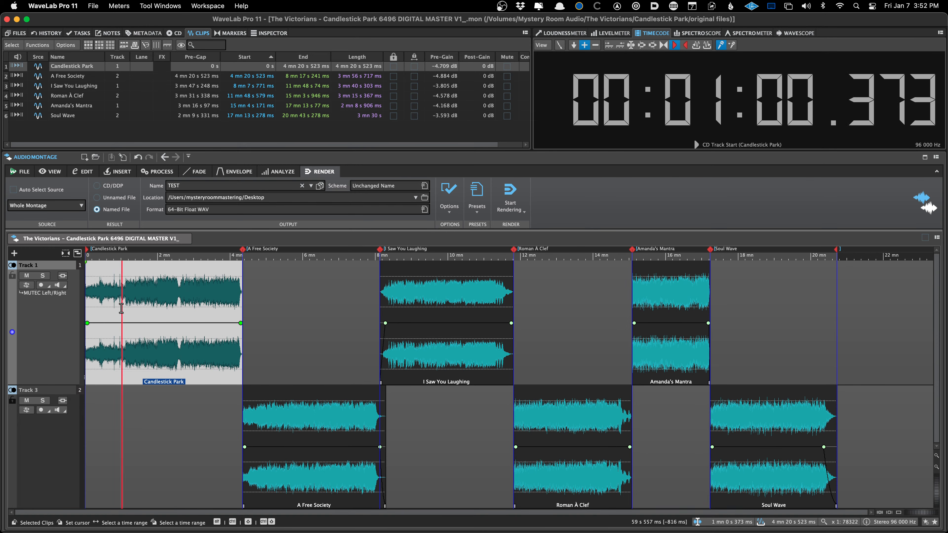
{"action": "key", "text": "super+Tab"}
{"action": "key", "text": "super+Tab"}
{"action": "key", "text": "super+shift+Tab"}
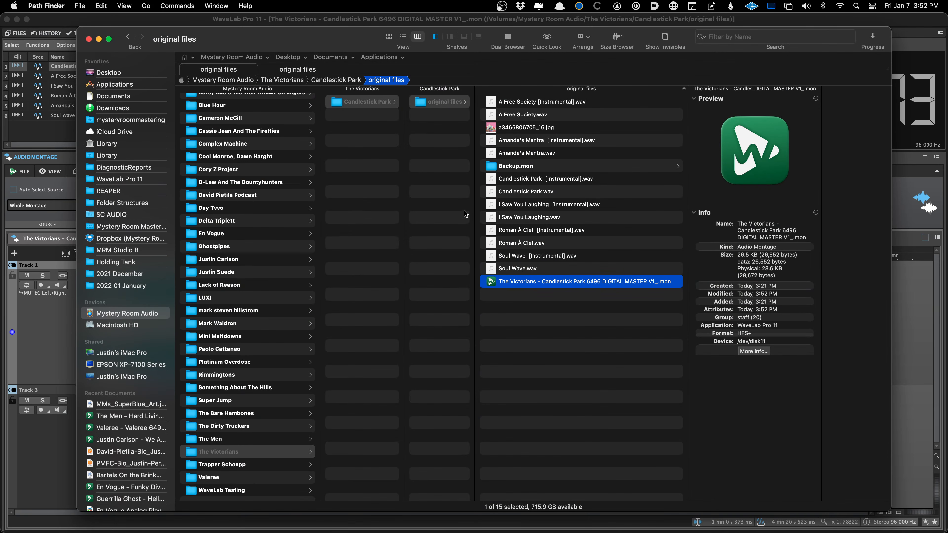
{"action": "left_click", "coordinate": [521, 197]}
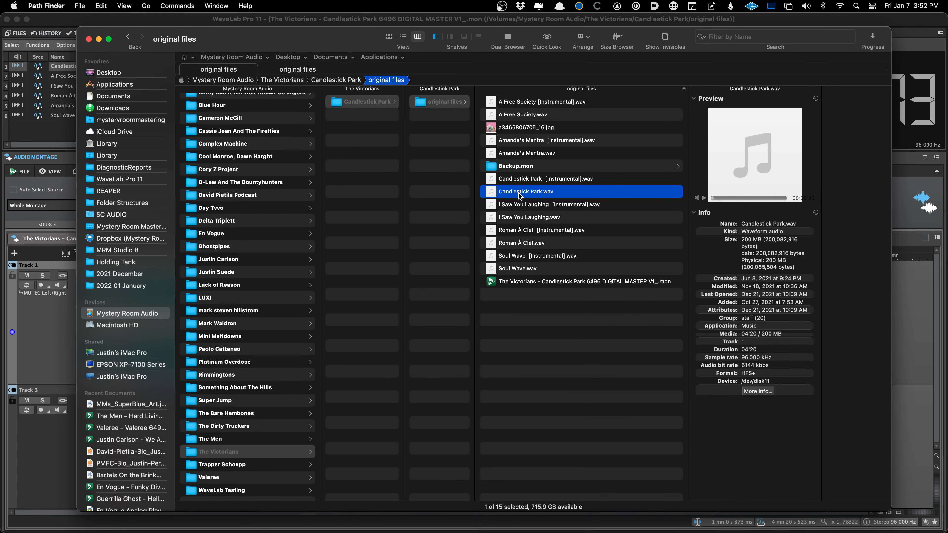
{"action": "right_click", "coordinate": [521, 197]}
{"action": "left_click", "coordinate": [552, 244]}
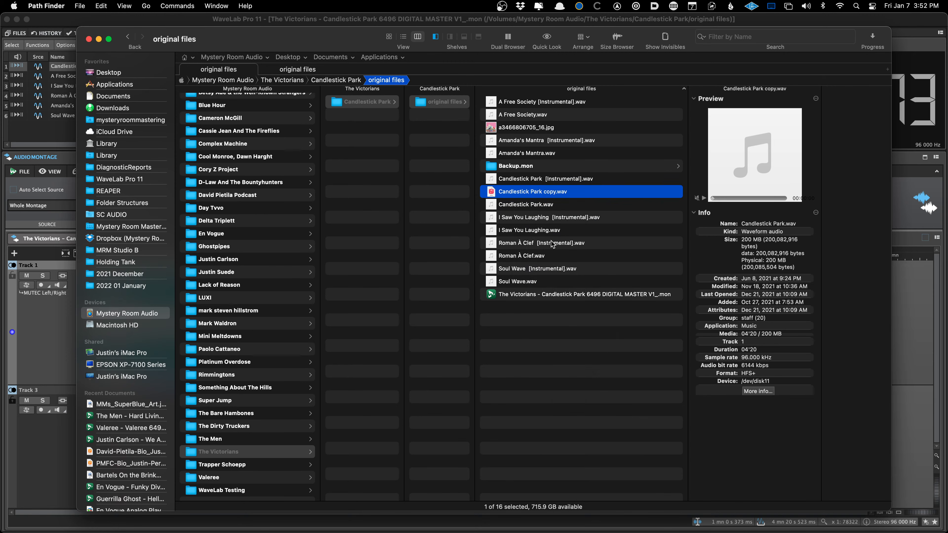
Rename the duplicated file as Candlestick Park MIX 2.wav
{"action": "key", "text": "Return"}
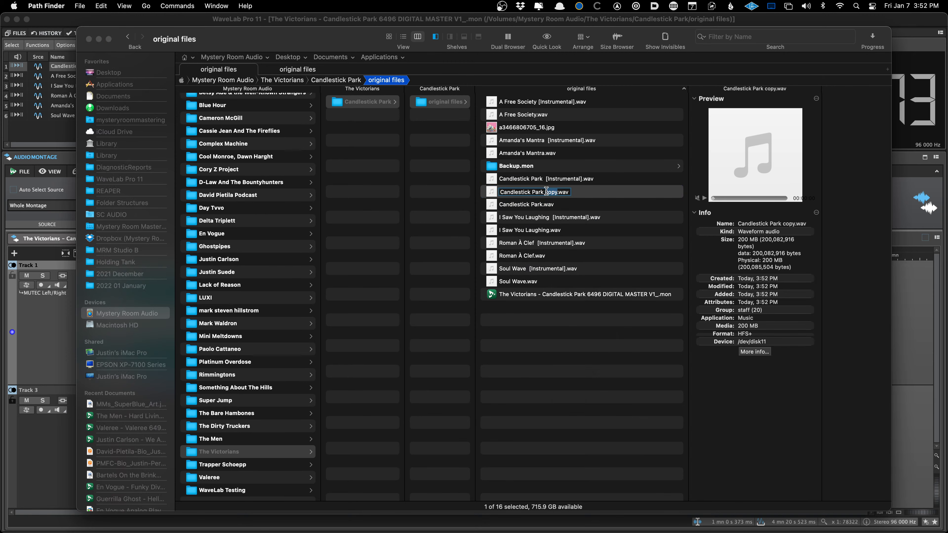
{"action": "type", "text": "MIX"}
{"action": "key", "text": "Return"}
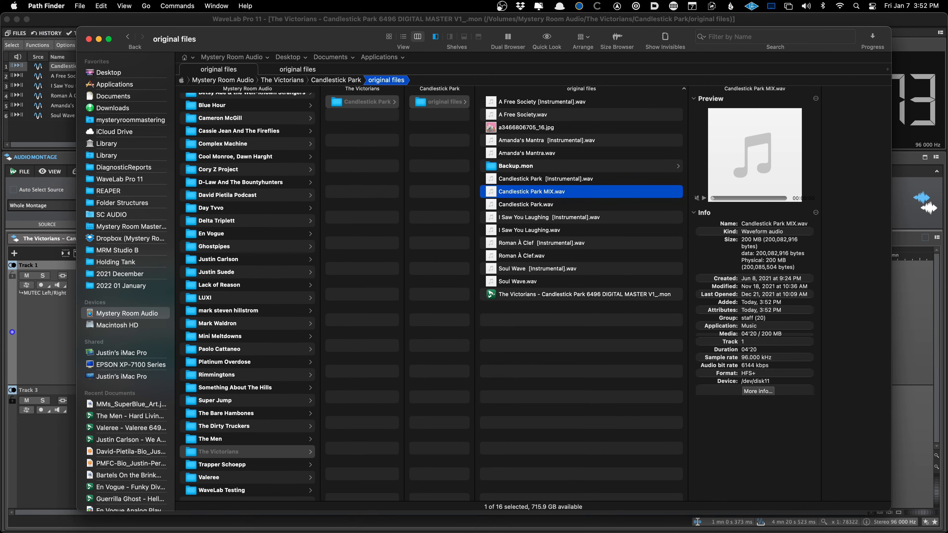
{"action": "key", "text": "Return"}
{"action": "key", "text": "Return"}
Switch back to WaveLab and save the montage as The Victorians - Candlestick Park 6496 DIGITAL MASTER V2_
{"action": "key", "text": "super+Tab"}
{"action": "left_click", "coordinate": [159, 304]}
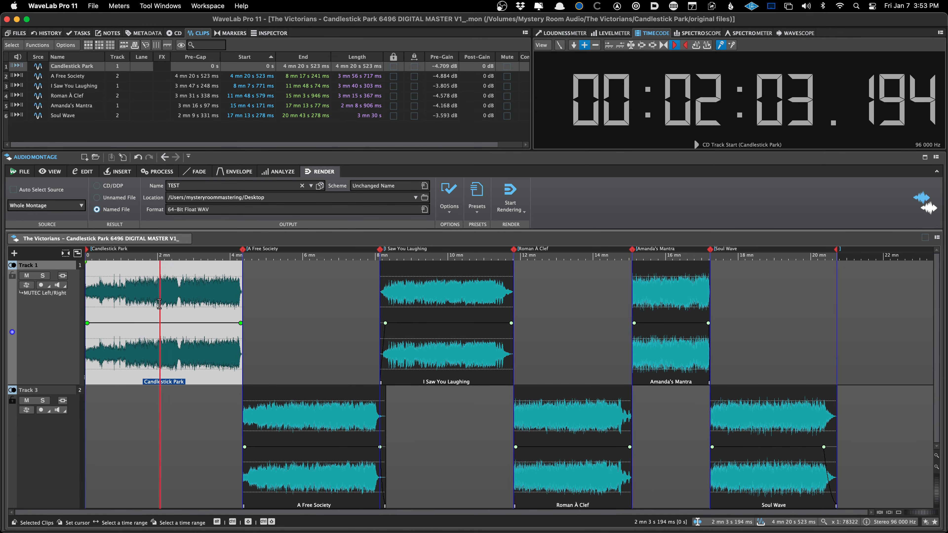
{"action": "key", "text": "super+shift+s"}
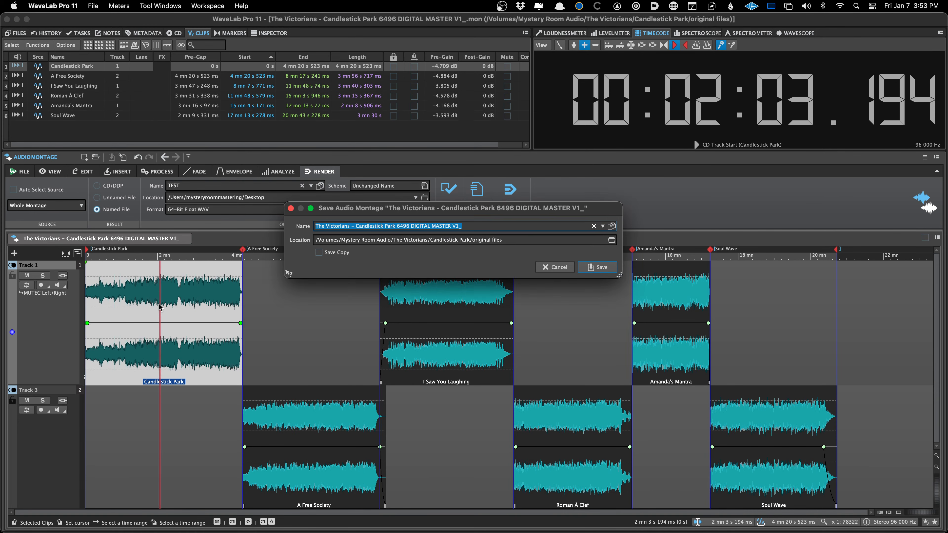
{"action": "key", "text": "Right"}
{"action": "key", "text": "Left"}
{"action": "key", "text": "BackSpace"}
{"action": "type", "text": "2"}
{"action": "key", "text": "Return"}
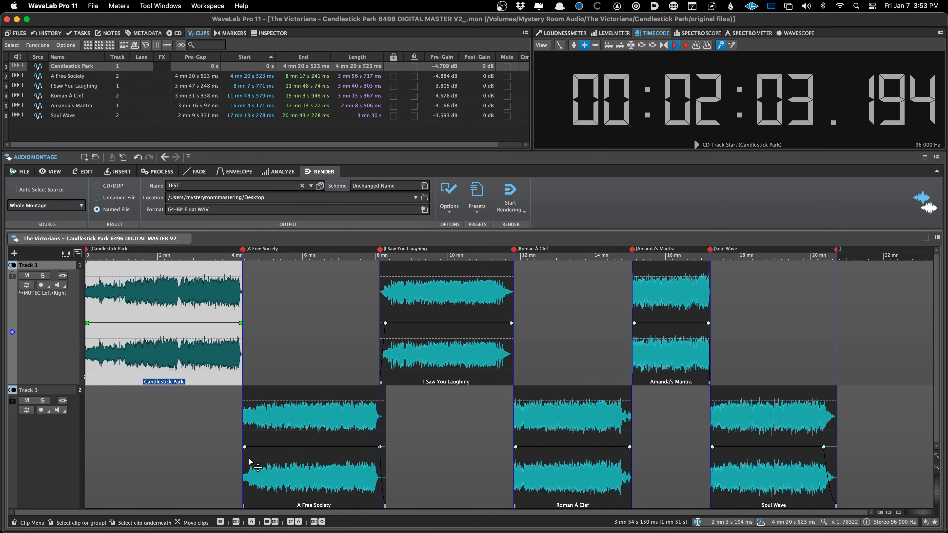
Replace the selected Candlestick Park clip's audio file with Candlestick Park MIX 2.wav from the original files folder
{"action": "key", "text": "super+o"}
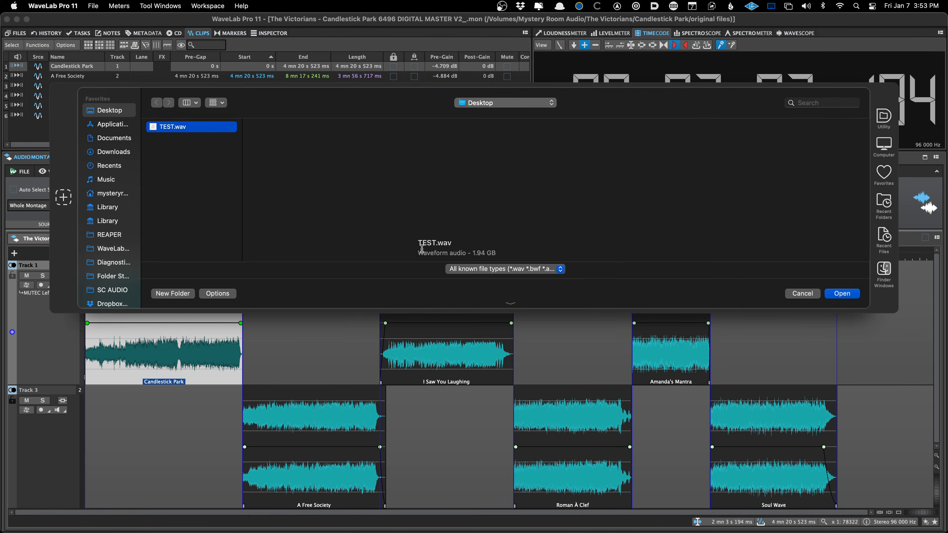
{"action": "key", "text": "alt+Up"}
{"action": "key", "text": "Down"}
{"action": "key", "text": "Down"}
{"action": "key", "text": "Down"}
{"action": "key", "text": "Down"}
{"action": "key", "text": "Down"}
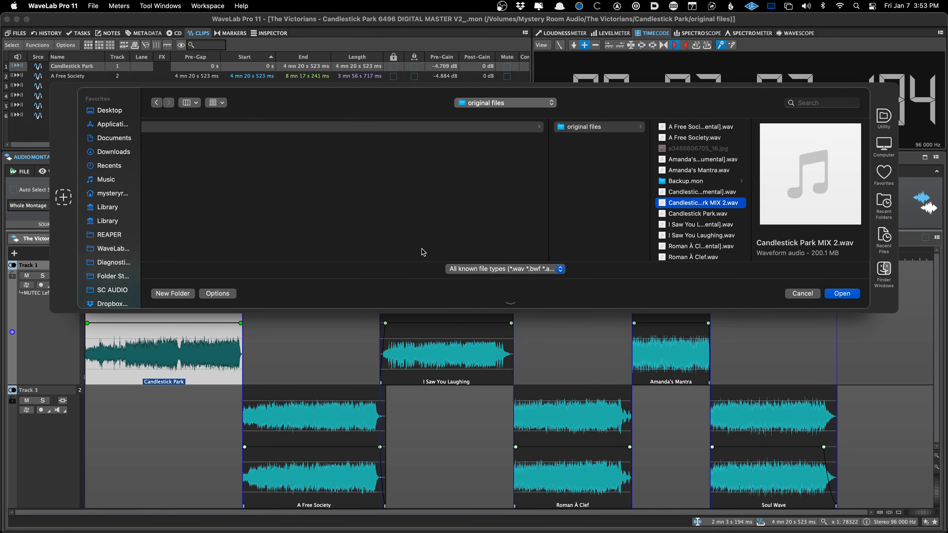
{"action": "key", "text": "Return"}
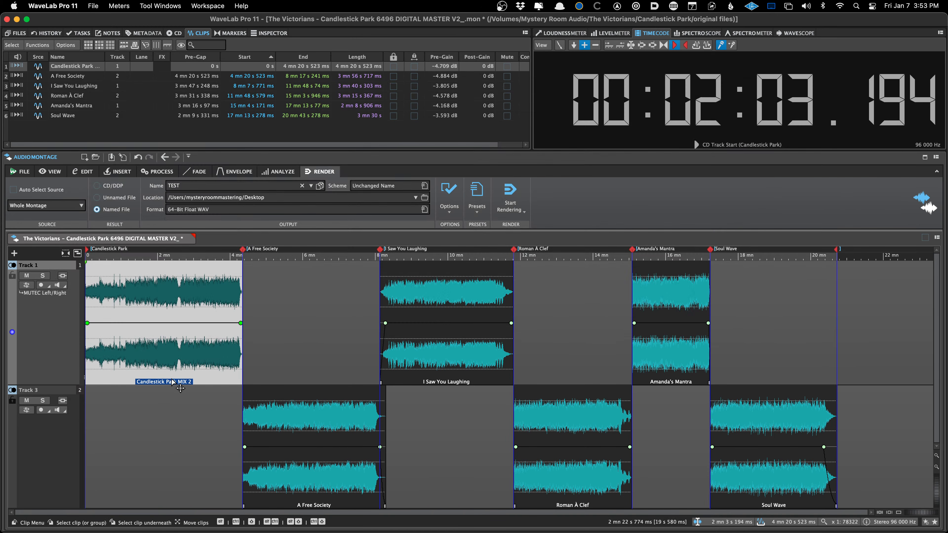
Undo the audio file replacement on the Candlestick Park clip
{"action": "scroll", "coordinate": [154, 367], "scroll_direction": "up", "scroll_amount": 10}
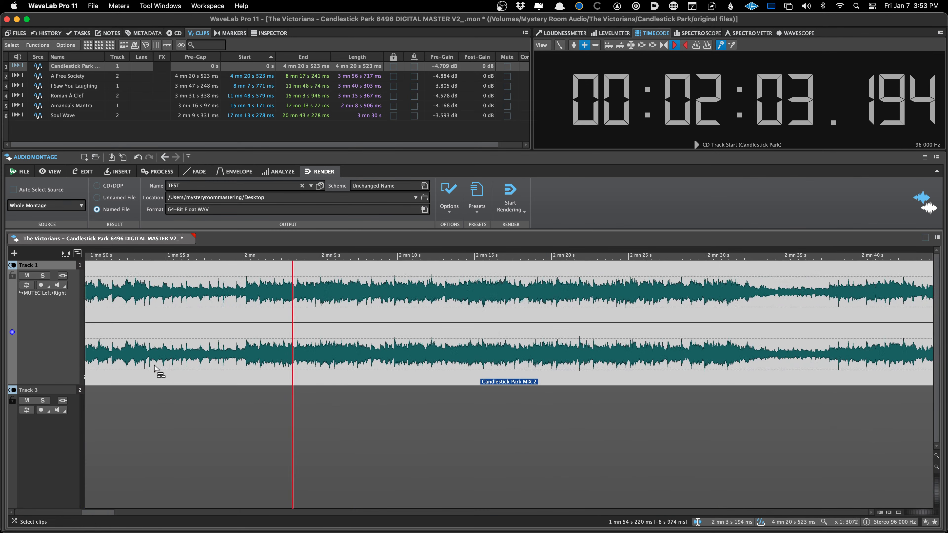
{"action": "key", "text": "super+z"}
{"action": "scroll", "coordinate": [154, 368], "scroll_direction": "down", "scroll_amount": 8}
Load a saved plug-in chain starting with Dangerous BAX EQ Master onto the Candlestick Park clip in the Inspector
{"action": "key", "text": "i"}
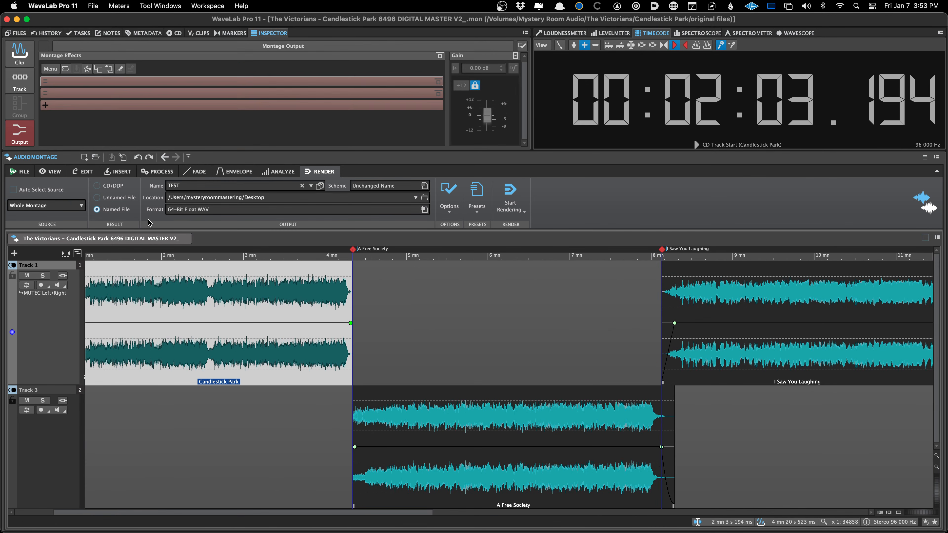
{"action": "left_click", "coordinate": [126, 104]}
{"action": "key", "text": "Escape"}
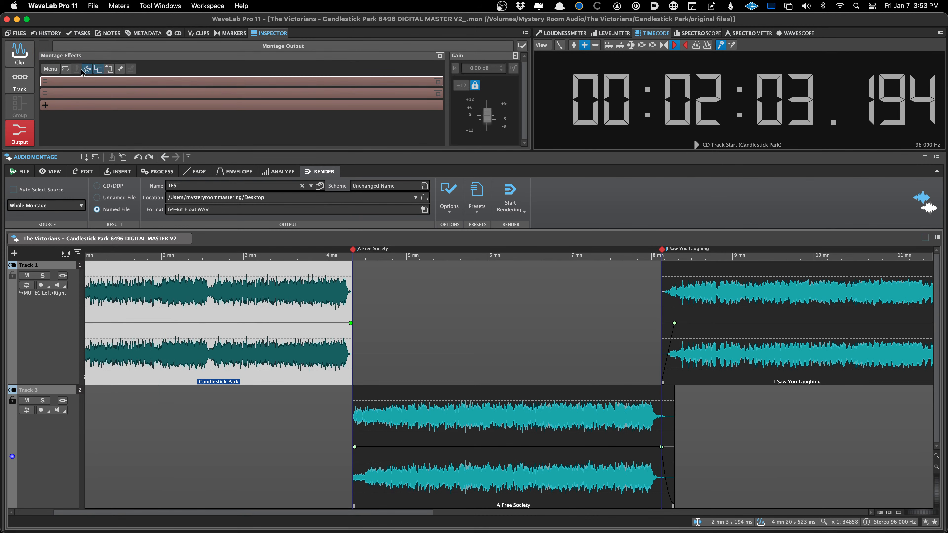
{"action": "left_click", "coordinate": [22, 59]}
{"action": "left_click", "coordinate": [66, 69]}
{"action": "left_click", "coordinate": [214, 192]}
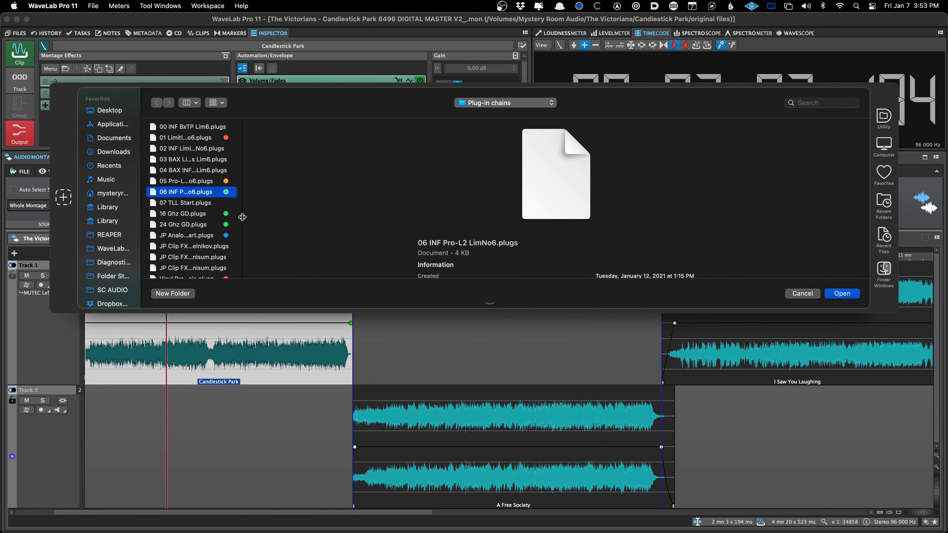
{"action": "scroll", "coordinate": [180, 245], "scroll_direction": "down", "scroll_amount": 2}
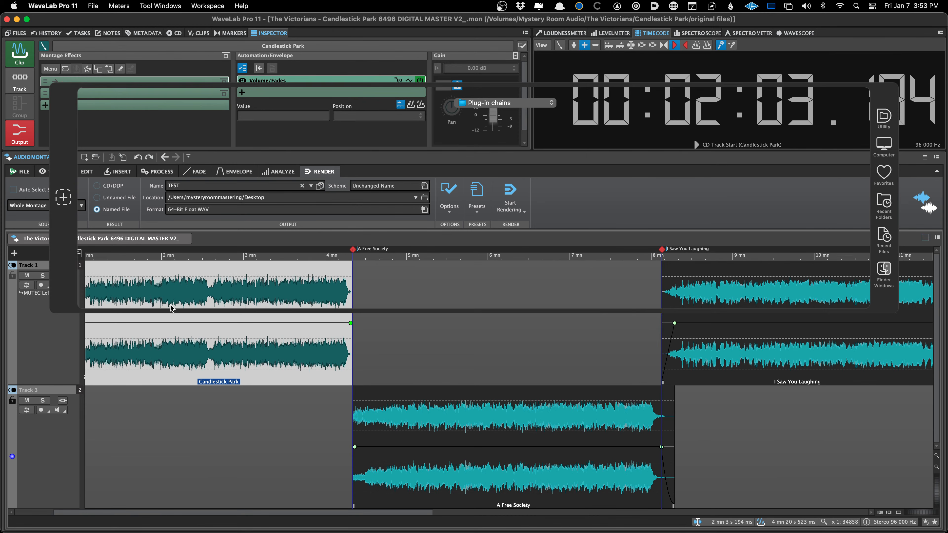
{"action": "left_click", "coordinate": [182, 302]}
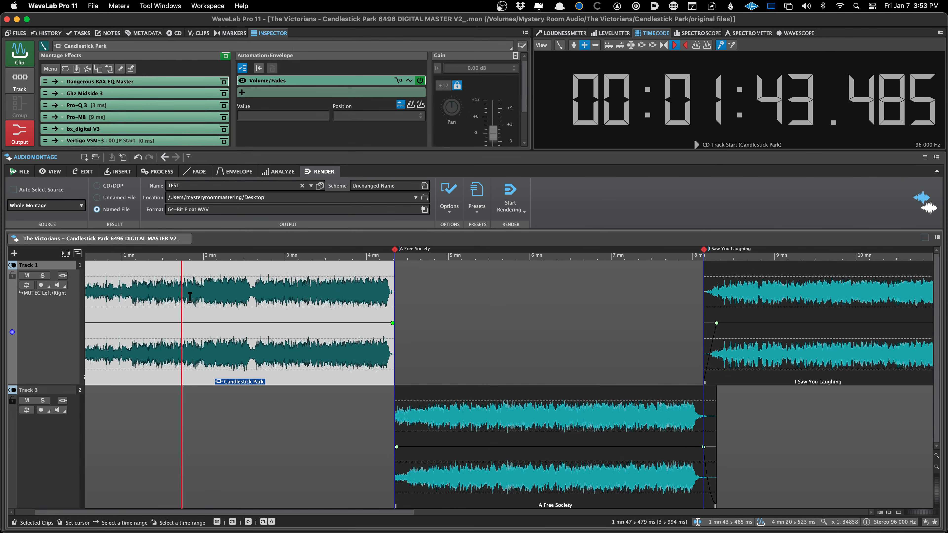
Replace the Candlestick Park clip's audio file with Candlestick Park MIX 2.wav from the original files folder
{"action": "left_click", "coordinate": [202, 294]}
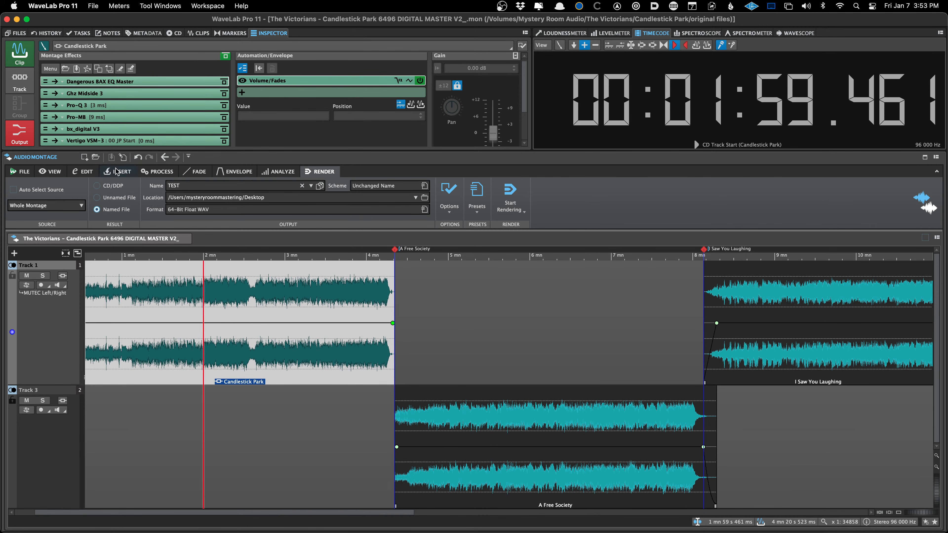
{"action": "left_click", "coordinate": [126, 176]}
{"action": "left_click", "coordinate": [375, 206]}
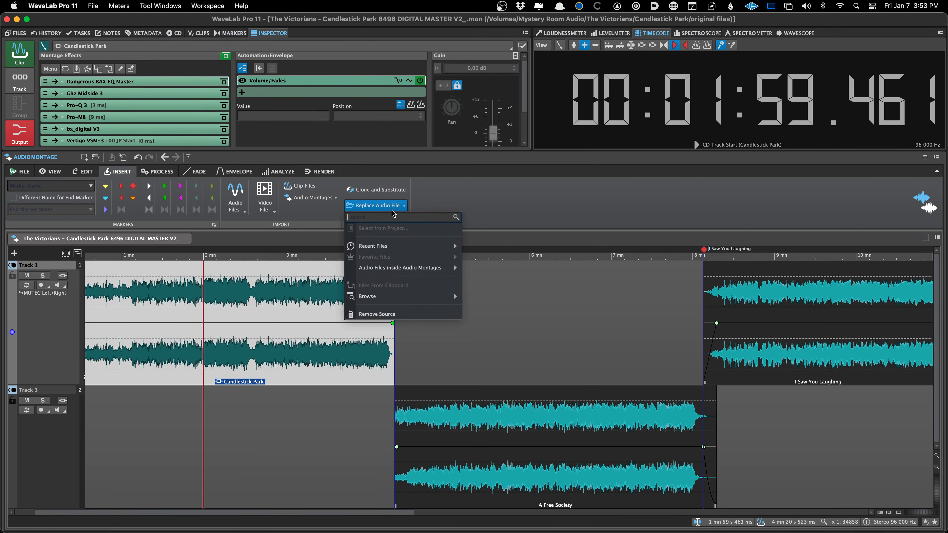
{"action": "mouse_move", "coordinate": [393, 248]}
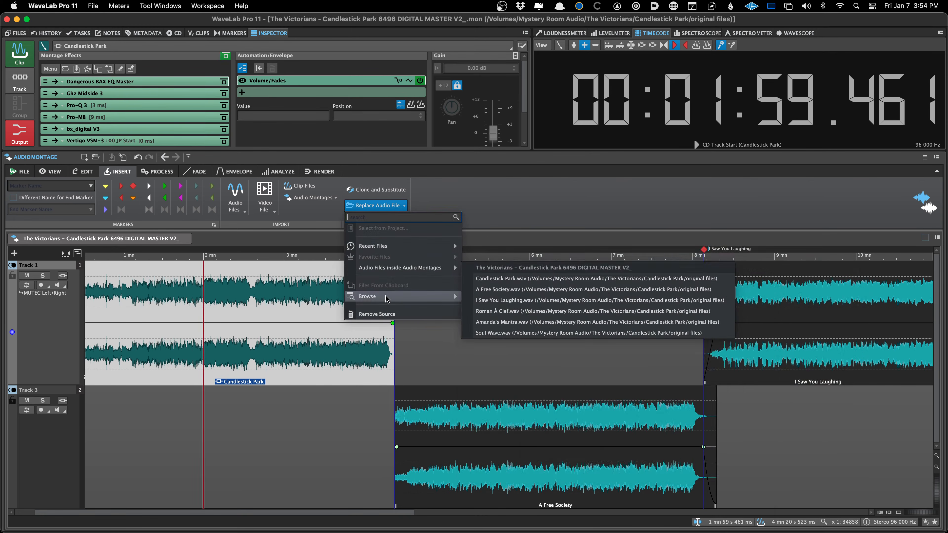
{"action": "mouse_move", "coordinate": [440, 296]}
{"action": "left_click", "coordinate": [476, 298]}
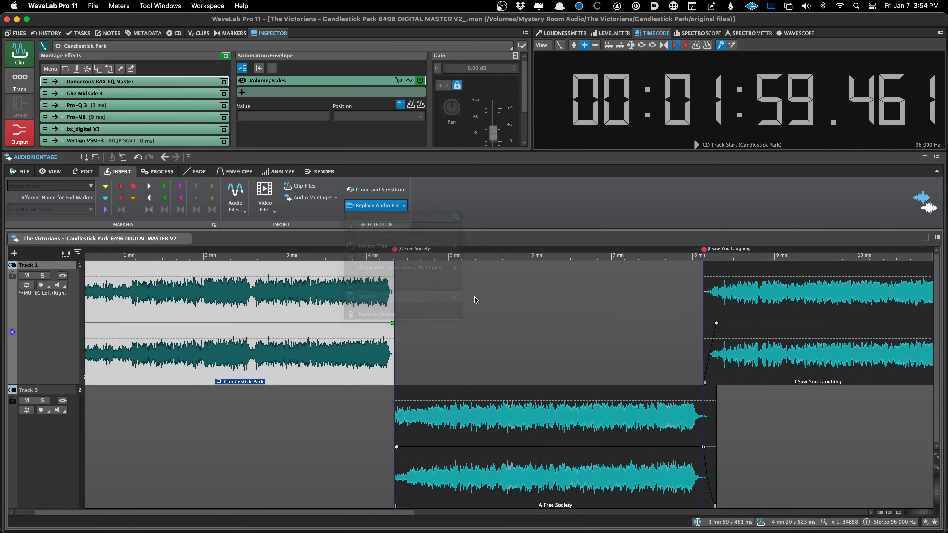
{"action": "key", "text": "Down"}
{"action": "key", "text": "Down"}
{"action": "key", "text": "Down"}
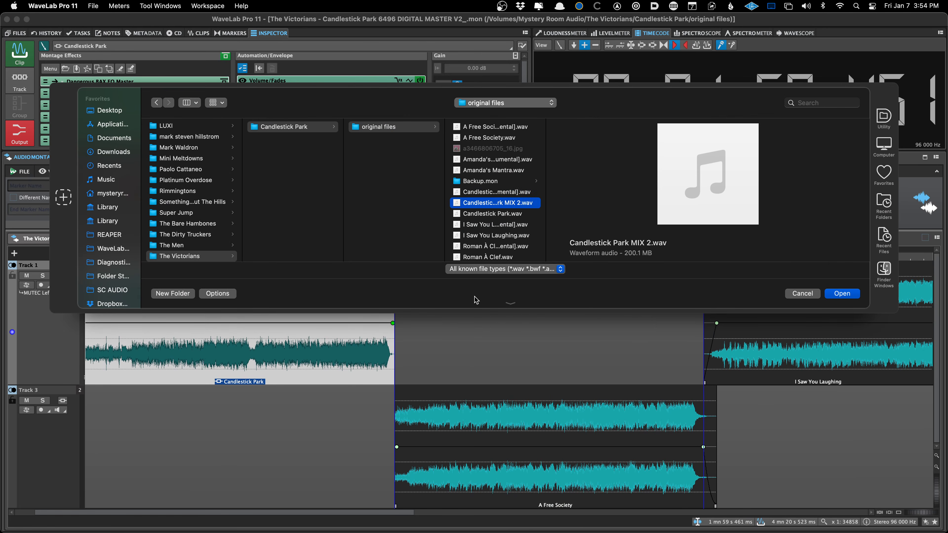
{"action": "key", "text": "Return"}
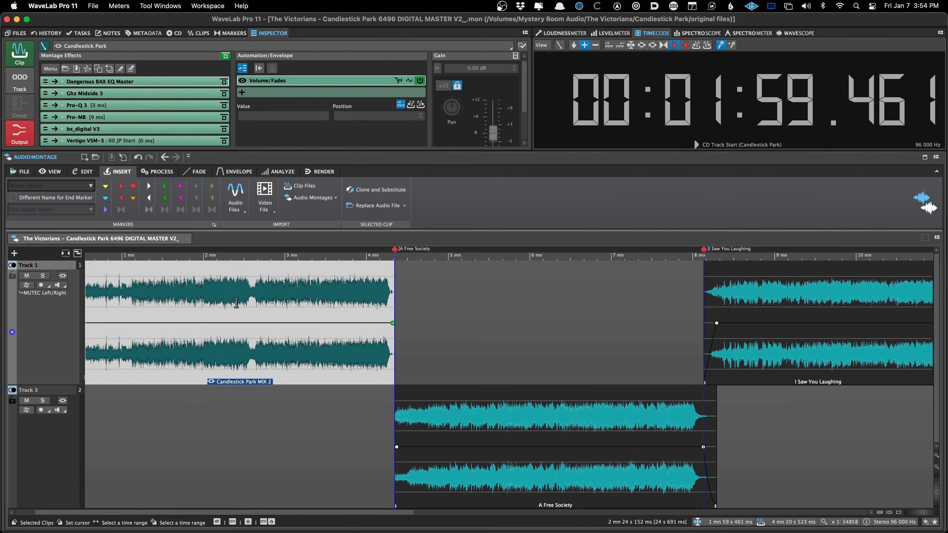
Save the montage under the new name The Victorians - Candlestick Park [Instrumental] 6496 DIGITAL MASTER V2_
{"action": "left_click", "coordinate": [236, 304]}
{"action": "left_click", "coordinate": [231, 303]}
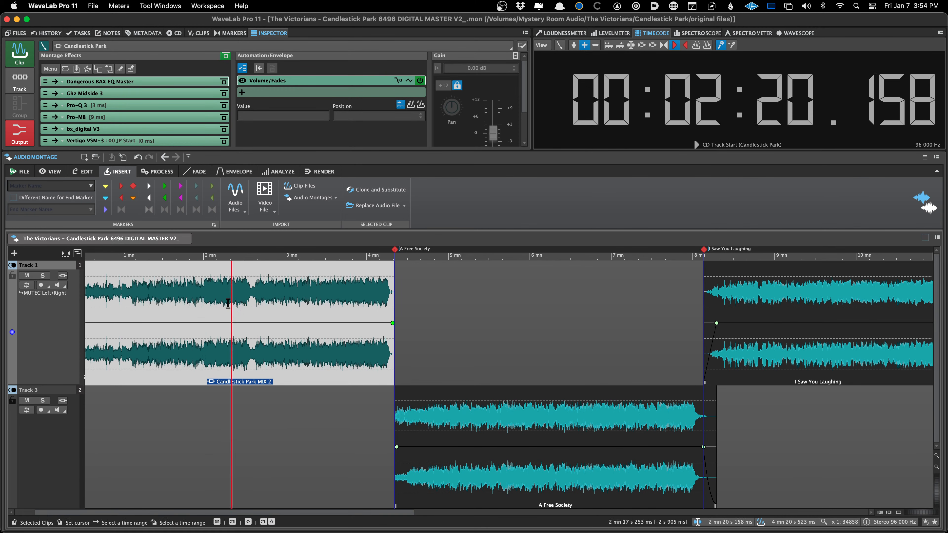
{"action": "scroll", "coordinate": [139, 105], "scroll_direction": "down", "scroll_amount": 2}
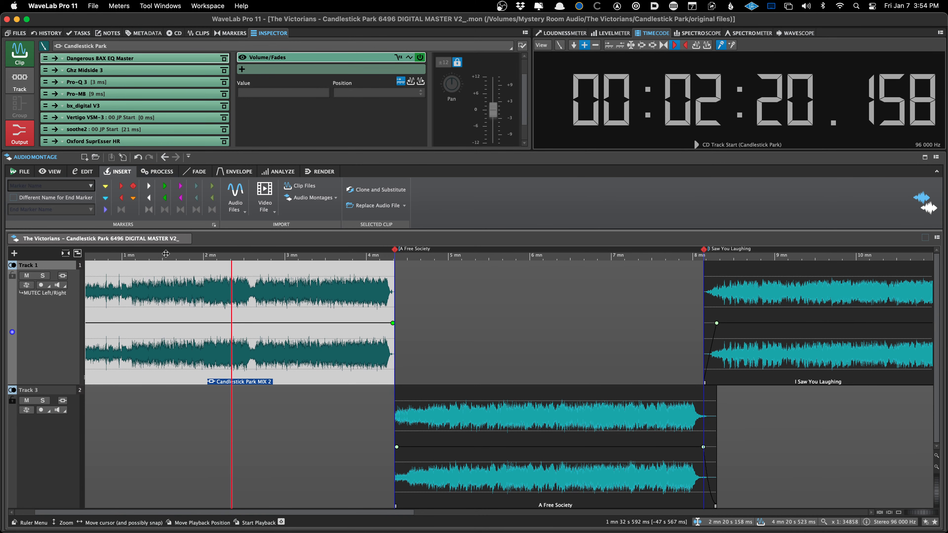
{"action": "left_click", "coordinate": [206, 282]}
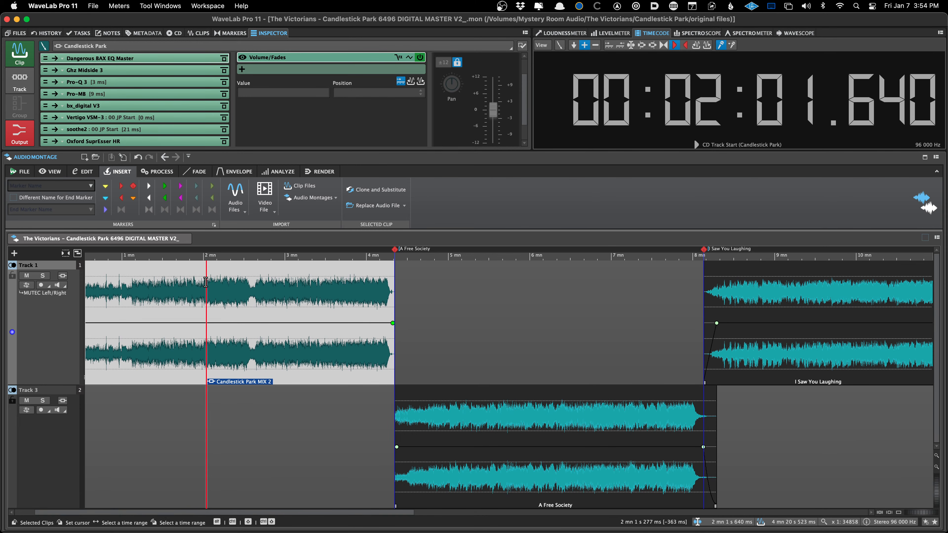
{"action": "key", "text": "super+shift+s"}
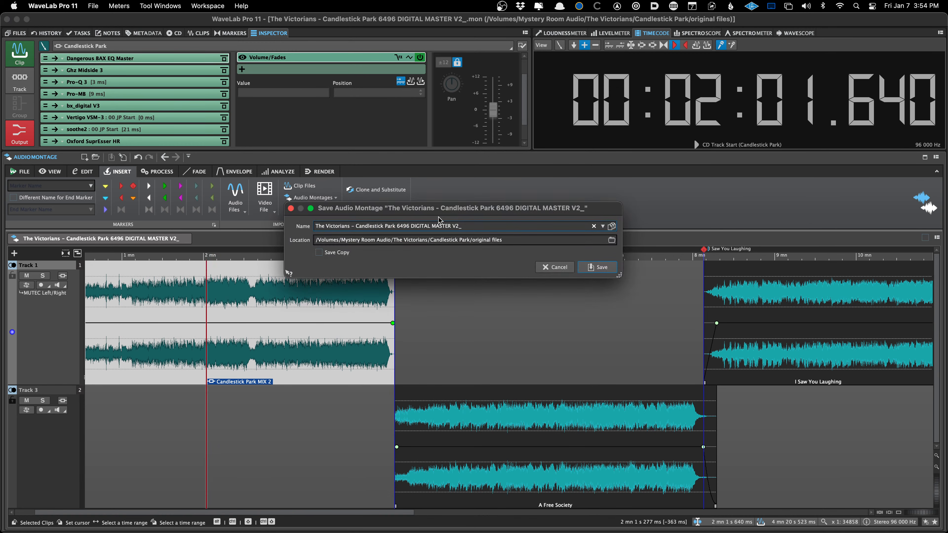
{"action": "type", "text": "[Instrumental]"}
{"action": "key", "text": "Return"}
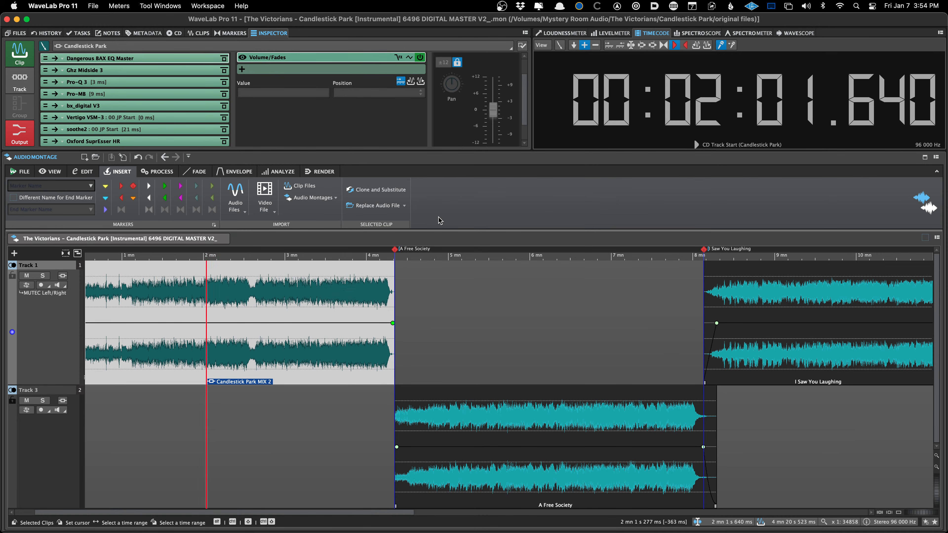
Replace the Candlestick Park MIX 2 clip's audio file with the Candlestick Park [Instrumental] version
{"action": "key", "text": "super+Down"}
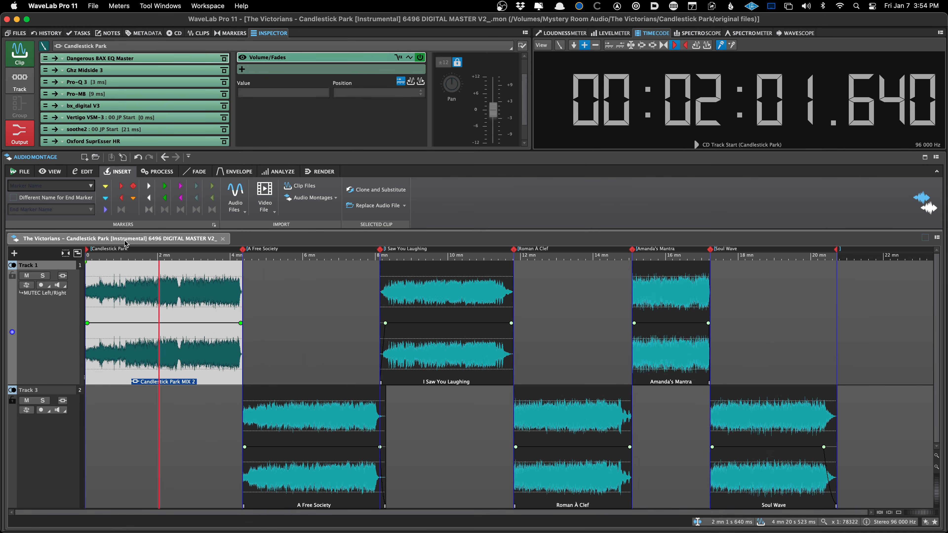
{"action": "key", "text": "super+r"}
{"action": "key", "text": "Down"}
{"action": "key", "text": "Down"}
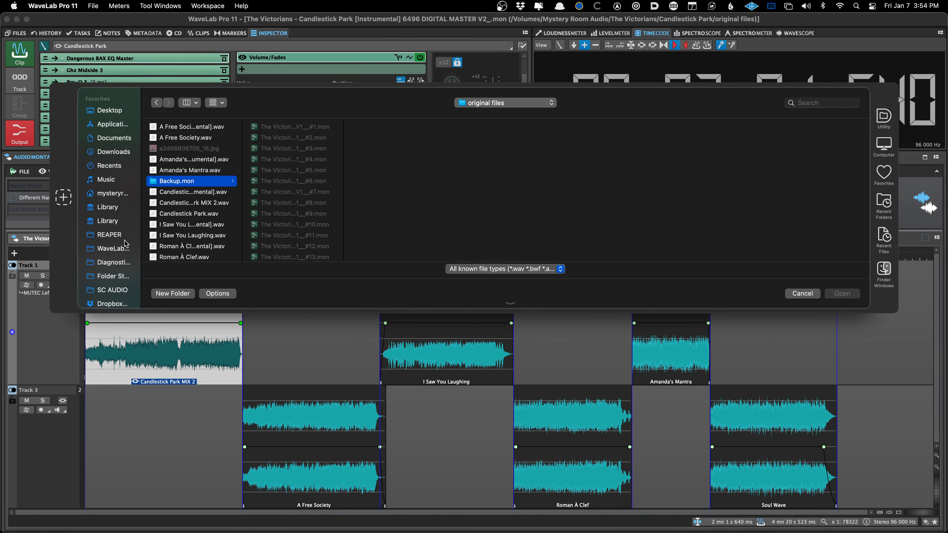
{"action": "key", "text": "Return"}
Replace the audio files of the A Free Society and I Saw You Laughing clips with their [Instrumental] versions
{"action": "left_click", "coordinate": [291, 433]}
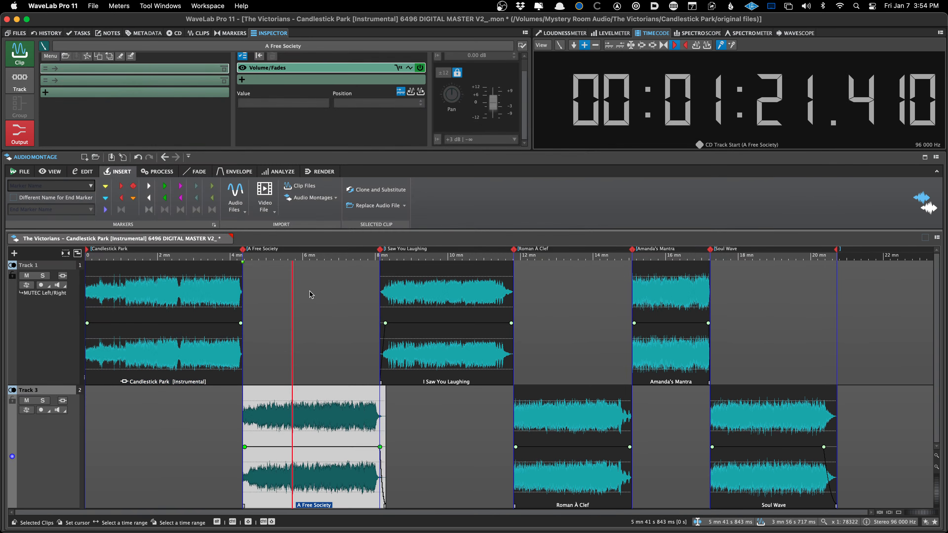
{"action": "key", "text": "super+r"}
{"action": "double_click", "coordinate": [203, 130]}
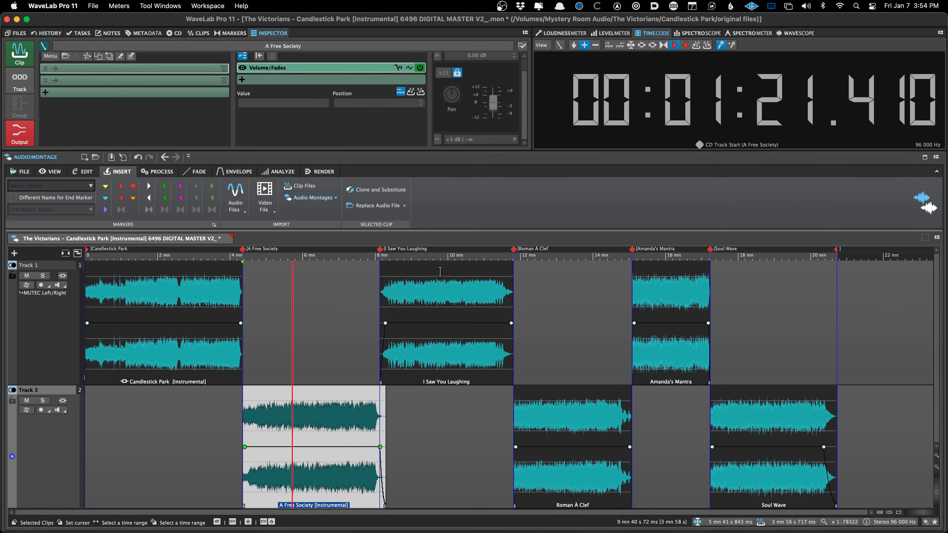
{"action": "left_click", "coordinate": [444, 355]}
{"action": "key", "text": "super+r"}
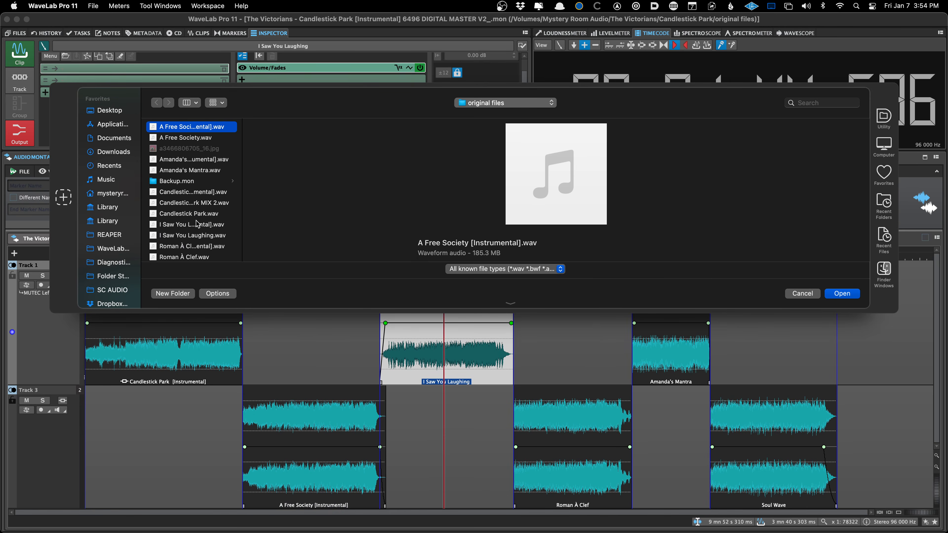
{"action": "double_click", "coordinate": [200, 224]}
Replace the audio files of the Roman À Clef and Amanda's Mantra clips with their [Instrumental] versions
{"action": "left_click", "coordinate": [553, 415]}
{"action": "key", "text": "super+r"}
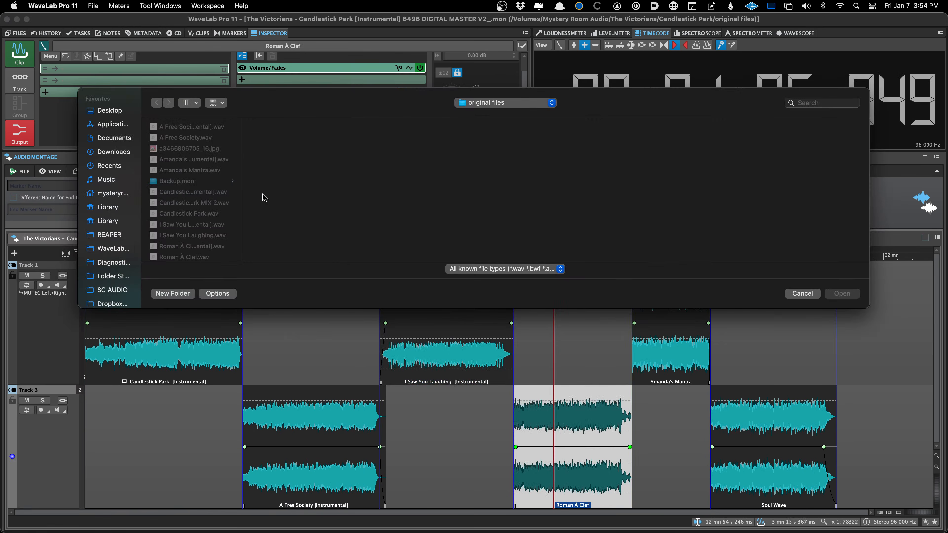
{"action": "left_click", "coordinate": [195, 232]}
{"action": "double_click", "coordinate": [195, 231]}
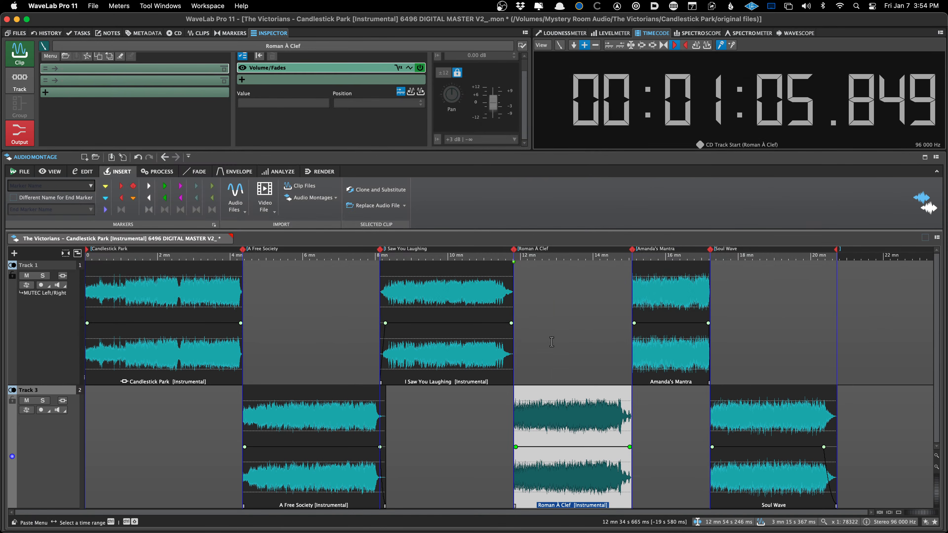
{"action": "left_click", "coordinate": [645, 303]}
{"action": "key", "text": "super+r"}
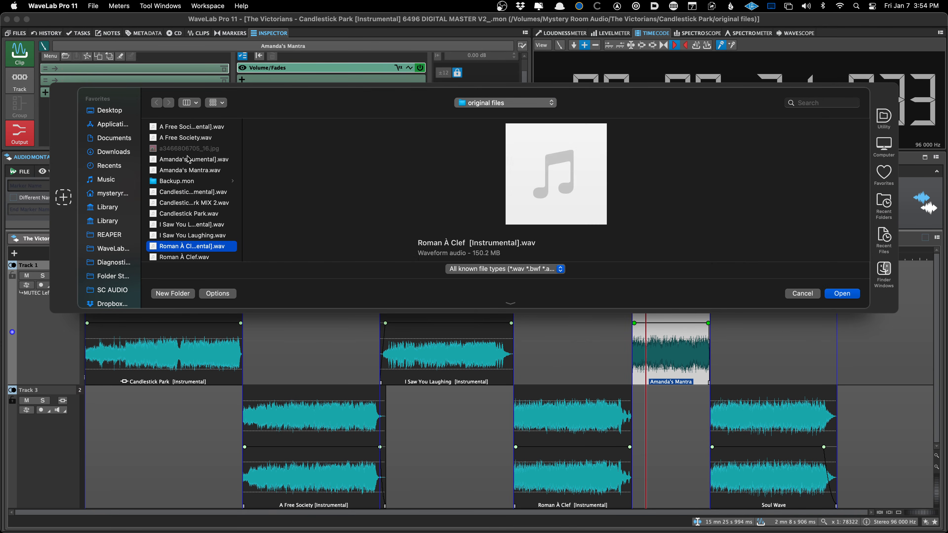
{"action": "left_click", "coordinate": [191, 159]}
{"action": "double_click", "coordinate": [191, 160]}
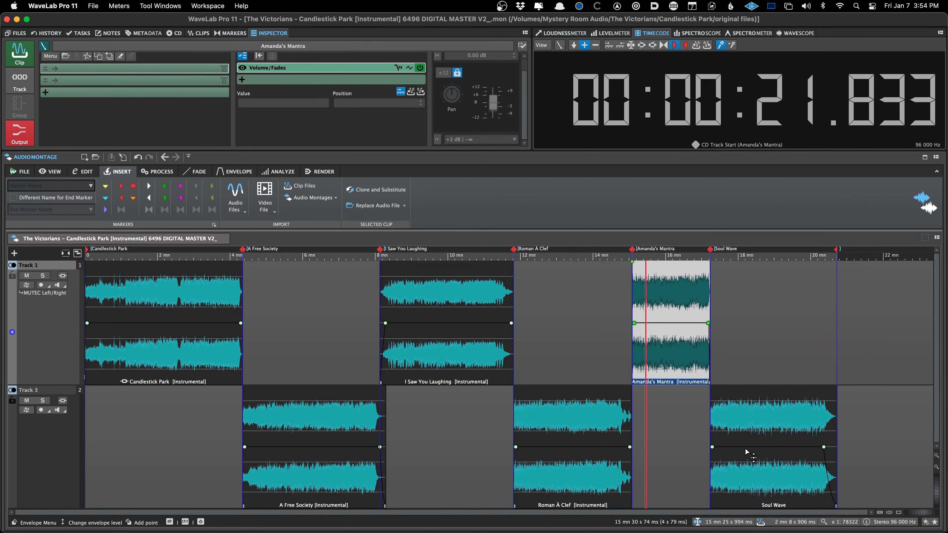
Replace the Soul Wave clip's audio file with the Soul Wave [Instrumental] version
{"action": "left_click", "coordinate": [775, 419]}
{"action": "key", "text": "super+r"}
{"action": "scroll", "coordinate": [175, 221], "scroll_direction": "down", "scroll_amount": 3}
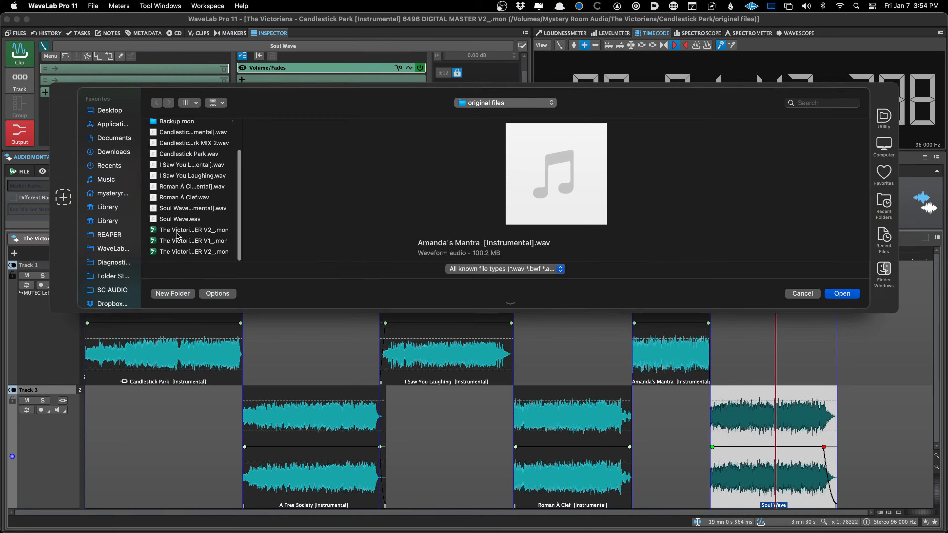
{"action": "double_click", "coordinate": [185, 211]}
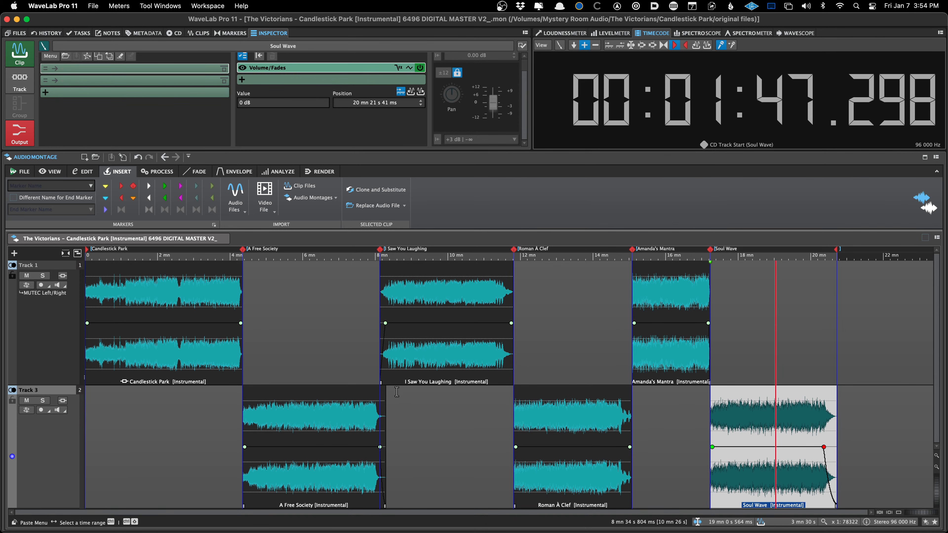
Rename the first two CD track markers Candlestick Park [Instrumental] and A Free Society [Instrumental]
{"action": "left_click", "coordinate": [231, 33]}
{"action": "left_click", "coordinate": [68, 65]}
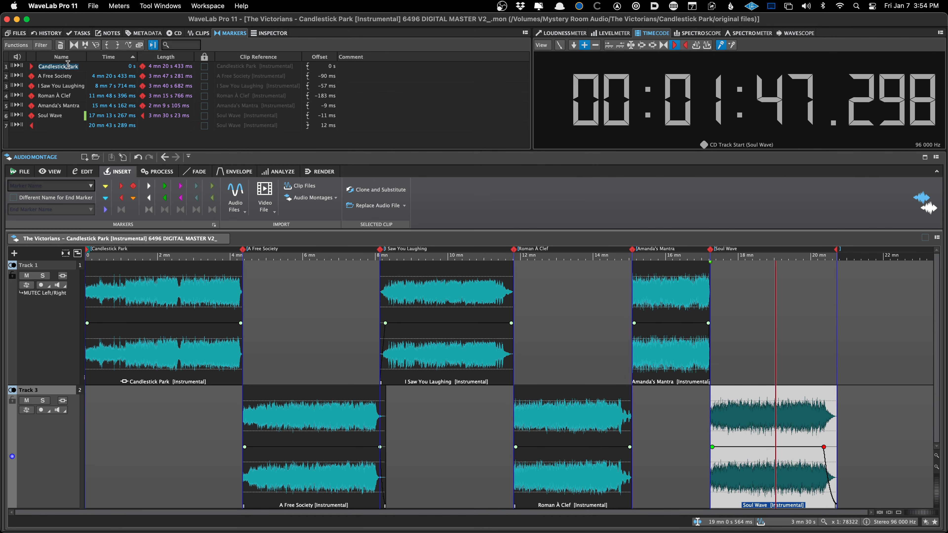
{"action": "type", "text": "Candlestick Park [Instrumental]"}
{"action": "key", "text": "Return"}
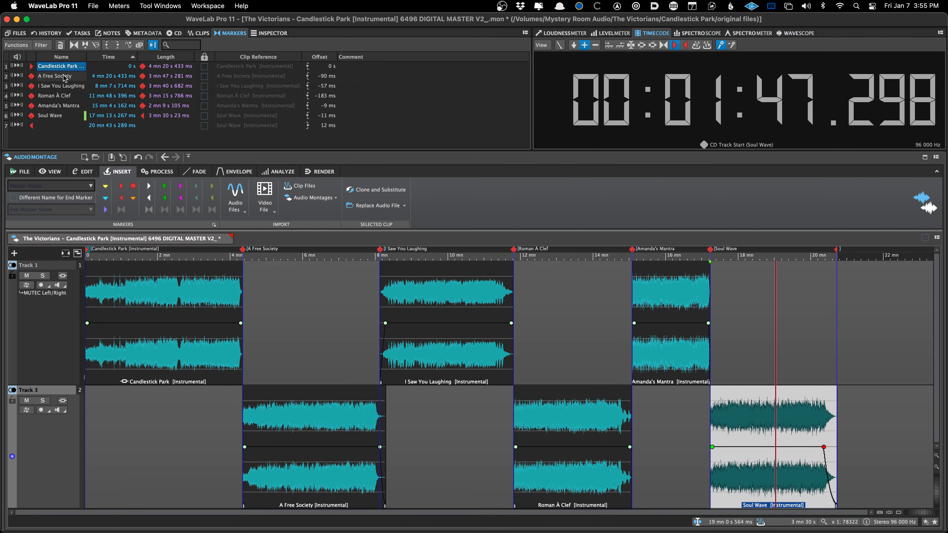
{"action": "left_click", "coordinate": [66, 78]}
{"action": "left_click", "coordinate": [66, 77]}
{"action": "type", "text": "[Instrumental]"}
{"action": "key", "text": "Return"}
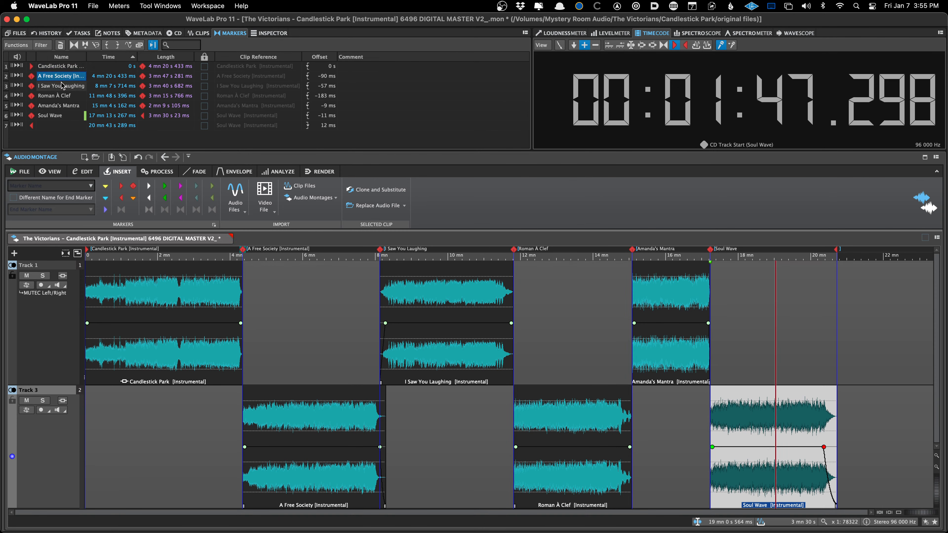
Rename the third and fourth markers I Saw You Laughing [Instrumental] and Roman À Clef [Instrumental], and save the montage
{"action": "left_click", "coordinate": [63, 86]}
{"action": "left_click", "coordinate": [63, 86]}
{"action": "type", "text": "I Saw You Laughing [Instrumental]"}
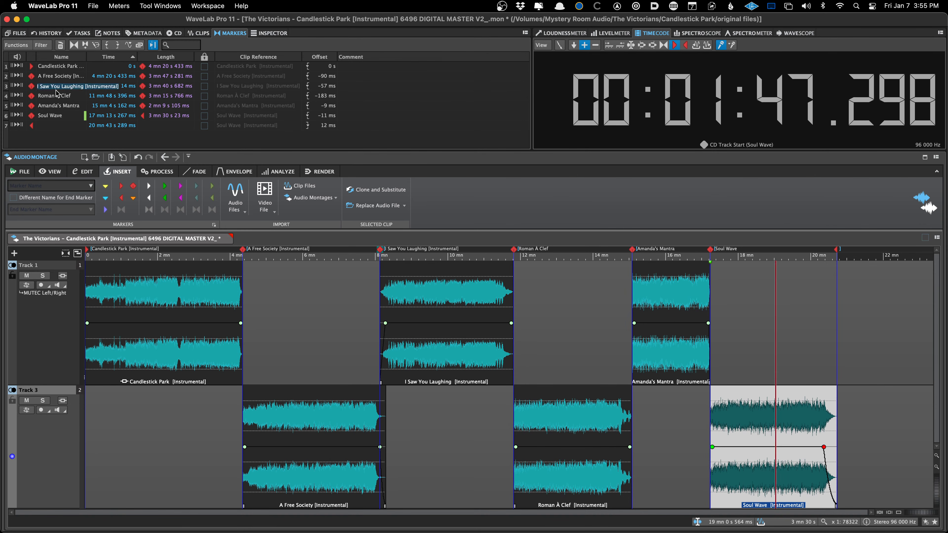
{"action": "key", "text": "Return"}
{"action": "left_click", "coordinate": [57, 95]}
{"action": "type", "text": "Roman À Clef [Instrumental]"}
{"action": "key", "text": "Return"}
{"action": "key", "text": "super+s"}
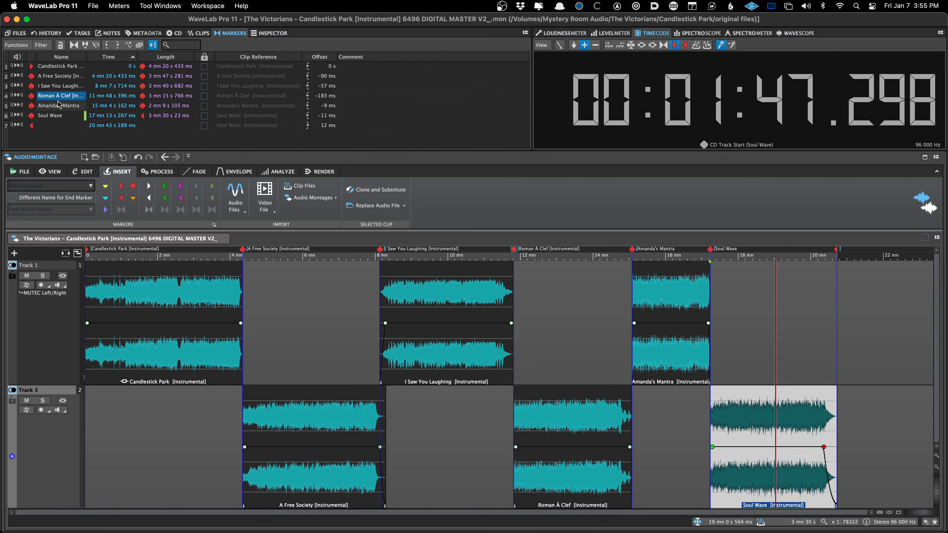
Add [Instrumental] to the names of the Amanda's Mantra and Soul Wave markers and save the montage
{"action": "left_click", "coordinate": [56, 105]}
{"action": "left_click", "coordinate": [57, 105]}
{"action": "type", "text": "[Instrumental]"}
{"action": "key", "text": "Return"}
{"action": "key", "text": "super+s"}
{"action": "left_click", "coordinate": [47, 115]}
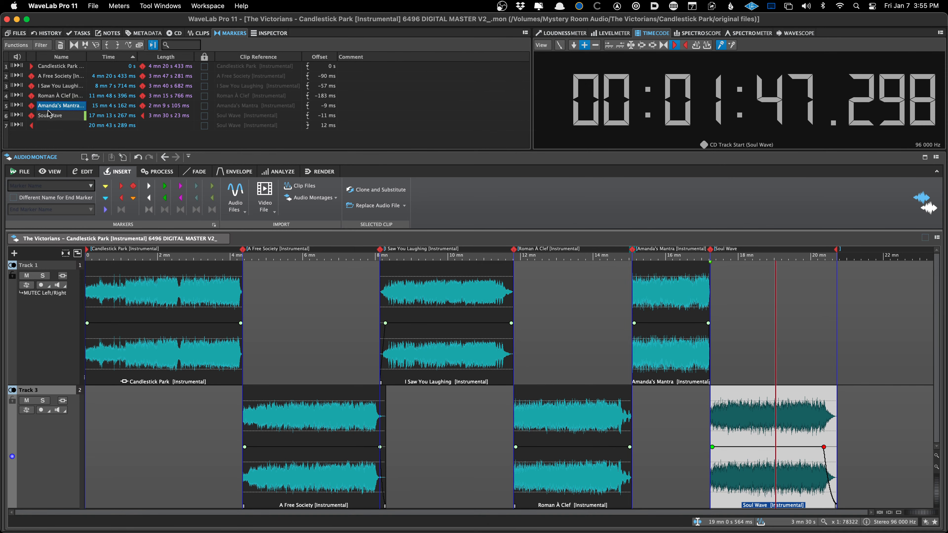
{"action": "left_click", "coordinate": [47, 114]}
{"action": "type", "text": "[Instrumental]"}
{"action": "key", "text": "Return"}
{"action": "key", "text": "super+s"}
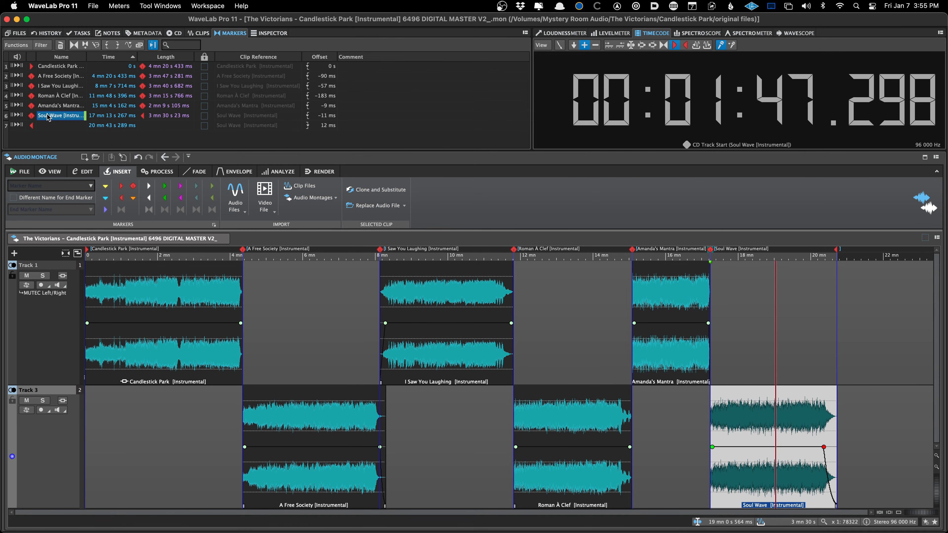
Open the Candlestick Park clip's source audio file, examine its spectrogram, and return to the montage
{"action": "left_click", "coordinate": [208, 277]}
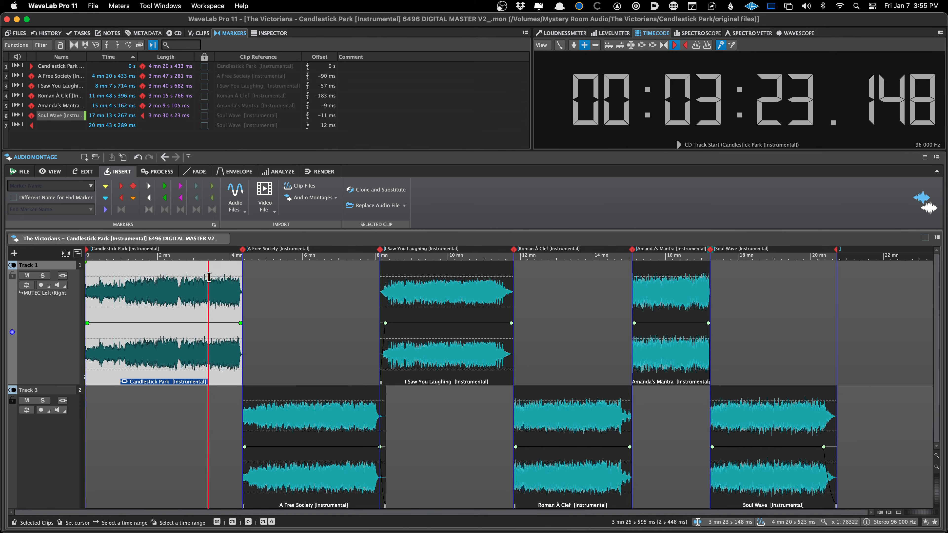
{"action": "double_click", "coordinate": [201, 289]}
{"action": "left_click", "coordinate": [174, 323]}
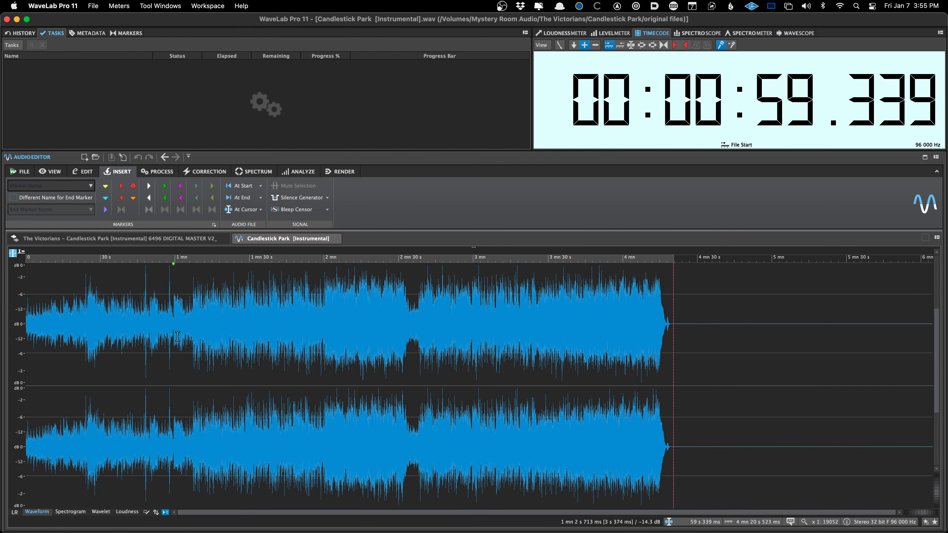
{"action": "left_click", "coordinate": [70, 512]}
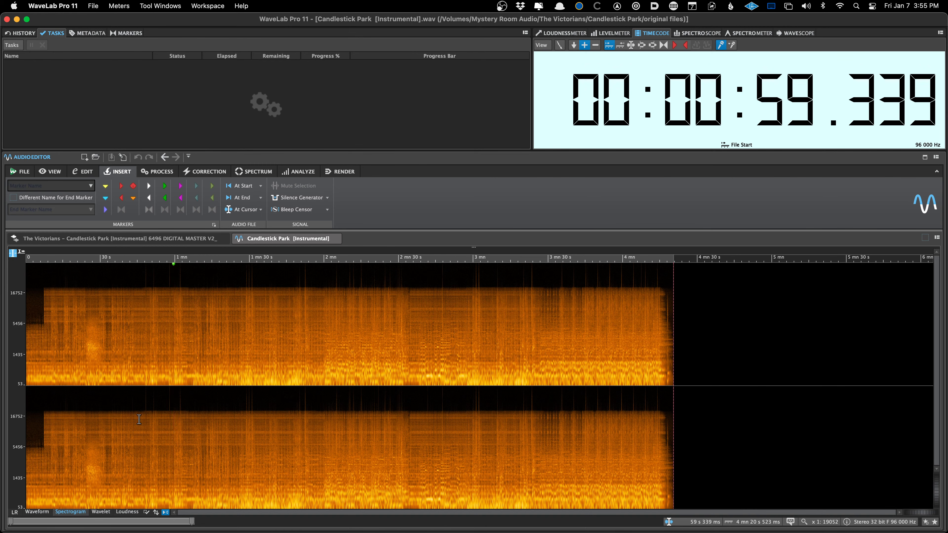
{"action": "left_click", "coordinate": [108, 307]}
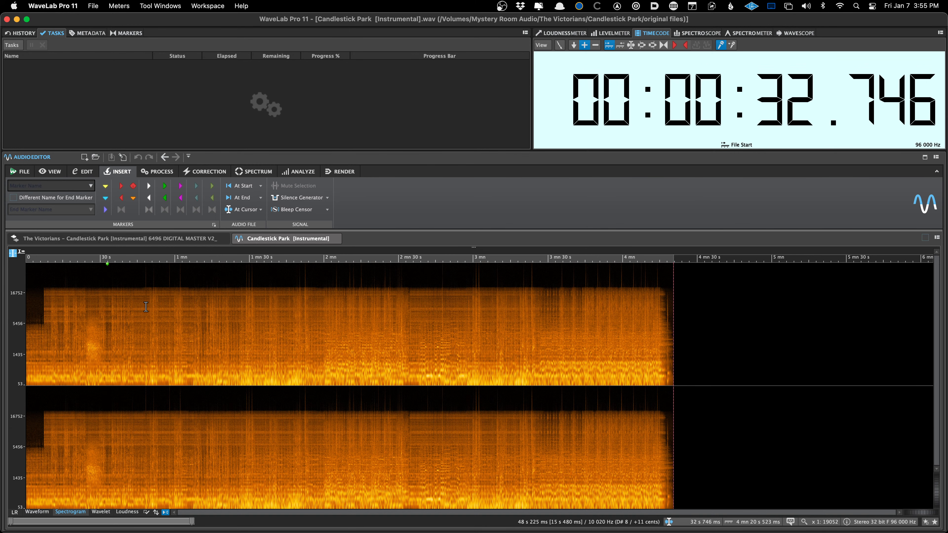
{"action": "left_click", "coordinate": [335, 239]}
Select a range about 1.35 s long near 2 mn 6 s in the Candlestick Park clip and open it in iZotope RX 9
{"action": "left_click", "coordinate": [159, 279]}
{"action": "scroll", "coordinate": [158, 279], "scroll_direction": "up", "scroll_amount": 10}
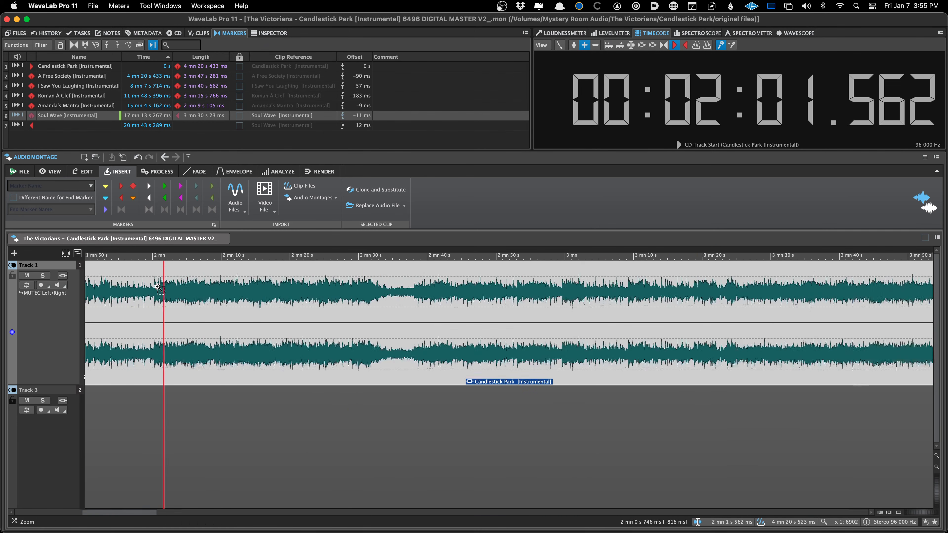
{"action": "left_click_drag", "start_coordinate": [261, 298], "coordinate": [374, 290]}
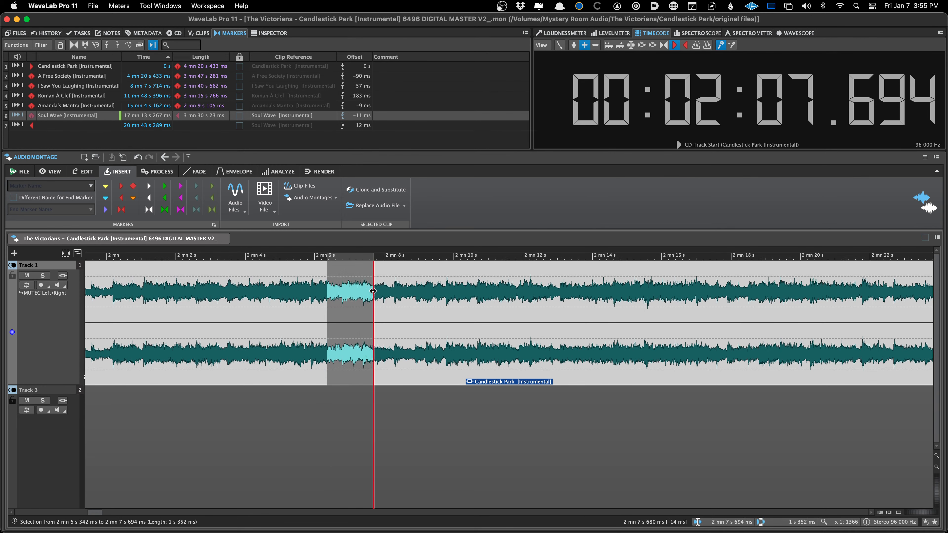
{"action": "key", "text": "super+Tab"}
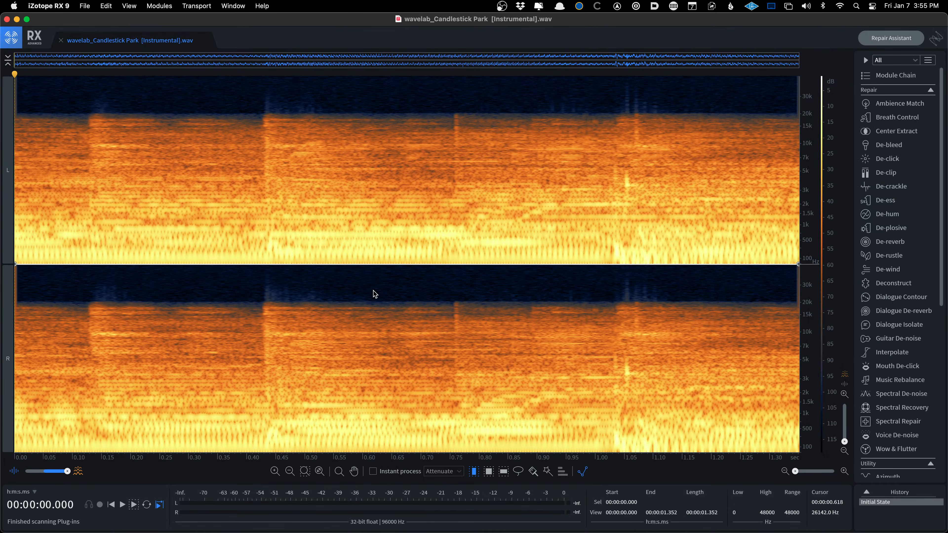
Apply De-click to a time selection about 0.13 s long starting near 0.71 s
{"action": "left_click", "coordinate": [416, 213]}
{"action": "left_click_drag", "start_coordinate": [424, 209], "coordinate": [500, 205]}
{"action": "key", "text": "super+shift+2"}
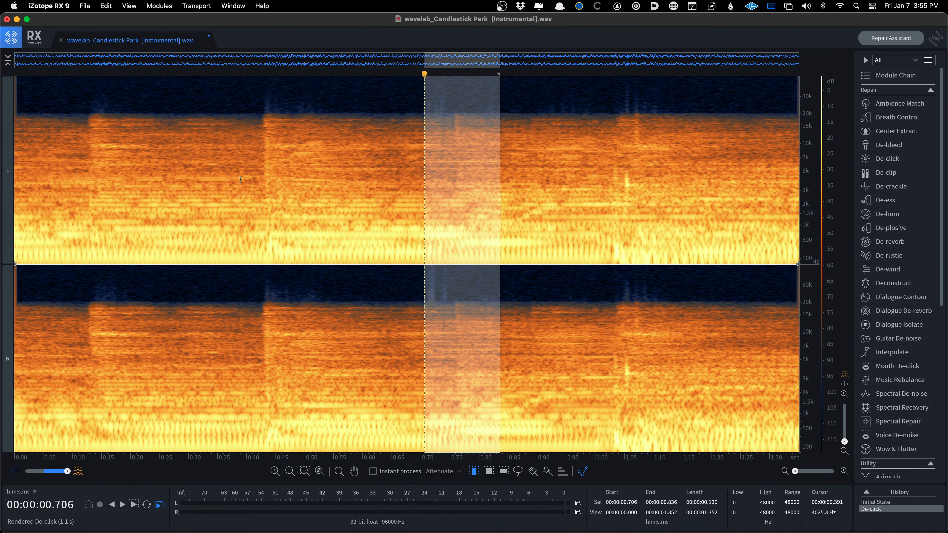
Apply De-ess to a time-frequency selection about 0.08 s long, spanning about 6.1 to 12.9 kHz
{"action": "left_click", "coordinate": [239, 150]}
{"action": "key", "text": "r"}
{"action": "left_click_drag", "start_coordinate": [286, 133], "coordinate": [337, 163]}
{"action": "key", "text": "super+shift+e"}
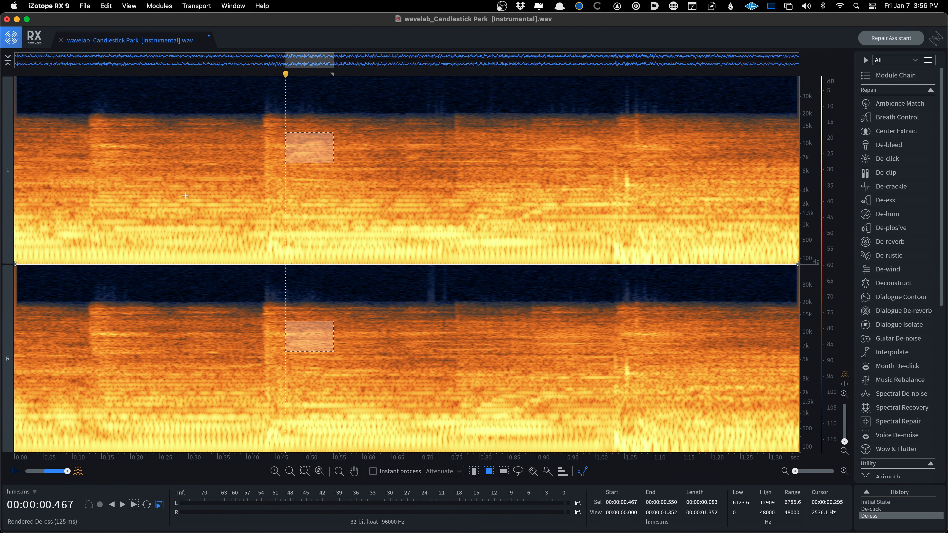
Close the repaired file, switch back to WaveLab Pro, and play across the repaired section near 2 mn 6 s
{"action": "key", "text": "super+w"}
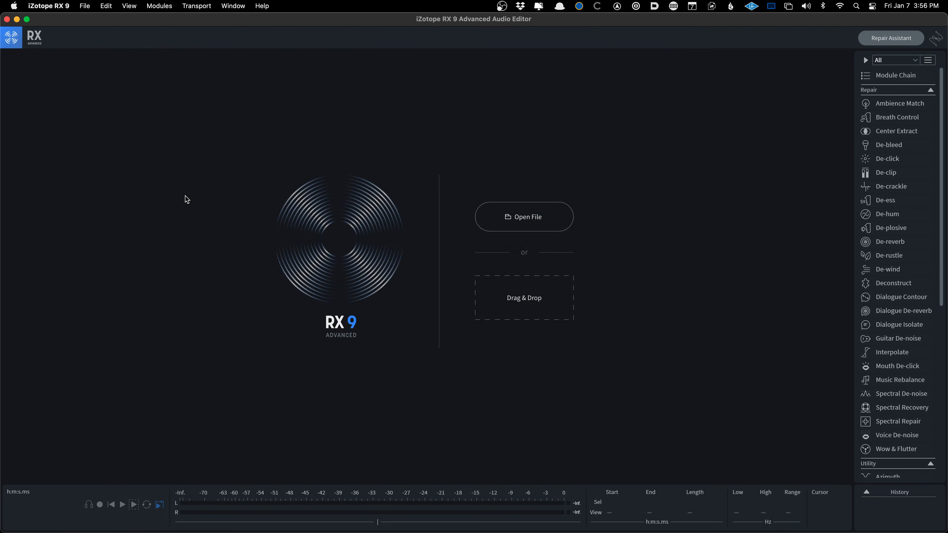
{"action": "key", "text": "super+Tab"}
{"action": "left_click", "coordinate": [281, 286]}
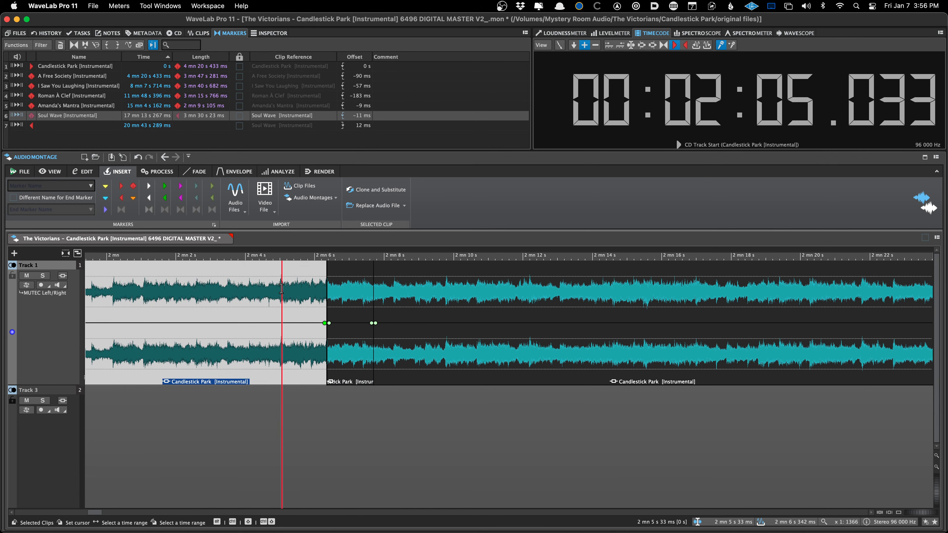
{"action": "left_click", "coordinate": [299, 294]}
{"action": "left_click", "coordinate": [335, 303]}
{"action": "left_click", "coordinate": [319, 305]}
{"action": "left_click", "coordinate": [308, 305]}
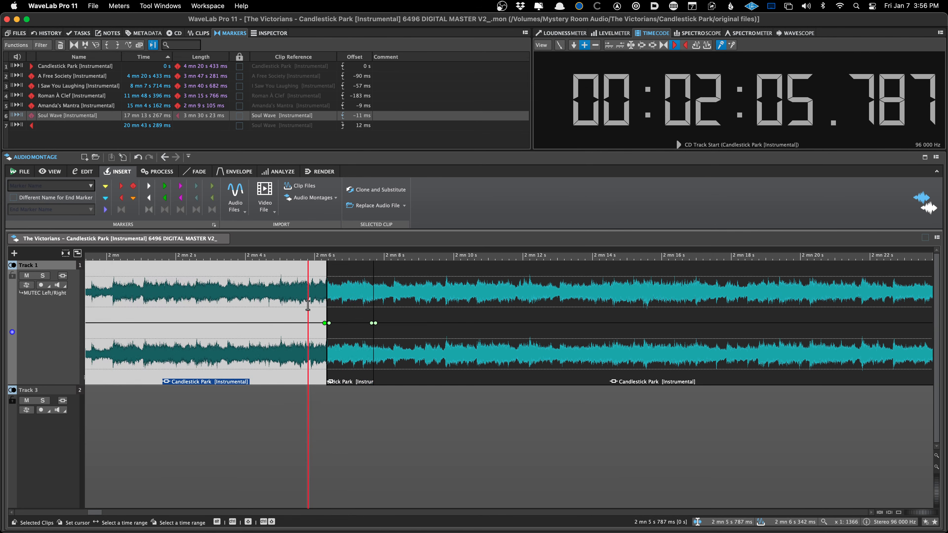
{"action": "key", "text": "space"}
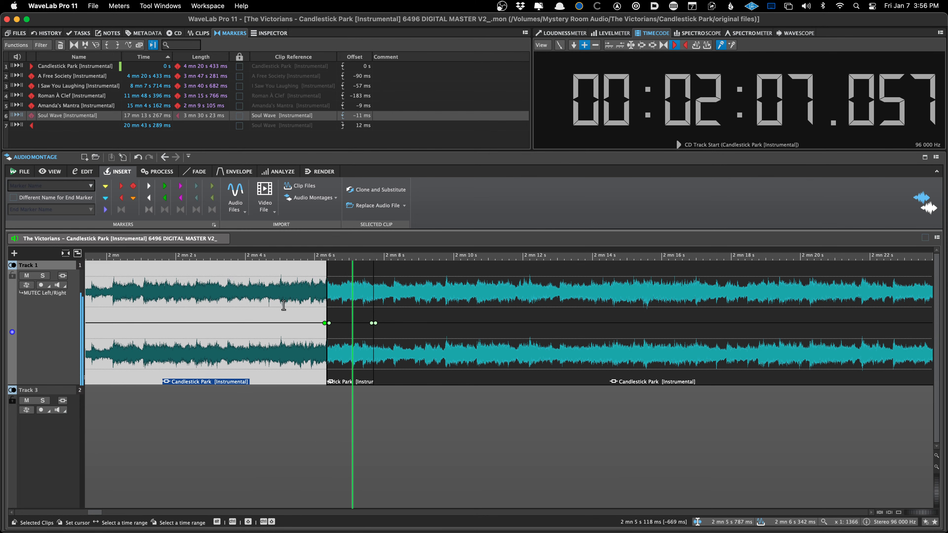
{"action": "key", "text": "space"}
Check the clip section following the repair, and undo the repair and its splits in the Candlestick Park clip
{"action": "left_click", "coordinate": [413, 305]}
{"action": "key", "text": "Down"}
{"action": "scroll", "coordinate": [413, 305], "scroll_direction": "right", "scroll_amount": 5}
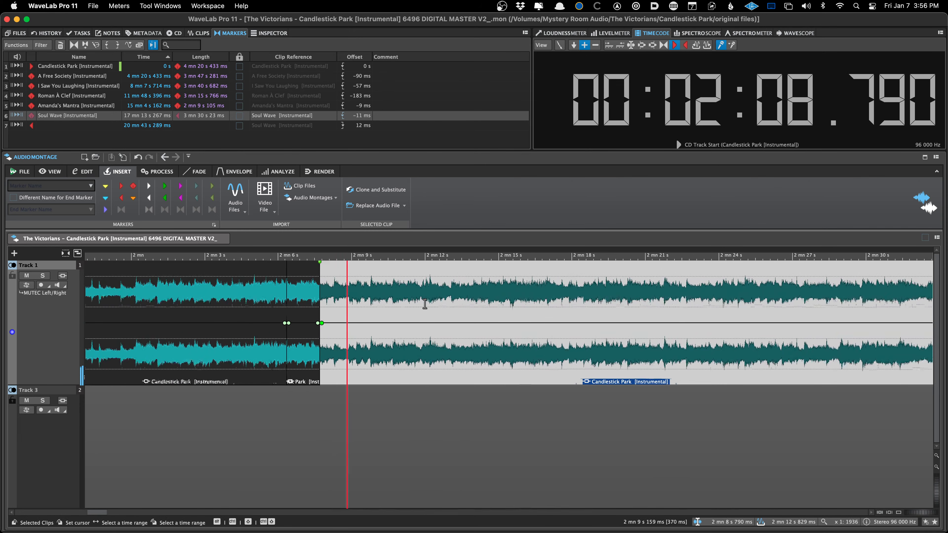
{"action": "left_click", "coordinate": [407, 305]}
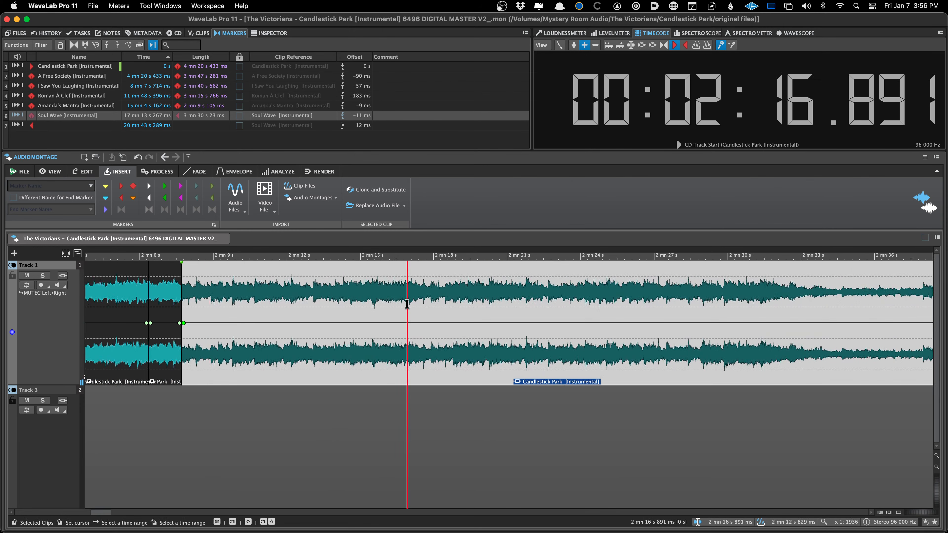
{"action": "left_click", "coordinate": [378, 303]}
{"action": "key", "text": "super+z"}
{"action": "key", "text": "super+z"}
Split the Candlestick Park clip at about 1 mn 7 s 759 ms
{"action": "left_click", "coordinate": [321, 304]}
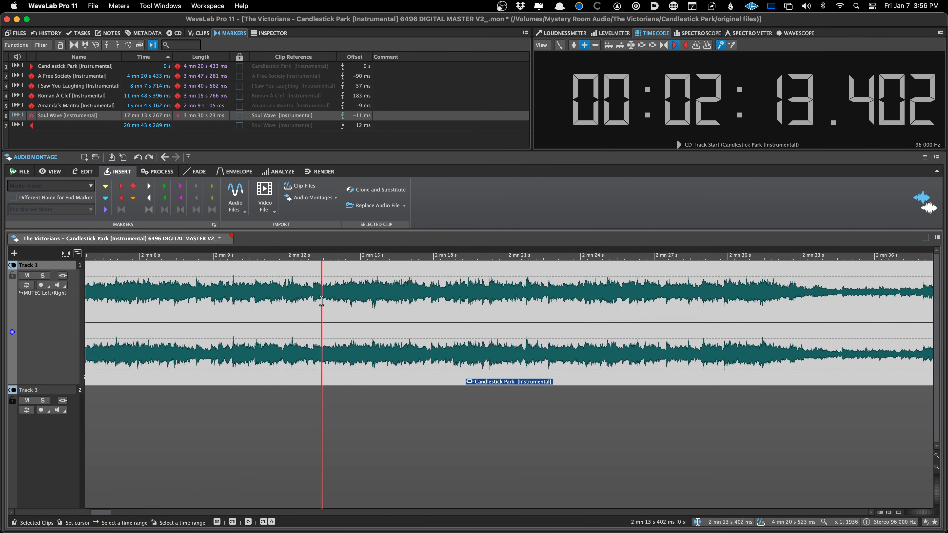
{"action": "key", "text": "Down"}
{"action": "key", "text": "Down"}
{"action": "key", "text": "Down"}
{"action": "key", "text": "Down"}
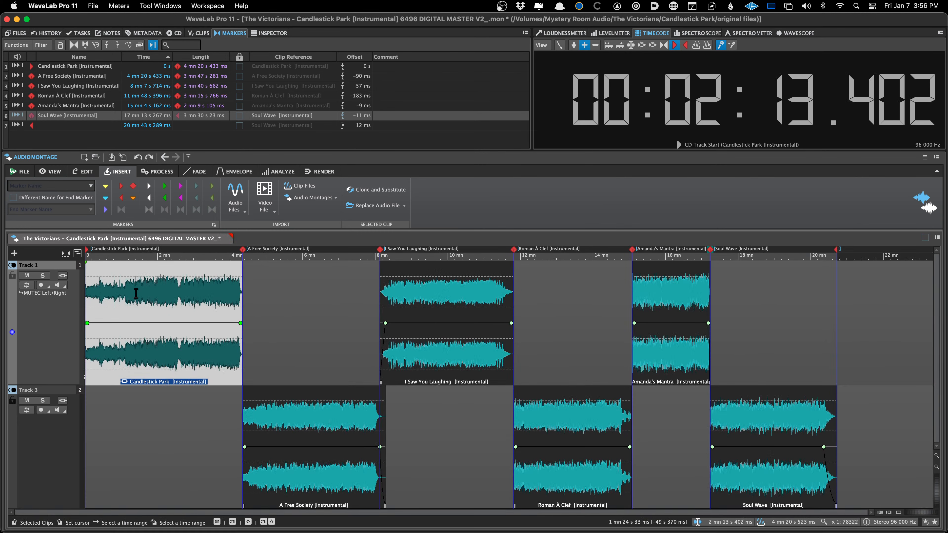
{"action": "scroll", "coordinate": [135, 293], "scroll_direction": "up", "scroll_amount": 3}
{"action": "scroll", "coordinate": [144, 294], "scroll_direction": "left", "scroll_amount": 2}
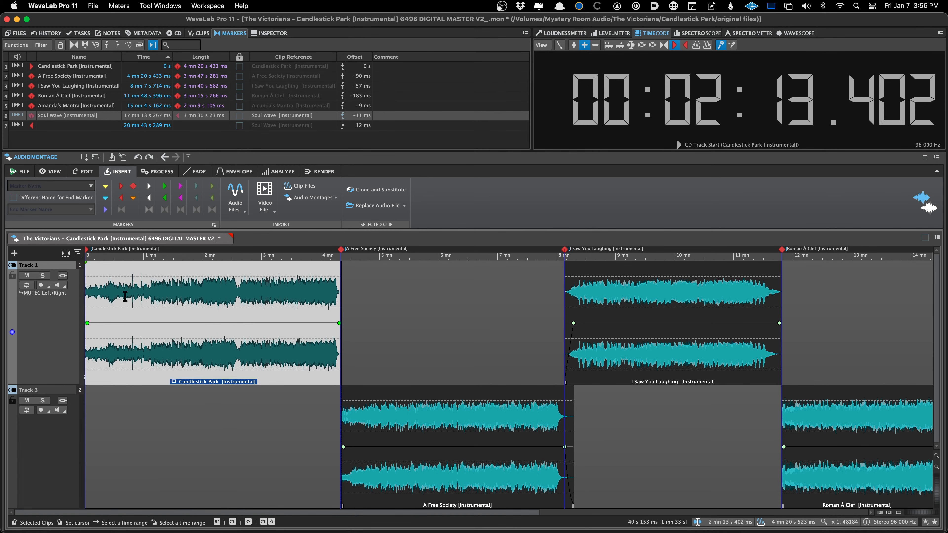
{"action": "left_click", "coordinate": [152, 290]}
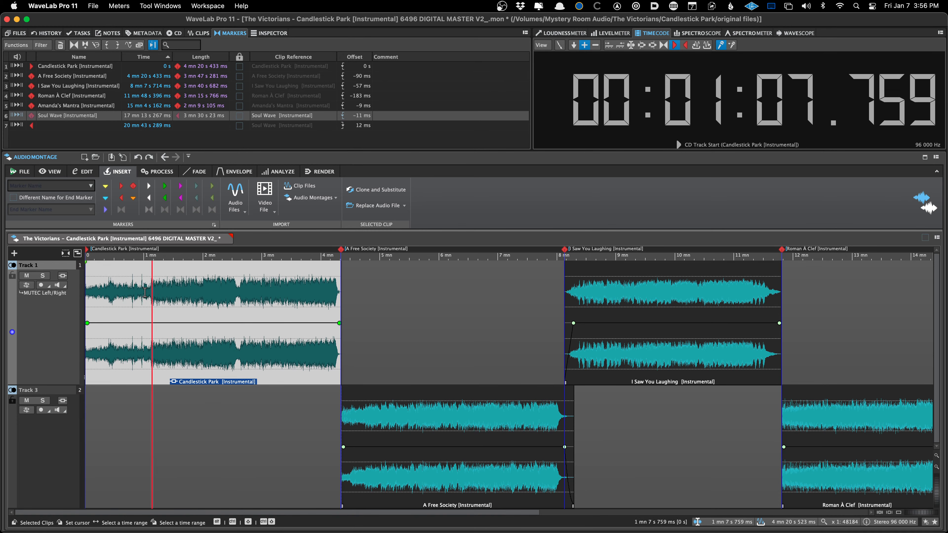
{"action": "key", "text": "s"}
{"action": "scroll", "coordinate": [146, 297], "scroll_direction": "right", "scroll_amount": 1}
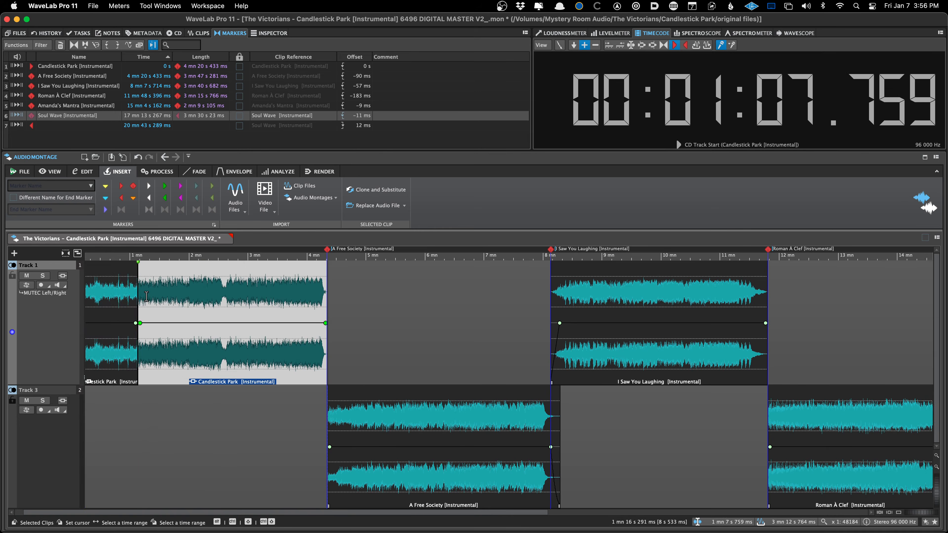
Undo the last split and split the Candlestick Park clip at 1 mn 7 s 377 ms, just before the transient
{"action": "scroll", "coordinate": [146, 297], "scroll_direction": "up", "scroll_amount": 10}
{"action": "scroll", "coordinate": [279, 303], "scroll_direction": "left", "scroll_amount": 5}
{"action": "scroll", "coordinate": [280, 303], "scroll_direction": "up", "scroll_amount": 10}
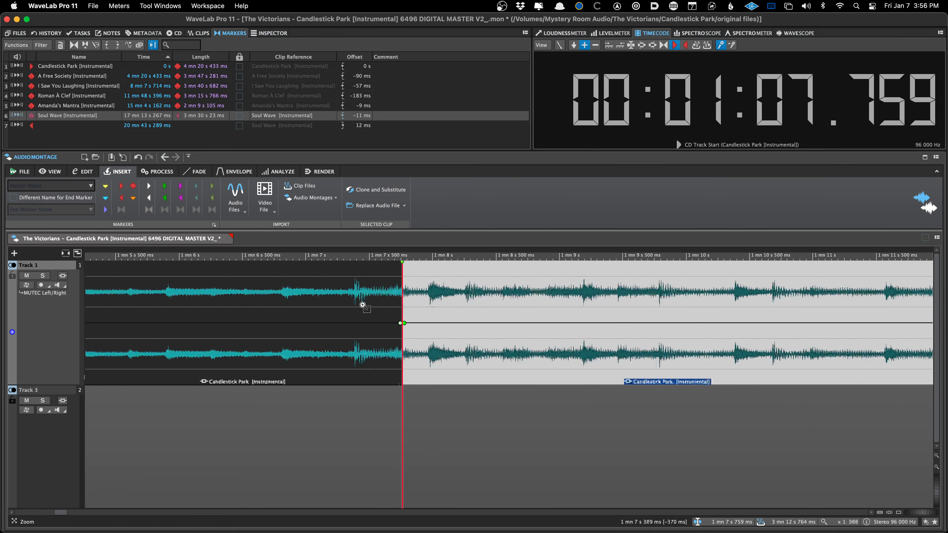
{"action": "left_click", "coordinate": [247, 301]}
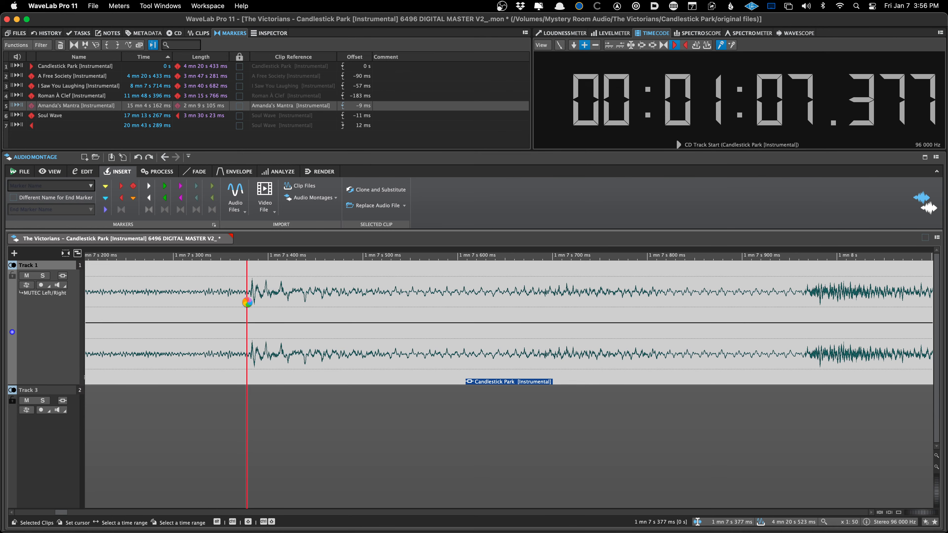
{"action": "scroll", "coordinate": [229, 303], "scroll_direction": "down", "scroll_amount": 20}
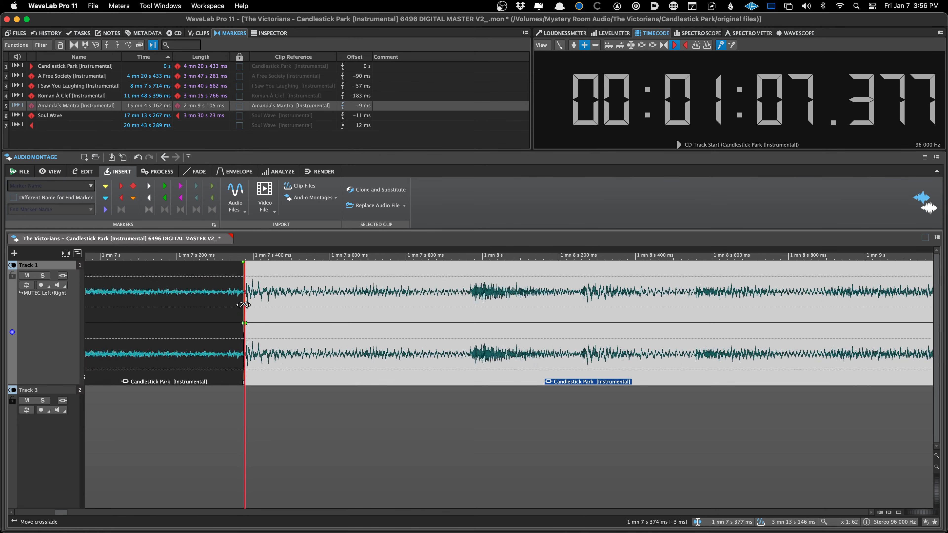
Show the clip effects of the two Candlestick Park sections in the Inspector and save the montage
{"action": "left_click", "coordinate": [108, 300]}
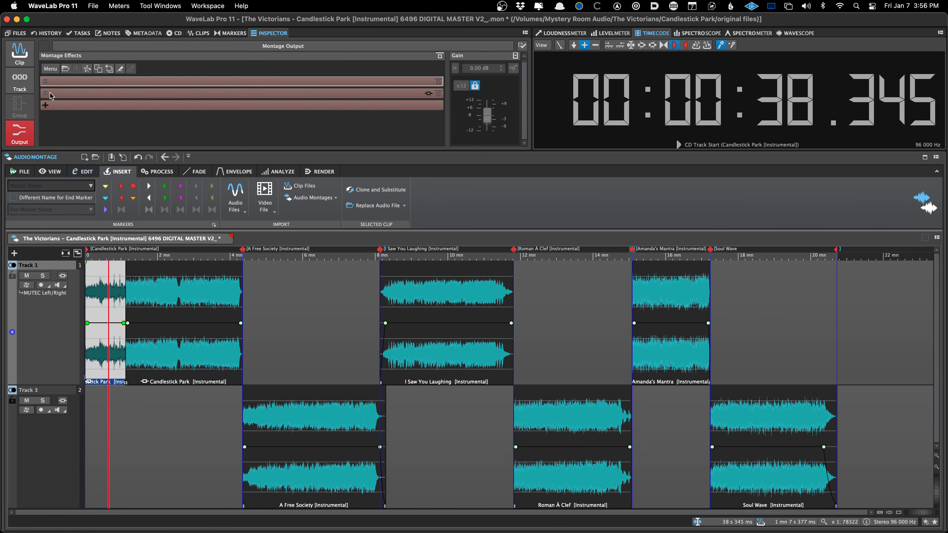
{"action": "scroll", "coordinate": [122, 95], "scroll_direction": "down", "scroll_amount": 3}
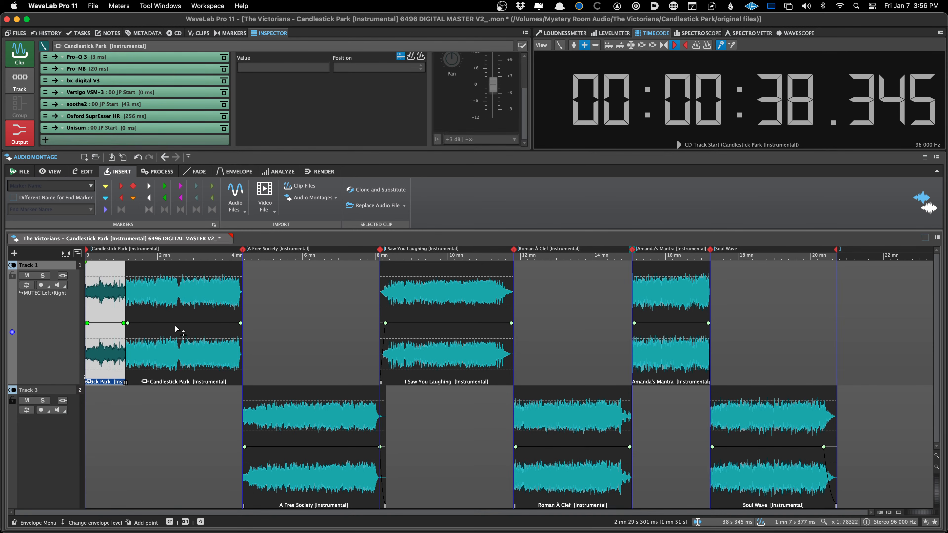
{"action": "left_click", "coordinate": [147, 269]}
{"action": "key", "text": "super+s"}
{"action": "left_click", "coordinate": [166, 290]}
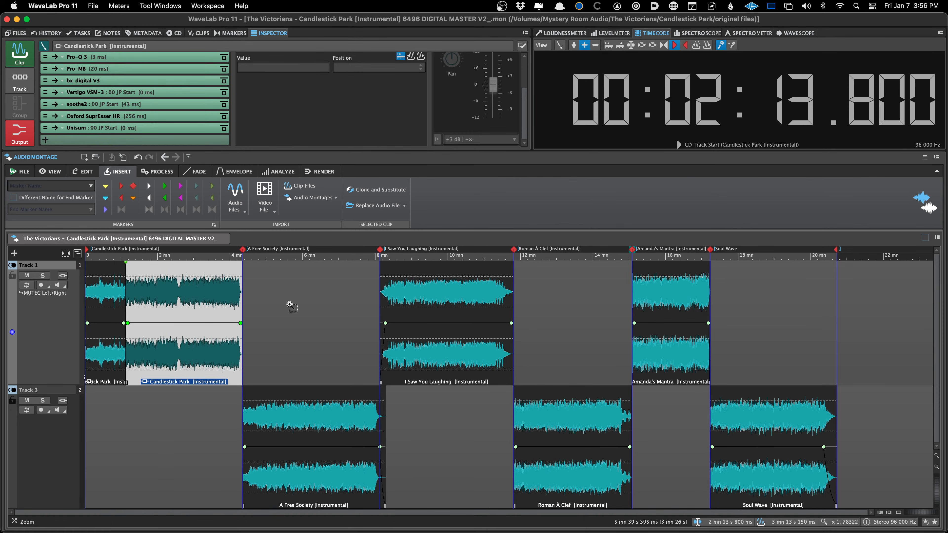
Examine the clip edges and spacing around the A Free Society and Roman À Clef track markers
{"action": "left_click", "coordinate": [248, 294]}
{"action": "scroll", "coordinate": [236, 294], "scroll_direction": "up", "scroll_amount": 10}
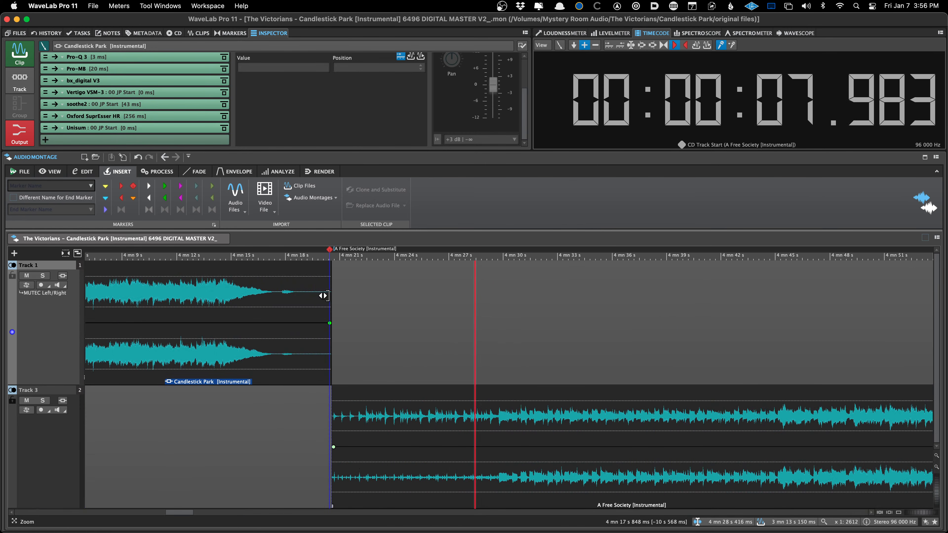
{"action": "scroll", "coordinate": [318, 311], "scroll_direction": "up", "scroll_amount": 5}
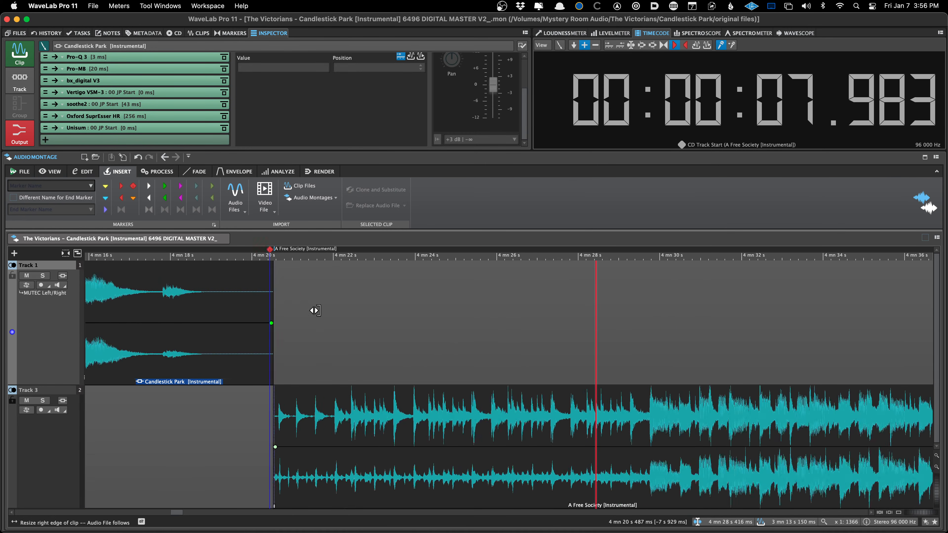
{"action": "key", "text": "super+Left"}
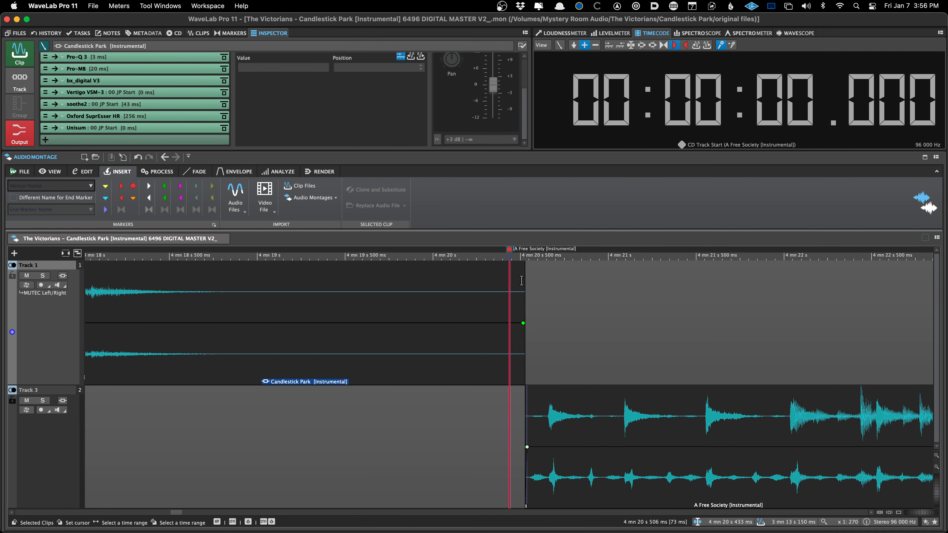
{"action": "key", "text": "super+Right"}
{"action": "key", "text": "super+Right"}
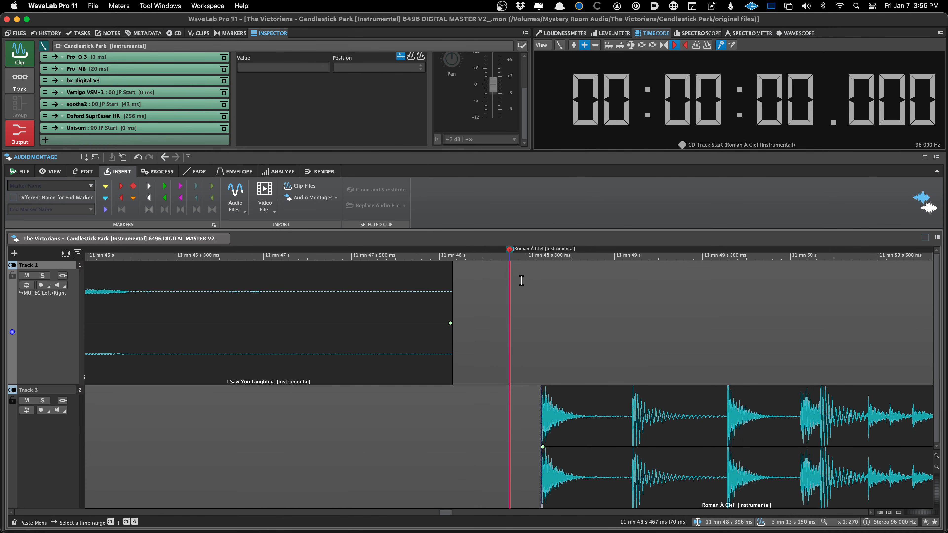
{"action": "scroll", "coordinate": [505, 292], "scroll_direction": "up", "scroll_amount": 2}
{"action": "scroll", "coordinate": [504, 291], "scroll_direction": "down", "scroll_amount": 3}
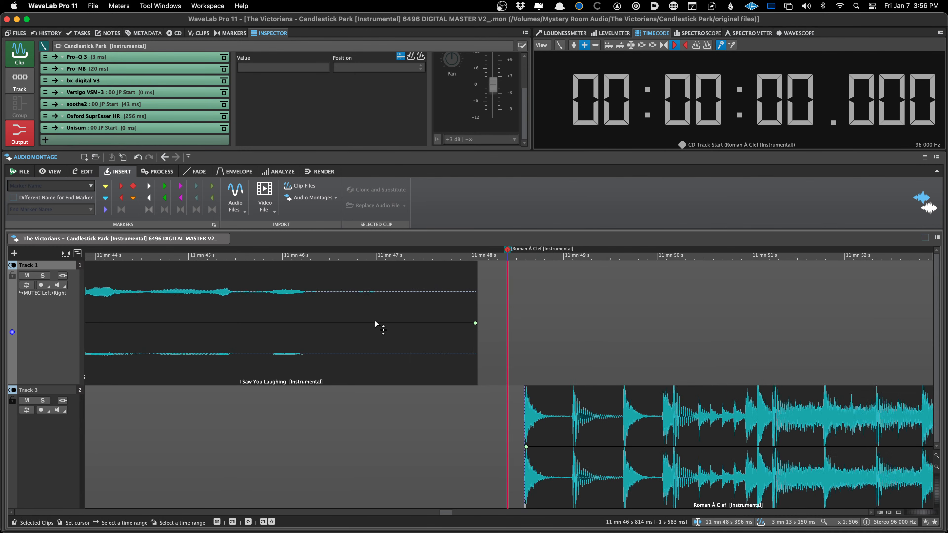
Play the ending of the I Saw You Laughing clip from two points in its tail
{"action": "left_click", "coordinate": [256, 294]}
{"action": "key", "text": "space"}
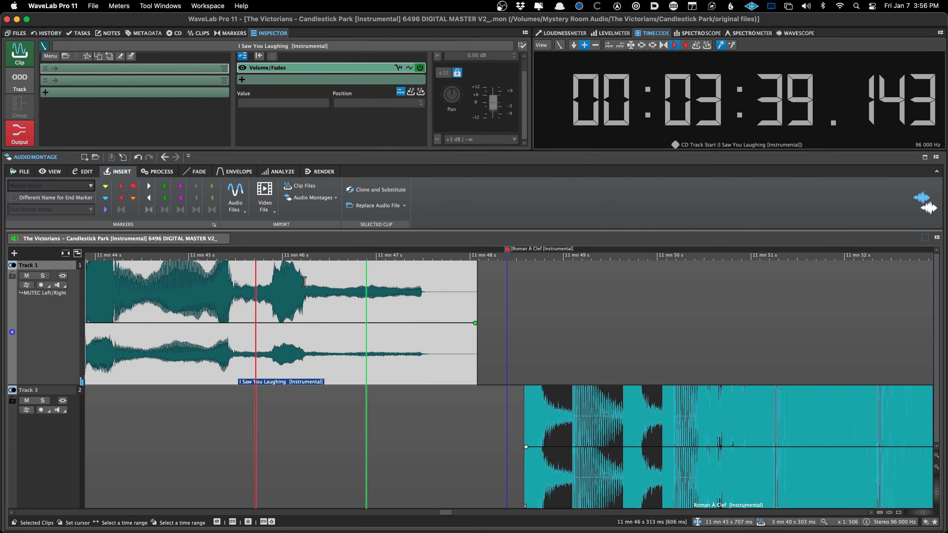
{"action": "key", "text": "space"}
{"action": "left_click", "coordinate": [284, 290]}
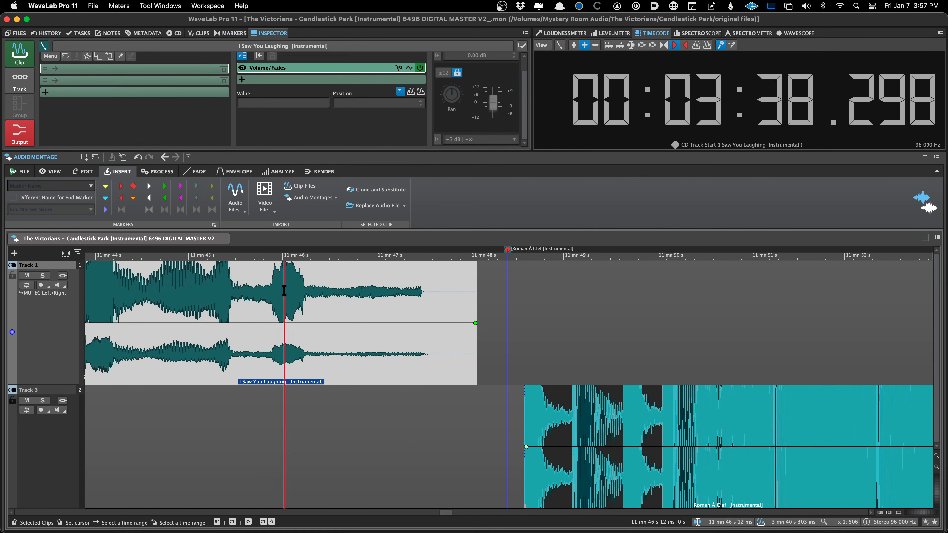
{"action": "key", "text": "space"}
{"action": "key", "text": "space"}
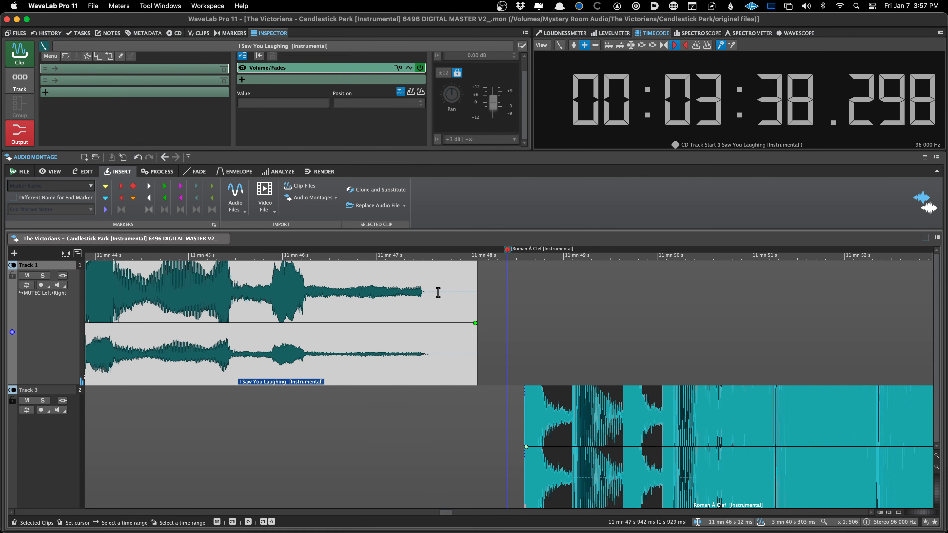
Measure the gap from the Roman À Clef track marker to the left edge of its clip with a time selection
{"action": "mouse_move", "coordinate": [345, 295]}
{"action": "left_mouse_down"}
{"action": "mouse_move", "coordinate": [507, 312]}
{"action": "mouse_move", "coordinate": [517, 331]}
{"action": "left_mouse_up"}
{"action": "left_click", "coordinate": [445, 303]}
{"action": "mouse_move", "coordinate": [520, 331]}
{"action": "left_mouse_down"}
{"action": "mouse_move", "coordinate": [508, 320]}
{"action": "mouse_move", "coordinate": [518, 320]}
{"action": "left_mouse_up"}
{"action": "left_click", "coordinate": [529, 332]}
{"action": "scroll", "coordinate": [527, 332], "scroll_direction": "up", "scroll_amount": 5}
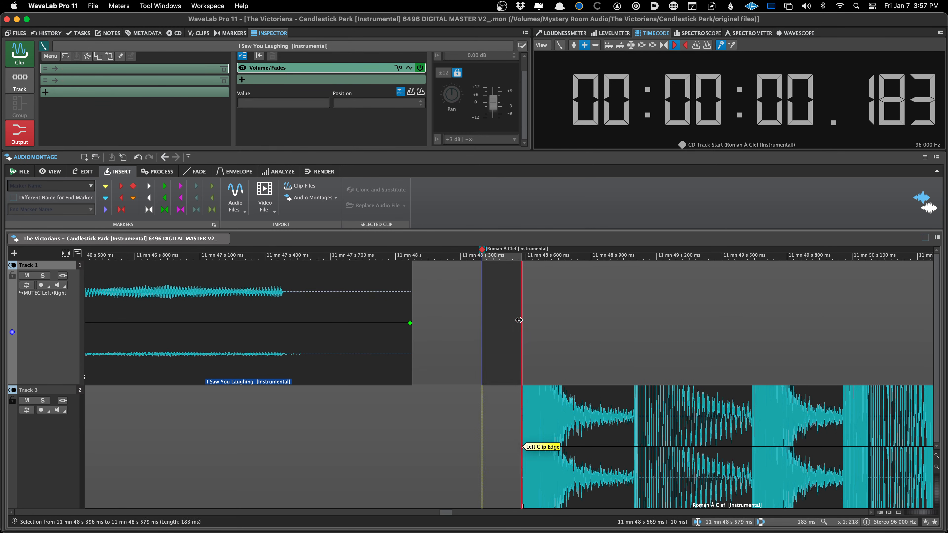
Play the gap from the Roman À Clef track marker into its clip and clear the time selection
{"action": "key", "text": "space"}
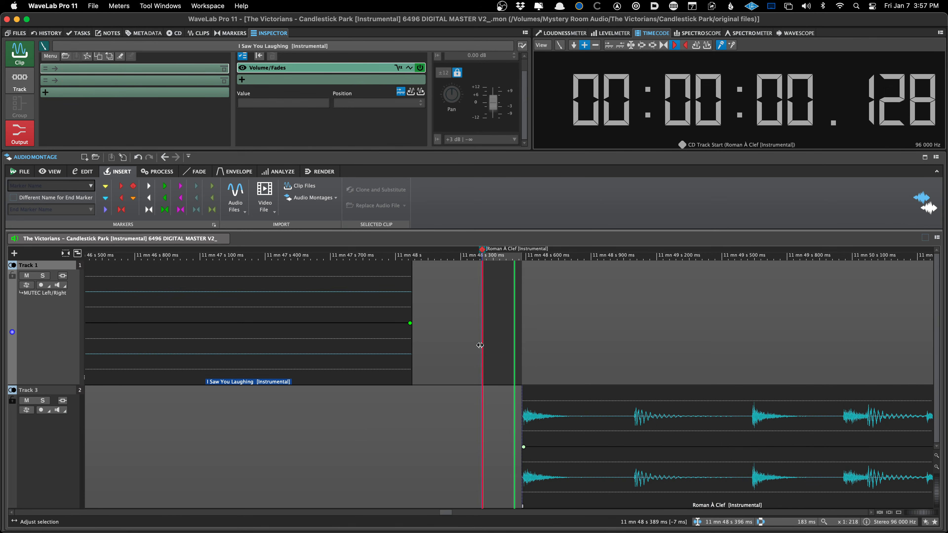
{"action": "left_click", "coordinate": [474, 346]}
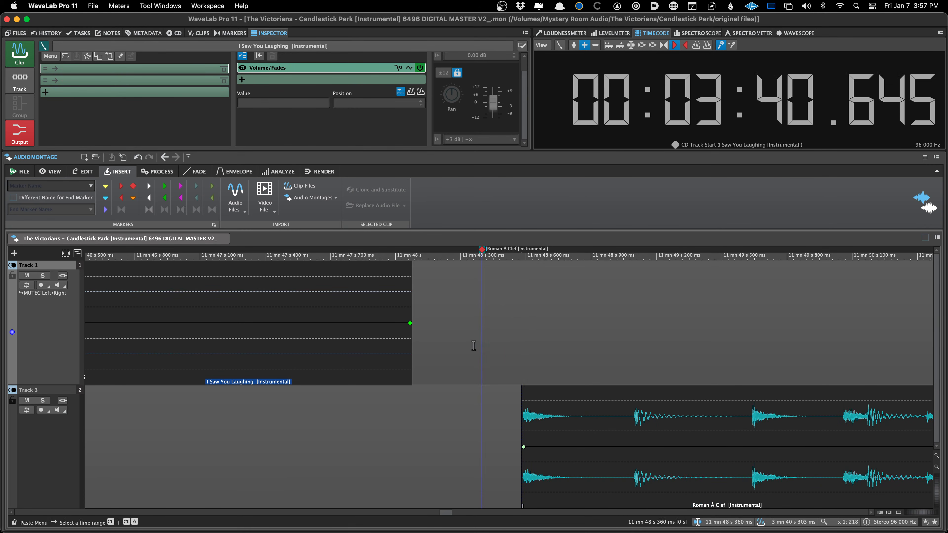
Move the Roman À Clef clip slightly later in the timeline together with its track marker
{"action": "scroll", "coordinate": [528, 412], "scroll_direction": "down", "scroll_amount": 5}
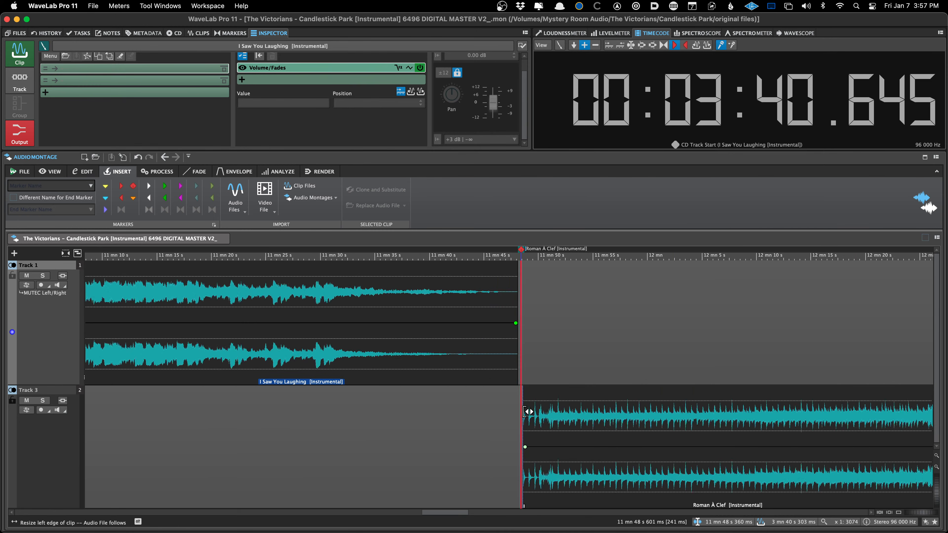
{"action": "scroll", "coordinate": [528, 412], "scroll_direction": "down", "scroll_amount": 6}
{"action": "left_click", "coordinate": [517, 422]}
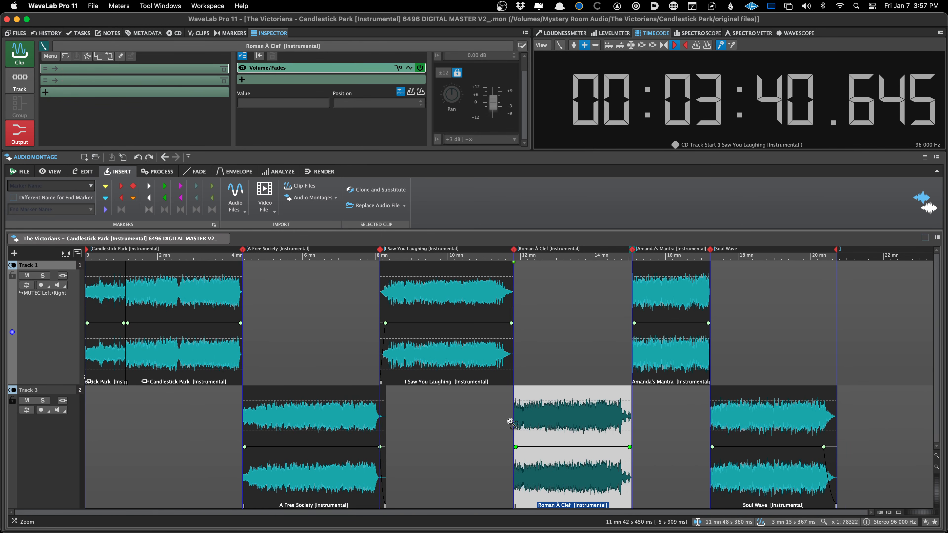
{"action": "scroll", "coordinate": [511, 423], "scroll_direction": "up", "scroll_amount": 11}
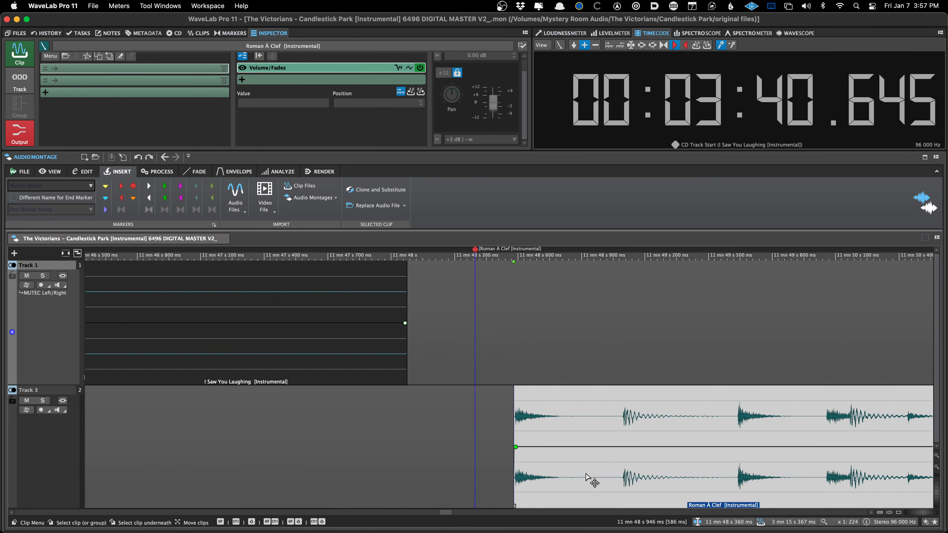
{"action": "left_click_drag", "start_coordinate": [586, 474], "coordinate": [593, 474]}
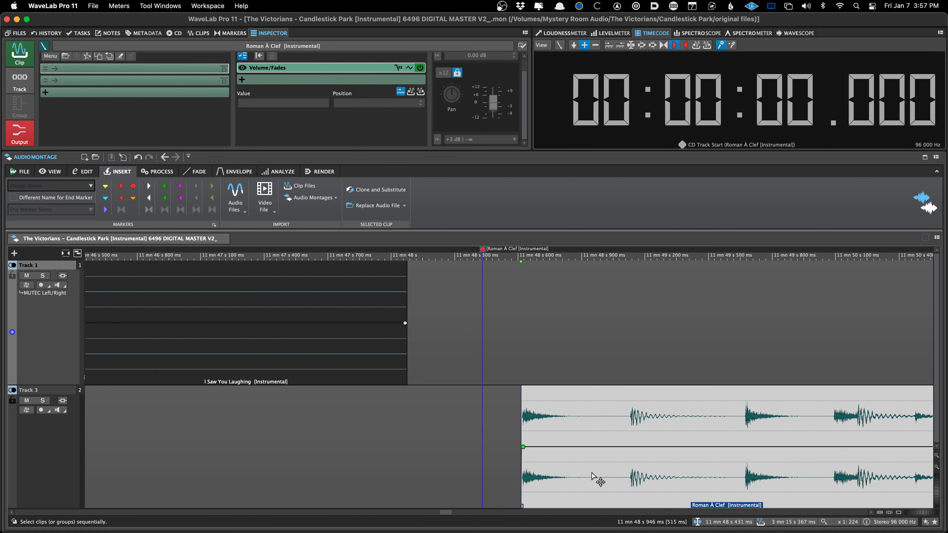
Show the start of the Amanda's Mantra clip and its spacing from the track marker
{"action": "key", "text": "Tab"}
{"action": "left_click", "coordinate": [602, 373]}
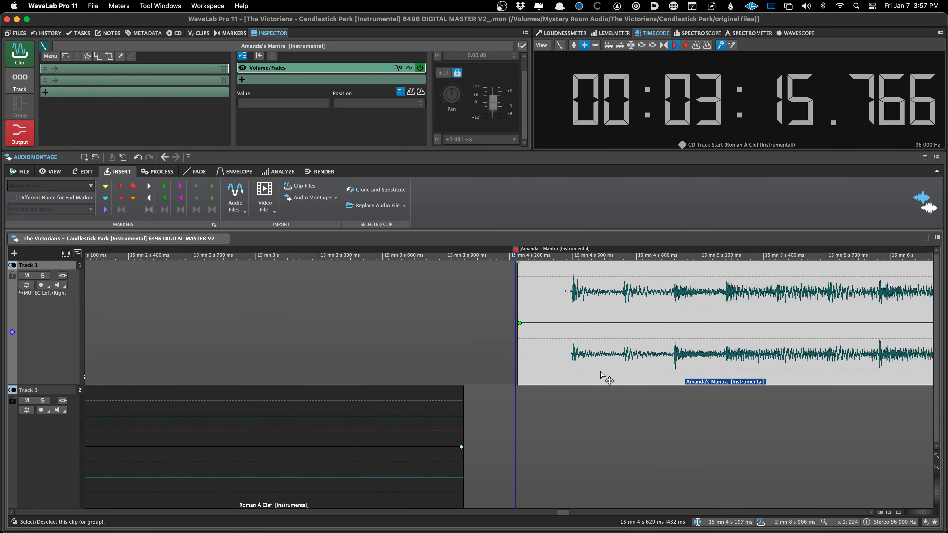
{"action": "scroll", "coordinate": [571, 373], "scroll_direction": "down", "scroll_amount": 11}
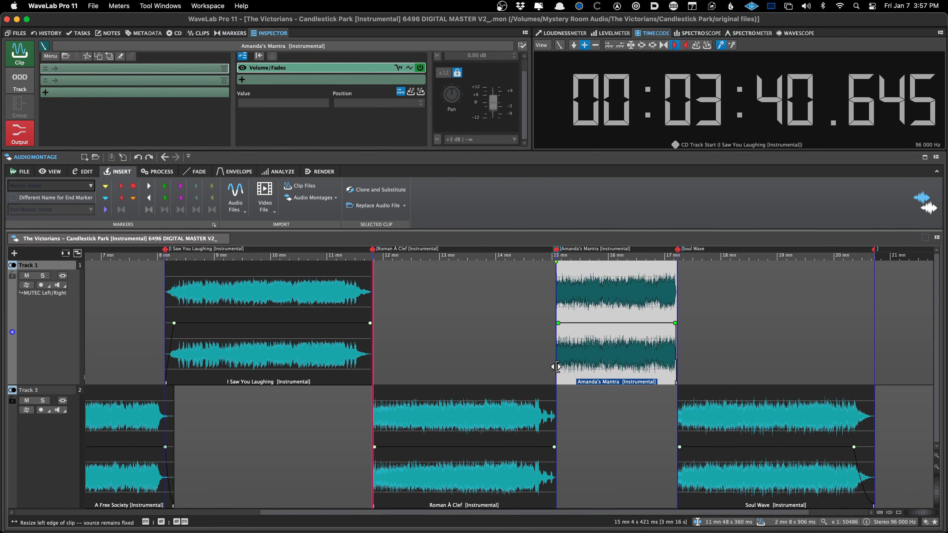
{"action": "key", "text": "Up"}
Remove the Unisum plug-in from the second Candlestick Park section's effects and show the effects of the first section
{"action": "left_click", "coordinate": [190, 315]}
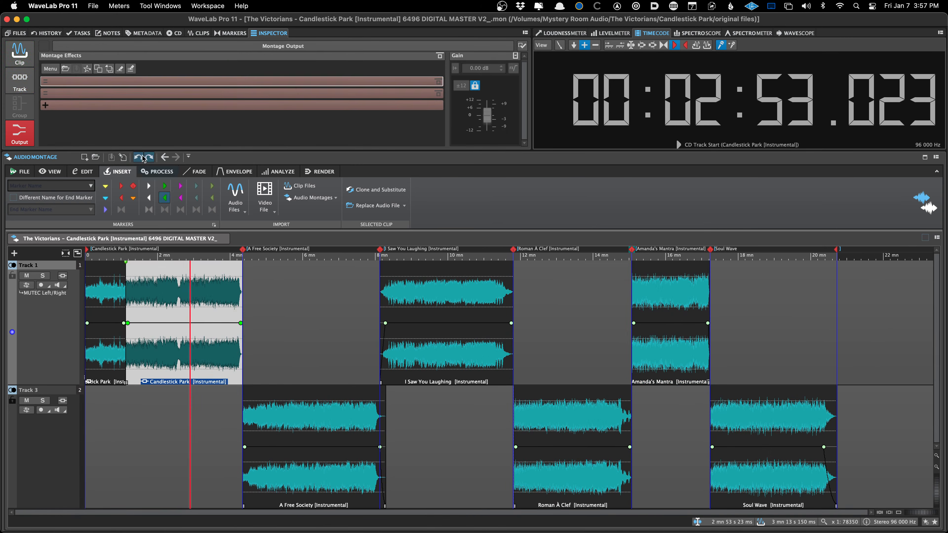
{"action": "left_click", "coordinate": [144, 81]}
{"action": "scroll", "coordinate": [144, 83], "scroll_direction": "down", "scroll_amount": 3}
{"action": "right_click", "coordinate": [151, 129]}
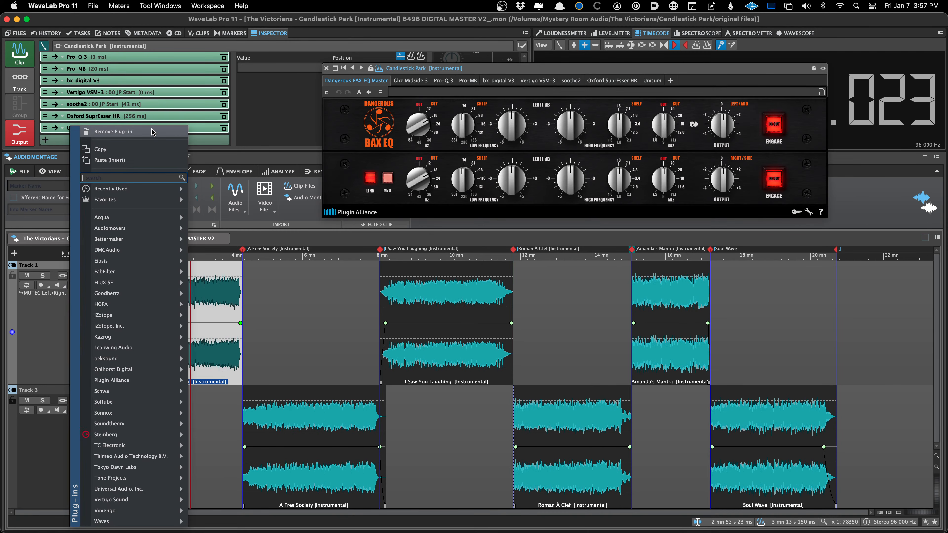
{"action": "left_click", "coordinate": [151, 131]}
{"action": "left_click", "coordinate": [112, 301]}
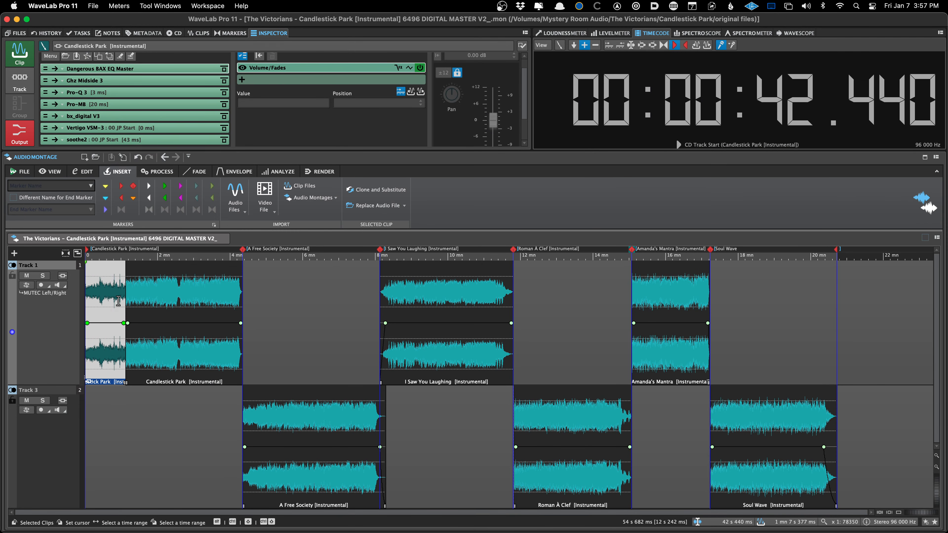
Open the recent montage The Victorians – Candlestick Park 6496 DIGITAL MASTER V1_ and close the instrumental V2 montage
{"action": "right_click", "coordinate": [261, 239]}
{"action": "mouse_move", "coordinate": [275, 282]}
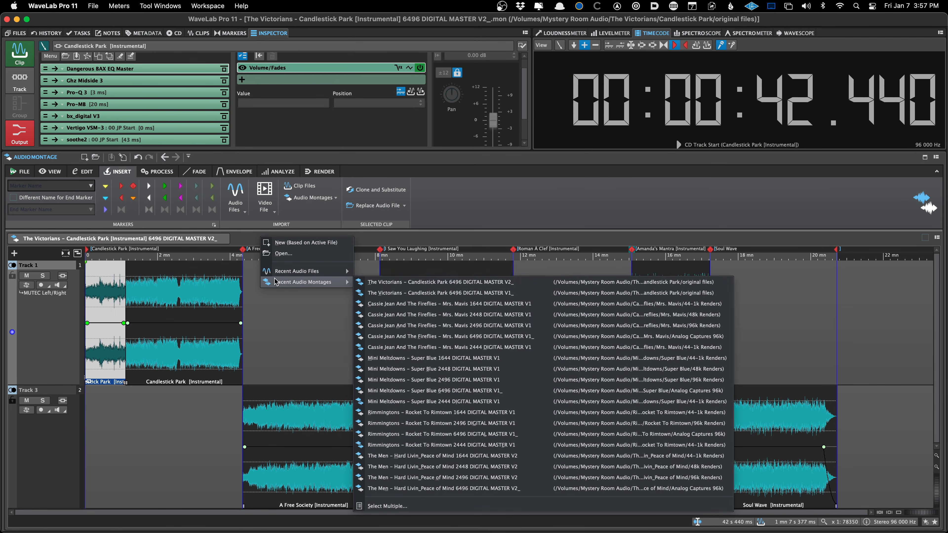
{"action": "left_click", "coordinate": [370, 293]}
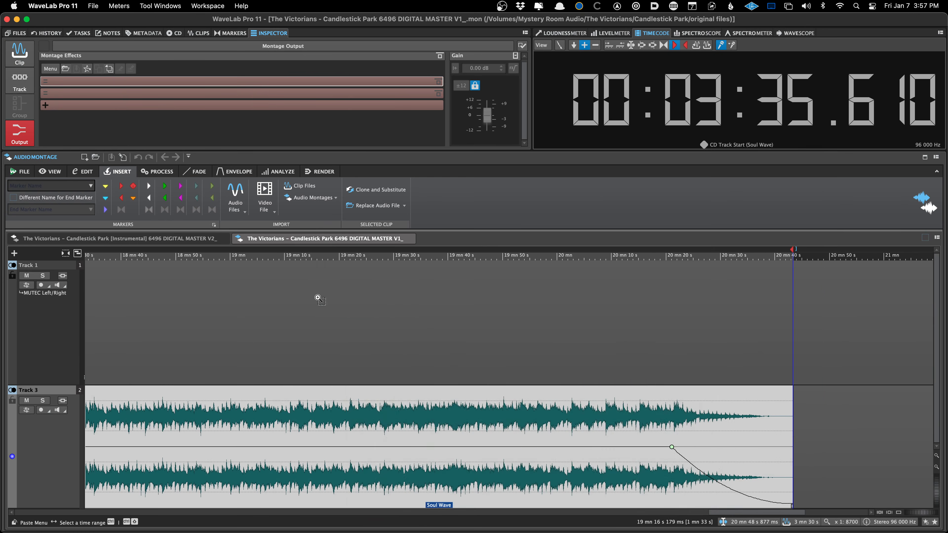
{"action": "left_click", "coordinate": [212, 336]}
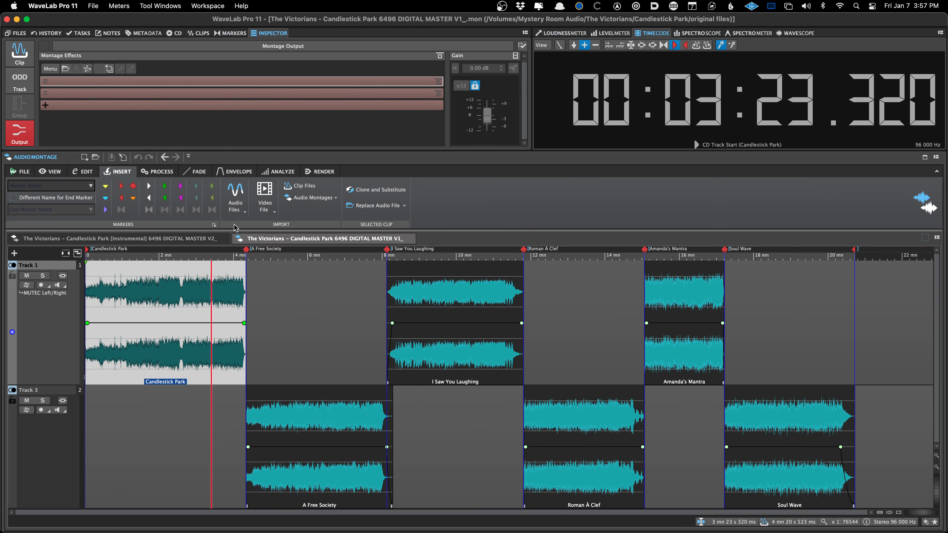
{"action": "left_click", "coordinate": [223, 239]}
{"action": "left_click", "coordinate": [164, 295]}
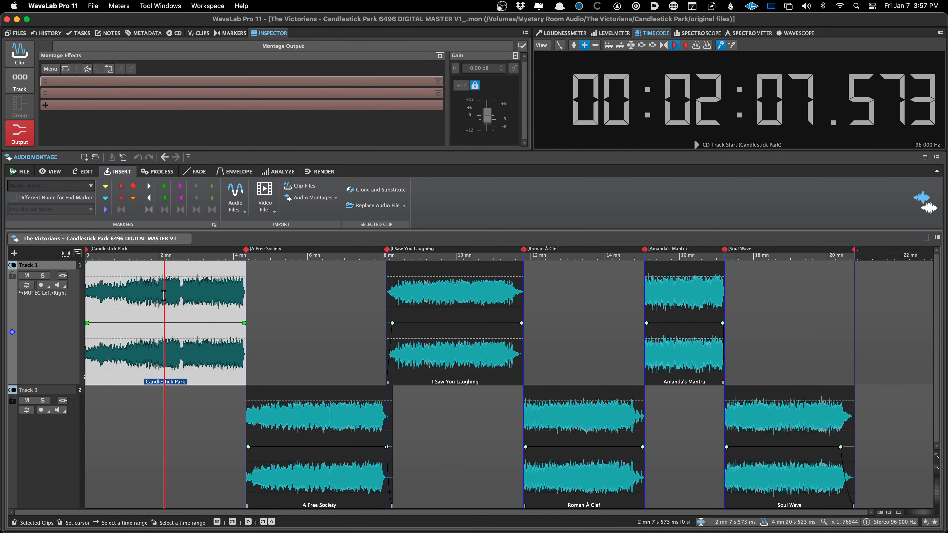
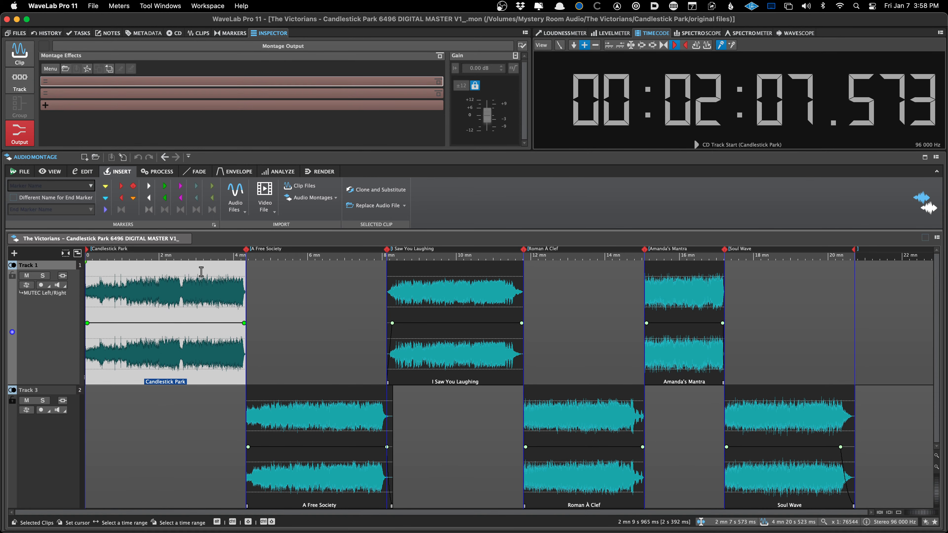
{"action": "right_click", "coordinate": [271, 241]}
{"action": "mouse_move", "coordinate": [301, 272]}
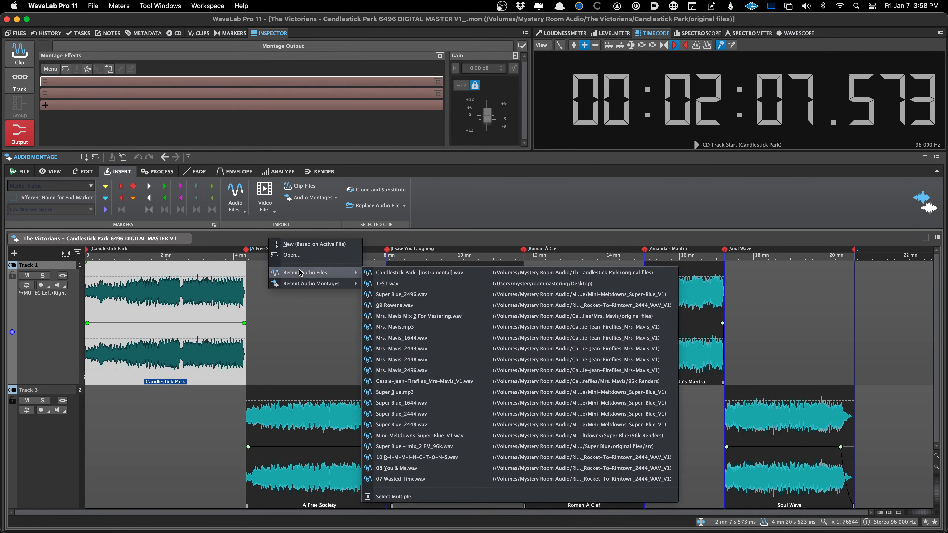
{"action": "left_click", "coordinate": [449, 227]}
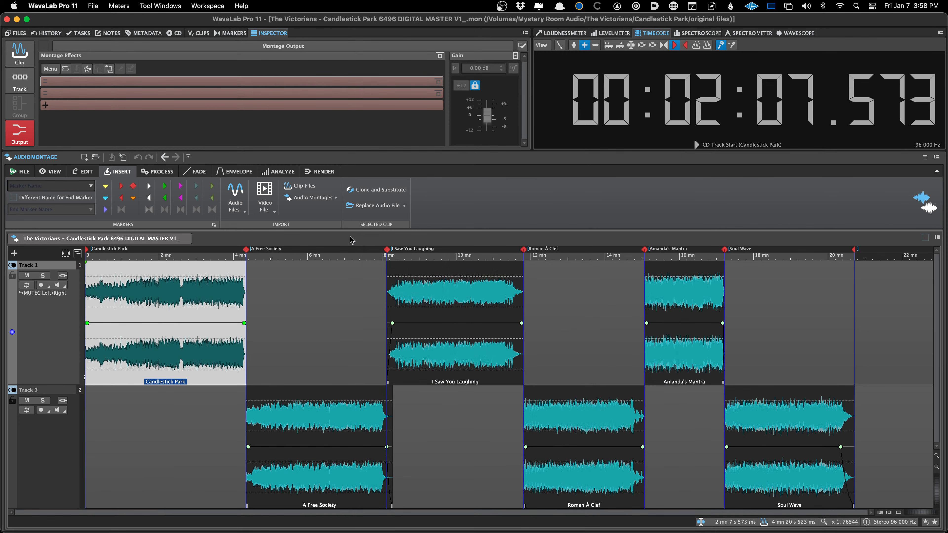
Open the recent audio file Cassie-Jean-Fireflies_Mrs-Mavis_V1.wav
{"action": "right_click", "coordinate": [348, 241]}
{"action": "mouse_move", "coordinate": [367, 275]}
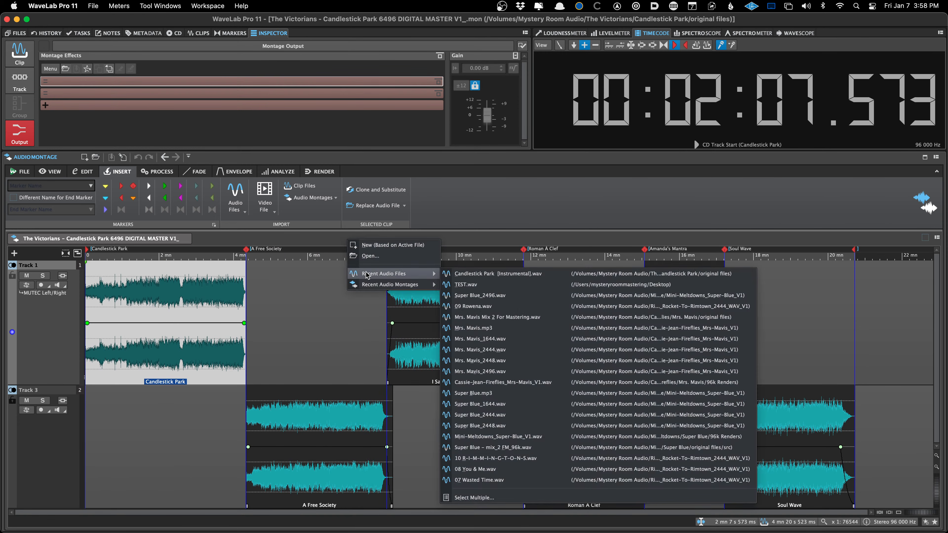
{"action": "left_click", "coordinate": [485, 382]}
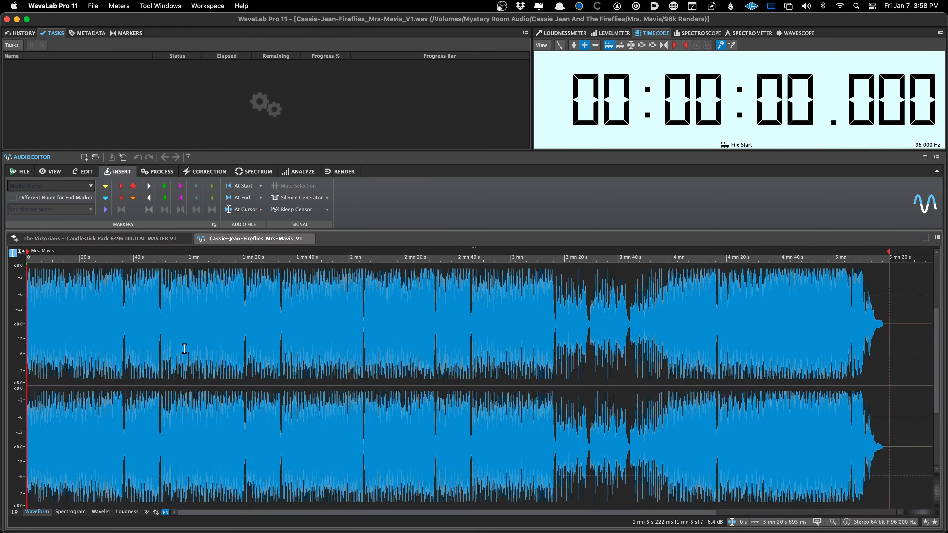
Play the Mrs. Mavis render from about 56 s to check it on the bit meter, and close the file
{"action": "left_click", "coordinate": [175, 348]}
{"action": "key", "text": "space"}
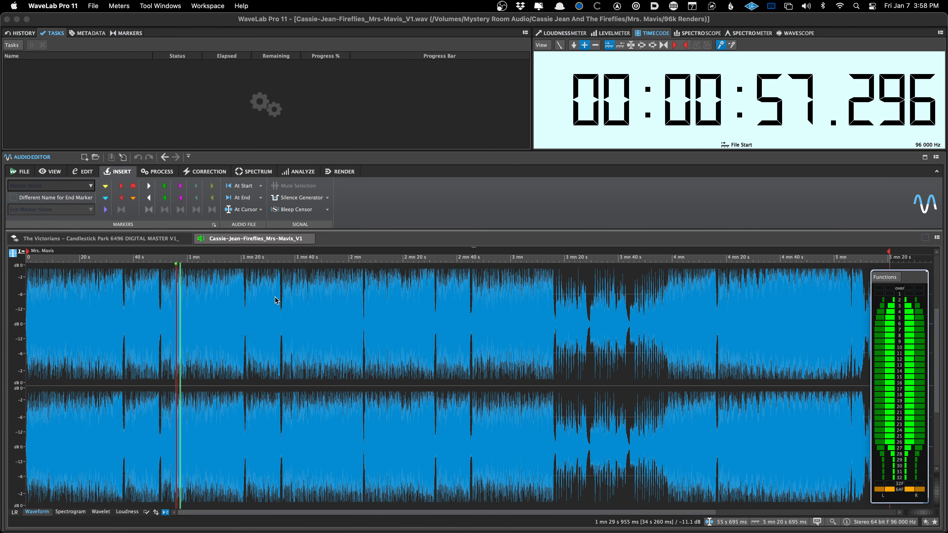
{"action": "key", "text": "space"}
{"action": "left_click", "coordinate": [308, 239]}
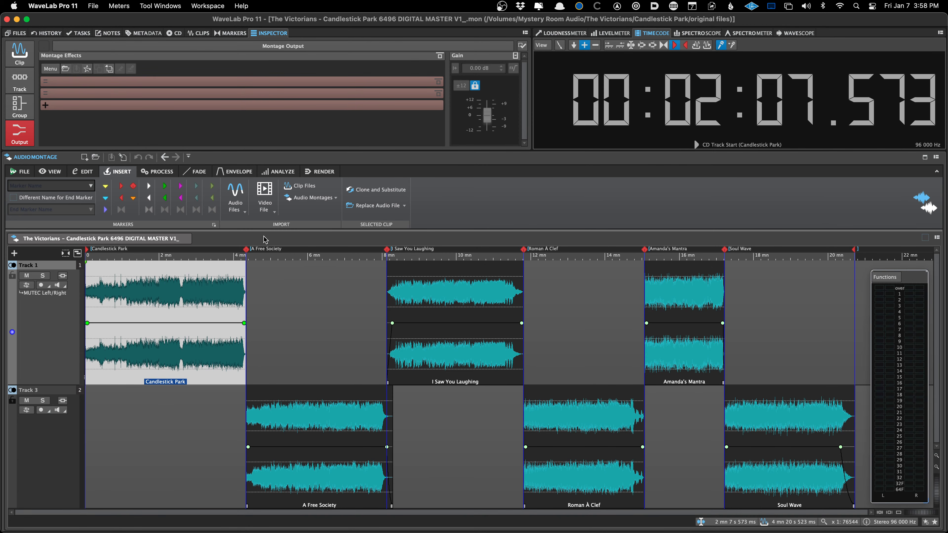
Start opening a file and browse to the Mystery Room Audio volume
{"action": "key", "text": "super+o"}
{"action": "key", "text": "Down"}
{"action": "key", "text": "Return"}
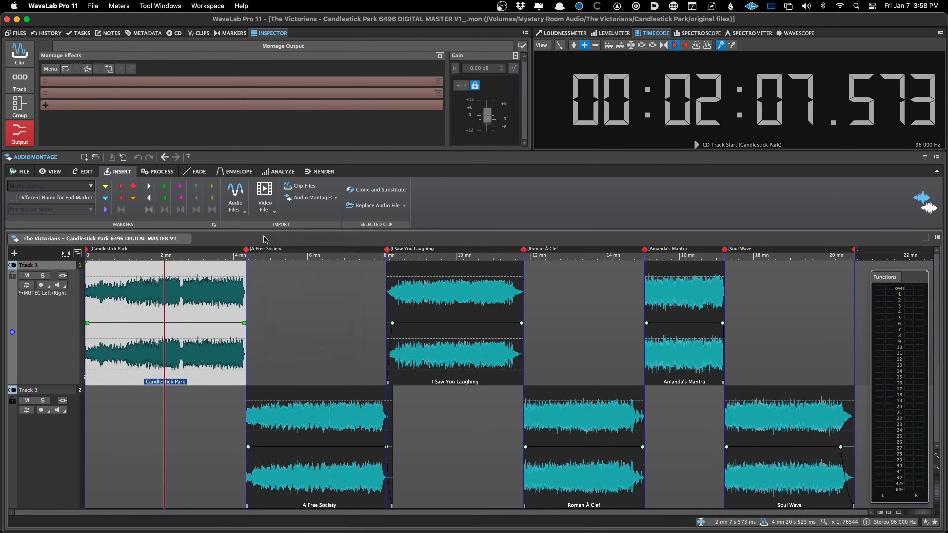
{"action": "key", "text": "super+shift+d"}
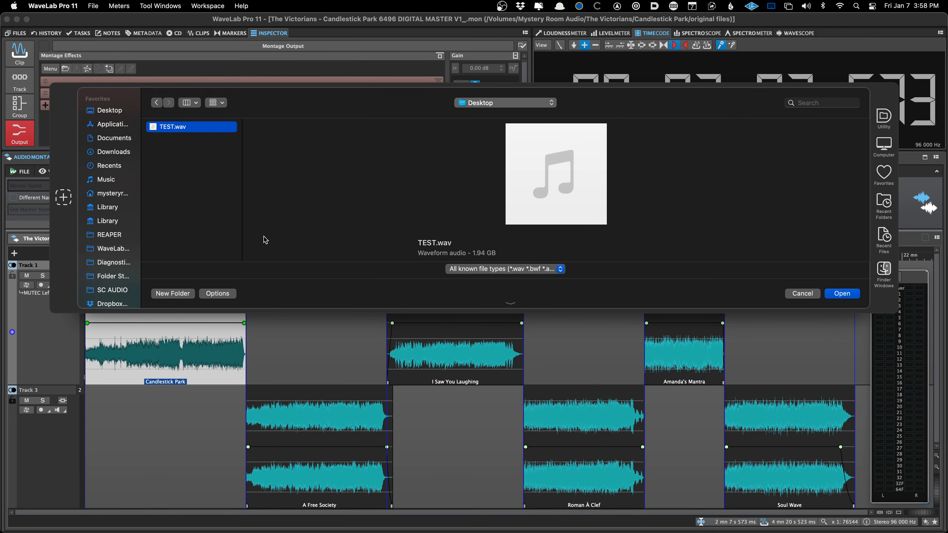
{"action": "key", "text": "super+shift+h"}
{"action": "left_click", "coordinate": [201, 152]}
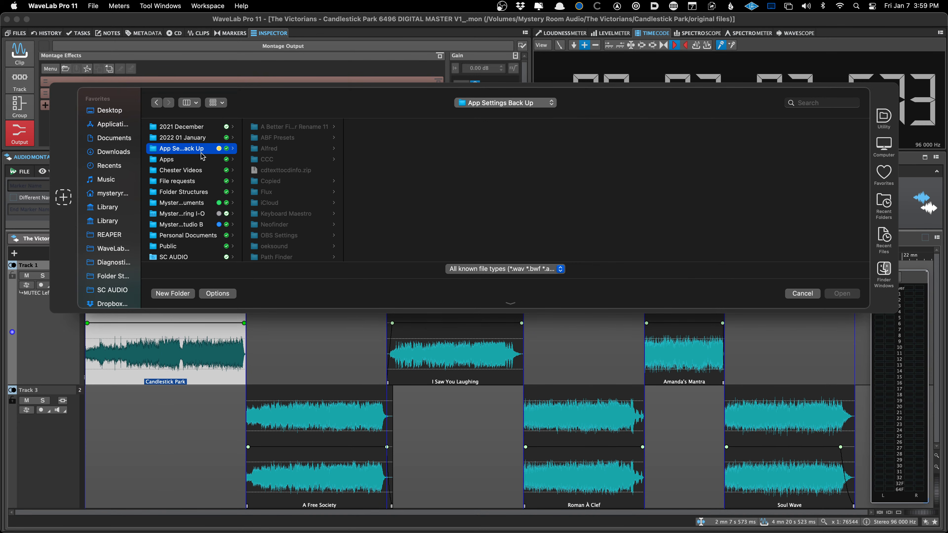
{"action": "scroll", "coordinate": [108, 224], "scroll_direction": "down", "scroll_amount": 10}
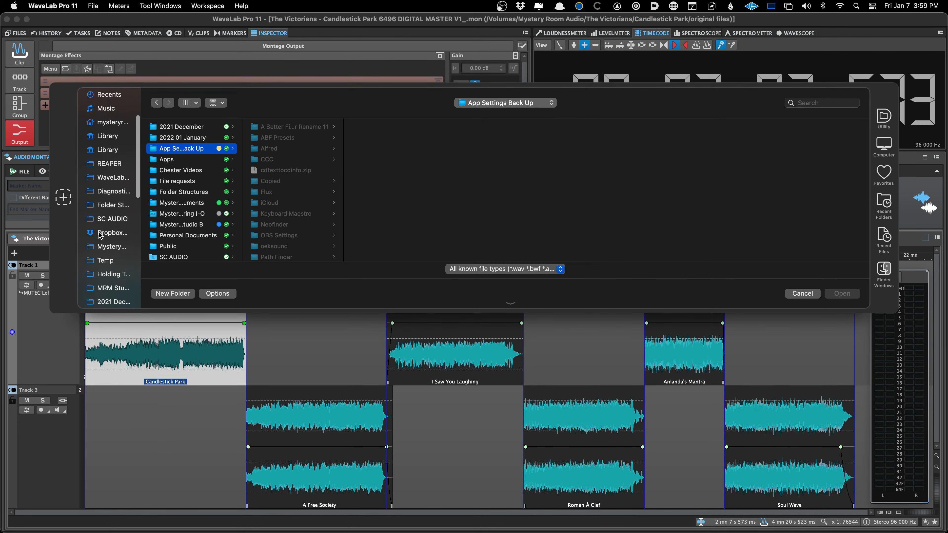
{"action": "left_click", "coordinate": [123, 280]}
Go into the Mrs. Mavis project folder inside the Cassie Jean And The Fireflies folder
{"action": "left_click", "coordinate": [179, 191]}
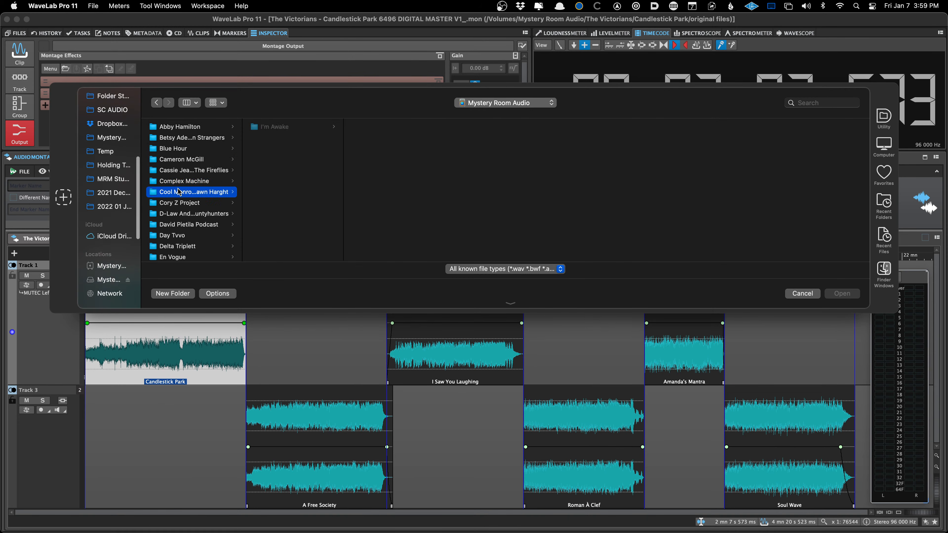
{"action": "key", "text": "Up"}
{"action": "key", "text": "Up"}
{"action": "key", "text": "Up"}
{"action": "key", "text": "Up"}
{"action": "key", "text": "Up"}
{"action": "key", "text": "Up"}
{"action": "key", "text": "Down"}
{"action": "key", "text": "Down"}
{"action": "key", "text": "Down"}
{"action": "key", "text": "Down"}
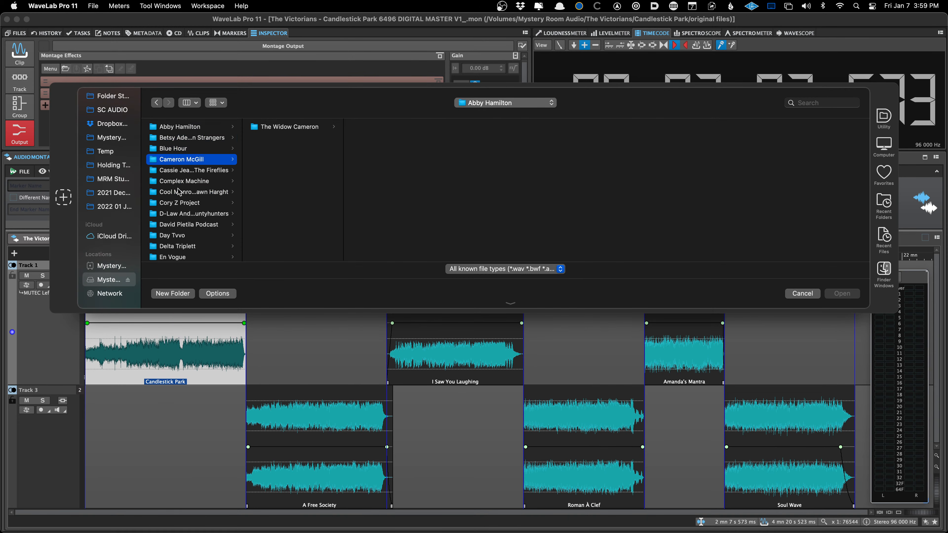
{"action": "key", "text": "Right"}
{"action": "key", "text": "Right"}
Open the source mix Mrs. Mavis Mix 2 For Mastering.wav from the project's original files folder
{"action": "key", "text": "Down"}
{"action": "key", "text": "Down"}
{"action": "key", "text": "Down"}
{"action": "key", "text": "Down"}
{"action": "key", "text": "Down"}
{"action": "key", "text": "Down"}
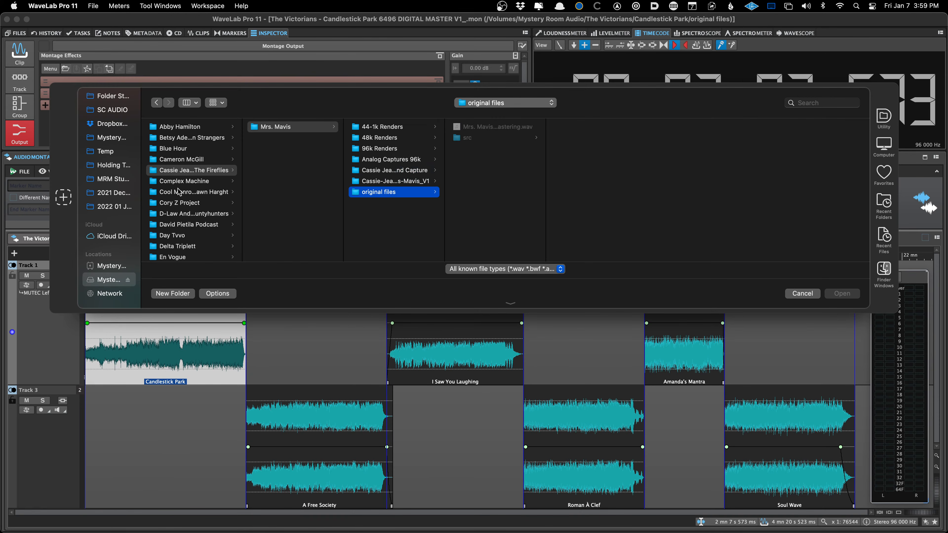
{"action": "key", "text": "Right"}
{"action": "key", "text": "Down"}
{"action": "key", "text": "Up"}
{"action": "key", "text": "Return"}
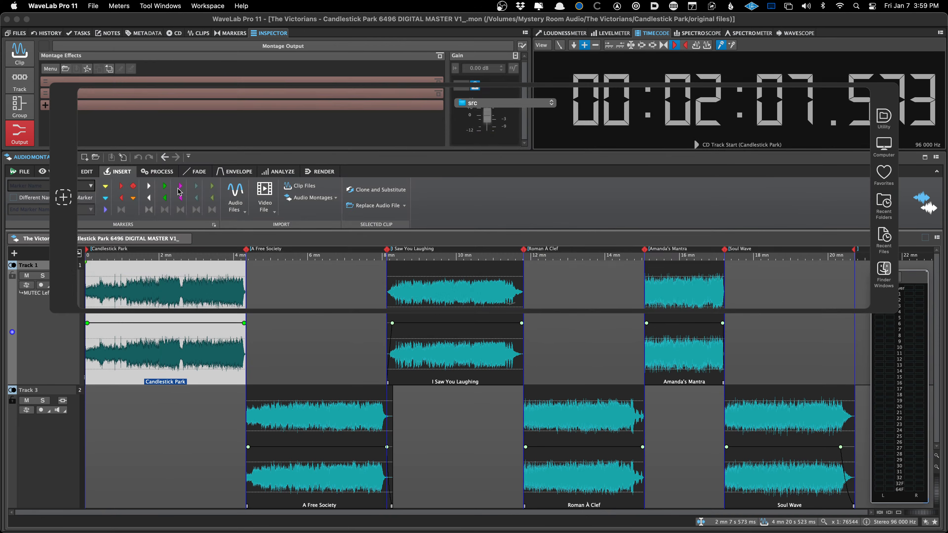
Reposition the bit meter and play the source mix from about 1 min 16 s and 1 min 21 s to check its bit depth
{"action": "left_click", "coordinate": [285, 343]}
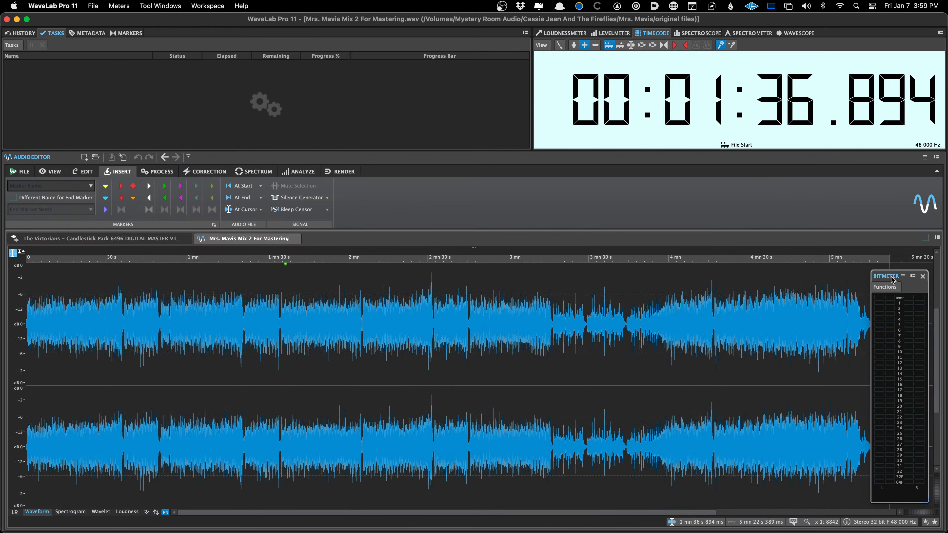
{"action": "left_click_drag", "start_coordinate": [891, 276], "coordinate": [890, 249]}
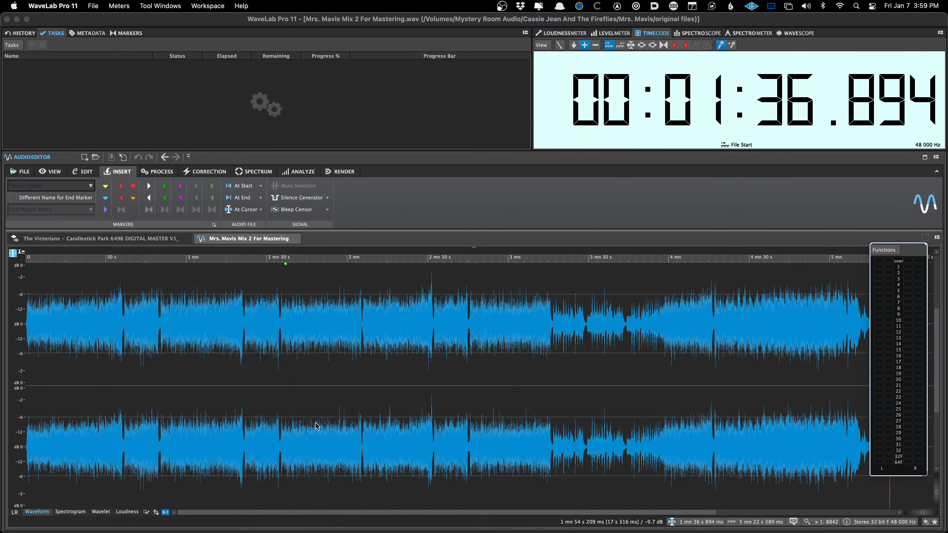
{"action": "left_click", "coordinate": [231, 368]}
{"action": "key", "text": "space"}
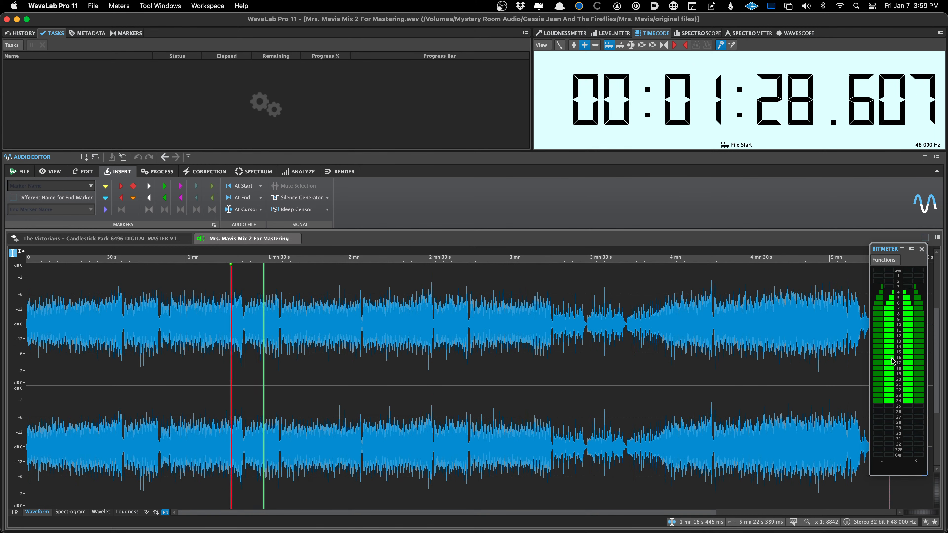
{"action": "key", "text": "space"}
{"action": "left_click", "coordinate": [243, 349]}
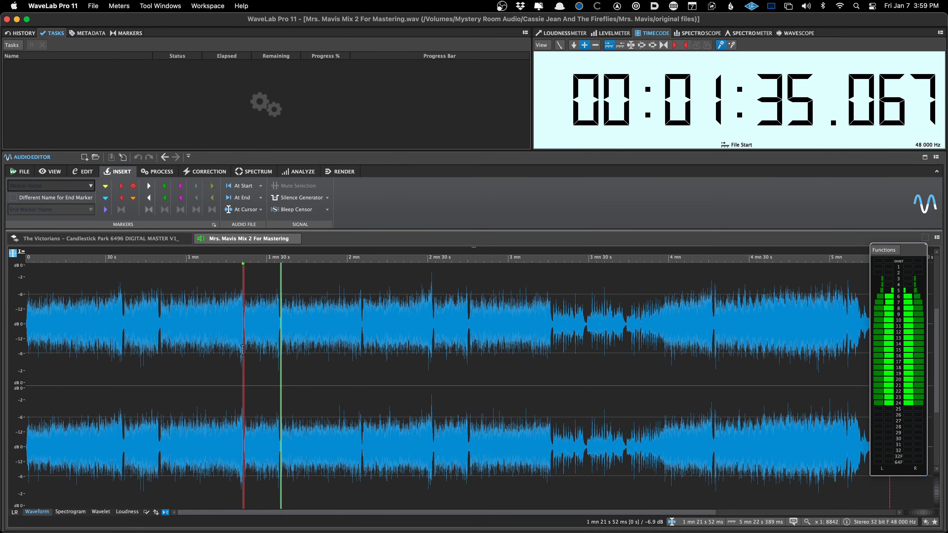
{"action": "key", "text": "space"}
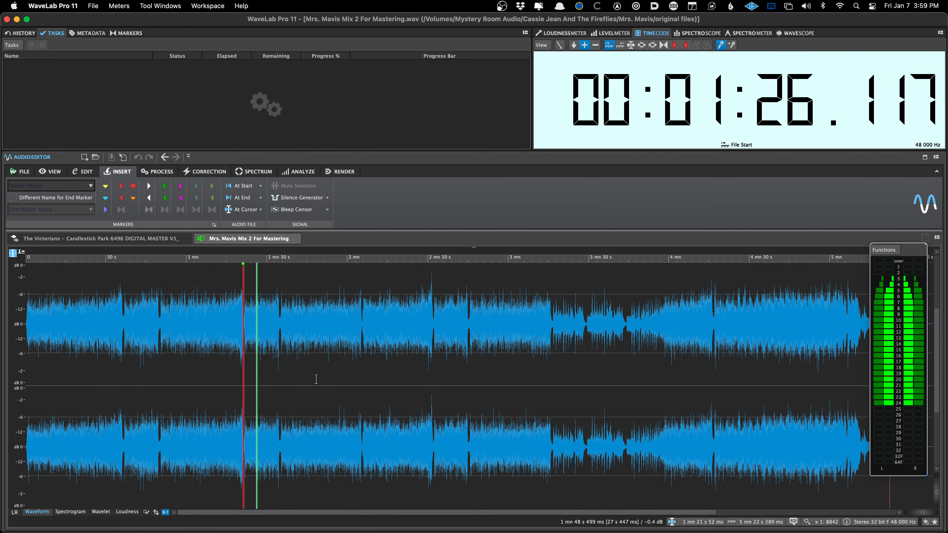
Play the source mix from about 1 min 36 s to finish checking its bit depth, stop playback and close the file
{"action": "left_click", "coordinate": [284, 328]}
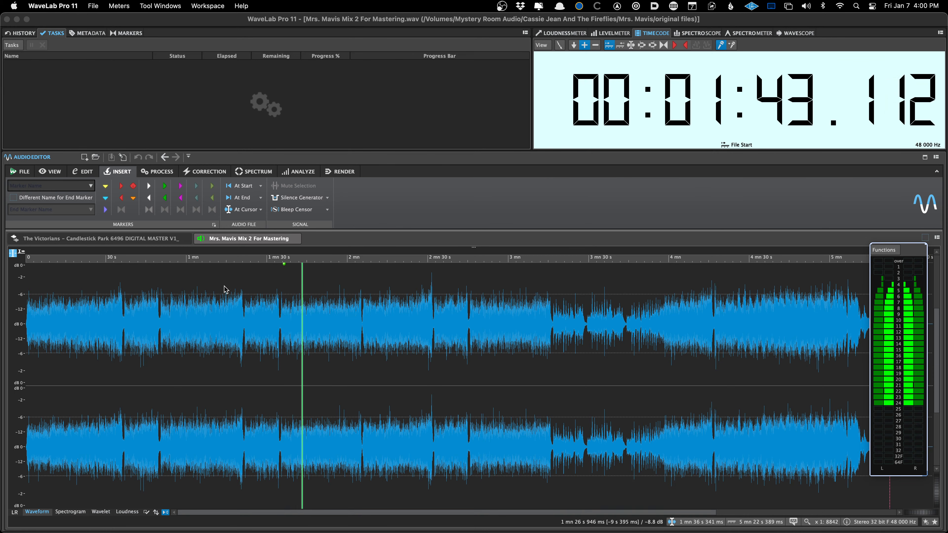
{"action": "key", "text": "space"}
{"action": "left_click", "coordinate": [294, 239]}
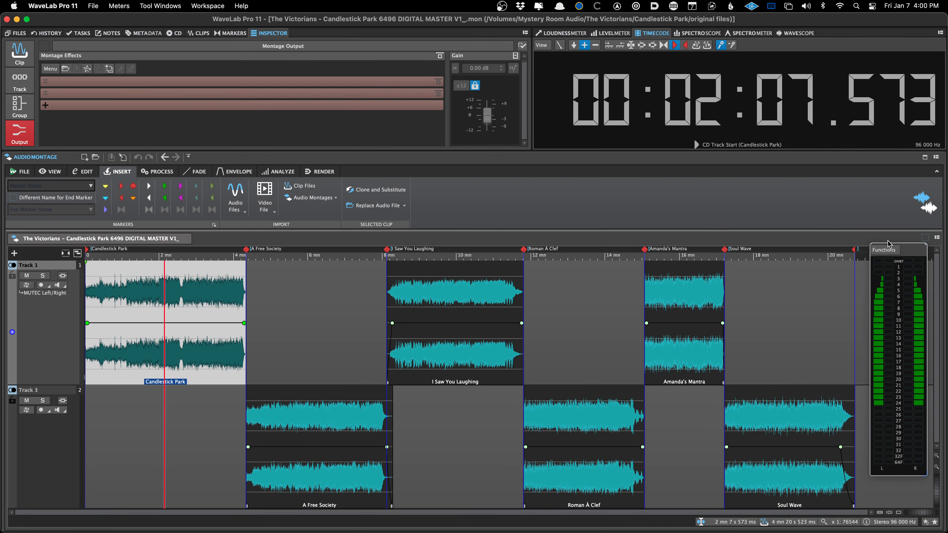
Examine the transition between the Candlestick Park and A Free Society clips up close, placing the edit cursor around the start of A Free Society
{"action": "left_click", "coordinate": [212, 333]}
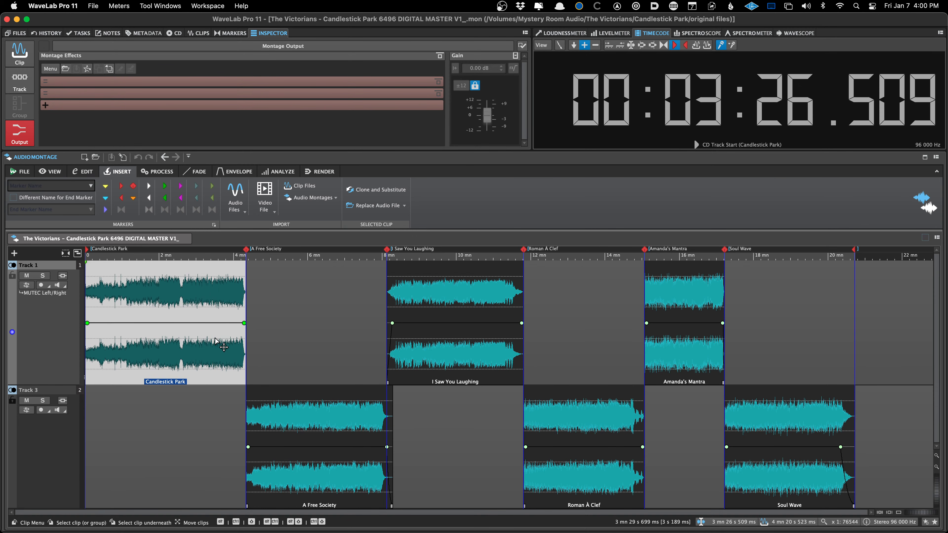
{"action": "left_click", "coordinate": [260, 314]}
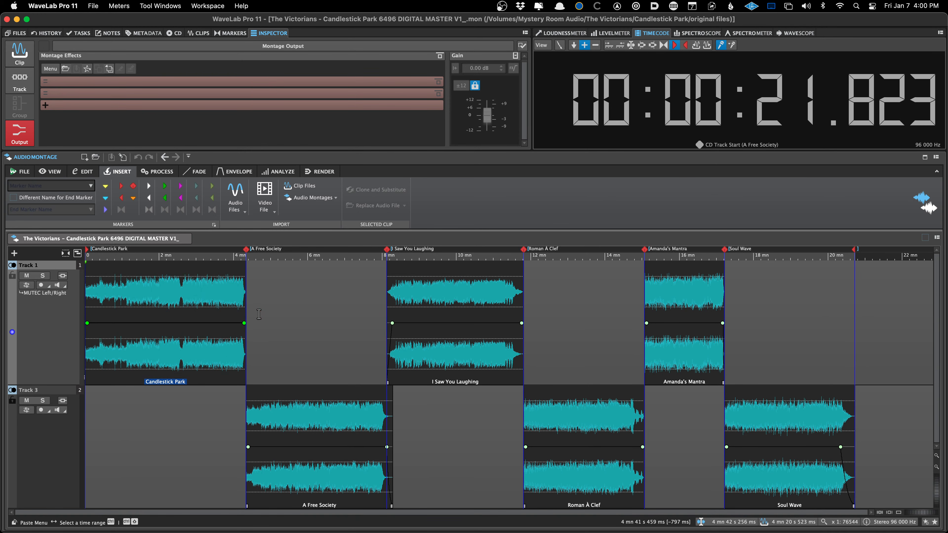
{"action": "left_click", "coordinate": [263, 315]}
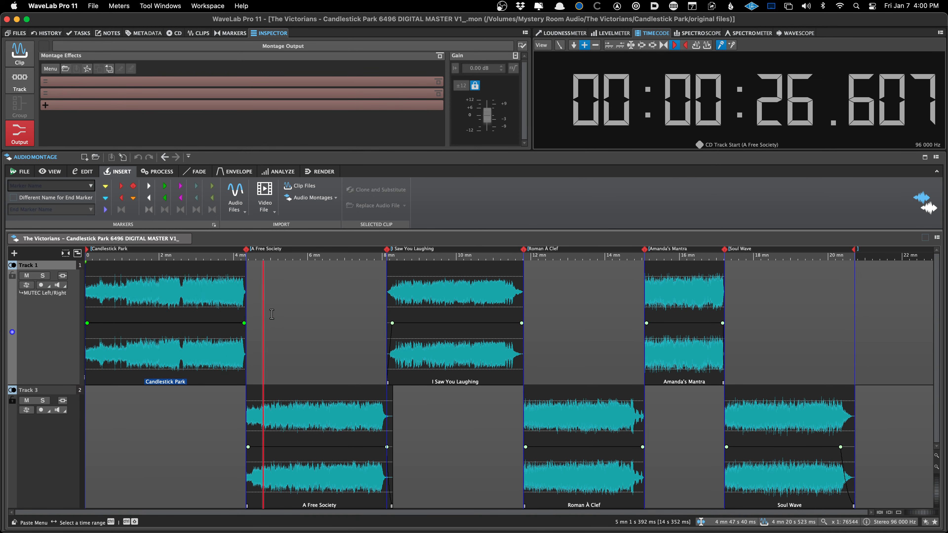
{"action": "left_click", "coordinate": [272, 314]}
{"action": "scroll", "coordinate": [244, 329], "scroll_direction": "up", "scroll_amount": 5}
{"action": "scroll", "coordinate": [158, 339], "scroll_direction": "left", "scroll_amount": 3}
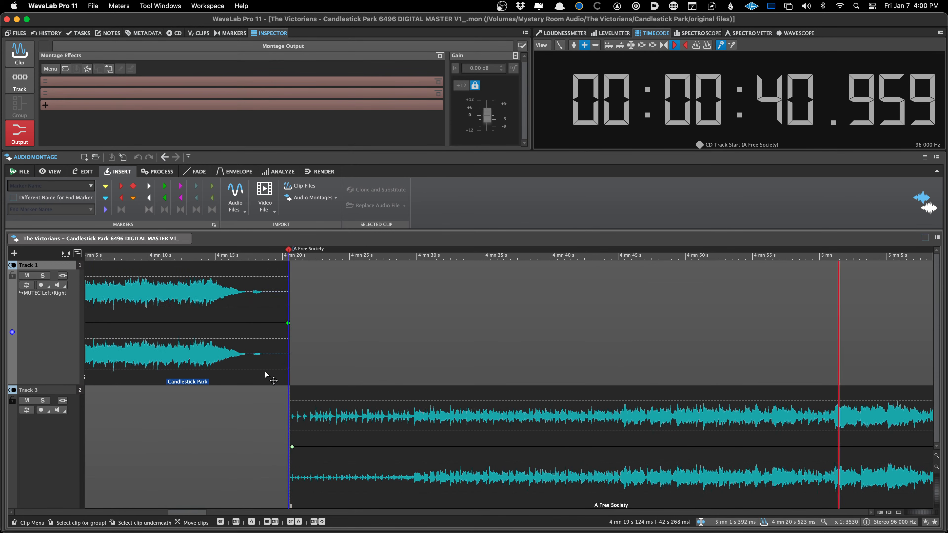
{"action": "scroll", "coordinate": [261, 370], "scroll_direction": "down", "scroll_amount": 6}
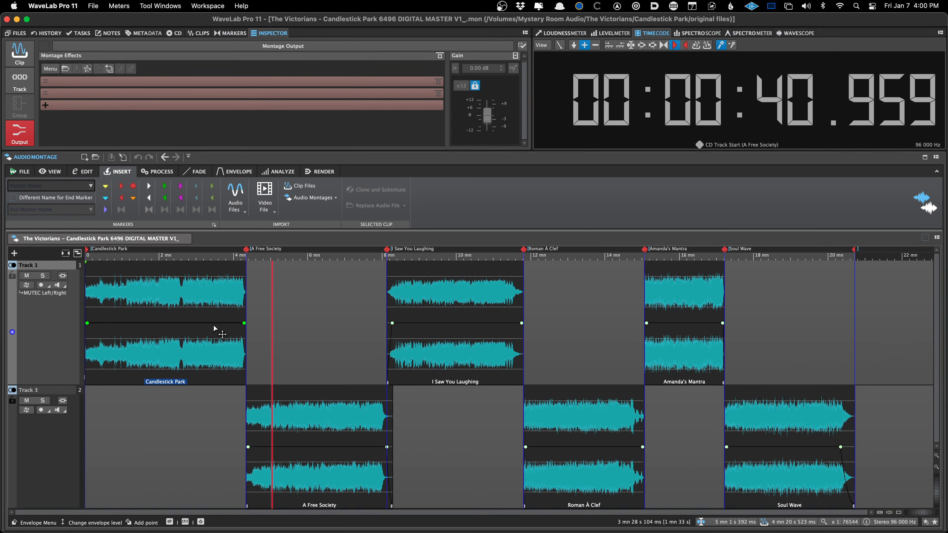
Show the clip-level effects and select each song clip from Candlestick Park through Soul Wave to review its effects
{"action": "left_click", "coordinate": [219, 314]}
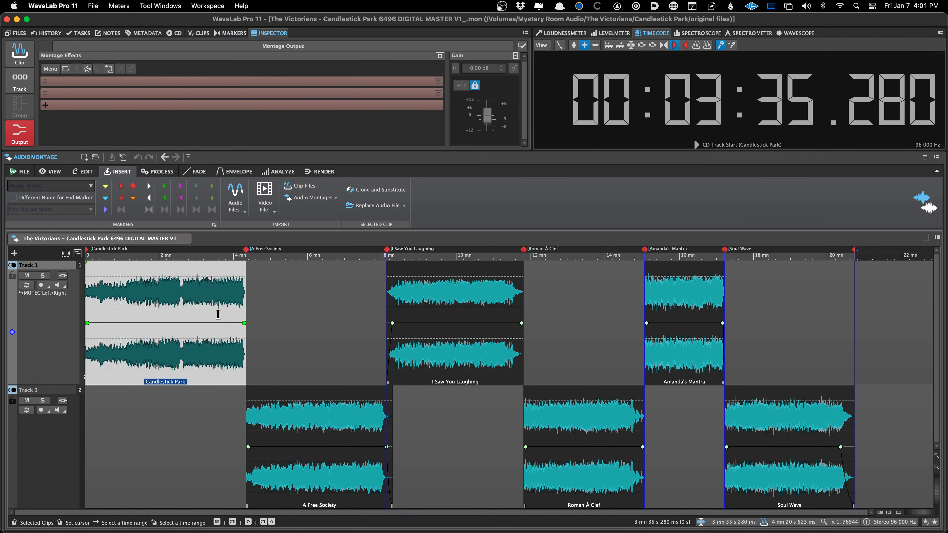
{"action": "left_click", "coordinate": [31, 58]}
{"action": "left_click", "coordinate": [184, 311]}
{"action": "left_click", "coordinate": [295, 434]}
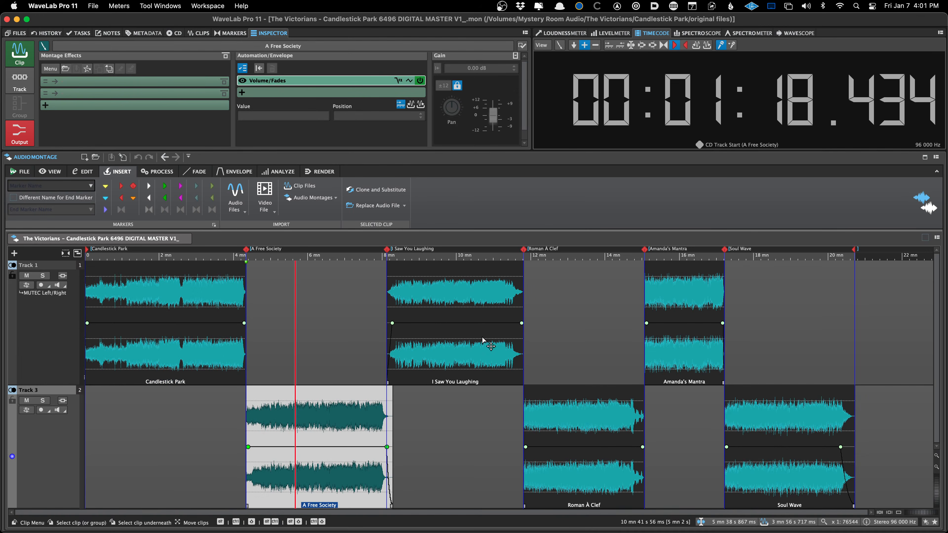
{"action": "left_click", "coordinate": [482, 340]}
{"action": "left_click", "coordinate": [571, 424]}
{"action": "left_click", "coordinate": [681, 362]}
{"action": "left_click", "coordinate": [751, 419]}
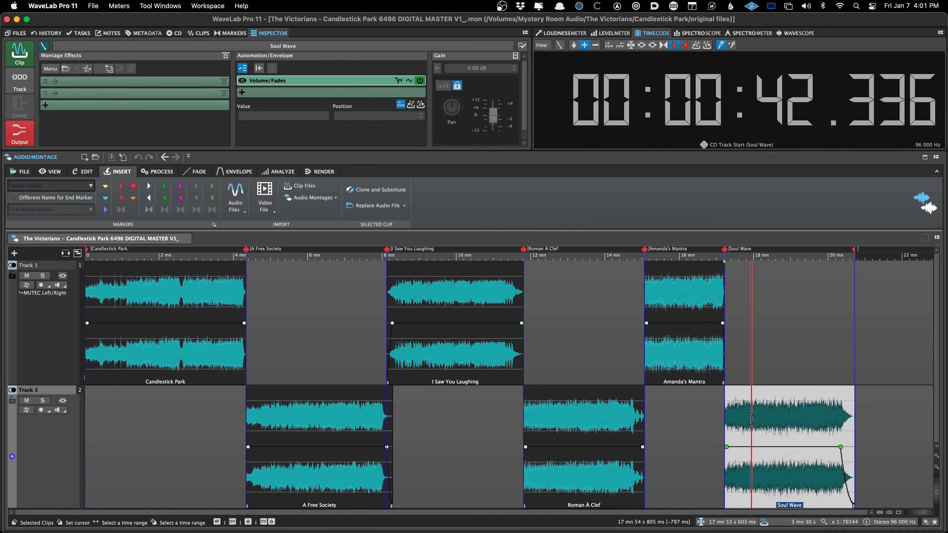
Examine the overlapping fades of A Free Society and I Saw You Laughing around the I Saw You Laughing track start
{"action": "left_click", "coordinate": [237, 293]}
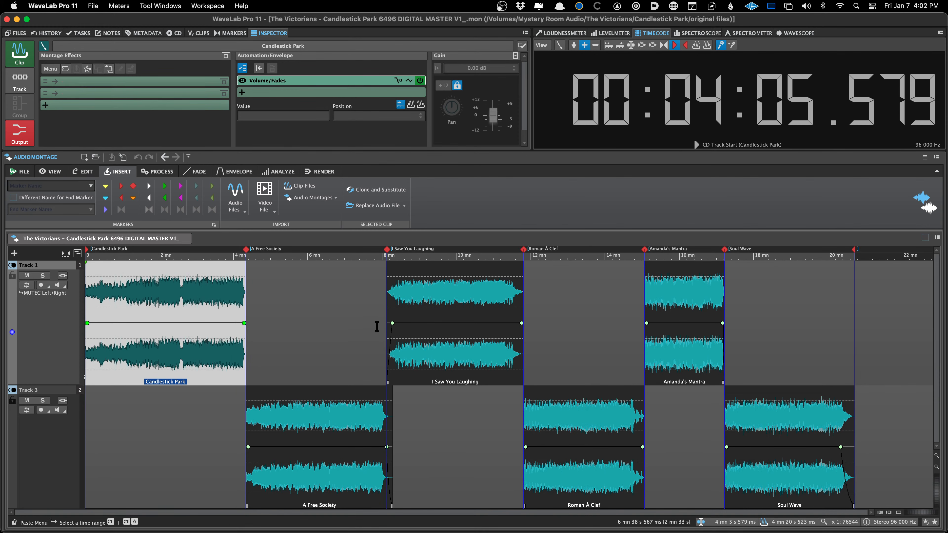
{"action": "scroll", "coordinate": [421, 317], "scroll_direction": "up", "scroll_amount": 15}
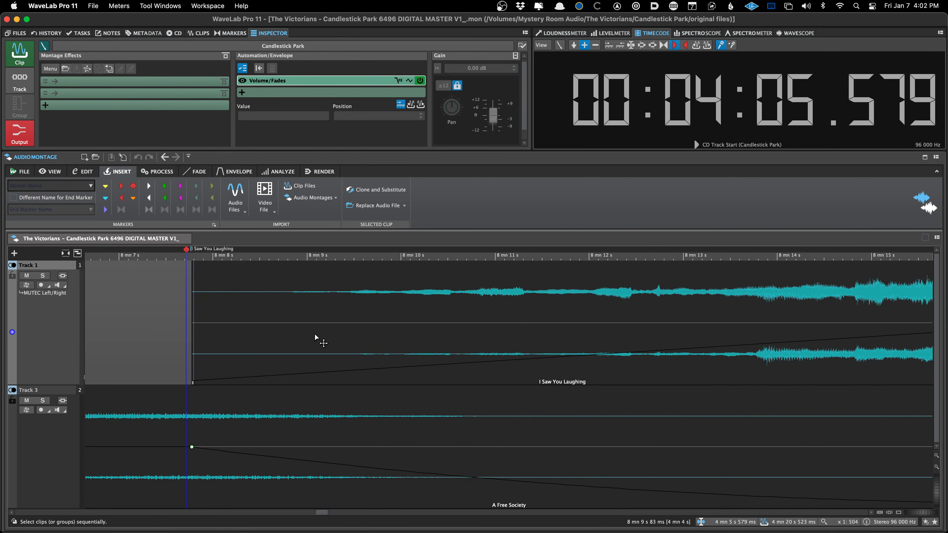
{"action": "scroll", "coordinate": [317, 339], "scroll_direction": "down", "scroll_amount": 12}
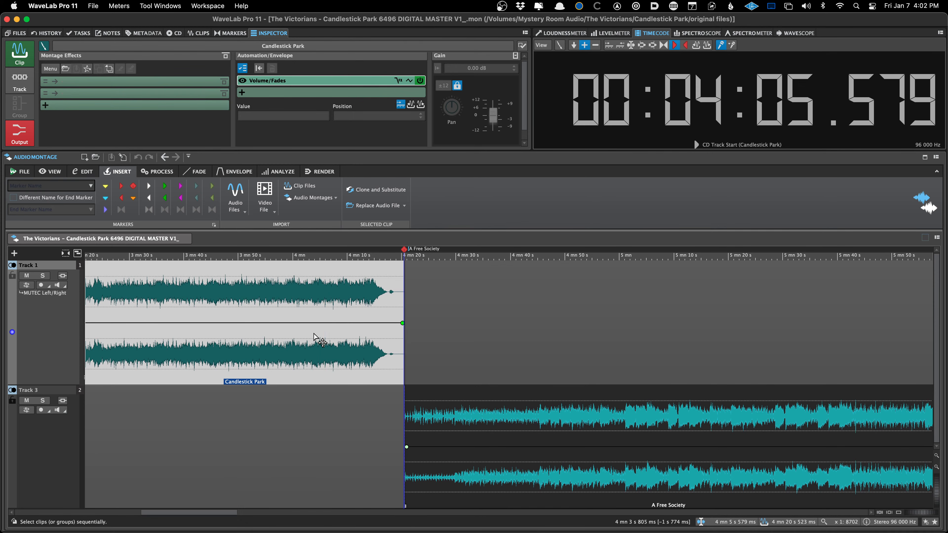
{"action": "key", "text": "ctrl+Right"}
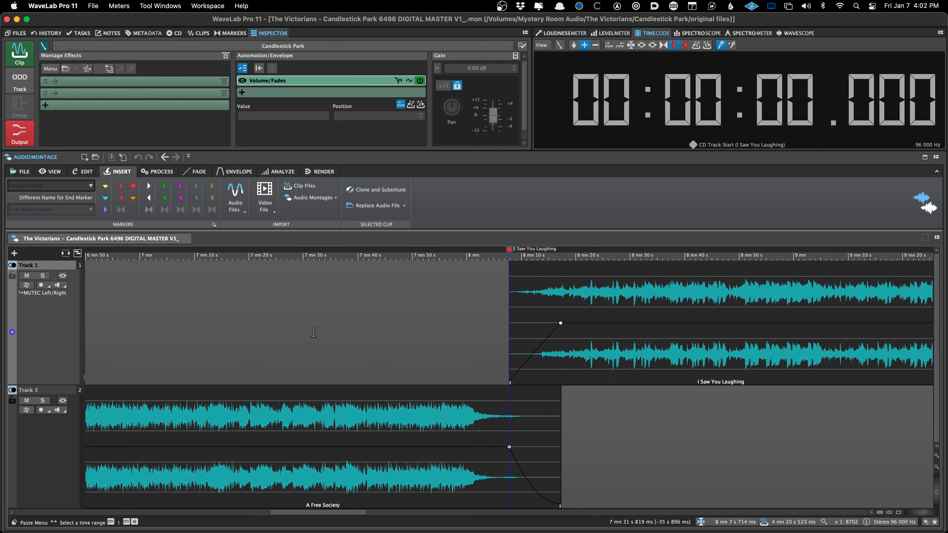
{"action": "scroll", "coordinate": [508, 315], "scroll_direction": "up", "scroll_amount": 3}
{"action": "scroll", "coordinate": [508, 315], "scroll_direction": "up", "scroll_amount": 4}
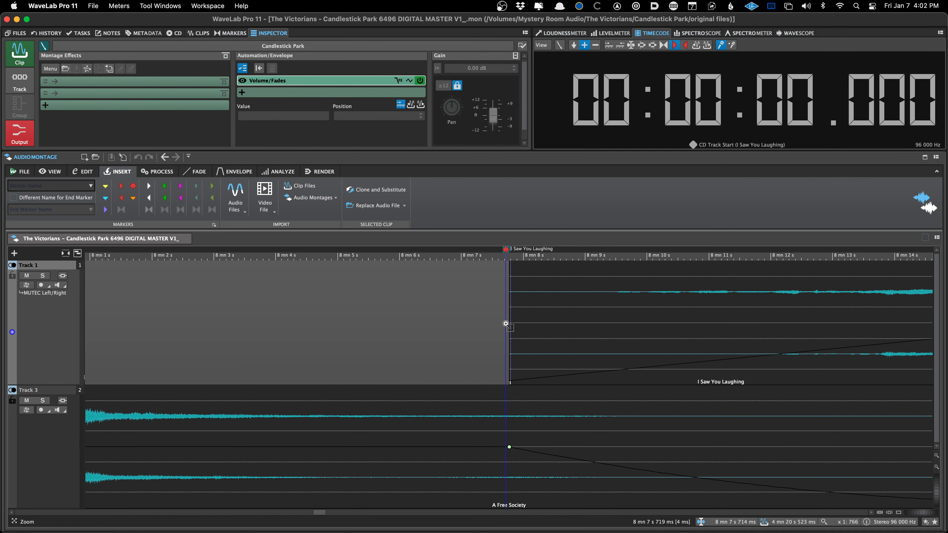
{"action": "key", "text": "super+Down"}
{"action": "left_click", "coordinate": [344, 311]}
Bring up the montage's render settings and select each song clip in turn from Candlestick Park to Soul Wave
{"action": "left_click", "coordinate": [323, 172]}
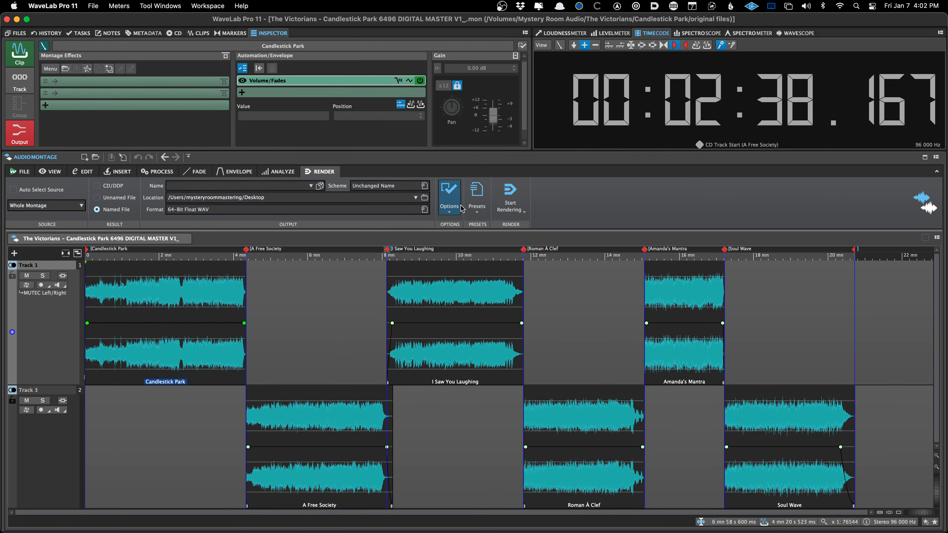
{"action": "left_click", "coordinate": [477, 196]}
{"action": "left_click", "coordinate": [320, 196]}
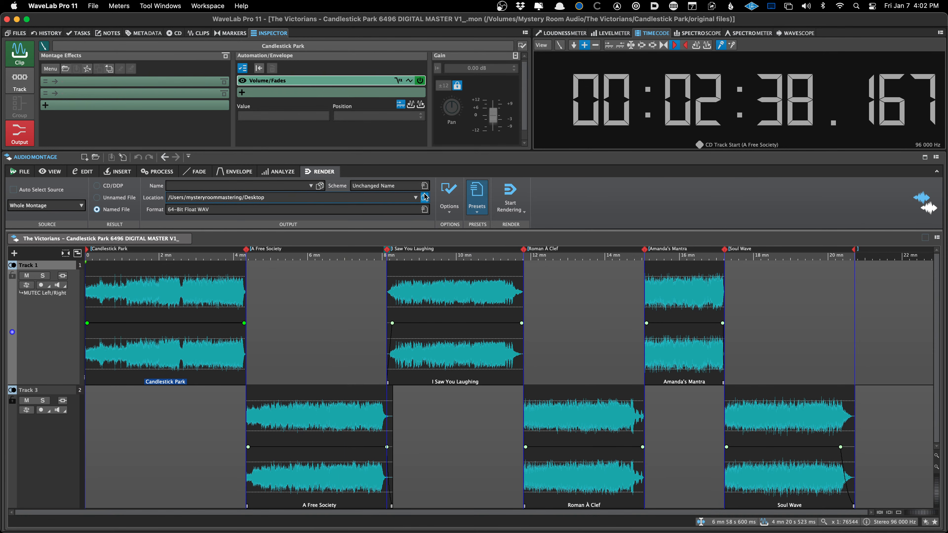
{"action": "left_click", "coordinate": [191, 315]}
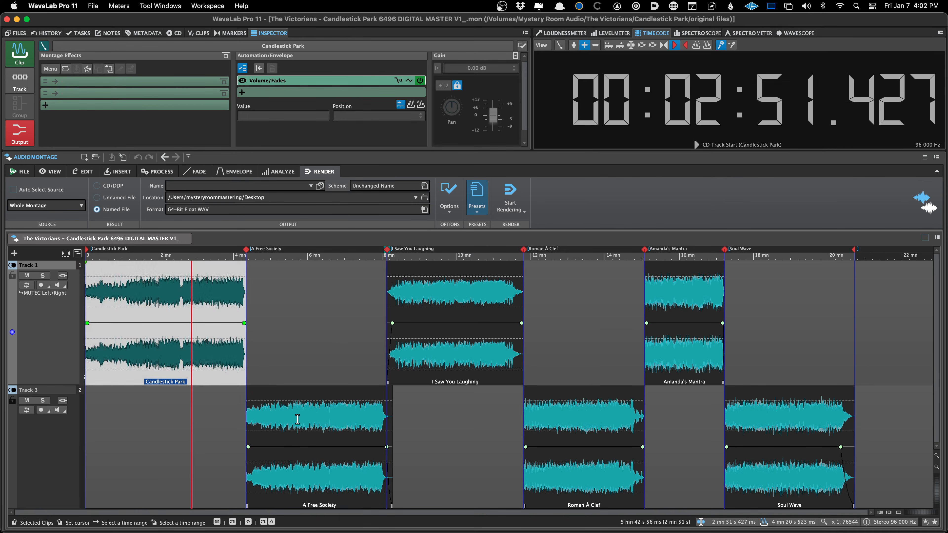
{"action": "left_click", "coordinate": [298, 418]}
{"action": "left_click", "coordinate": [449, 366]}
{"action": "left_click", "coordinate": [573, 407]}
{"action": "left_click", "coordinate": [685, 357]}
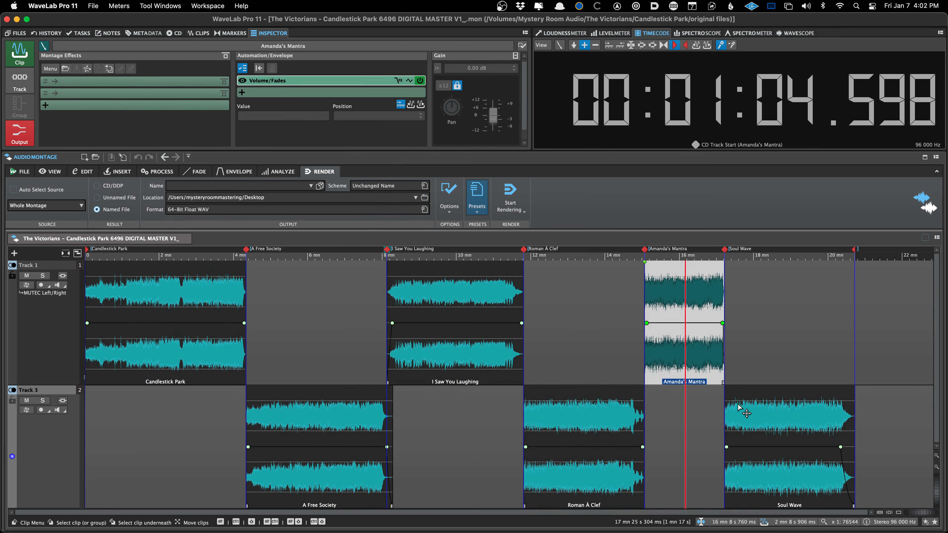
{"action": "left_click", "coordinate": [745, 430]}
Look over the saved render presets and close the list without applying one
{"action": "left_click", "coordinate": [345, 336]}
{"action": "left_click", "coordinate": [475, 202]}
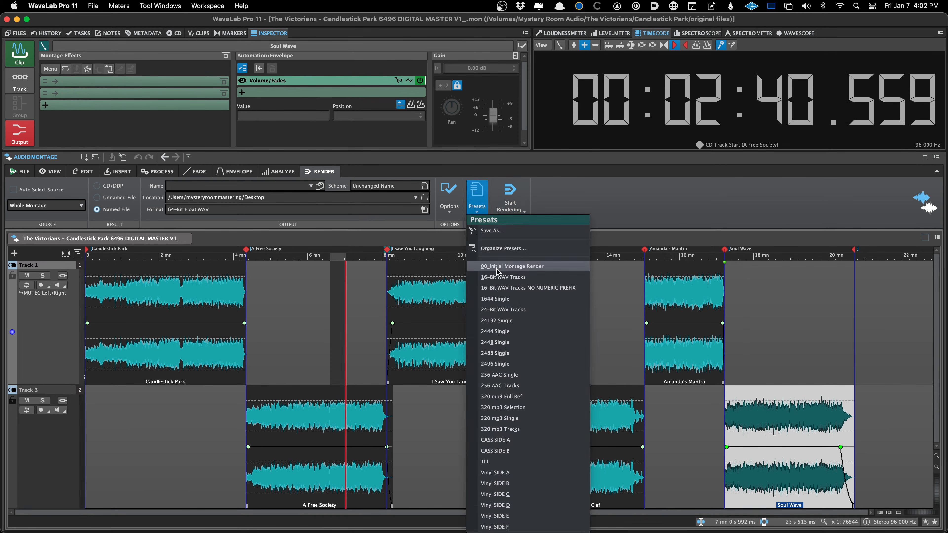
{"action": "left_click", "coordinate": [426, 270]}
{"action": "left_click_drag", "start_coordinate": [363, 299], "coordinate": [361, 298]}
Set the render location to a new folder named 96k Renders inside The Victorians' Candlestick Park project folder
{"action": "left_click", "coordinate": [426, 199]}
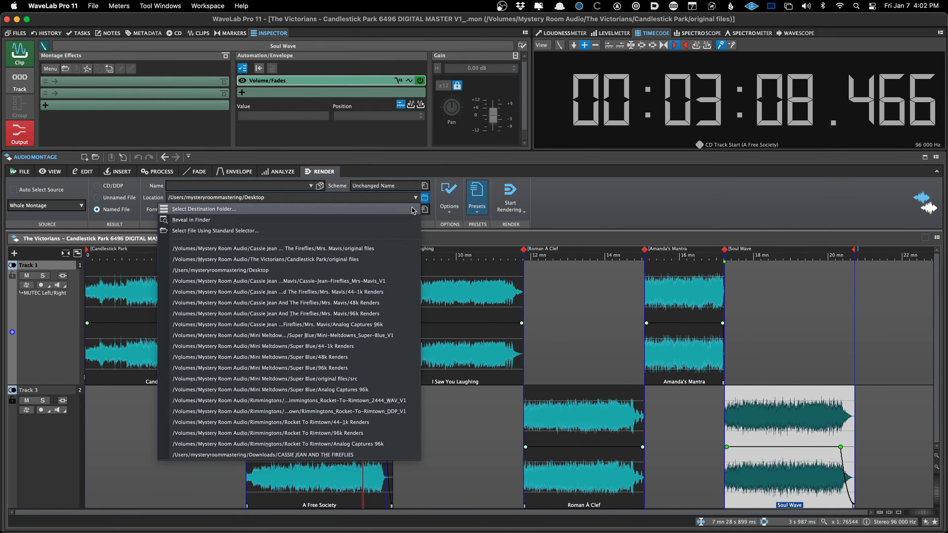
{"action": "left_click", "coordinate": [412, 210]}
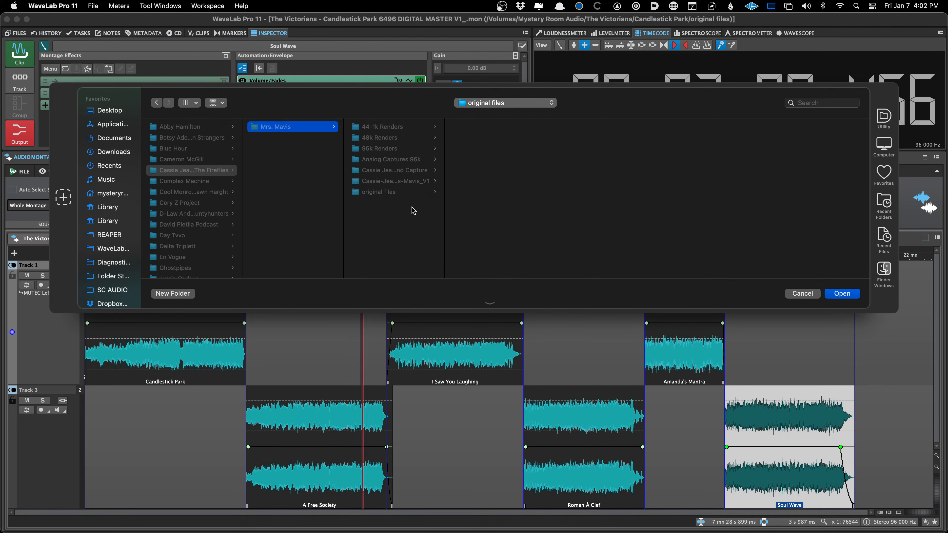
{"action": "left_click", "coordinate": [412, 210]}
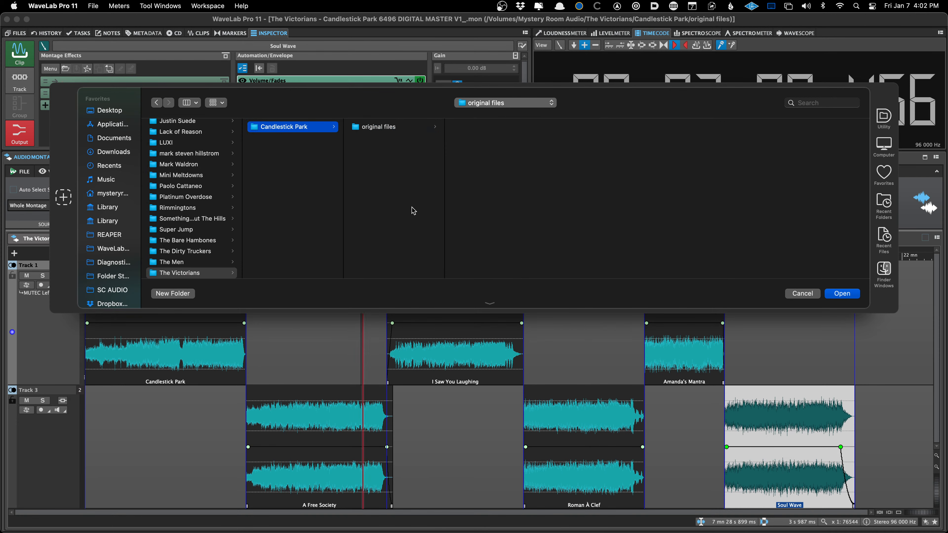
{"action": "key", "text": "super+shift+n"}
{"action": "type", "text": "96k Renders"}
{"action": "key", "text": "Return"}
{"action": "key", "text": "Return"}
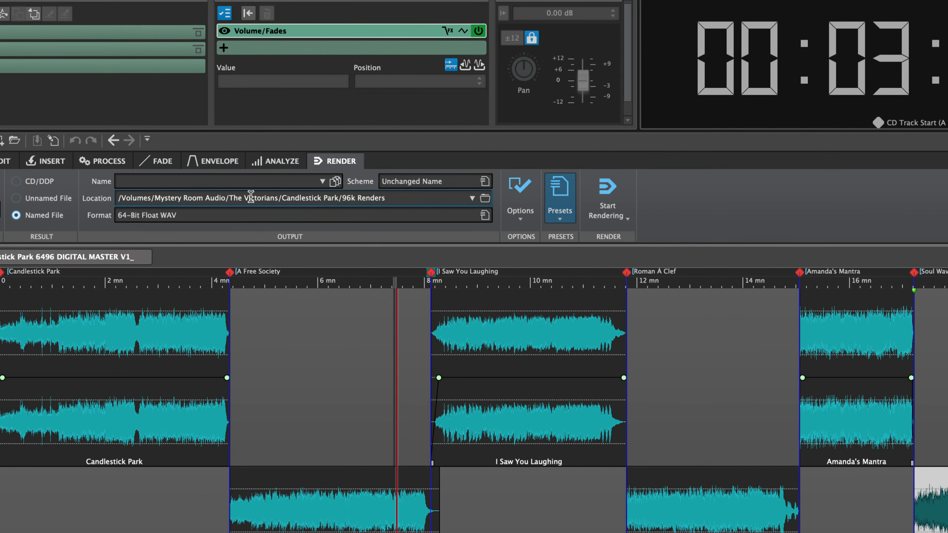
Start the render output name as Victorians_Candlestick-, copying the words from the location path, and select Park in the path
{"action": "double_click", "coordinate": [250, 198]}
{"action": "key", "text": "super+c"}
{"action": "left_click", "coordinate": [251, 183]}
{"action": "key", "text": "super+v"}
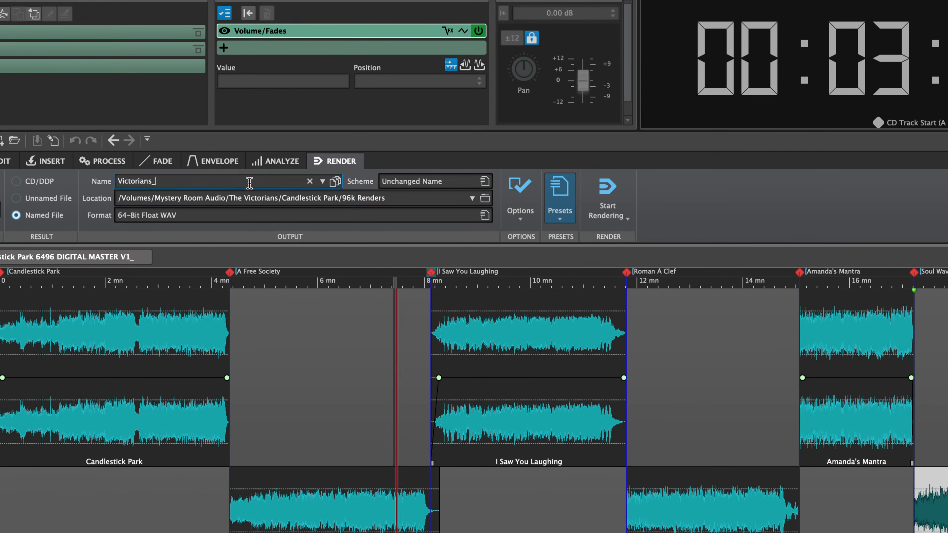
{"action": "type", "text": "_"}
{"action": "double_click", "coordinate": [284, 197]}
{"action": "key", "text": "super+c"}
{"action": "left_click", "coordinate": [272, 182]}
{"action": "key", "text": "super+v"}
{"action": "double_click", "coordinate": [331, 198]}
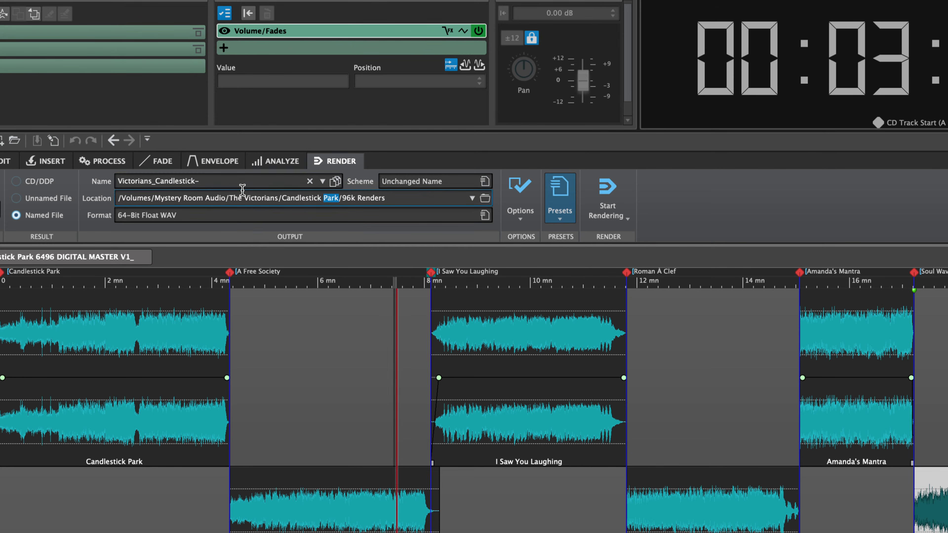
Complete the render name as Victorians_Candlestick-Park_V1 and render the whole montage to the 96k Renders folder
{"action": "left_click", "coordinate": [233, 181]}
{"action": "key", "text": "super+v"}
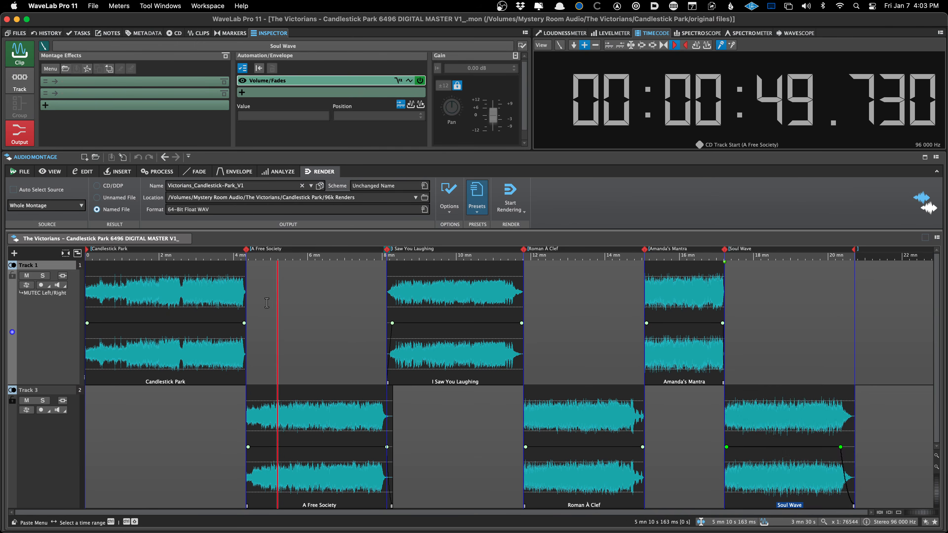
{"action": "left_click", "coordinate": [194, 341]}
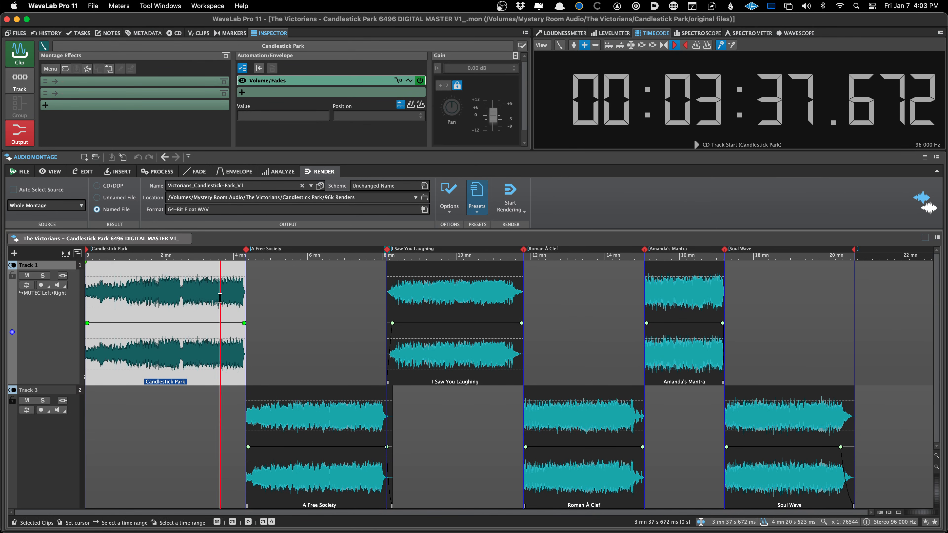
{"action": "left_click", "coordinate": [270, 293]}
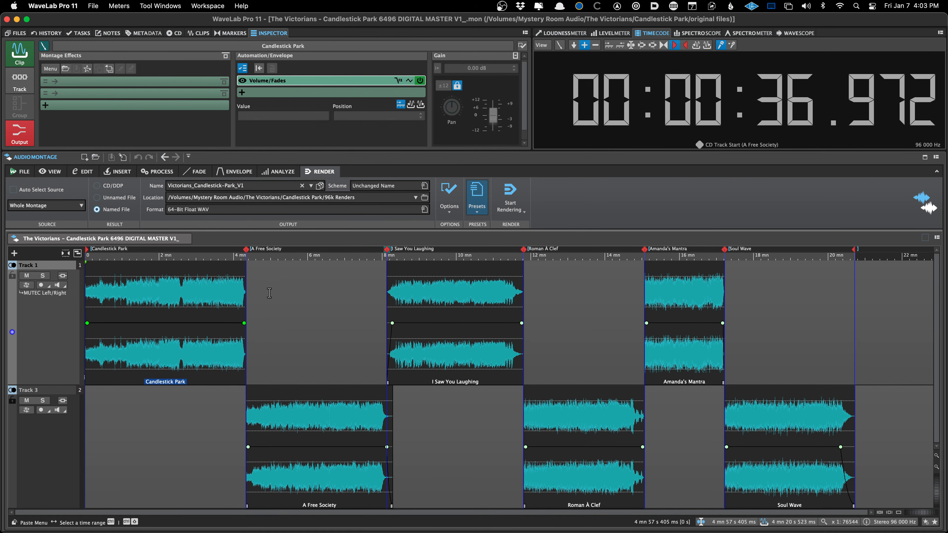
{"action": "key", "text": "super+r"}
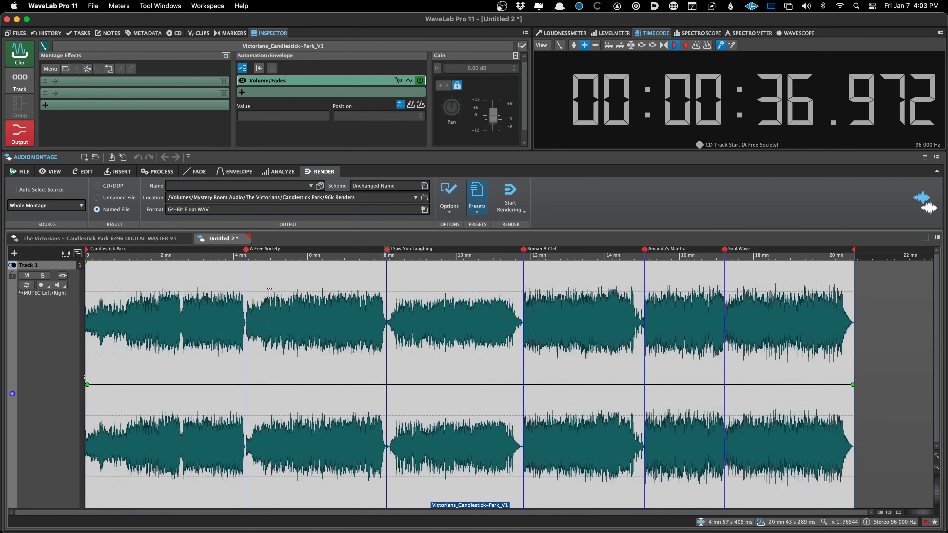
Copy the file name, without path and extension, of the Candlestick Park 6496 DIGITAL MASTER V1_ montage
{"action": "key", "text": "shift+Up"}
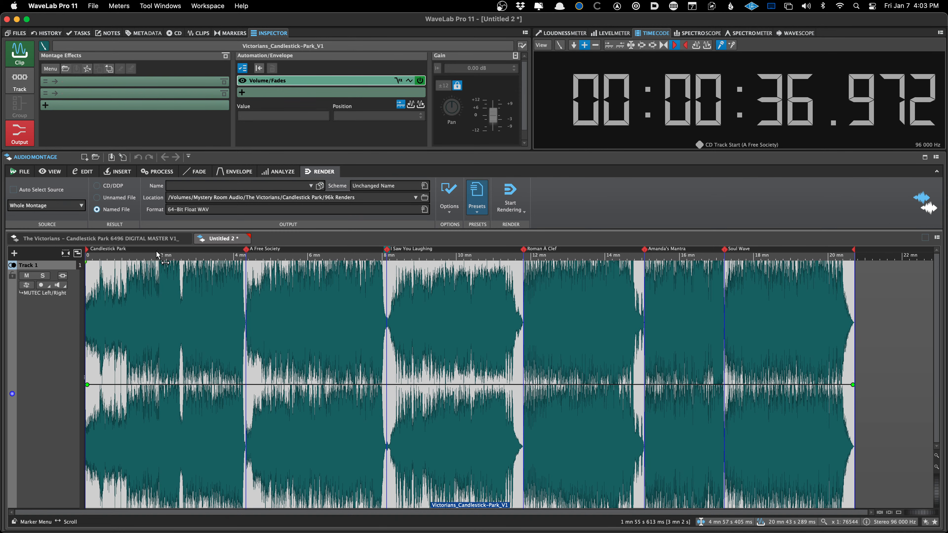
{"action": "key", "text": "super+shift+Down"}
{"action": "key", "text": "ctrl+Tab"}
{"action": "key", "text": "super+shift+c"}
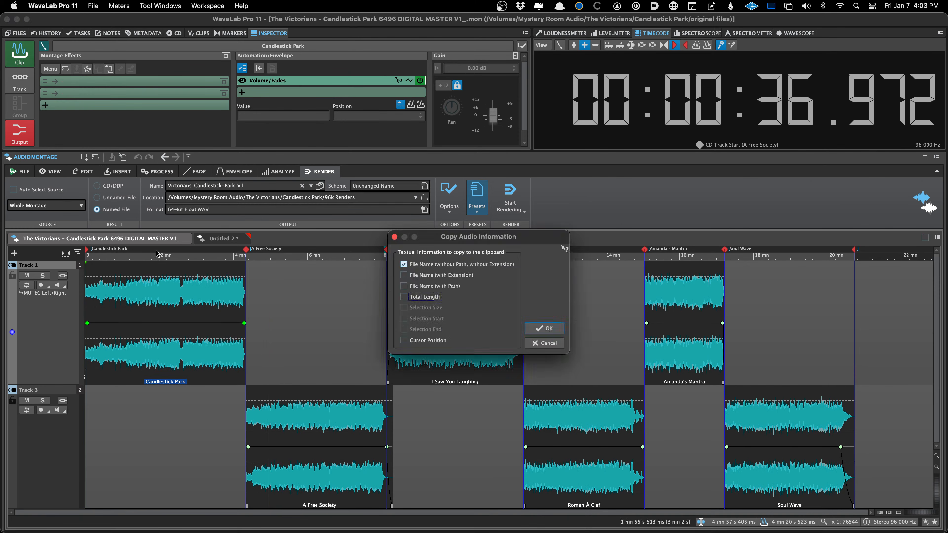
{"action": "key", "text": "Return"}
{"action": "key", "text": "ctrl+Tab"}
{"action": "key", "text": "super+s"}
{"action": "key", "text": "super+v"}
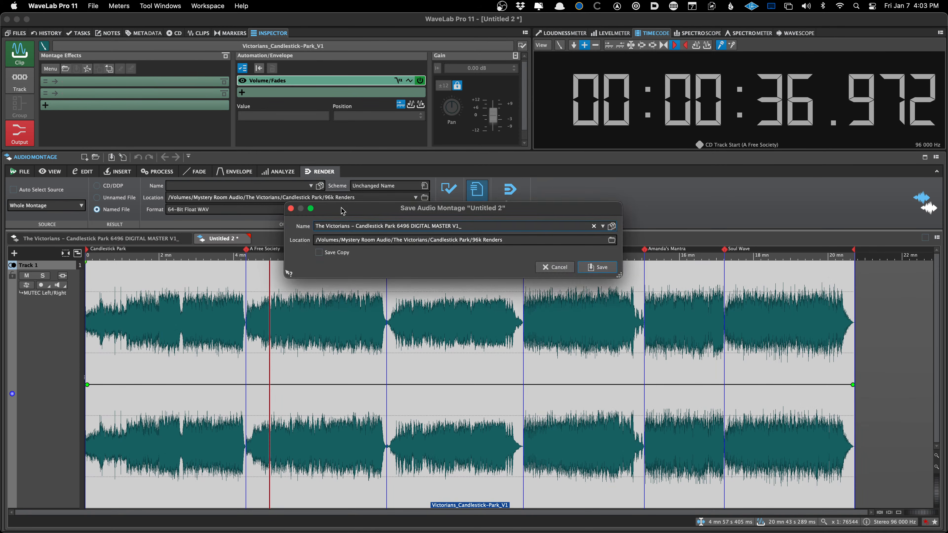
{"action": "key", "text": "Escape"}
Save the untitled montage in 96k Renders as "The Victorians - Candlestick Park 2496 DIGITAL MASTER V1"
{"action": "key", "text": "super+s"}
{"action": "key", "text": "super+v"}
{"action": "double_click", "coordinate": [402, 225]}
{"action": "type", "text": "2496"}
{"action": "key", "text": "Return"}
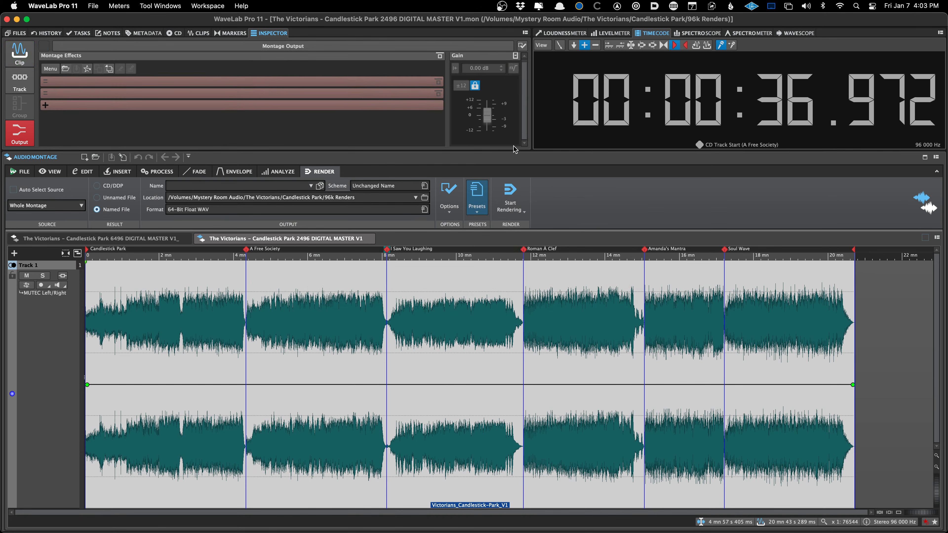
Load a saved plug-in chain on the montage output and replace its Ghz Good Dither plug-in with Steinberg's Lin Dither
{"action": "key", "text": "super+o"}
{"action": "double_click", "coordinate": [683, 224]}
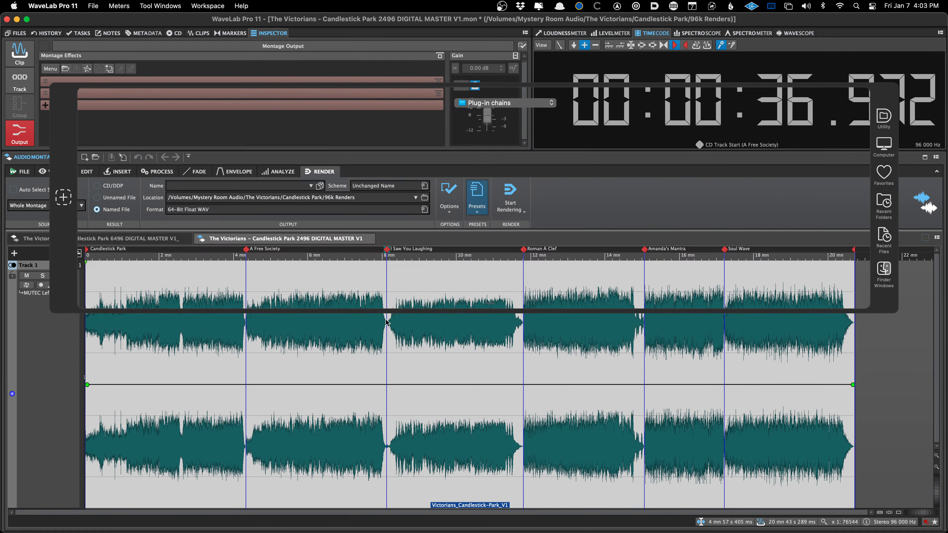
{"action": "left_click", "coordinate": [169, 82]}
{"action": "mouse_move", "coordinate": [231, 311]}
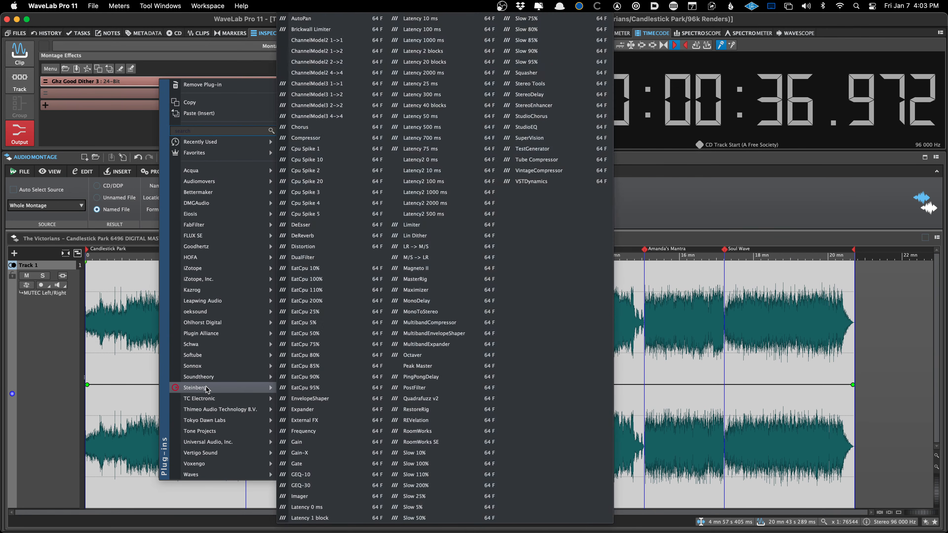
{"action": "mouse_move", "coordinate": [208, 388]}
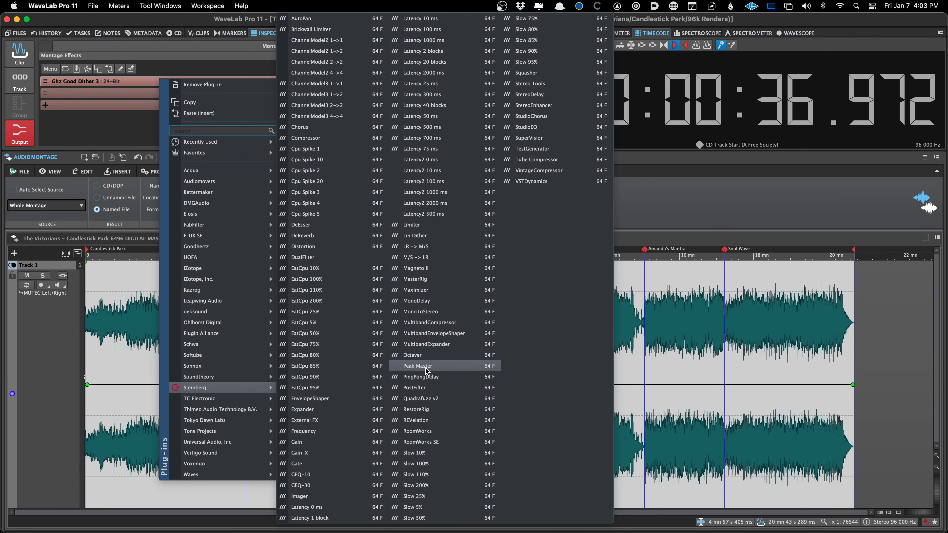
{"action": "left_click", "coordinate": [442, 242]}
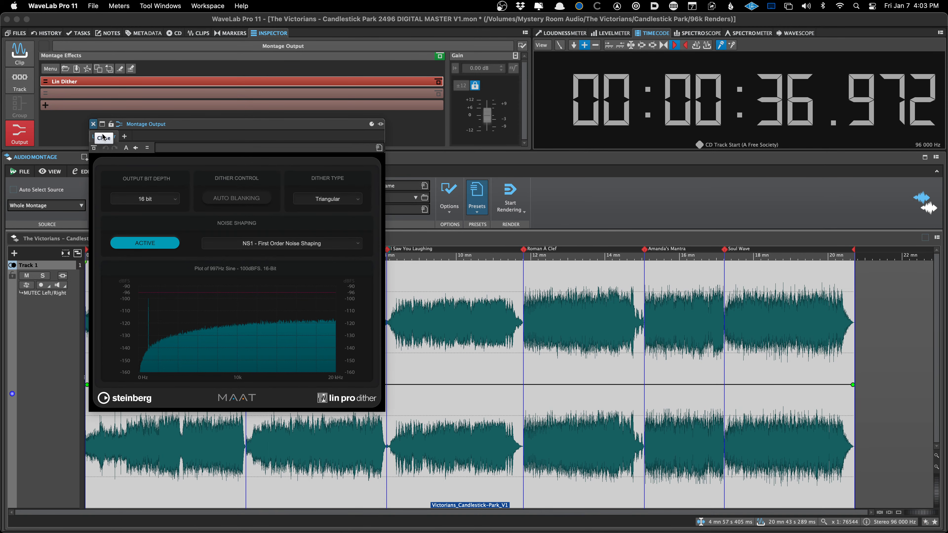
Choose the output bit depth in Lin Dither and save the montage
{"action": "left_click", "coordinate": [140, 200]}
{"action": "left_click", "coordinate": [135, 210]}
{"action": "key", "text": "super+s"}
{"action": "left_click", "coordinate": [93, 124]}
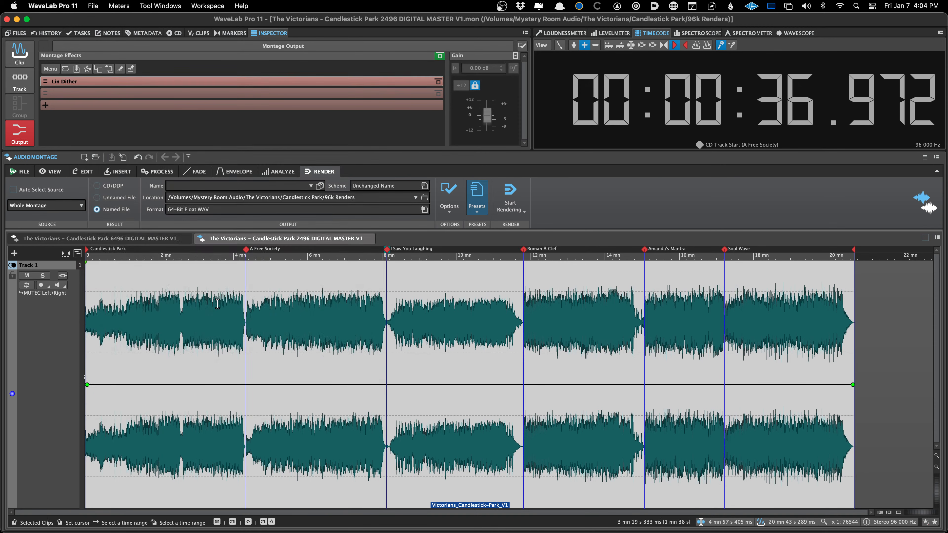
Apply the 24-Bit WAV Tracks render preset to the 2496 montage
{"action": "left_click", "coordinate": [220, 321]}
{"action": "left_click", "coordinate": [473, 200]}
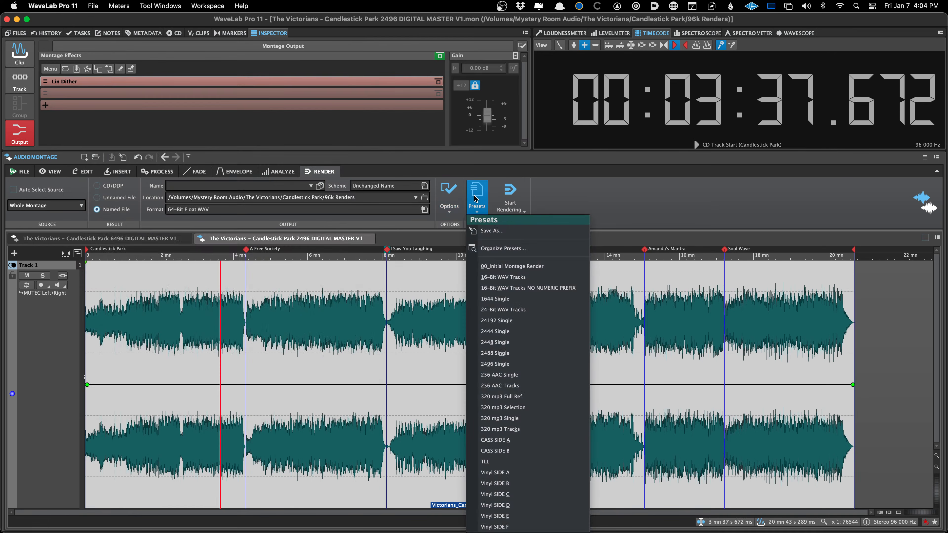
{"action": "left_click", "coordinate": [493, 288]}
Set the render location to a Victorians_Candlestick-Park_2496_WAV_V1 folder inside Candlestick Park and render the tracks
{"action": "left_click", "coordinate": [427, 200]}
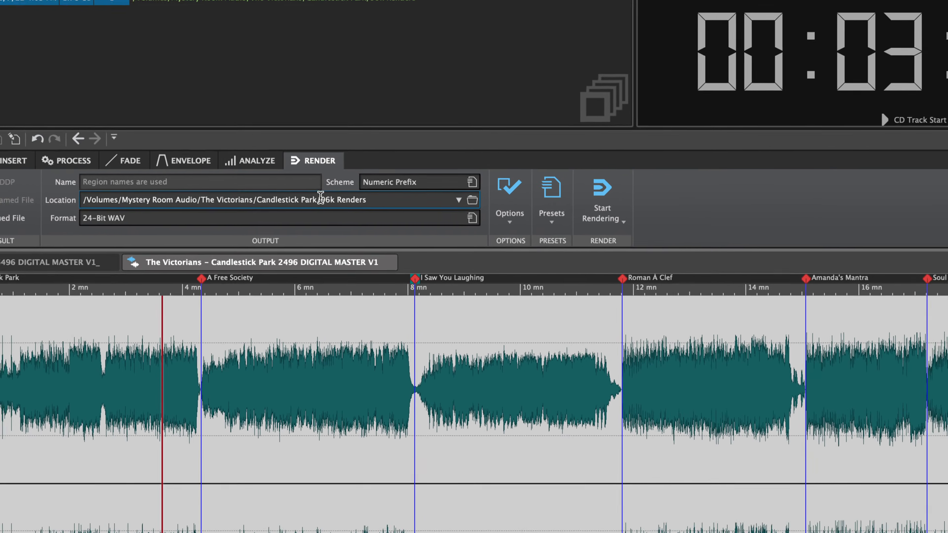
{"action": "left_click_drag", "start_coordinate": [329, 197], "coordinate": [396, 206]}
{"action": "key", "text": "super+v"}
{"action": "key", "text": "BackSpace"}
{"action": "key", "text": "BackSpace"}
{"action": "key", "text": "BackSpace"}
{"action": "key", "text": "BackSpace"}
{"action": "key", "text": "Left"}
{"action": "key", "text": "Left"}
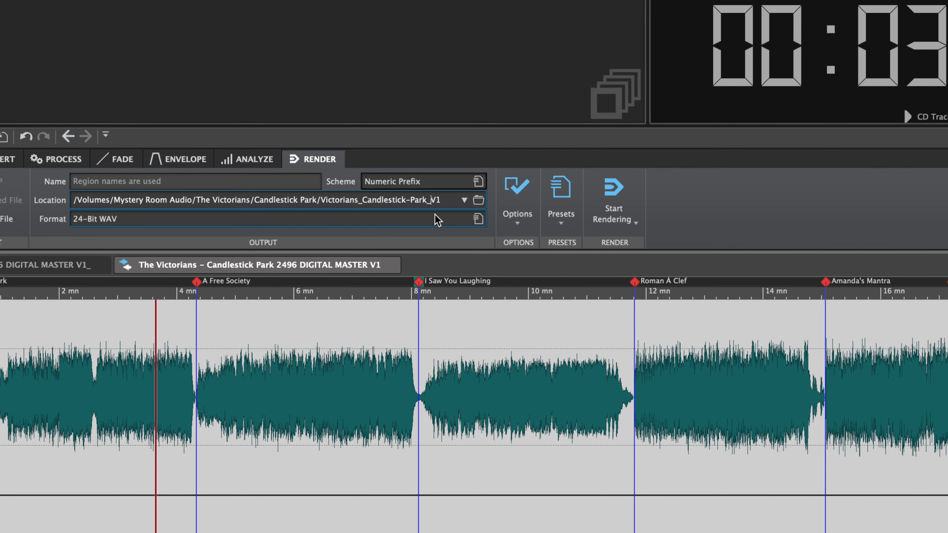
{"action": "type", "text": "2496_WAV_"}
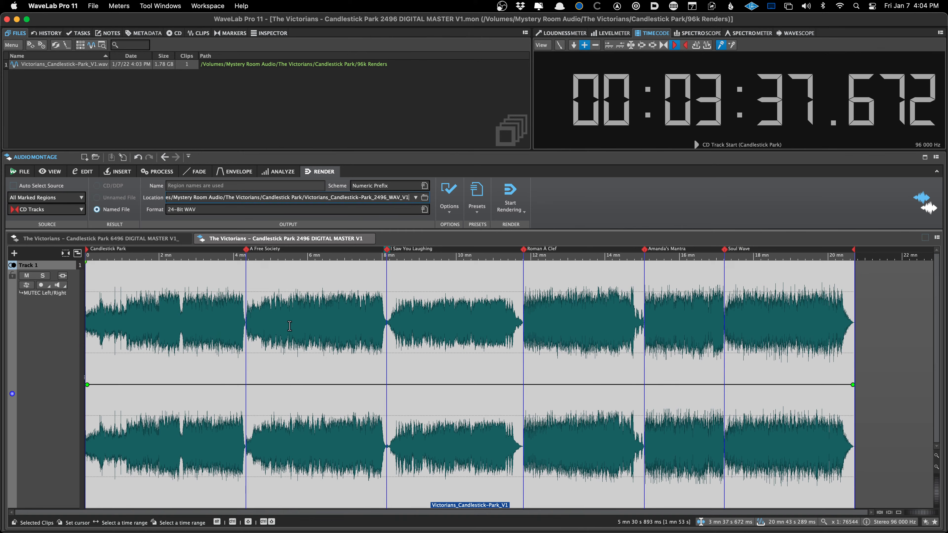
{"action": "left_click", "coordinate": [266, 402]}
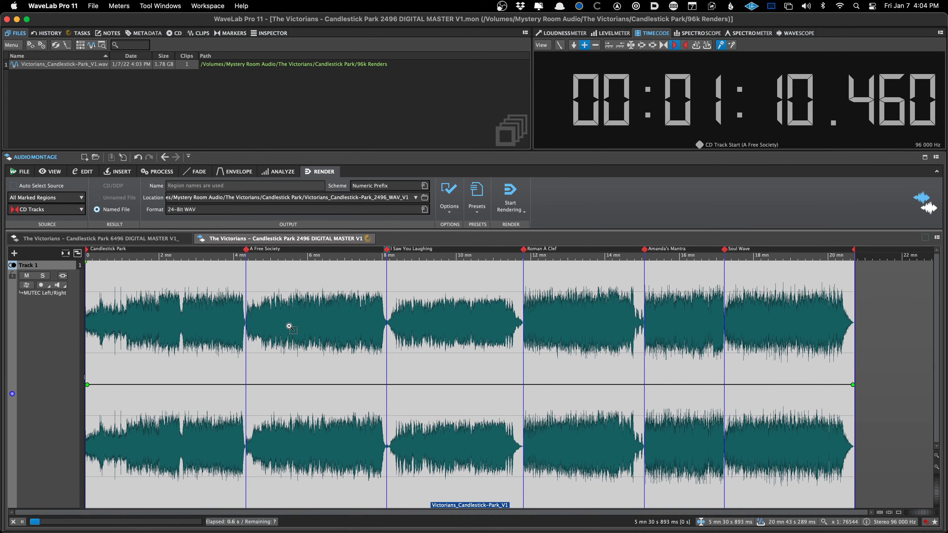
Switch to Path Finder and inspect the rendered 01 Candlestick Park.wav in the Victorians_Candlestick-Park_2496_WAV_V1 folder
{"action": "key", "text": "super+Tab"}
{"action": "key", "text": "super+Tab"}
{"action": "key", "text": "super+Tab"}
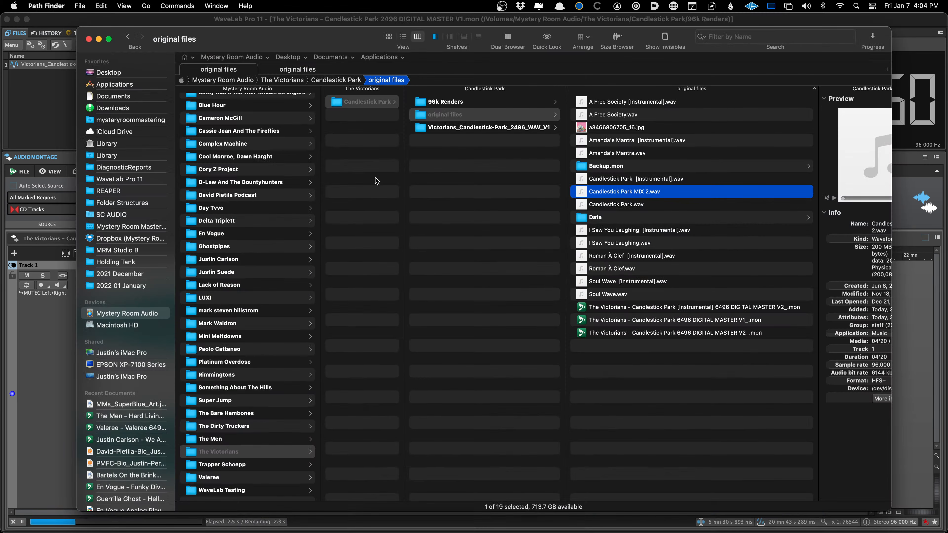
{"action": "left_click", "coordinate": [451, 128]}
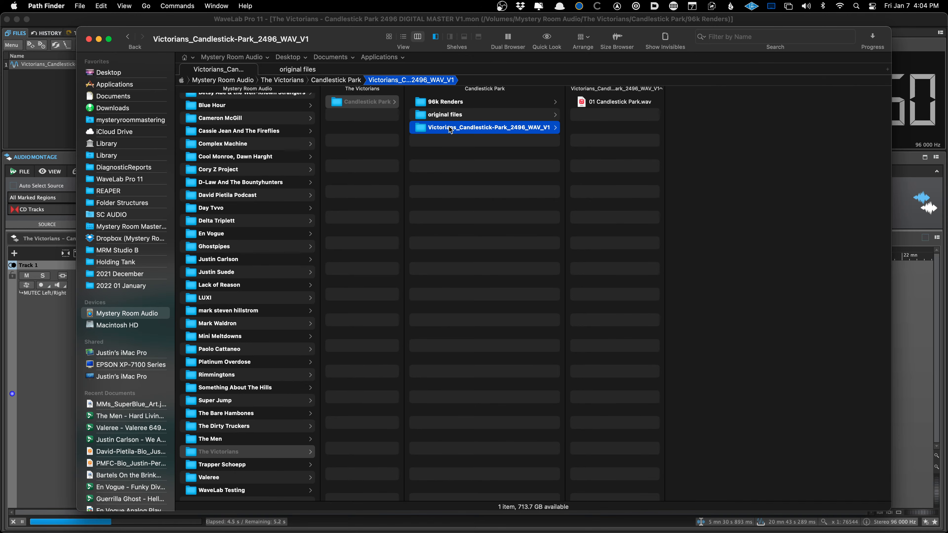
{"action": "key", "text": "Right"}
{"action": "key", "text": "space"}
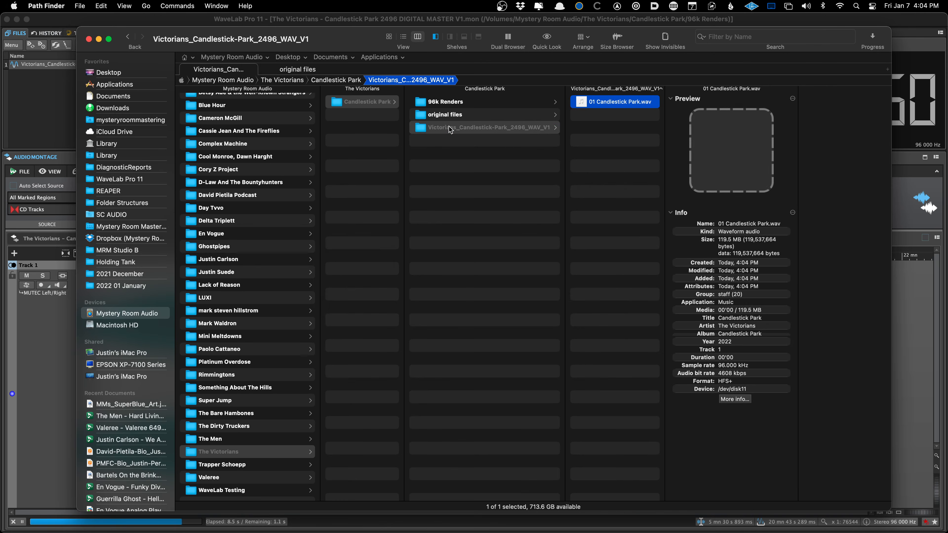
Switch to iZotope RX 9 and add Victorians_Candlestick-Park_V1.wav from Candlestick Park's 96k Renders folder to the batch input
{"action": "key", "text": "super+Tab"}
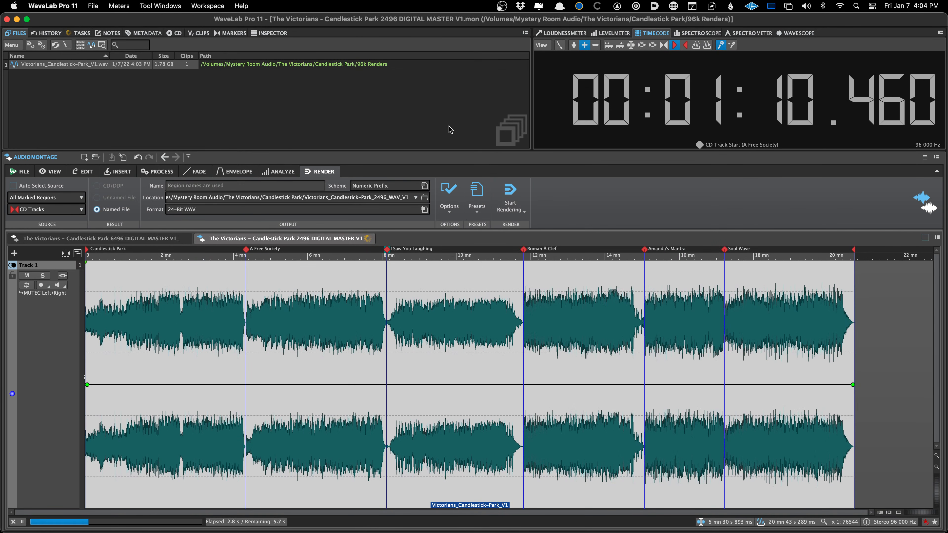
{"action": "key", "text": "super+Tab"}
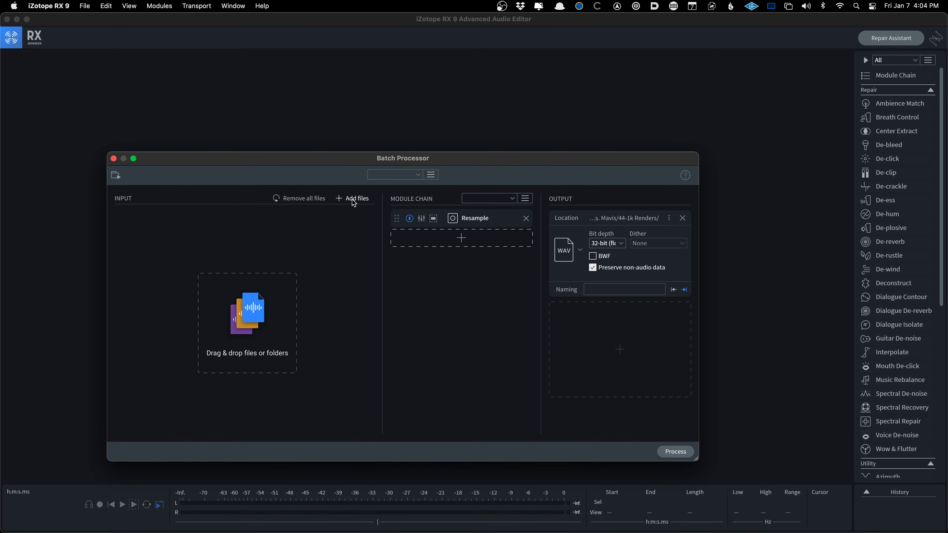
{"action": "left_click", "coordinate": [354, 203]}
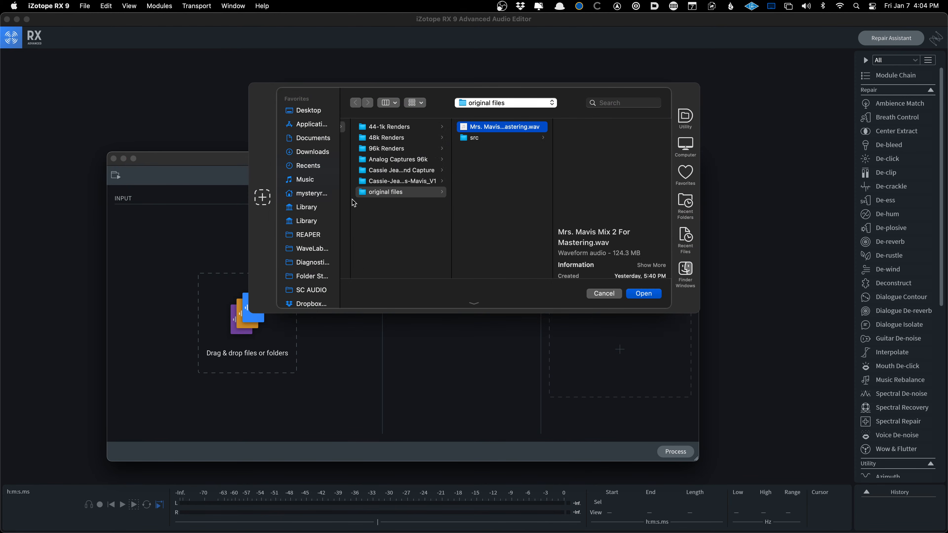
{"action": "key", "text": "Left"}
{"action": "key", "text": "Up"}
{"action": "key", "text": "Up"}
{"action": "key", "text": "Up"}
{"action": "key", "text": "Up"}
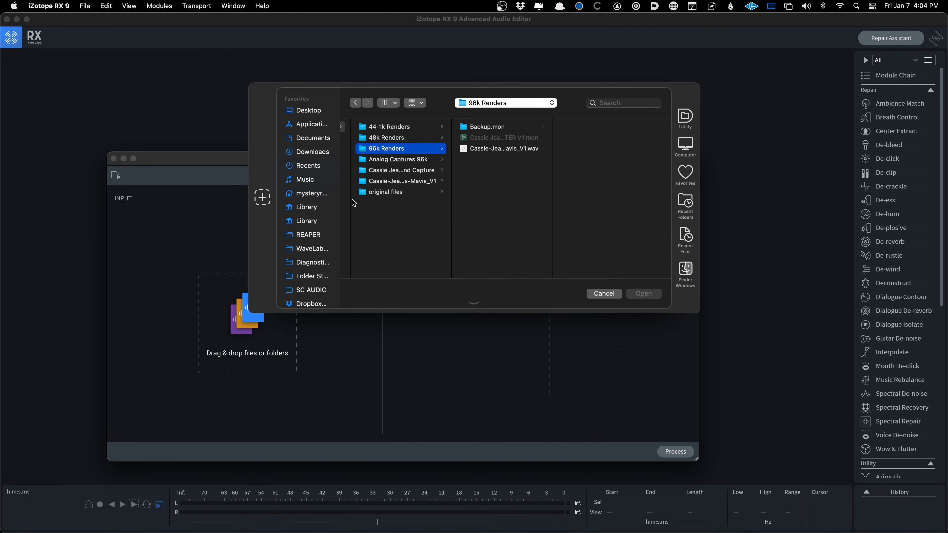
{"action": "key", "text": "Right"}
{"action": "key", "text": "Down"}
{"action": "key", "text": "alt+Up"}
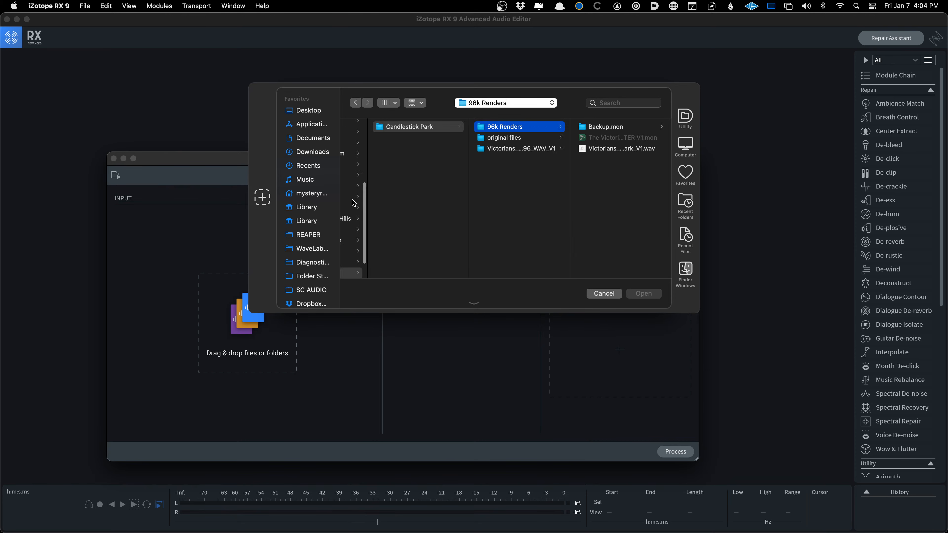
{"action": "key", "text": "Right"}
{"action": "key", "text": "Down"}
{"action": "key", "text": "Return"}
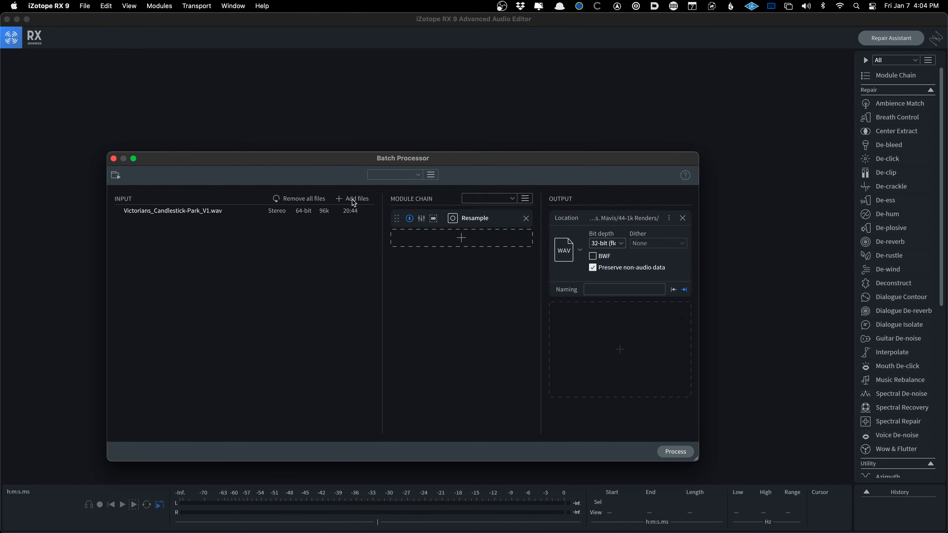
Load the 44-1k batch preset and process the file into a new "44-1k Renders" folder inside Candlestick Park
{"action": "left_click", "coordinate": [390, 176]}
{"action": "left_click", "coordinate": [390, 208]}
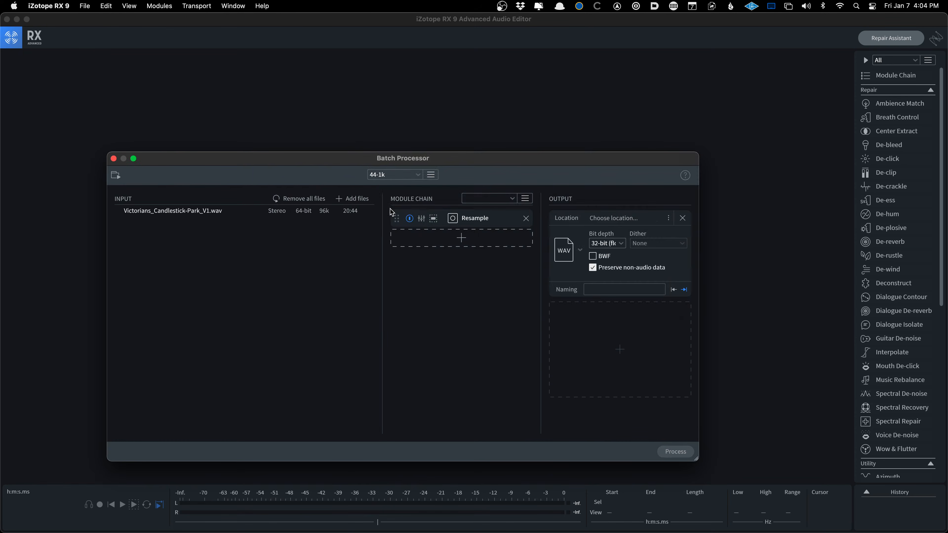
{"action": "left_click", "coordinate": [637, 219]}
{"action": "key", "text": "Left"}
{"action": "key", "text": "Left"}
{"action": "key", "text": "super+shift+n"}
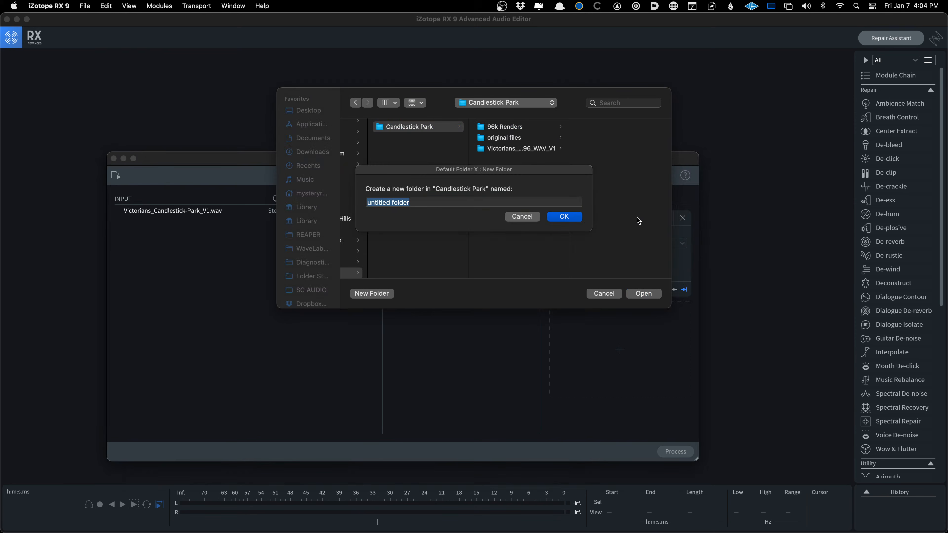
{"action": "type", "text": "44-1k Renders"}
{"action": "key", "text": "Return"}
{"action": "key", "text": "Return"}
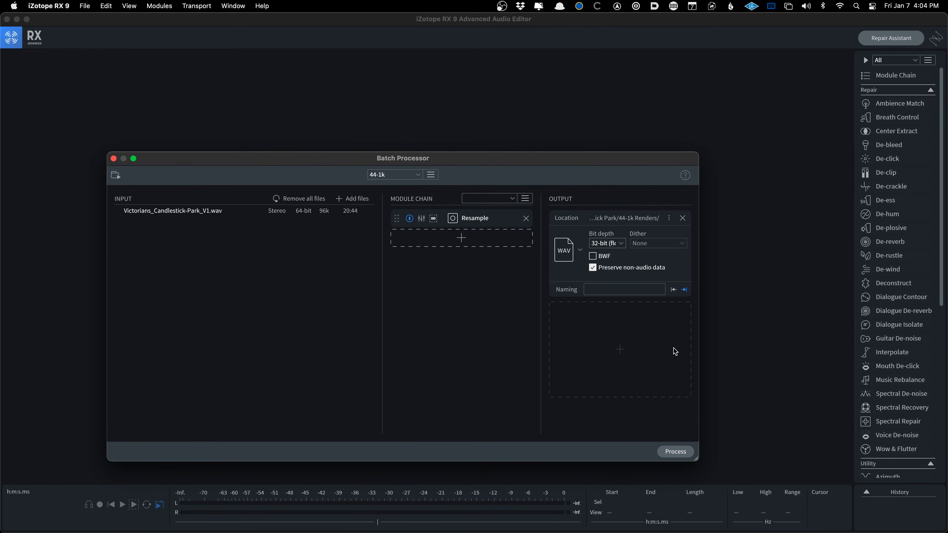
{"action": "left_click", "coordinate": [675, 452]}
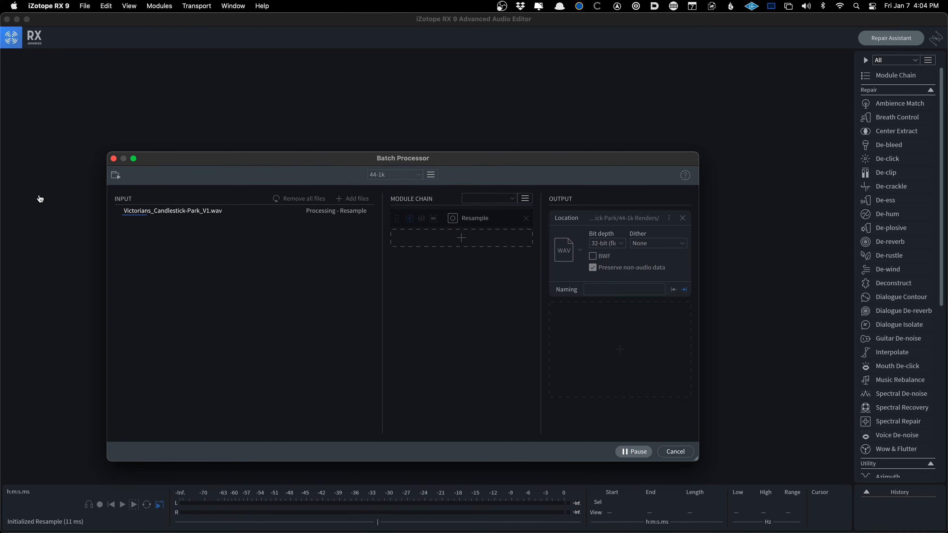
Switch to Path Finder and preview the rendered 24-bit WAV tracks one after another, checking their metadata
{"action": "key", "text": "super+Tab"}
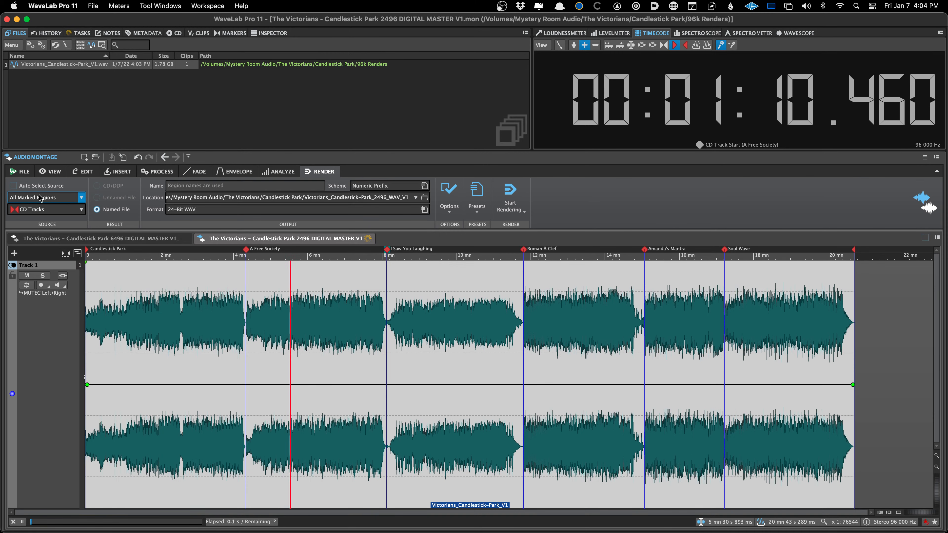
{"action": "key", "text": "super+Tab"}
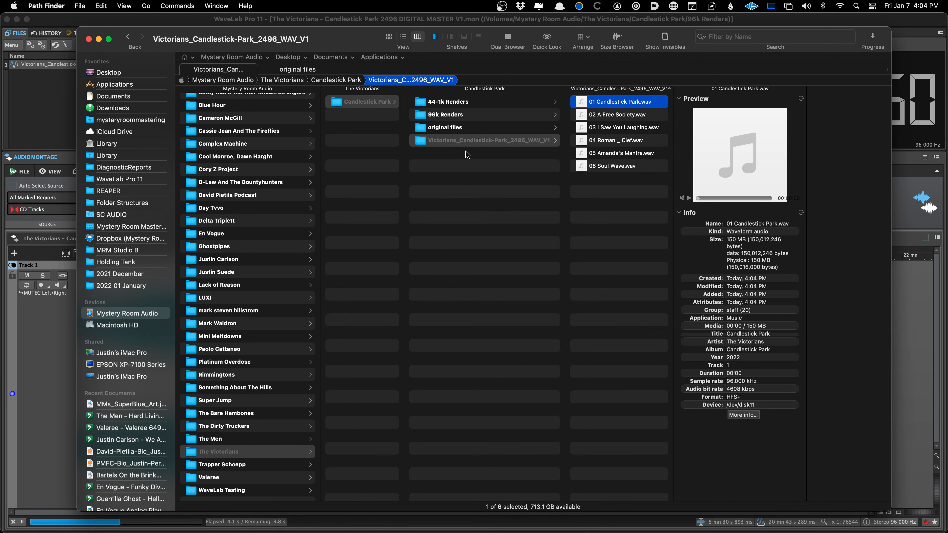
{"action": "key", "text": "space"}
{"action": "key", "text": "Down"}
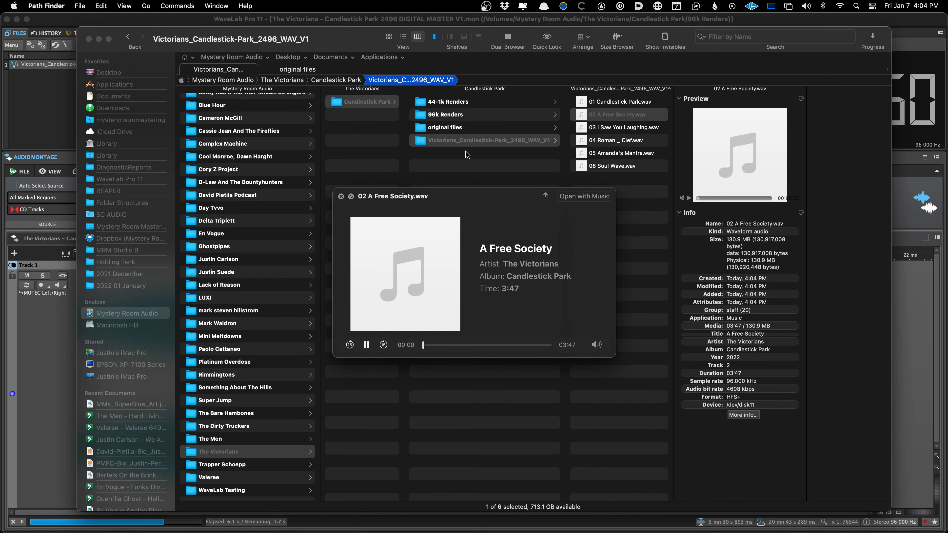
{"action": "key", "text": "Down"}
{"action": "key", "text": "Down"}
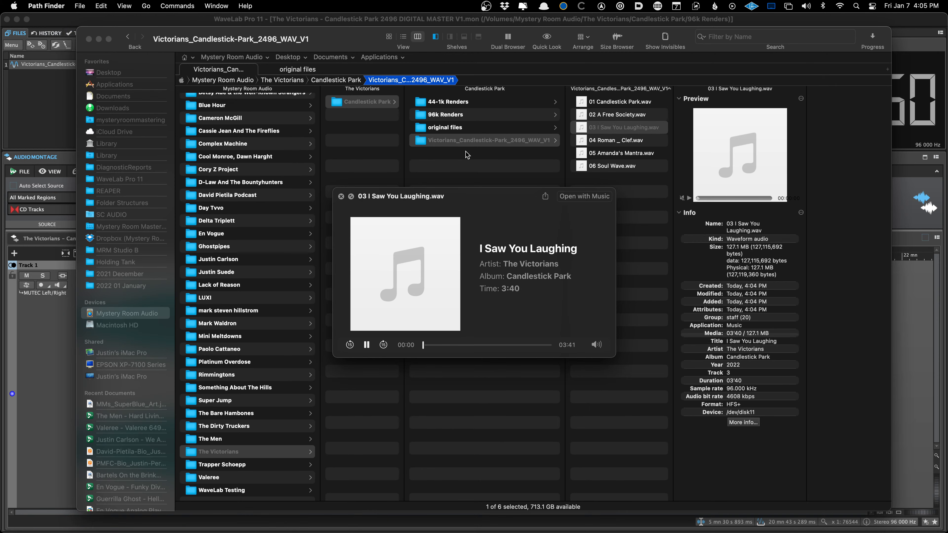
Finish previewing the rendered tracks in Victorians_Candlestick-Park_2496_WAV_V1 and switch back to WaveLab
{"action": "key", "text": "Down"}
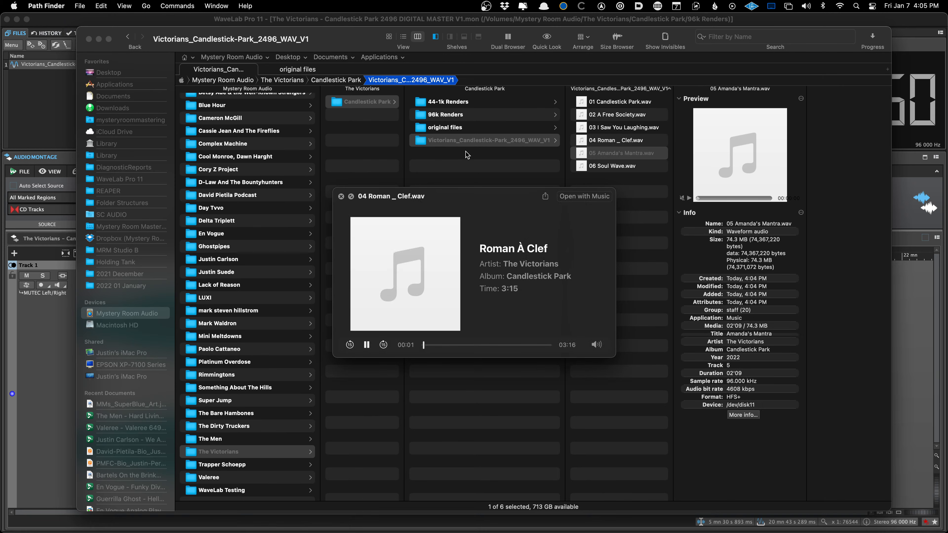
{"action": "key", "text": "space"}
{"action": "key", "text": "super+Tab"}
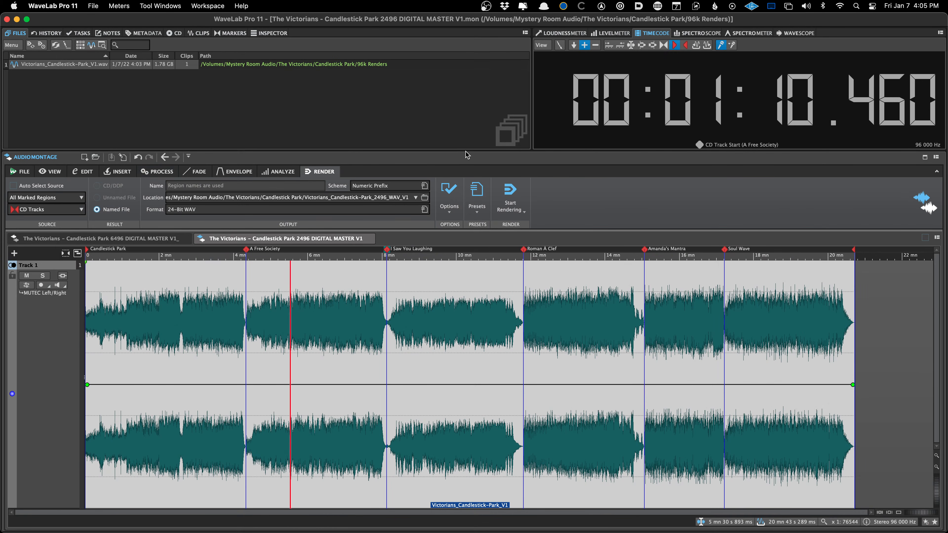
Review the metadata settings of the Candlestick Park 6496 DIGITAL MASTER V1_ montage and close the metadata editor
{"action": "left_click", "coordinate": [93, 238]}
{"action": "left_click", "coordinate": [246, 238]}
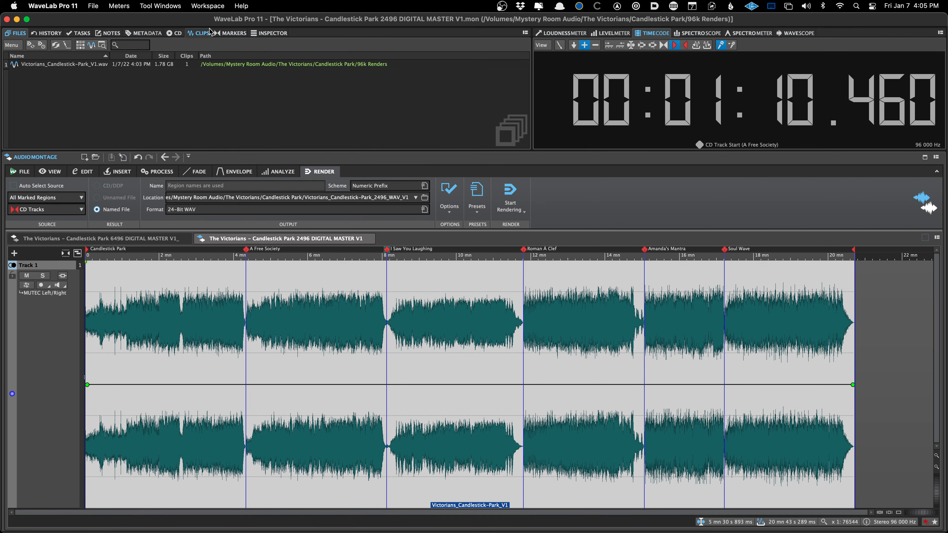
{"action": "left_click", "coordinate": [101, 238]}
{"action": "left_click", "coordinate": [143, 33]}
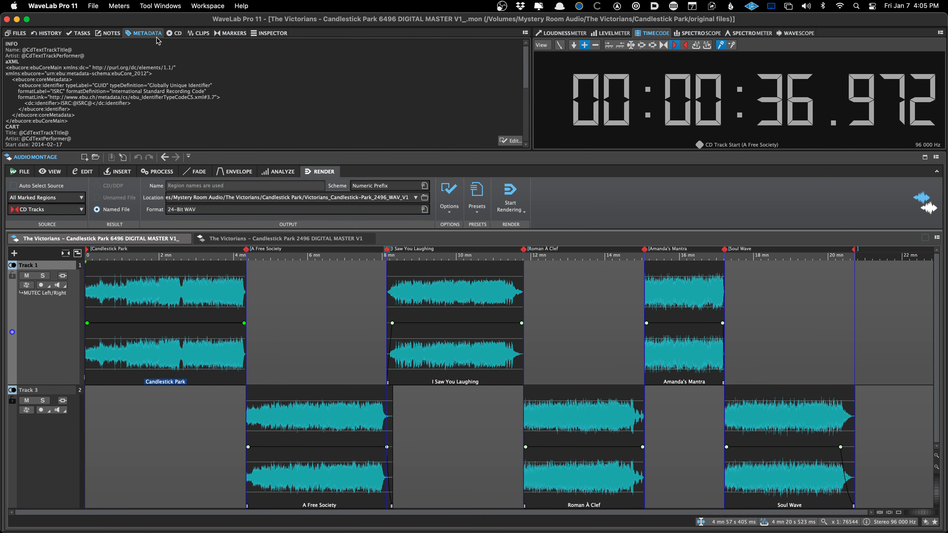
{"action": "left_click", "coordinate": [511, 141]}
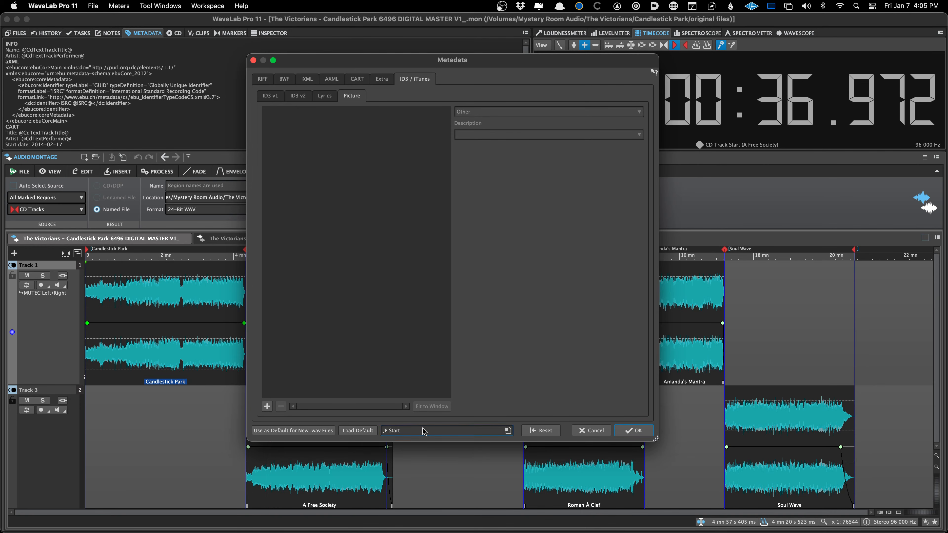
{"action": "left_click", "coordinate": [620, 433]}
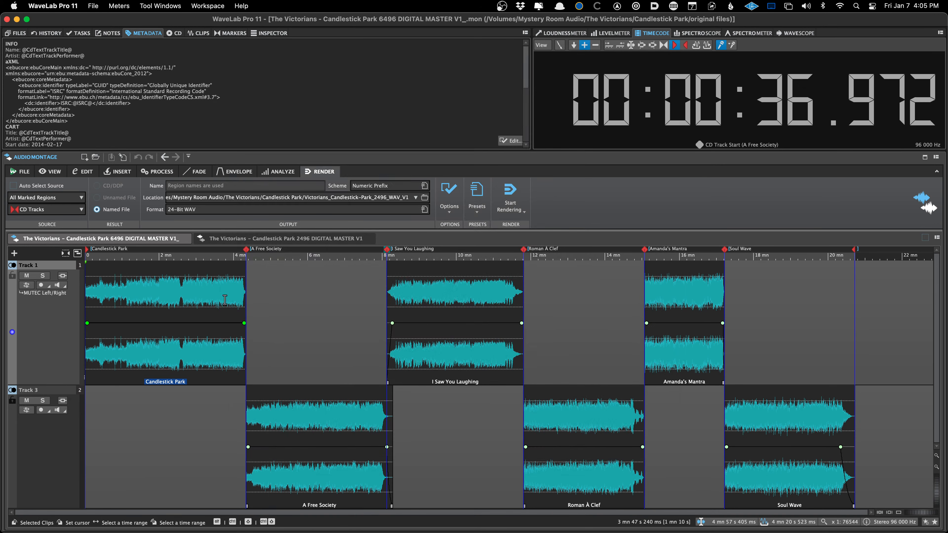
Create a customized duplicate of the 2496 DIGITAL MASTER V1 montage using the new audio files in Candlestick Park's 44-1k Renders folder
{"action": "left_click", "coordinate": [233, 242]}
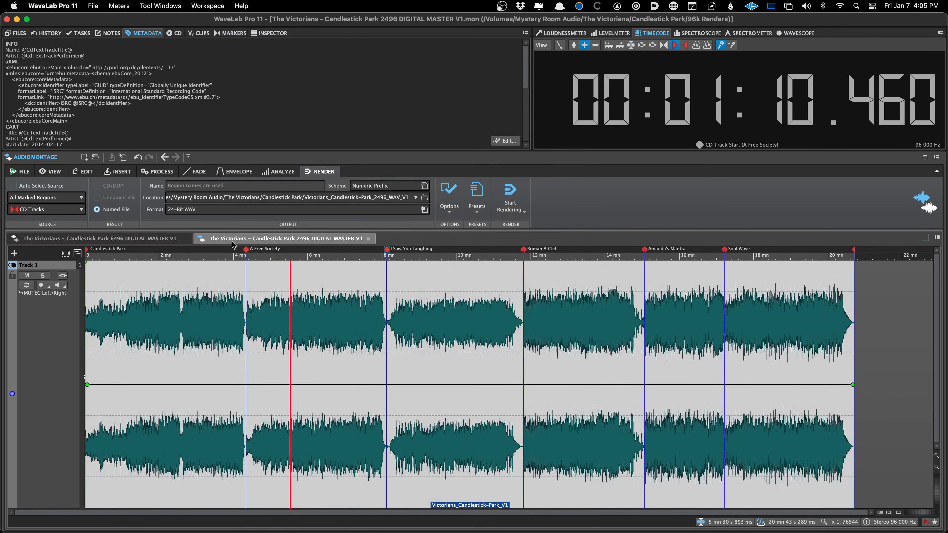
{"action": "left_click", "coordinate": [225, 304]}
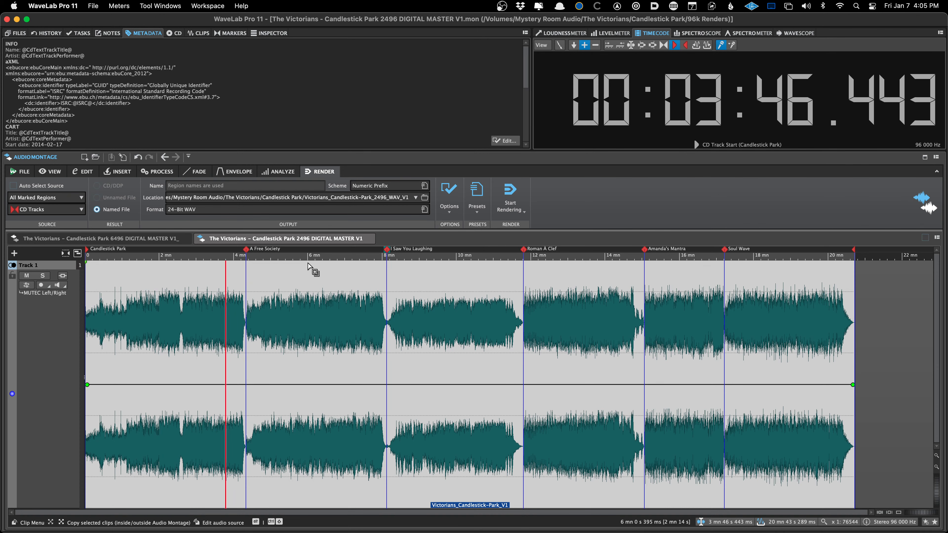
{"action": "key", "text": "super+shift+d"}
{"action": "left_click", "coordinate": [635, 310]}
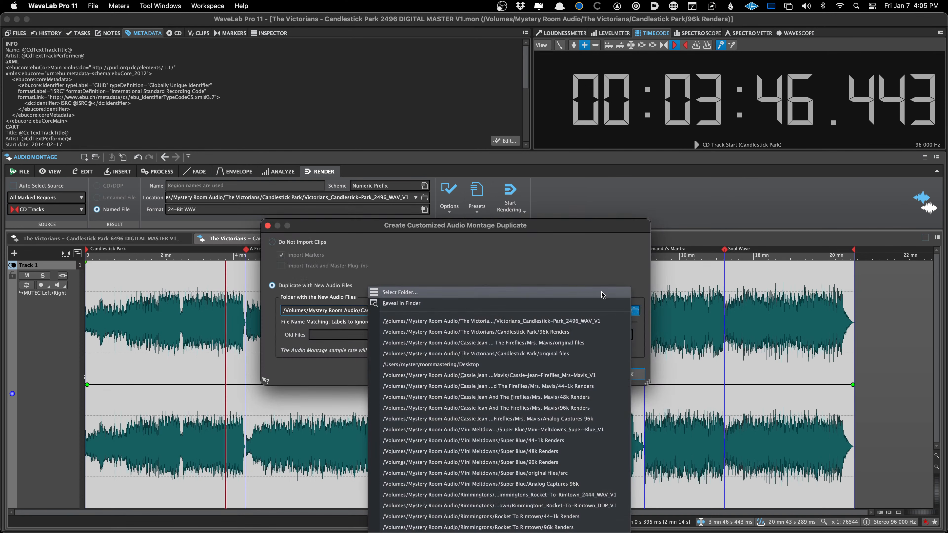
{"action": "left_click", "coordinate": [410, 295]}
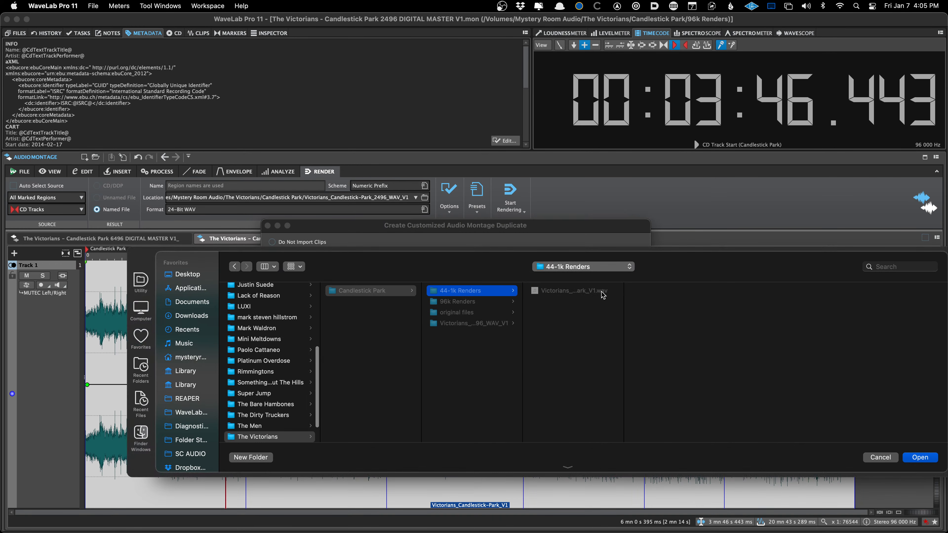
{"action": "key", "text": "Return"}
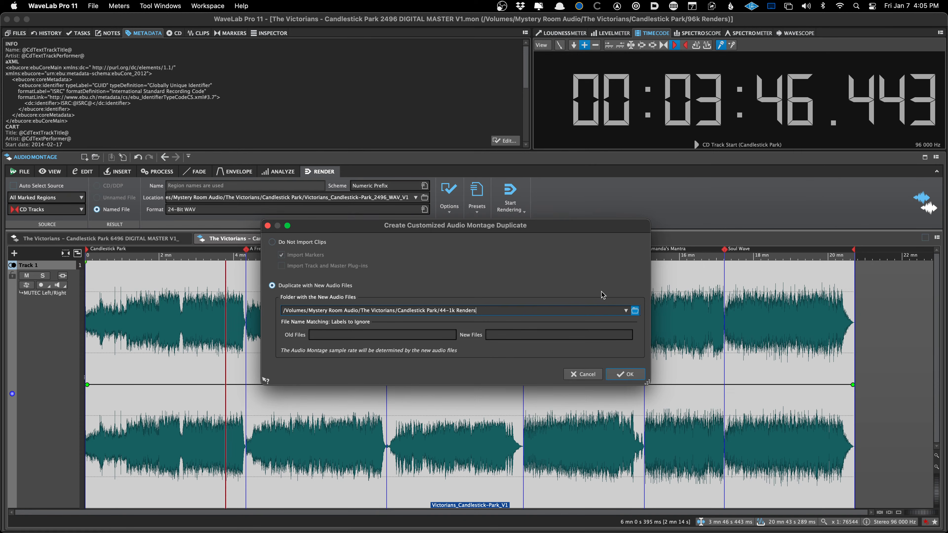
{"action": "key", "text": "Return"}
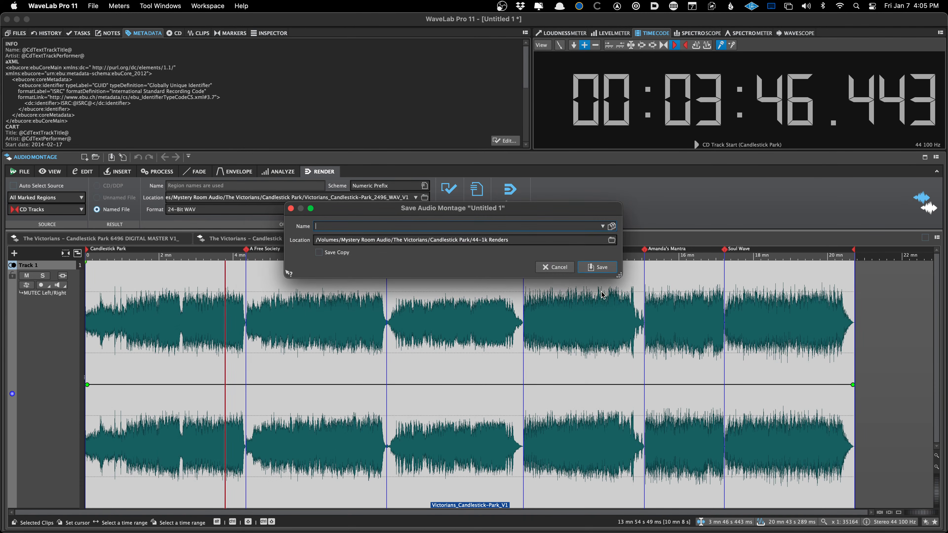
Save the duplicated montage in 44-1k Renders as "The Victorians - Candlestick Park 2444 DIGITAL MASTER V1"
{"action": "left_click", "coordinate": [421, 240]}
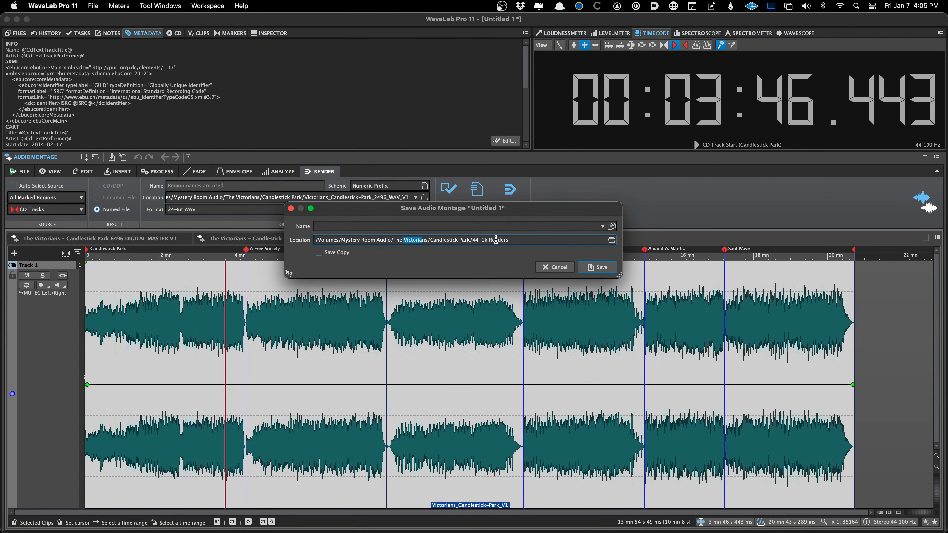
{"action": "left_click", "coordinate": [554, 267]}
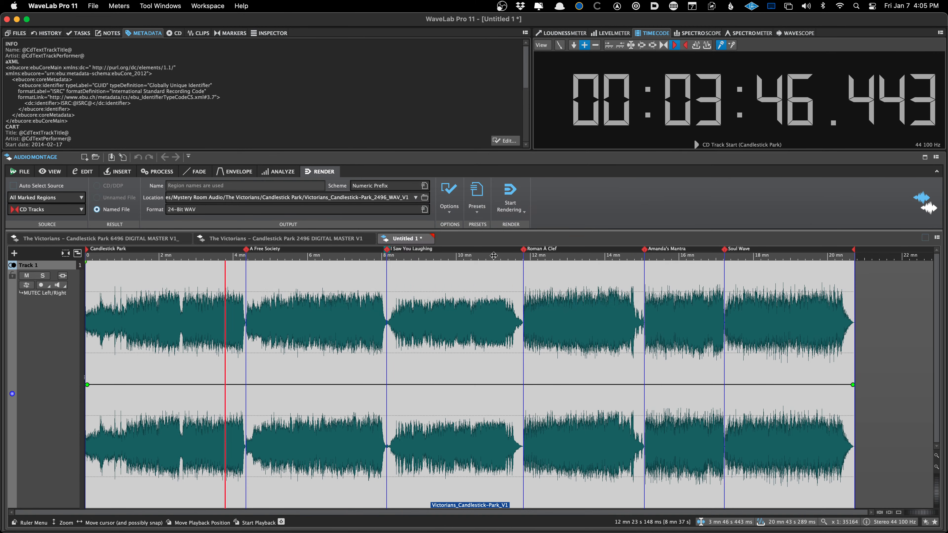
{"action": "left_click", "coordinate": [416, 242]}
{"action": "key", "text": "super+s"}
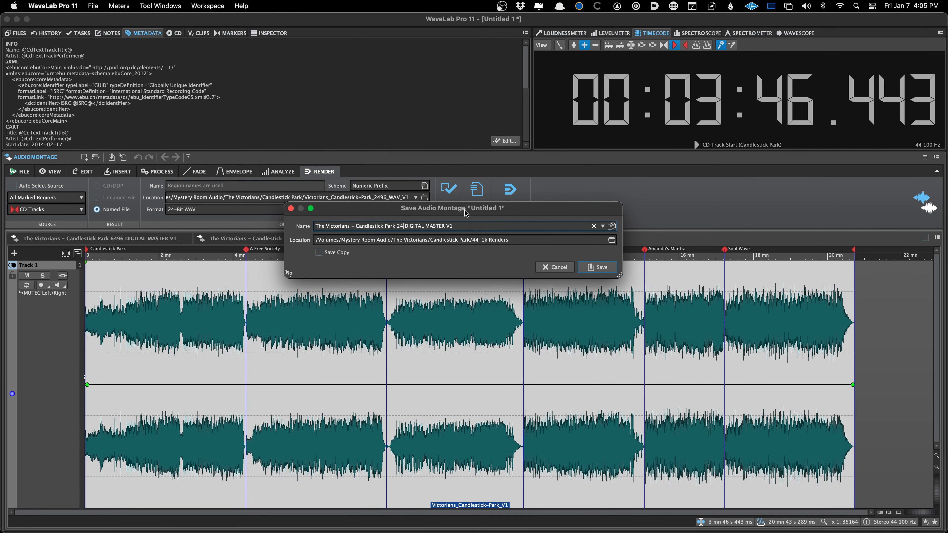
{"action": "type", "text": "44"}
{"action": "key", "text": "Return"}
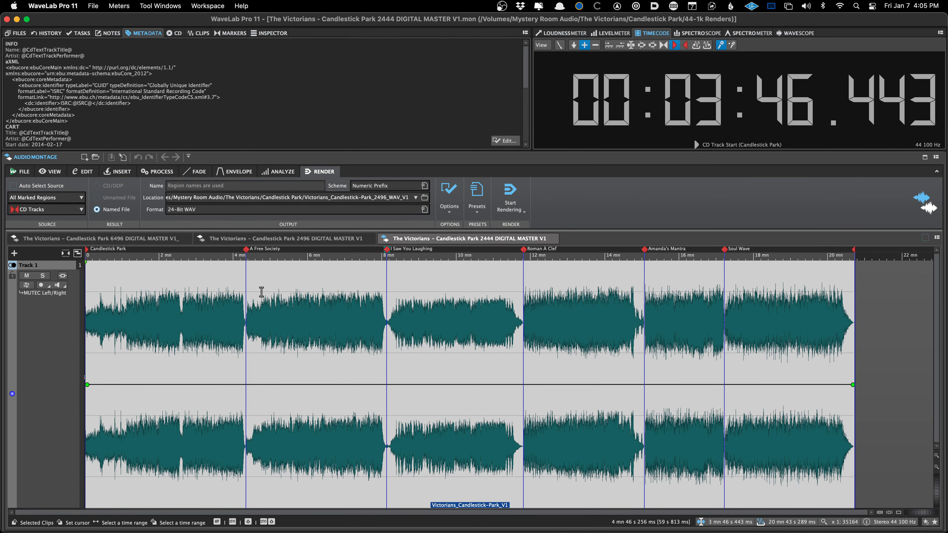
Compare the marker times and track lengths across the 6496, 2496 and 2444 montages
{"action": "left_click", "coordinate": [277, 239]}
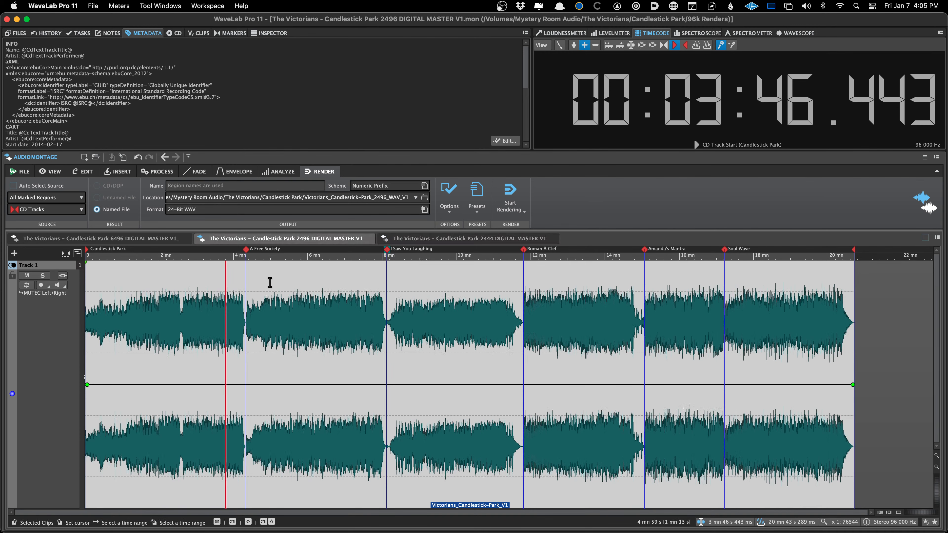
{"action": "left_click", "coordinate": [442, 240]}
{"action": "left_click", "coordinate": [230, 33]}
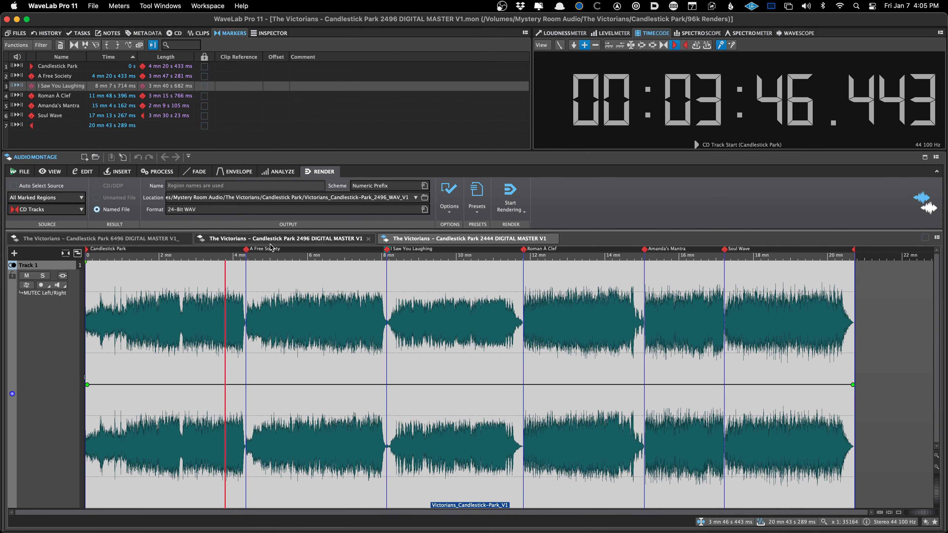
{"action": "key", "text": "ctrl+shift+Tab"}
{"action": "key", "text": "ctrl+Tab"}
{"action": "key", "text": "ctrl+shift+Tab"}
{"action": "key", "text": "ctrl+shift+Tab"}
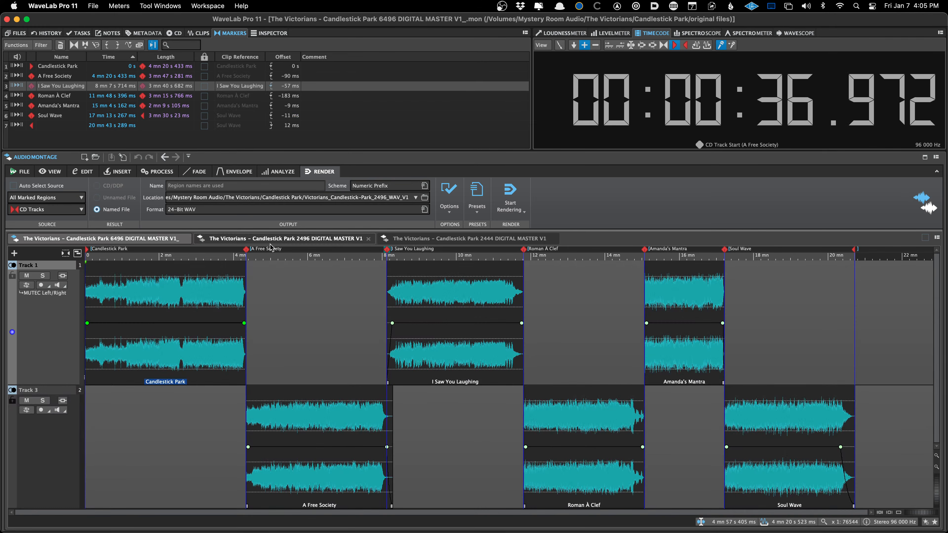
{"action": "key", "text": "ctrl+Tab"}
{"action": "key", "text": "ctrl+shift+Tab"}
{"action": "key", "text": "ctrl+Tab"}
{"action": "key", "text": "ctrl+shift+Tab"}
{"action": "key", "text": "ctrl+Tab"}
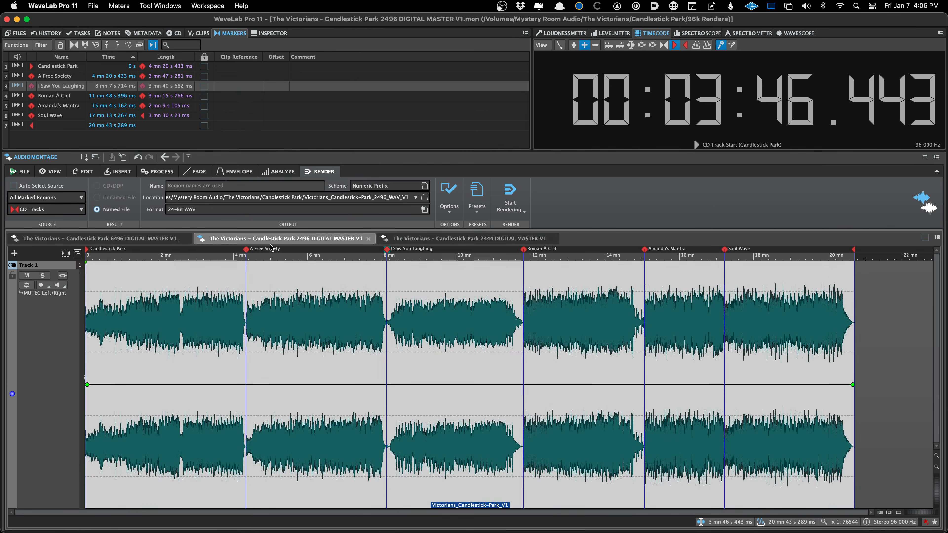
{"action": "key", "text": "ctrl+Tab"}
{"action": "key", "text": "ctrl+Tab"}
{"action": "key", "text": "ctrl+shift+Tab"}
{"action": "key", "text": "ctrl+shift+Tab"}
{"action": "key", "text": "ctrl+Tab"}
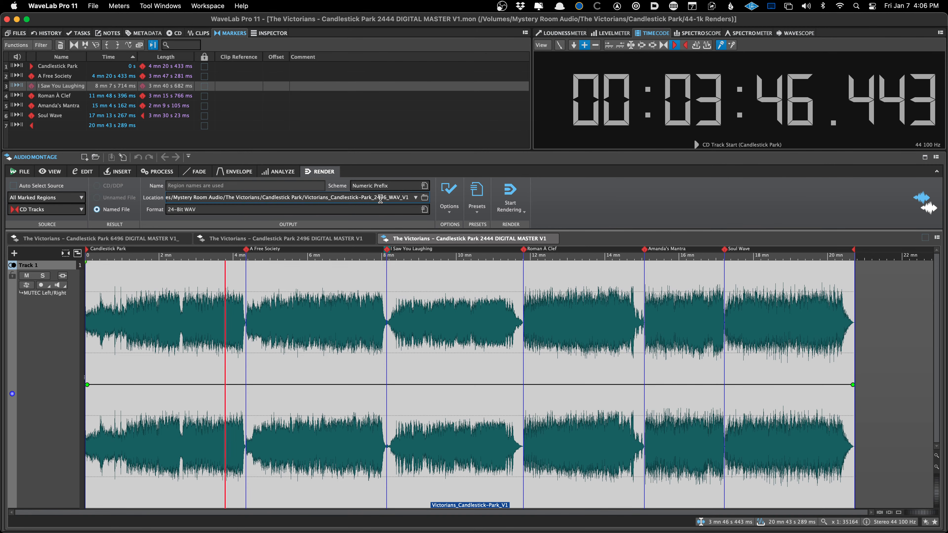
Set the 2444 montage's render location to the Victorians_Candlestick-Park_2444_WAV_V1 folder and render its CD tracks as 24-bit WAV
{"action": "left_click", "coordinate": [387, 196]}
{"action": "key", "text": "BackSpace"}
{"action": "key", "text": "BackSpace"}
{"action": "type", "text": "44"}
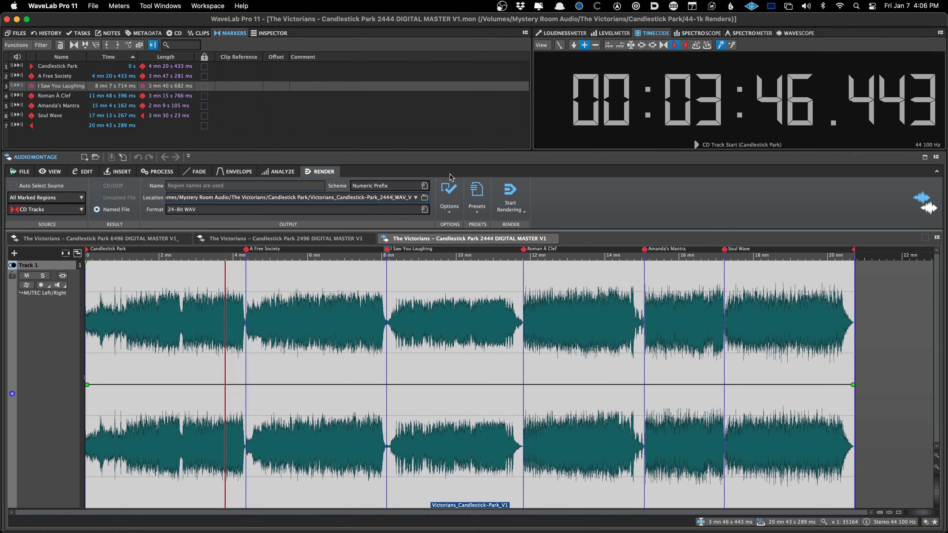
{"action": "key", "text": "Return"}
Switch to Path Finder to inspect the 44.1 kHz 01 Candlestick Park.wav in Victorians_Candlestick-Park_2444_WAV_V1, and return to WaveLab
{"action": "key", "text": "super+Tab"}
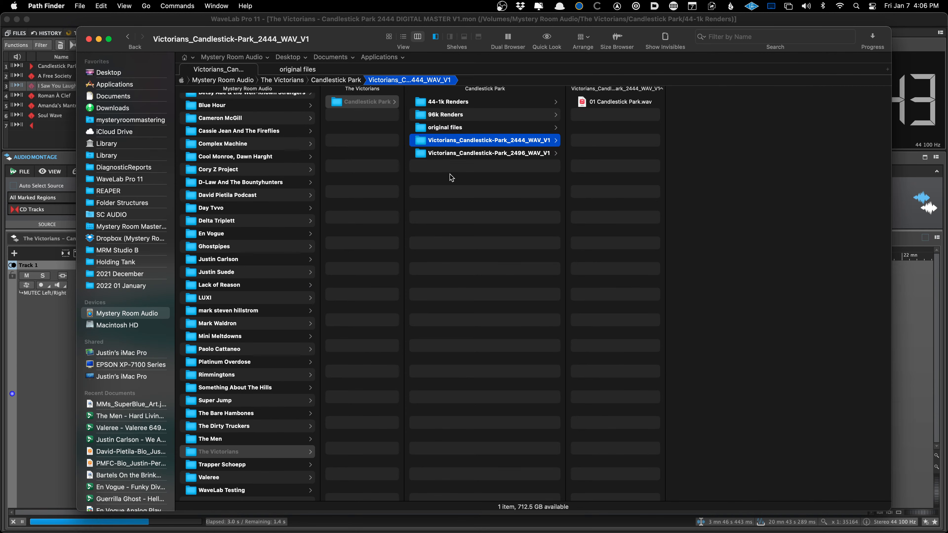
{"action": "key", "text": "Right"}
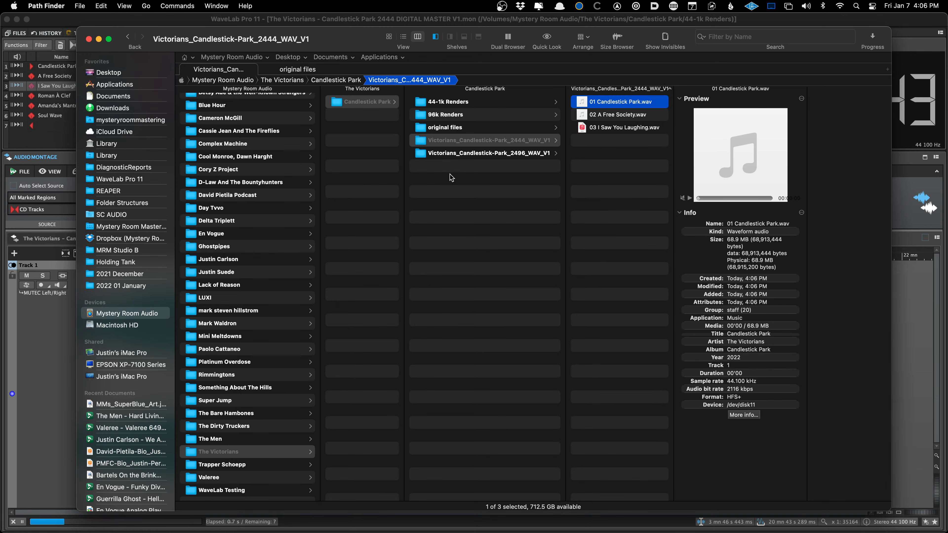
{"action": "key", "text": "super+Tab"}
Save the montage under the new name "The Victorians - Candlestick Park 1644 DIGITAL MASTER V1" in 44-1k Renders
{"action": "left_click", "coordinate": [338, 338]}
{"action": "key", "text": "super+shift+s"}
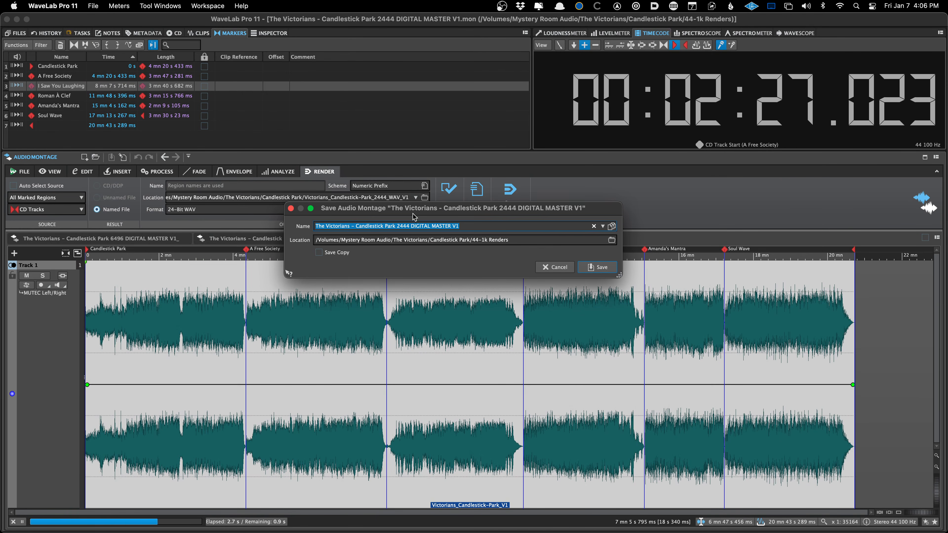
{"action": "double_click", "coordinate": [405, 226]}
{"action": "key", "text": "Right"}
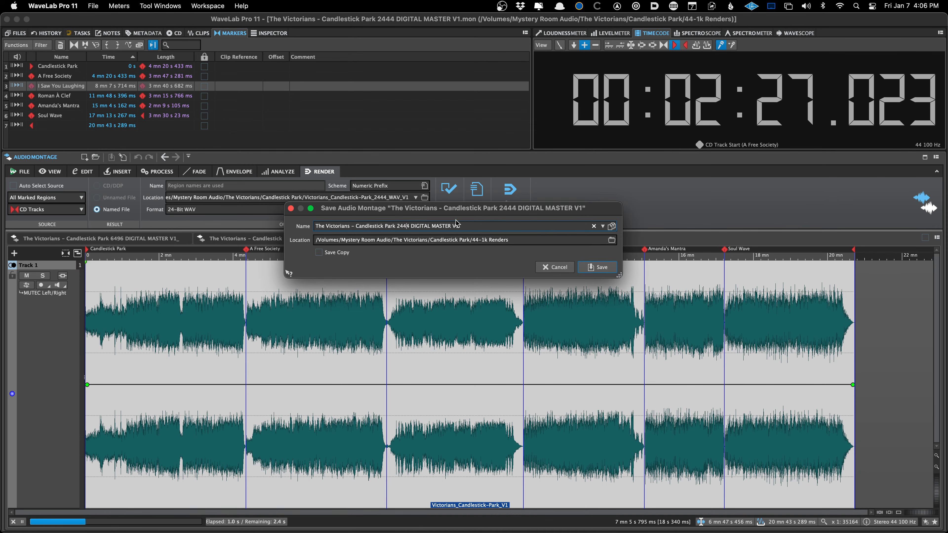
{"action": "key", "text": "BackSpace"}
{"action": "key", "text": "BackSpace"}
{"action": "key", "text": "BackSpace"}
{"action": "key", "text": "Delete"}
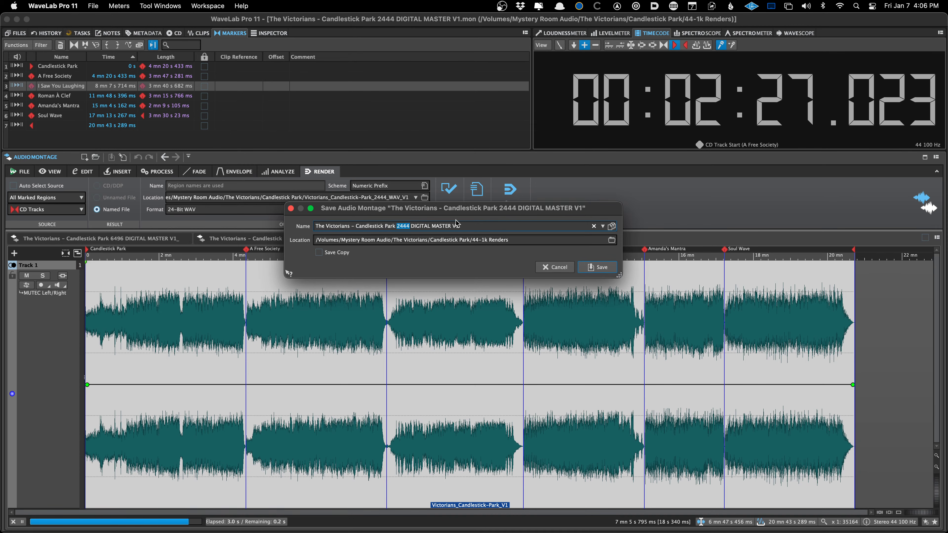
{"action": "type", "text": "16"}
{"action": "key", "text": "Return"}
Switch to Path Finder, check the 2444 and 1644 montages in 44-1k Renders, and open the 1644 montage in WaveLab
{"action": "key", "text": "super+Tab"}
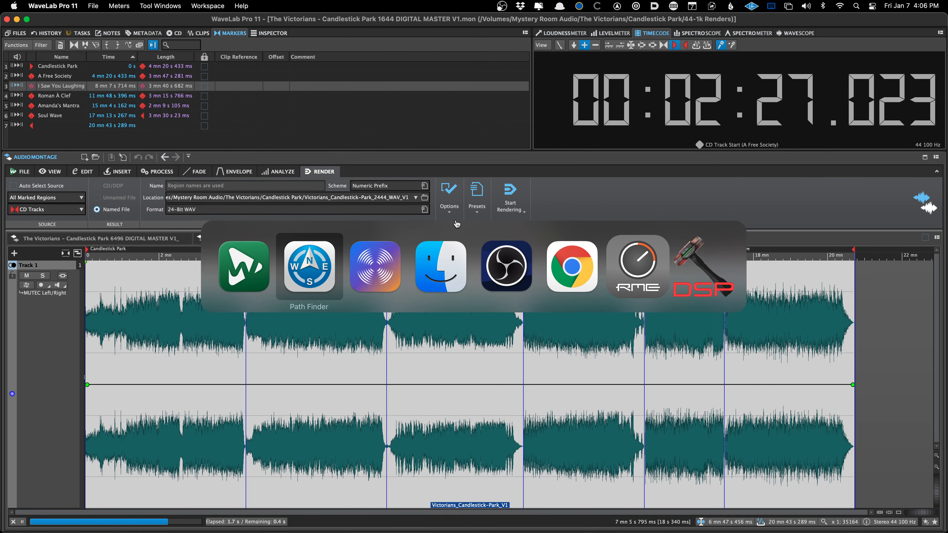
{"action": "left_click", "coordinate": [450, 102]}
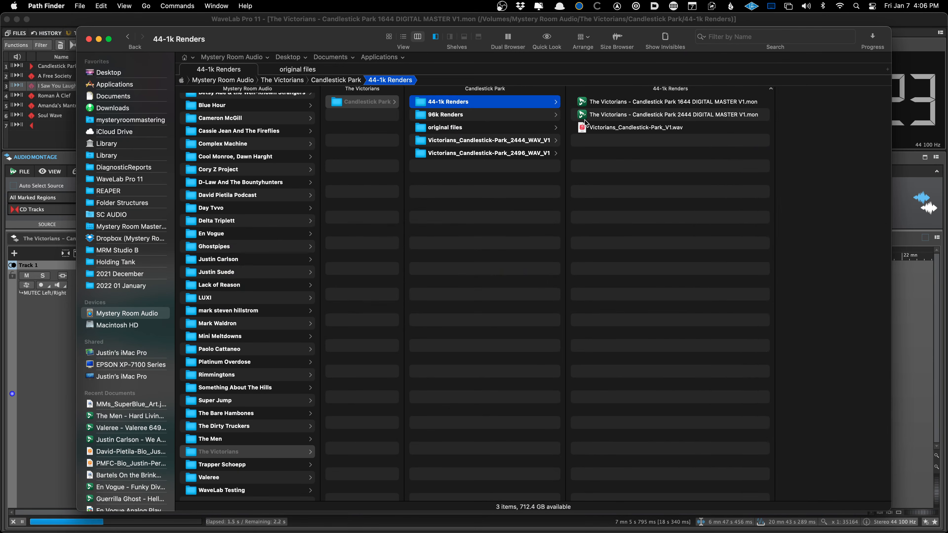
{"action": "left_click", "coordinate": [604, 116]}
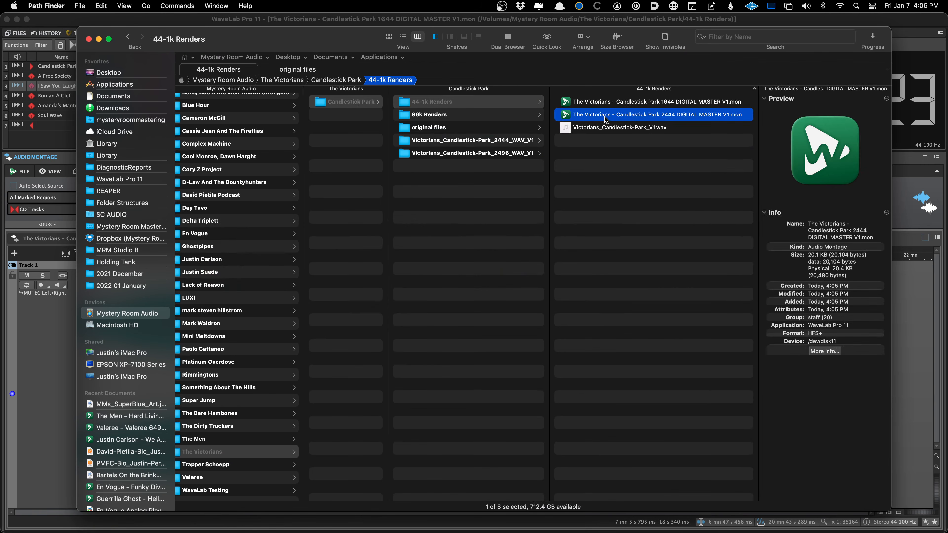
{"action": "key", "text": "Up"}
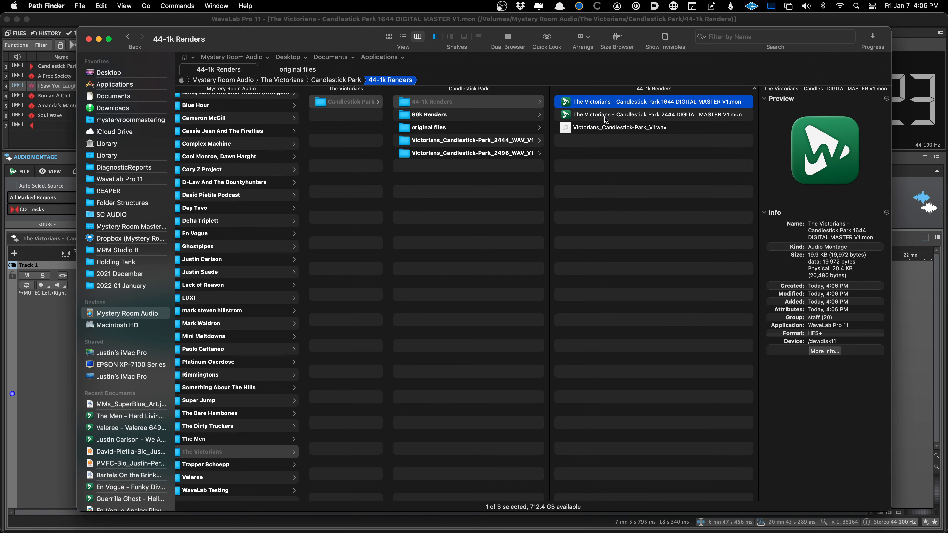
{"action": "key", "text": "super+o"}
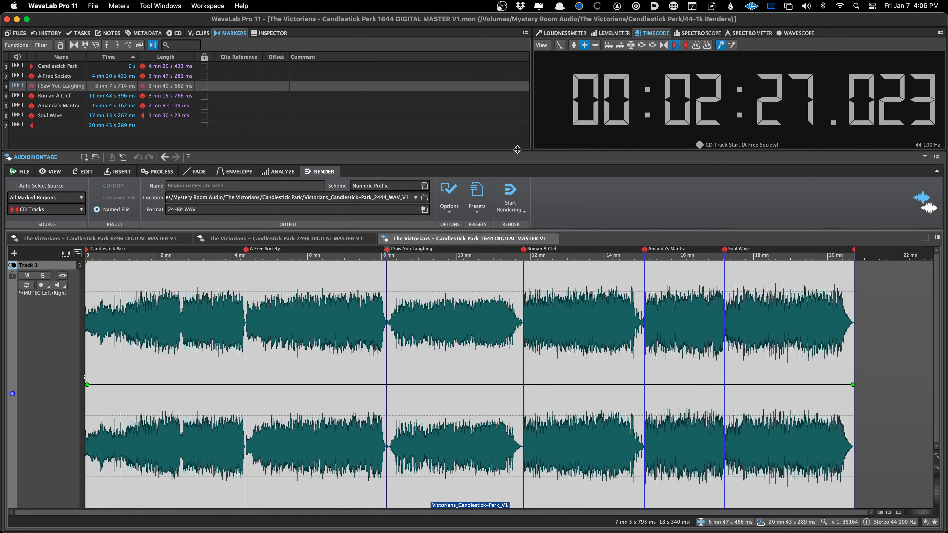
Render the 1644 montage's CD tracks as 16-Bit WAV into the Victorians_Candlestick-Park_1644_WAV_V1 folder
{"action": "left_click", "coordinate": [478, 200]}
{"action": "left_click", "coordinate": [493, 265]}
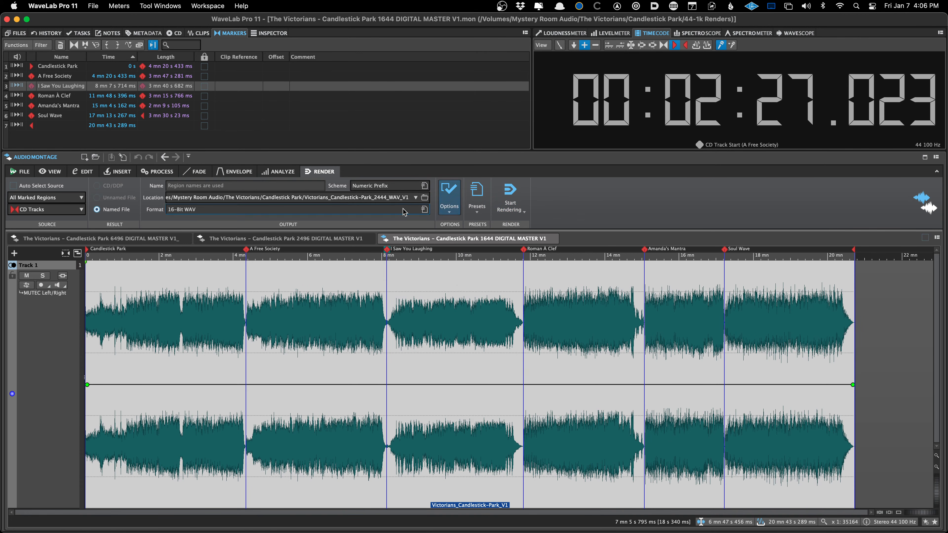
{"action": "key", "text": "shift+Left"}
{"action": "type", "text": "1"}
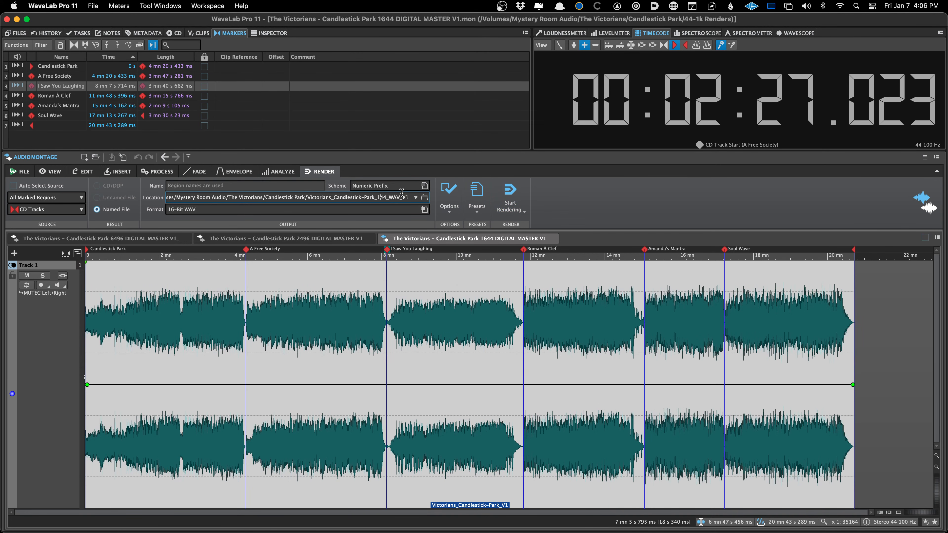
{"action": "type", "text": "6"}
{"action": "key", "text": "super+r"}
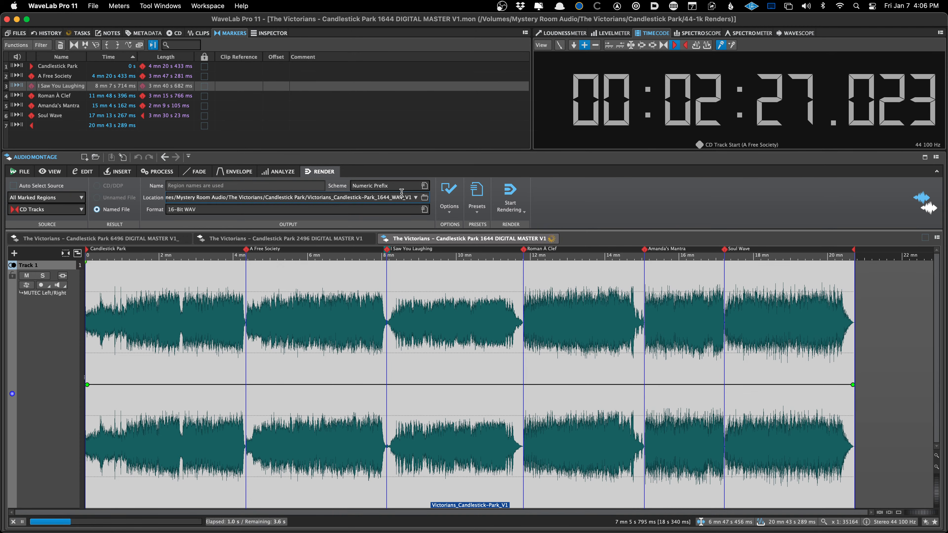
Cancel the running 16-bit render and check the dither in the 1644 montage's output effects
{"action": "left_click", "coordinate": [14, 522]}
{"action": "left_click", "coordinate": [124, 375]}
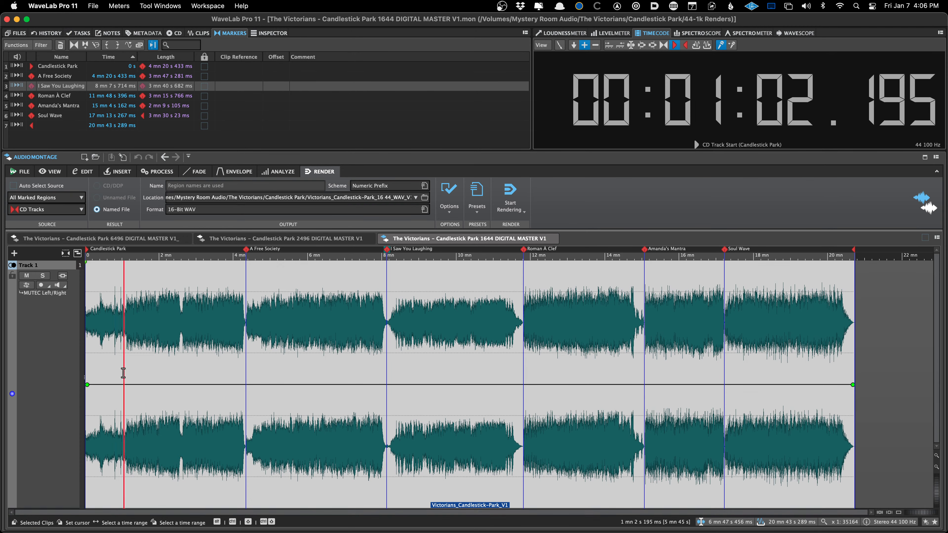
{"action": "left_click", "coordinate": [269, 33]}
{"action": "left_click", "coordinate": [66, 68]}
{"action": "double_click", "coordinate": [691, 221]}
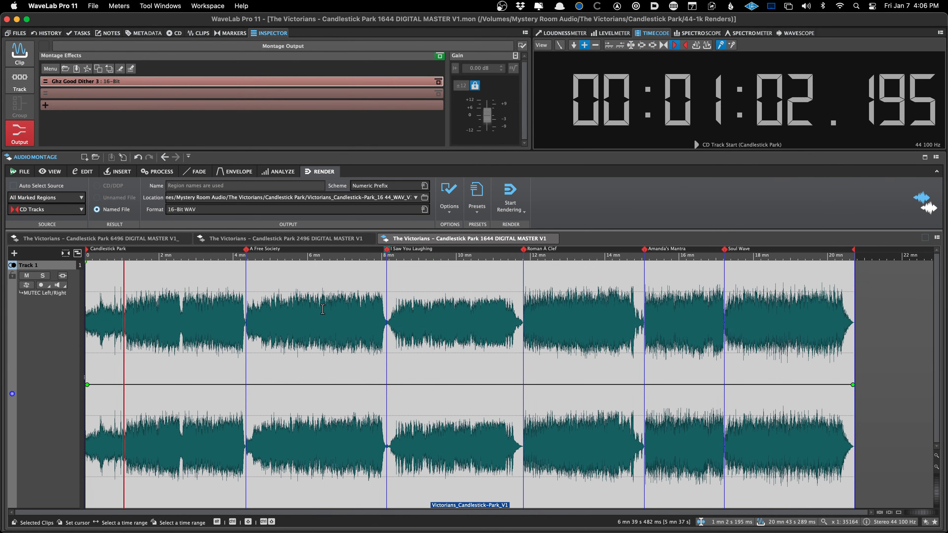
{"action": "left_click", "coordinate": [315, 319]}
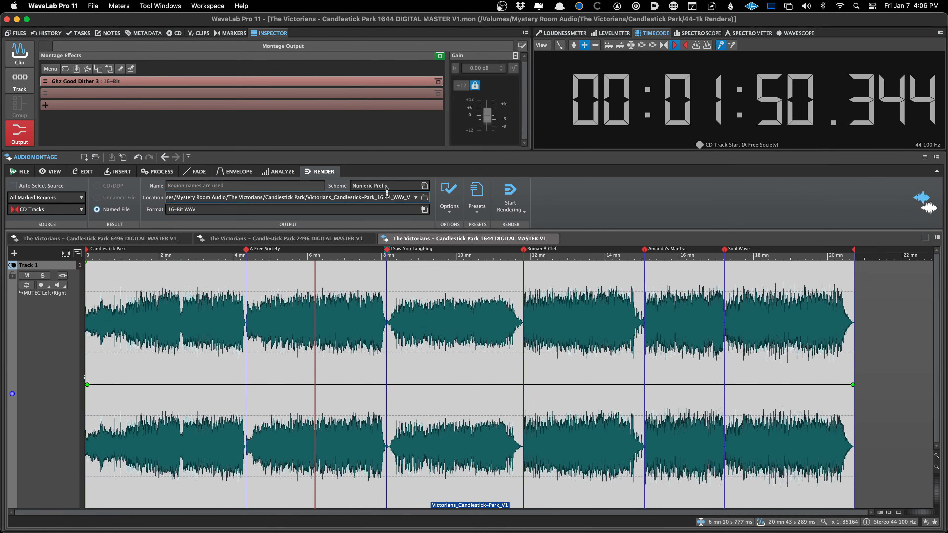
Render the 16-bit CD tracks again into Victorians_Candlestick-Park_1644_WAV_V1, check the Candlestick Park folders in Path Finder, and return to WaveLab
{"action": "key", "text": "BackSpace"}
{"action": "key", "text": "super+r"}
{"action": "key", "text": "super+Tab"}
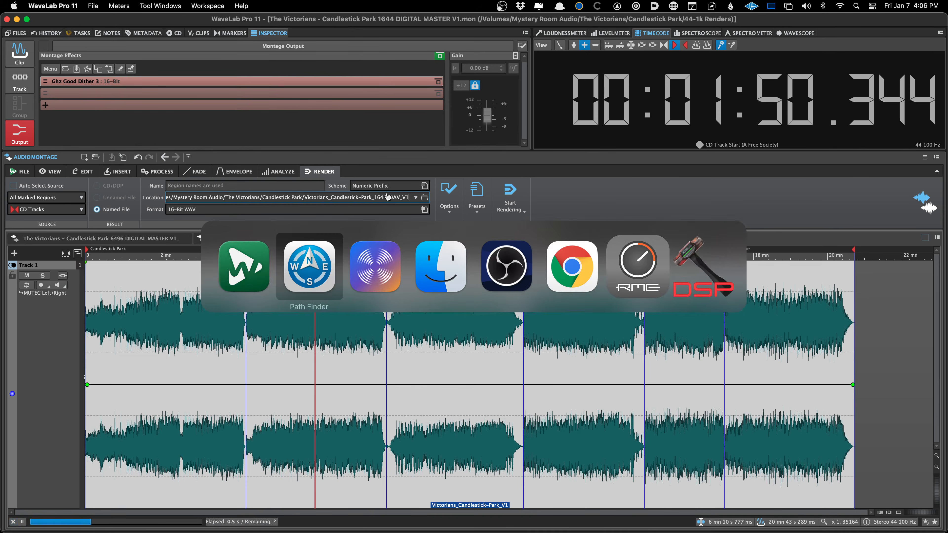
{"action": "key", "text": "Left"}
{"action": "key", "text": "Down"}
{"action": "key", "text": "Down"}
{"action": "key", "text": "Down"}
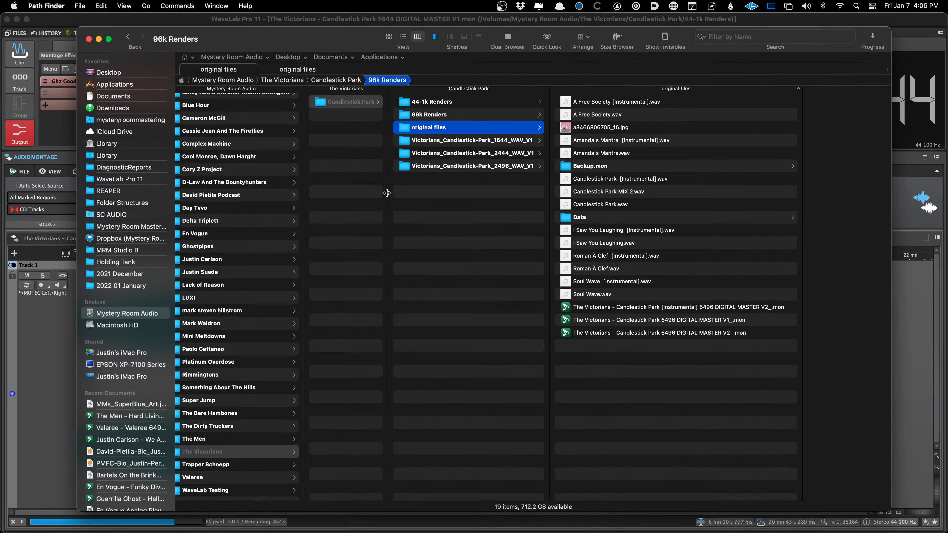
{"action": "key", "text": "super+Tab"}
{"action": "left_click", "coordinate": [327, 314]}
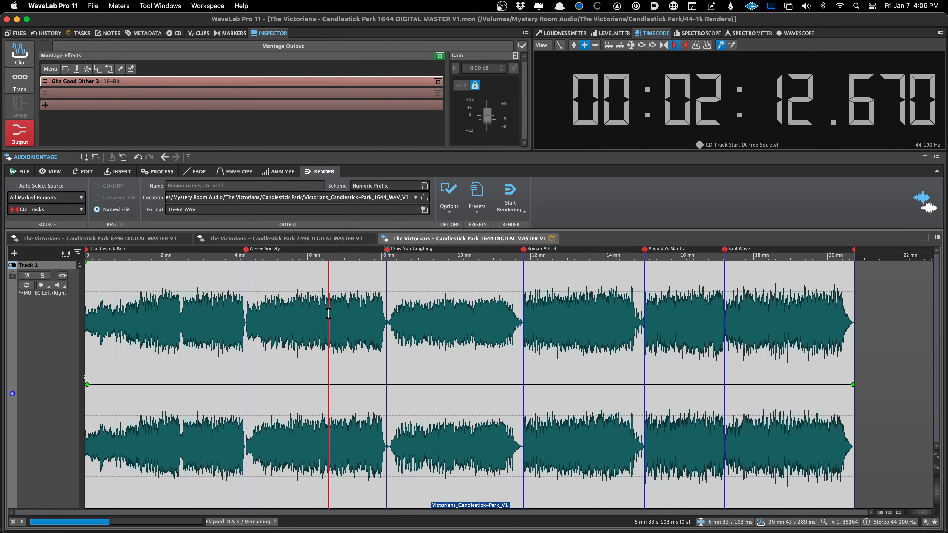
Write a DDP image of the 1644 montage to the Victorians_Candlestick-Park_DDP_V1 folder inside Candlestick Park
{"action": "key", "text": "super+d"}
{"action": "left_click", "coordinate": [658, 161]}
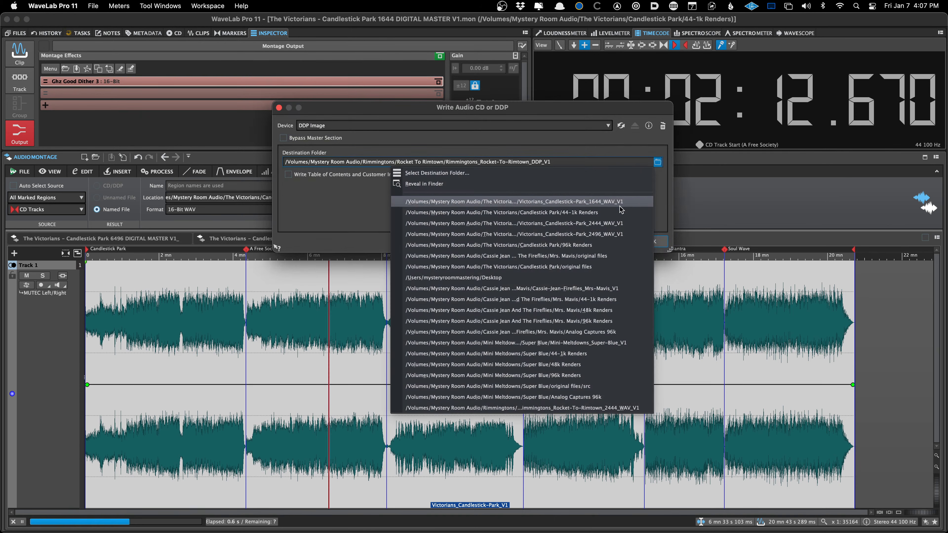
{"action": "left_click", "coordinate": [620, 202]}
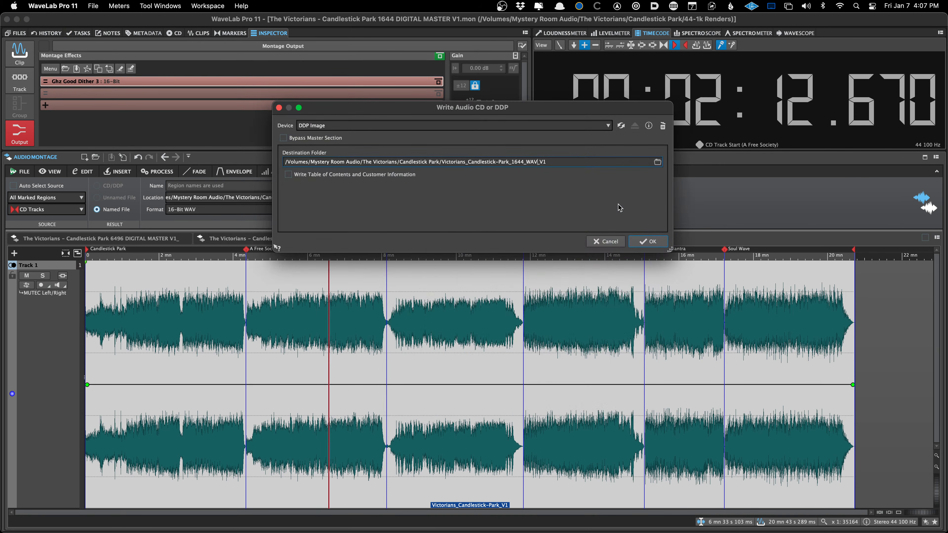
{"action": "key", "text": "shift+Left"}
{"action": "key", "text": "shift+Left"}
{"action": "key", "text": "shift+Left"}
{"action": "key", "text": "shift+Left"}
{"action": "key", "text": "shift+Left"}
{"action": "key", "text": "shift+Left"}
{"action": "type", "text": "DD"}
{"action": "key", "text": "Return"}
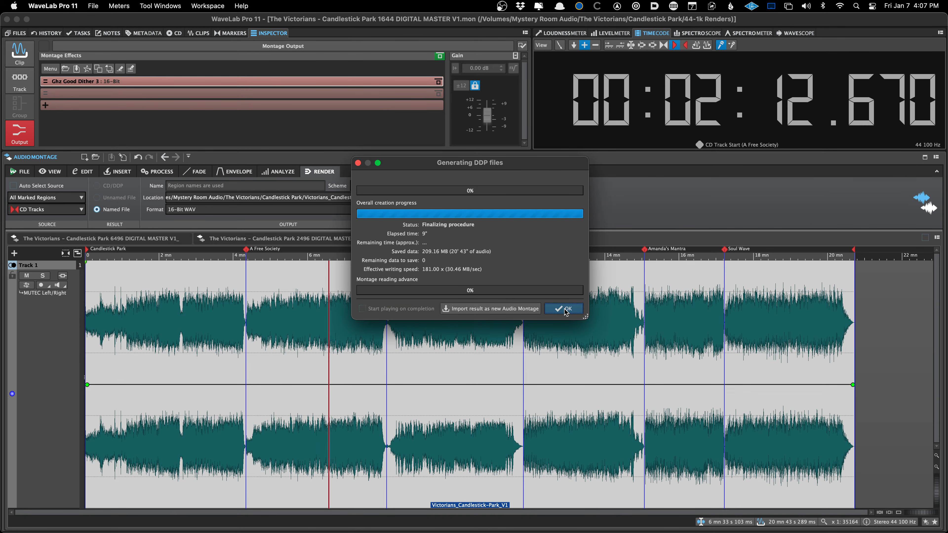
{"action": "left_click", "coordinate": [561, 310]}
{"action": "left_click", "coordinate": [497, 325]}
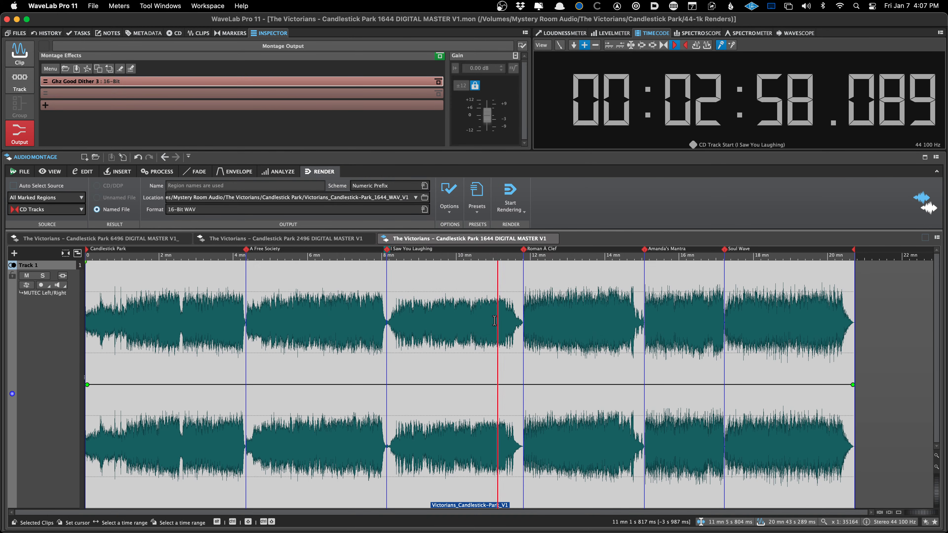
{"action": "key", "text": "super+shift+m"}
{"action": "double_click", "coordinate": [317, 368]}
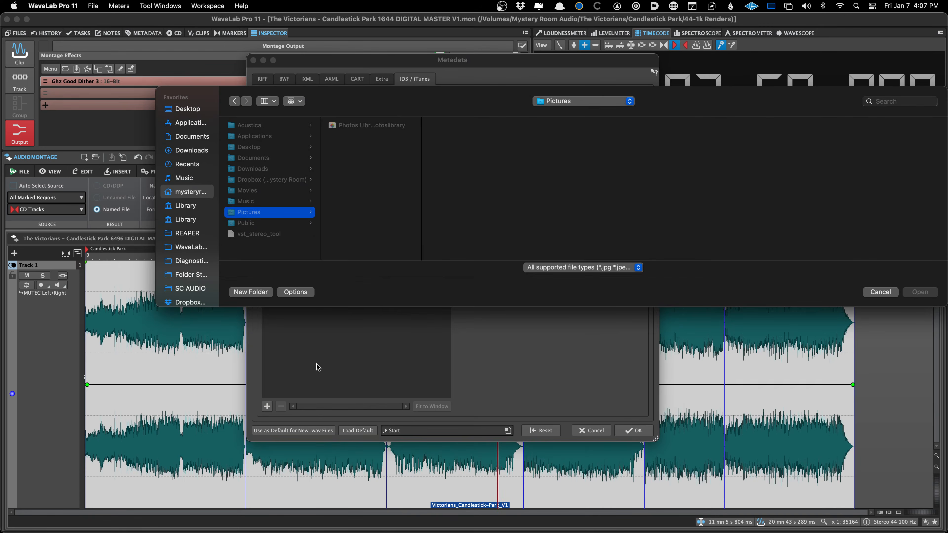
{"action": "key", "text": "Down"}
{"action": "key", "text": "Down"}
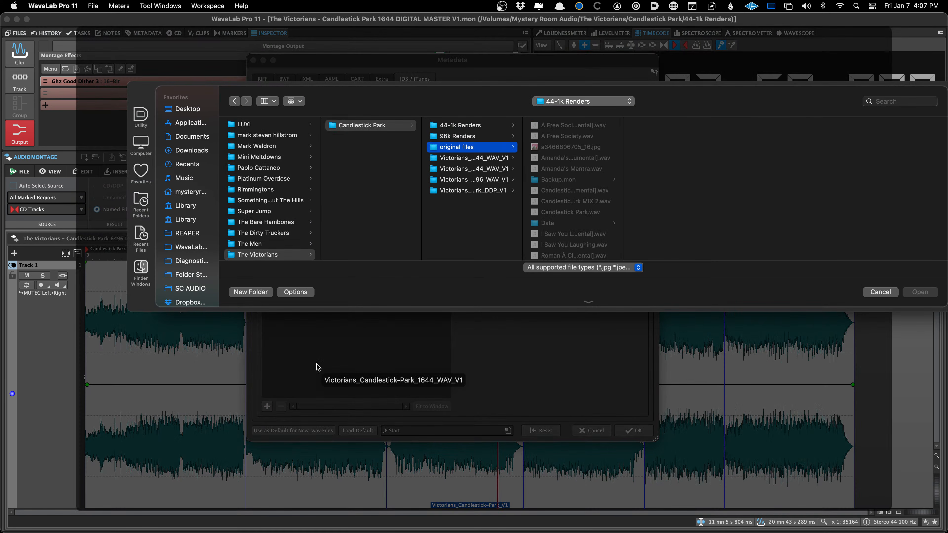
{"action": "key", "text": "Right"}
{"action": "key", "text": "Escape"}
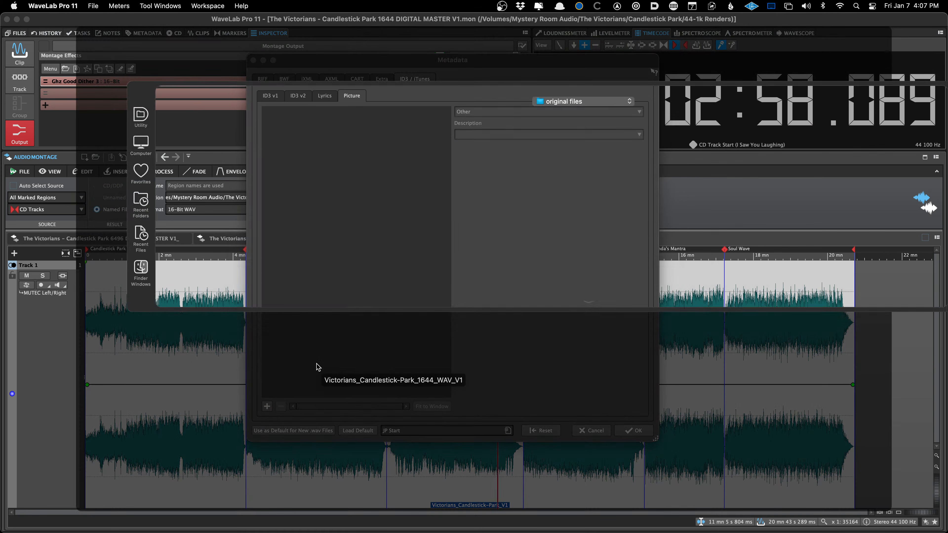
{"action": "key", "text": "Escape"}
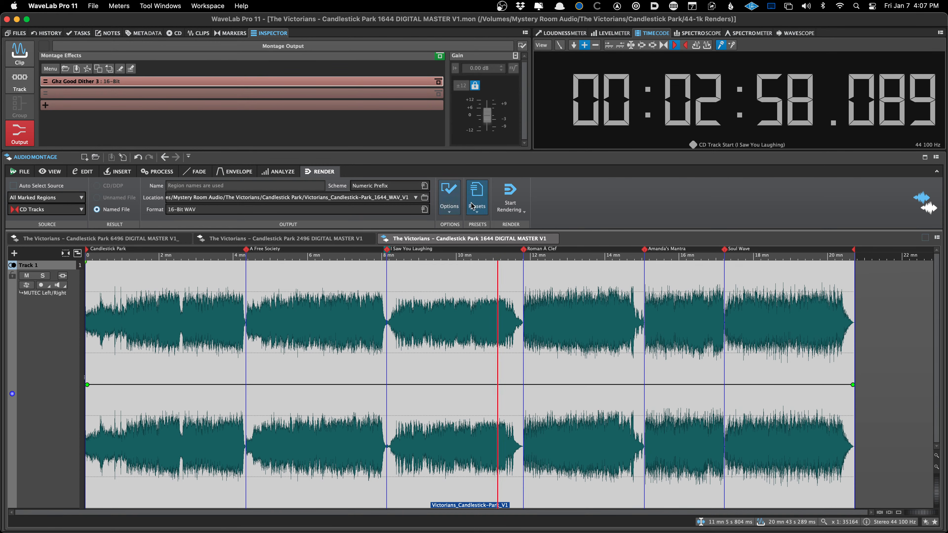
Render the CD tracks with the 320 mp3 Tracks preset into the Victorians_Candlestick-Park_mp3_V1 folder
{"action": "left_click", "coordinate": [477, 198]}
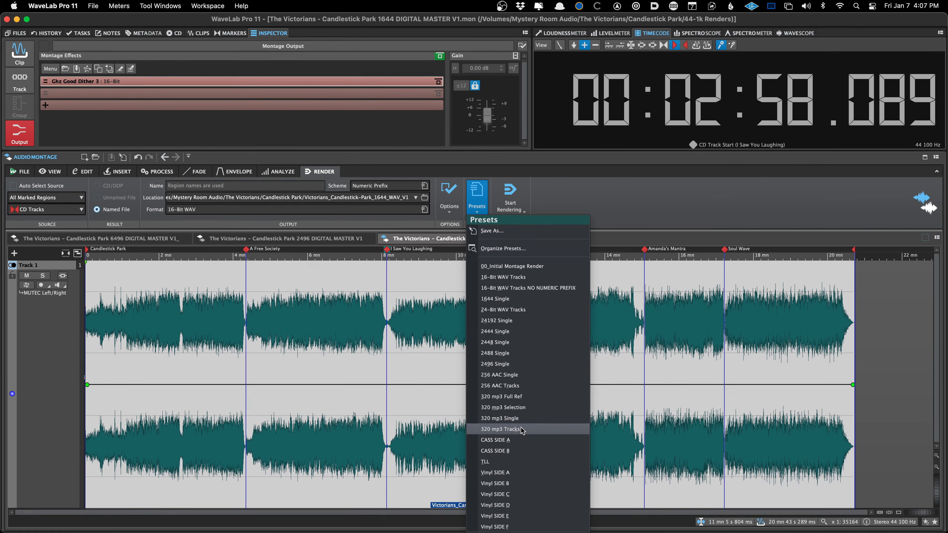
{"action": "left_click", "coordinate": [523, 420]}
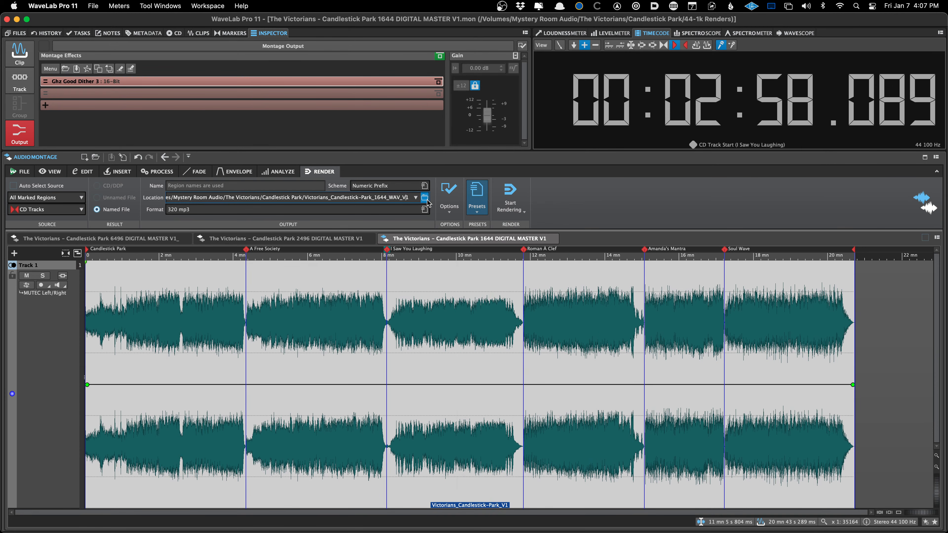
{"action": "key", "text": "Right"}
{"action": "key", "text": "Left"}
{"action": "key", "text": "Left"}
{"action": "key", "text": "Left"}
{"action": "key", "text": "shift+Left"}
{"action": "key", "text": "shift+Left"}
{"action": "key", "text": "shift+Left"}
{"action": "key", "text": "shift+Left"}
{"action": "key", "text": "shift+Left"}
{"action": "key", "text": "shift+Left"}
{"action": "key", "text": "shift+Left"}
{"action": "key", "text": "shift+Left"}
{"action": "type", "text": "mp3"}
{"action": "key", "text": "Return"}
{"action": "left_click", "coordinate": [425, 198]}
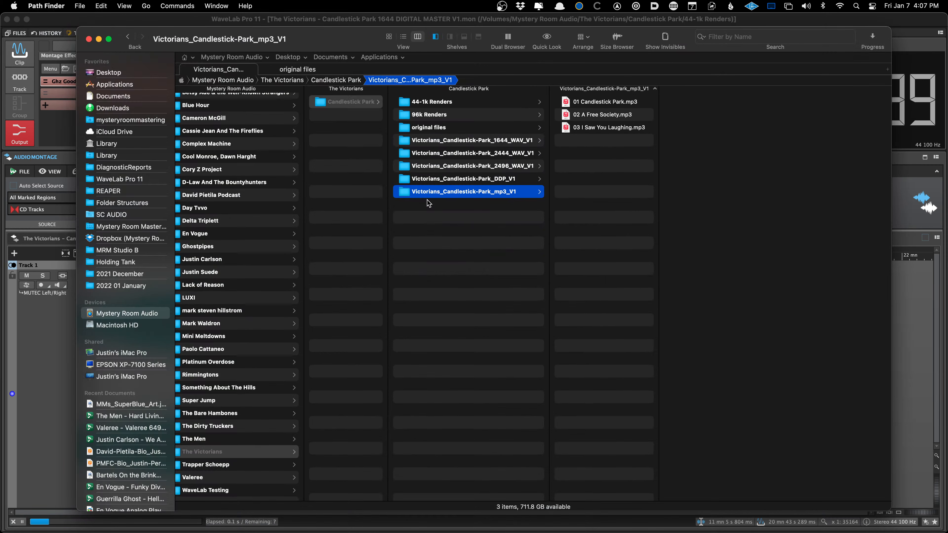
Select all the rendered mp3 files in Path Finder and open them in Meta
{"action": "key", "text": "Right"}
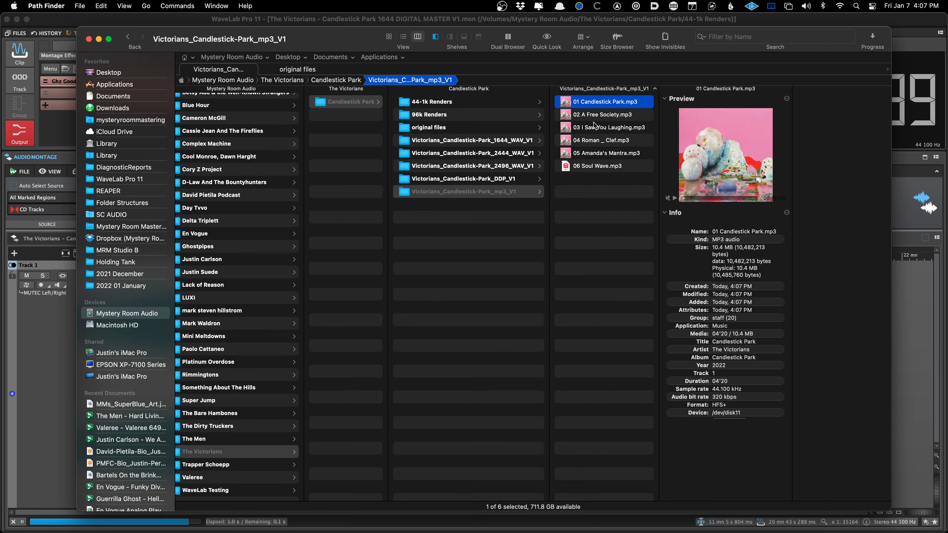
{"action": "key", "text": "super+a"}
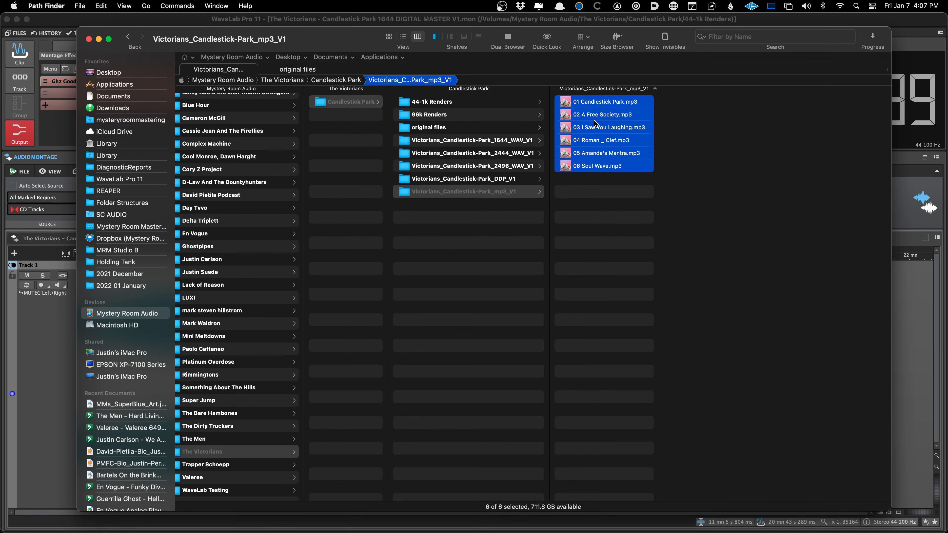
{"action": "right_click", "coordinate": [595, 120]}
{"action": "mouse_move", "coordinate": [642, 148]}
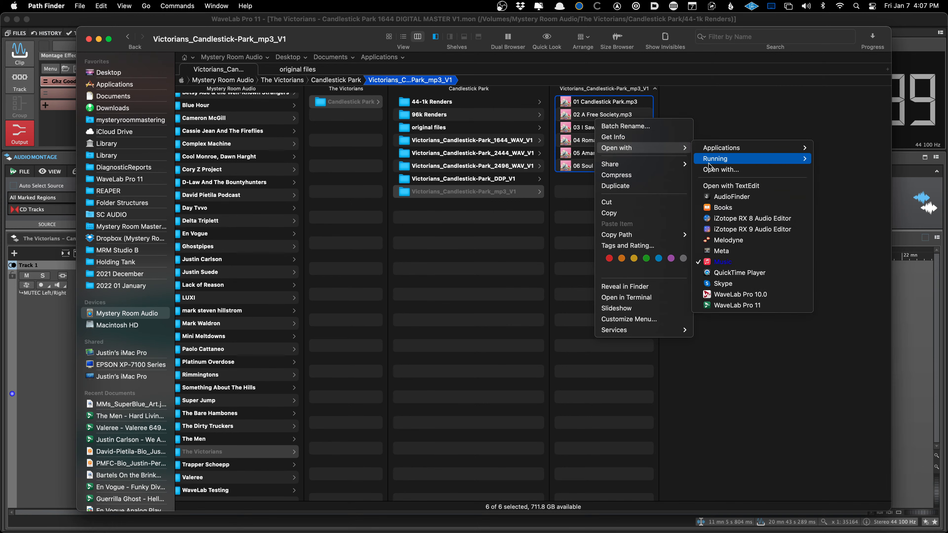
{"action": "left_click", "coordinate": [744, 256]}
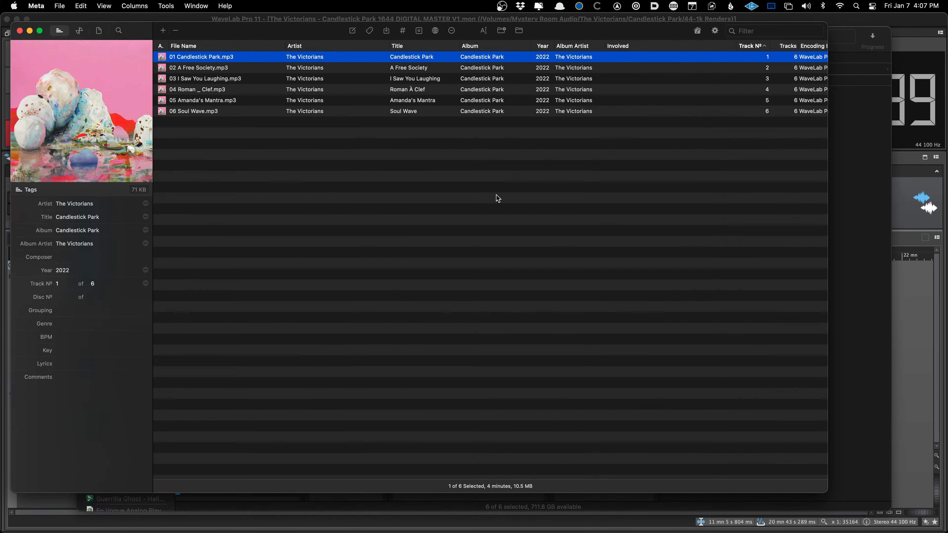
Check the tags, track numbers and artwork of 01 Candlestick Park.mp3 and 02 A Free Society.mp3
{"action": "left_click", "coordinate": [331, 100]}
{"action": "left_click", "coordinate": [465, 70]}
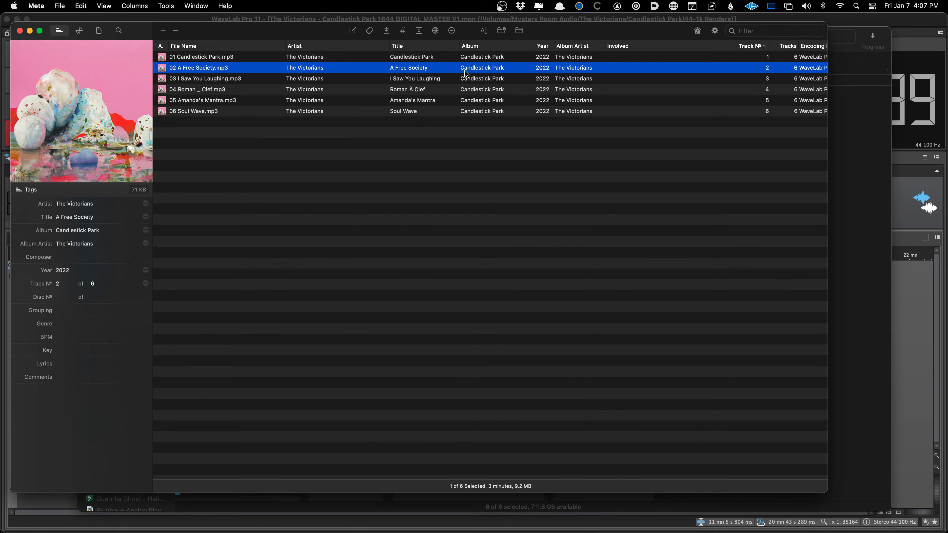
{"action": "key", "text": "Up"}
{"action": "key", "text": "Down"}
{"action": "key", "text": "Up"}
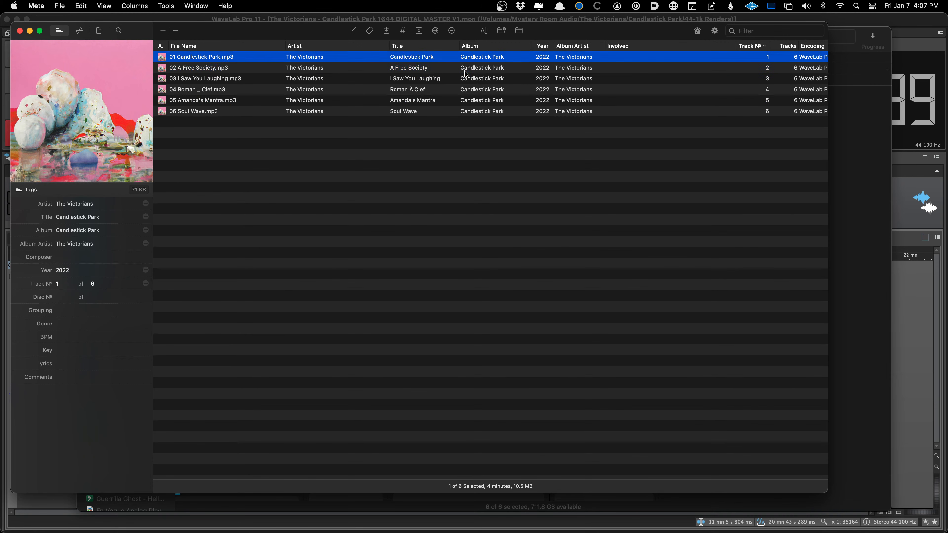
{"action": "key", "text": "Down"}
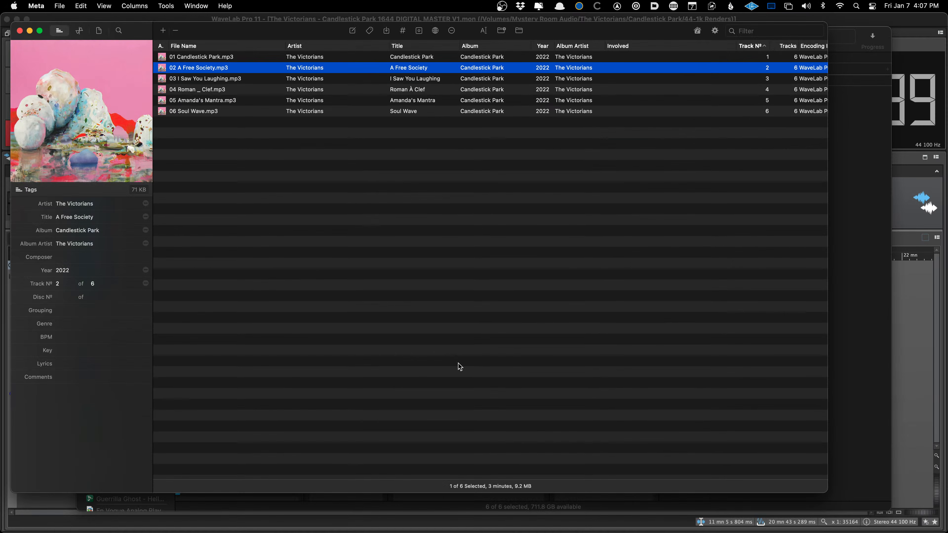
Switch to the 6496 montage in WaveLab, enable ISRC code generation in the CD Wizard, and cancel the wizard
{"action": "key", "text": "super+Tab"}
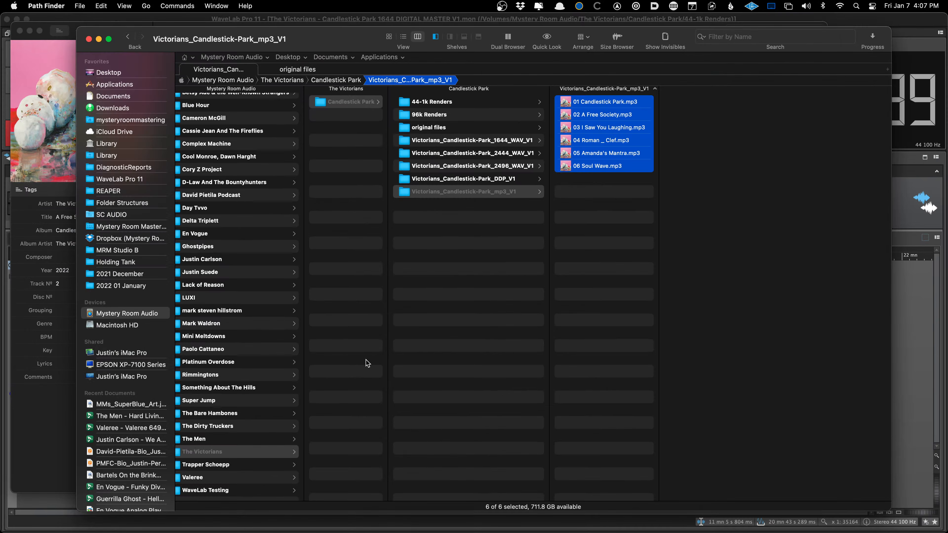
{"action": "key", "text": "super+Tab"}
{"action": "left_click", "coordinate": [117, 240]}
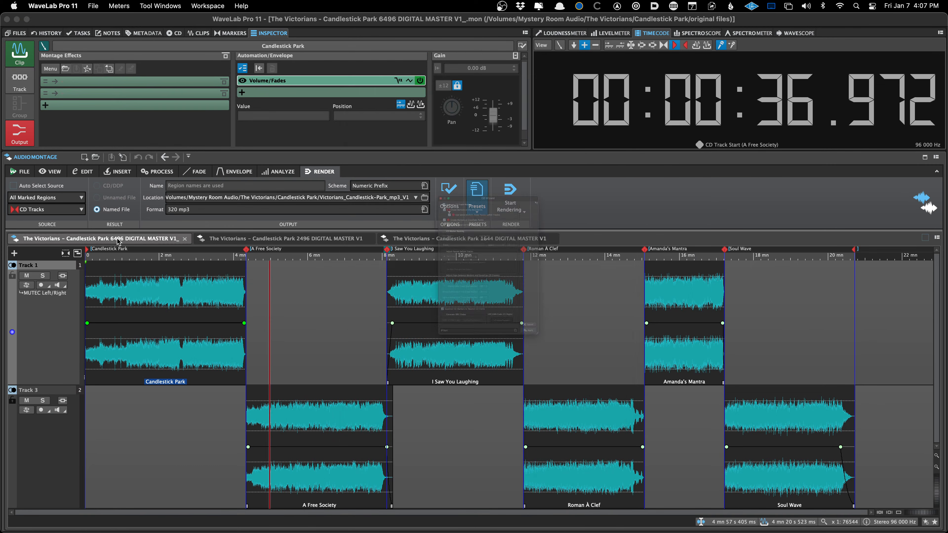
{"action": "left_click", "coordinate": [376, 390]}
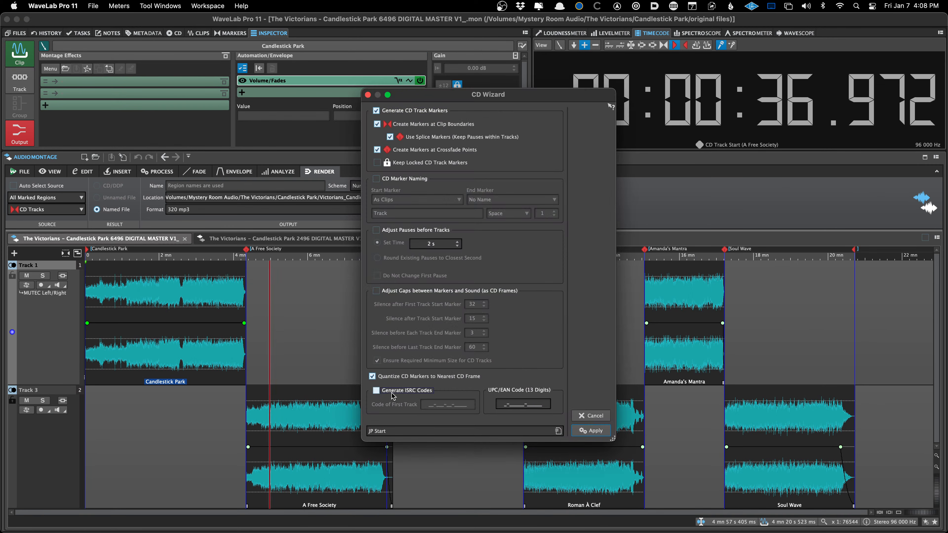
{"action": "left_click", "coordinate": [425, 404]}
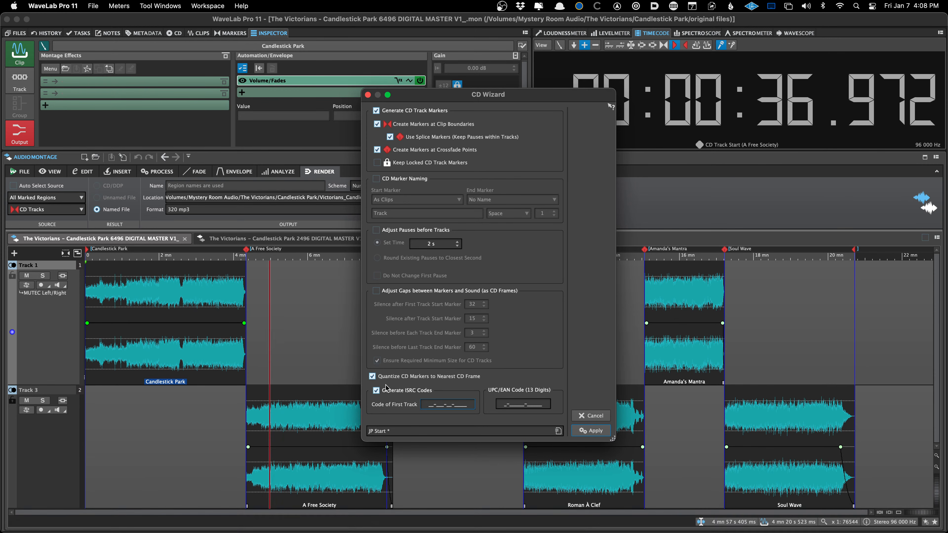
{"action": "left_click", "coordinate": [591, 416]}
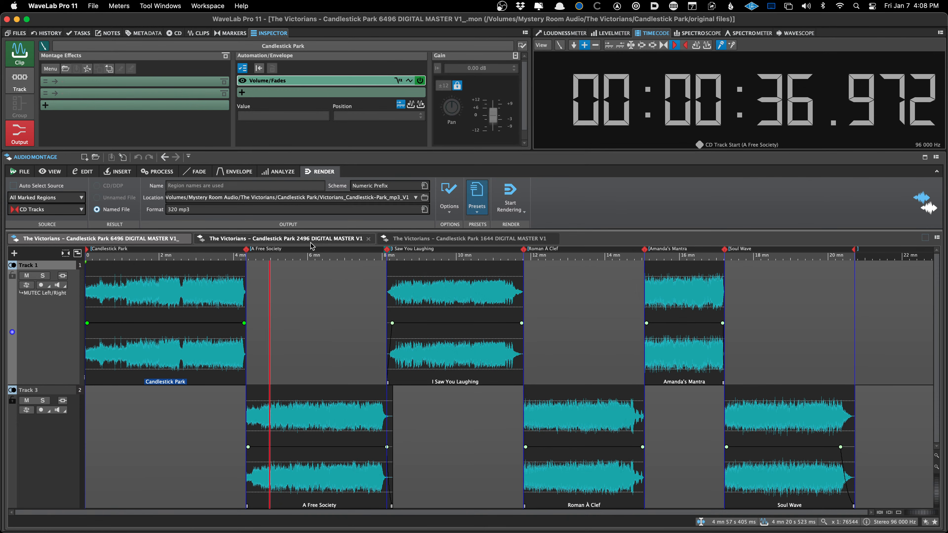
View the 2496 montage, return to the 1644 montage, and switch to Meta to review the mp3 tags again
{"action": "left_click", "coordinate": [304, 238]}
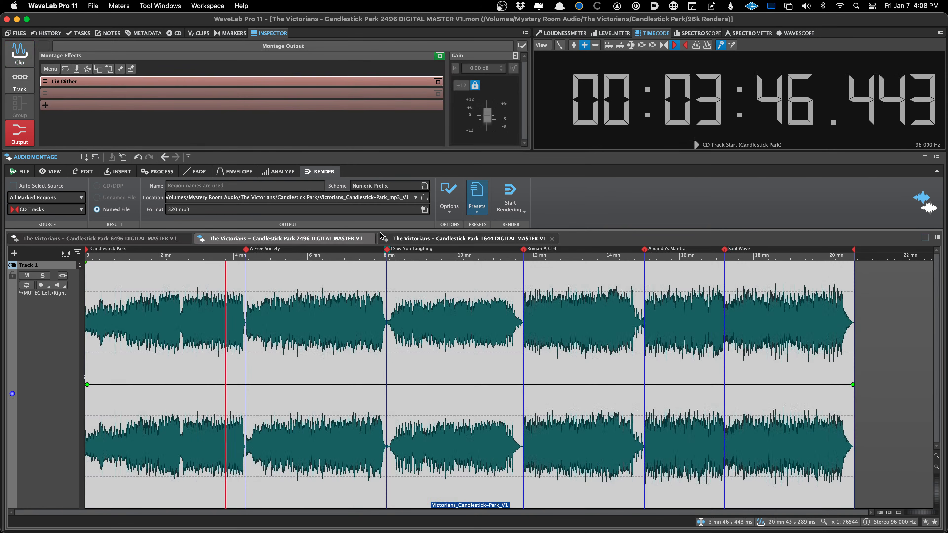
{"action": "left_click", "coordinate": [438, 240]}
{"action": "key", "text": "super+Tab"}
{"action": "key", "text": "super+Tab"}
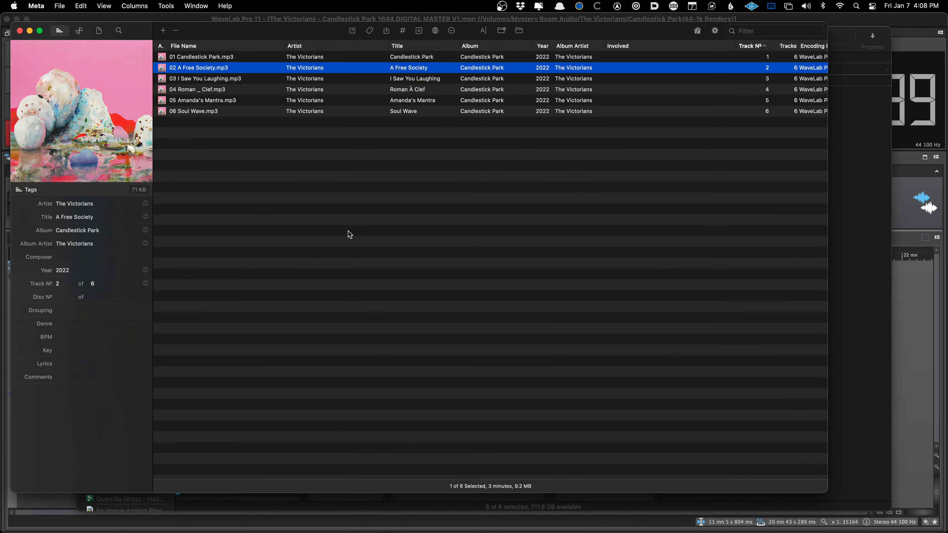
Switch to Path Finder and review the contents of the Candlestick Park mp3, DDP, WAV and render folders
{"action": "key", "text": "super+Tab"}
{"action": "key", "text": "super+Tab"}
{"action": "key", "text": "super+Tab"}
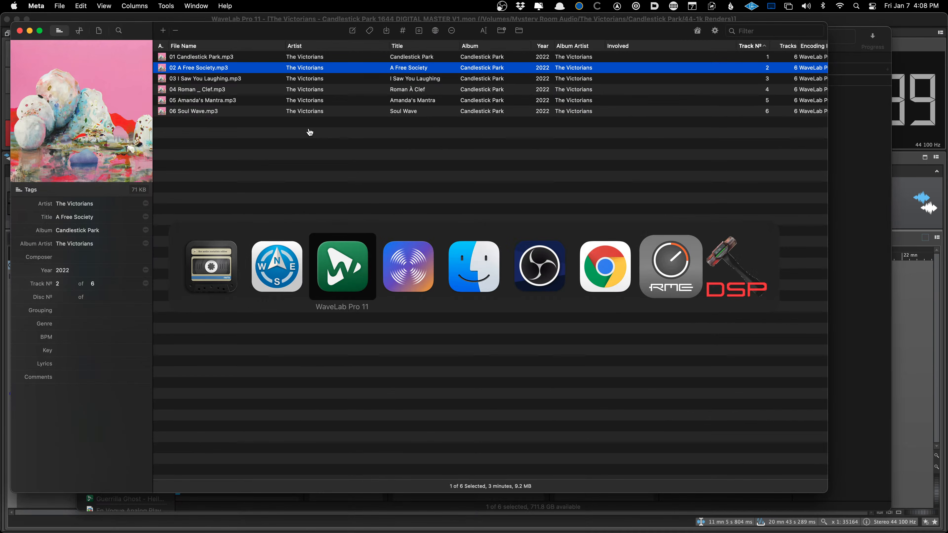
{"action": "key", "text": "super+Tab"}
{"action": "key", "text": "super+Tab"}
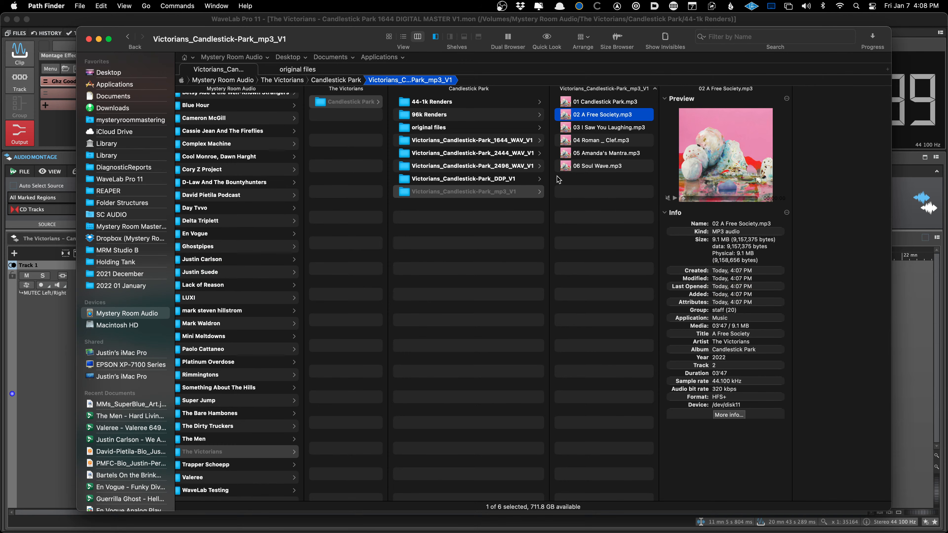
{"action": "left_click", "coordinate": [405, 193]}
{"action": "key", "text": "Up"}
{"action": "key", "text": "Up"}
{"action": "key", "text": "Up"}
{"action": "key", "text": "Up"}
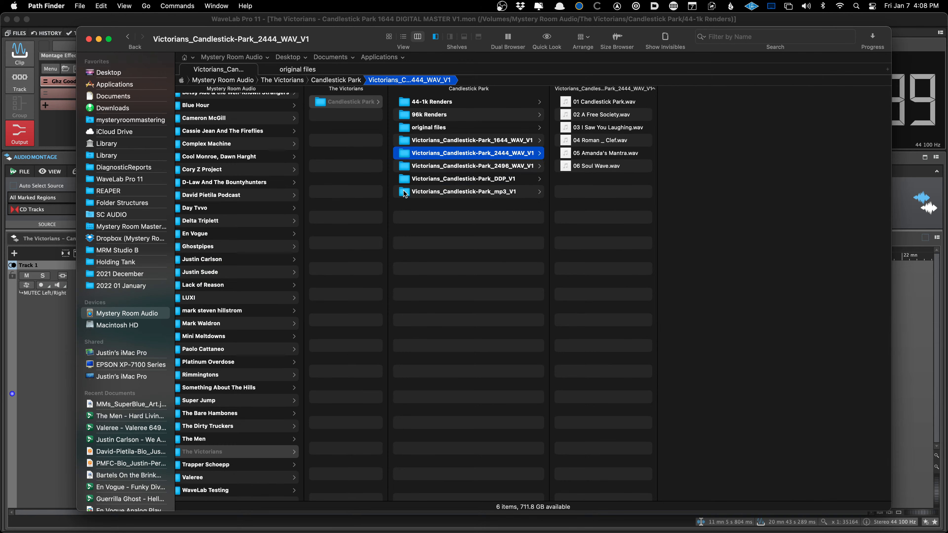
{"action": "key", "text": "Down"}
{"action": "key", "text": "Down"}
{"action": "key", "text": "Down"}
{"action": "key", "text": "Down"}
{"action": "key", "text": "Up"}
{"action": "key", "text": "Up"}
{"action": "key", "text": "Up"}
{"action": "key", "text": "Up"}
{"action": "key", "text": "Up"}
{"action": "key", "text": "Up"}
{"action": "key", "text": "Up"}
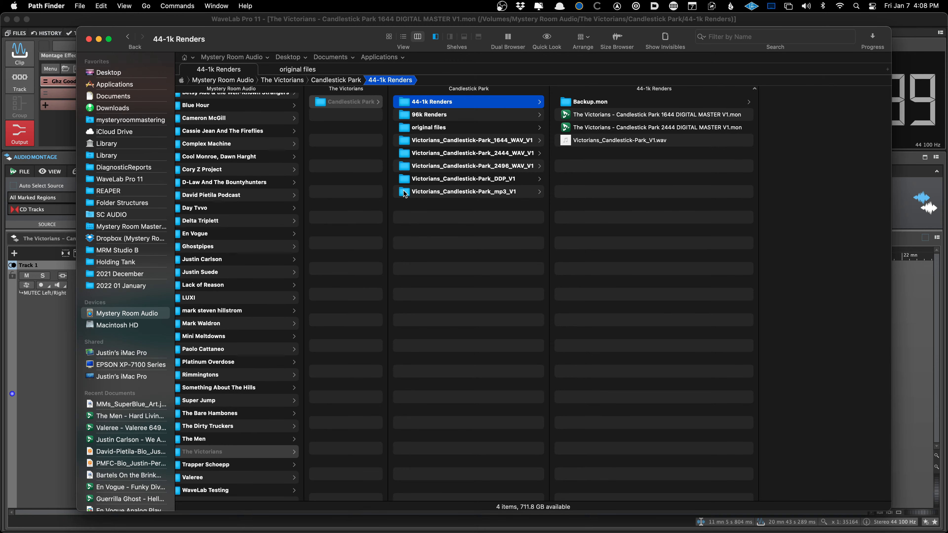
Switch to WaveLab, bring up the 6496 montage, and close all open audio montages
{"action": "key", "text": "super+Tab"}
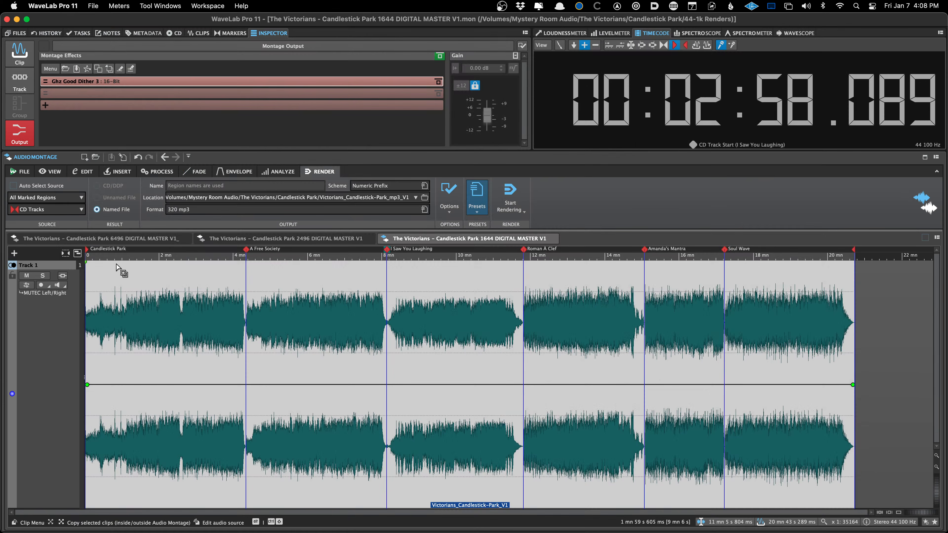
{"action": "left_click", "coordinate": [110, 241]}
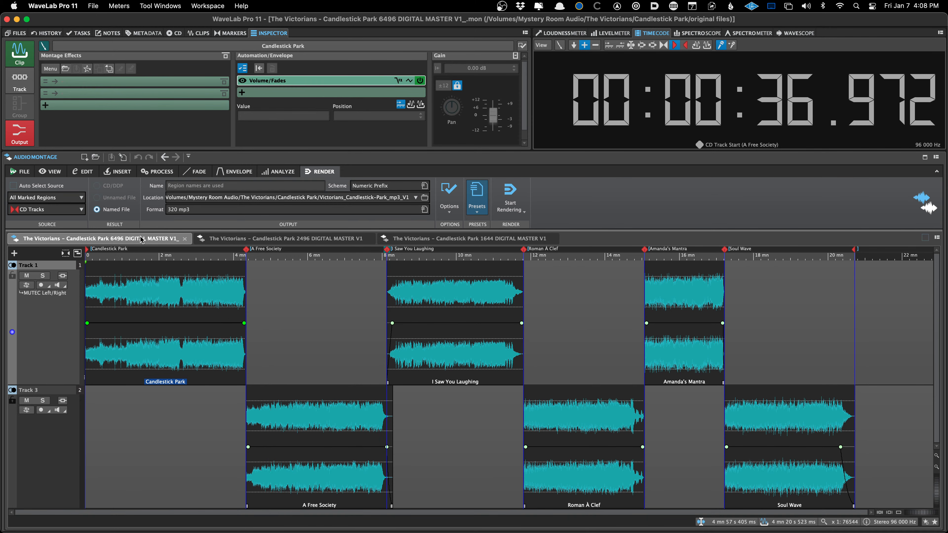
{"action": "right_click", "coordinate": [159, 239]}
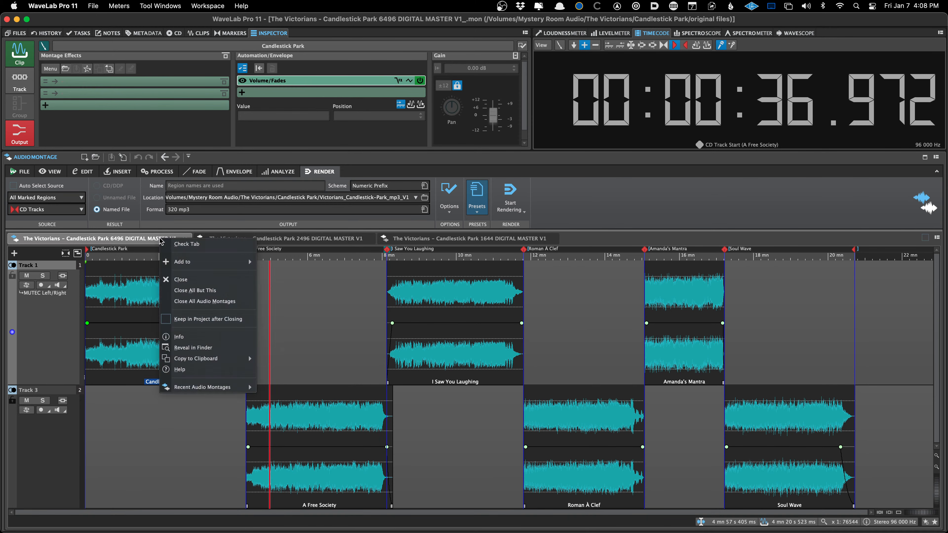
{"action": "left_click", "coordinate": [188, 301]}
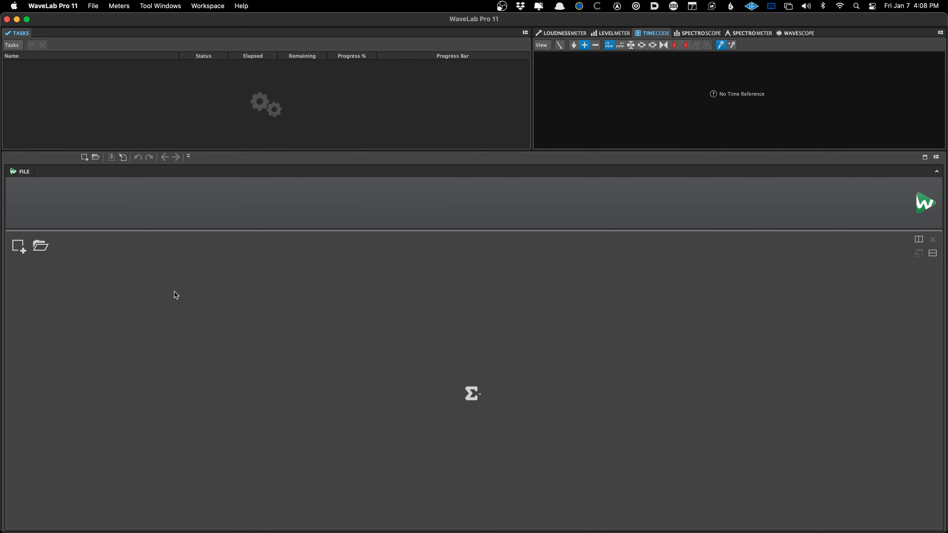
Reopen the recent montage The Victorians – Candlestick Park 6496 DIGITAL MASTER V1_ and place the cursor in the Candlestick Park clip
{"action": "right_click", "coordinate": [200, 345]}
{"action": "mouse_move", "coordinate": [225, 388]}
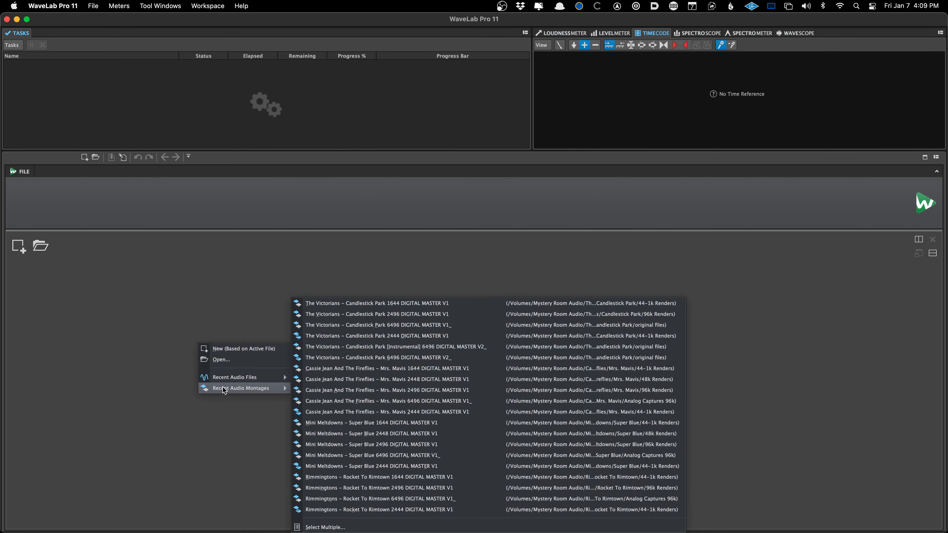
{"action": "left_click", "coordinate": [414, 324]}
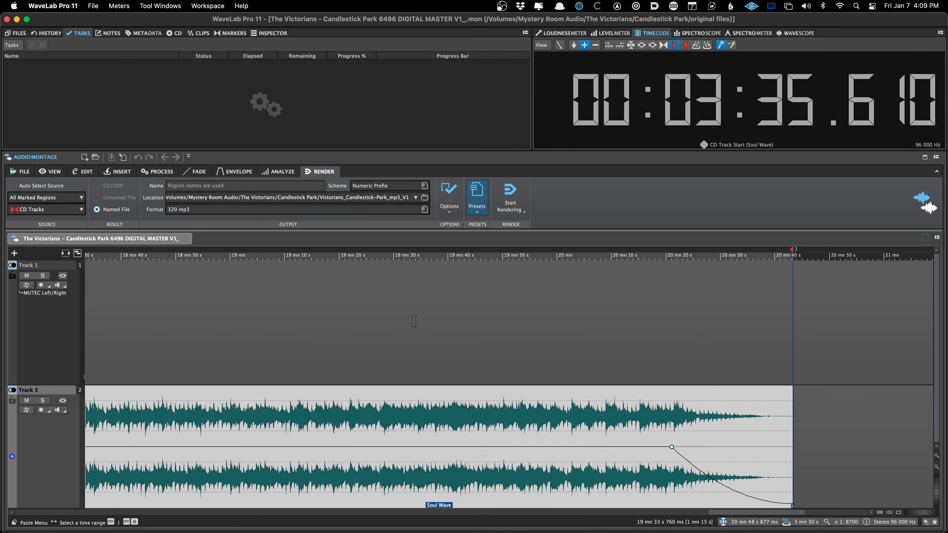
{"action": "left_click", "coordinate": [172, 304]}
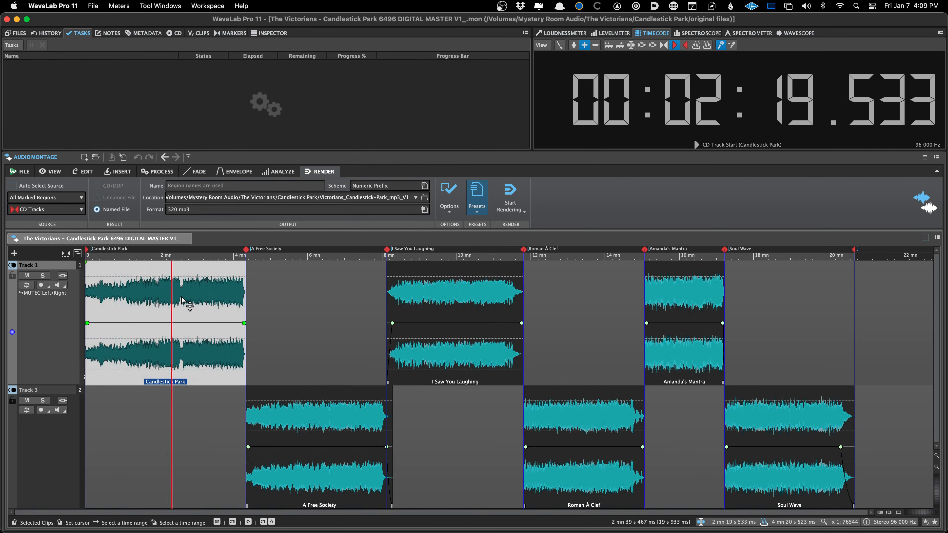
{"action": "left_click", "coordinate": [176, 305]}
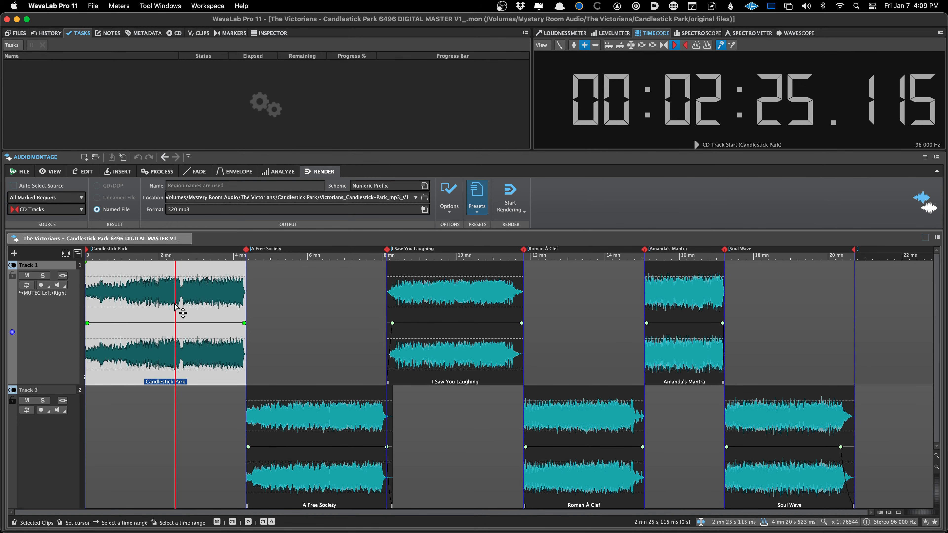
Save the montage under the new name The Victorians – Candlestick Park 2496 VINYL PRE-MASTER V1 in the original files folder
{"action": "key", "text": "super+shift+s"}
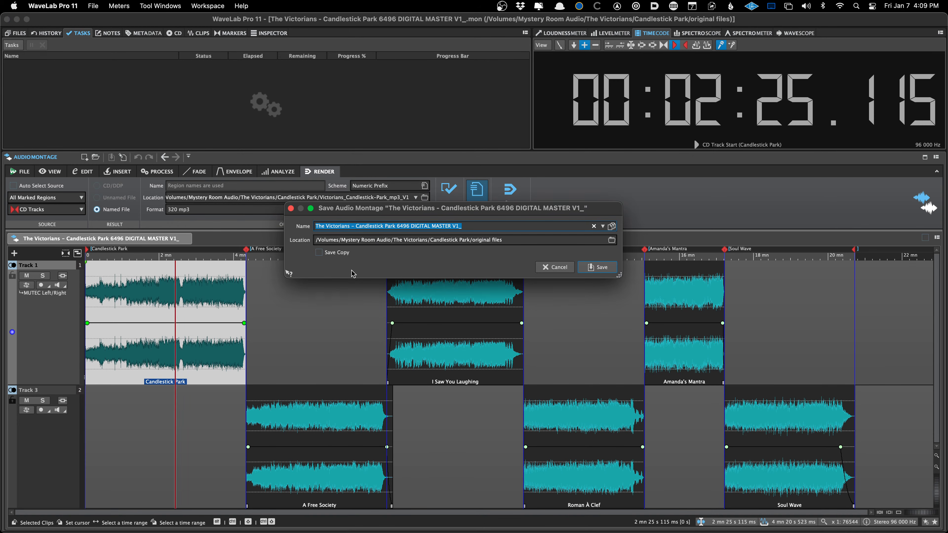
{"action": "left_click_drag", "start_coordinate": [397, 226], "coordinate": [476, 225]}
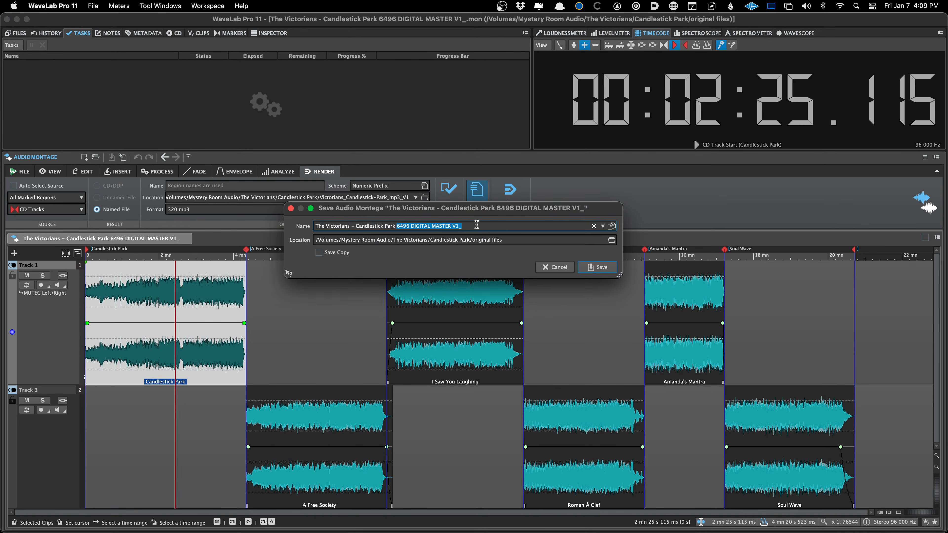
{"action": "type", "text": "2496 VINYL PRE-MASTER"}
{"action": "type", "text": "V1"}
{"action": "key", "text": "Return"}
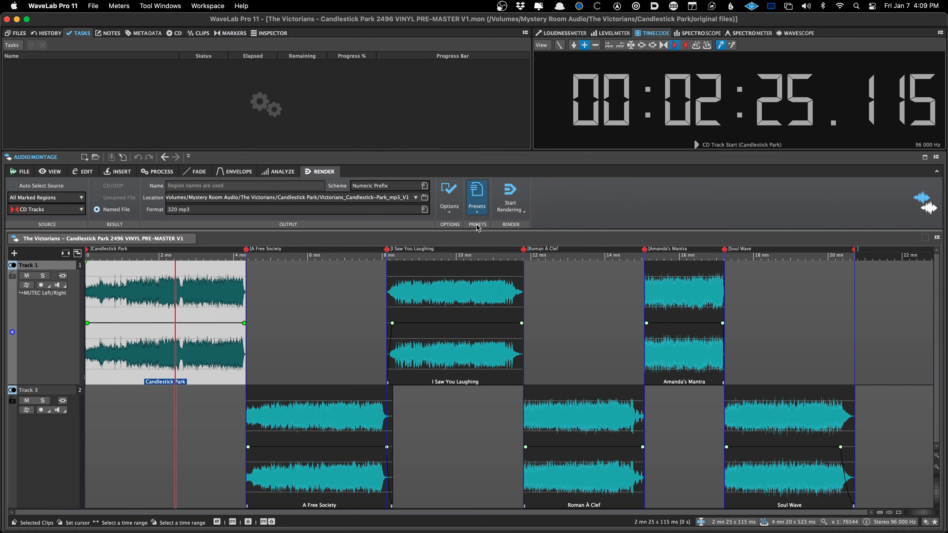
Check the track and montage output effect slots of the vinyl pre-master montage in the Inspector
{"action": "left_click", "coordinate": [269, 33]}
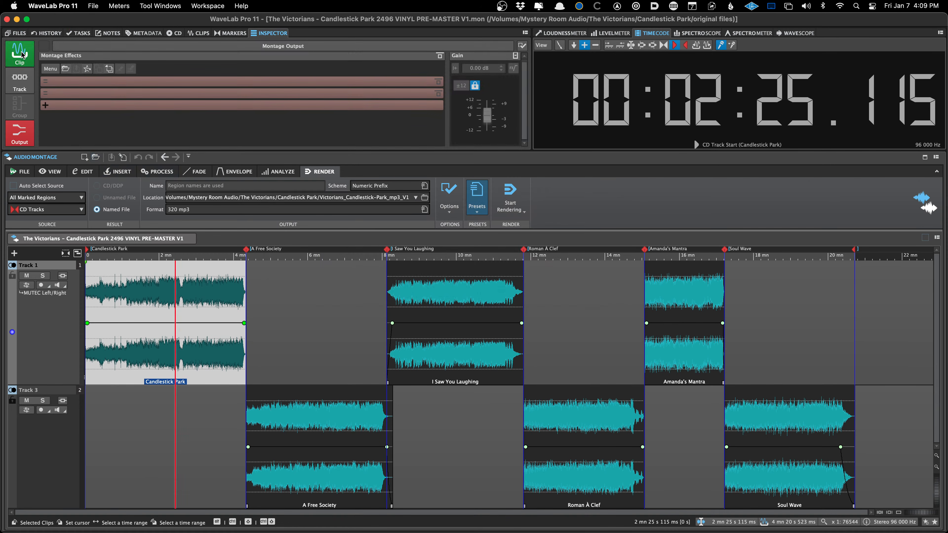
{"action": "left_click", "coordinate": [20, 80]}
{"action": "left_click", "coordinate": [19, 132]}
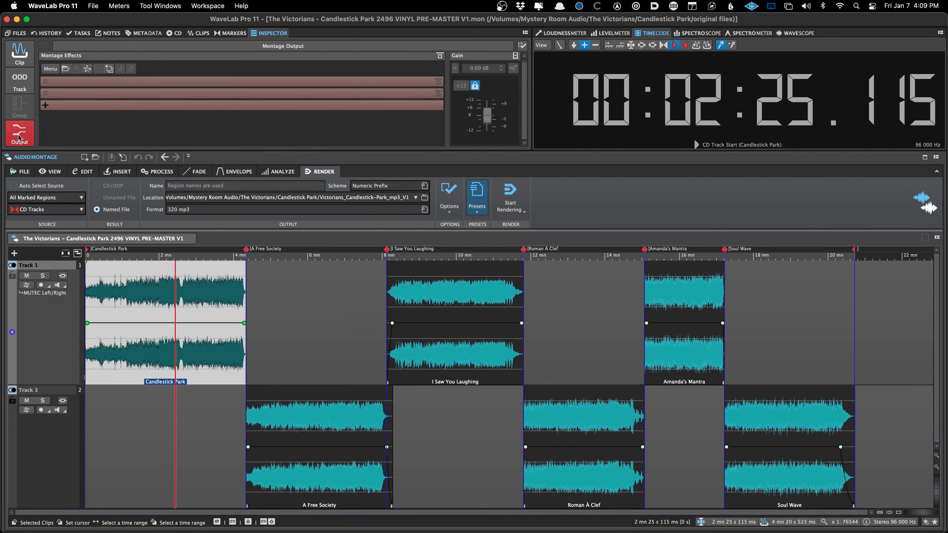
{"action": "left_click", "coordinate": [161, 293]}
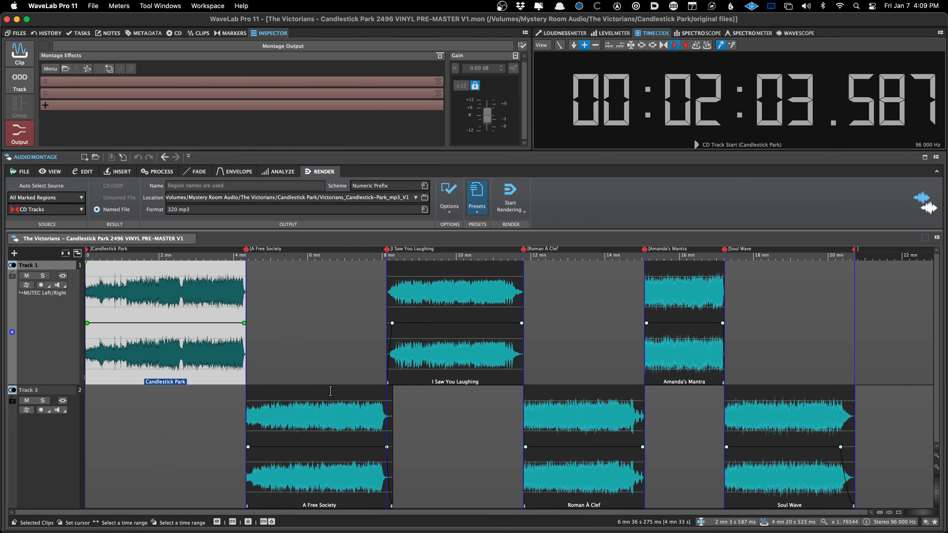
{"action": "left_click", "coordinate": [217, 312]}
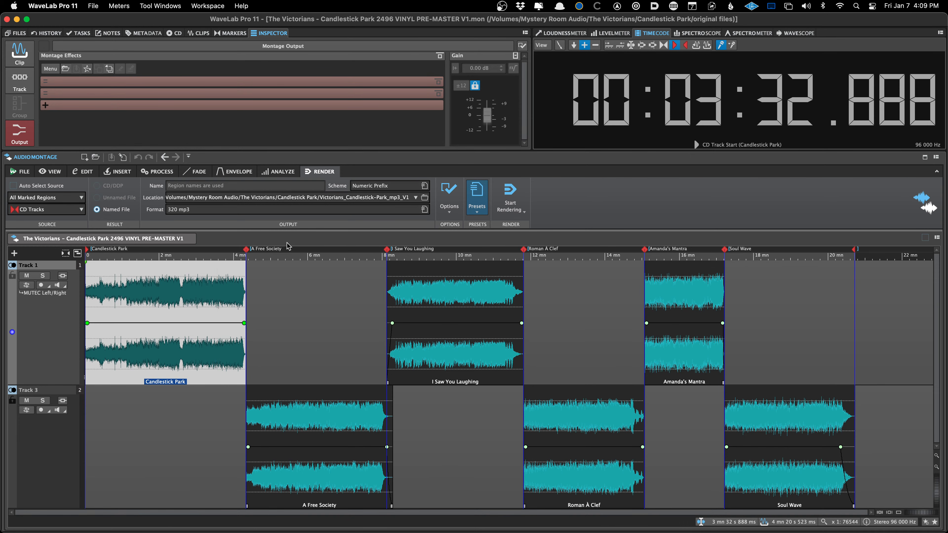
{"action": "right_click", "coordinate": [276, 238]}
{"action": "left_click", "coordinate": [255, 238]}
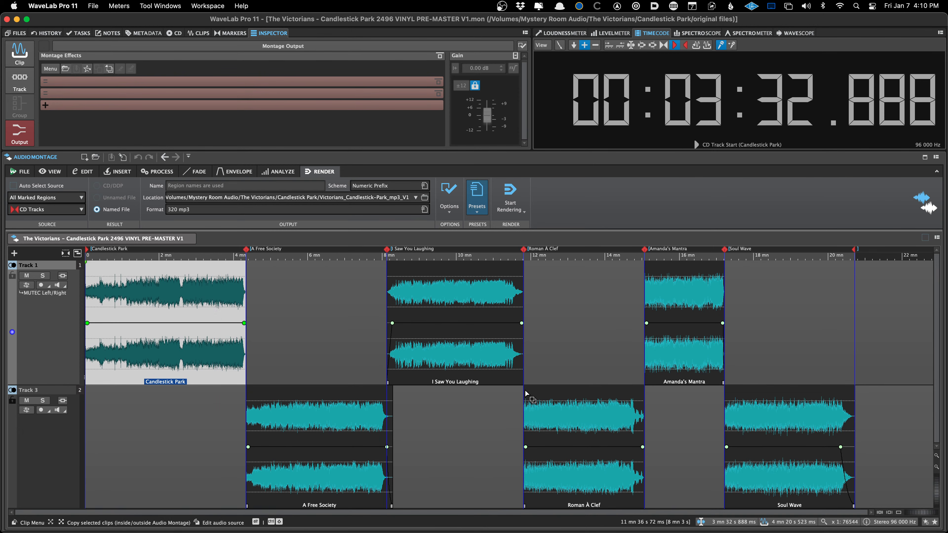
Examine the transition between I Saw You Laughing and Roman À Clef, and recheck the track and output effects
{"action": "scroll", "coordinate": [527, 395], "scroll_direction": "up", "scroll_amount": 5}
{"action": "scroll", "coordinate": [526, 395], "scroll_direction": "down", "scroll_amount": 5}
{"action": "scroll", "coordinate": [527, 395], "scroll_direction": "down", "scroll_amount": 1}
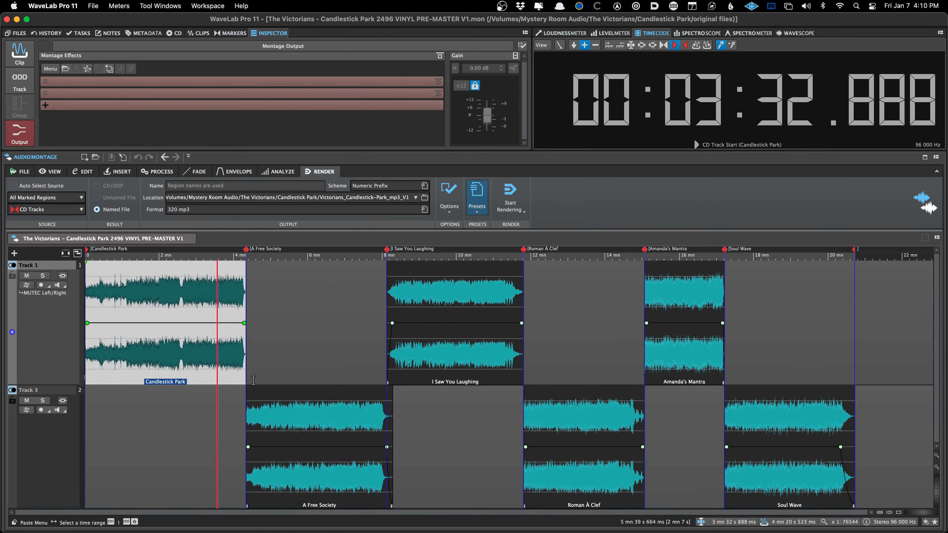
{"action": "scroll", "coordinate": [529, 419], "scroll_direction": "up", "scroll_amount": 8}
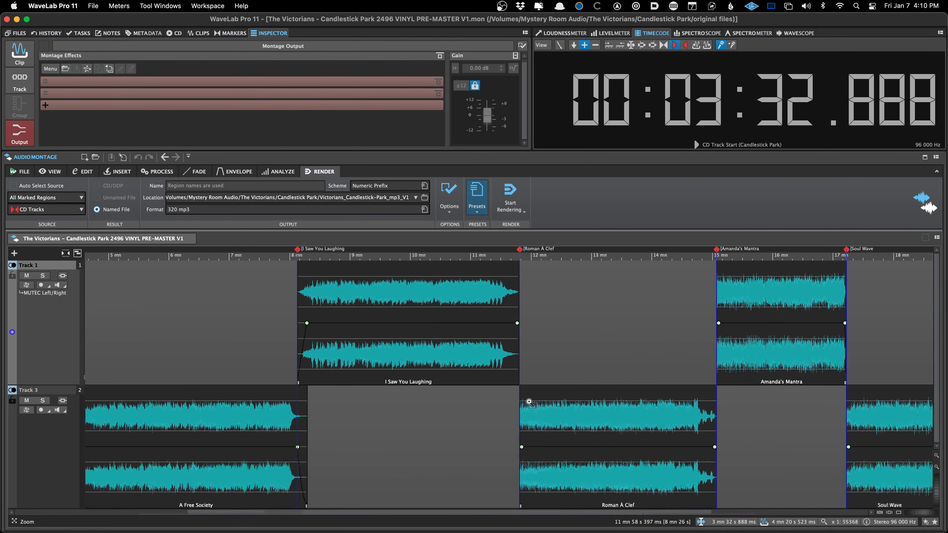
{"action": "scroll", "coordinate": [454, 403], "scroll_direction": "up", "scroll_amount": 5}
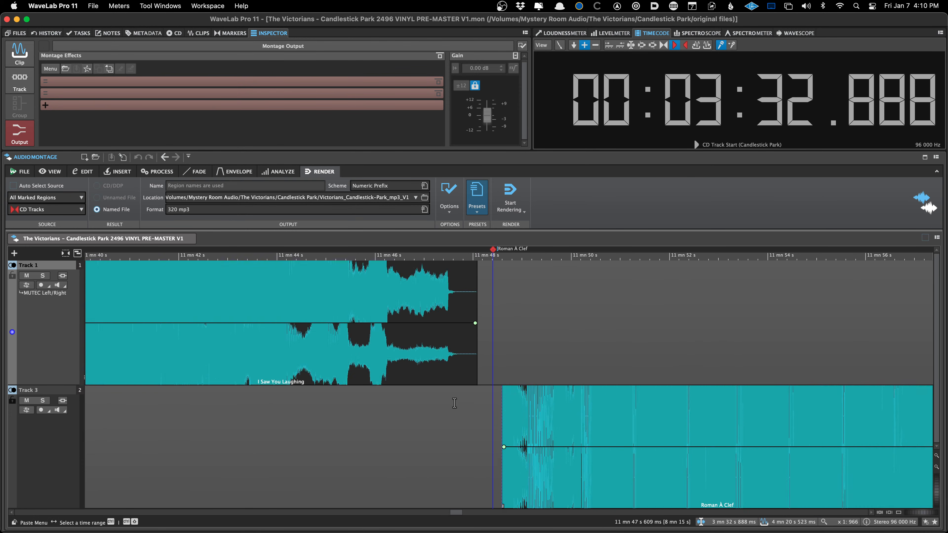
{"action": "scroll", "coordinate": [453, 403], "scroll_direction": "down", "scroll_amount": 3}
{"action": "scroll", "coordinate": [449, 404], "scroll_direction": "down", "scroll_amount": 5}
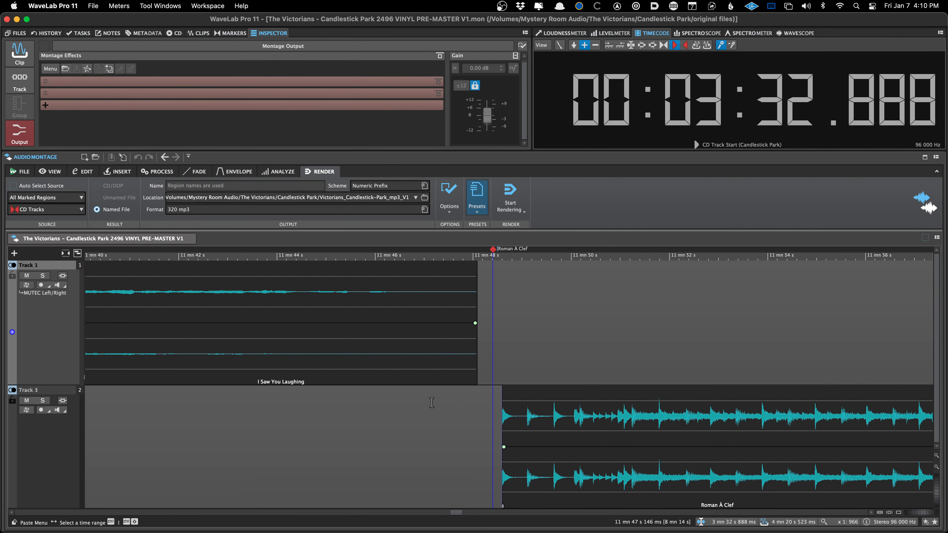
{"action": "key", "text": "super+Down"}
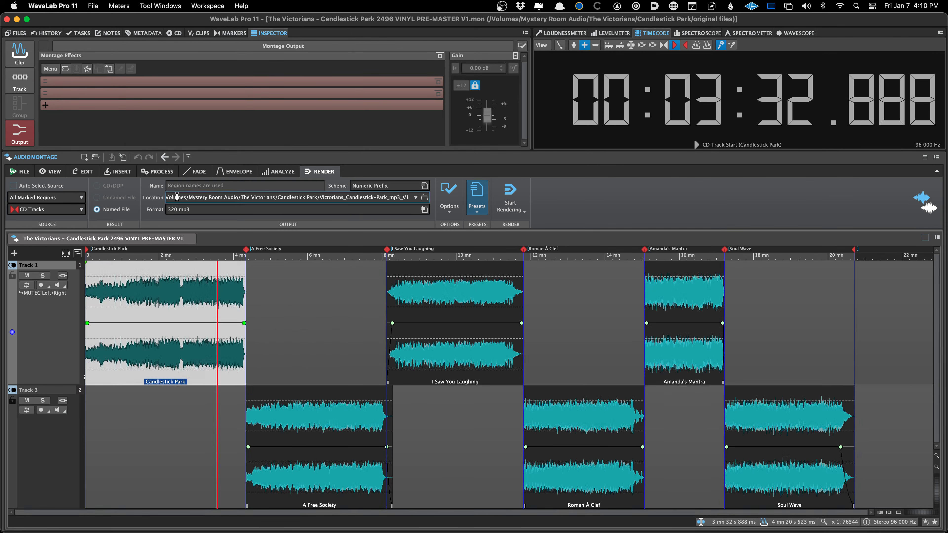
{"action": "left_click", "coordinate": [21, 78]}
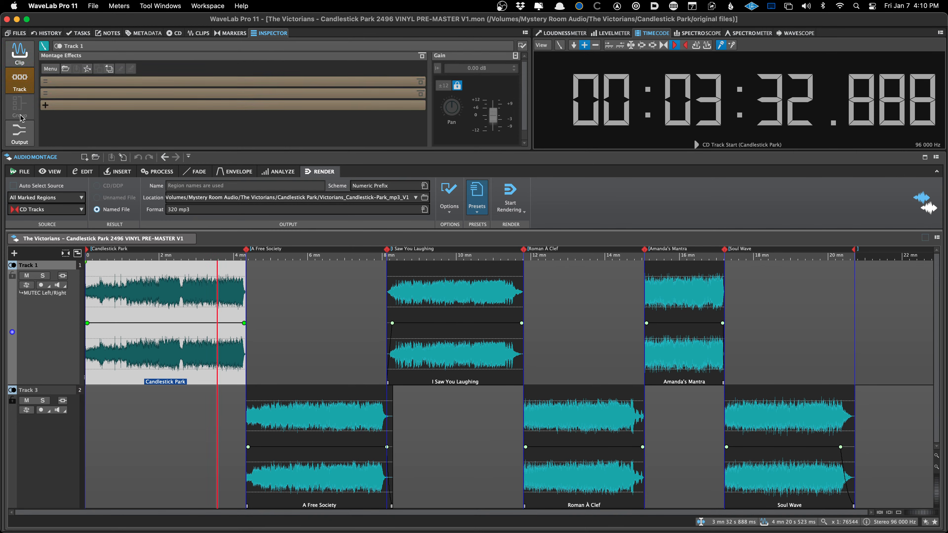
{"action": "left_click", "coordinate": [20, 131]}
Assign the CD tracks from Candlestick Park onward to track group A
{"action": "left_click", "coordinate": [175, 33]}
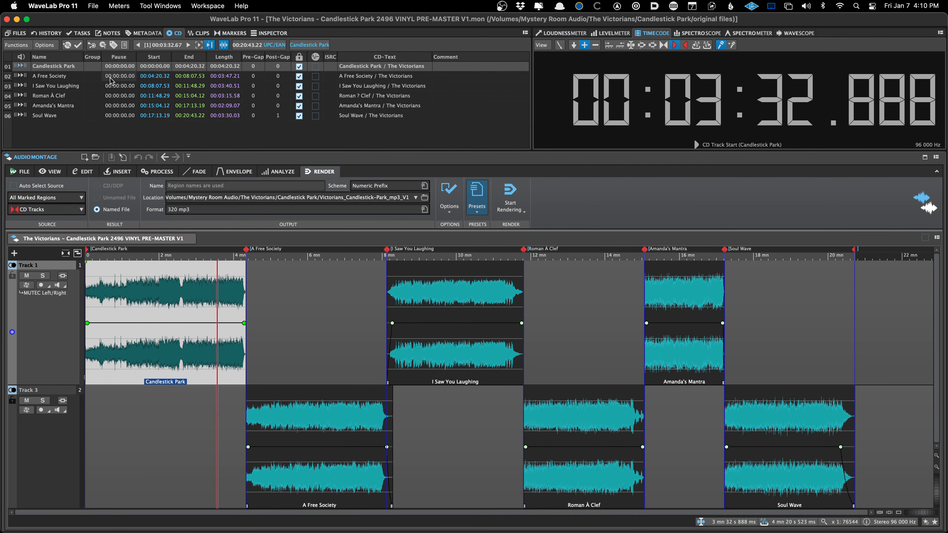
{"action": "left_click", "coordinate": [94, 70]}
{"action": "left_click", "coordinate": [101, 106]}
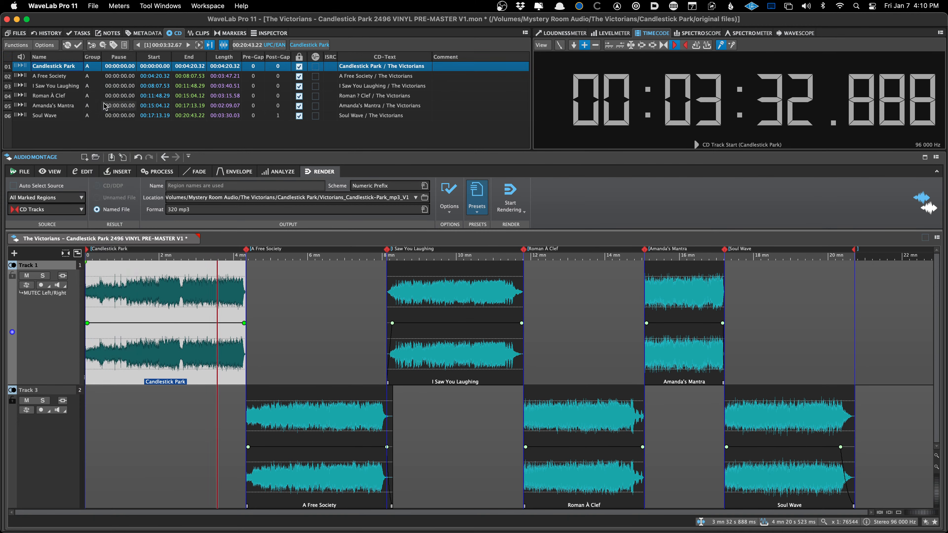
{"action": "left_click", "coordinate": [89, 67]}
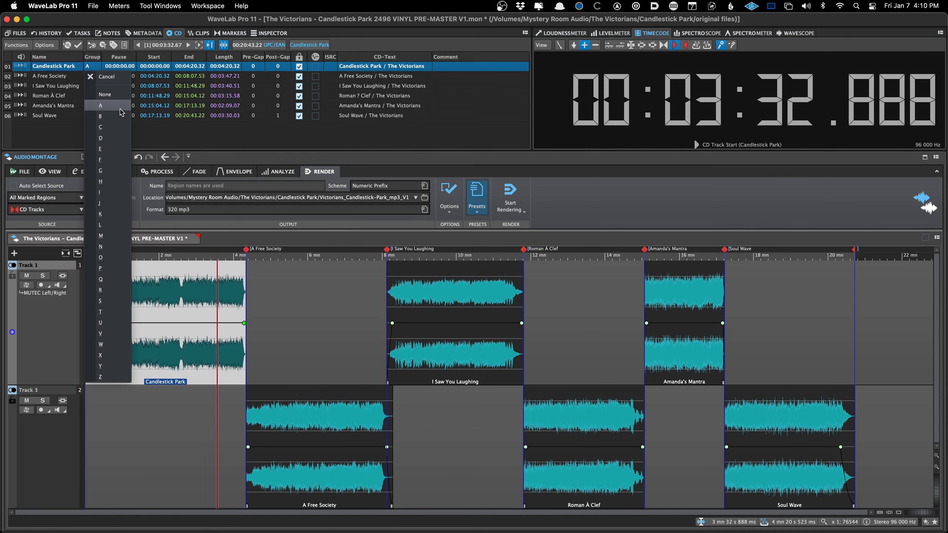
{"action": "left_click", "coordinate": [99, 105]}
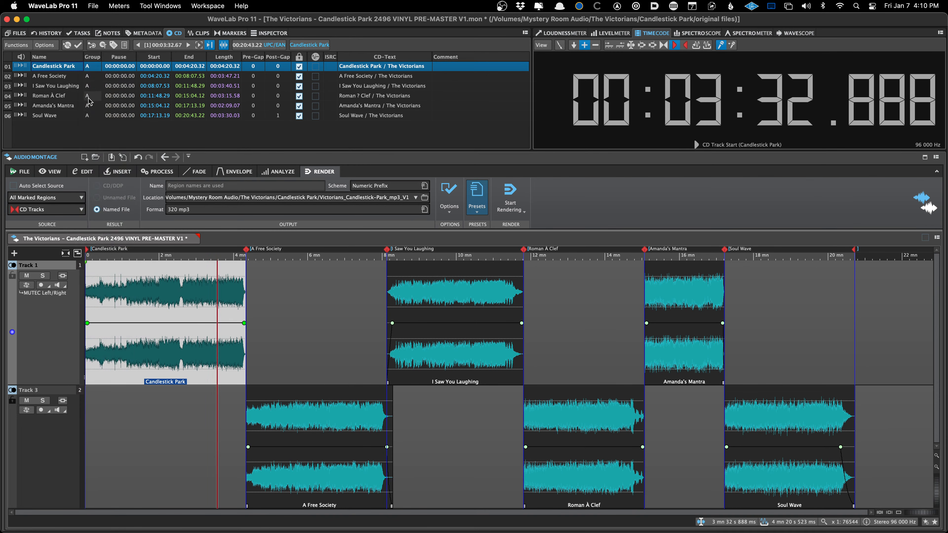
Assign the CD tracks from Roman À Clef onward to track group B and save the montage
{"action": "left_click", "coordinate": [91, 96]}
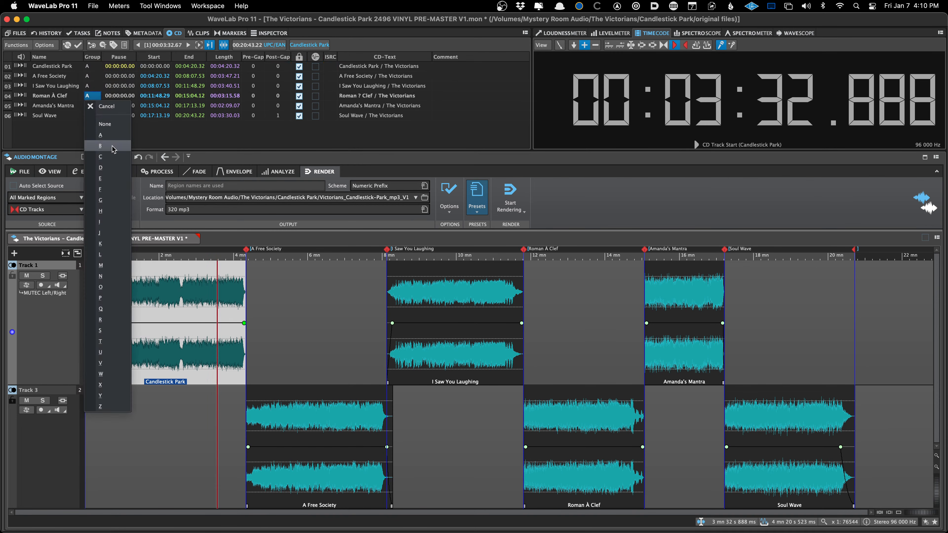
{"action": "left_click", "coordinate": [112, 146]}
{"action": "key", "text": "super+s"}
{"action": "left_click", "coordinate": [258, 272]}
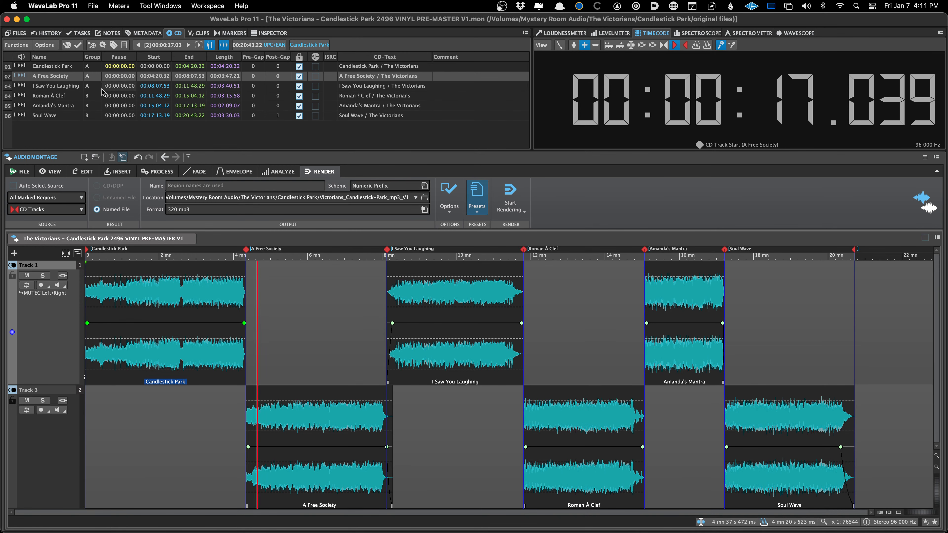
{"action": "left_click", "coordinate": [283, 284]}
{"action": "left_click", "coordinate": [282, 284]}
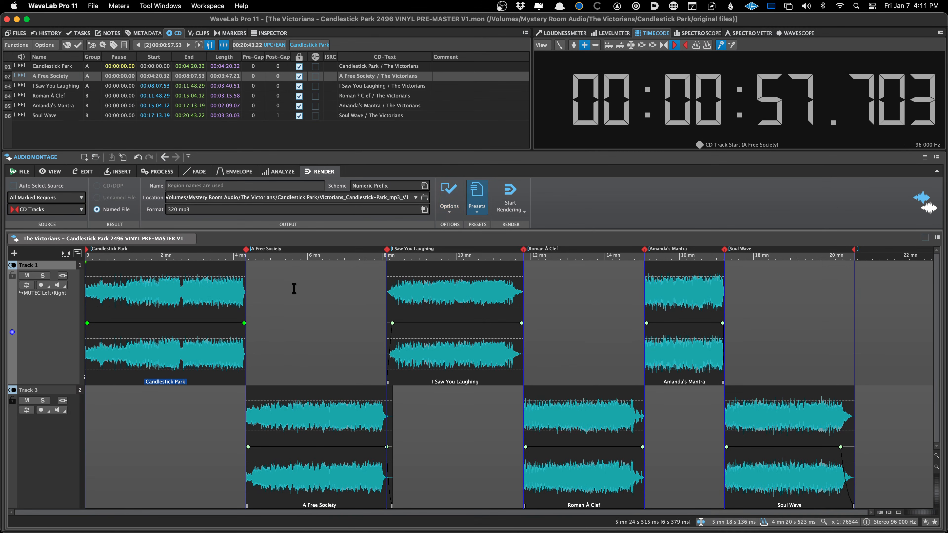
{"action": "left_click", "coordinate": [295, 288]}
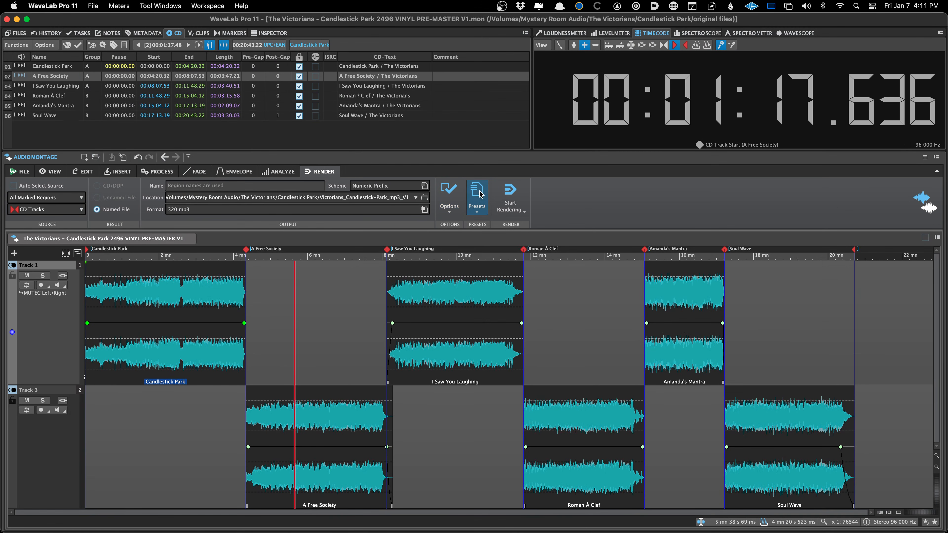
Load the SIDE_A render preset for CD track group A in 24-bit WAV, and set the output folder to Victorians_Candlestick-Park_VINY_V1
{"action": "left_click", "coordinate": [477, 198]}
{"action": "left_click", "coordinate": [493, 473]}
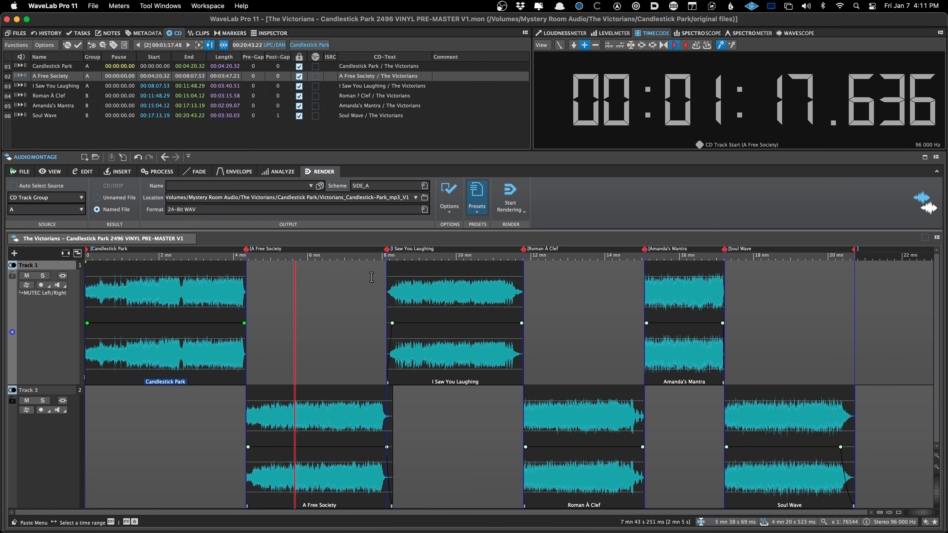
{"action": "left_click", "coordinate": [399, 197]}
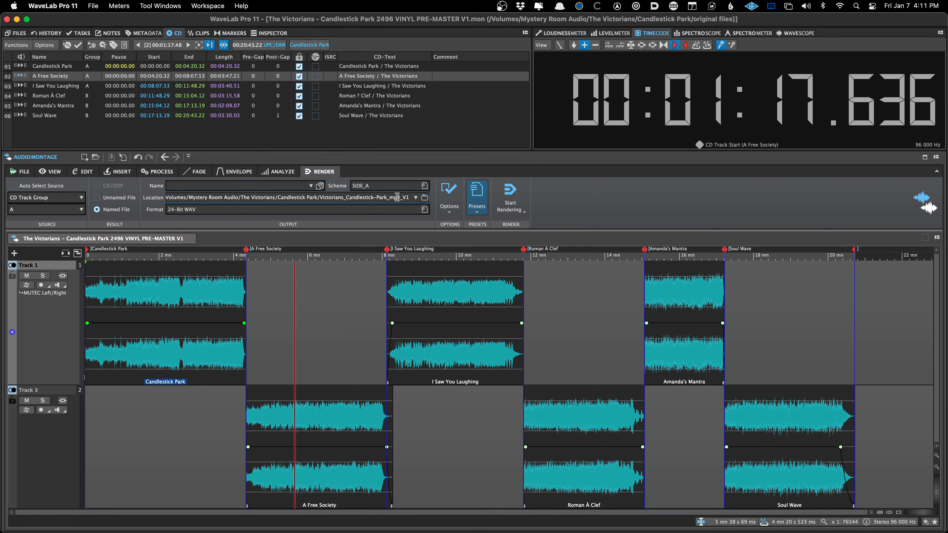
{"action": "key", "text": "shift+Left"}
{"action": "key", "text": "shift+Left"}
{"action": "key", "text": "shift+Left"}
{"action": "type", "text": "VINY:"}
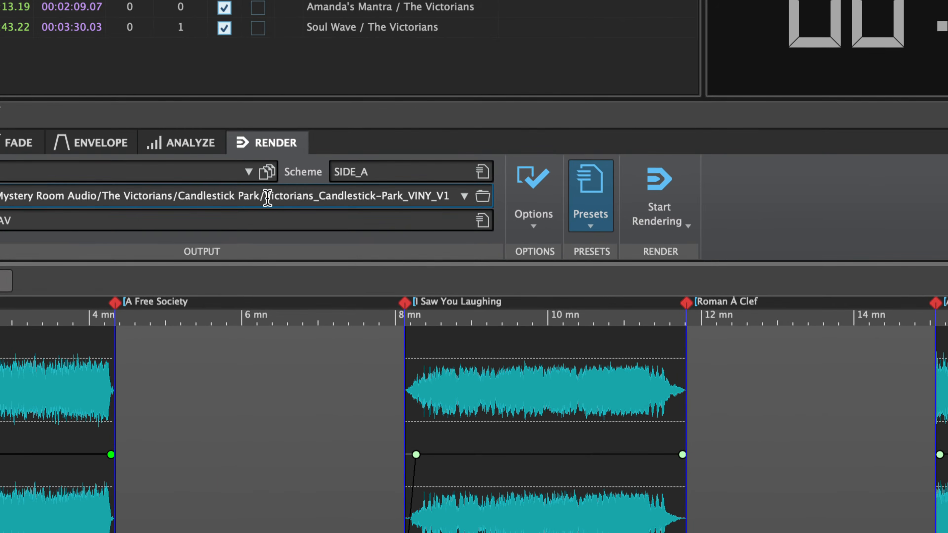
Set the render file name to Victorians_Candlestick-Park, reusing that part of the output folder path
{"action": "left_click_drag", "start_coordinate": [268, 197], "coordinate": [412, 180]}
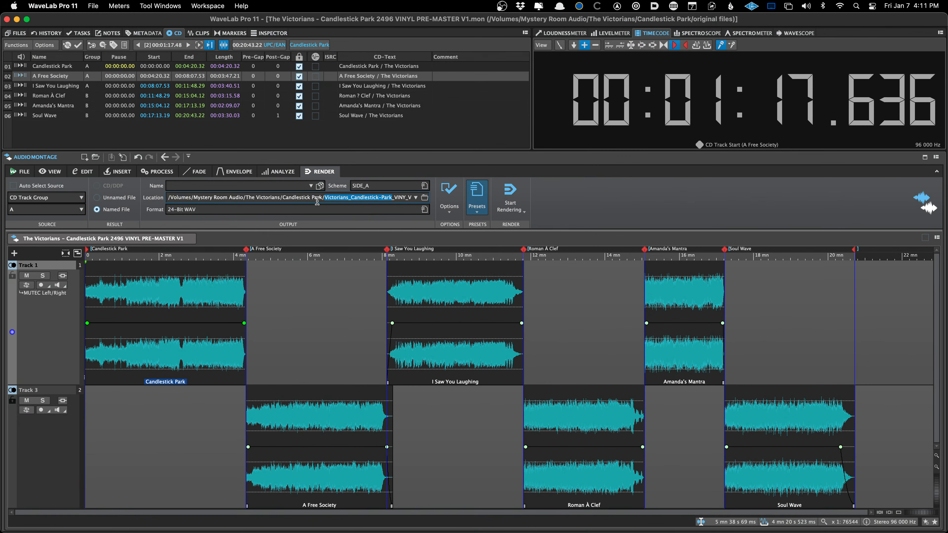
{"action": "left_click_drag", "start_coordinate": [317, 202], "coordinate": [239, 185]}
{"action": "left_click", "coordinate": [291, 256]}
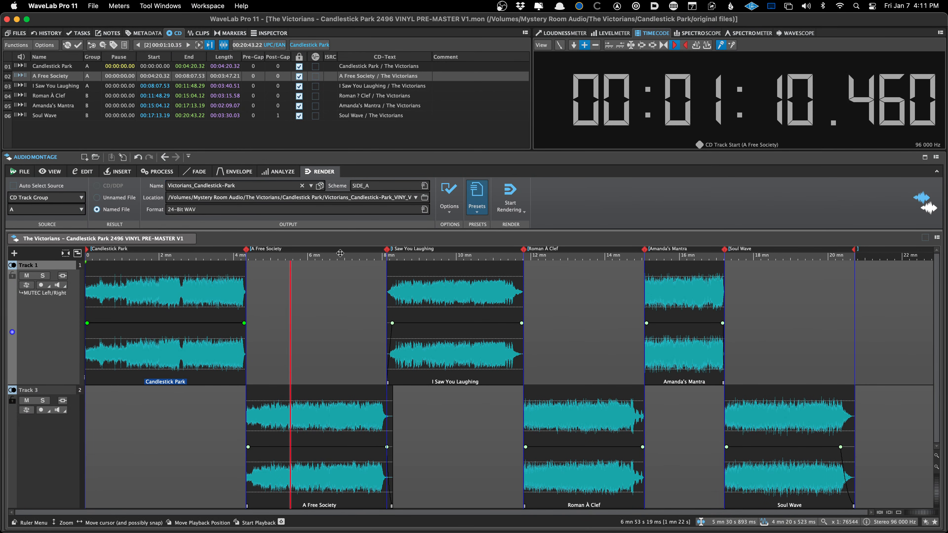
Render side A with the current settings, and side B from the montage using the Vinyl SIDE B preset
{"action": "left_click", "coordinate": [510, 198]}
{"action": "left_click", "coordinate": [465, 205]}
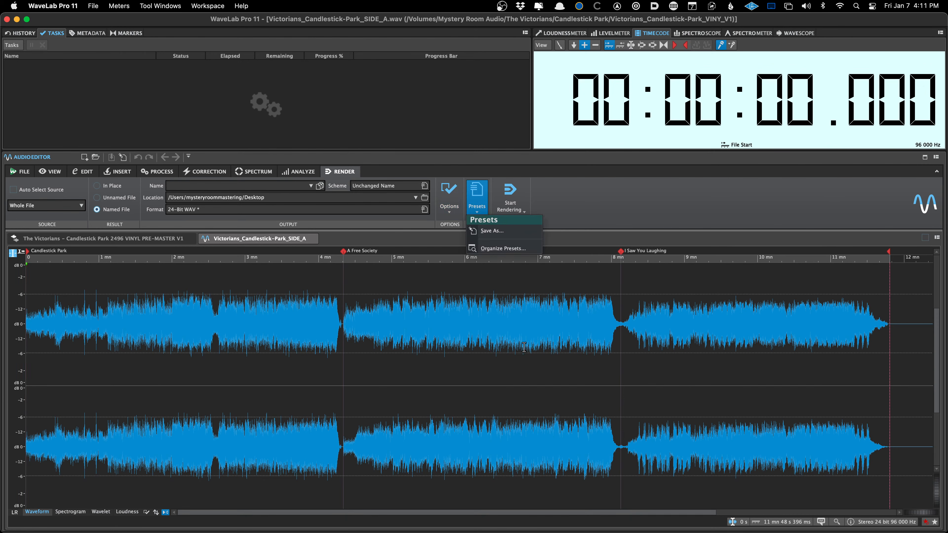
{"action": "left_click", "coordinate": [162, 239]}
{"action": "left_click", "coordinate": [477, 198]}
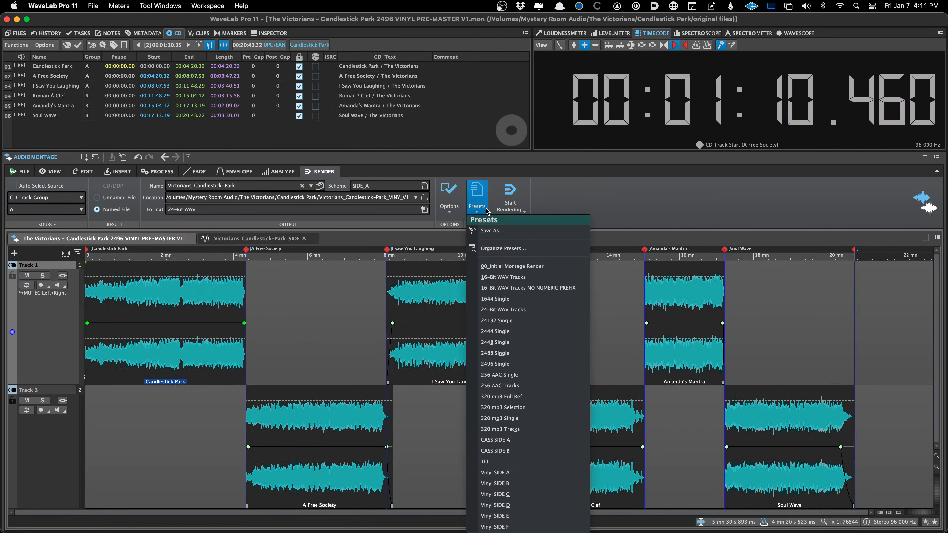
{"action": "left_click", "coordinate": [523, 485]}
{"action": "left_click", "coordinate": [321, 334]}
{"action": "key", "text": "super+r"}
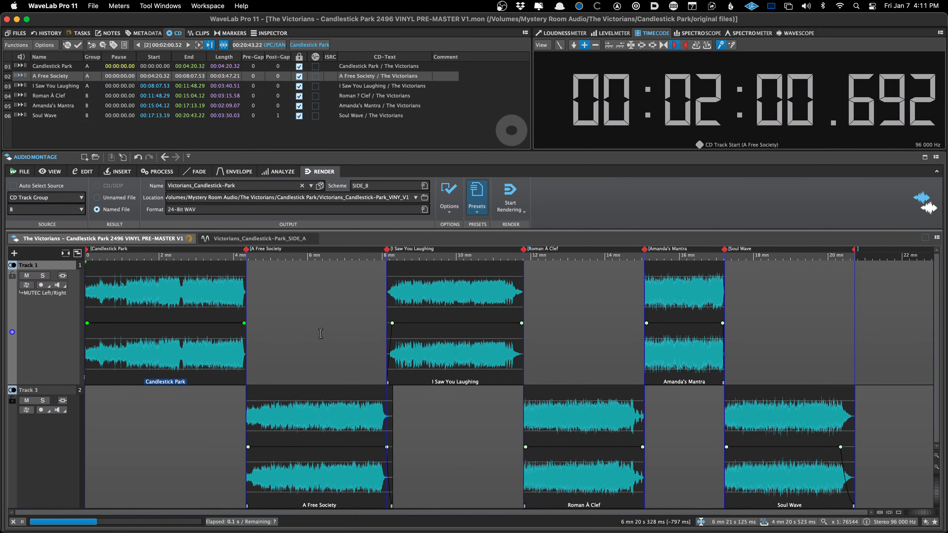
Examine the rendered side A file closely around the I Saw You Laughing marker
{"action": "key", "text": "ctrl+shift+Tab"}
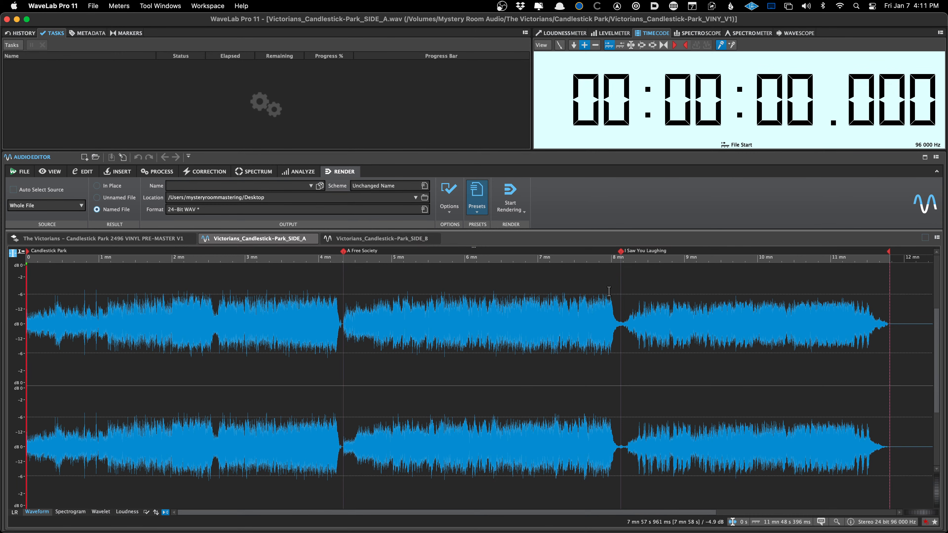
{"action": "scroll", "coordinate": [623, 317], "scroll_direction": "up", "scroll_amount": 5}
{"action": "scroll", "coordinate": [590, 326], "scroll_direction": "up", "scroll_amount": 2}
{"action": "scroll", "coordinate": [591, 327], "scroll_direction": "down", "scroll_amount": 8}
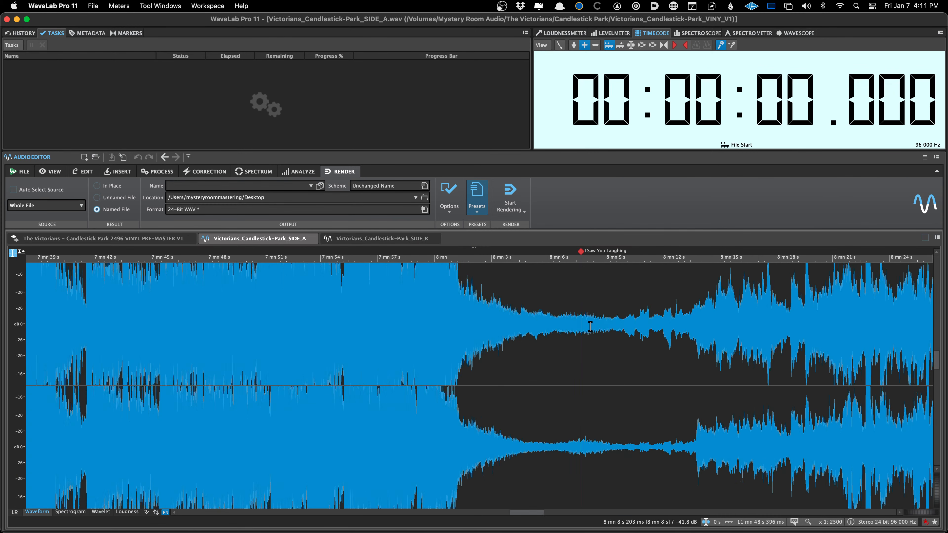
Open the Audio CD Report for the vinyl pre-master montage and set its output location to the Victorians_Candlestick-Park_VINY_V1 folder
{"action": "left_click", "coordinate": [107, 237]}
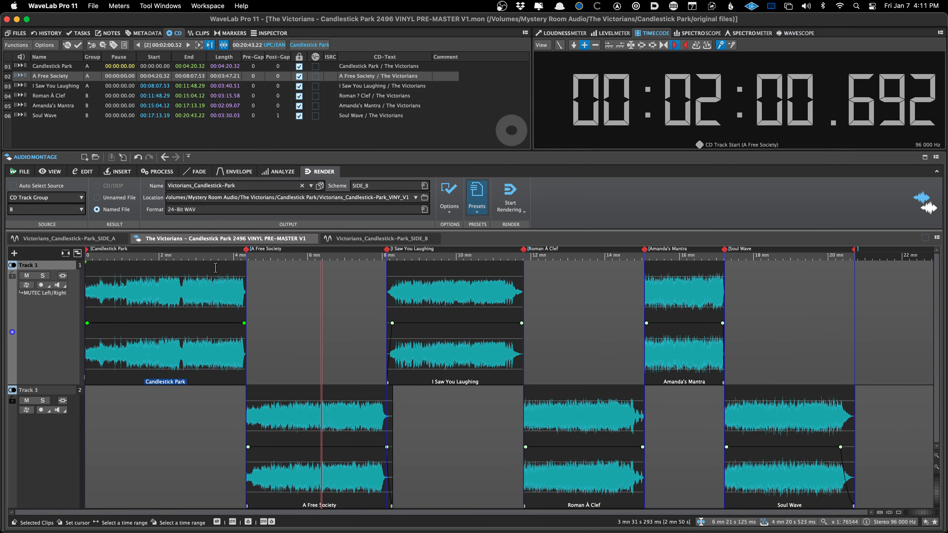
{"action": "left_click", "coordinate": [279, 313]}
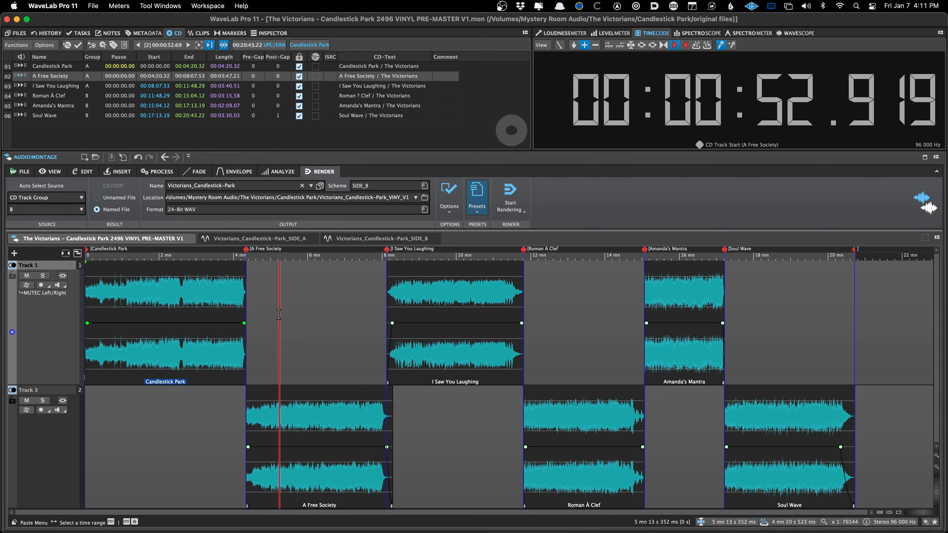
{"action": "key", "text": "super+r"}
{"action": "left_click", "coordinate": [587, 435]}
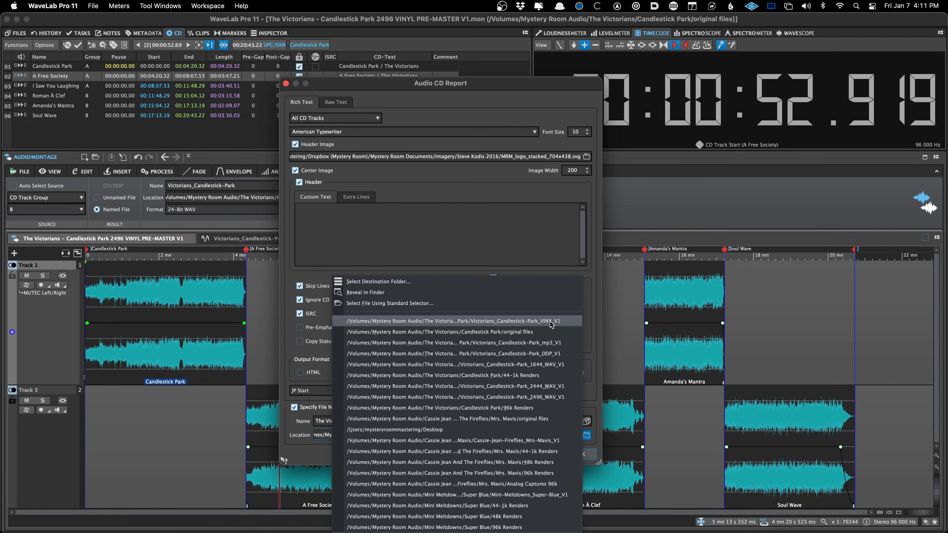
{"action": "left_click", "coordinate": [554, 324]}
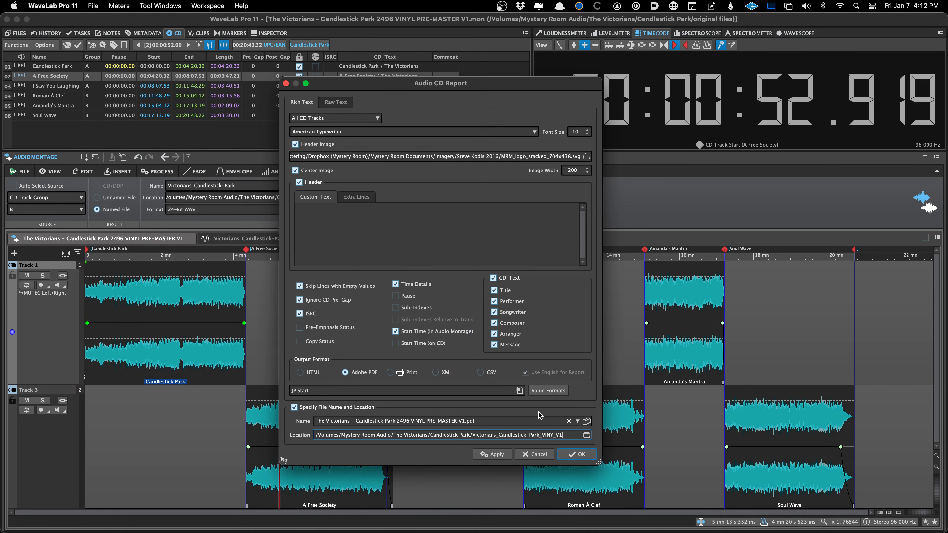
Load the JP Start Vinyl 96k report preset and generate the PDF report for CD Track Group A
{"action": "left_click", "coordinate": [519, 391]}
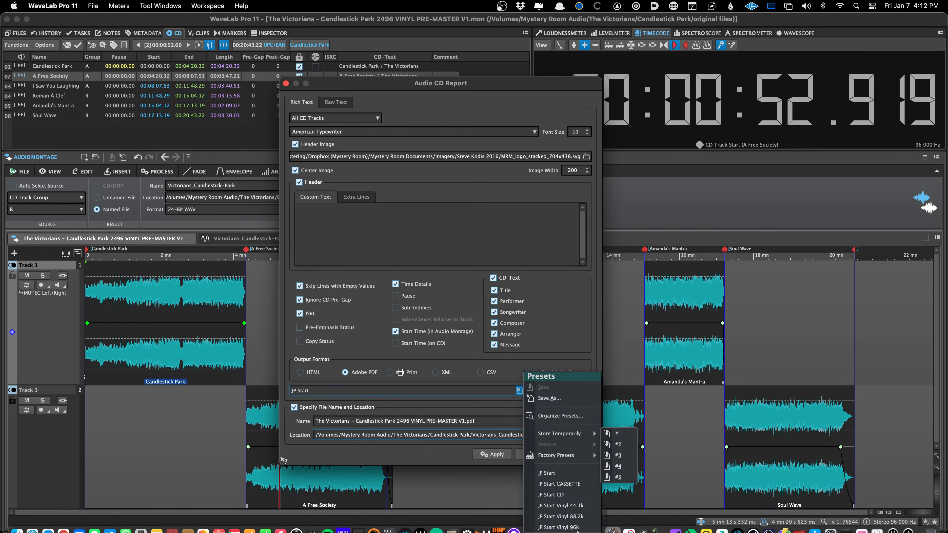
{"action": "left_click", "coordinate": [558, 527]}
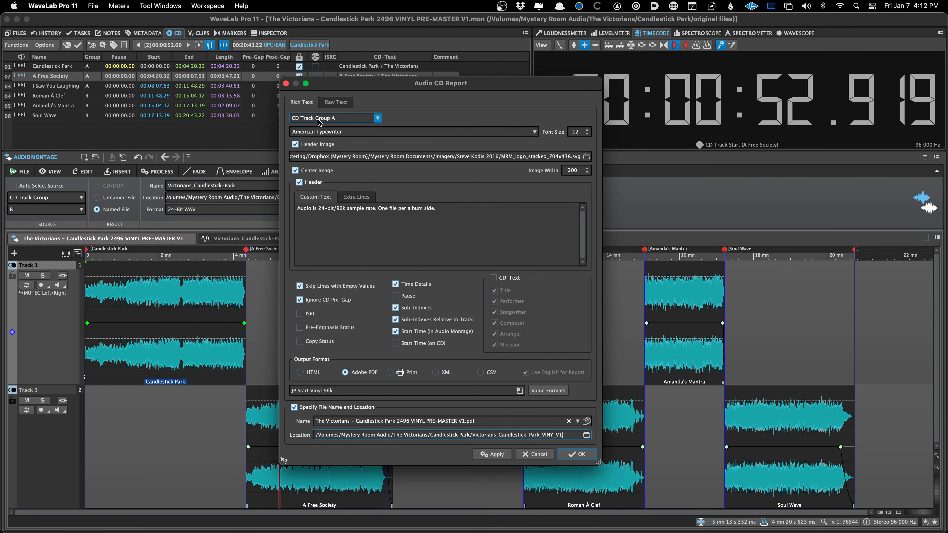
{"action": "left_click", "coordinate": [490, 454]}
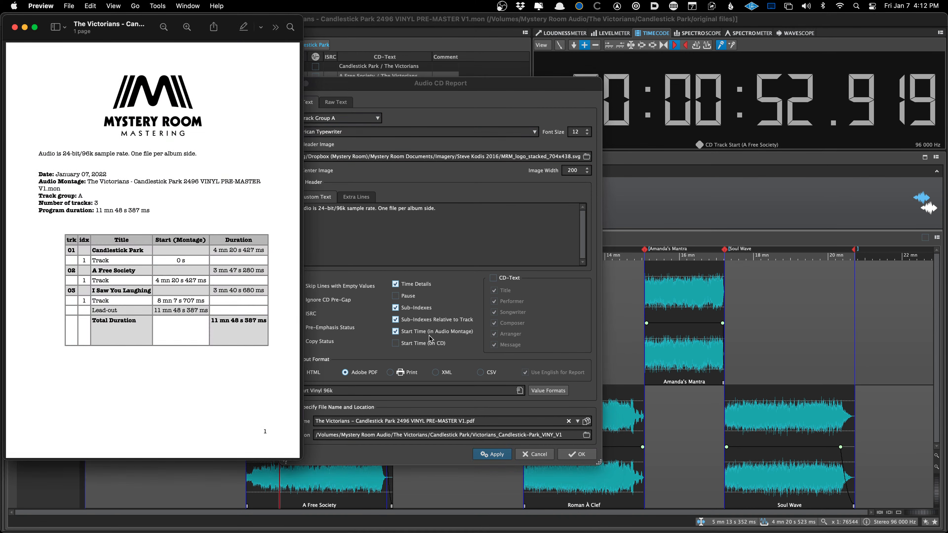
Add a SIDE A text annotation beside the sample-rate note in the track group A report, save the PDF, and return to WaveLab
{"action": "key", "text": "ctrl+super+t"}
{"action": "type", "text": "SIDE A"}
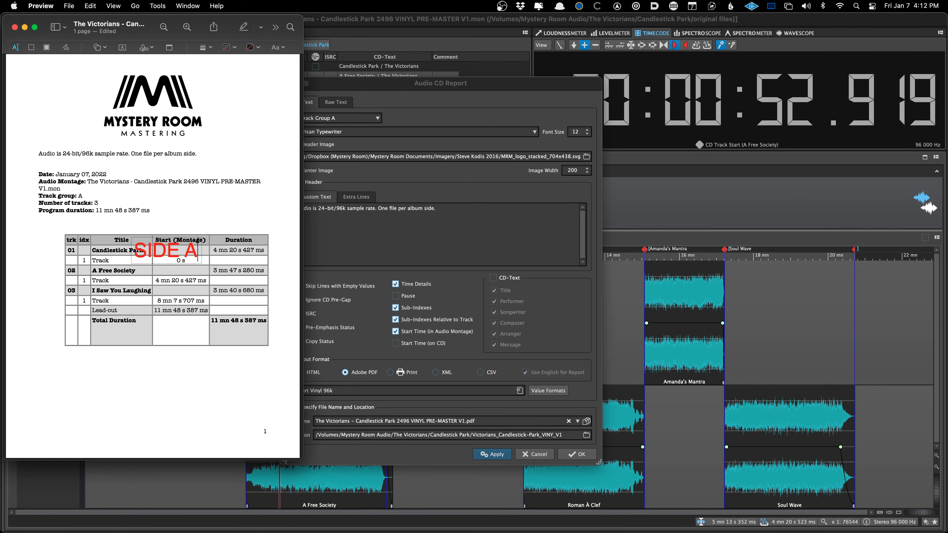
{"action": "left_click_drag", "start_coordinate": [166, 235], "coordinate": [227, 158]}
{"action": "left_click", "coordinate": [224, 180]}
{"action": "key", "text": "super+s"}
{"action": "left_click", "coordinate": [453, 97]}
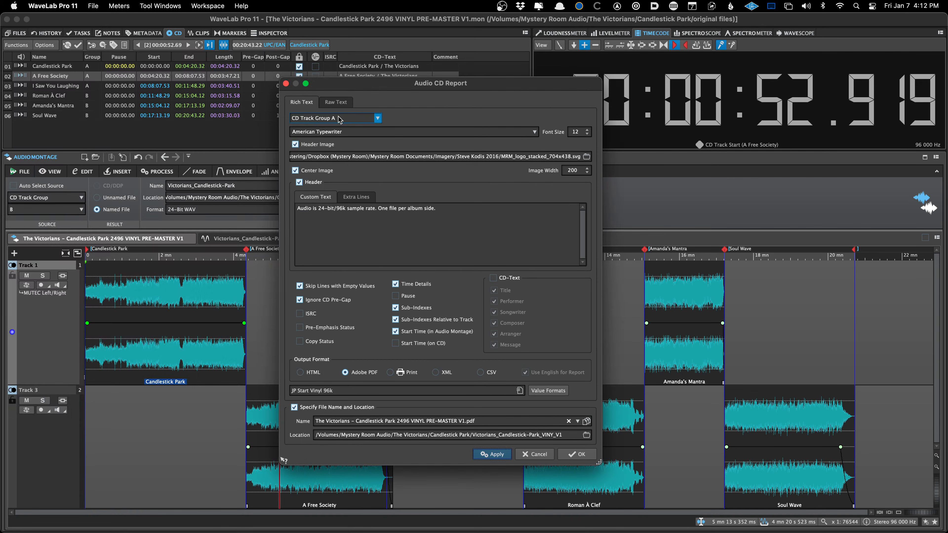
Generate a PDF report for CD Track Group B, naming the file Victorians_Candlestick-Park_SIDE_B
{"action": "left_click", "coordinate": [338, 119]}
{"action": "left_click", "coordinate": [338, 144]}
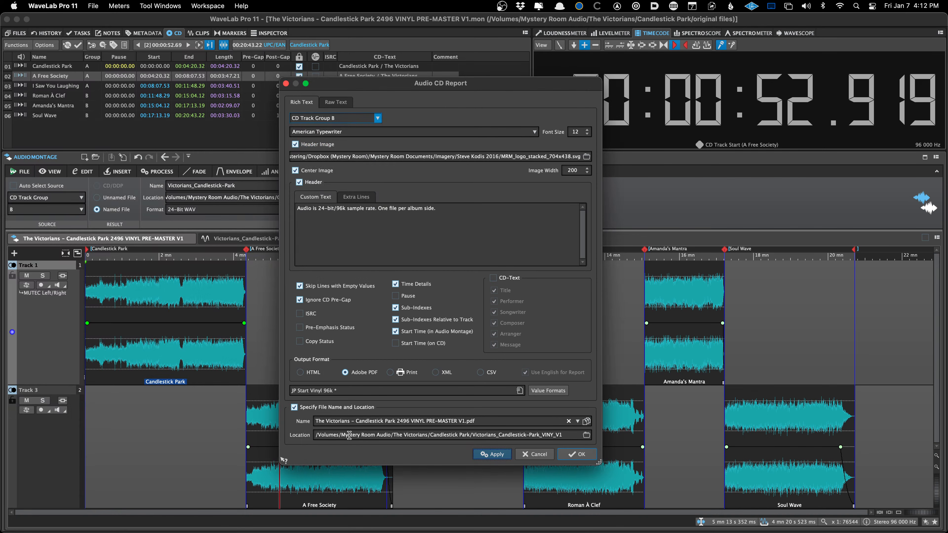
{"action": "left_click", "coordinate": [485, 455]}
{"action": "key", "text": "Return"}
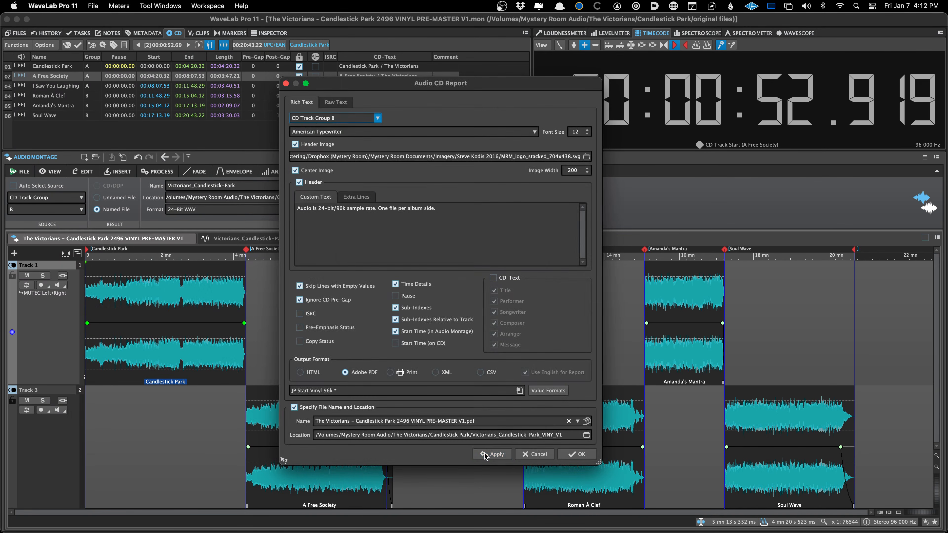
{"action": "left_click", "coordinate": [569, 421]}
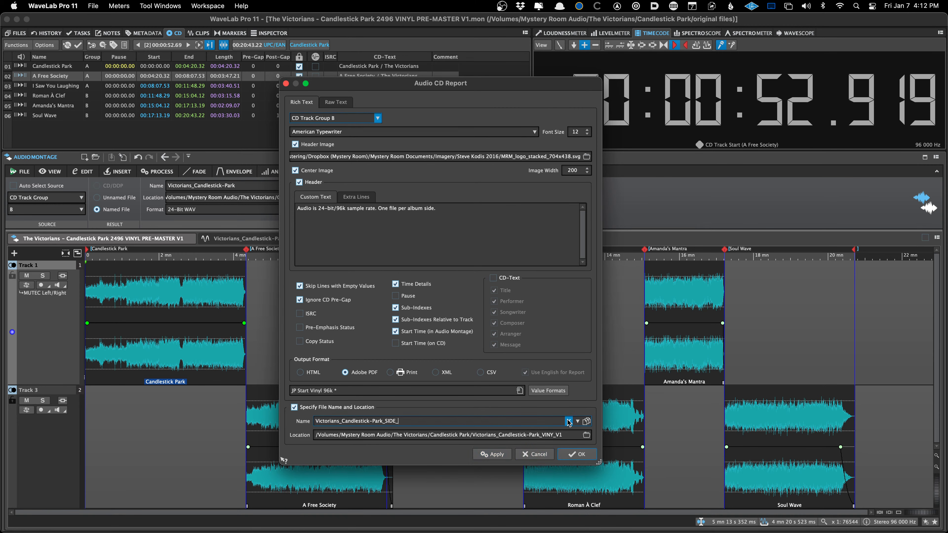
{"action": "key", "text": "Return"}
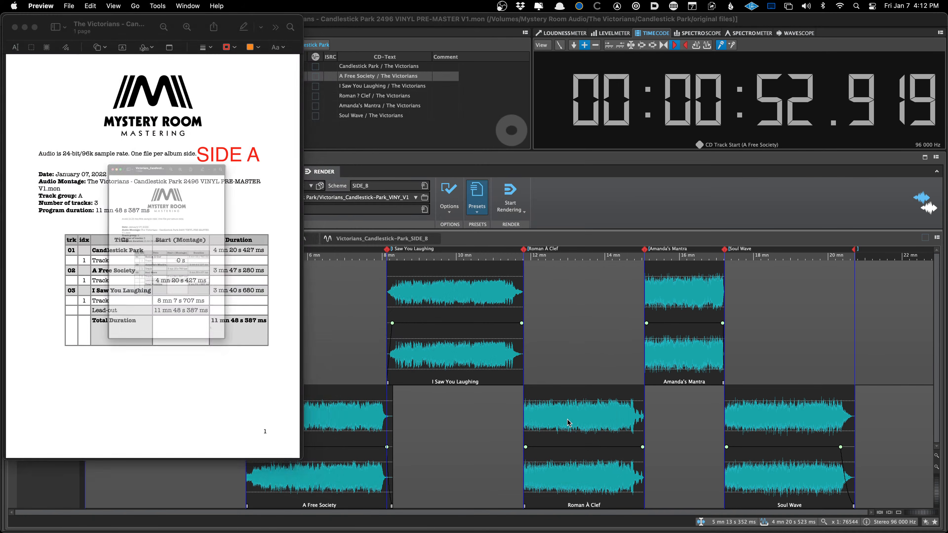
Add a SIDE B text annotation beside the sample-rate note in the track group B report and save the PDF
{"action": "key", "text": "ctrl+super+t"}
{"action": "type", "text": "S"}
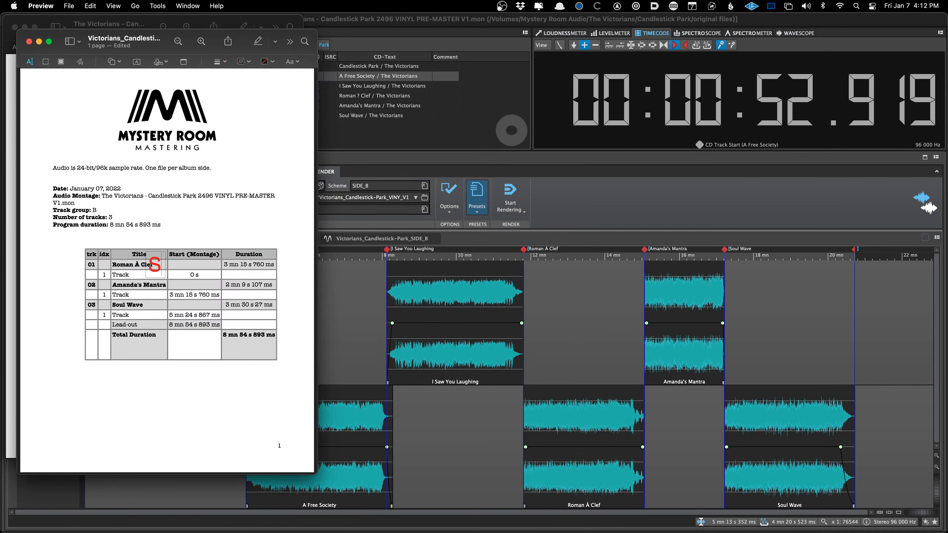
{"action": "type", "text": "DIDE"}
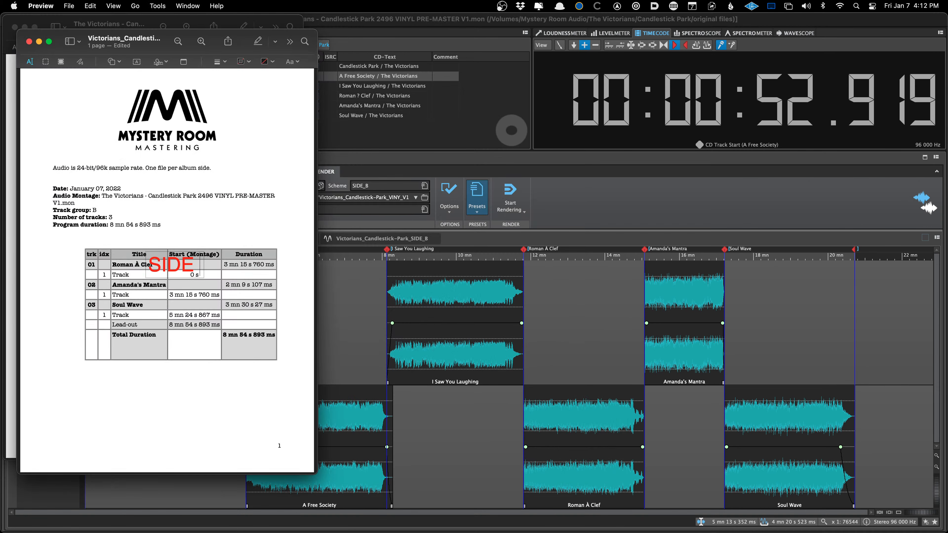
{"action": "type", "text": " B"}
{"action": "left_click_drag", "start_coordinate": [167, 268], "coordinate": [229, 172]}
{"action": "left_click", "coordinate": [229, 188]}
Review both side reports and examine the montage's side break between I Saw You Laughing and Roman À Clef
{"action": "key", "text": "super+grave"}
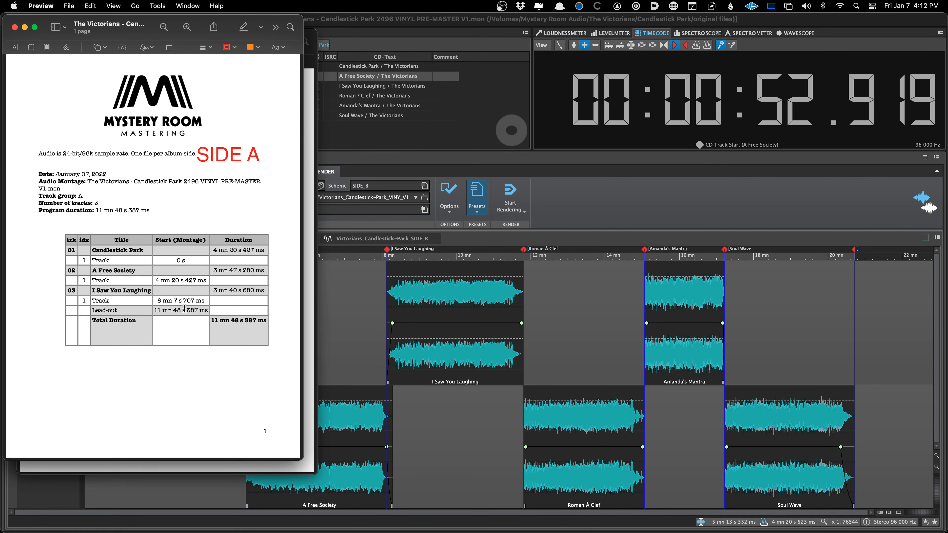
{"action": "key", "text": "super+grave"}
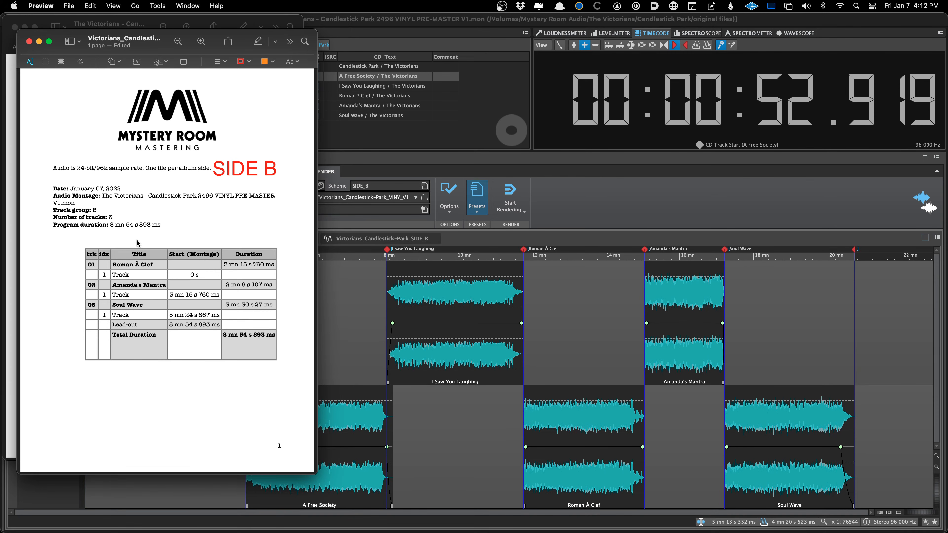
{"action": "left_click", "coordinate": [580, 213]}
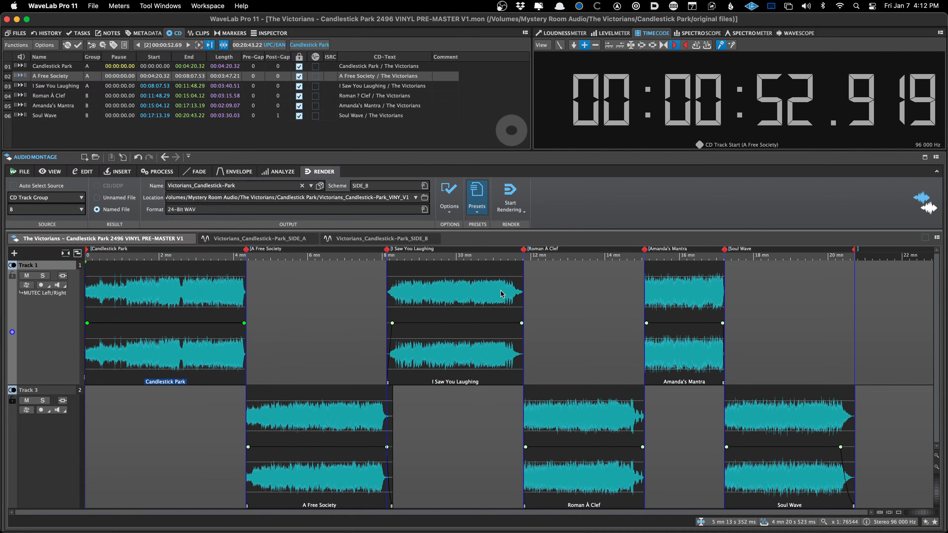
{"action": "scroll", "coordinate": [529, 316], "scroll_direction": "up", "scroll_amount": 10}
{"action": "scroll", "coordinate": [482, 345], "scroll_direction": "up", "scroll_amount": 5}
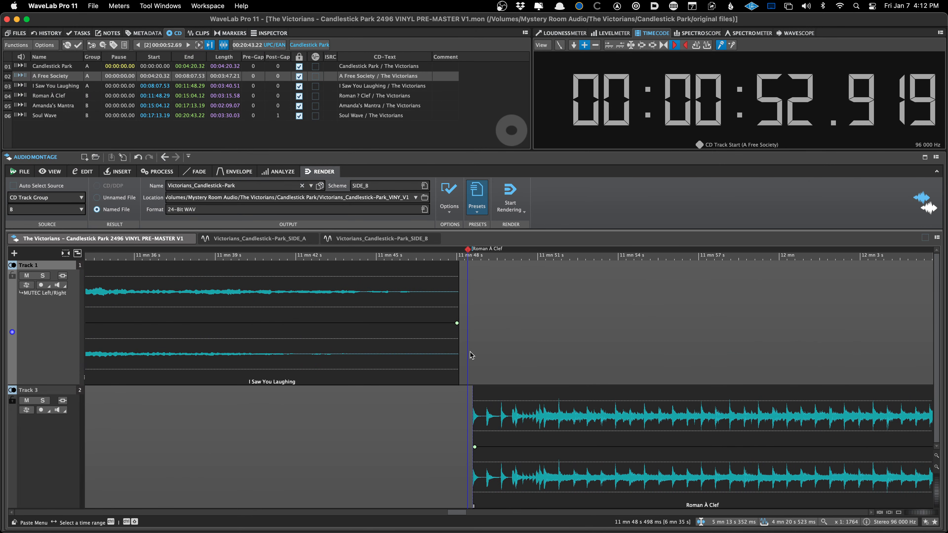
{"action": "scroll", "coordinate": [470, 363], "scroll_direction": "up", "scroll_amount": 5}
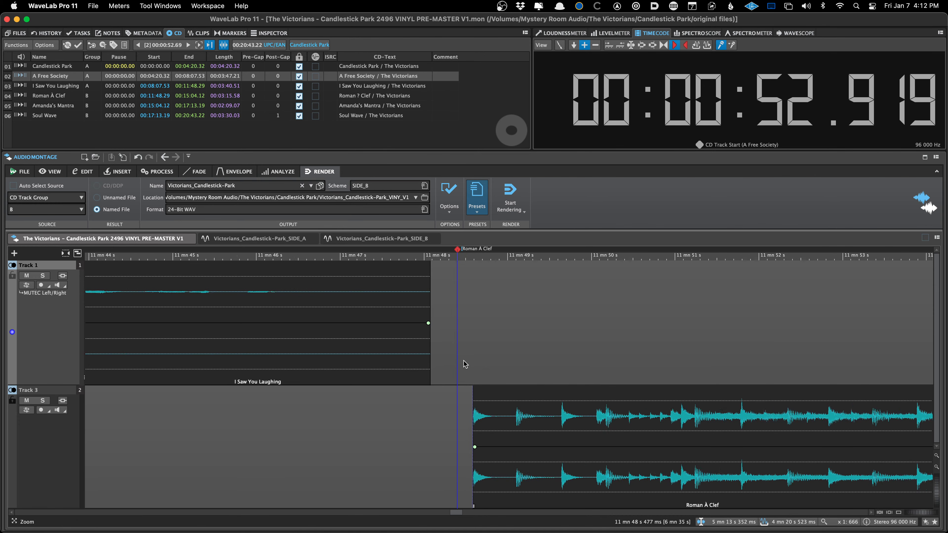
{"action": "scroll", "coordinate": [459, 365], "scroll_direction": "up", "scroll_amount": 5}
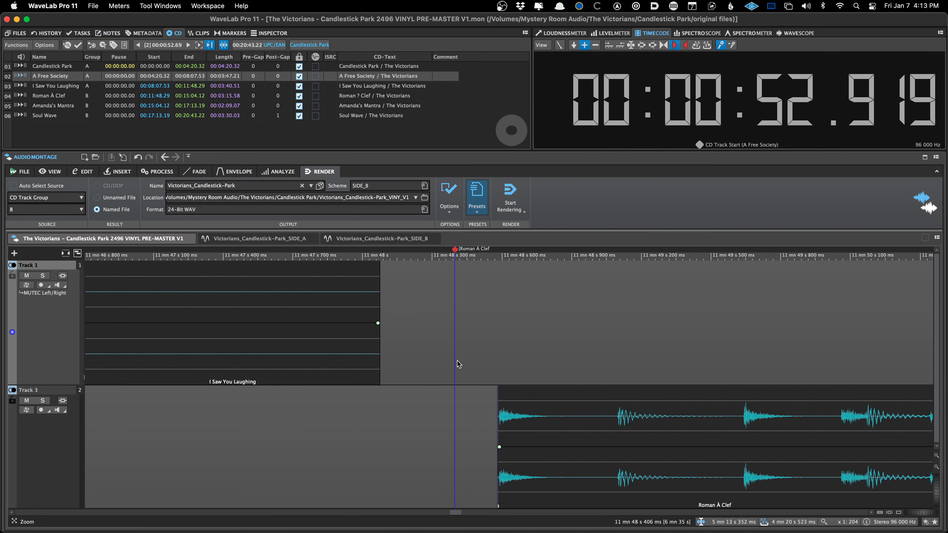
{"action": "scroll", "coordinate": [455, 364], "scroll_direction": "down", "scroll_amount": 20}
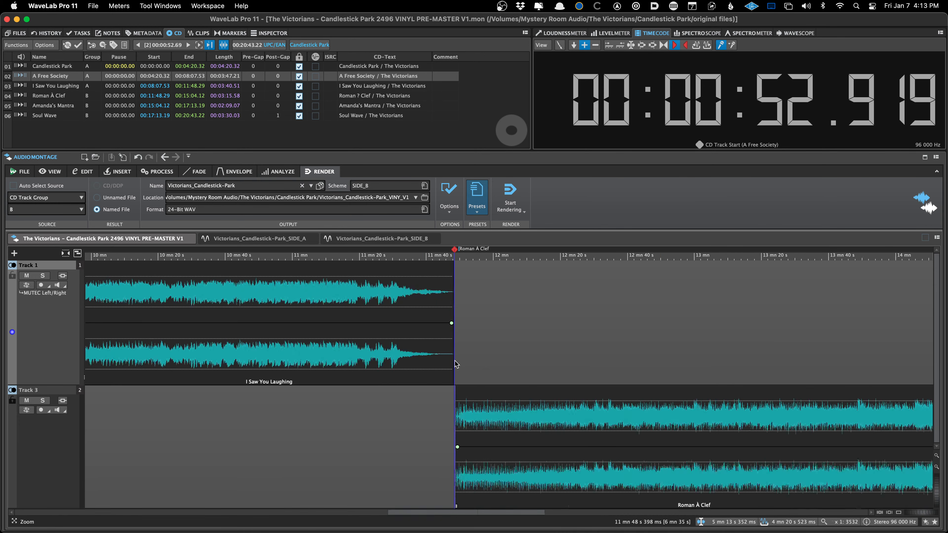
Check the start of the rendered side B file at Roman À Clef and go back to the montage
{"action": "left_click", "coordinate": [368, 242]}
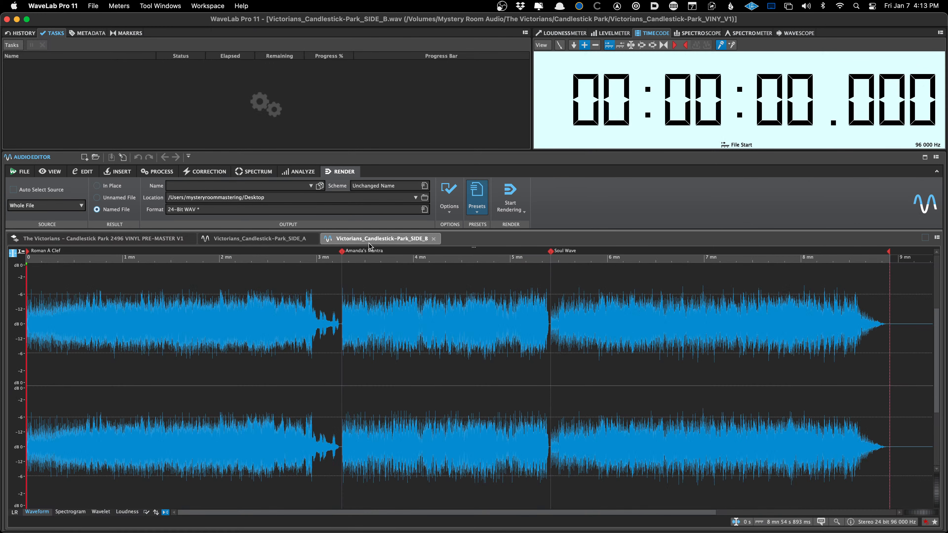
{"action": "left_click", "coordinate": [34, 353]}
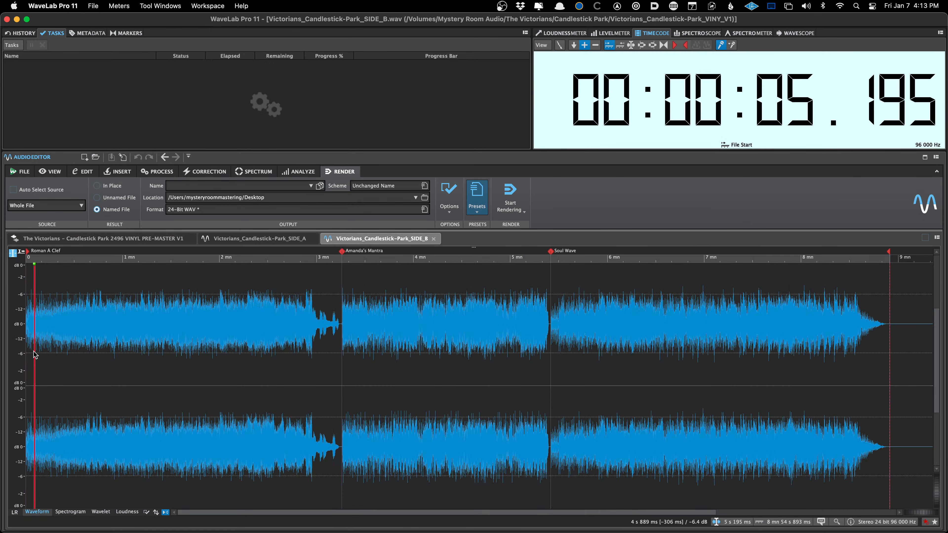
{"action": "key", "text": "Home"}
{"action": "left_click", "coordinate": [137, 239]}
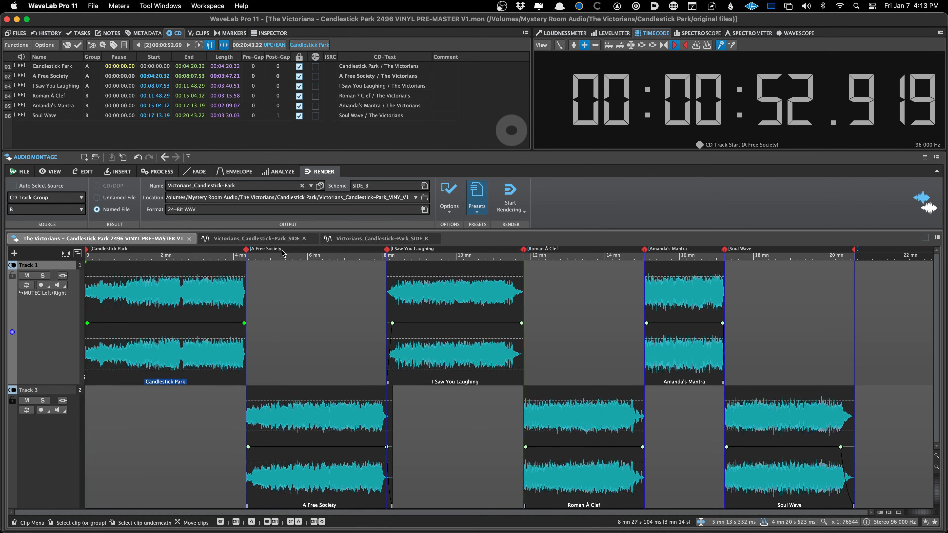
Compare the side A and side B PDF reports with the track markers in the rendered side B file
{"action": "key", "text": "Down"}
{"action": "key", "text": "super+Tab"}
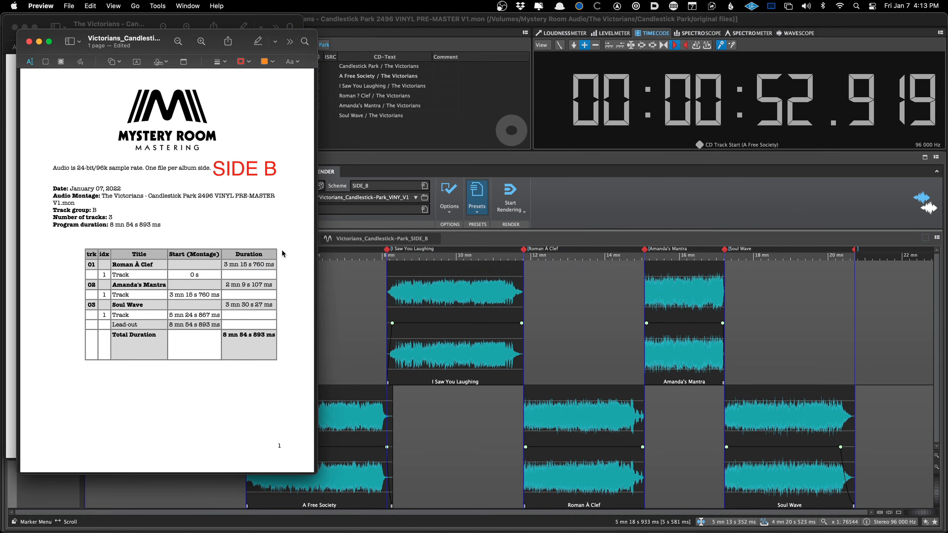
{"action": "key", "text": "super+grave"}
{"action": "key", "text": "super+grave"}
{"action": "left_click", "coordinate": [383, 232]}
{"action": "left_click", "coordinate": [377, 239]}
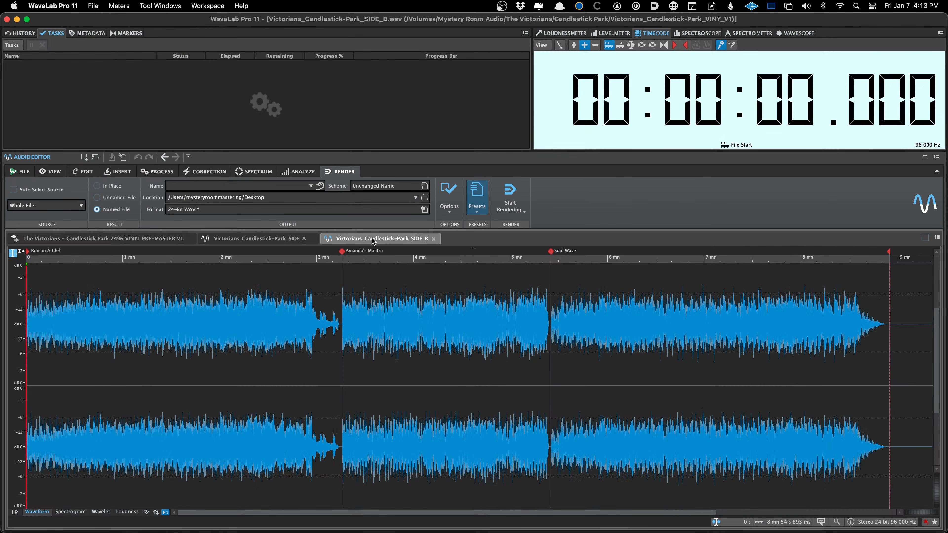
Switch to Path Finder and check the files in the Victorians_Candlestick-Park_VINY_V1 folder, ending on Victorians_Candlestick-Park_SIDE_A.wav
{"action": "key", "text": "super+Tab"}
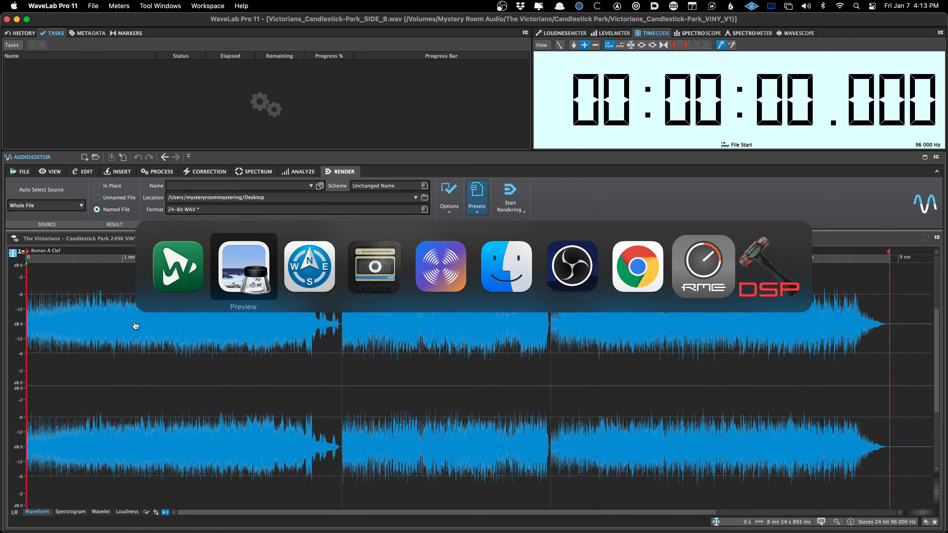
{"action": "left_click", "coordinate": [472, 199]}
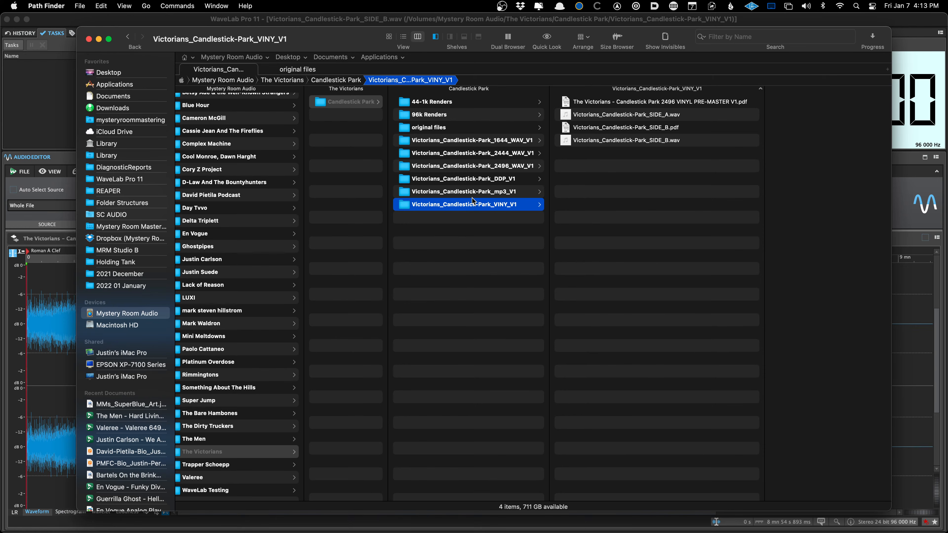
{"action": "key", "text": "Right"}
{"action": "key", "text": "Down"}
{"action": "key", "text": "Down"}
{"action": "key", "text": "Up"}
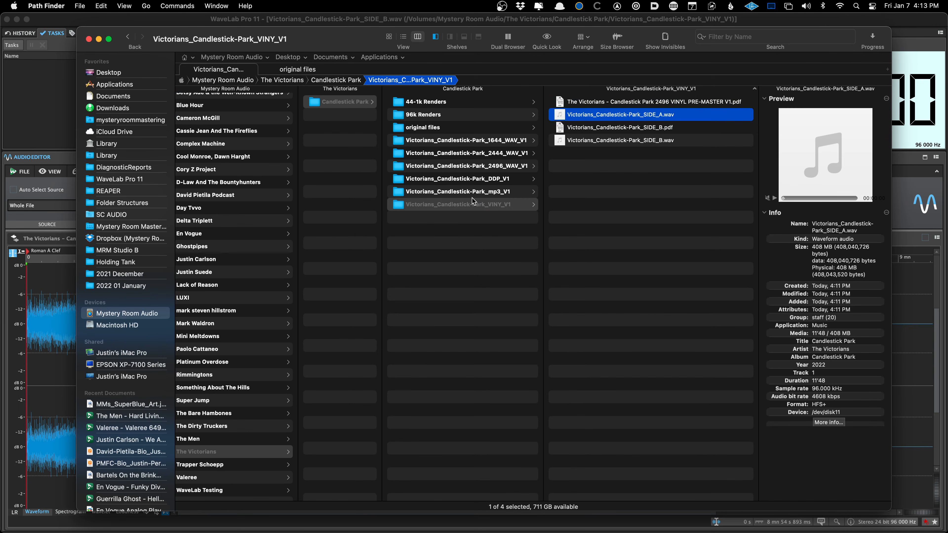
Rename the side A PDF report as Victorians_Candlestick-Park_SIDE_A.pdf
{"action": "key", "text": "Up"}
{"action": "key", "text": "Down"}
{"action": "key", "text": "Up"}
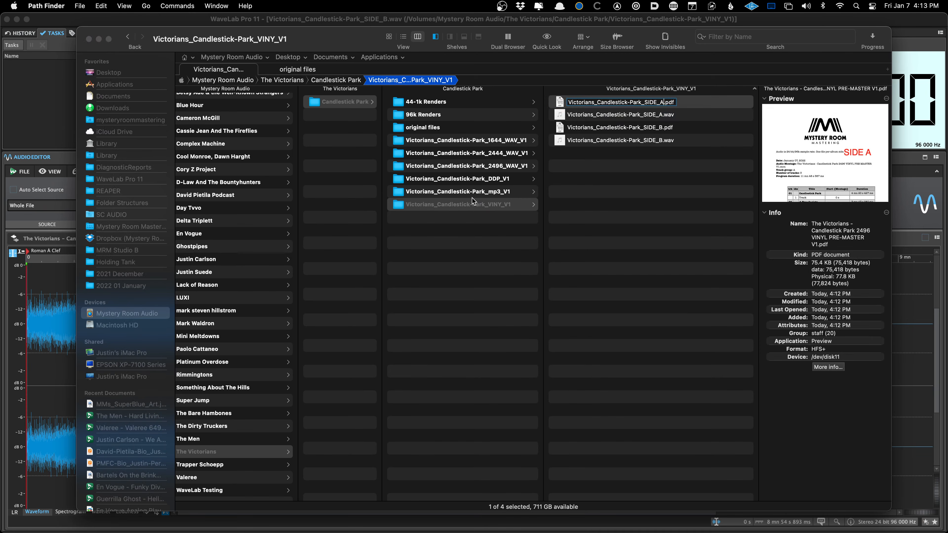
{"action": "key", "text": "Down"}
{"action": "key", "text": "Down"}
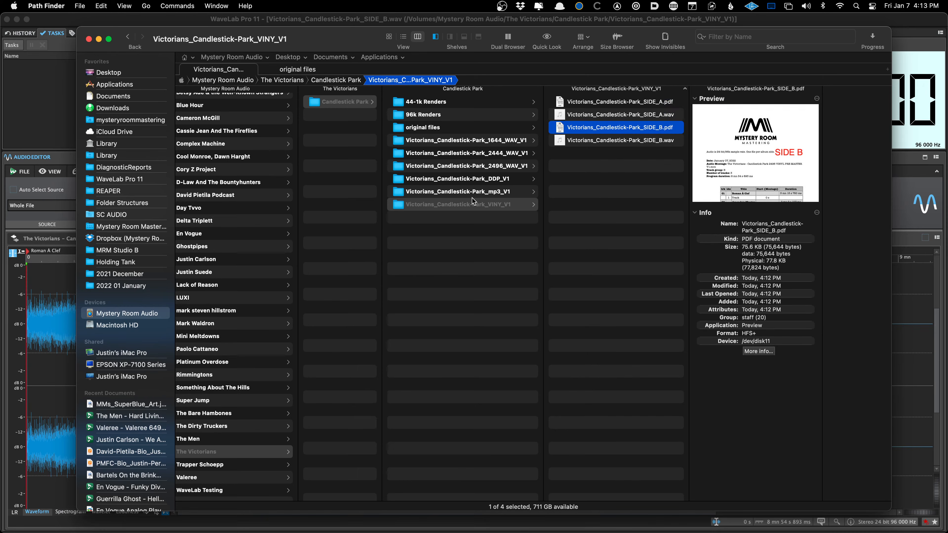
Look through the PDF and WAV files for both sides in the Victorians_Candlestick-Park_VINY_V1 folder
{"action": "key", "text": "Up"}
{"action": "key", "text": "Up"}
{"action": "key", "text": "Down"}
{"action": "key", "text": "Down"}
{"action": "key", "text": "Down"}
{"action": "key", "text": "Up"}
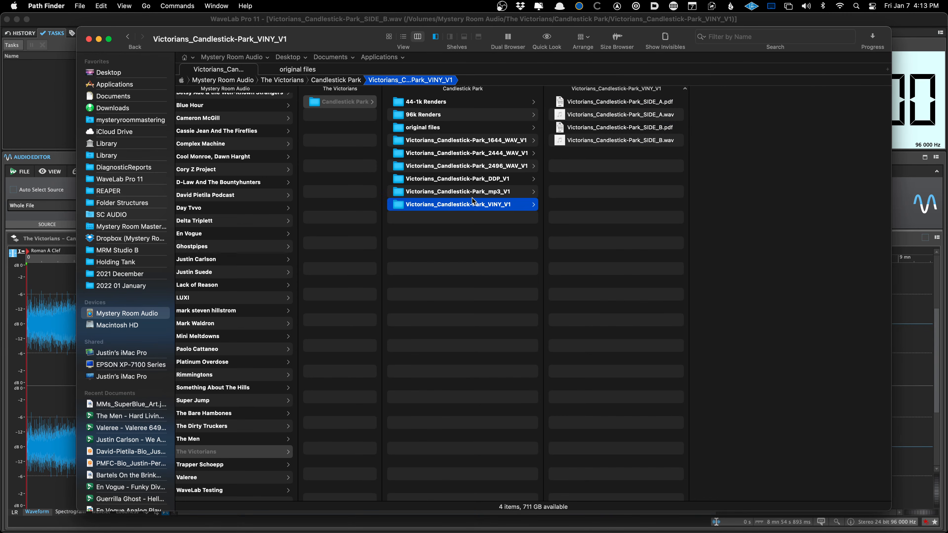
{"action": "key", "text": "Up"}
{"action": "key", "text": "Down"}
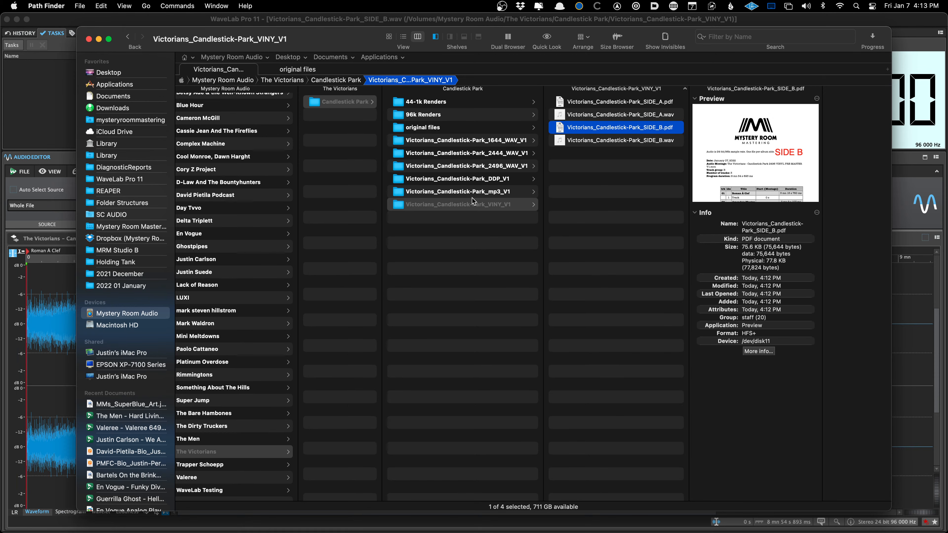
Preview Victorians_Candlestick-Park_SIDE_A.pdf and Victorians_Candlestick-Park_SIDE_B.pdf, checking the side labels and track tables
{"action": "key", "text": "Up"}
{"action": "key", "text": "Up"}
{"action": "key", "text": "space"}
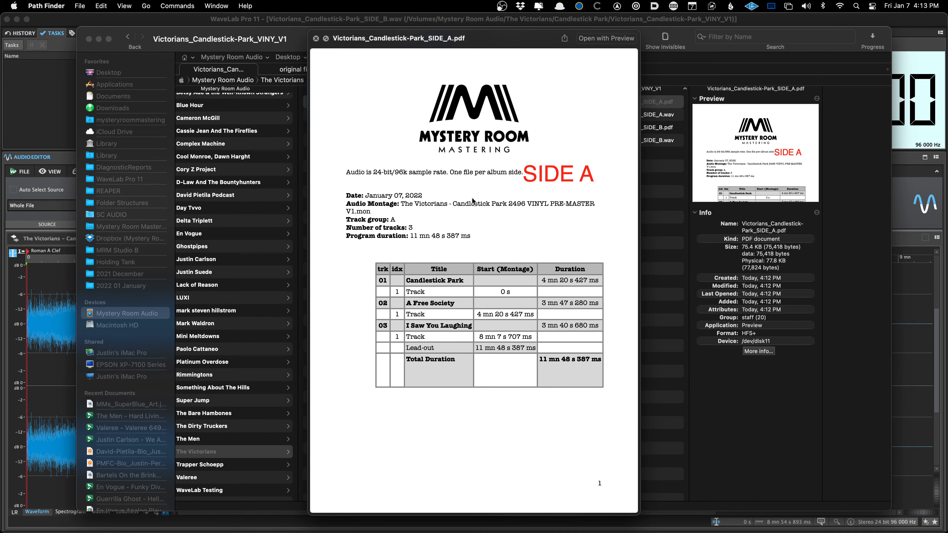
{"action": "key", "text": "space"}
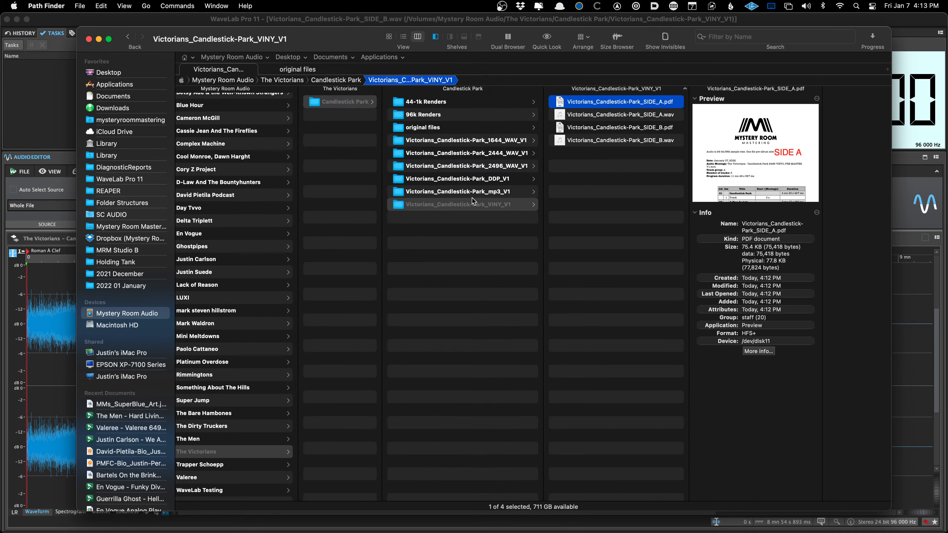
{"action": "key", "text": "Down"}
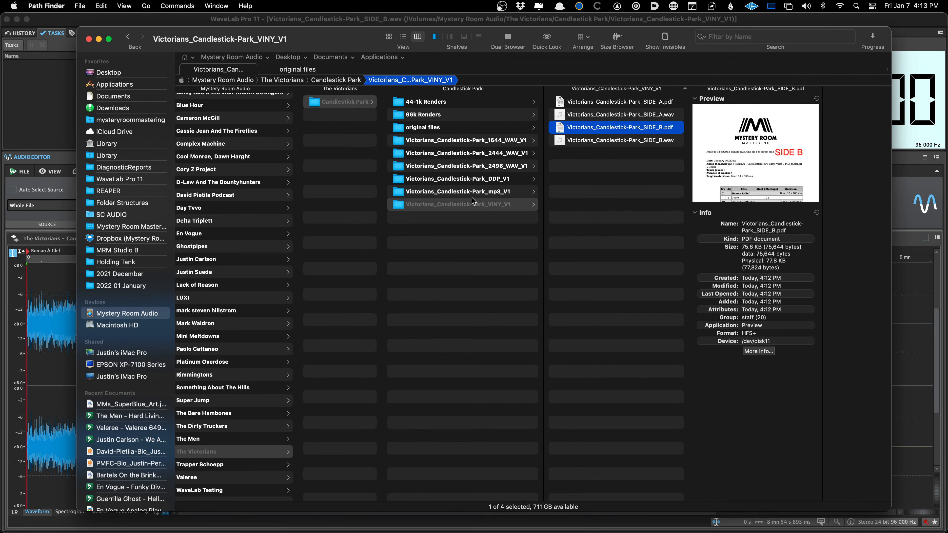
{"action": "key", "text": "space"}
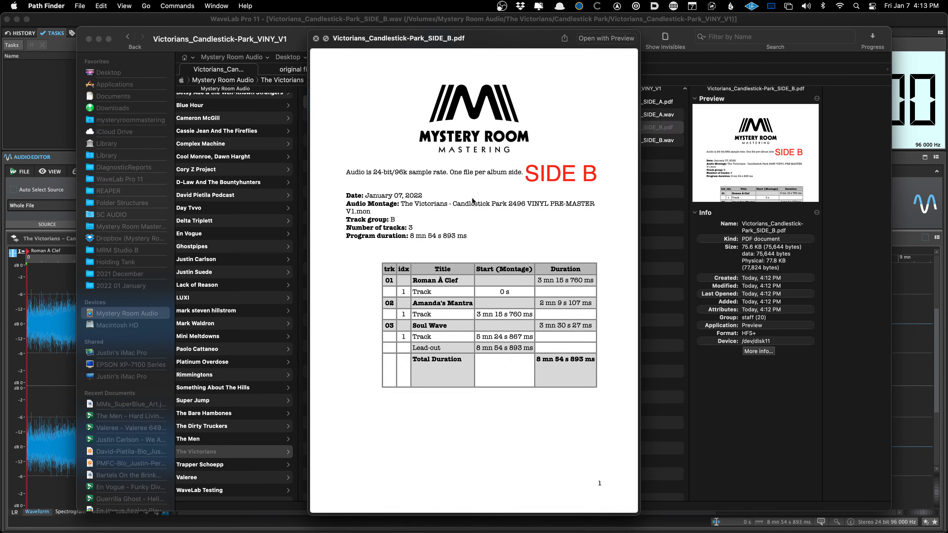
{"action": "key", "text": "space"}
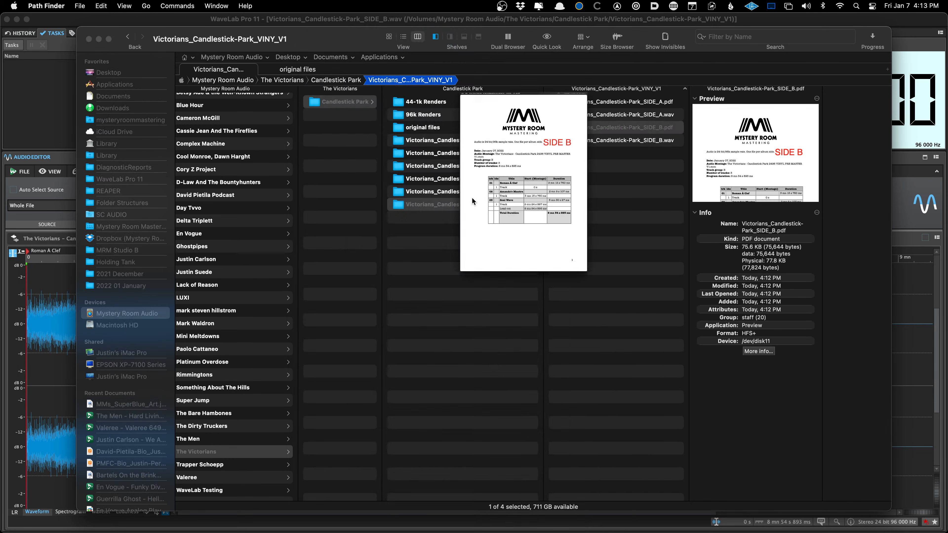
Switch to WaveLab Pro and look over the whole side B waveform with its track markers
{"action": "key", "text": "super+Tab"}
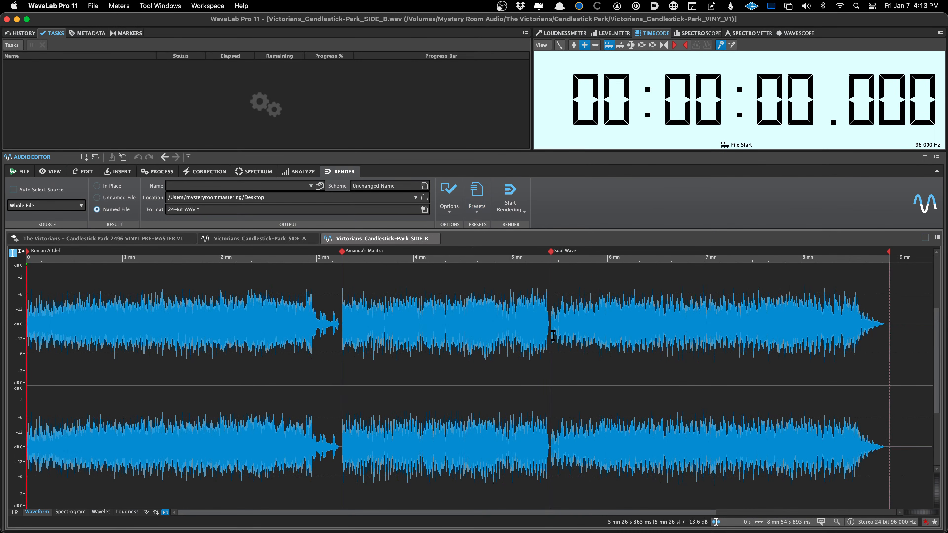
{"action": "scroll", "coordinate": [553, 336], "scroll_direction": "up", "scroll_amount": 5}
{"action": "scroll", "coordinate": [553, 335], "scroll_direction": "down", "scroll_amount": 5}
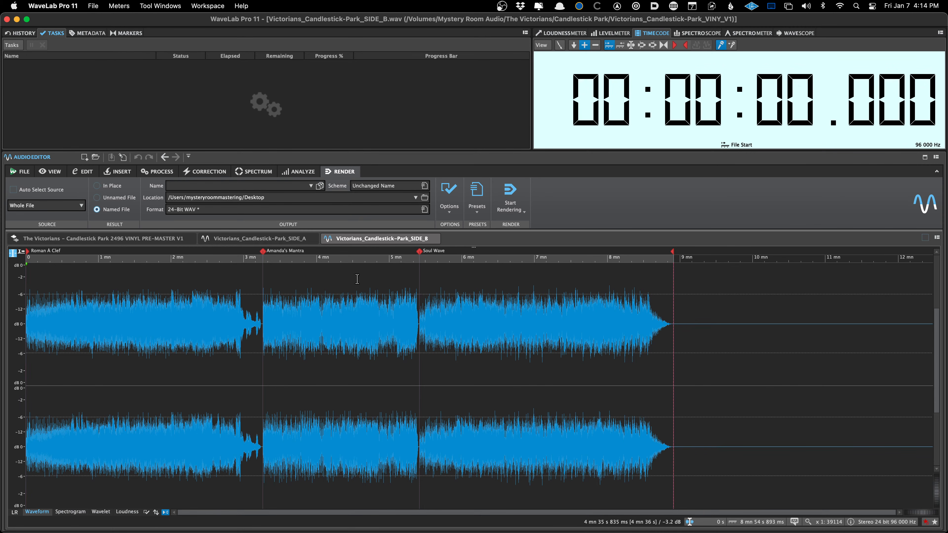
Return to the vinyl montage and open the recent audio montage The Victorians - Candlestick Park 1644 DIGITAL MASTER V1
{"action": "left_click", "coordinate": [149, 242]}
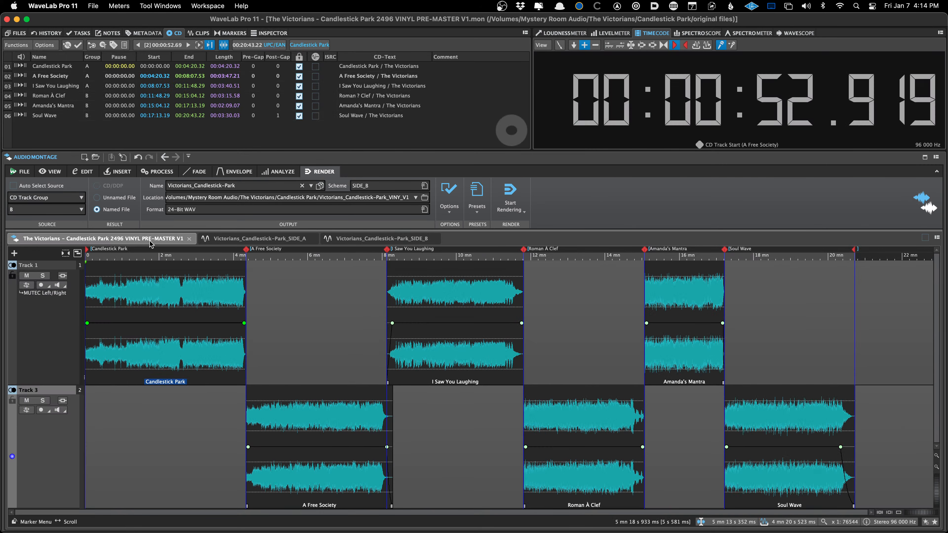
{"action": "right_click", "coordinate": [571, 194]}
{"action": "mouse_move", "coordinate": [612, 211]}
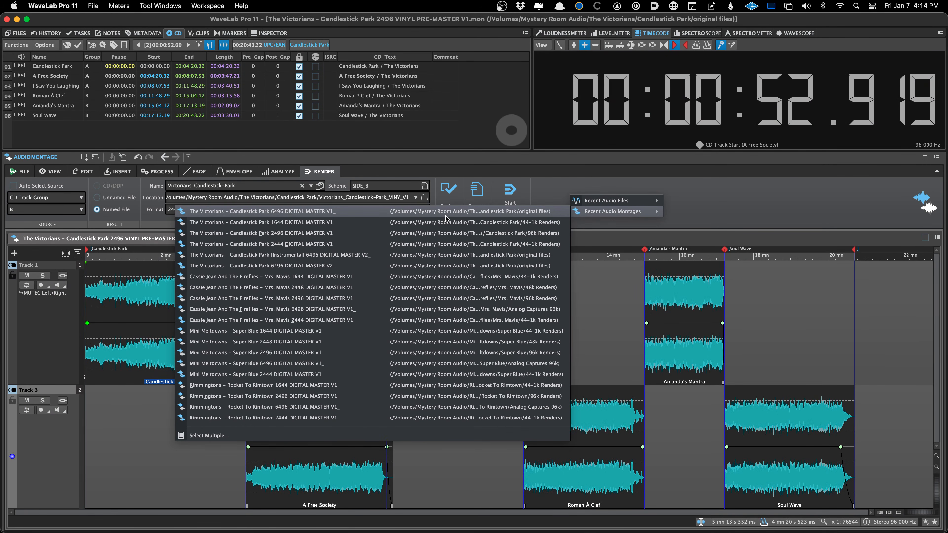
{"action": "left_click", "coordinate": [444, 224]}
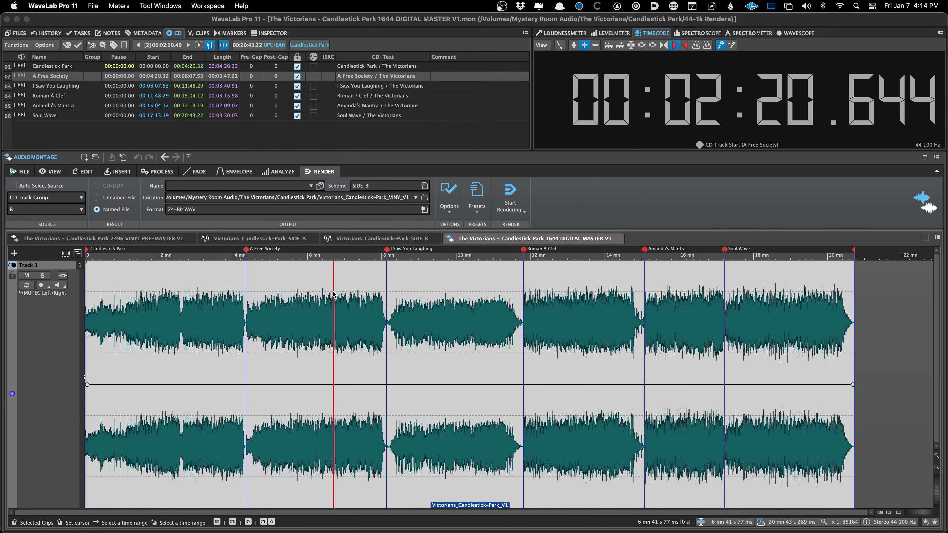
Generate the 1644 master's Audio CD Report as a PDF using the JP Start preset, saving it to the original files folder
{"action": "left_click", "coordinate": [520, 391]}
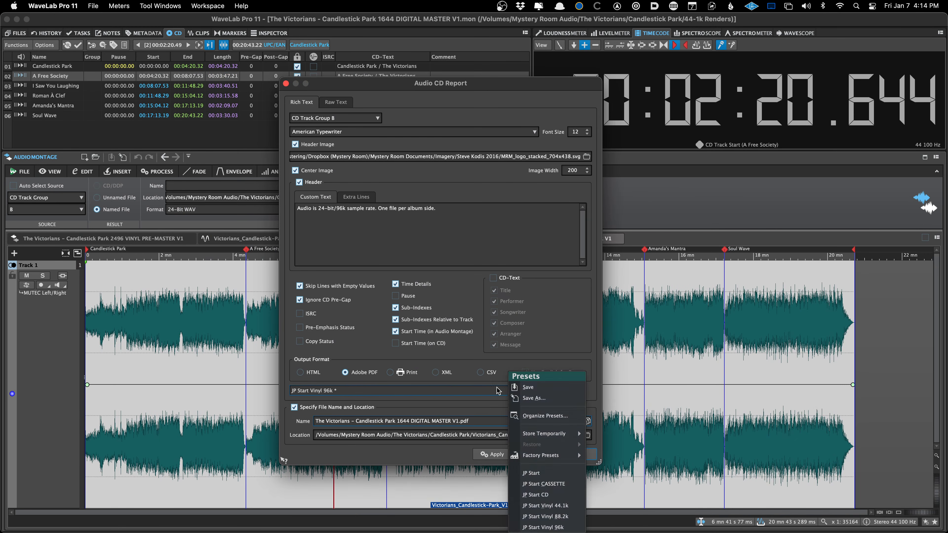
{"action": "left_click", "coordinate": [533, 472]}
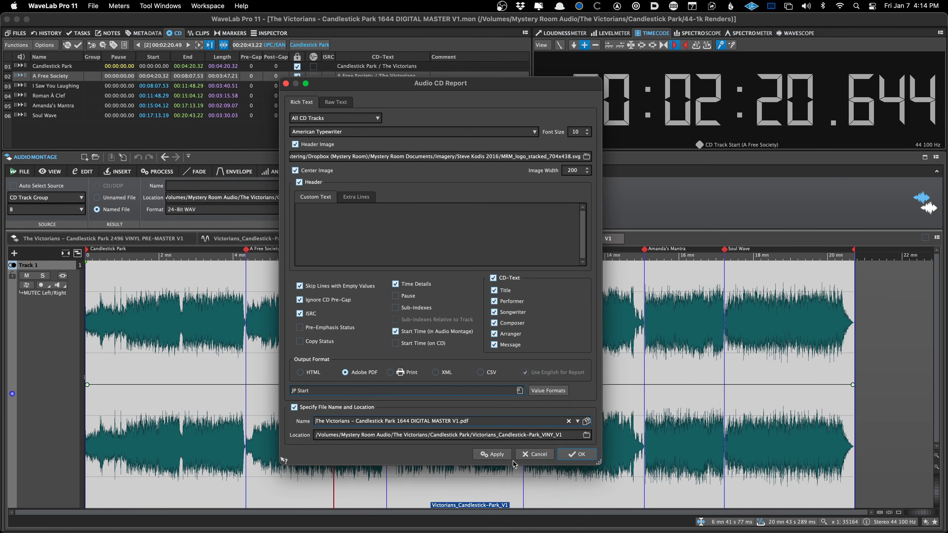
{"action": "left_click", "coordinate": [586, 436]}
{"action": "left_click", "coordinate": [518, 332]}
{"action": "left_click", "coordinate": [492, 454]}
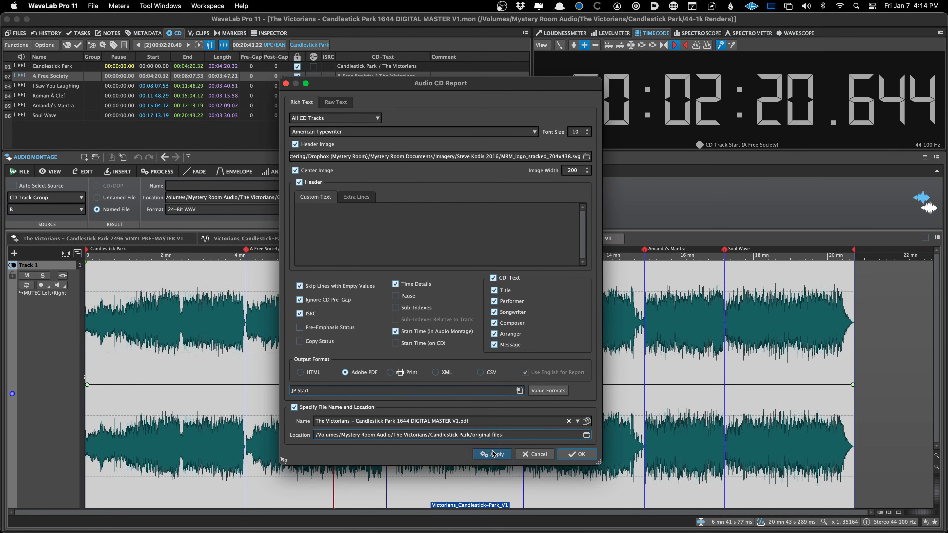
Review the track times, CD-Text and ISRC fields on both pages of the 1644 master's PDF report, then quit Preview
{"action": "scroll", "coordinate": [191, 220], "scroll_direction": "down", "scroll_amount": 3}
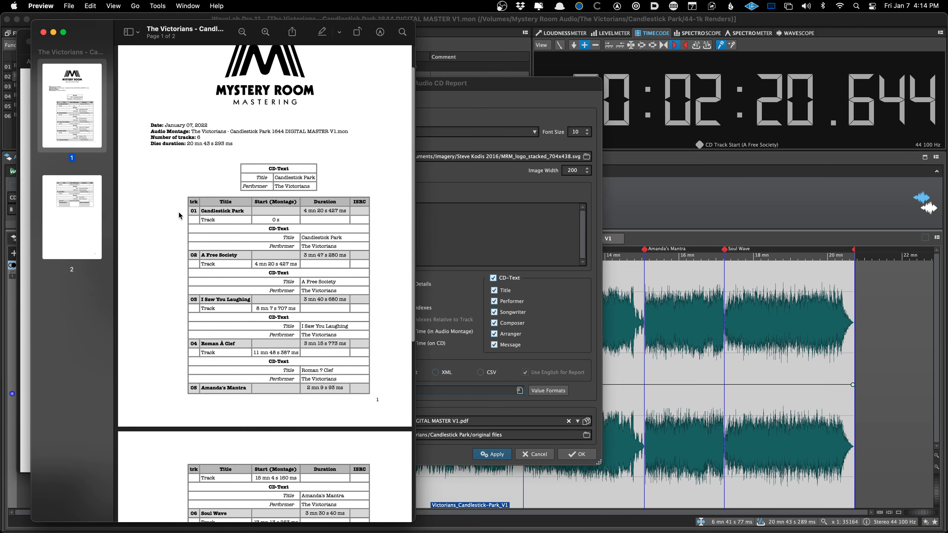
{"action": "scroll", "coordinate": [238, 201], "scroll_direction": "down", "scroll_amount": 6}
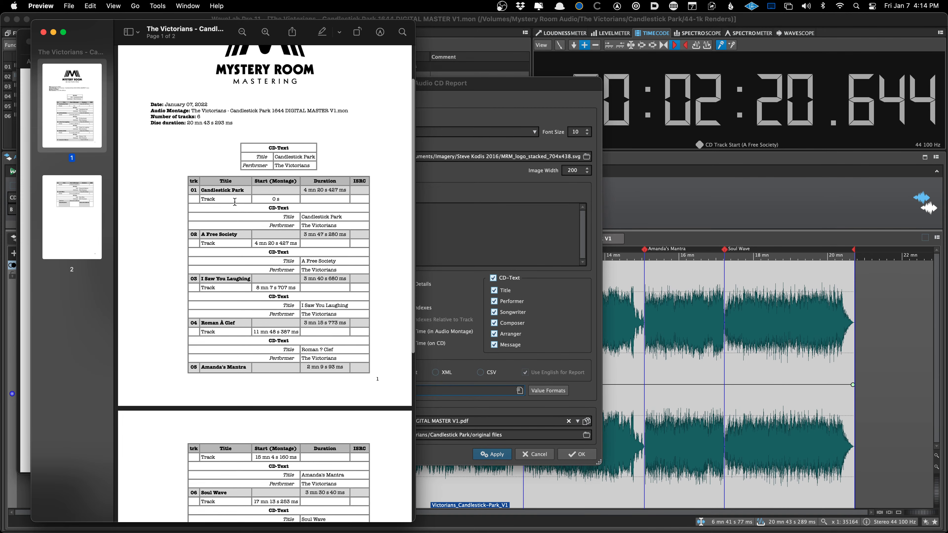
{"action": "scroll", "coordinate": [312, 158], "scroll_direction": "down", "scroll_amount": 6}
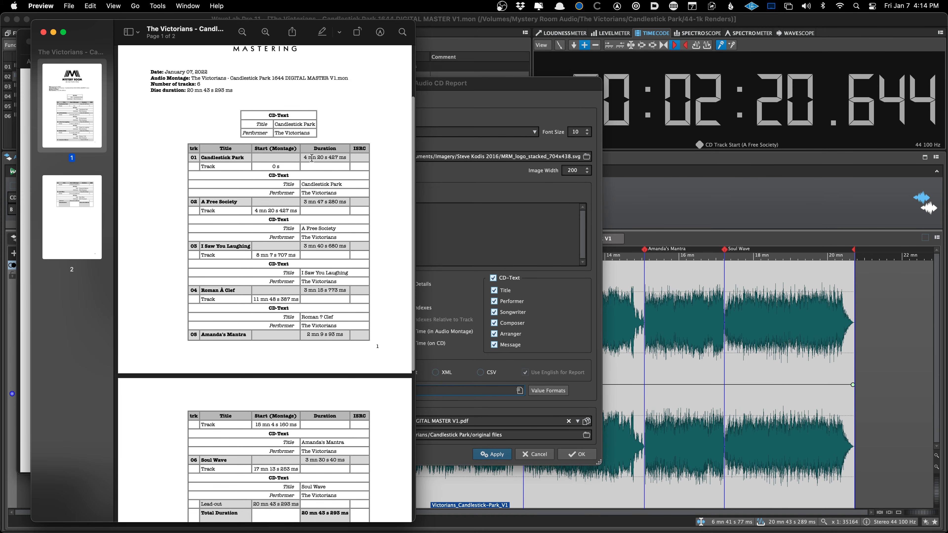
{"action": "scroll", "coordinate": [312, 158], "scroll_direction": "up", "scroll_amount": 12}
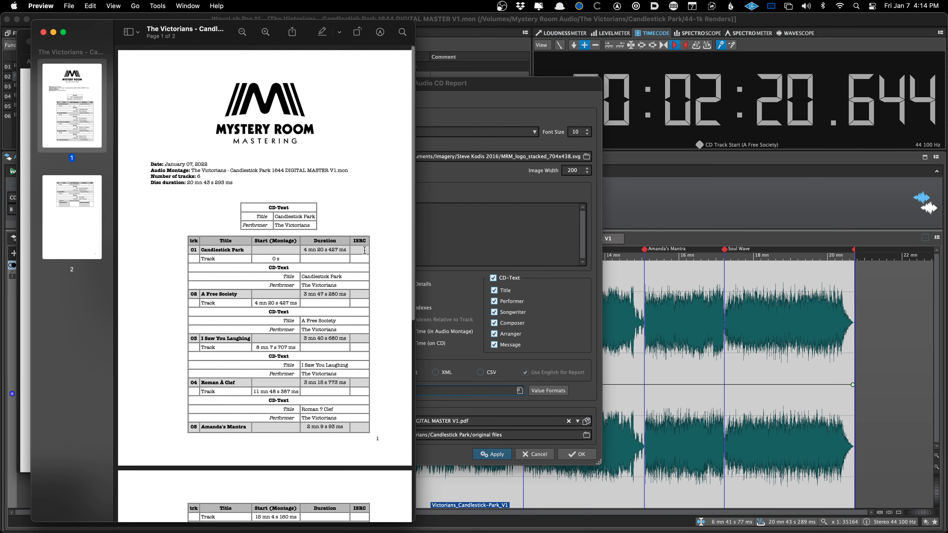
{"action": "scroll", "coordinate": [369, 260], "scroll_direction": "down", "scroll_amount": 18}
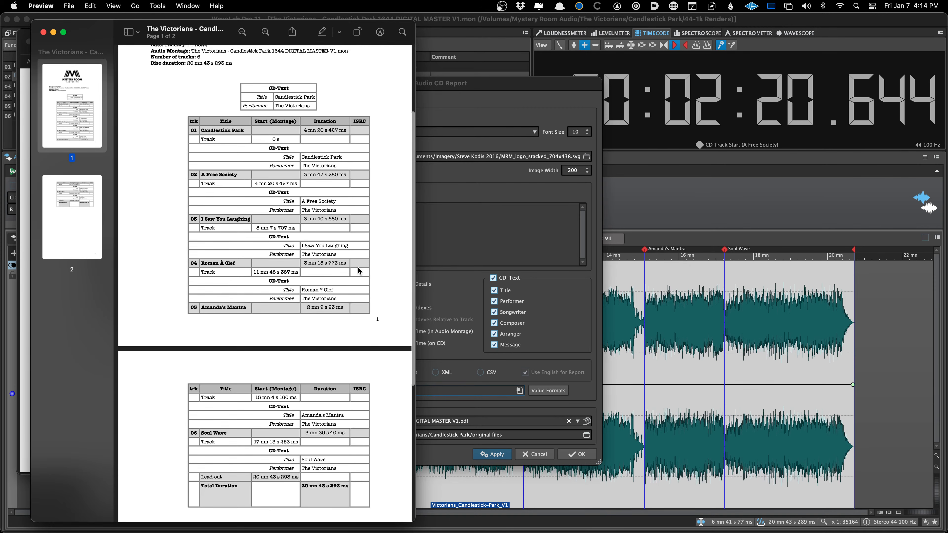
{"action": "scroll", "coordinate": [323, 281], "scroll_direction": "up", "scroll_amount": 18}
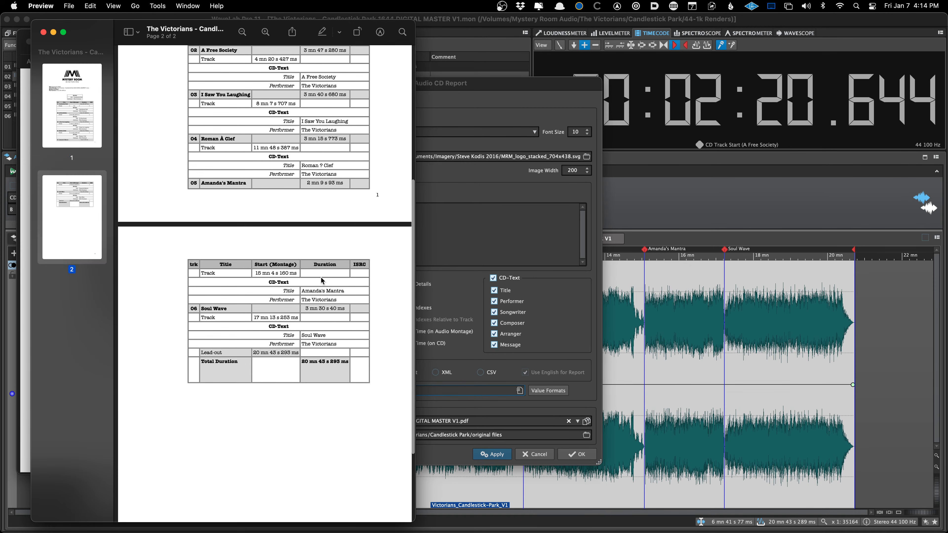
{"action": "scroll", "coordinate": [323, 281], "scroll_direction": "down", "scroll_amount": 1}
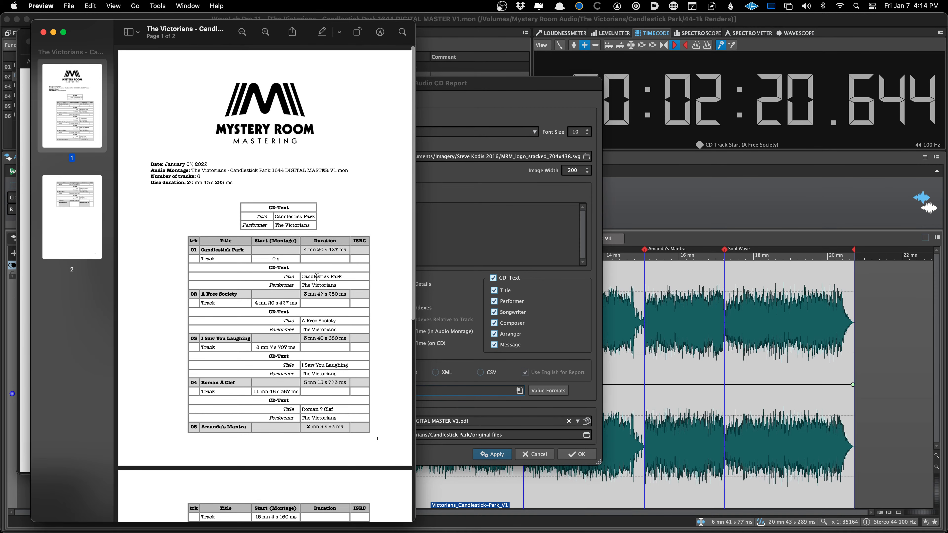
{"action": "scroll", "coordinate": [317, 277], "scroll_direction": "down", "scroll_amount": 2}
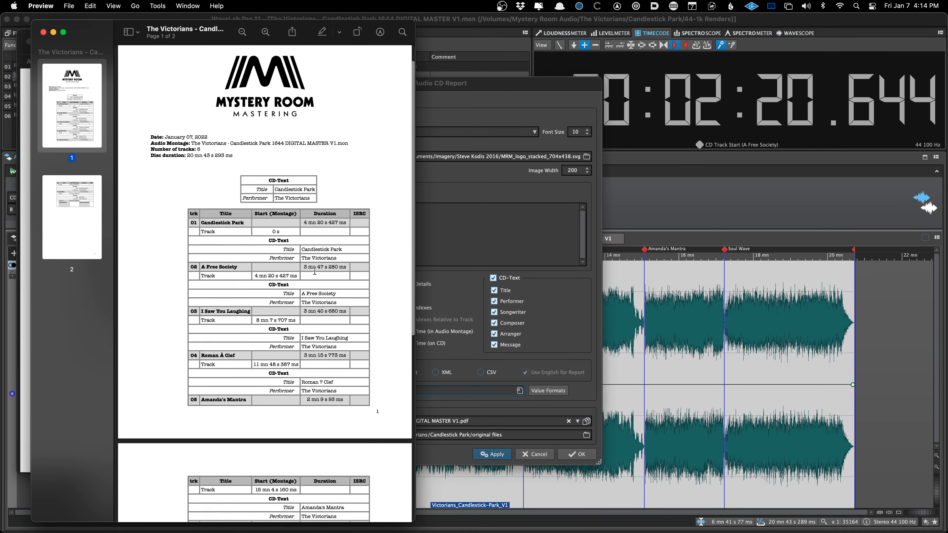
{"action": "scroll", "coordinate": [315, 271], "scroll_direction": "down", "scroll_amount": 1}
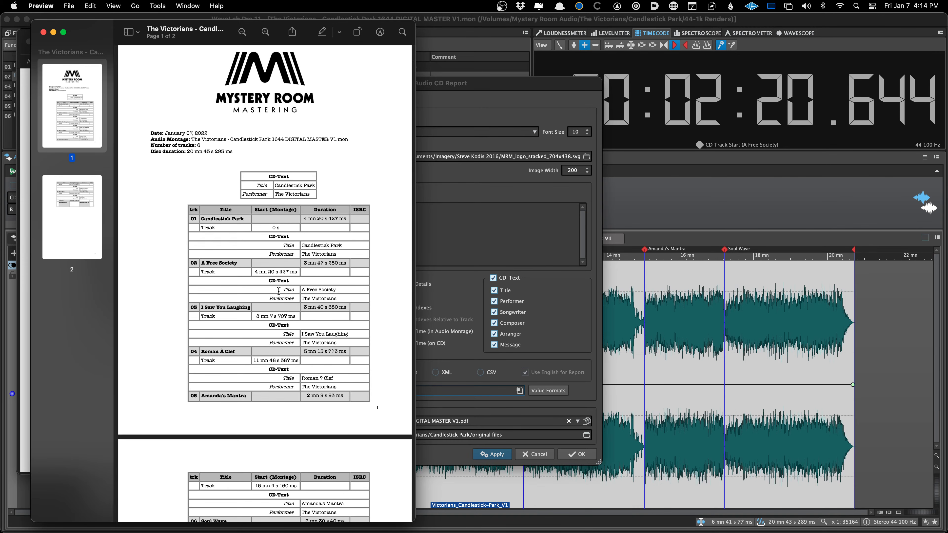
{"action": "scroll", "coordinate": [279, 291], "scroll_direction": "down", "scroll_amount": 3}
{"action": "key", "text": "super+q"}
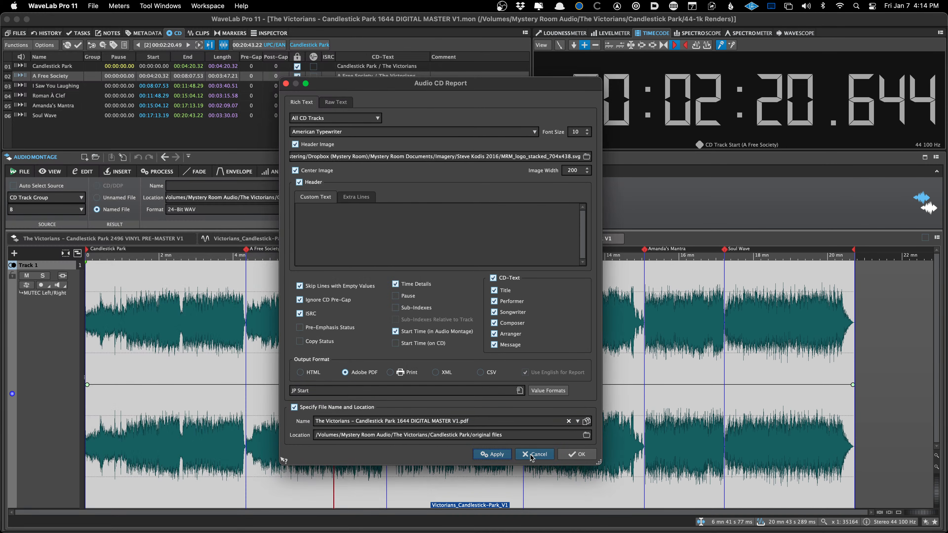
Switch to Path Finder and preview 01 Candlestick Park.wav in the Victorians_Candlestick-Park_2496_WAV_V1 folder
{"action": "left_click", "coordinate": [451, 439]}
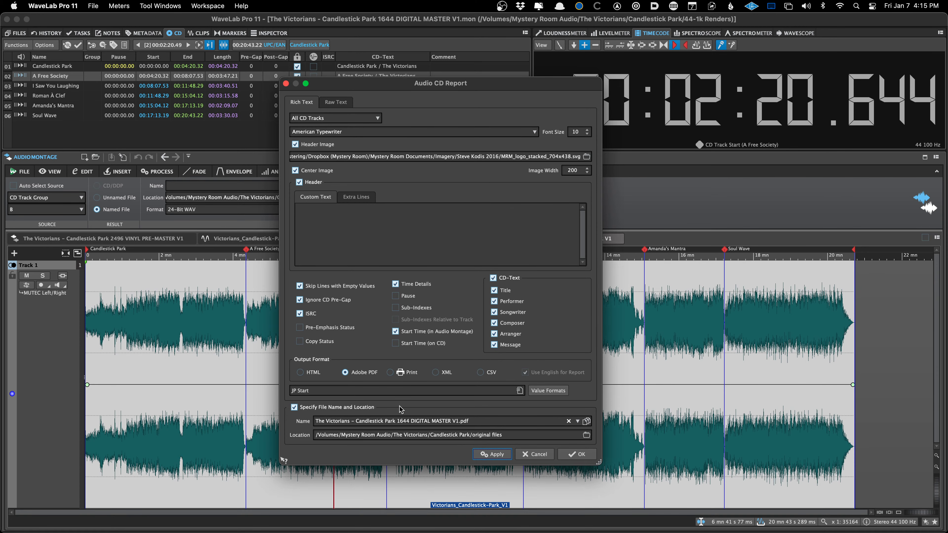
{"action": "key", "text": "super+Tab"}
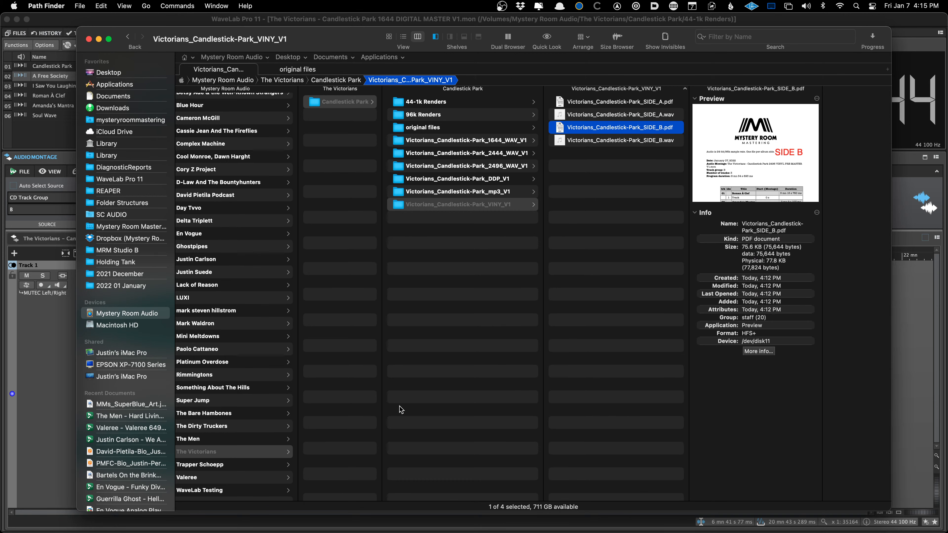
{"action": "key", "text": "Left"}
{"action": "key", "text": "Up"}
{"action": "key", "text": "Up"}
{"action": "key", "text": "Up"}
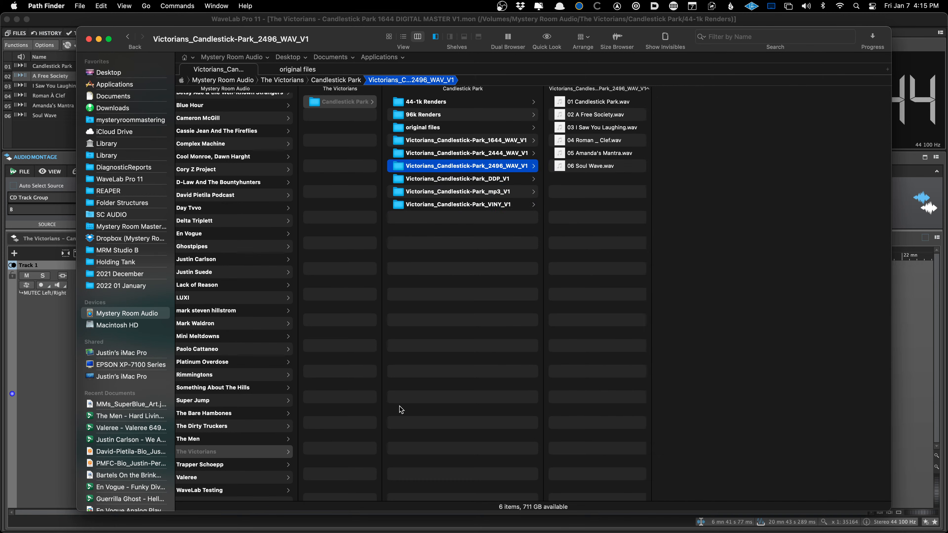
{"action": "key", "text": "Right"}
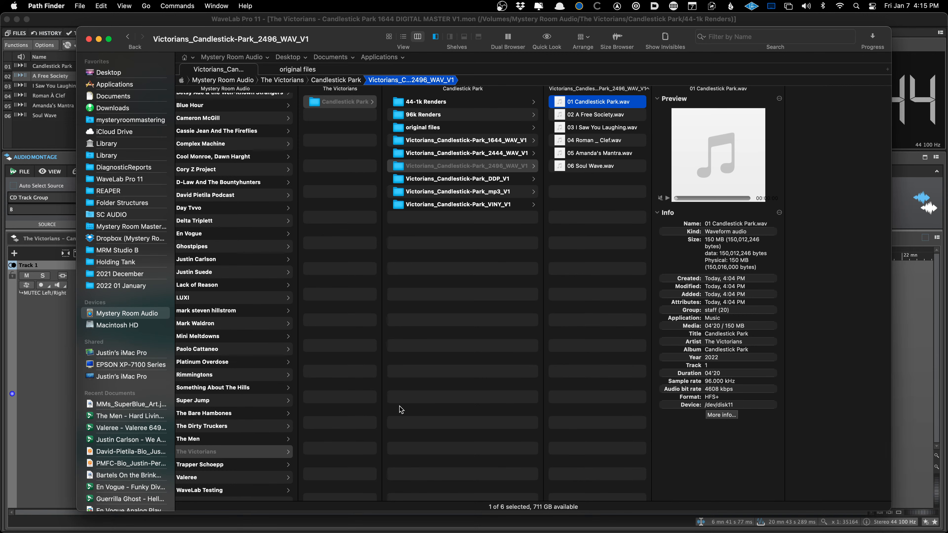
{"action": "key", "text": "space"}
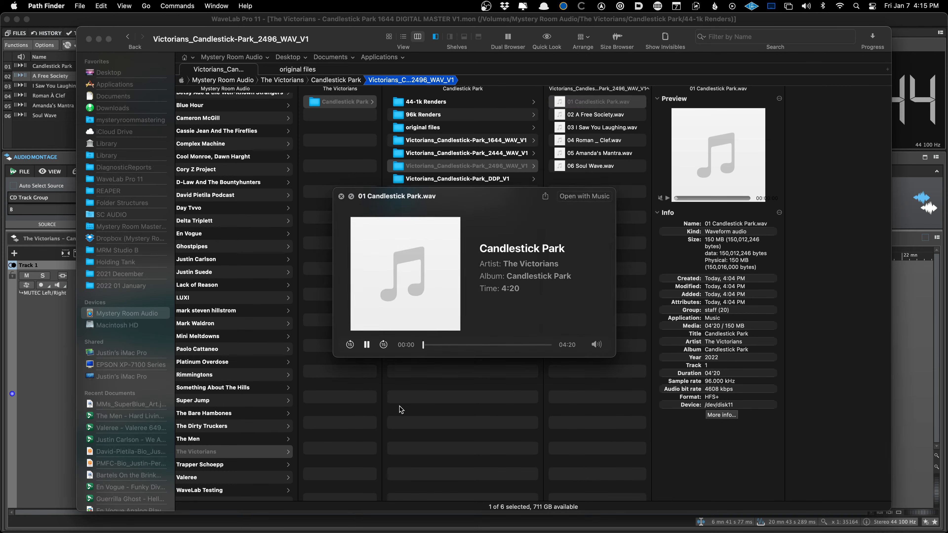
{"action": "key", "text": "space"}
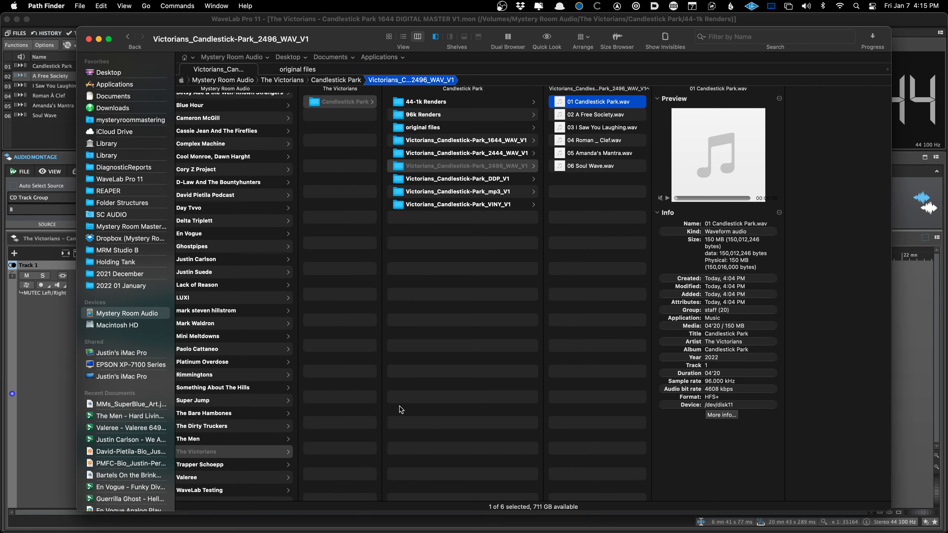
Switch to HOFA DDP Player Maker, load the Victorians_Candlestick-Park_DDP_V1 image, examine its track list and quit the player maker
{"action": "left_click", "coordinate": [473, 180]}
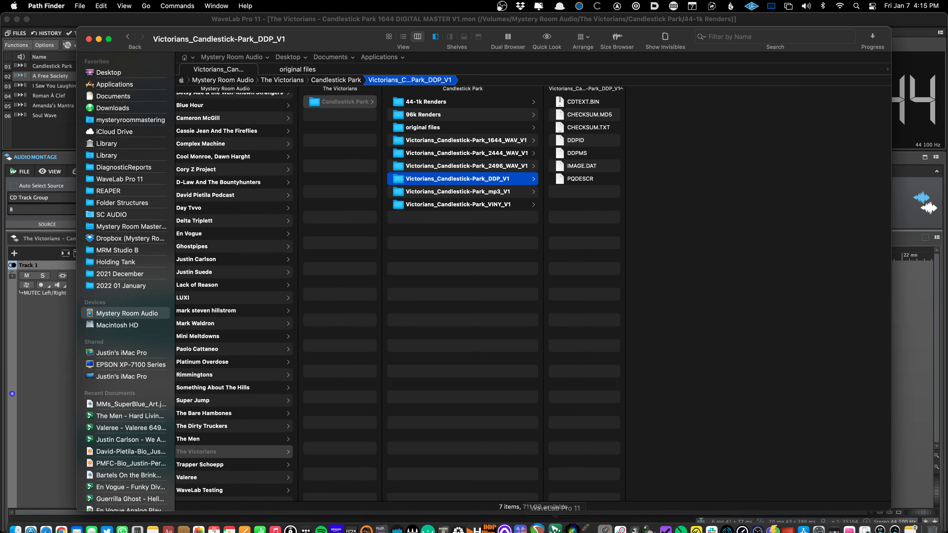
{"action": "left_click", "coordinate": [486, 520]}
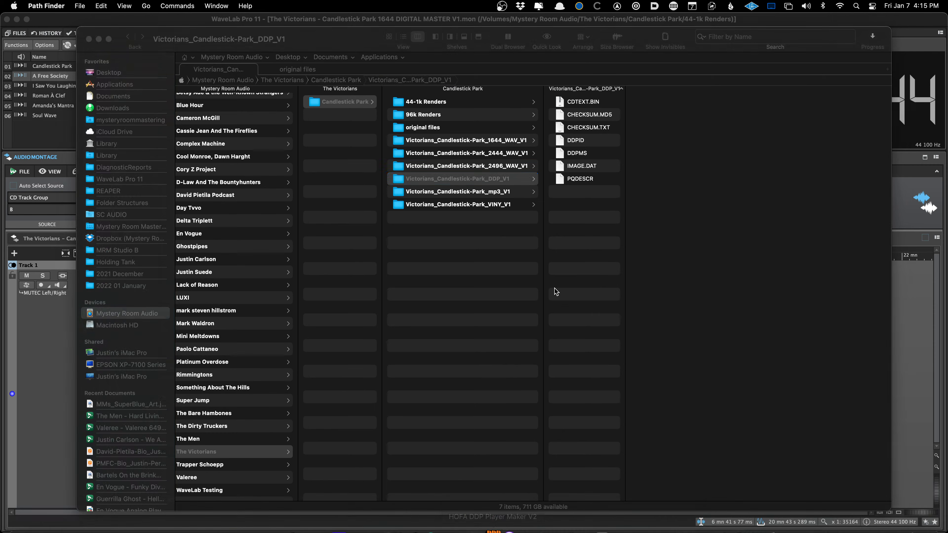
{"action": "key", "text": "super+o"}
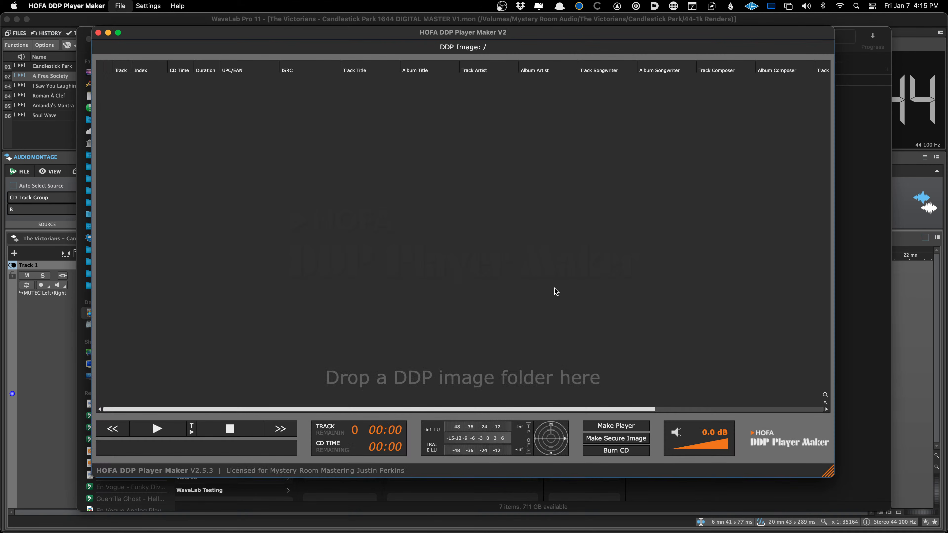
{"action": "key", "text": "alt+Down"}
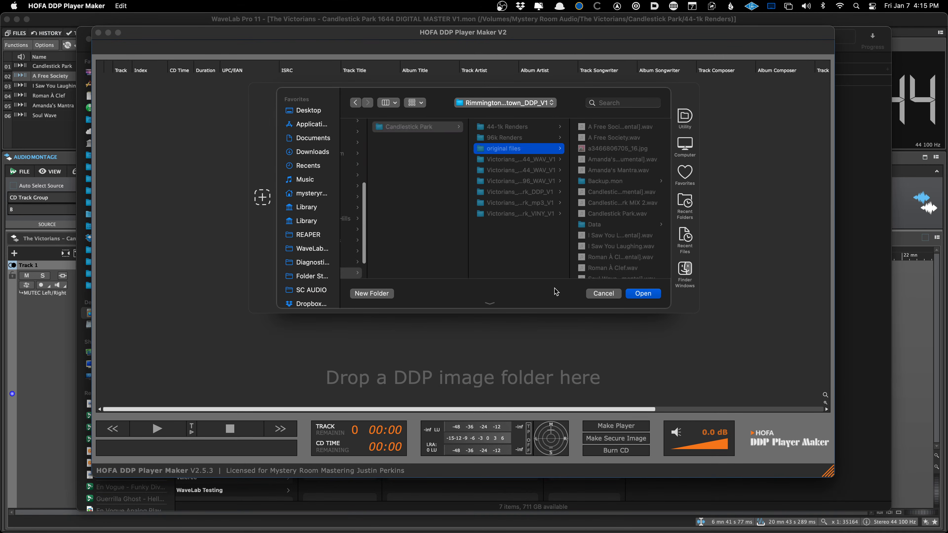
{"action": "key", "text": "Down"}
{"action": "key", "text": "Down"}
{"action": "key", "text": "Down"}
{"action": "key", "text": "Down"}
{"action": "key", "text": "Return"}
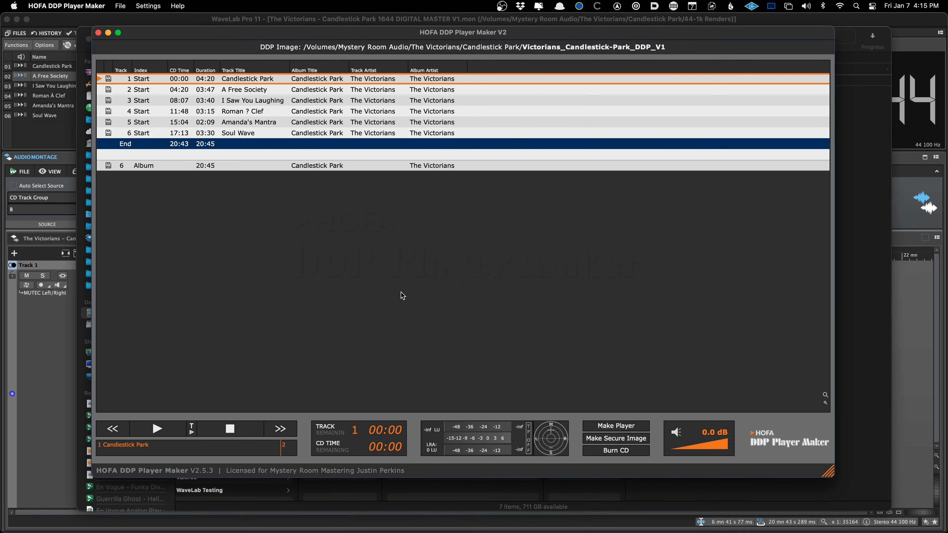
{"action": "key", "text": "super+q"}
Return to WaveLab, dismiss the Audio CD Report, and close the 1644 master, both vinyl side files and the vinyl pre-master montage
{"action": "left_click", "coordinate": [58, 405]}
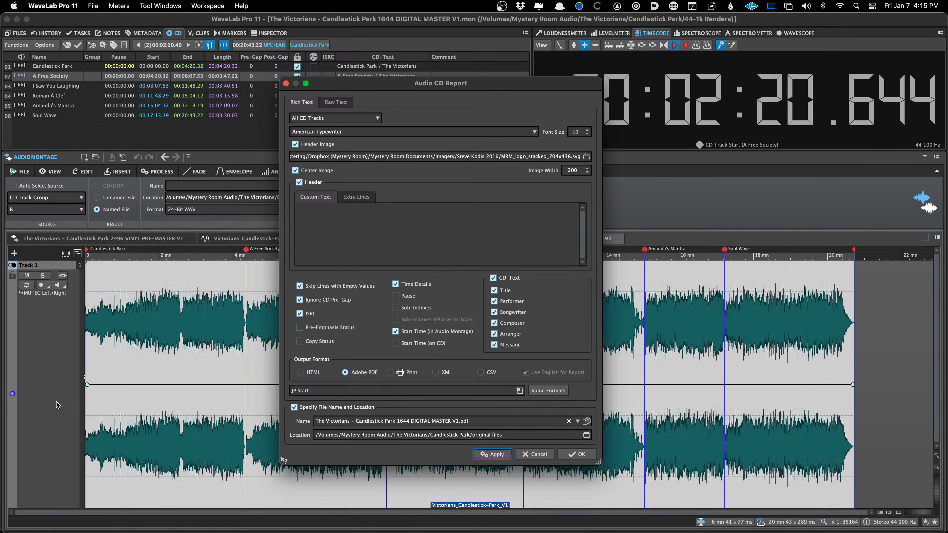
{"action": "left_click", "coordinate": [538, 456]}
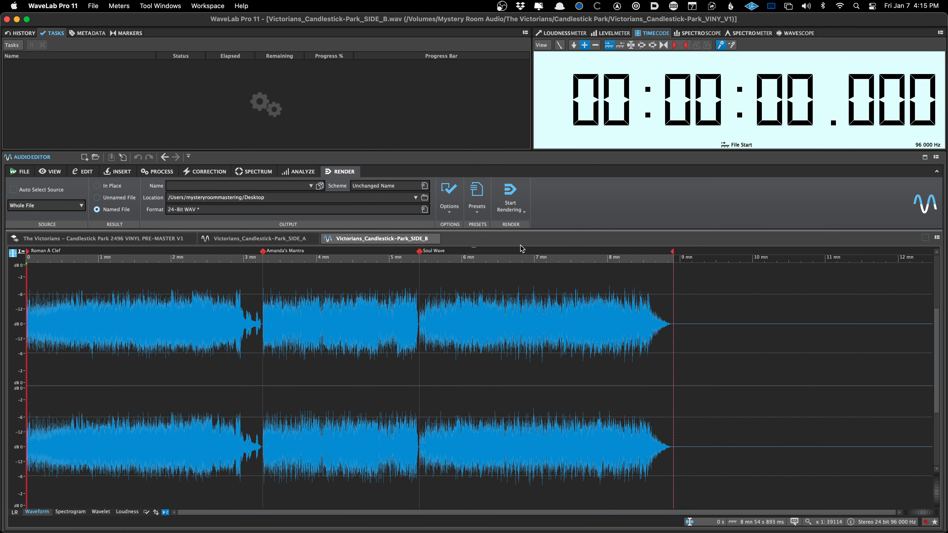
{"action": "left_click", "coordinate": [444, 241]}
{"action": "left_click", "coordinate": [433, 239]}
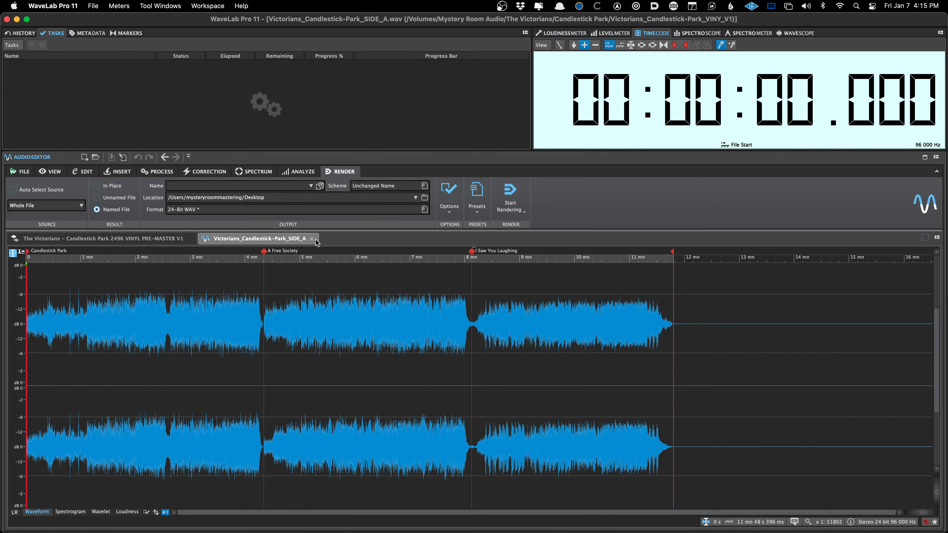
{"action": "left_click", "coordinate": [196, 238]}
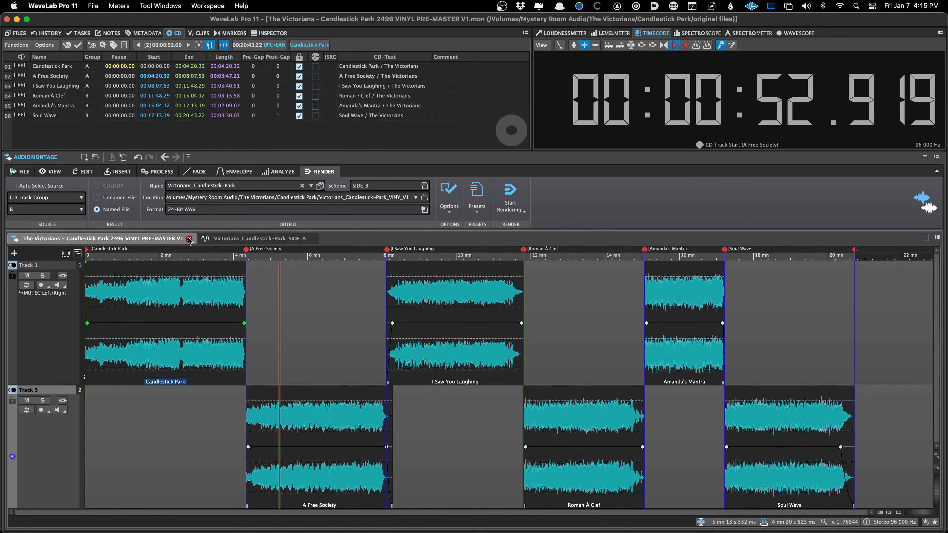
{"action": "left_click", "coordinate": [190, 239]}
{"action": "left_click", "coordinate": [125, 239]}
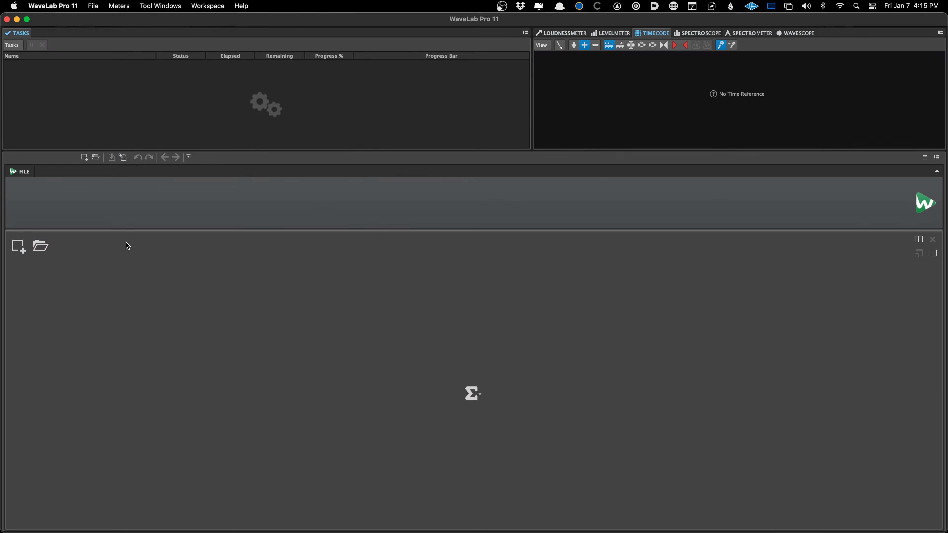
Load the RME audio connections preset and start a montage from the 96k Analog Play And Capture template
{"action": "key", "text": "super+comma"}
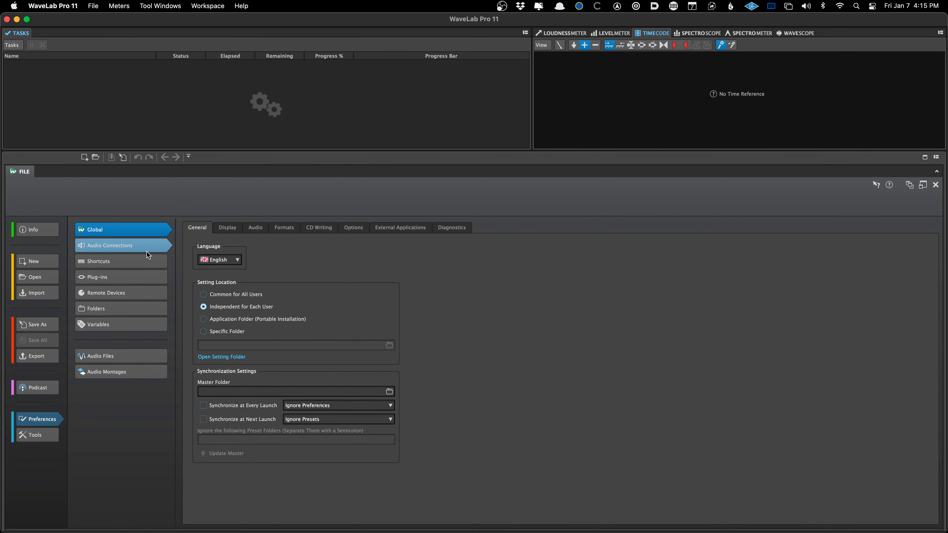
{"action": "left_click", "coordinate": [147, 252]}
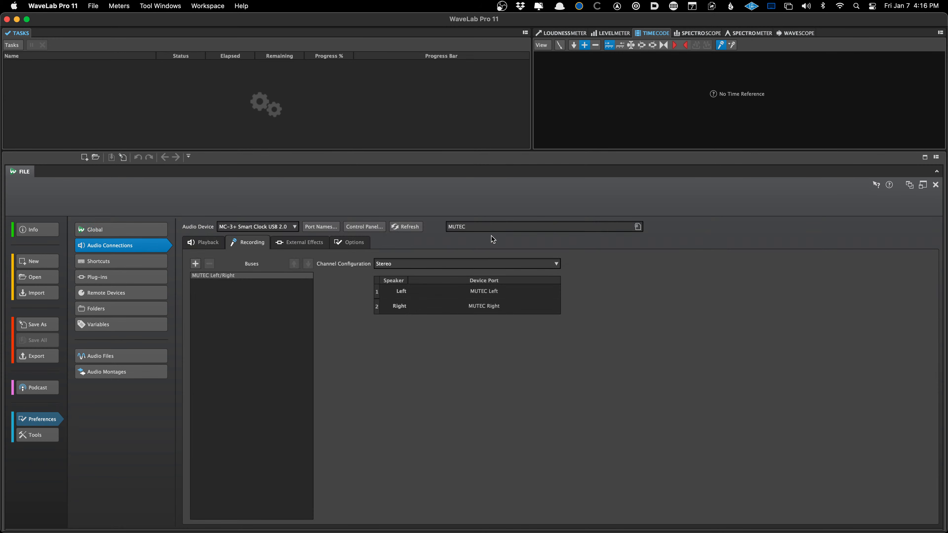
{"action": "left_click", "coordinate": [491, 226]}
{"action": "left_click", "coordinate": [522, 305]}
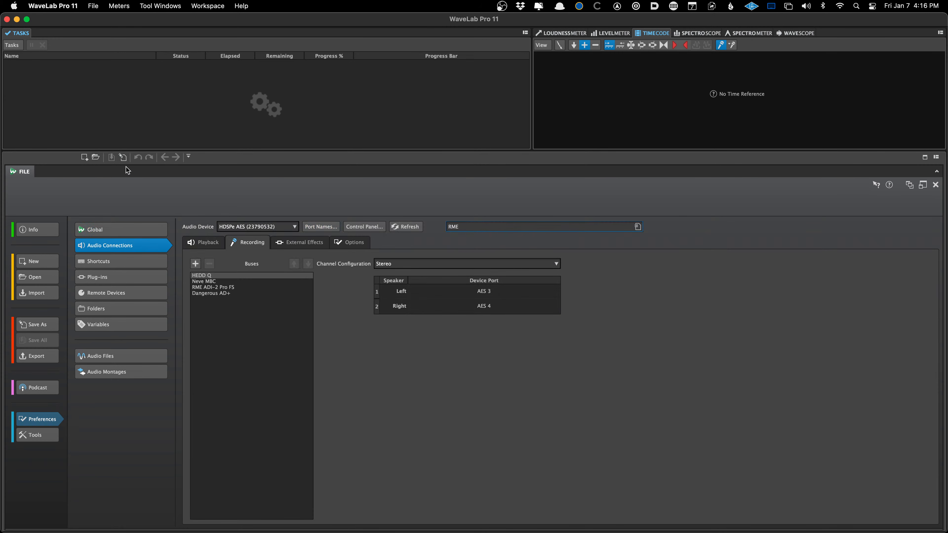
{"action": "key", "text": "Escape"}
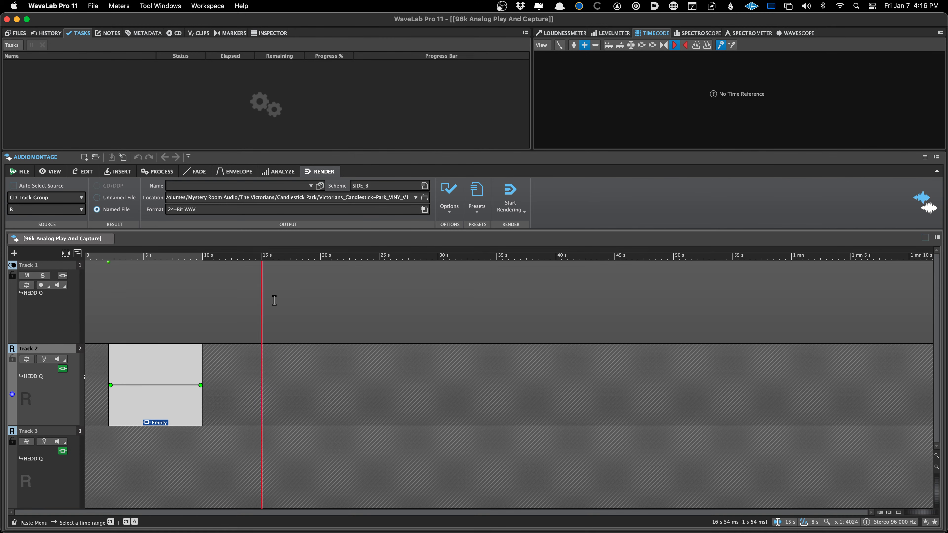
Start importing audio files and go to the original files folder of The Victorians' Candlestick Park project
{"action": "key", "text": "super+o"}
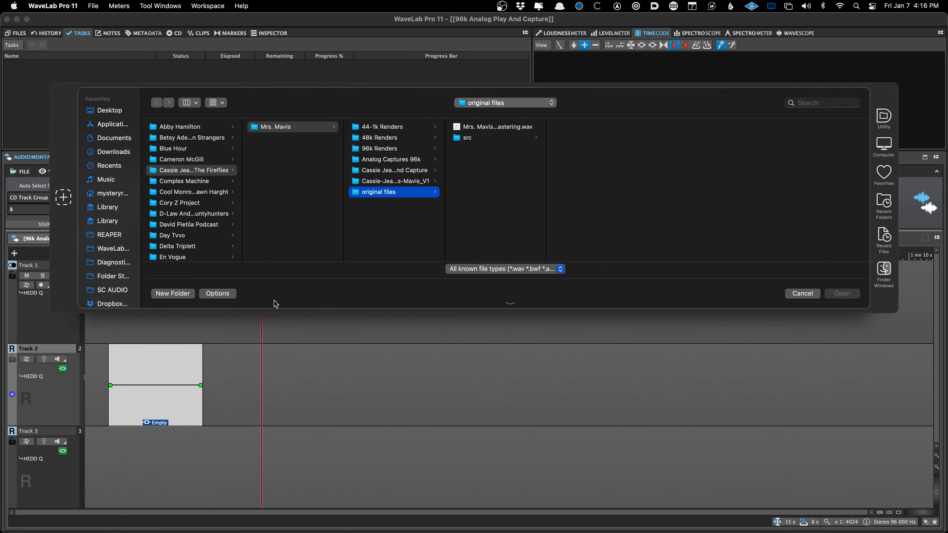
{"action": "key", "text": "alt+Up"}
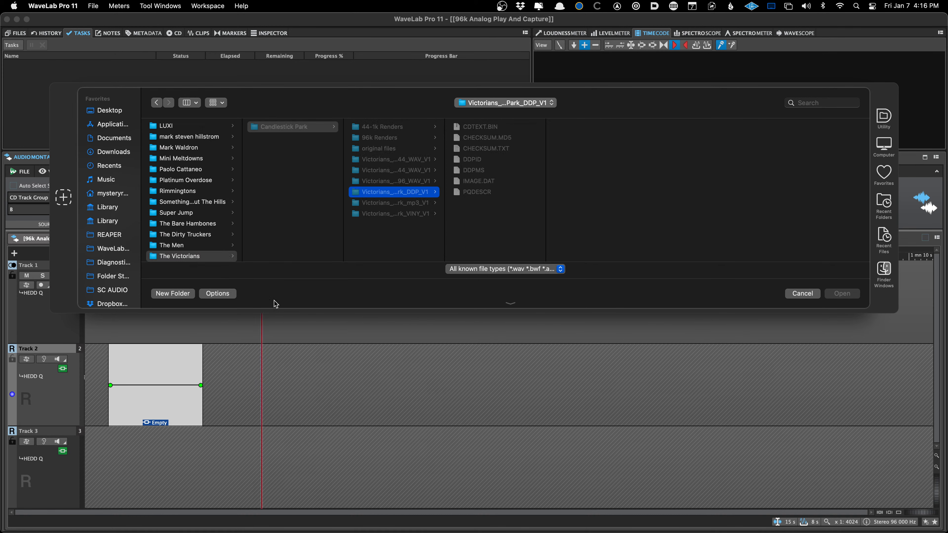
{"action": "key", "text": "Up"}
{"action": "key", "text": "Up"}
{"action": "key", "text": "Up"}
{"action": "key", "text": "Up"}
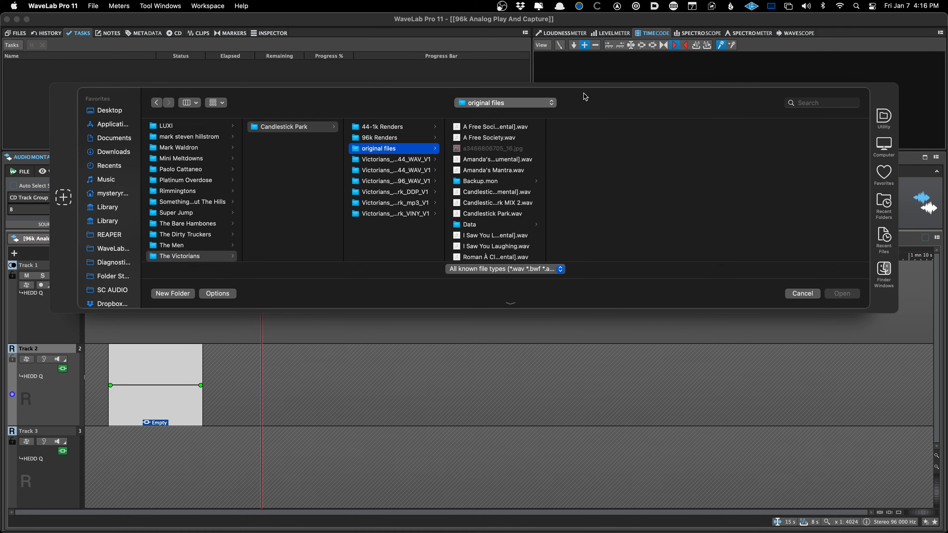
Choose the vocal versions of A Free Society, Amanda's Mantra, Candlestick Park, I Saw You Laughing, Roman À Clef and Soul Wave for insertion
{"action": "left_click", "coordinate": [521, 137]}
{"action": "left_click", "coordinate": [503, 170], "text": "super"}
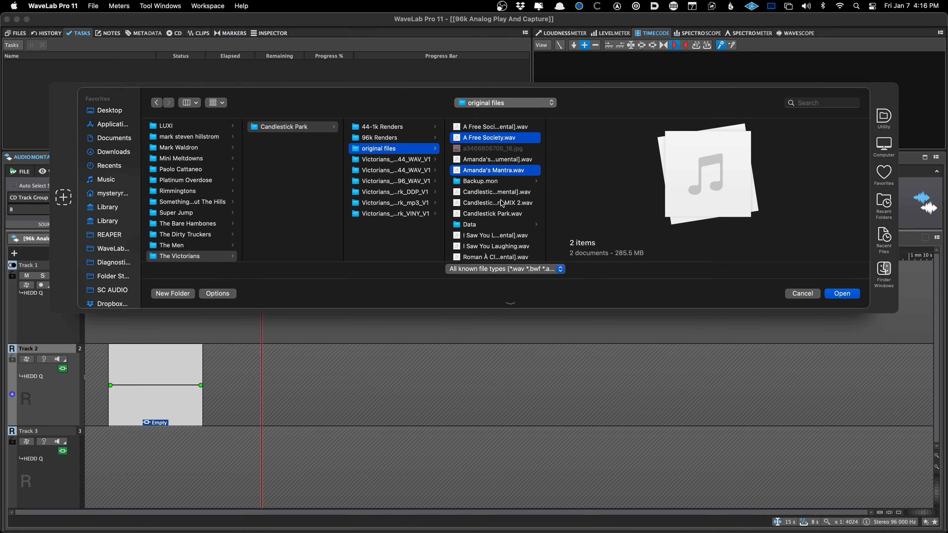
{"action": "left_click", "coordinate": [520, 214], "text": "super"}
{"action": "left_click", "coordinate": [513, 246], "text": "super"}
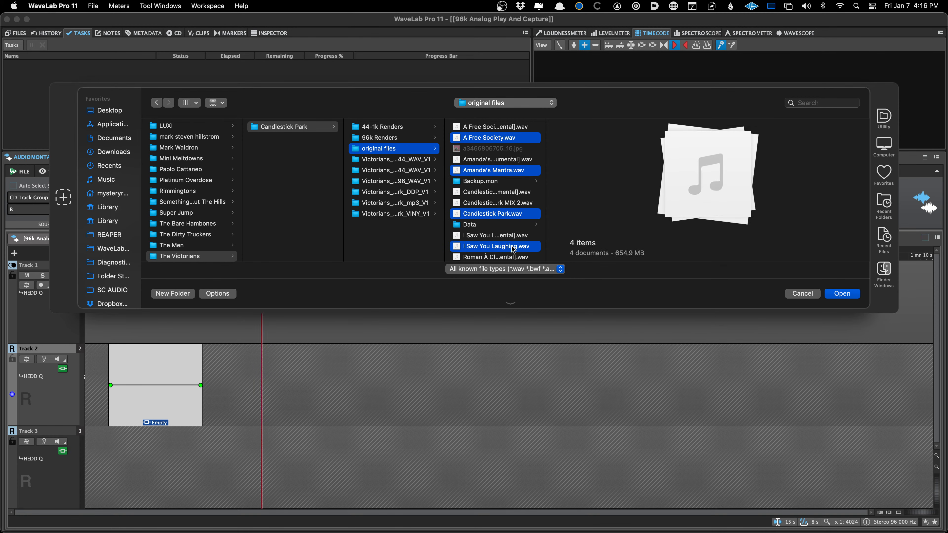
{"action": "scroll", "coordinate": [513, 249], "scroll_direction": "down", "scroll_amount": 3}
{"action": "left_click", "coordinate": [502, 220], "text": "super"}
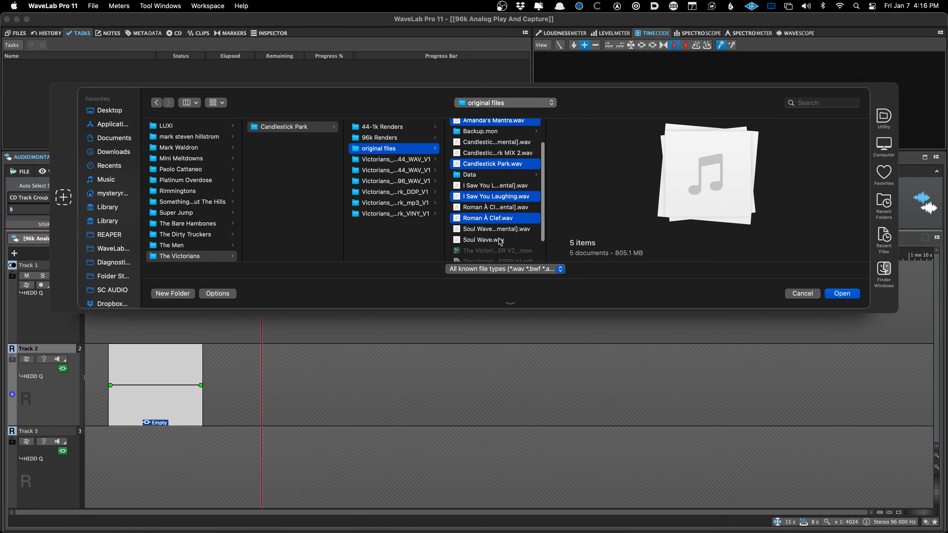
{"action": "left_click", "coordinate": [501, 241], "text": "super"}
{"action": "scroll", "coordinate": [501, 242], "scroll_direction": "up", "scroll_amount": 3}
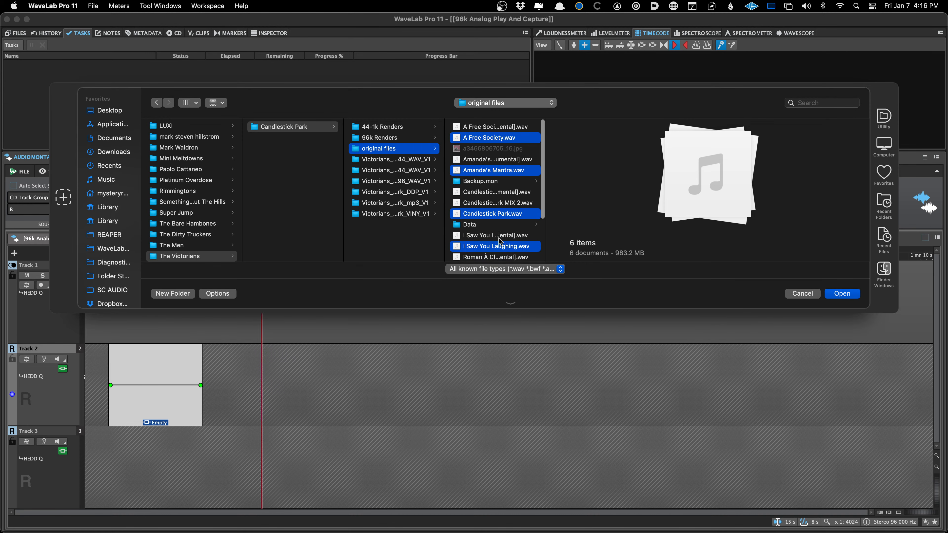
{"action": "key", "text": "Return"}
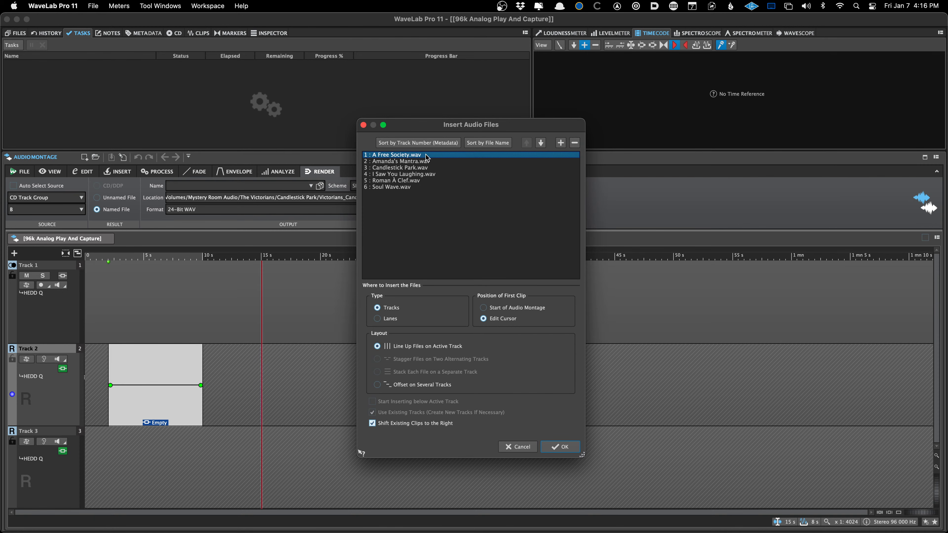
Arrange the files as Candlestick Park, A Free Society, I Saw You Laughing, Roman À Clef, Amanda's Mantra, Soul Wave and insert them on Track 2
{"action": "left_click", "coordinate": [420, 143]}
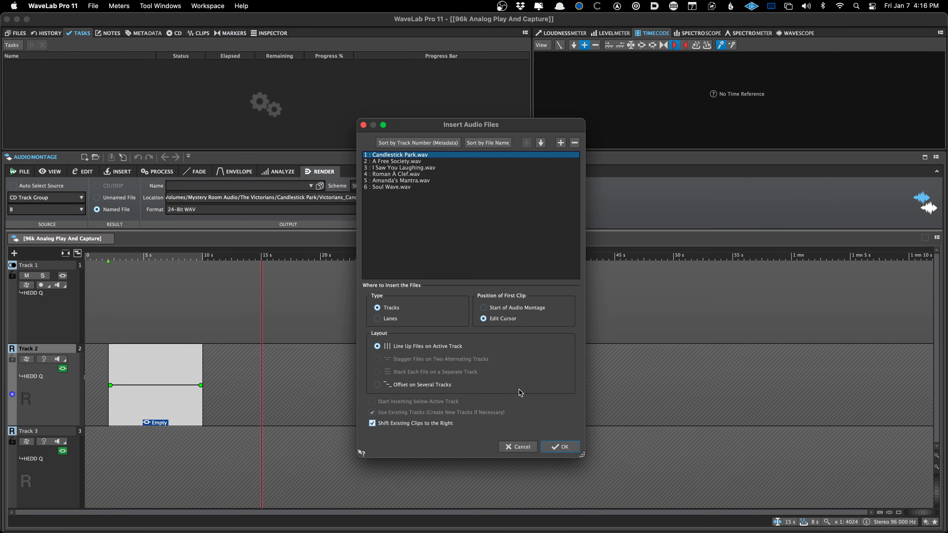
{"action": "left_click", "coordinate": [479, 208]}
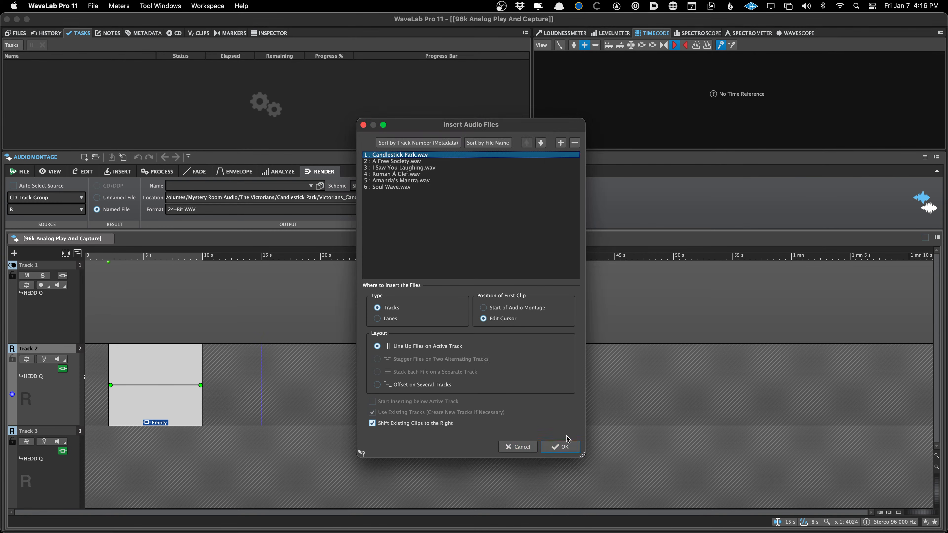
{"action": "left_click", "coordinate": [564, 448]}
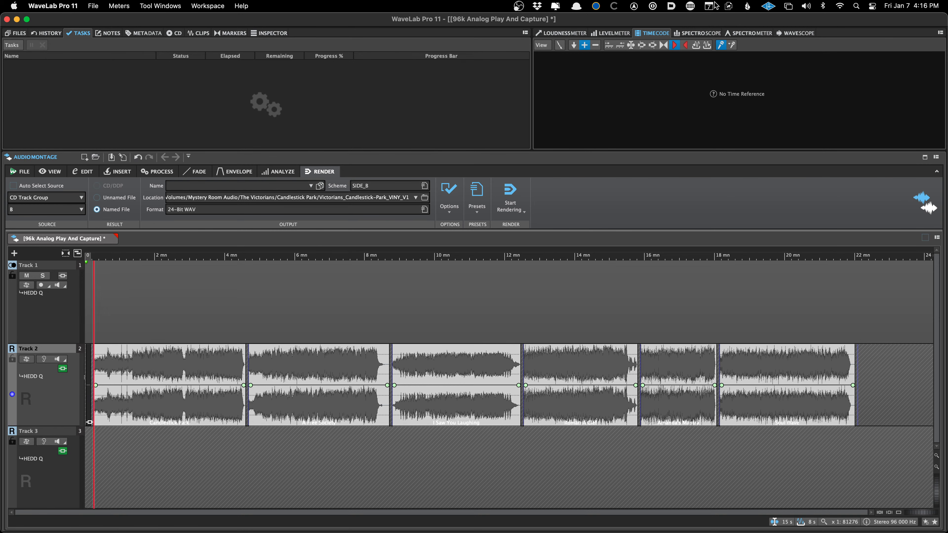
Open the Sidecar preferences, connect the Mac to the iPad as a display, and quit System Preferences
{"action": "key", "text": "alt+space"}
{"action": "type", "text": "si"}
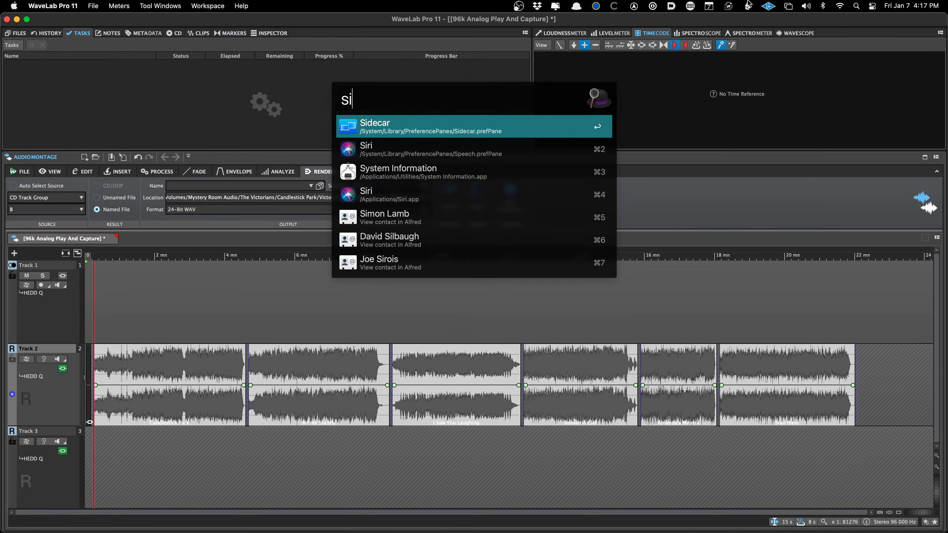
{"action": "key", "text": "Escape"}
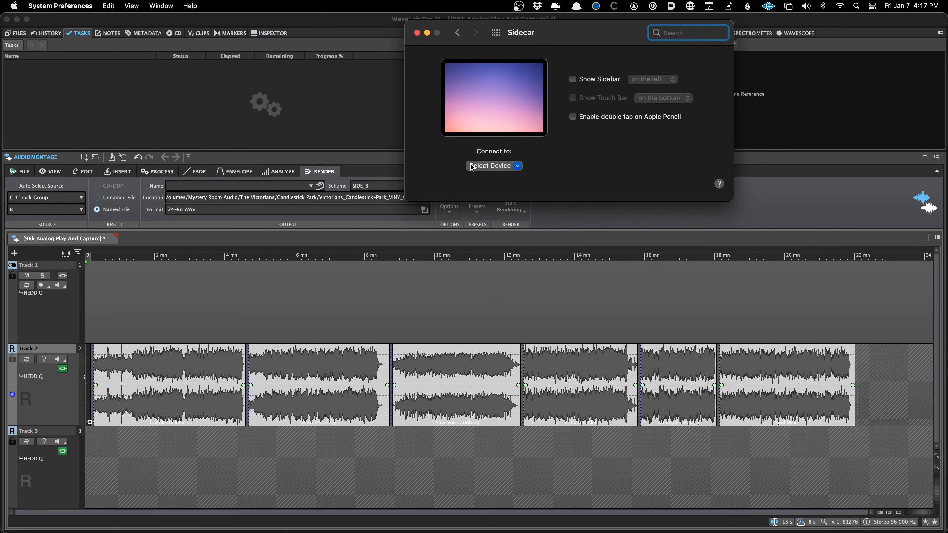
{"action": "left_click", "coordinate": [474, 166]}
{"action": "left_click", "coordinate": [485, 181]}
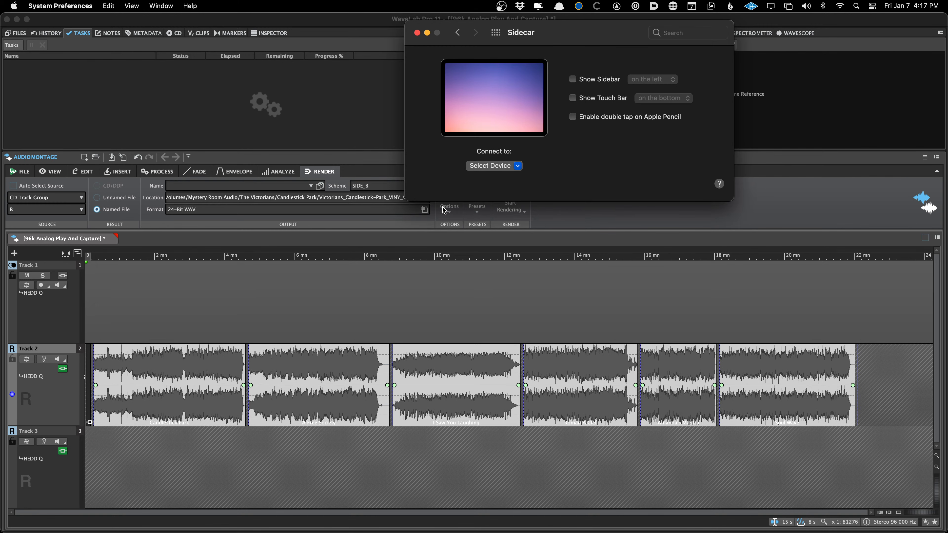
{"action": "left_click", "coordinate": [491, 166]}
{"action": "left_click", "coordinate": [488, 178]}
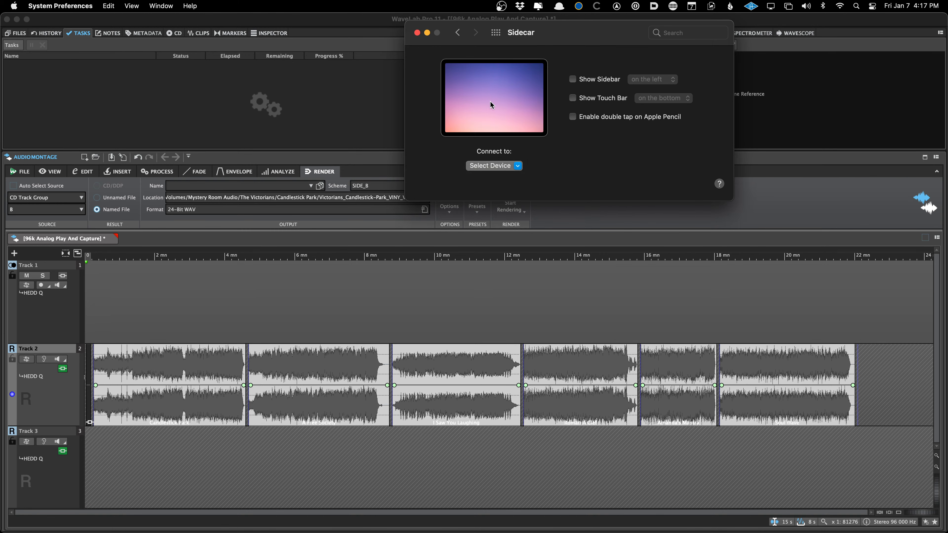
{"action": "left_click_drag", "start_coordinate": [570, 39], "coordinate": [584, 38]}
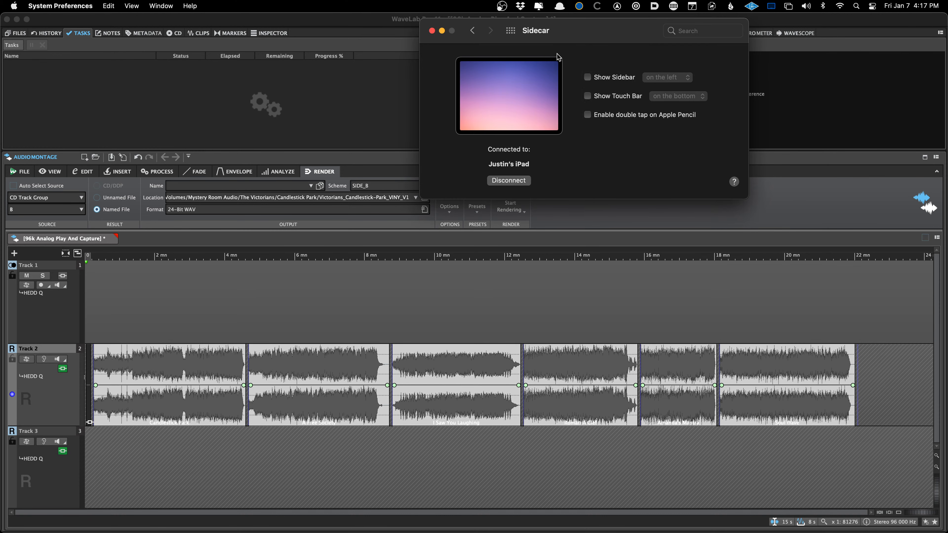
{"action": "key", "text": "super+q"}
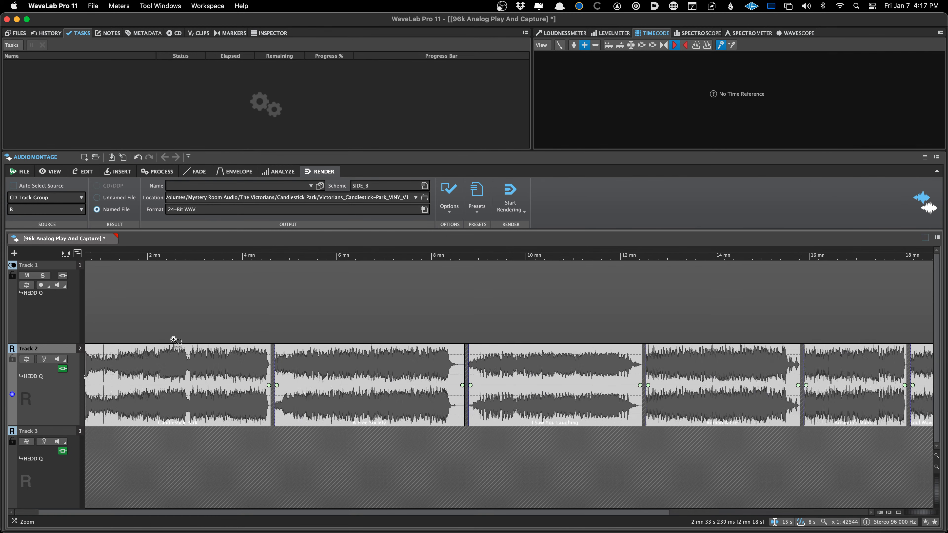
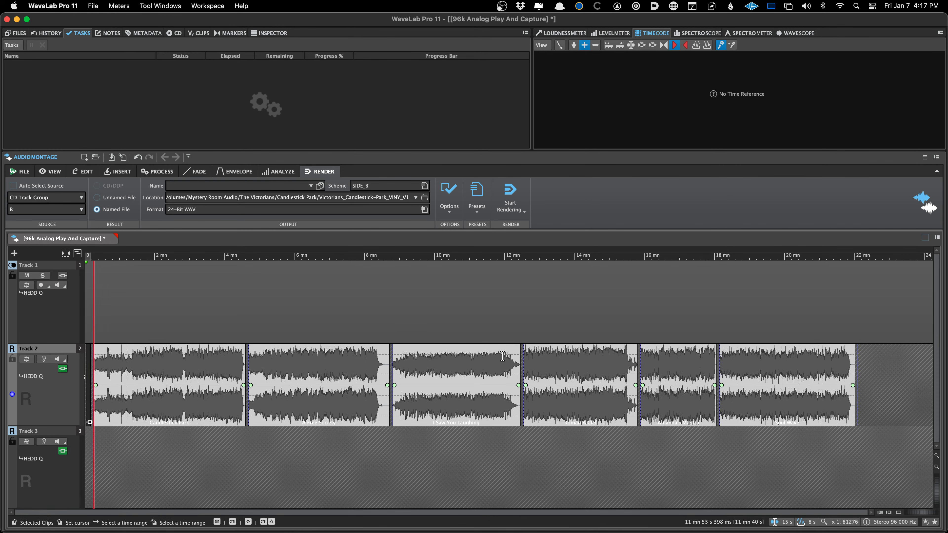
Try to normalize the Track 2 clips to -20 LUFS using the JP Start OTB loudness preset
{"action": "scroll", "coordinate": [520, 360], "scroll_direction": "up", "scroll_amount": 5}
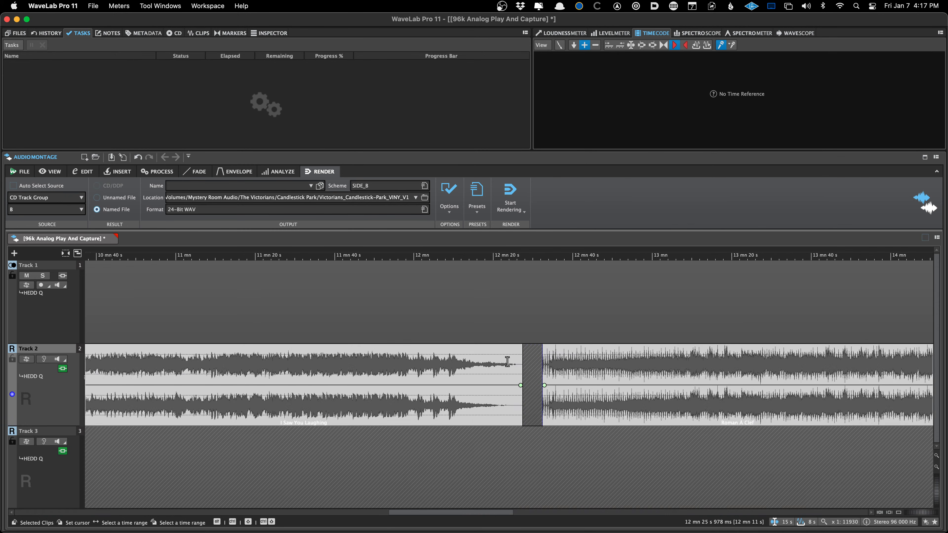
{"action": "scroll", "coordinate": [524, 366], "scroll_direction": "down", "scroll_amount": 6}
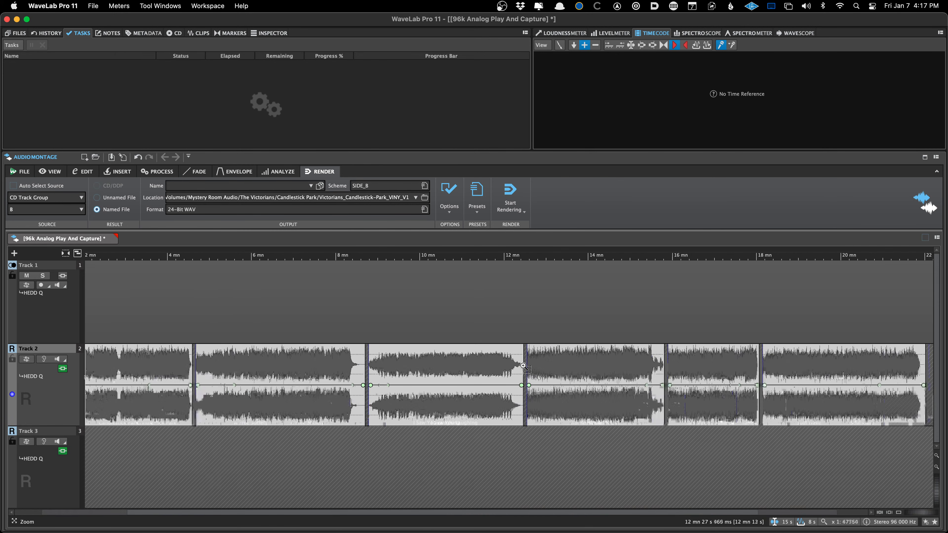
{"action": "key", "text": "super+shift+m"}
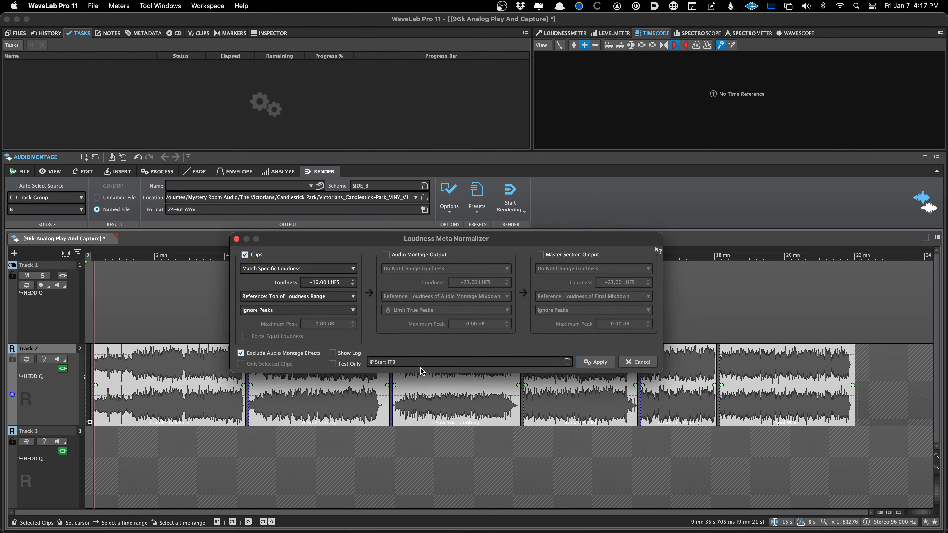
{"action": "left_click", "coordinate": [439, 365]}
{"action": "left_click", "coordinate": [460, 480]}
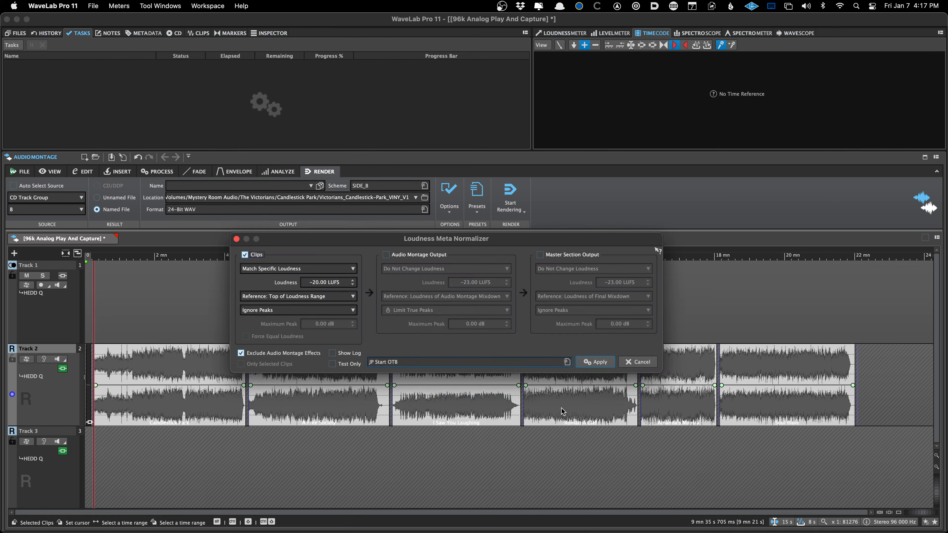
{"action": "left_click", "coordinate": [590, 363]}
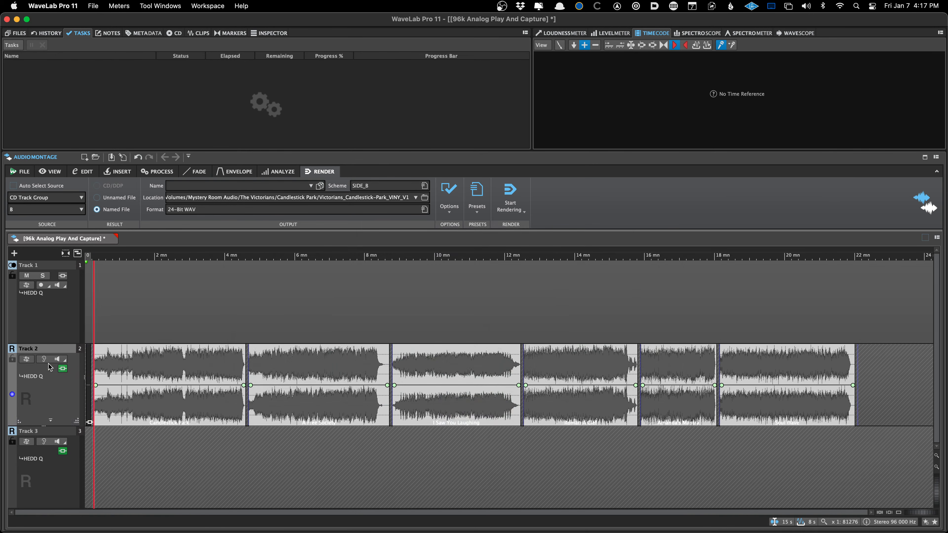
Activate Listen on Track 2 and normalize its clips to -20 LUFS using the JP Start OTB preset
{"action": "key", "text": "super+a"}
{"action": "key", "text": "super+shift+m"}
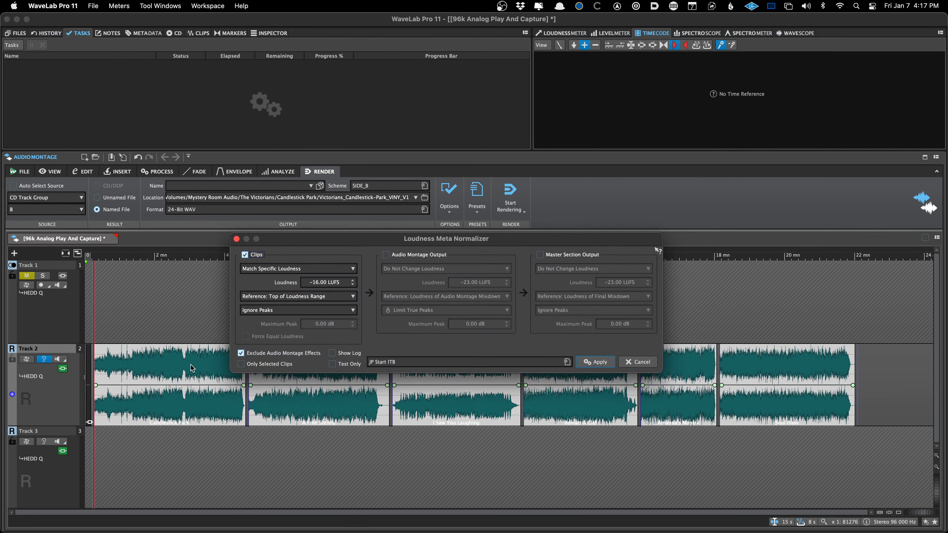
{"action": "left_click", "coordinate": [520, 363]}
{"action": "left_click", "coordinate": [554, 469]}
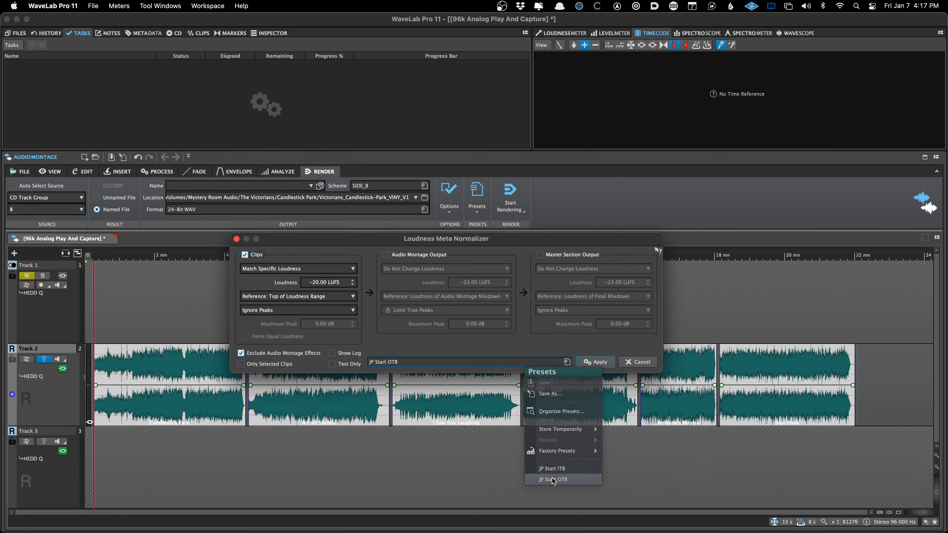
{"action": "left_click", "coordinate": [598, 362]}
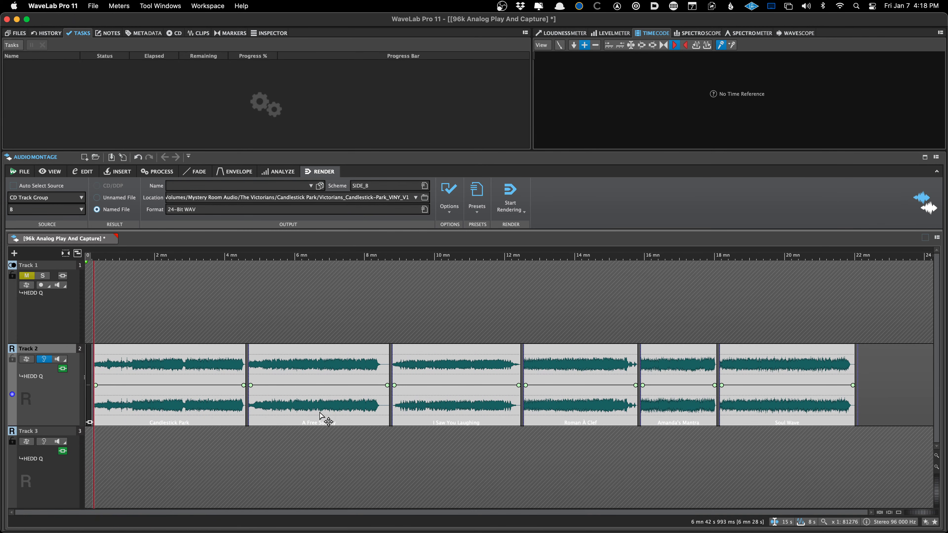
Save the audio montage as Analog Test in the Candlestick Park original files folder
{"action": "key", "text": "super+s"}
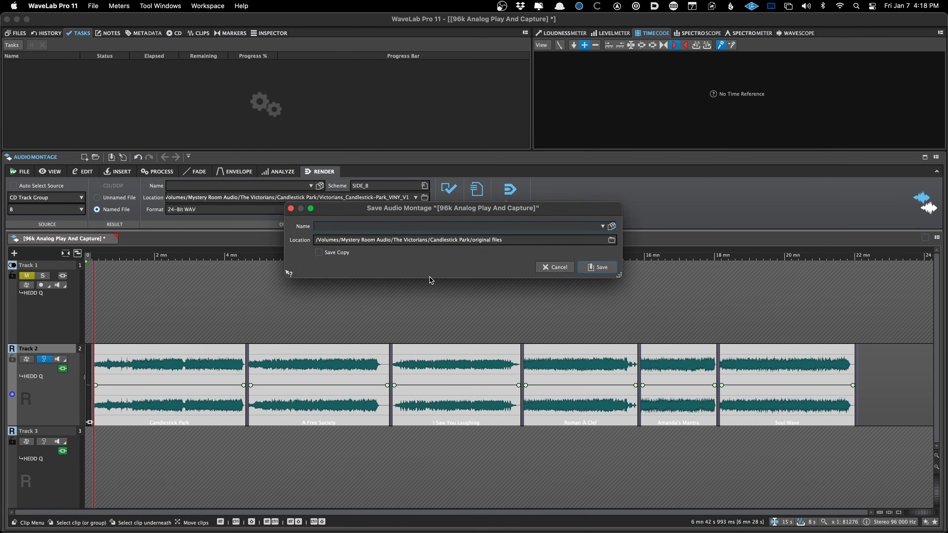
{"action": "left_click", "coordinate": [594, 267]}
{"action": "left_click", "coordinate": [399, 225]}
{"action": "type", "text": "Analg"}
{"action": "key", "text": "BackSpace"}
{"action": "type", "text": "og 96k"}
{"action": "key", "text": "Return"}
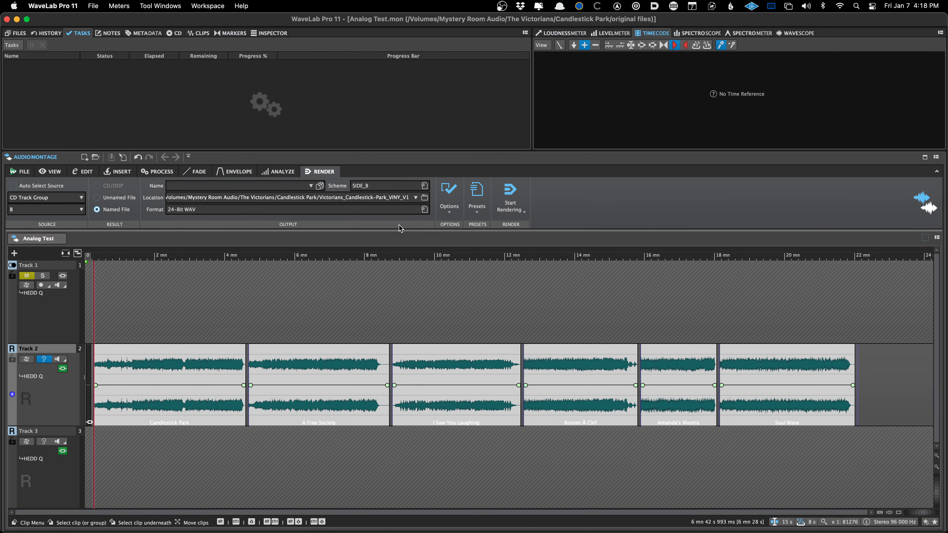
Deactivate Listen on Track 2 and select its clips in turn from Candlestick Park to Roman À Clef
{"action": "left_click", "coordinate": [137, 369]}
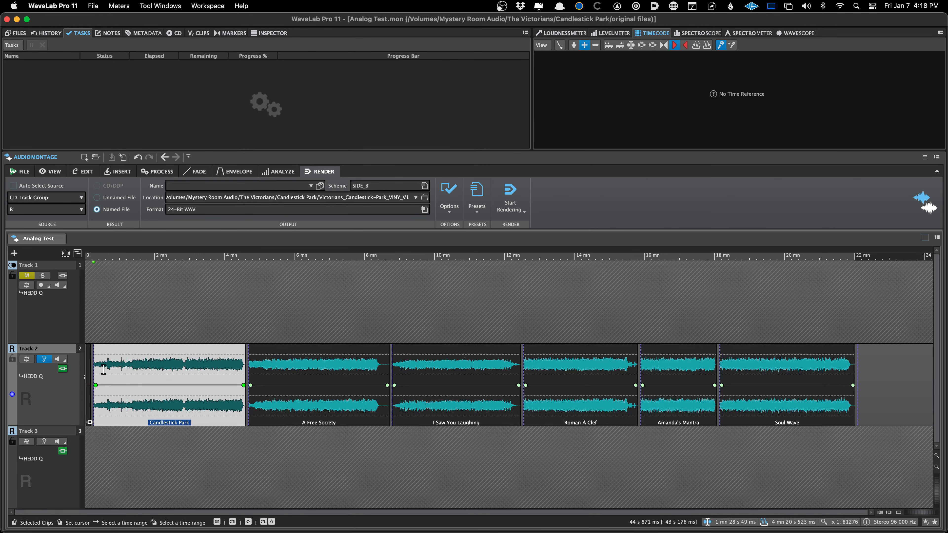
{"action": "left_click", "coordinate": [44, 360]}
{"action": "left_click", "coordinate": [147, 370]}
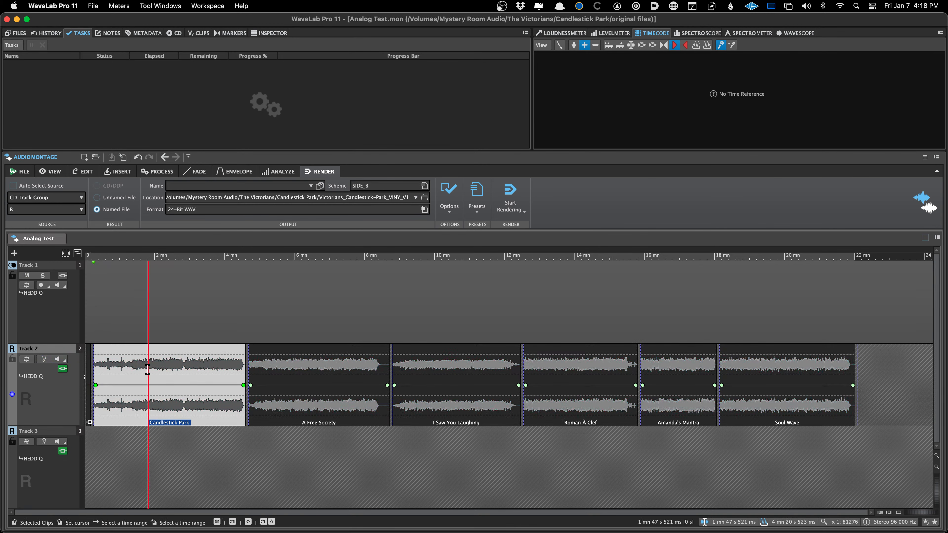
{"action": "left_click", "coordinate": [311, 369]}
{"action": "left_click", "coordinate": [427, 370]}
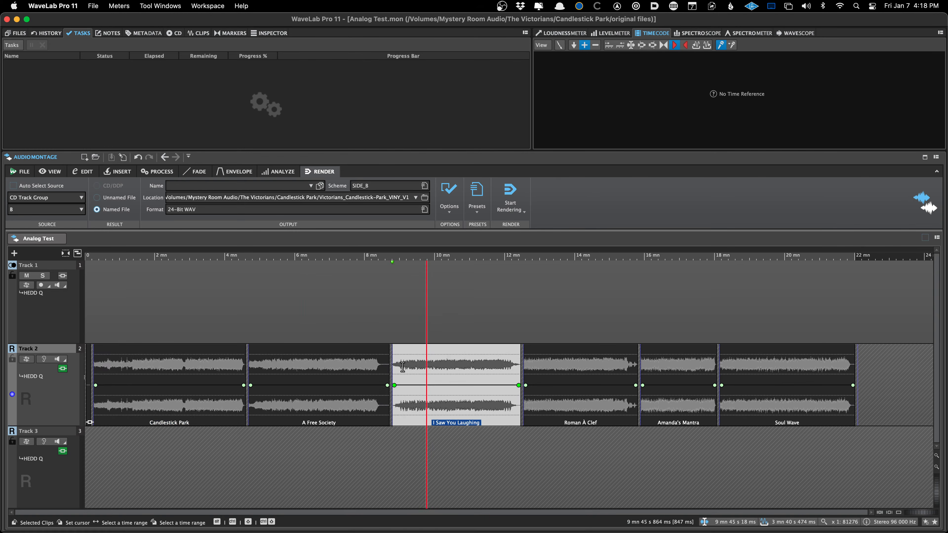
{"action": "left_click", "coordinate": [618, 374]}
Examine the output and input buses assigned to Track 2 without changing them
{"action": "left_click", "coordinate": [135, 361]}
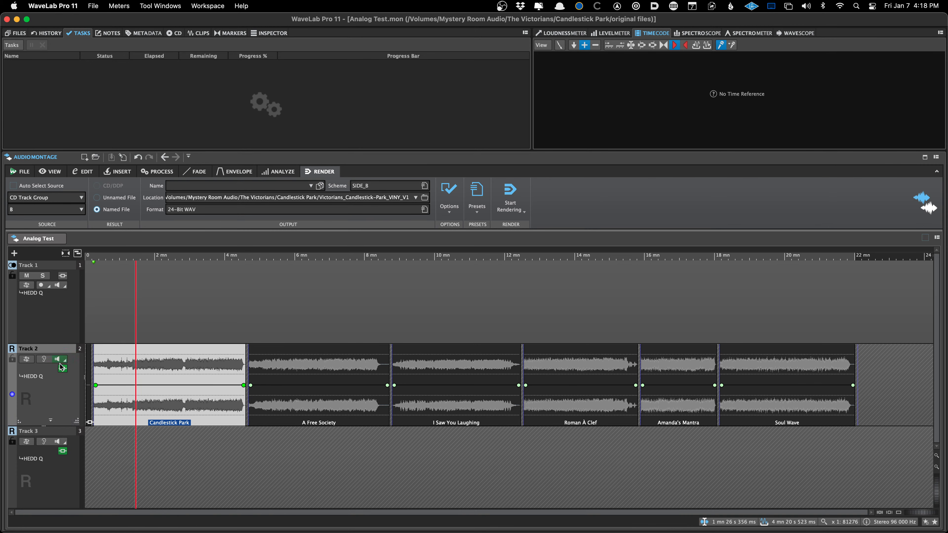
{"action": "left_click", "coordinate": [30, 361]}
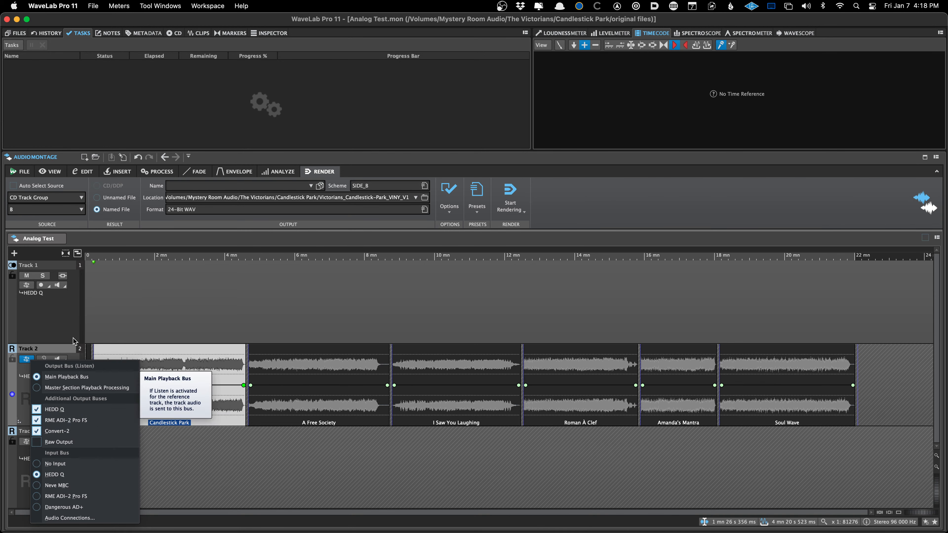
{"action": "left_click", "coordinate": [105, 322]}
Play from about 1 min into Candlestick Park with Track 1 input monitoring on, show the loudness meter, and briefly mute Track 1
{"action": "left_click", "coordinate": [109, 323]}
{"action": "left_click", "coordinate": [120, 325]}
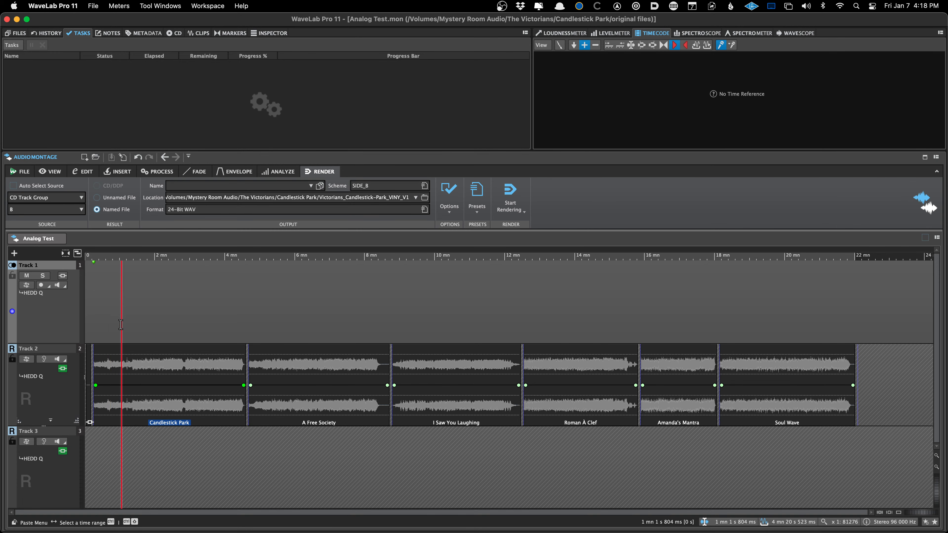
{"action": "key", "text": "space"}
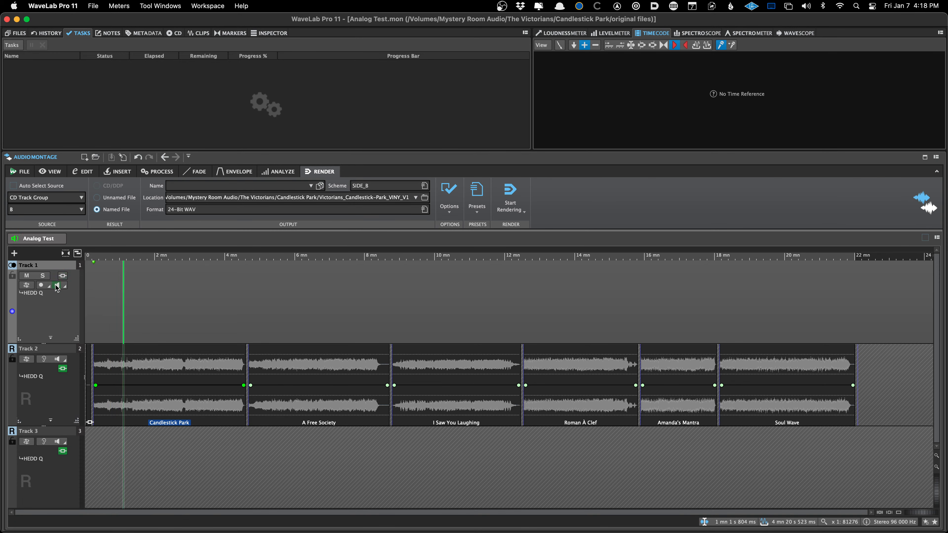
{"action": "left_click", "coordinate": [560, 33]}
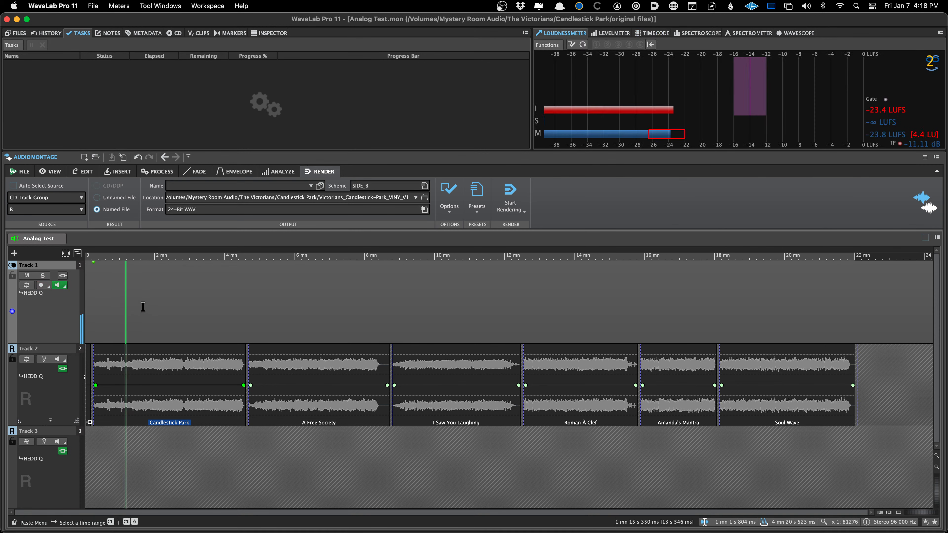
{"action": "left_click", "coordinate": [23, 278]}
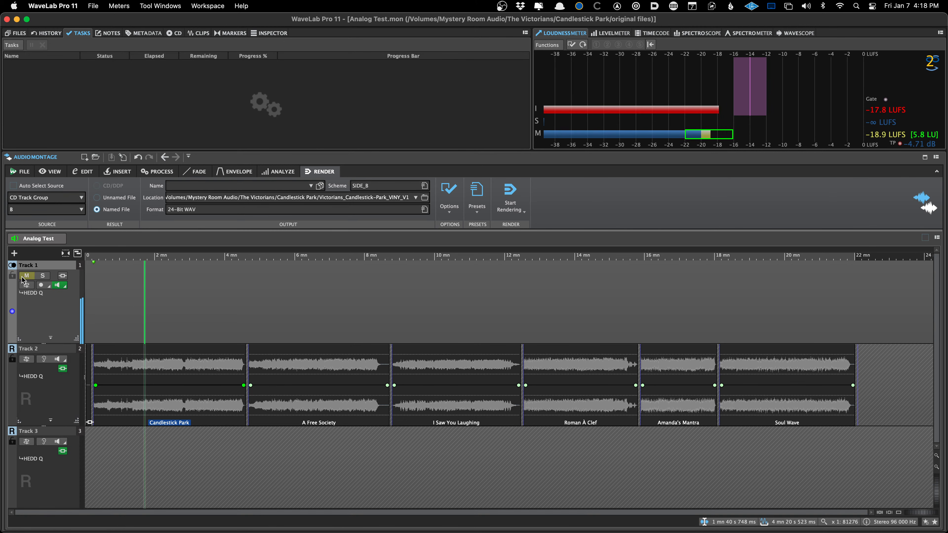
{"action": "left_click", "coordinate": [24, 277]}
Audition Neve MBC, RME ADI-2 Pro FS and Dangerous AD+ as Track 1's input bus, return to HEDD Q, and save the montage
{"action": "left_click", "coordinate": [26, 285]}
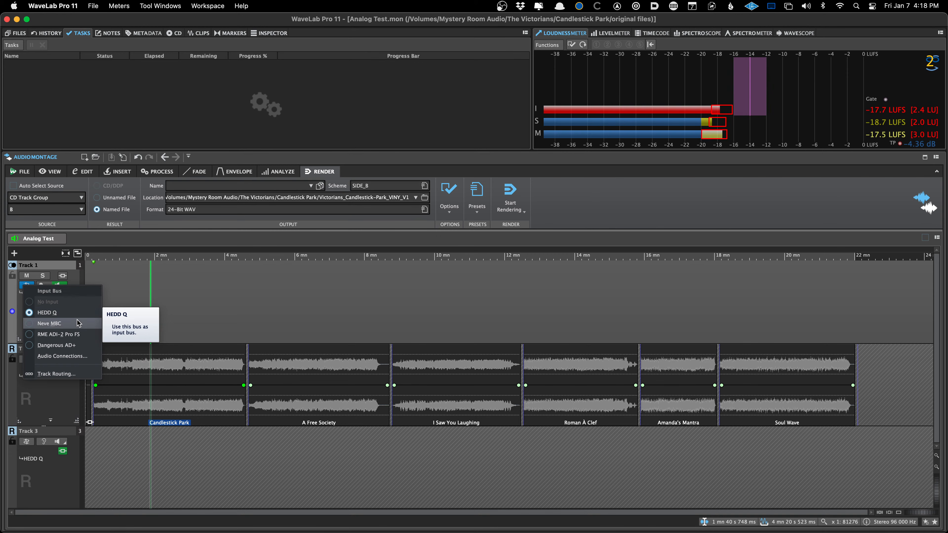
{"action": "left_click", "coordinate": [127, 321]}
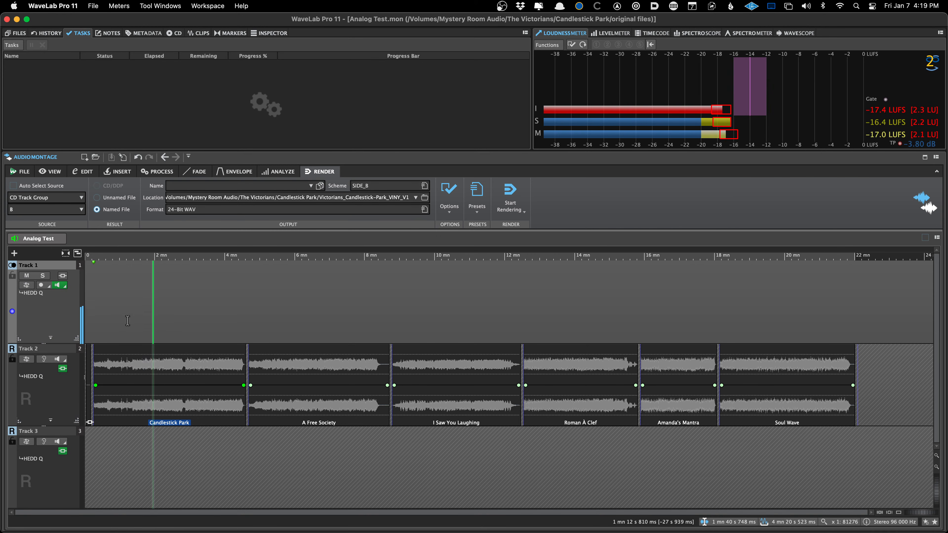
{"action": "left_click", "coordinate": [27, 285]}
{"action": "left_click", "coordinate": [48, 326]}
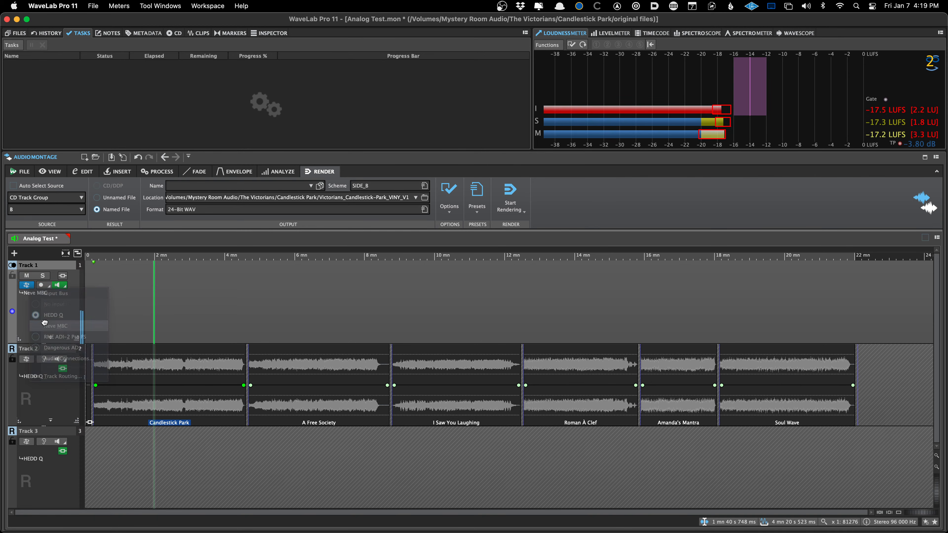
{"action": "left_click", "coordinate": [27, 286]}
{"action": "left_click", "coordinate": [60, 331]}
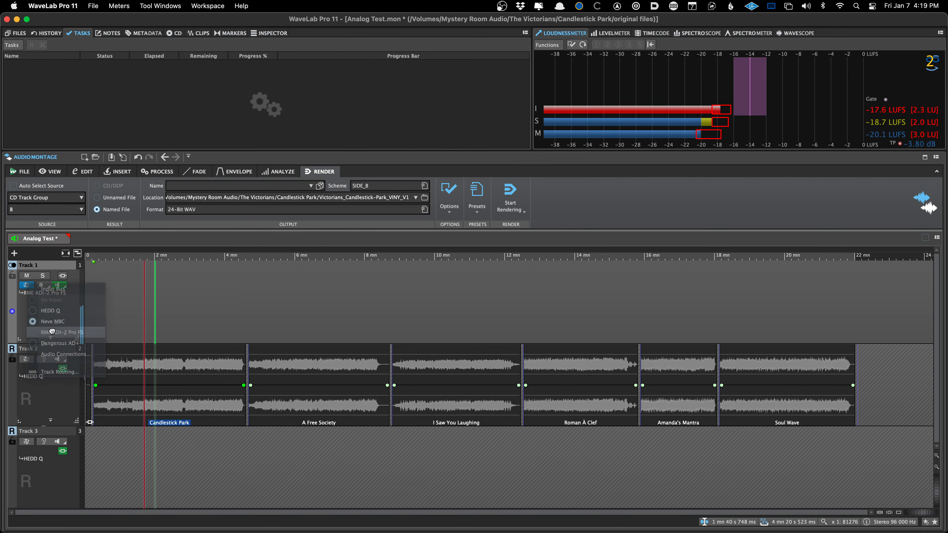
{"action": "left_click", "coordinate": [27, 286]}
{"action": "left_click", "coordinate": [62, 342]}
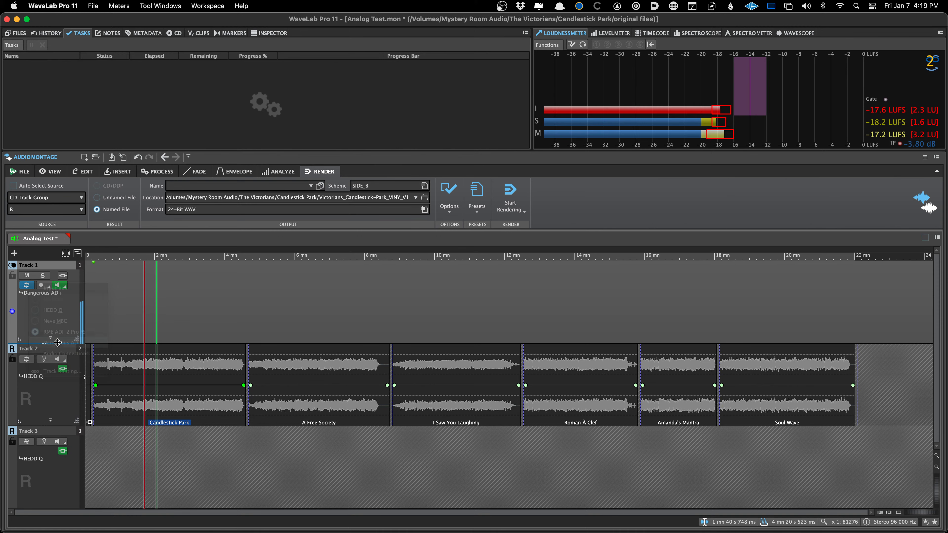
{"action": "left_click", "coordinate": [30, 286]}
{"action": "left_click", "coordinate": [54, 312]}
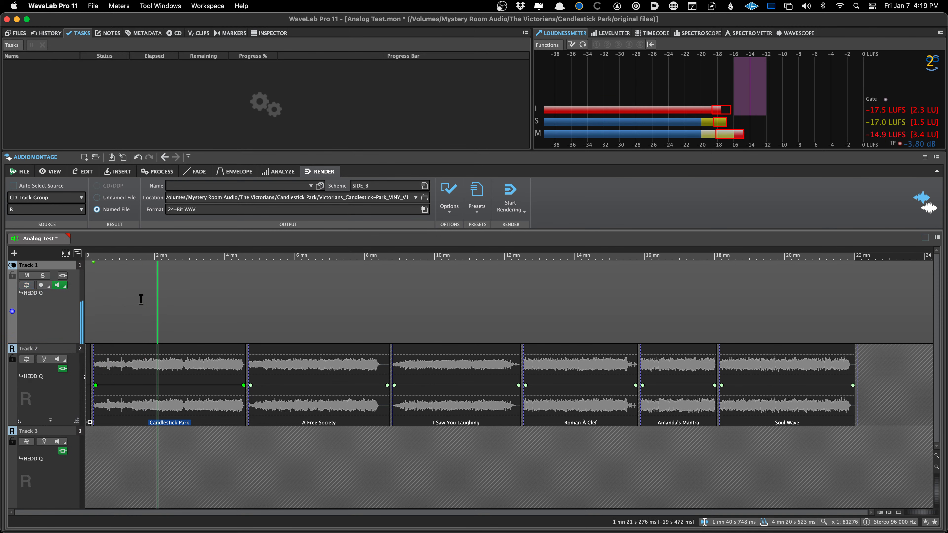
{"action": "key", "text": "super+s"}
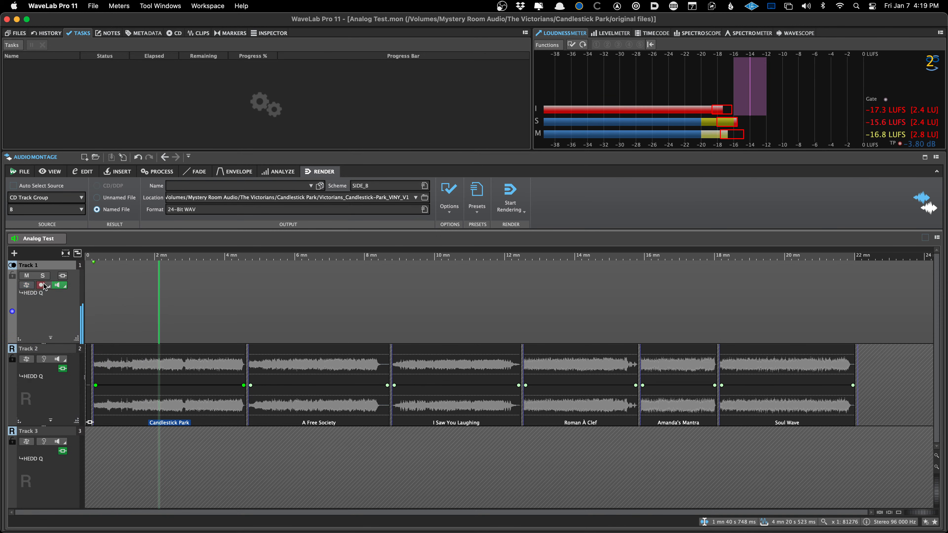
Compare the Neve MBC, Dangerous AD+ and HEDD Q inputs on Track 1 during playback and settle on Neve MBC
{"action": "left_click", "coordinate": [26, 286]}
{"action": "left_click", "coordinate": [57, 323]}
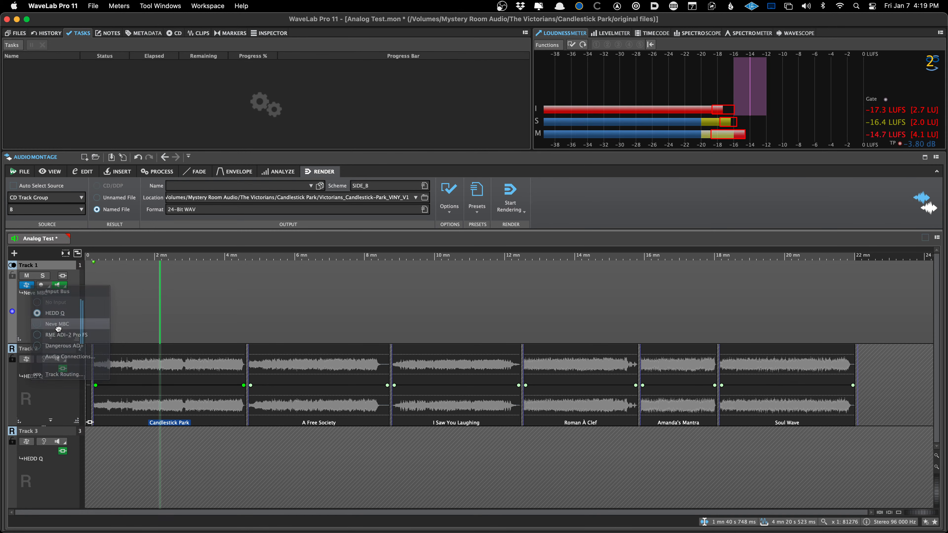
{"action": "left_click", "coordinate": [30, 286]}
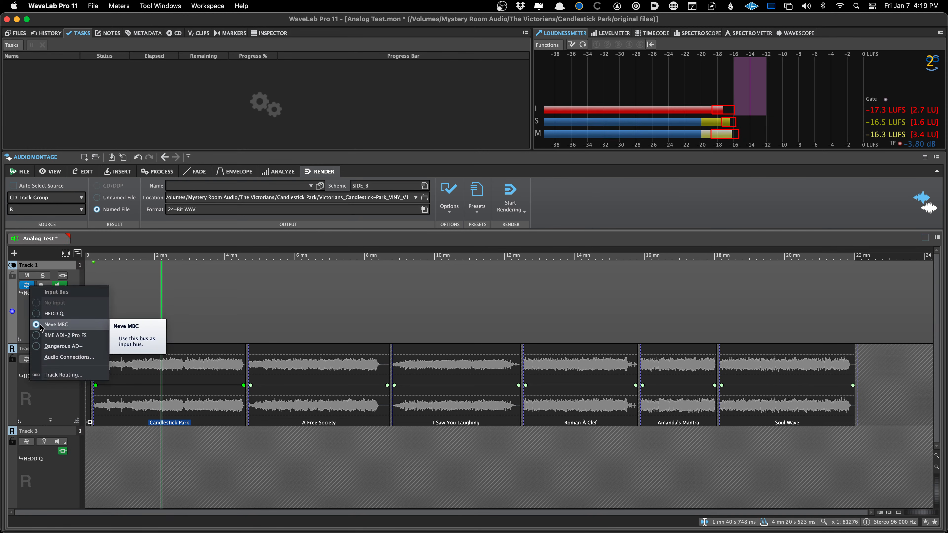
{"action": "left_click", "coordinate": [64, 347]}
{"action": "left_click", "coordinate": [30, 288]}
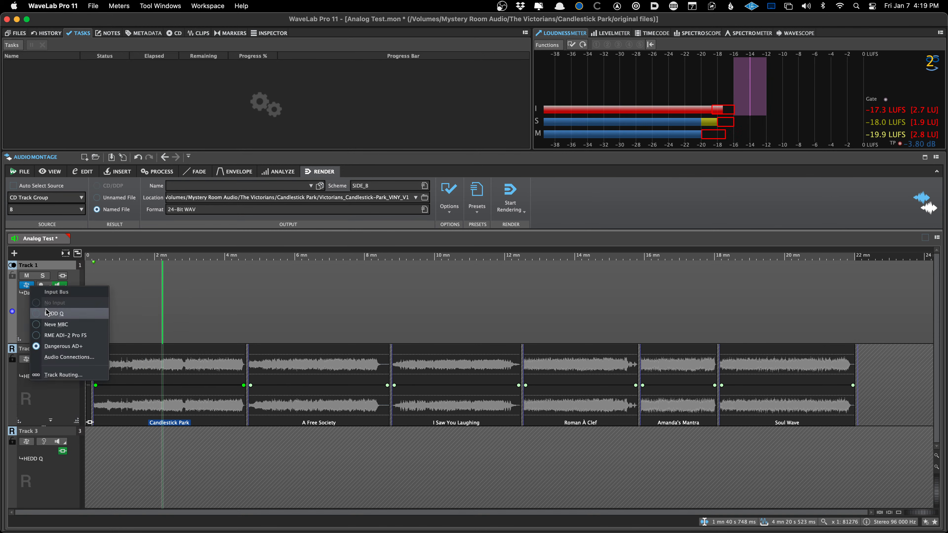
{"action": "left_click", "coordinate": [45, 311]}
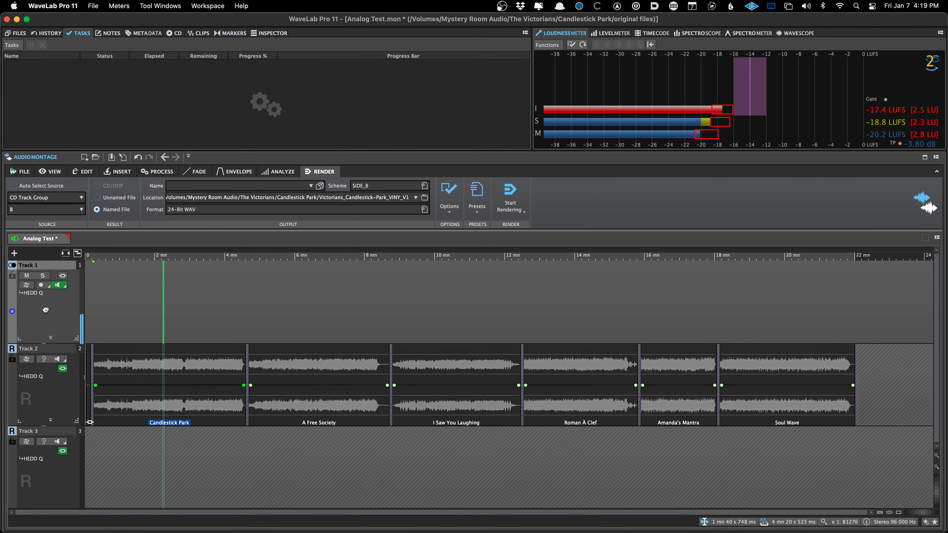
{"action": "left_click", "coordinate": [30, 290]}
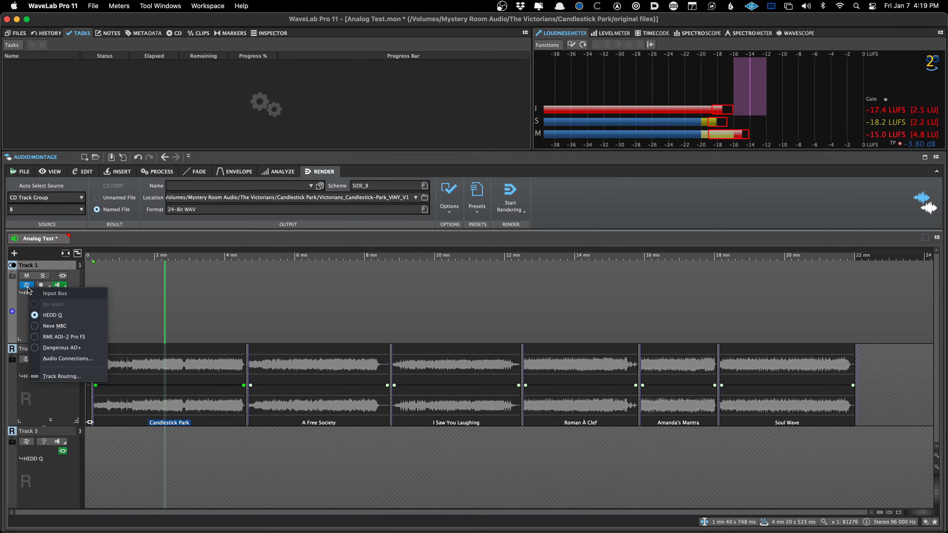
{"action": "left_click", "coordinate": [59, 325]}
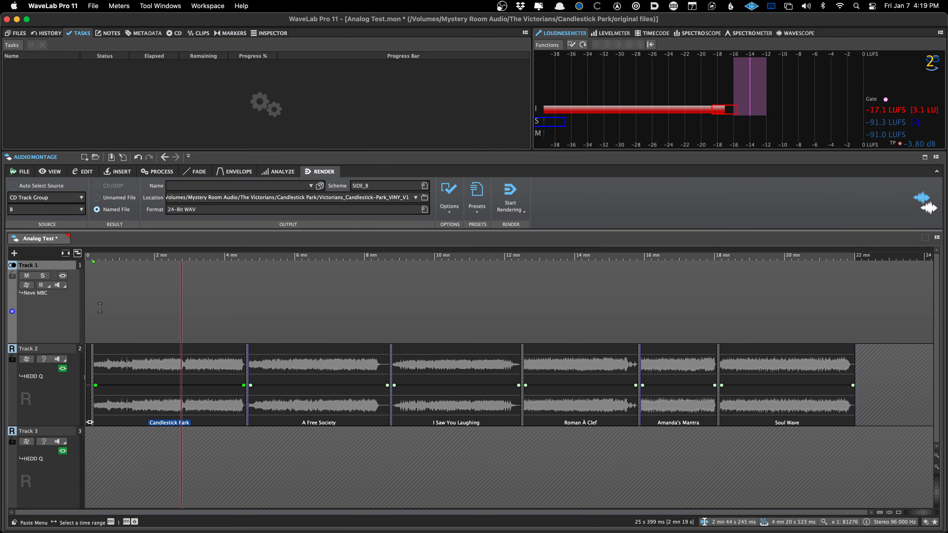
Place the Track 1 edit cursor at the start of Candlestick Park, at about 16 s
{"action": "scroll", "coordinate": [97, 308], "scroll_direction": "up", "scroll_amount": 5}
{"action": "scroll", "coordinate": [98, 308], "scroll_direction": "left", "scroll_amount": 3}
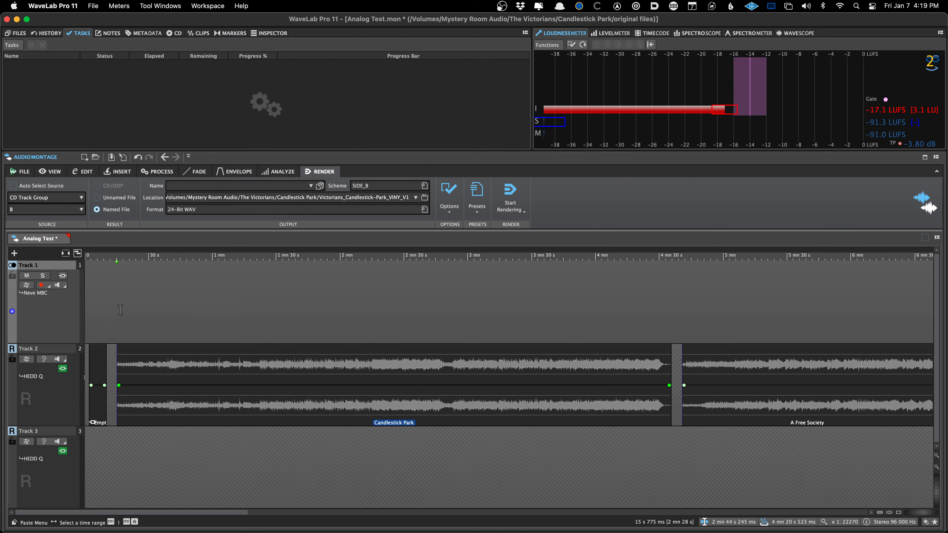
{"action": "left_click", "coordinate": [120, 299]}
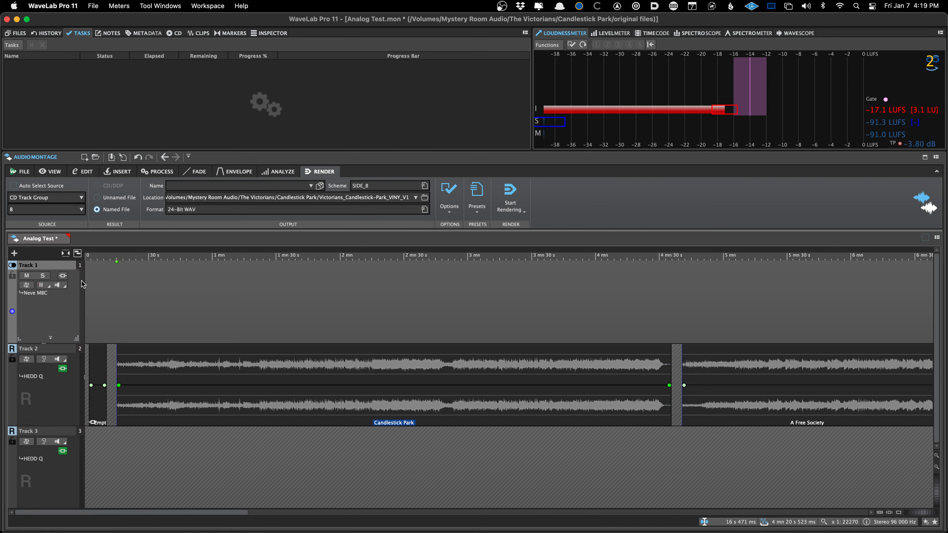
{"action": "scroll", "coordinate": [101, 293], "scroll_direction": "down", "scroll_amount": 3}
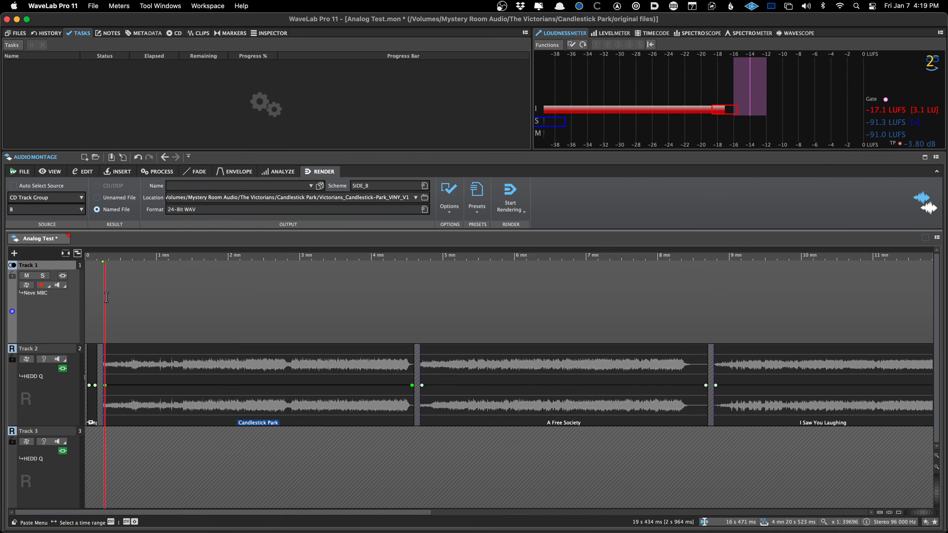
Show the montage output effects in the Inspector and play Candlestick Park from about 2 min 9 s with Track 1 input monitoring on
{"action": "scroll", "coordinate": [109, 299], "scroll_direction": "down", "scroll_amount": 2}
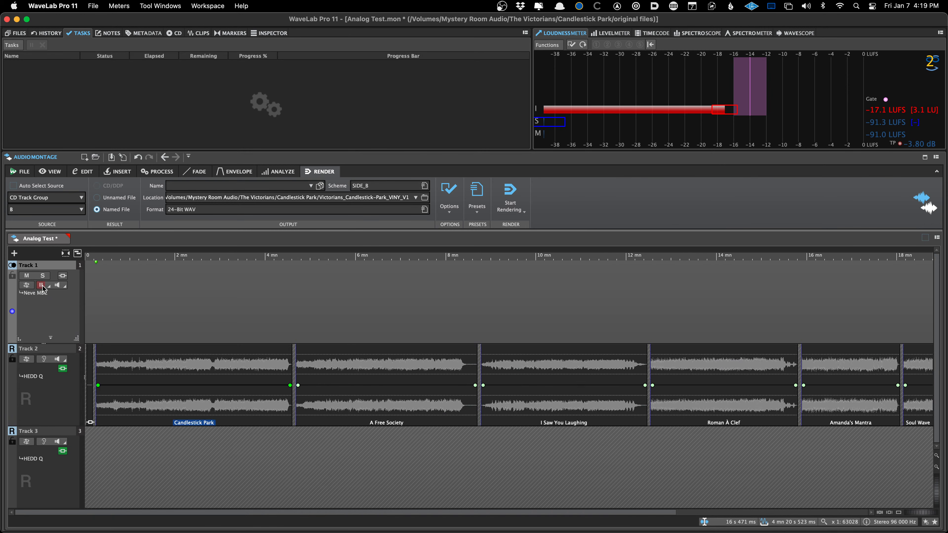
{"action": "scroll", "coordinate": [125, 322], "scroll_direction": "down", "scroll_amount": 1}
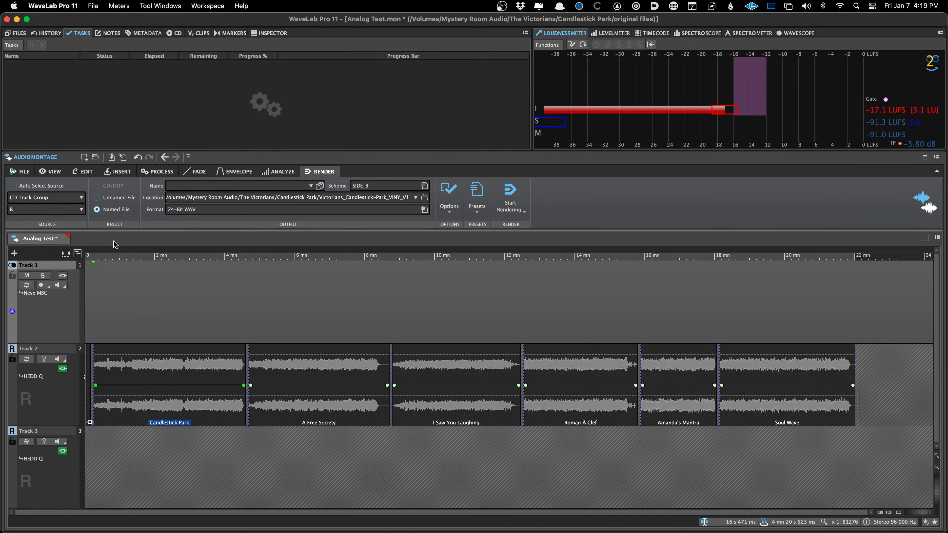
{"action": "left_click", "coordinate": [143, 373]}
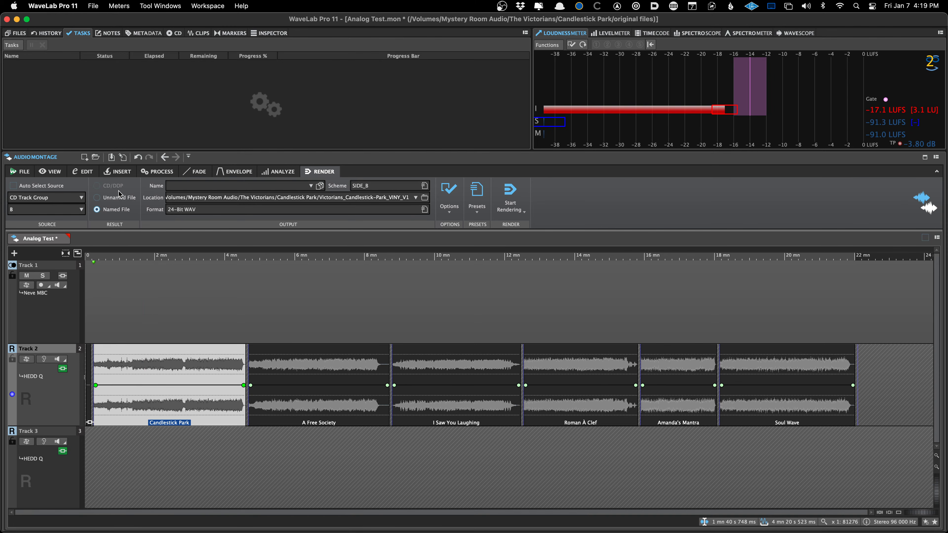
{"action": "key", "text": "i"}
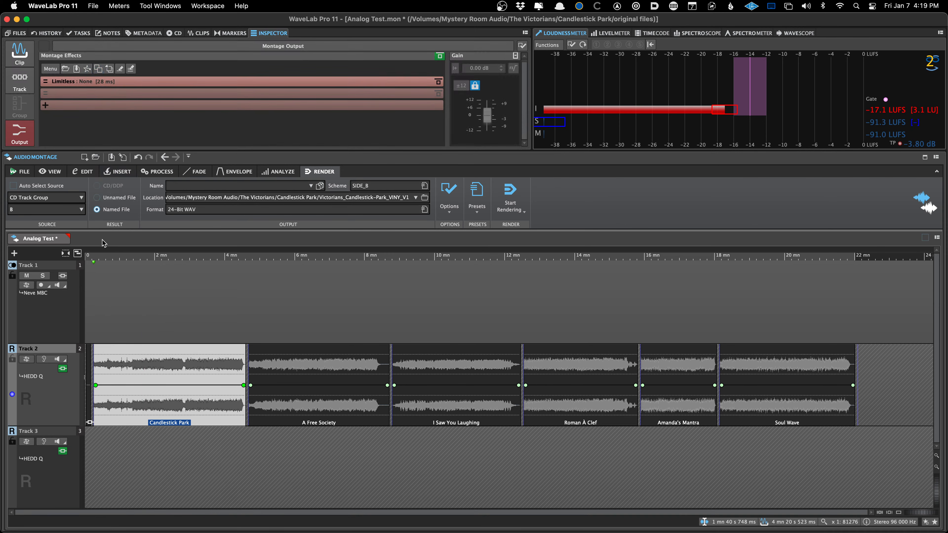
{"action": "left_click", "coordinate": [161, 333]}
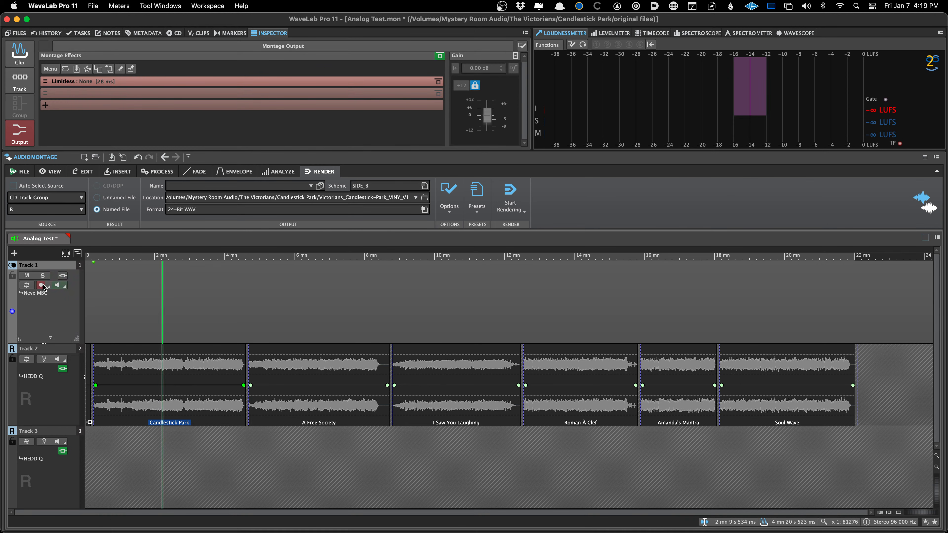
{"action": "left_click", "coordinate": [56, 287]}
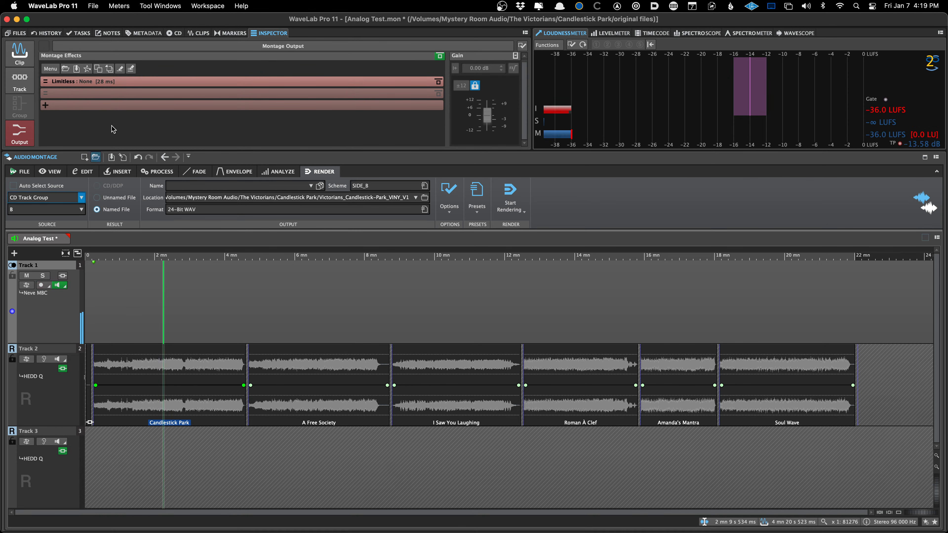
Inspect the Limitless plug-in on the montage output during playback, close it, and place the Track 1 edit cursor at about 2 min 18 s
{"action": "double_click", "coordinate": [161, 81]}
{"action": "left_click_drag", "start_coordinate": [267, 124], "coordinate": [465, 61]}
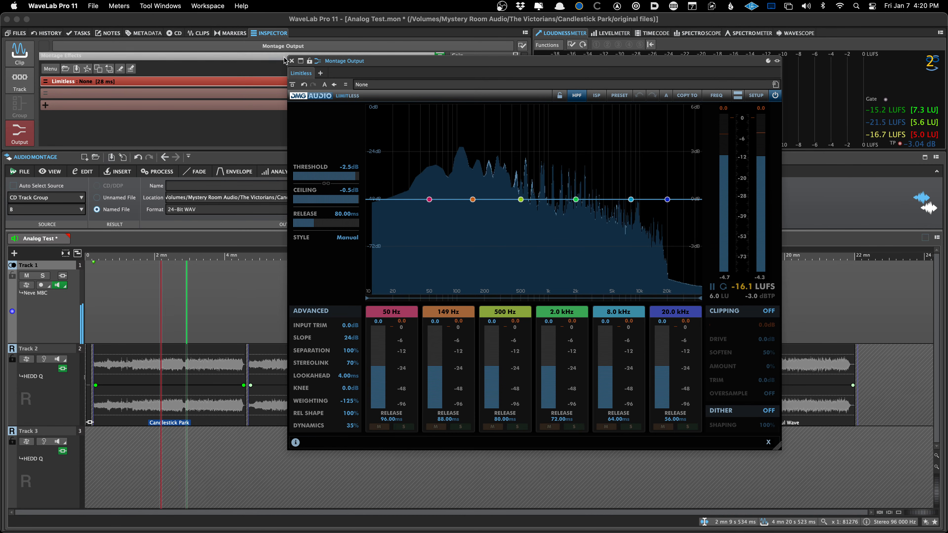
{"action": "left_click", "coordinate": [292, 61]}
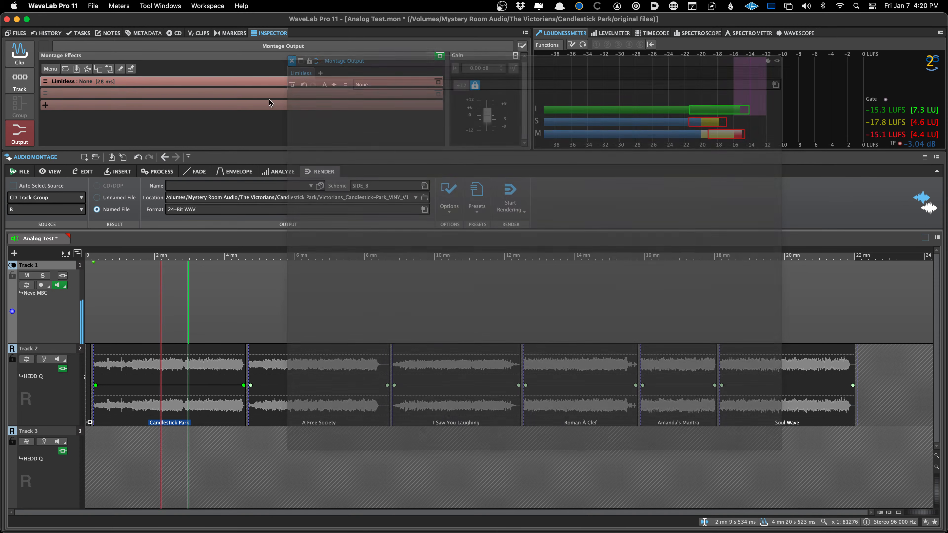
{"action": "left_click", "coordinate": [166, 314]}
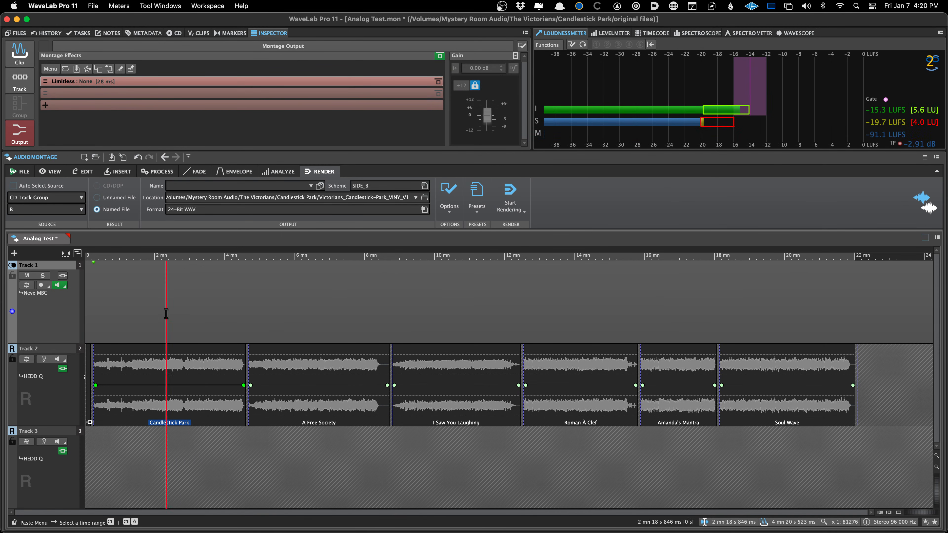
Browse the Steinberg plug-ins for the montage output's second effect slot and dismiss the list without choosing one
{"action": "left_click", "coordinate": [89, 93]}
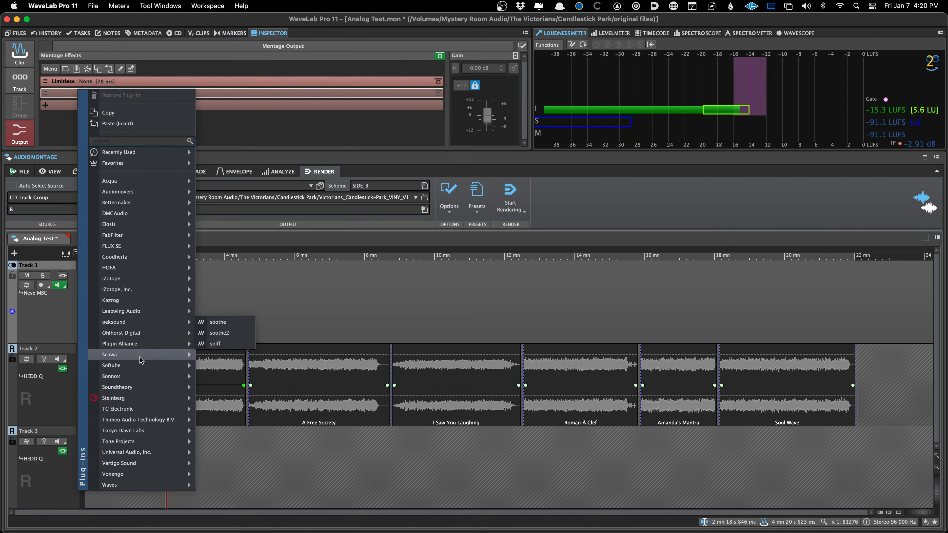
{"action": "mouse_move", "coordinate": [137, 399]}
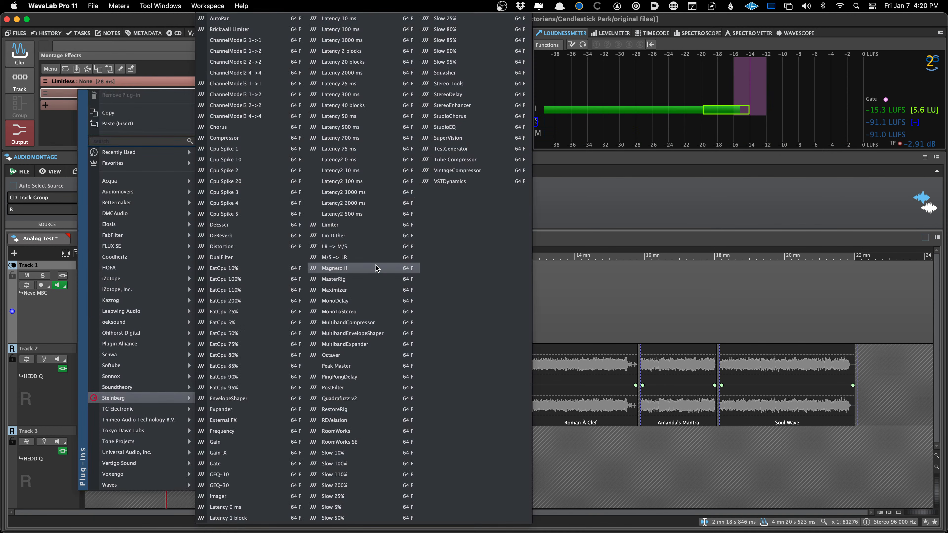
{"action": "left_click", "coordinate": [549, 201]}
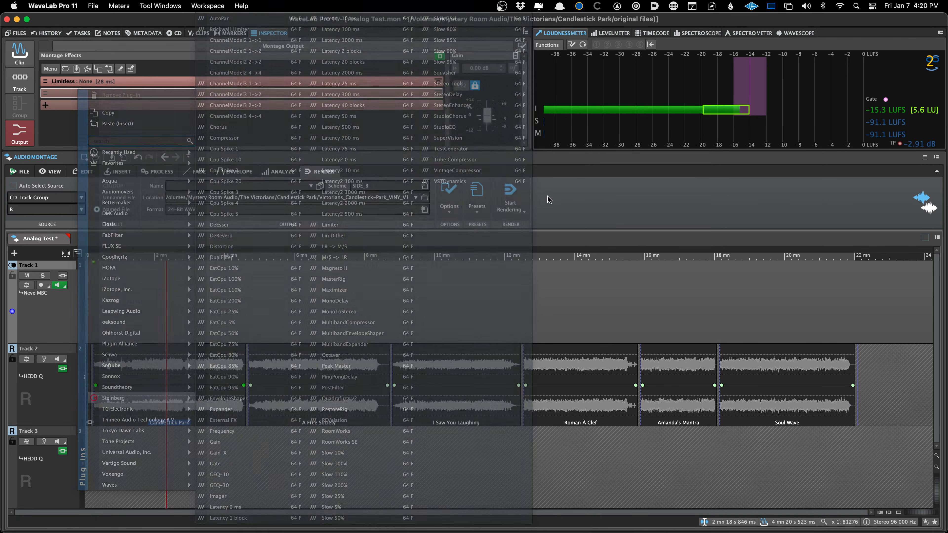
Show the Candlestick Park clip's effects in the Inspector and close the Analog Test montage without saving
{"action": "left_click", "coordinate": [28, 59]}
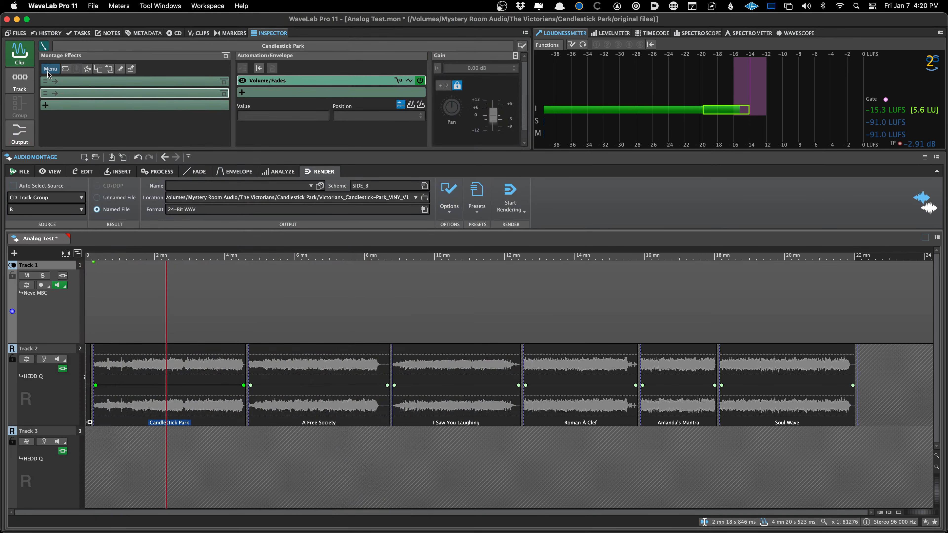
{"action": "left_click", "coordinate": [64, 242]}
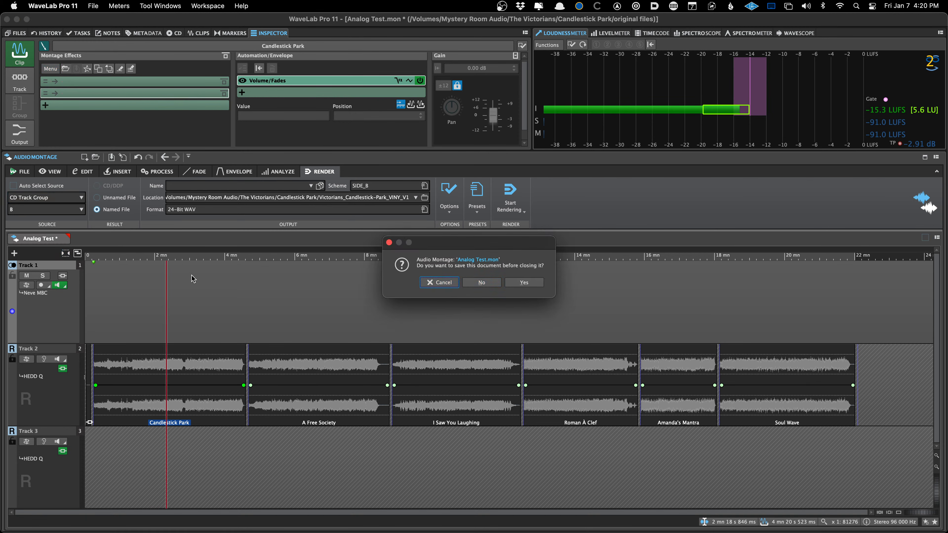
{"action": "left_click", "coordinate": [471, 283]}
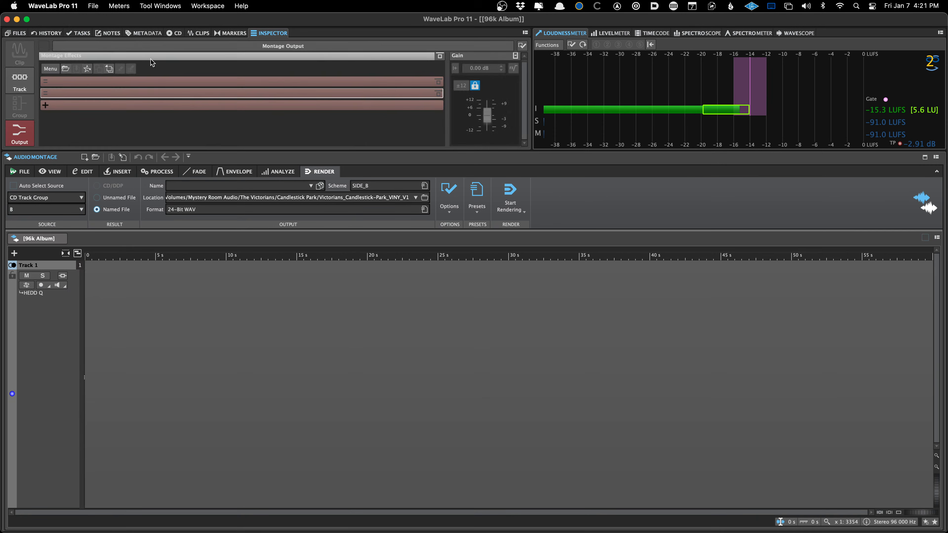
Insert Steinberg External FX in the first montage output effect slot of the empty 96k Album montage
{"action": "left_click", "coordinate": [104, 82]}
{"action": "mouse_move", "coordinate": [156, 265]}
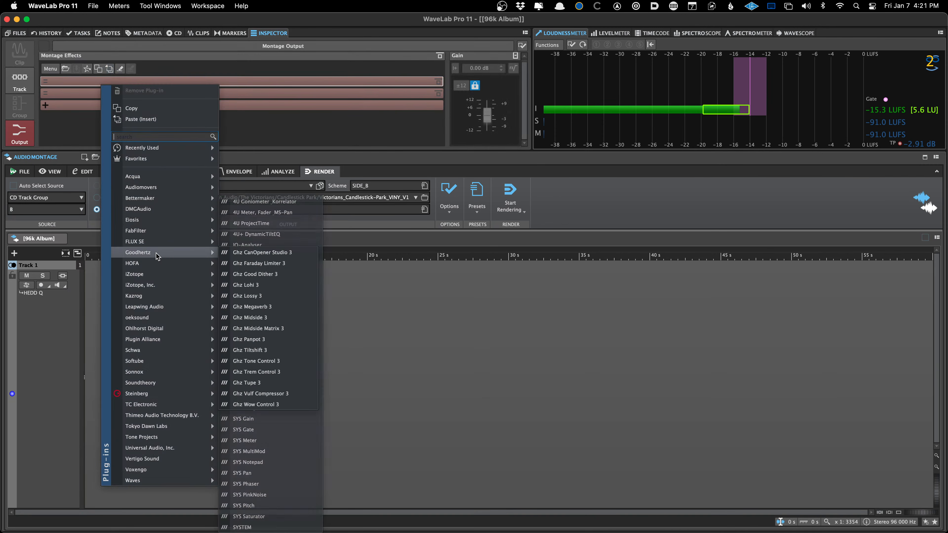
{"action": "mouse_move", "coordinate": [160, 394]}
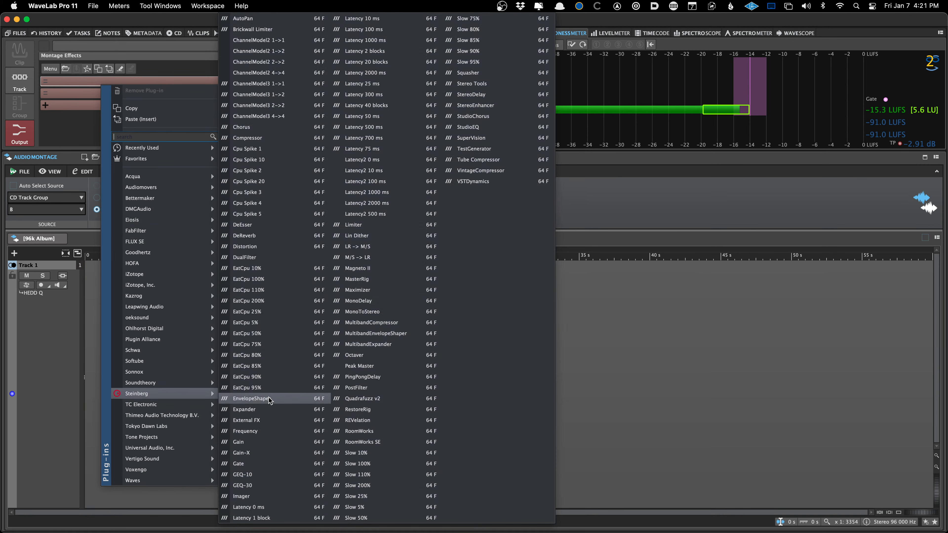
{"action": "left_click", "coordinate": [266, 419]}
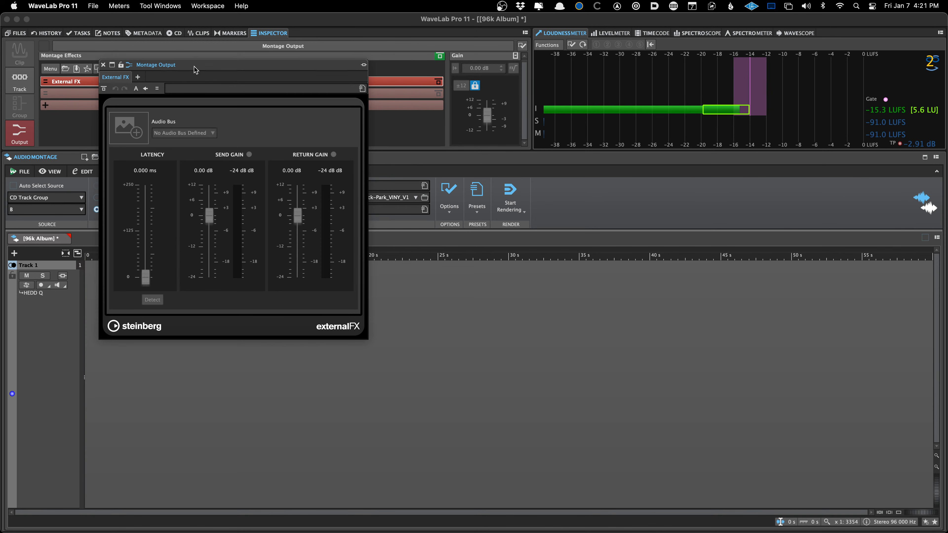
{"action": "left_click_drag", "start_coordinate": [194, 67], "coordinate": [236, 70]}
{"action": "left_click", "coordinate": [239, 92]}
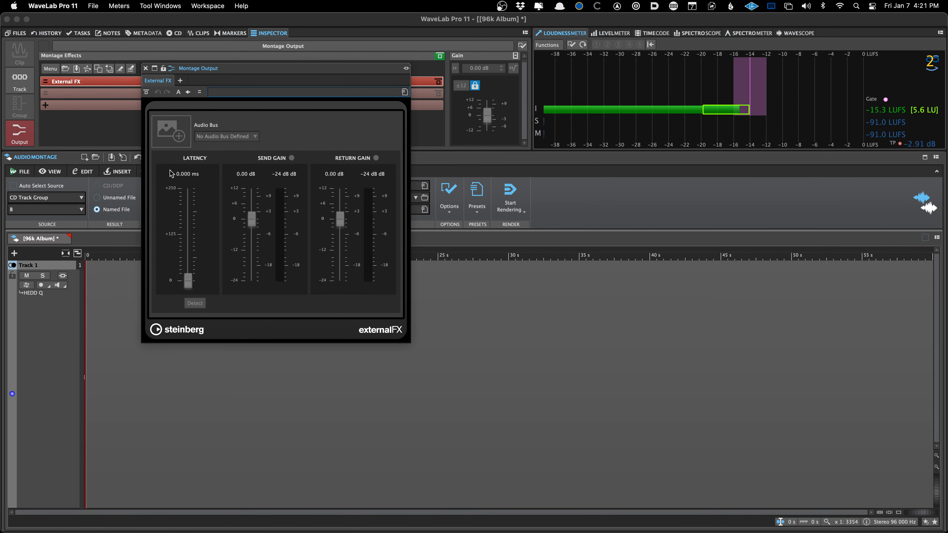
Close the External FX plug-in window and discard the 96k Album montage without saving
{"action": "left_click", "coordinate": [146, 69]}
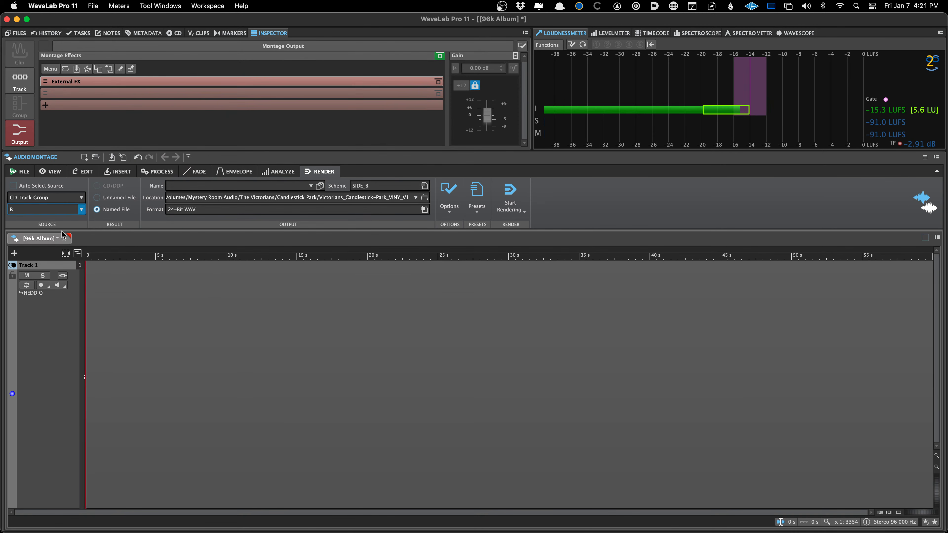
{"action": "left_click", "coordinate": [64, 240]}
{"action": "left_click", "coordinate": [469, 281]}
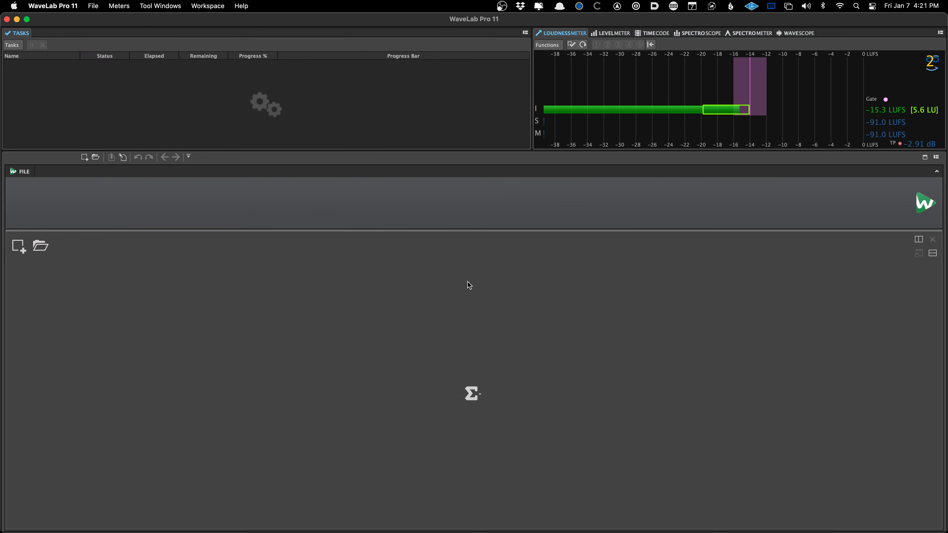
Review the RME preset's audio connections: playback buses, the HEDD Q, Neve MBC and Dangerous AD+ recording buses, and external effects
{"action": "key", "text": "super+comma"}
{"action": "left_click", "coordinate": [123, 245]}
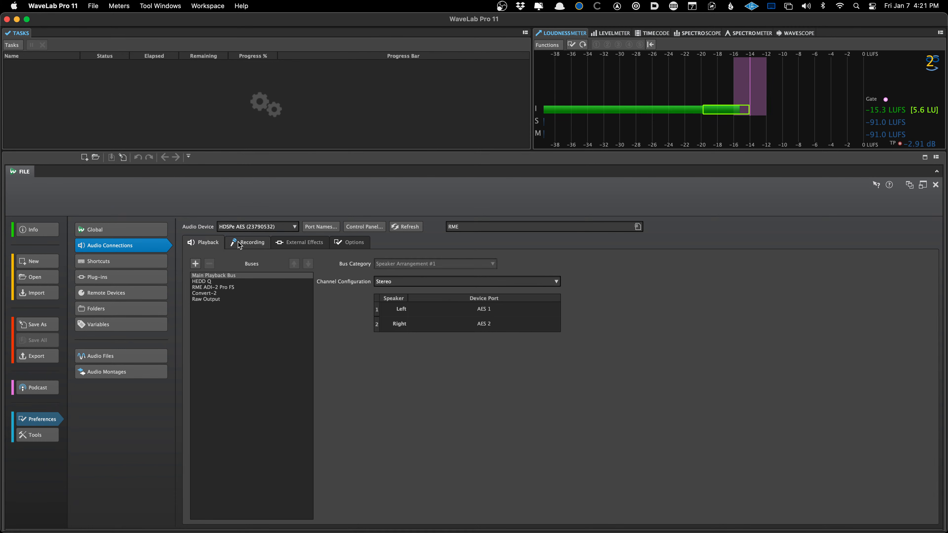
{"action": "left_click", "coordinate": [226, 280]}
{"action": "left_click", "coordinate": [230, 276]}
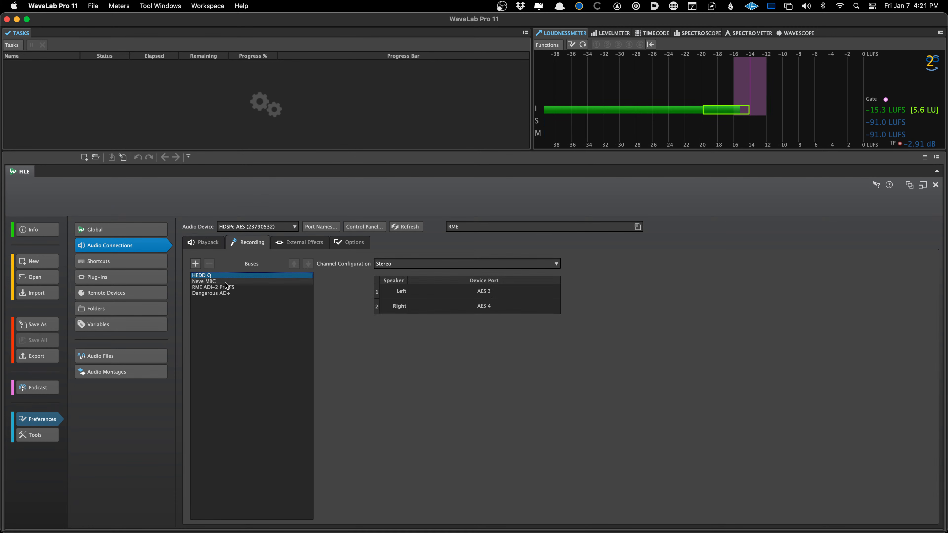
{"action": "left_click", "coordinate": [225, 282]}
{"action": "left_click", "coordinate": [223, 293]}
{"action": "left_click", "coordinate": [292, 248]}
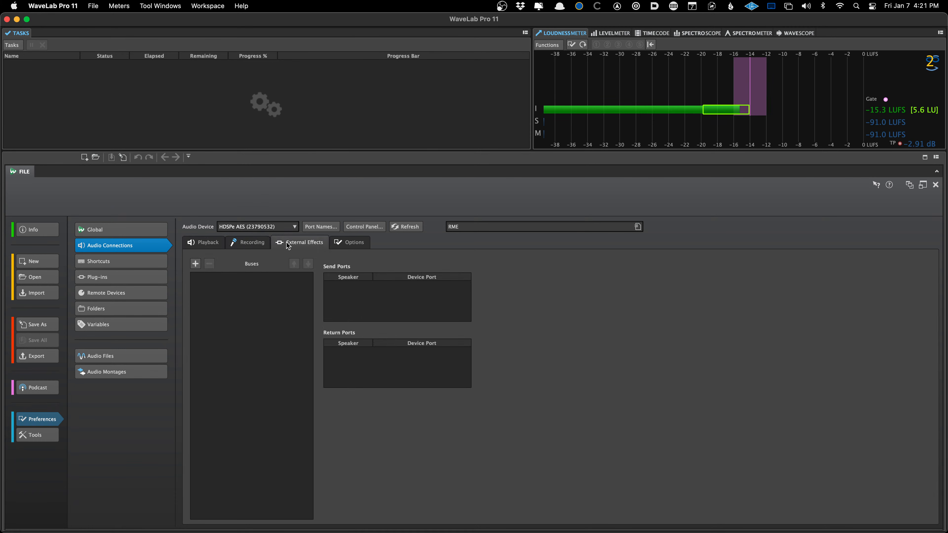
Load the MUTEC audio connections preset, leave the preferences, and bring up a blank 96k Album montage
{"action": "left_click", "coordinate": [204, 242]}
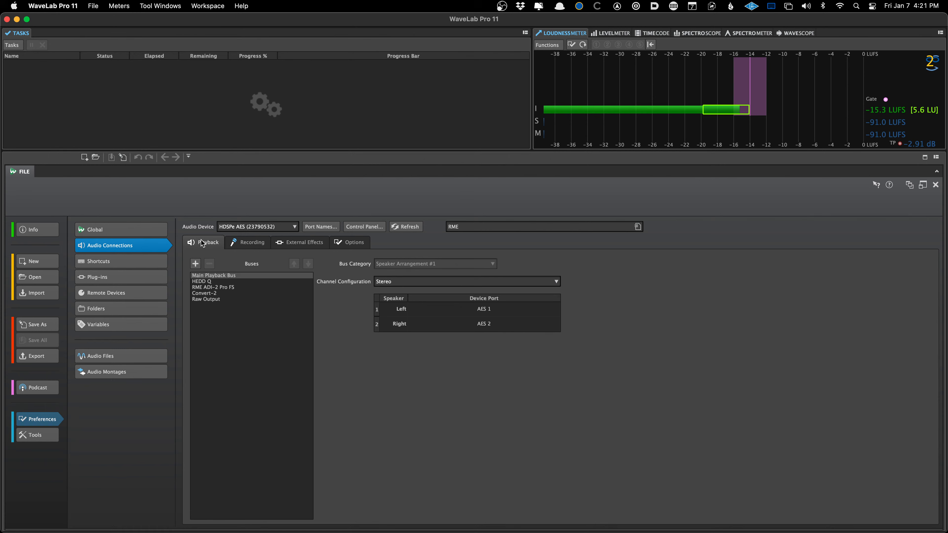
{"action": "left_click", "coordinate": [463, 228]}
{"action": "left_click", "coordinate": [485, 299]}
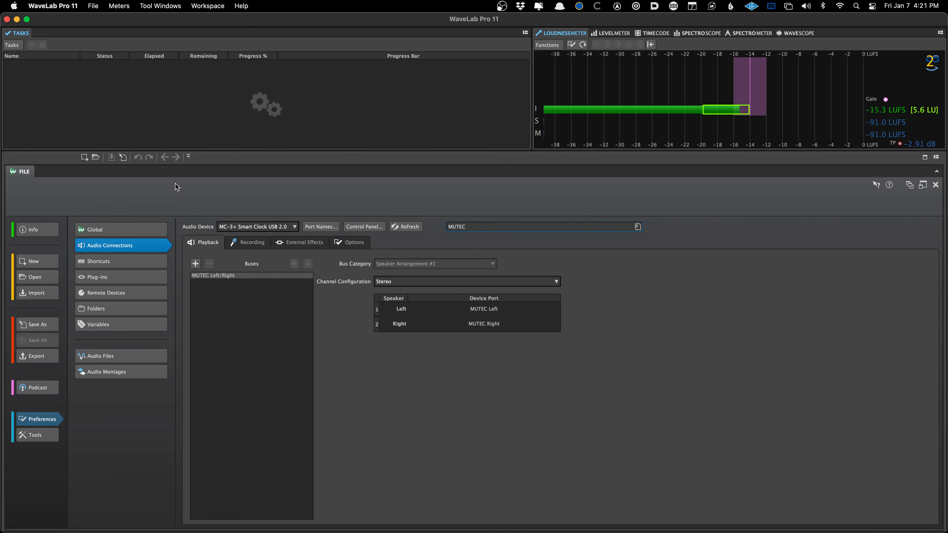
{"action": "key", "text": "Escape"}
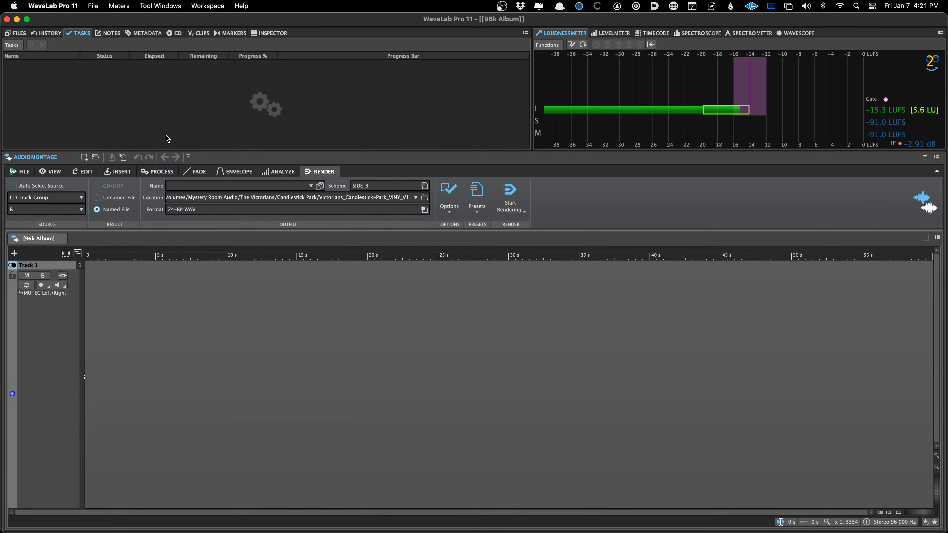